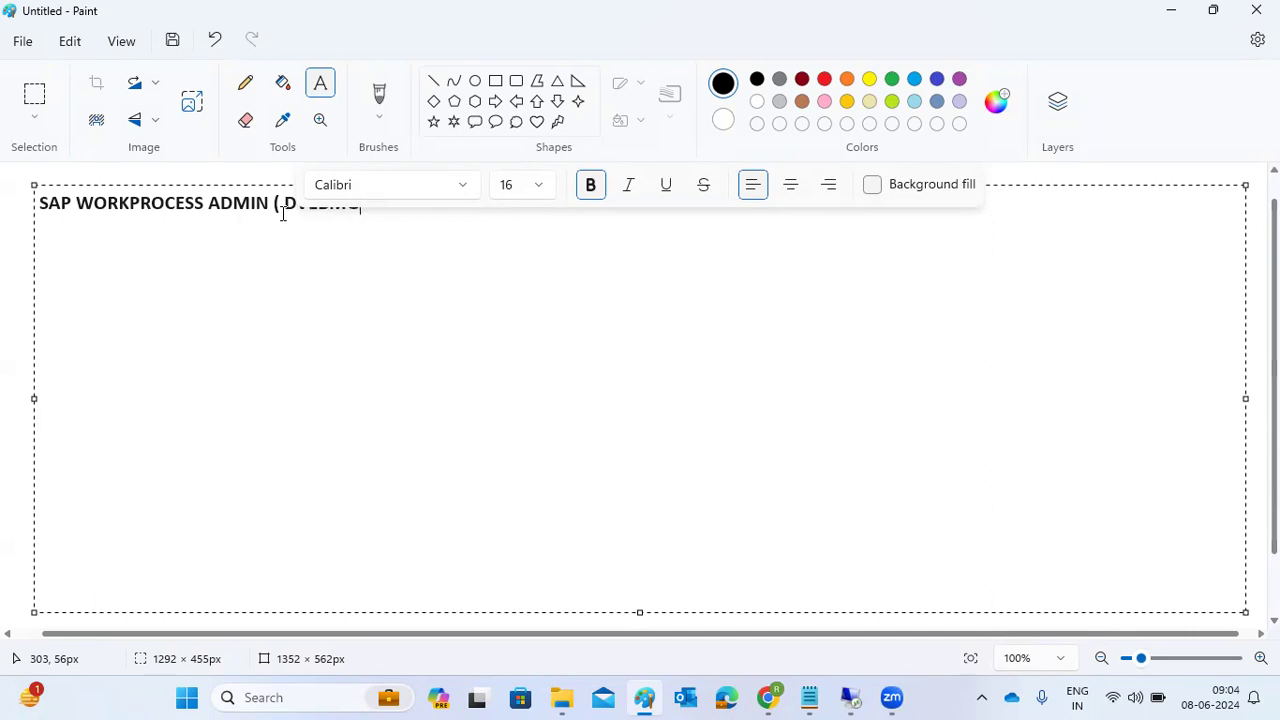
Close the heading's parenthesis and add a "D -" line after a blank line
text())
key(Return)
key(Return)
text(D -)
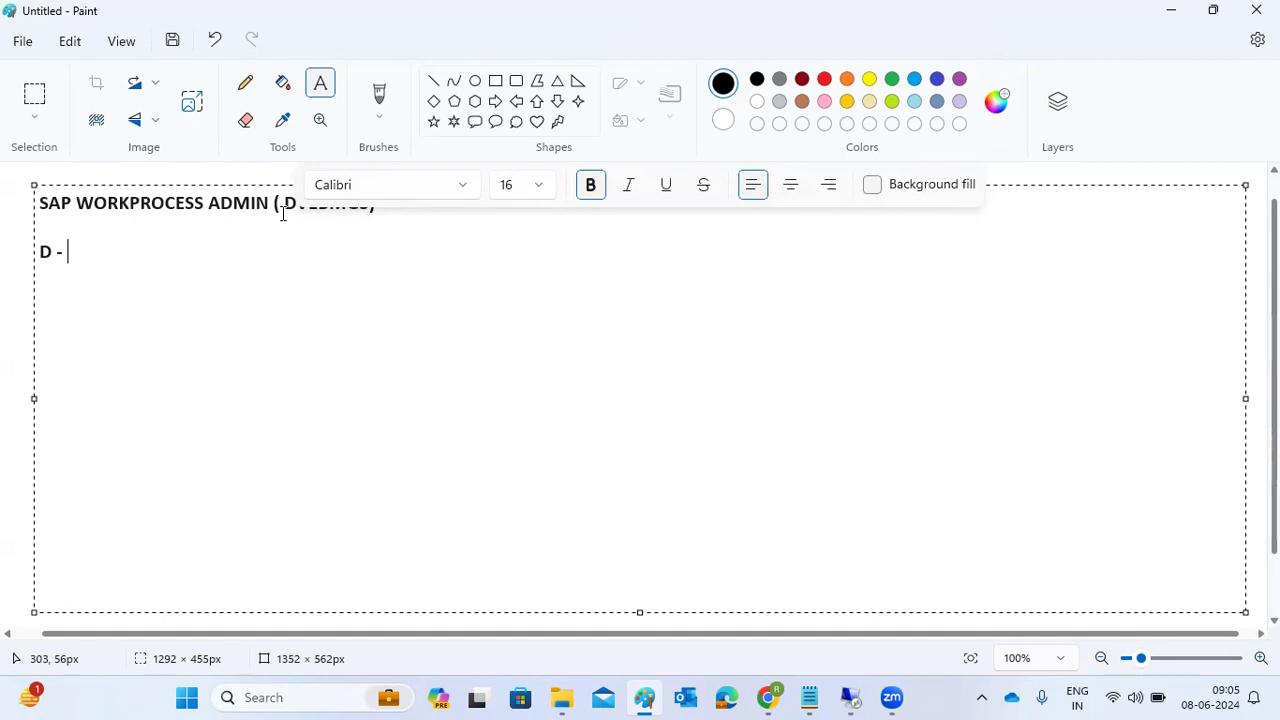
Add a line reading "V - UPDATE -Will update the records into table level .."
key(Return)
text(V - UPDATE -)
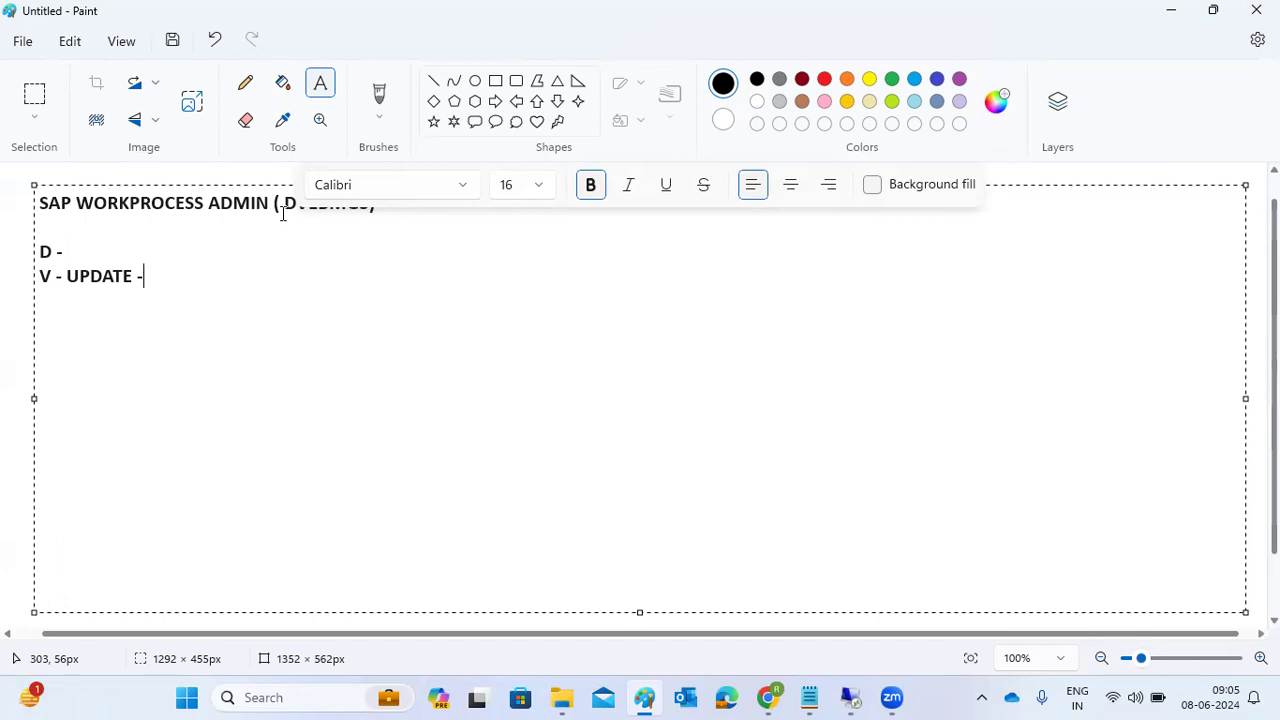
text(Will update the reocrds)
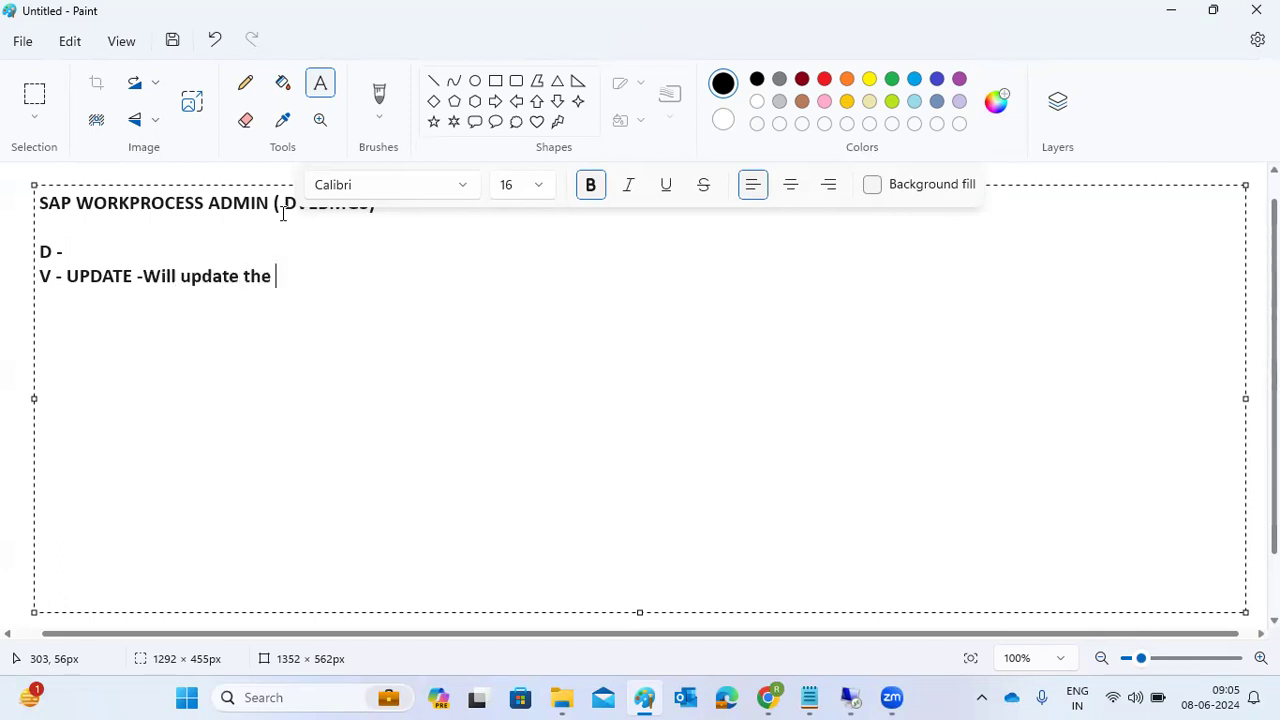
key(BackSpace)
key(BackSpace)
key(BackSpace)
key(BackSpace)
key(BackSpace)
key(BackSpace)
text(cords in)
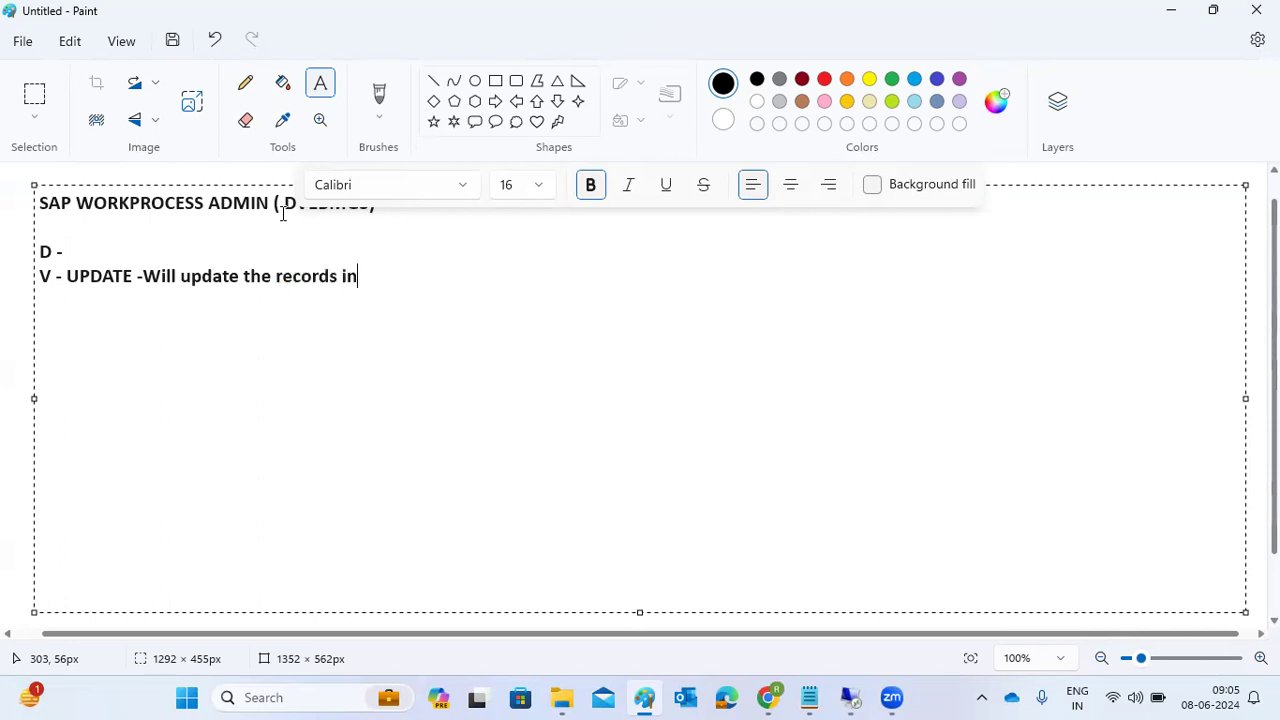
text(to table level ..)
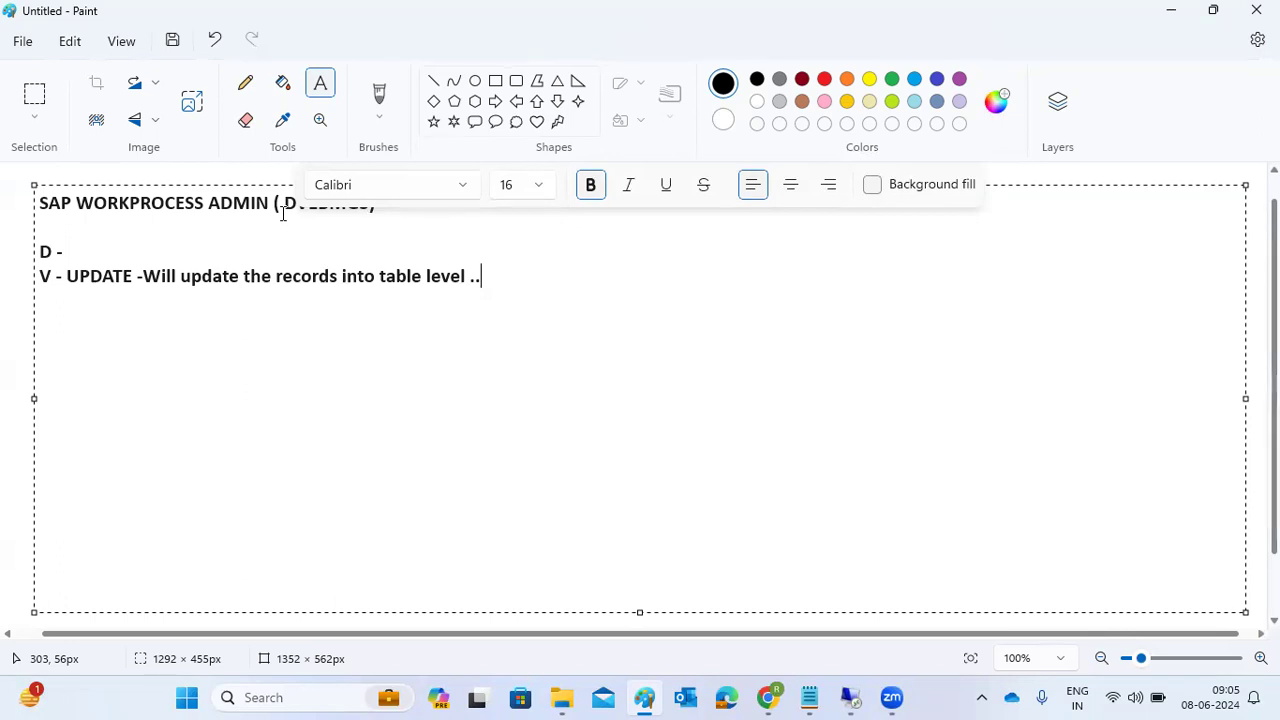
Add the note "SM13 - we can check whether updates failures.." after a blank line
key(Return)
key(Return)
text(SM13/)
key(BackSpace)
text(- e)
key(BackSpace)
text(we can check wheht)
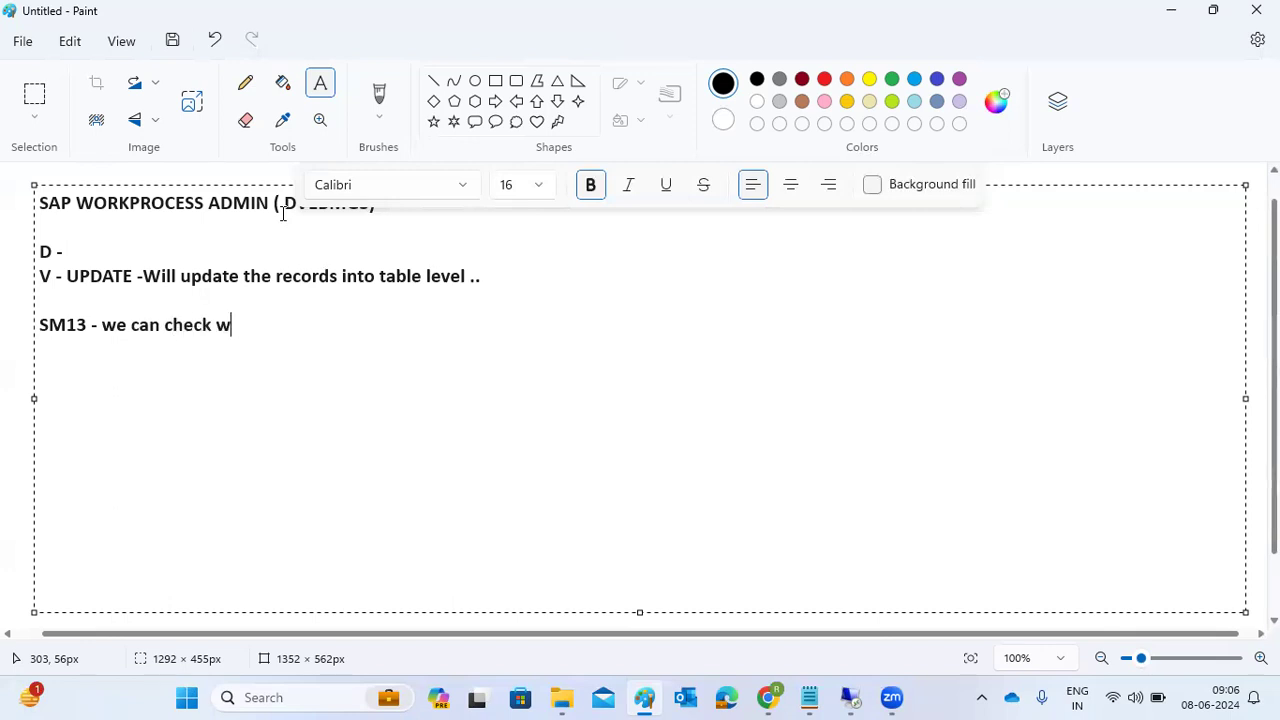
key(BackSpace)
key(BackSpace)
text(ther u)
key(BackSpace)
key(BackSpace)
key(BackSpace)
text(r upd)
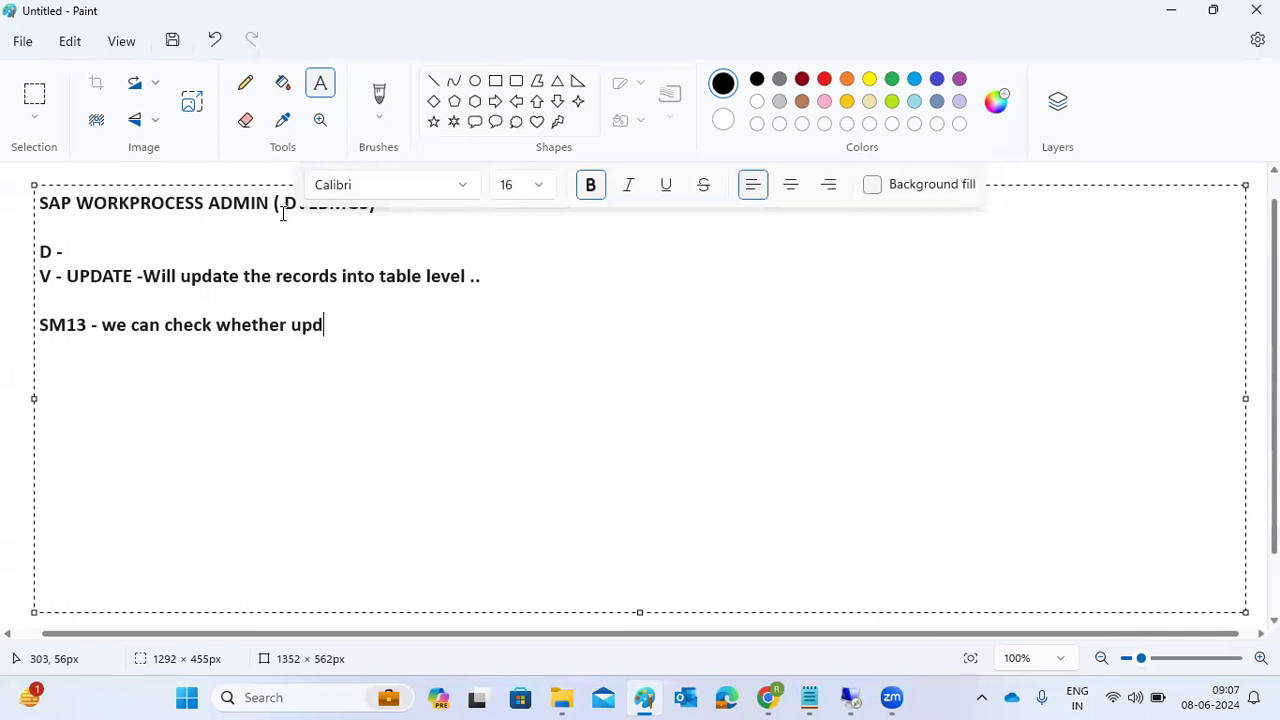
text(ate reocrds orr)
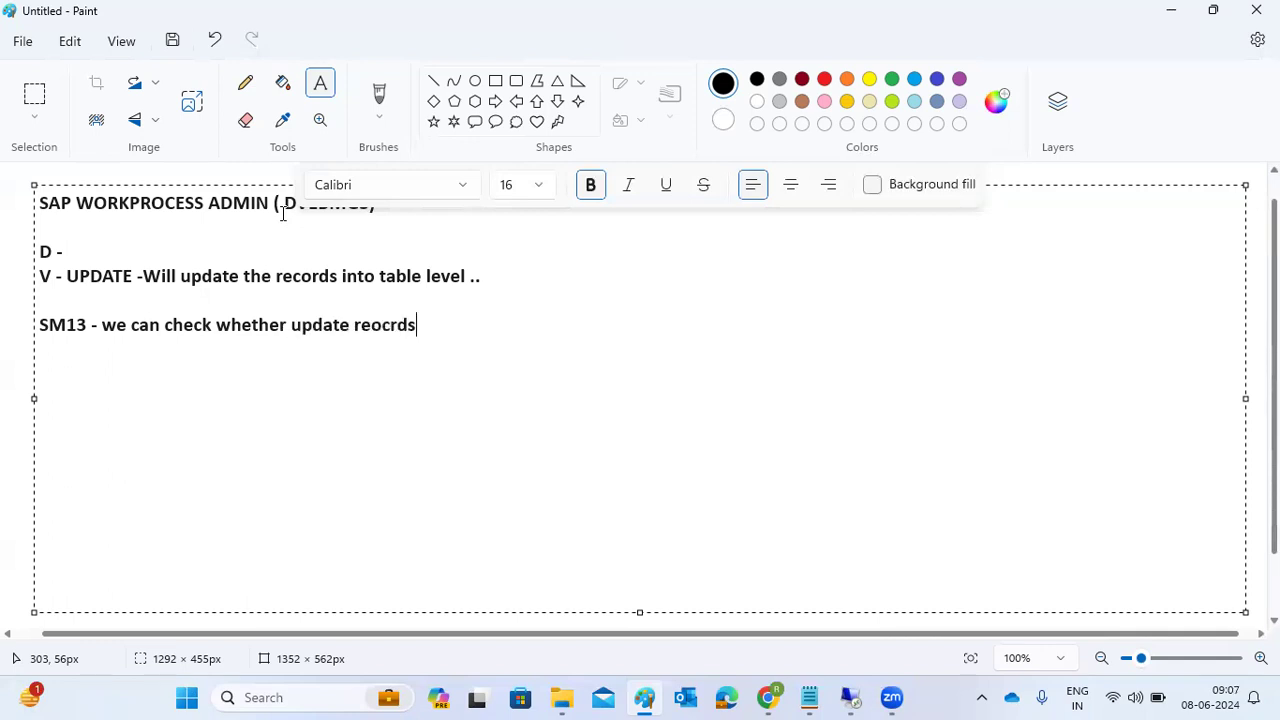
key(BackSpace)
key(BackSpace)
key(BackSpace)
key(BackSpace)
key(BackSpace)
key(BackSpace)
key(BackSpace)
key(BackSpace)
key(BackSpace)
key(BackSpace)
key(BackSpace)
key(BackSpace)
key(BackSpace)
text(s failes ..)
key(BackSpace)
key(BackSpace)
key(BackSpace)
key(BackSpace)
key(BackSpace)
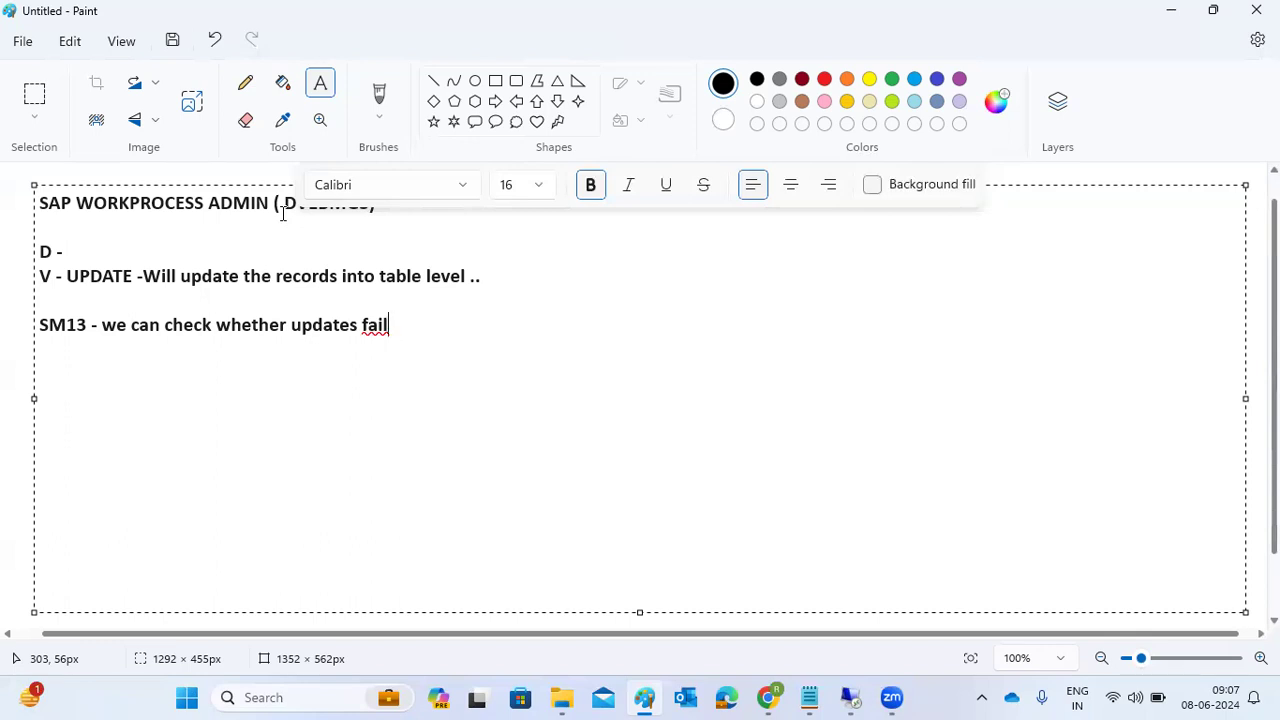
text(ues)
right_click(390, 322)
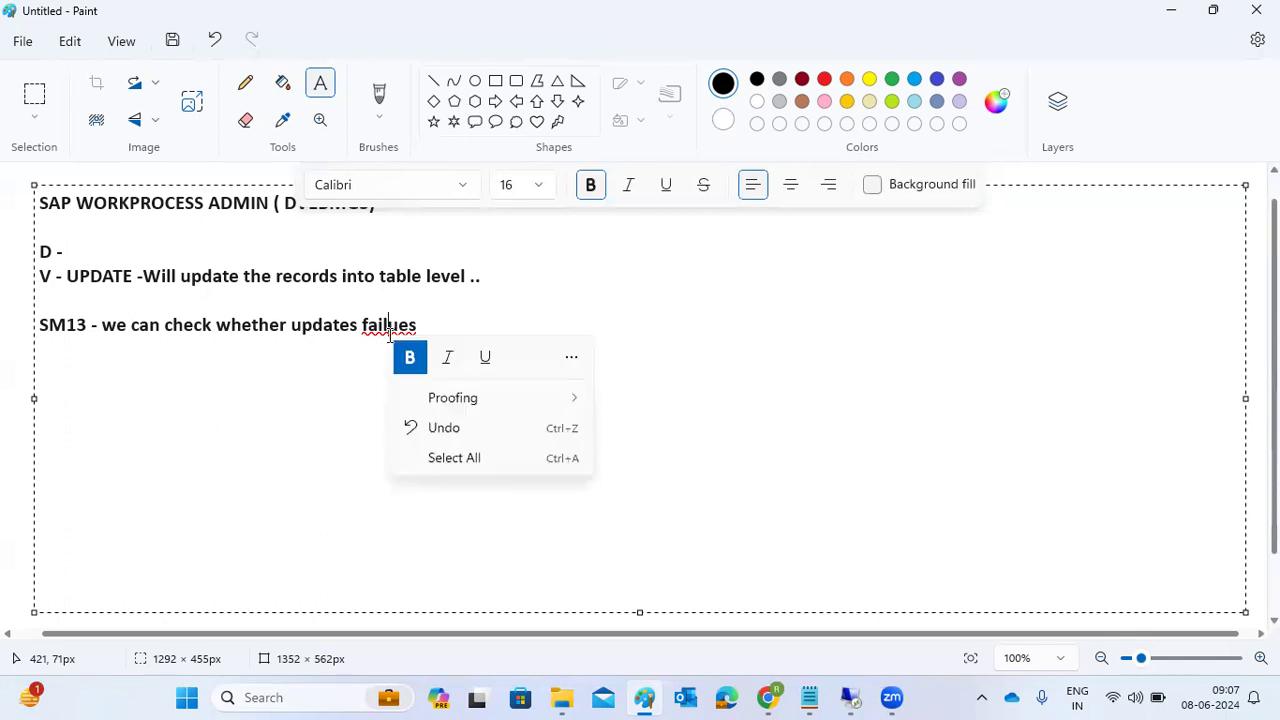
click(648, 402)
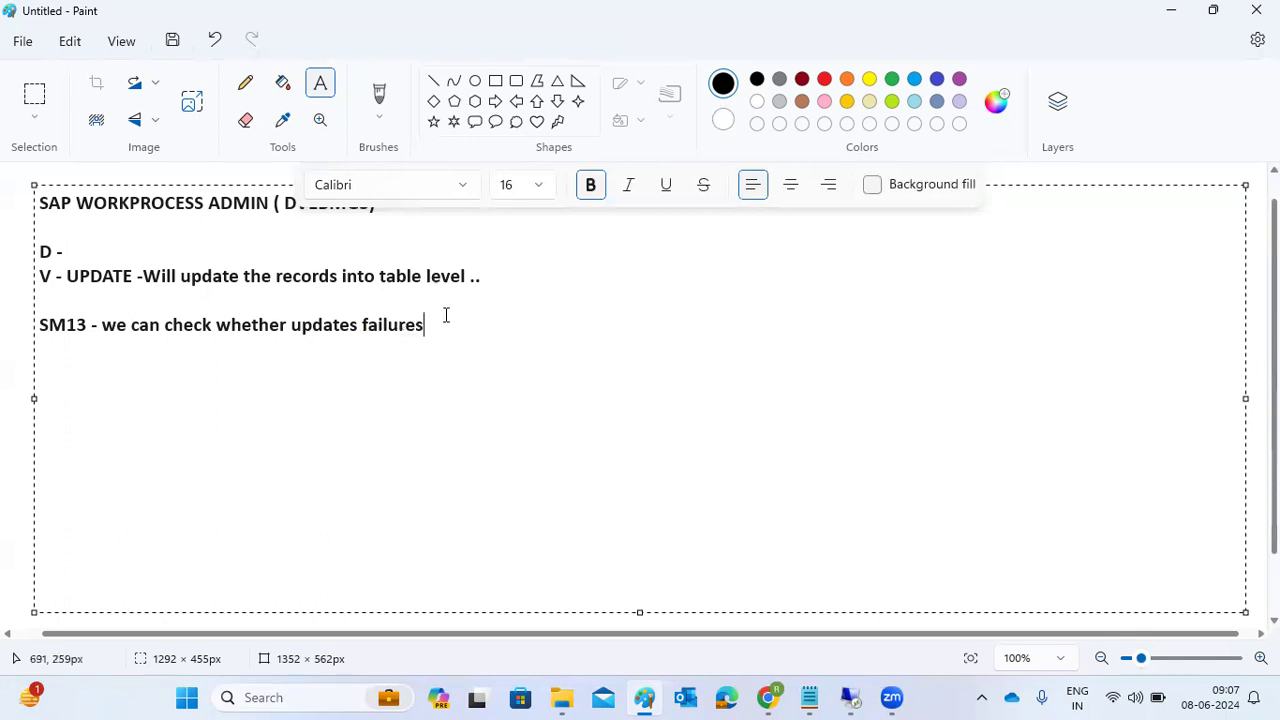
text(..)
Add a line below reading "Sm14 - Update wp is active or not .."
key(Return)
text(Sm14 - Up)
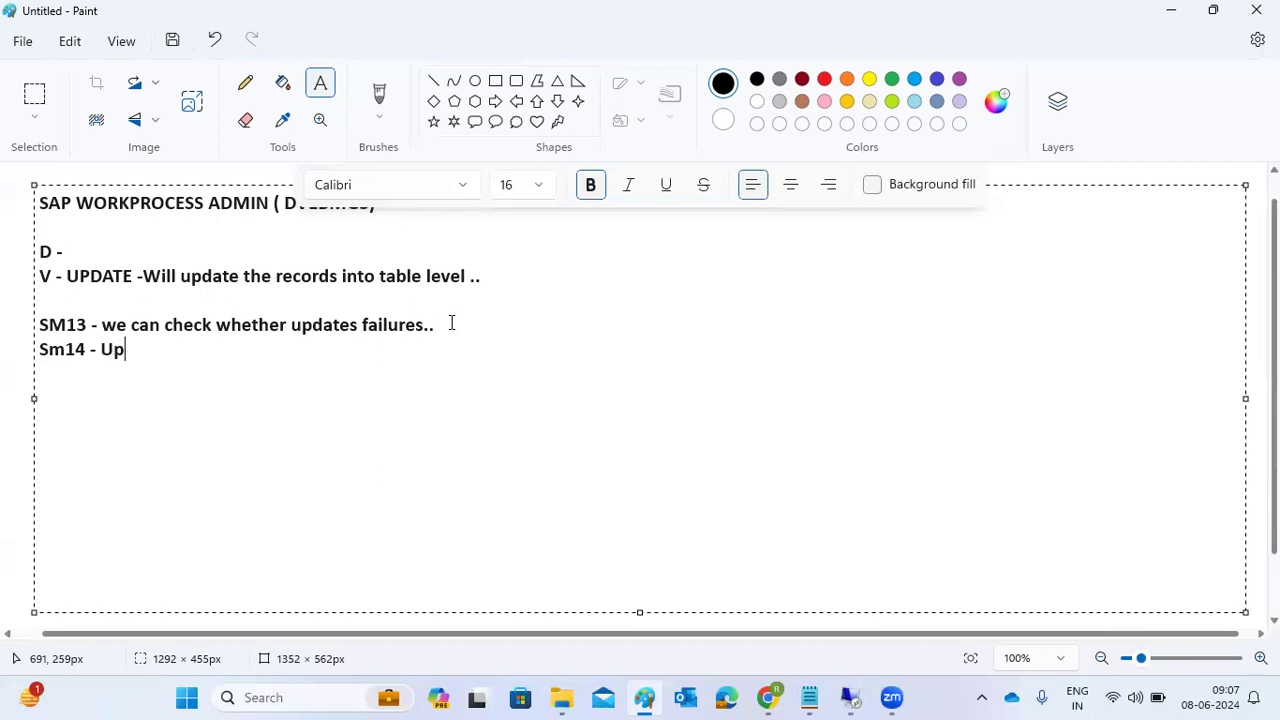
text(date wp is ac)
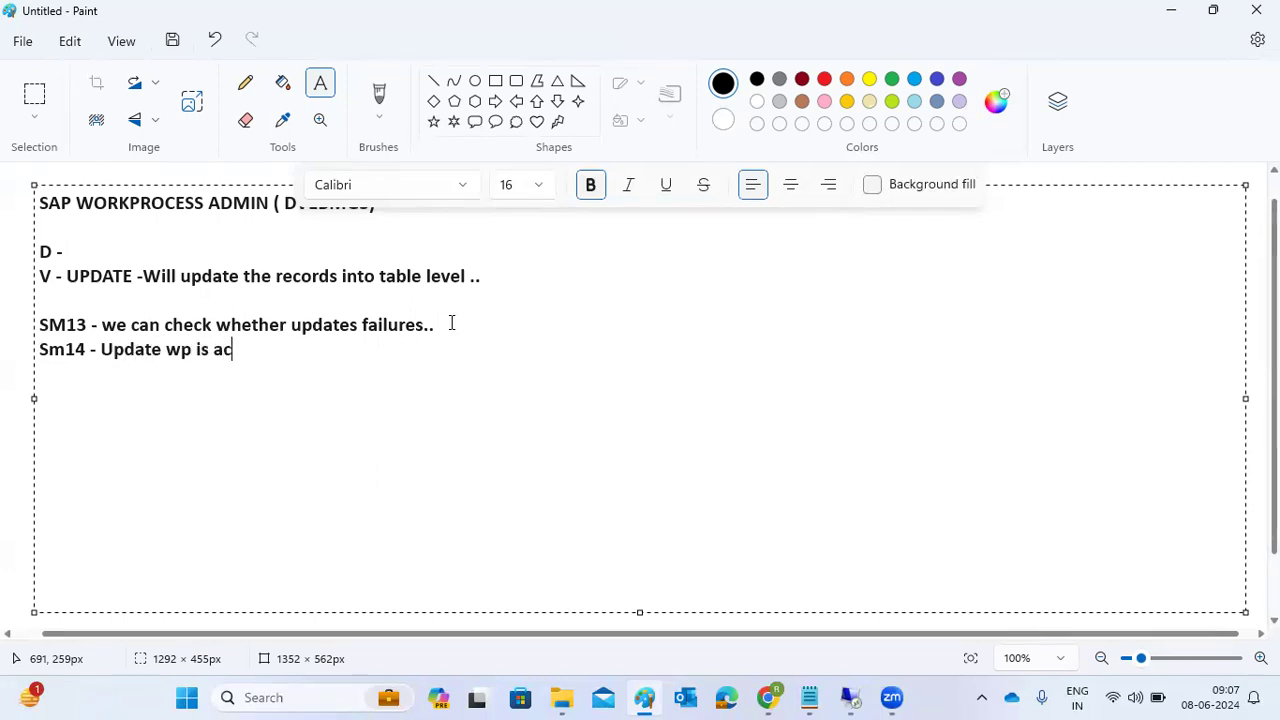
text(tive or not ..)
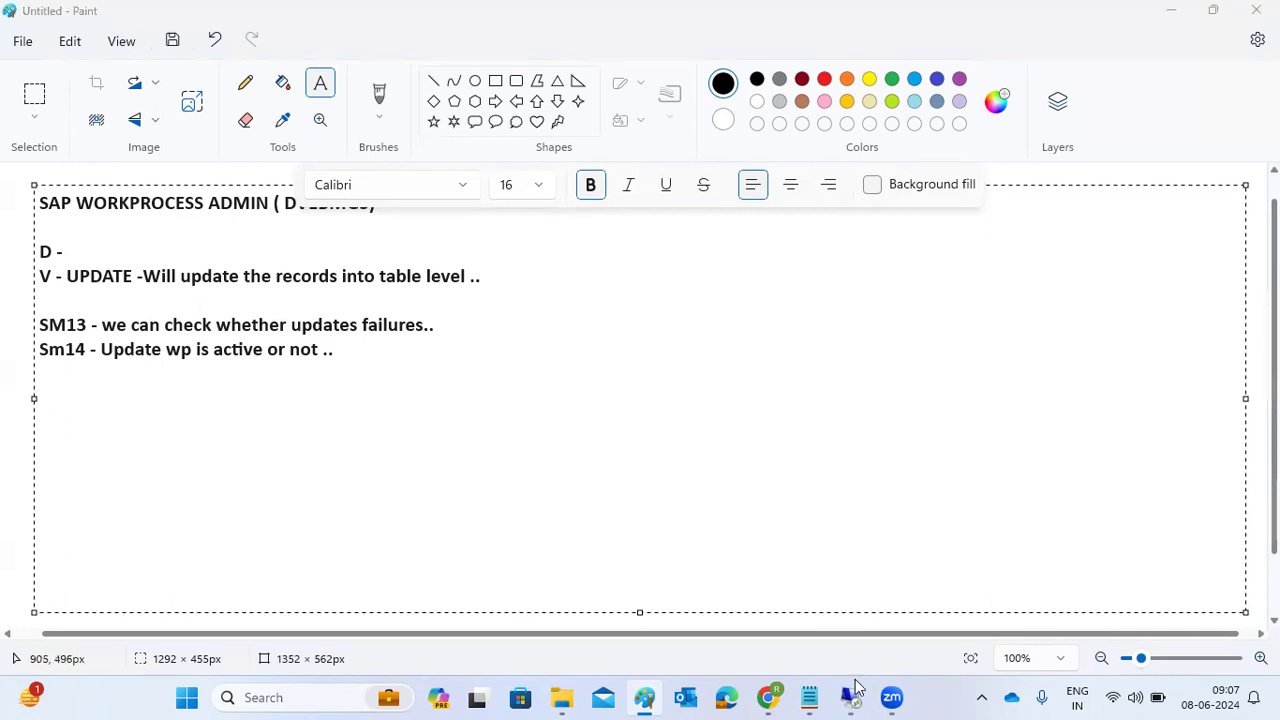
Switch to the SAP remote session and open transaction sm13
mouse_move(850, 697)
click(926, 604)
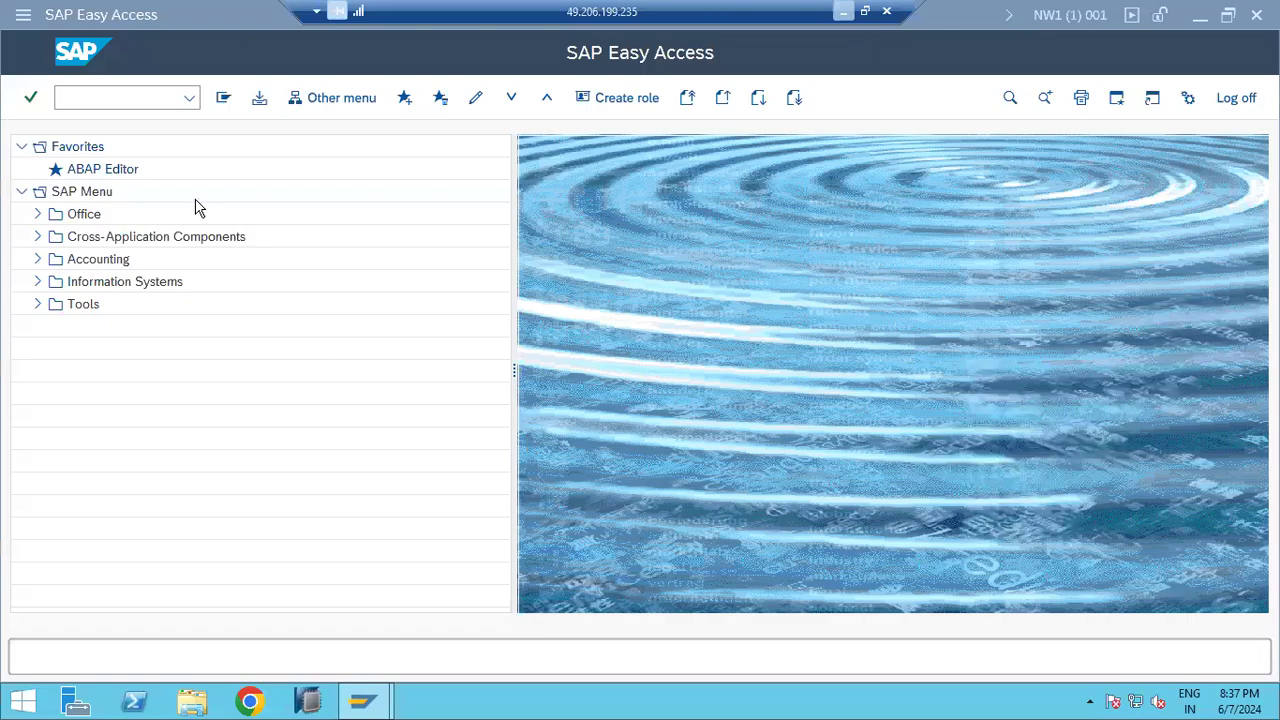
click(124, 100)
text(sm13)
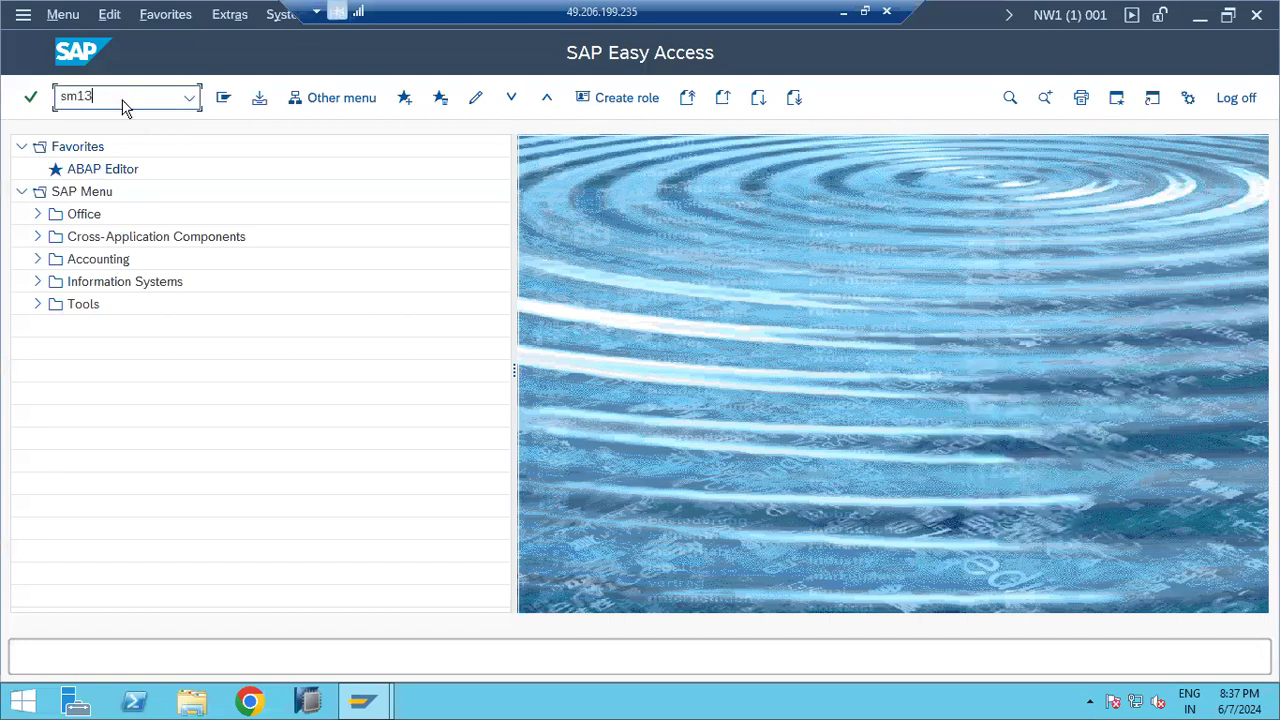
key(Return)
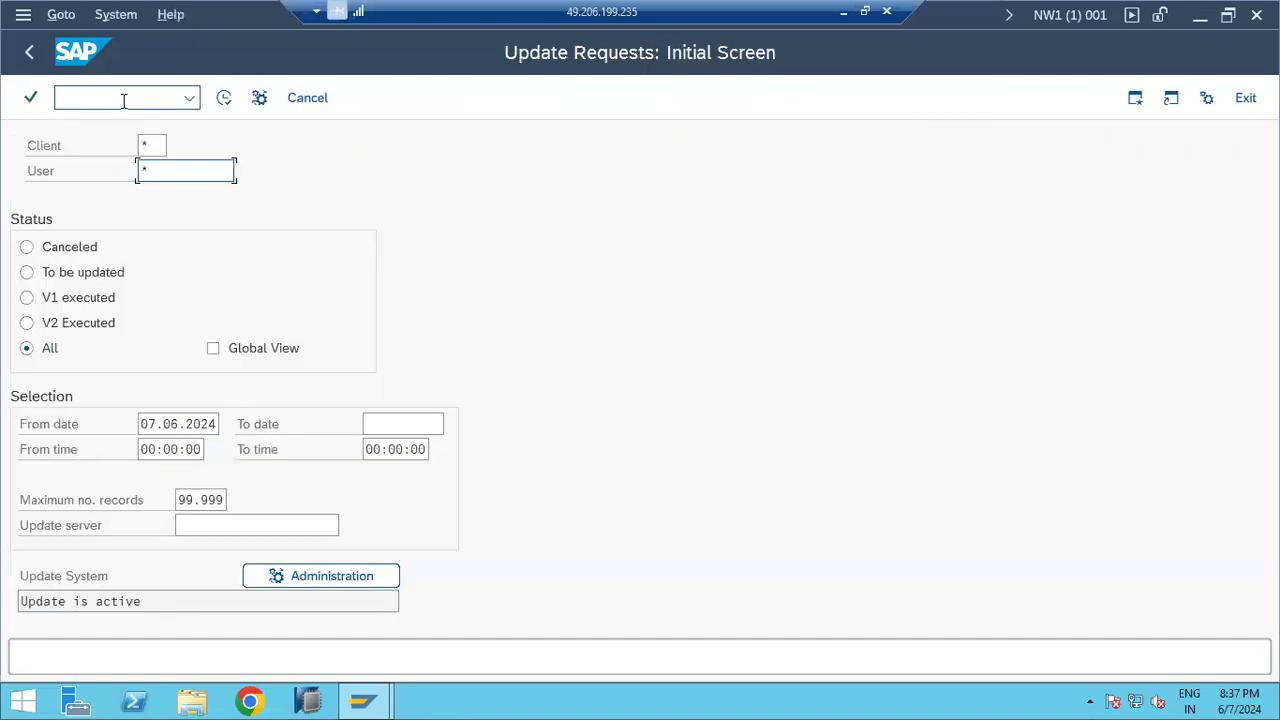
Clear the From date and list all update requests for every client and user
drag(166, 175, 114, 171)
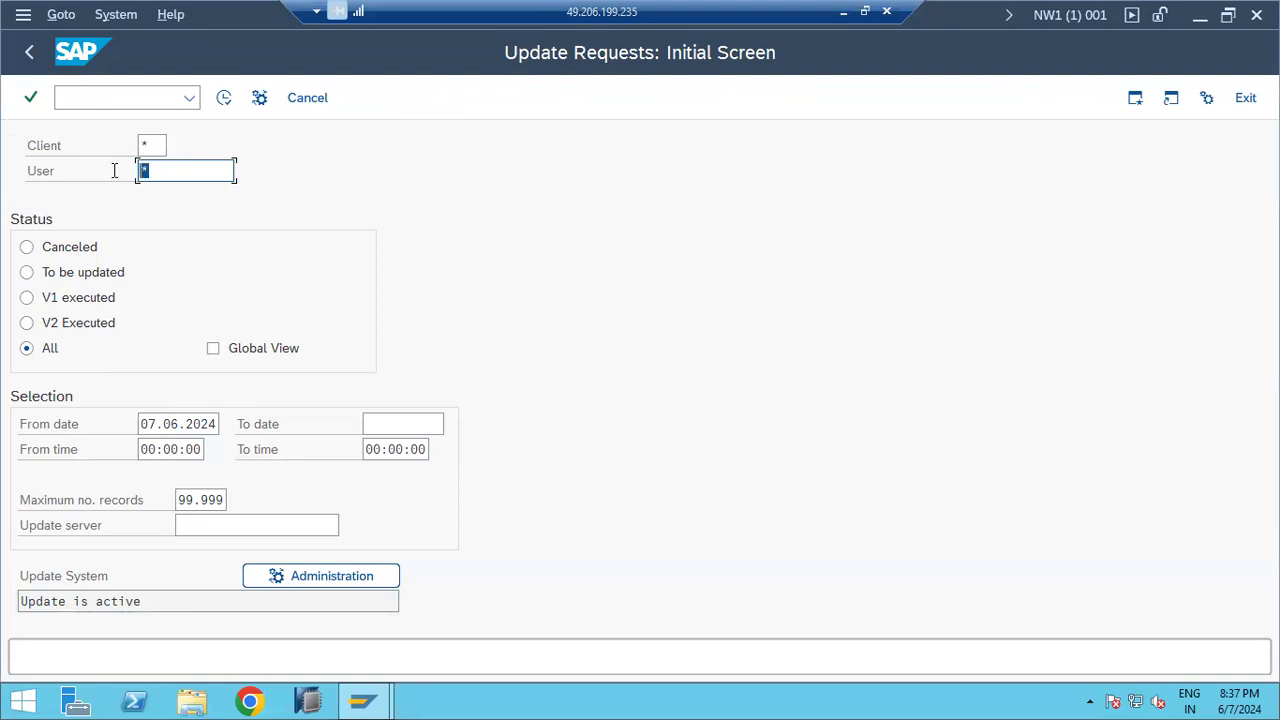
click(160, 166)
click(169, 423)
key(ctrl+a)
key(BackSpace)
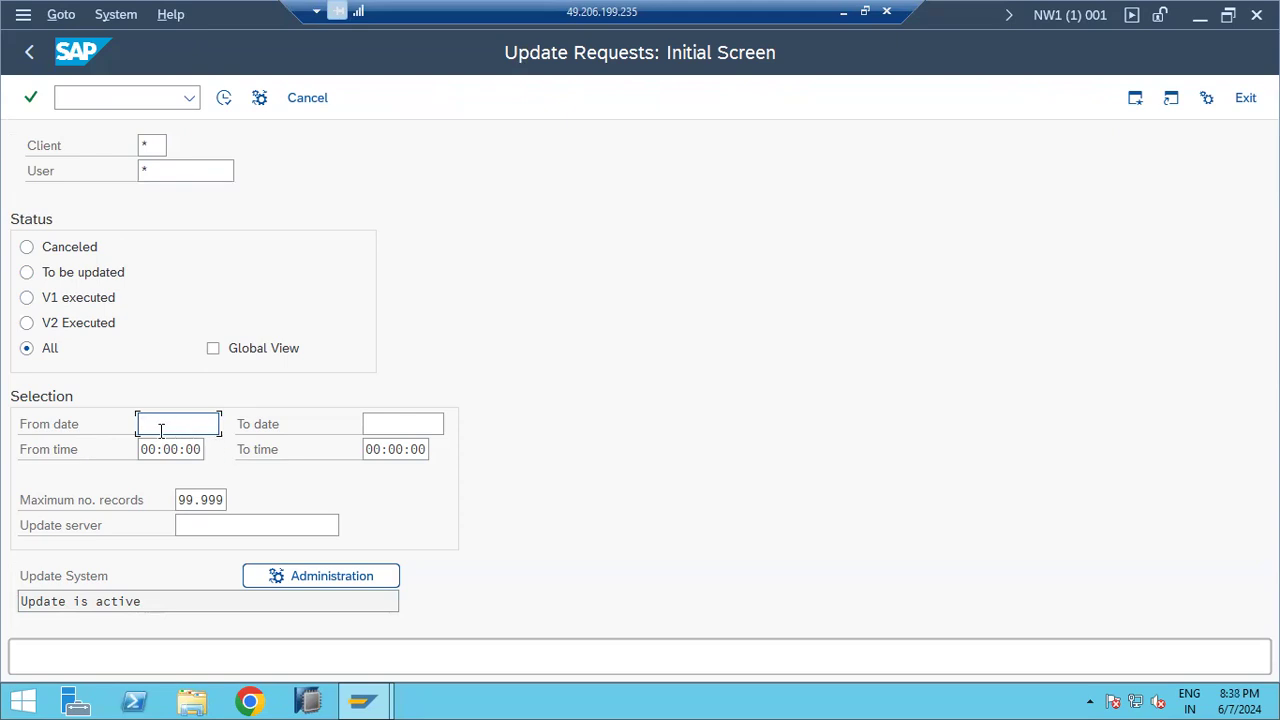
click(224, 97)
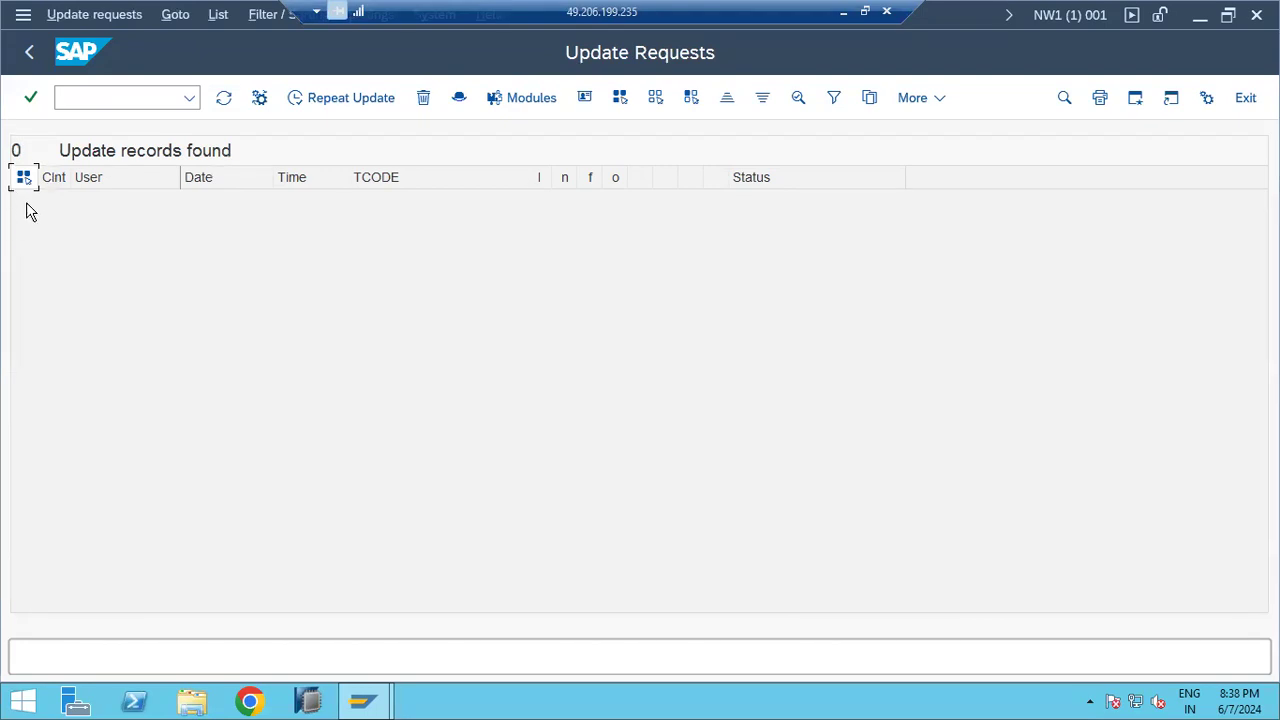
Try to repeat the update without marking any record in the update requests list
click(310, 96)
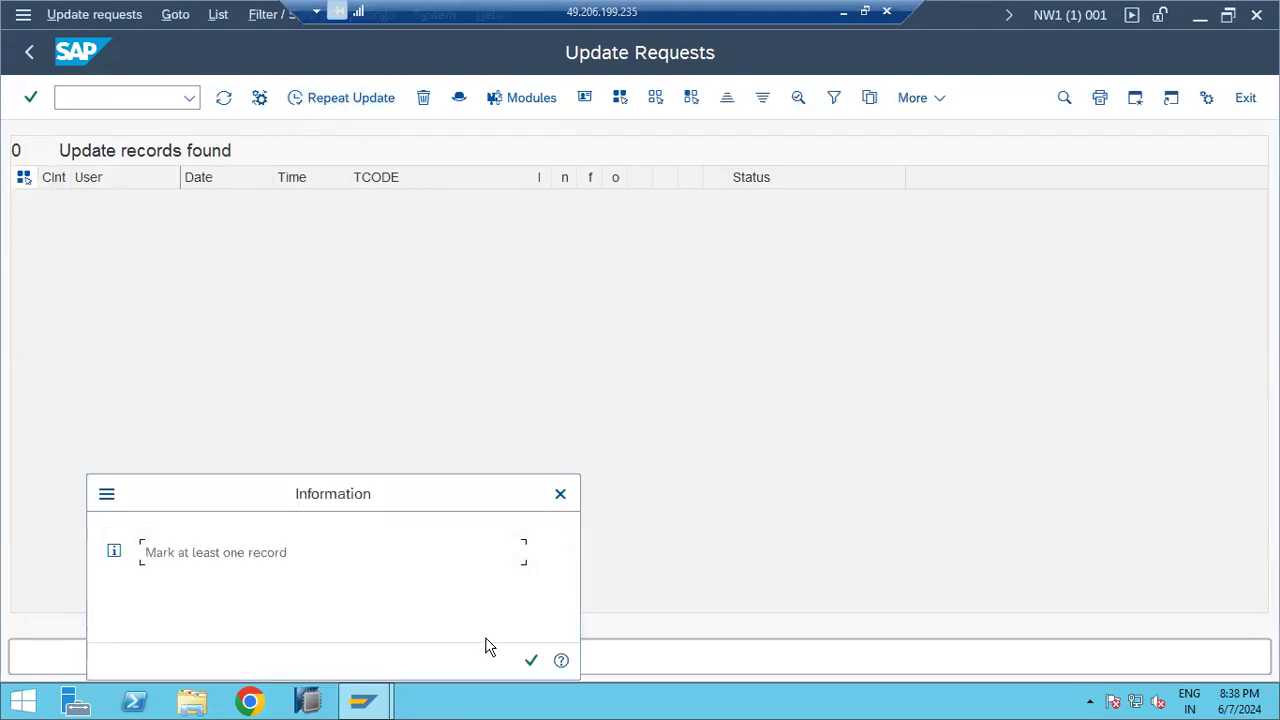
click(531, 660)
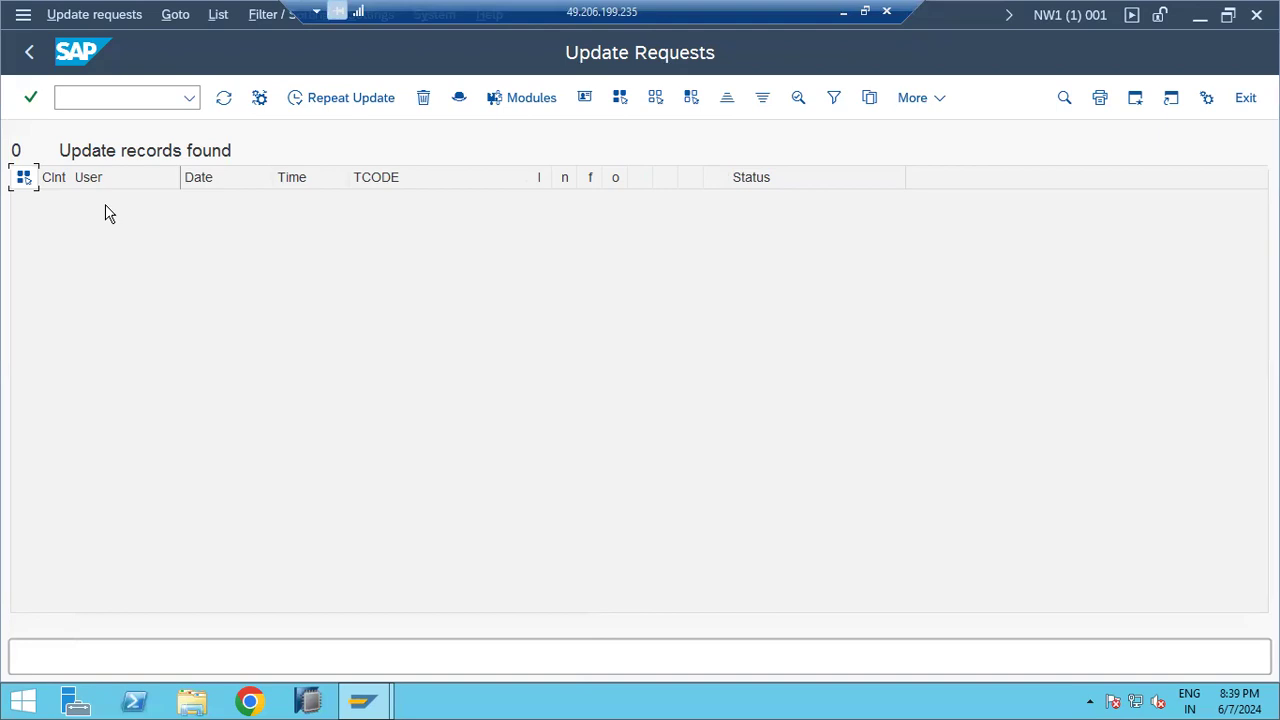
Return to SAP Easy Access and open transaction sm14
click(29, 58)
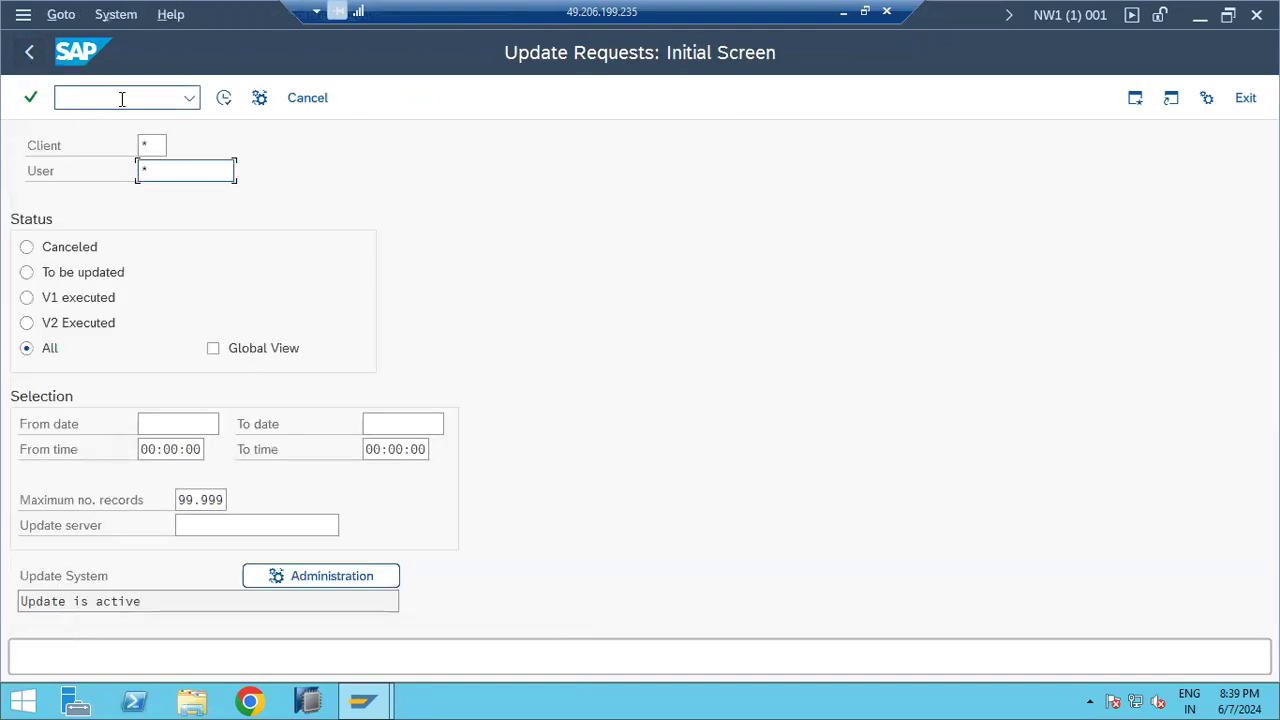
click(29, 52)
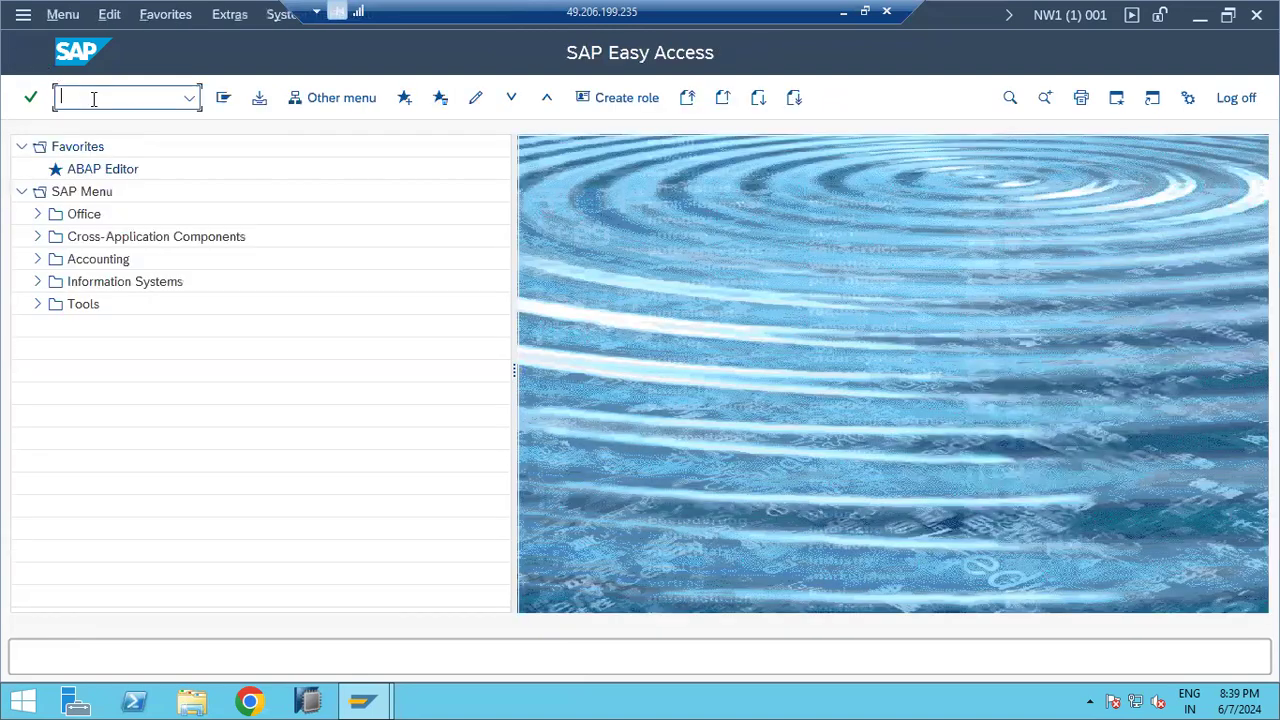
text(sm14)
key(Return)
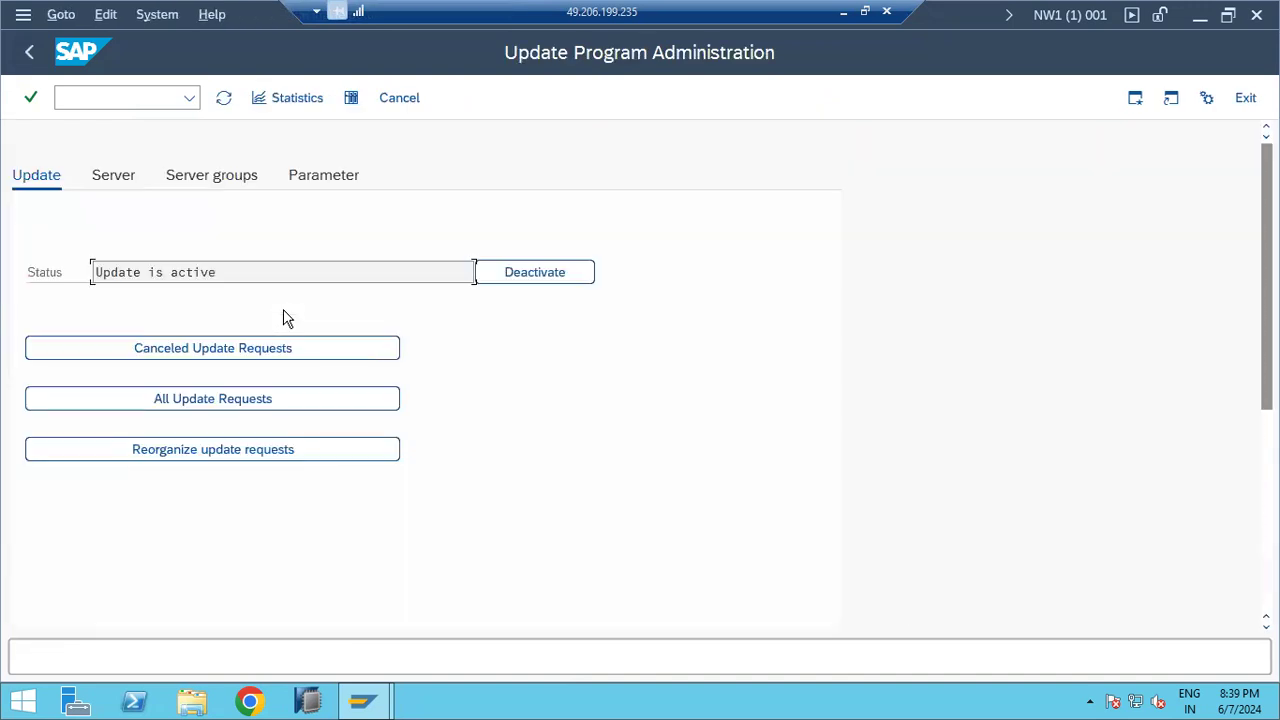
Deactivate the update system, highlighting its status beforehand and the user responsible once it is switched off
drag(97, 272, 255, 259)
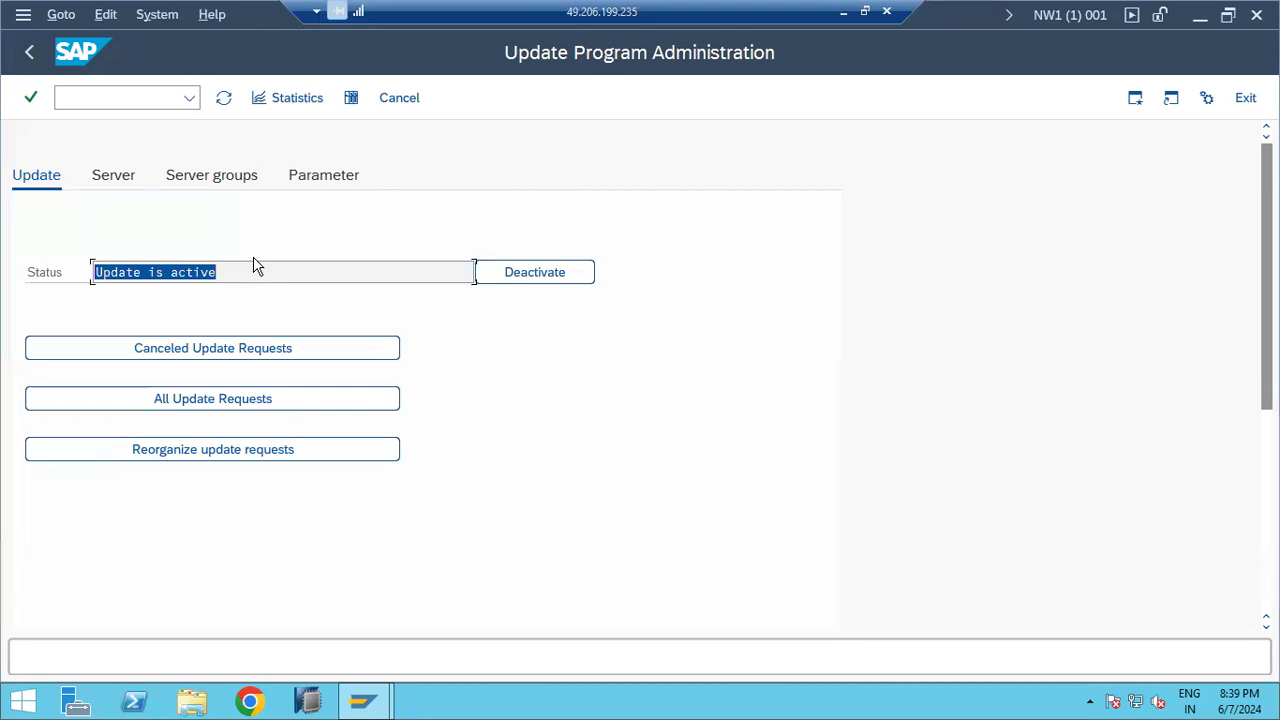
click(518, 278)
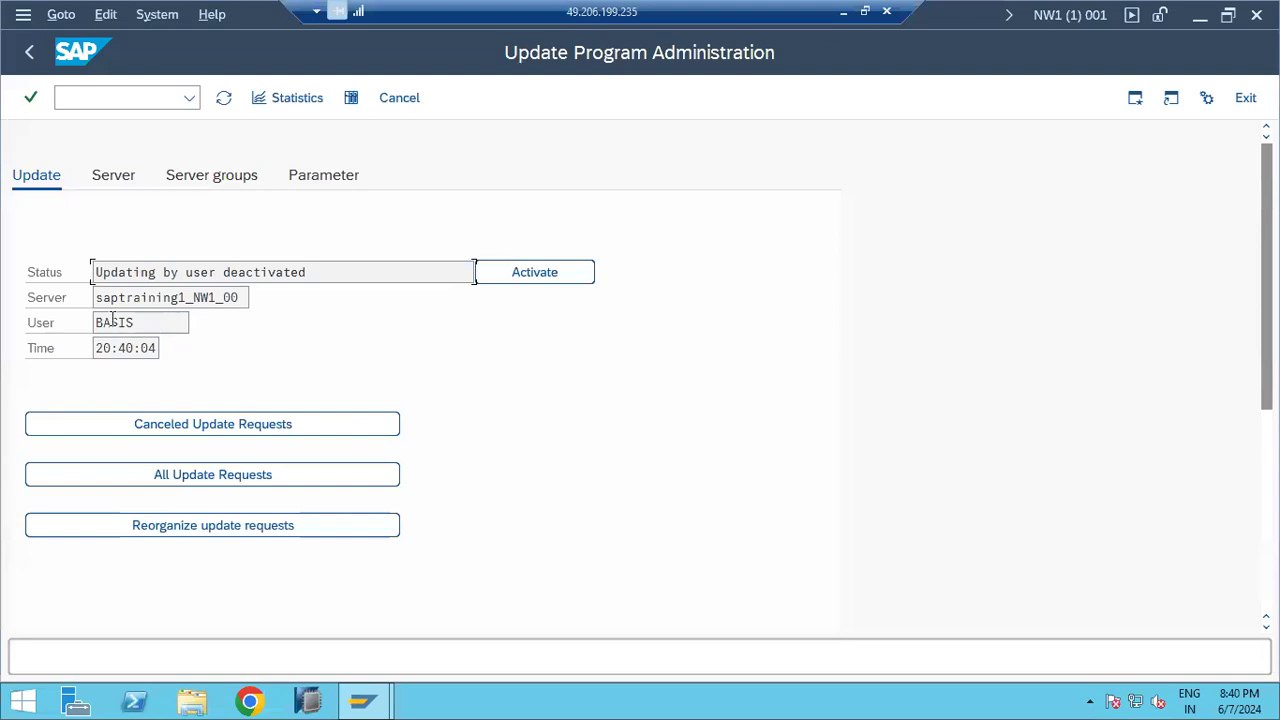
drag(149, 322, 87, 326)
Create three additional SAP sessions and return to the Update Program Administration session
click(1137, 98)
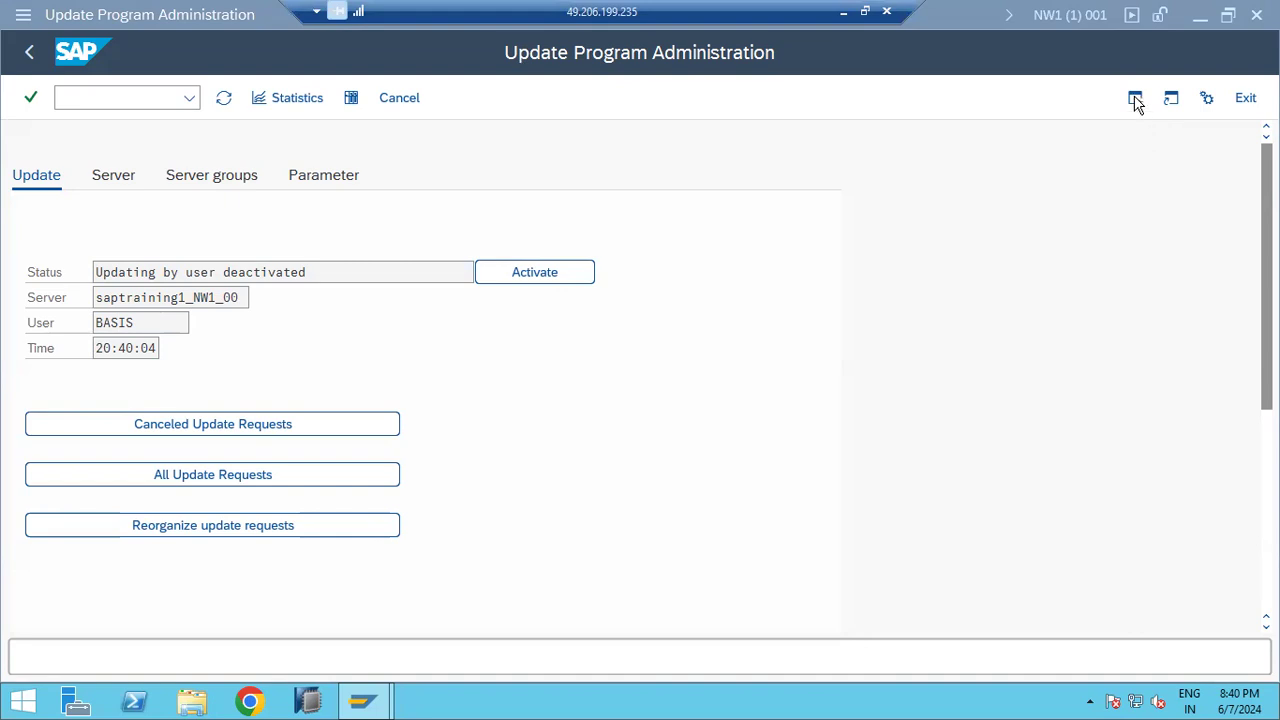
click(1135, 97)
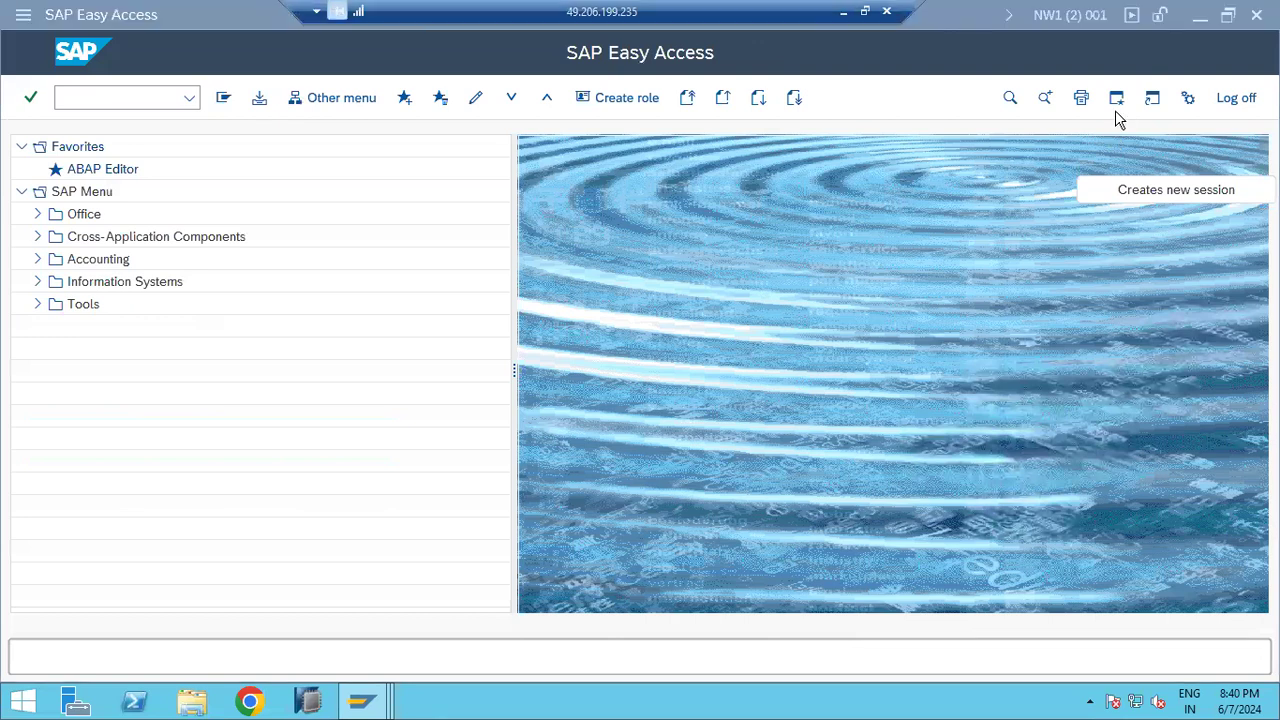
click(1118, 105)
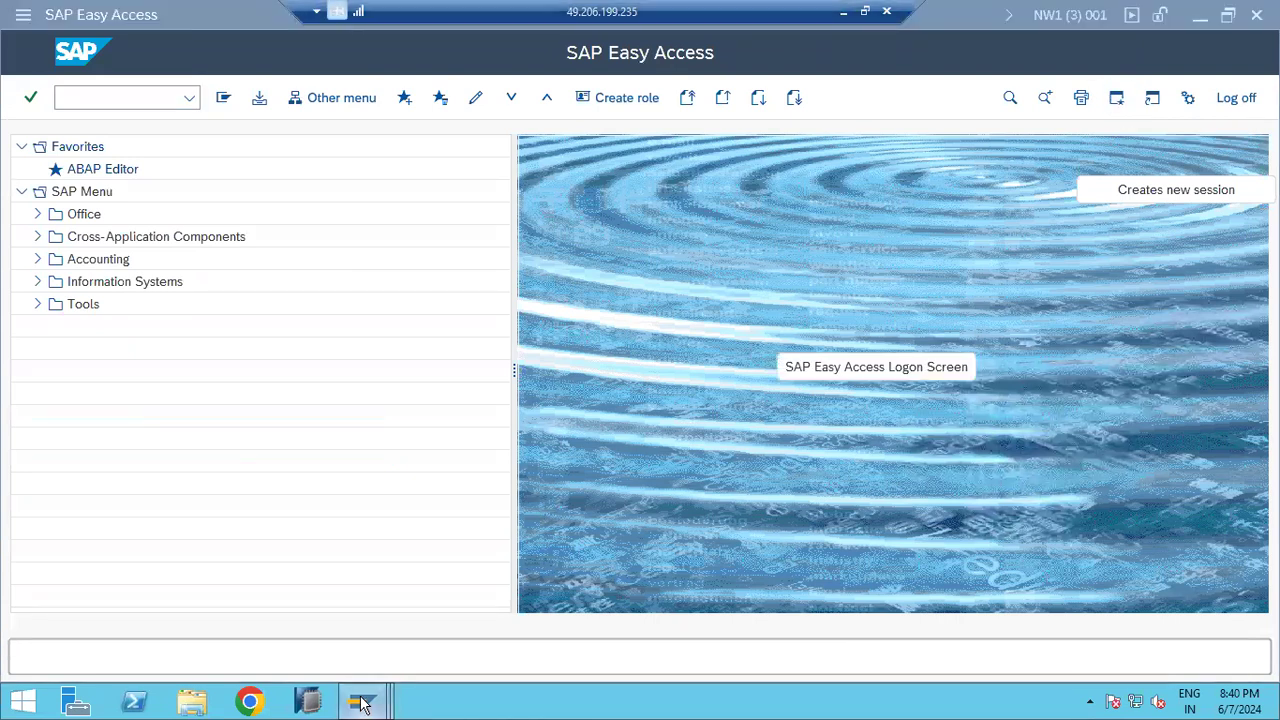
mouse_move(380, 695)
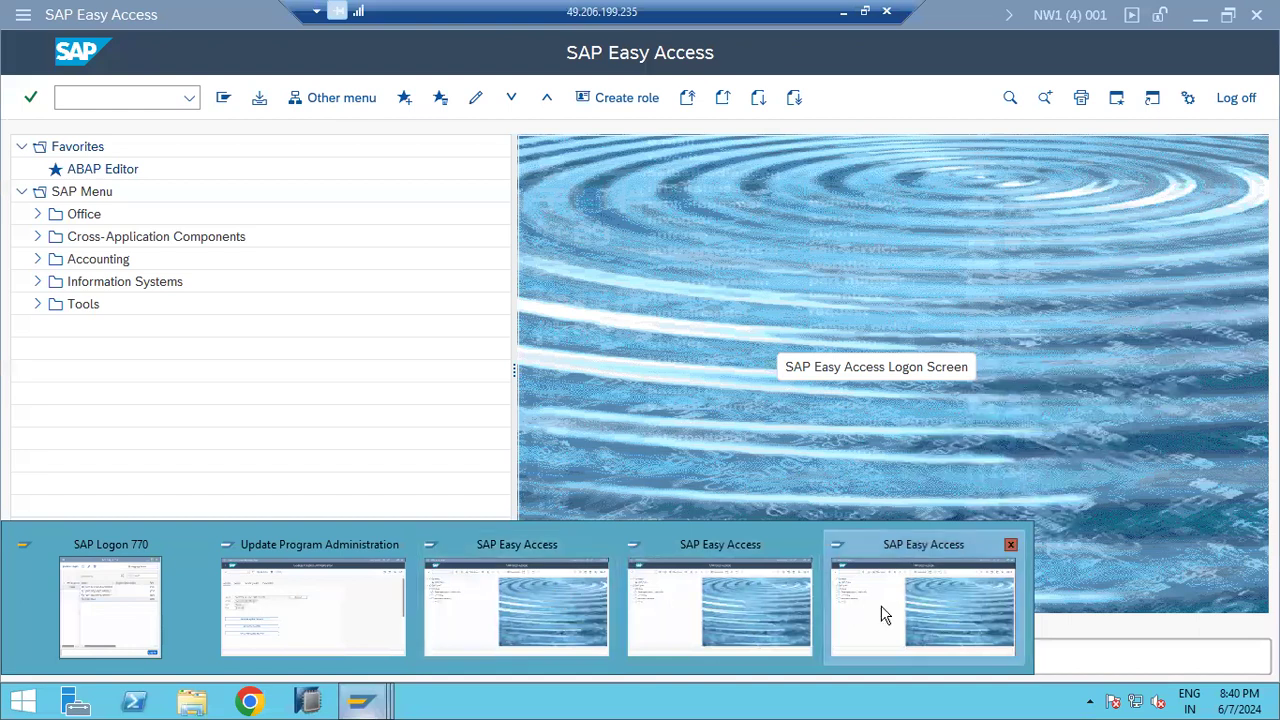
click(338, 634)
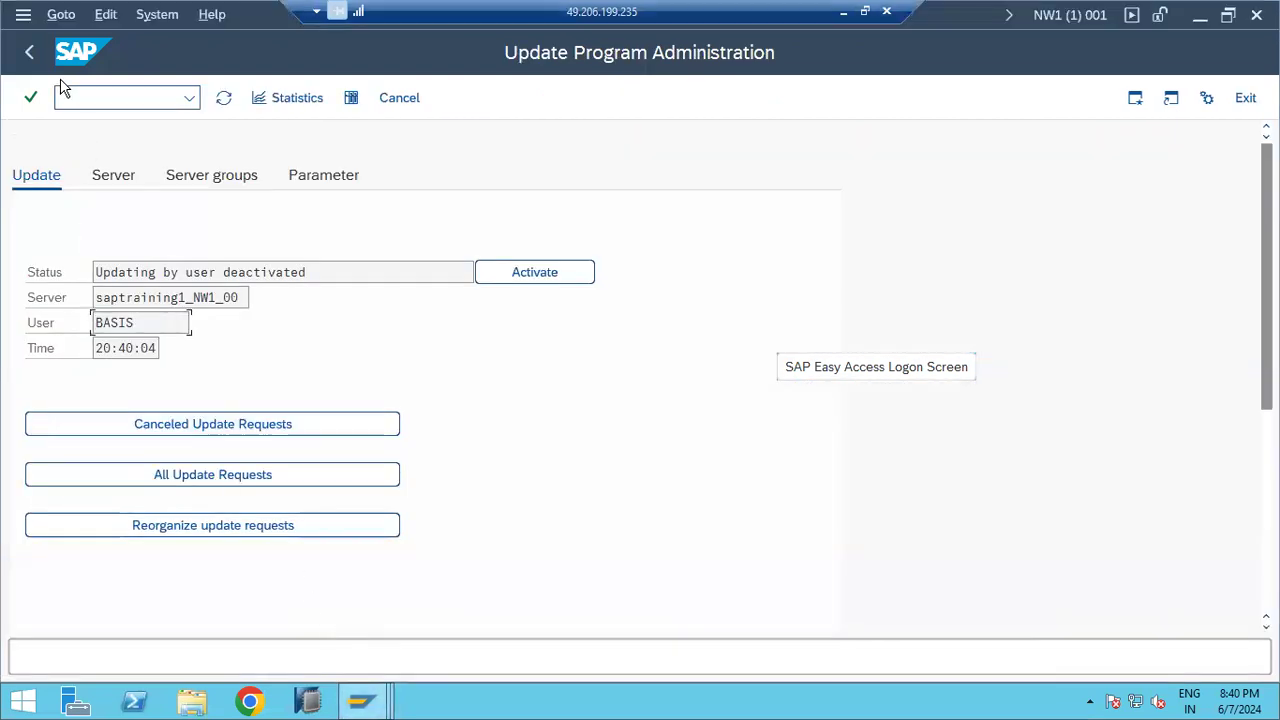
Leave Update Program Administration and open transaction su01
click(30, 54)
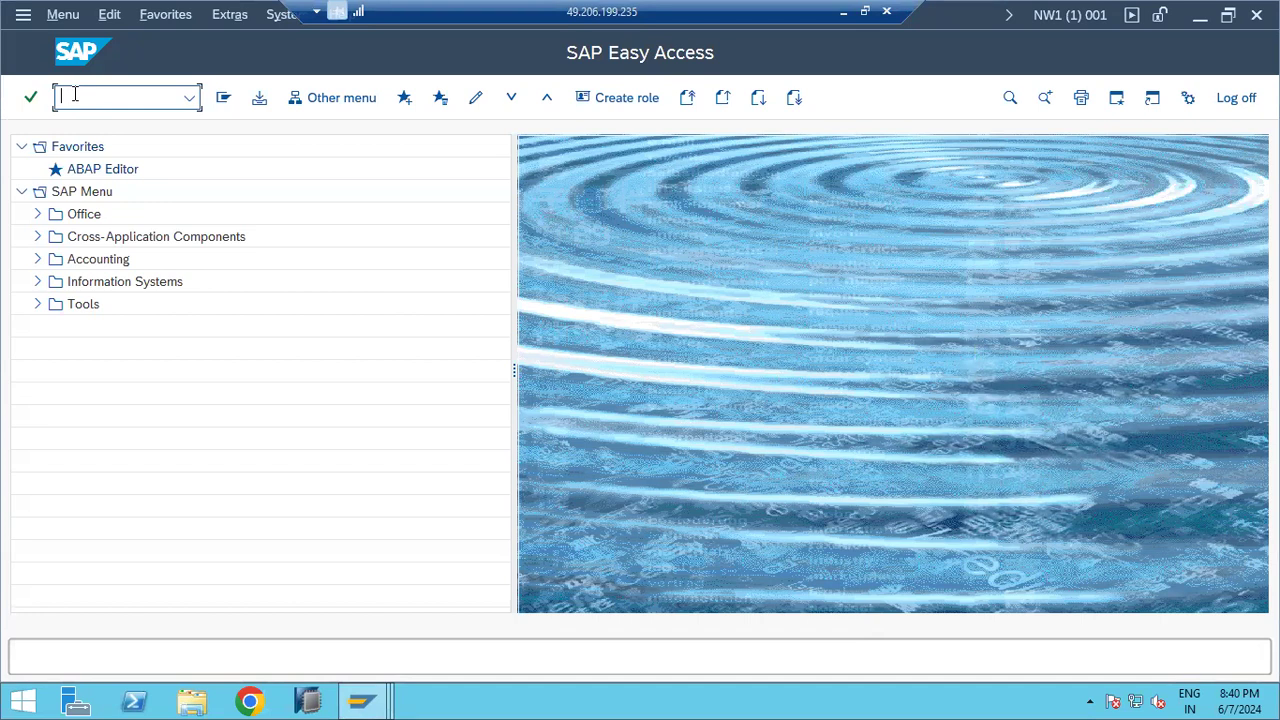
text(su01)
key(Return)
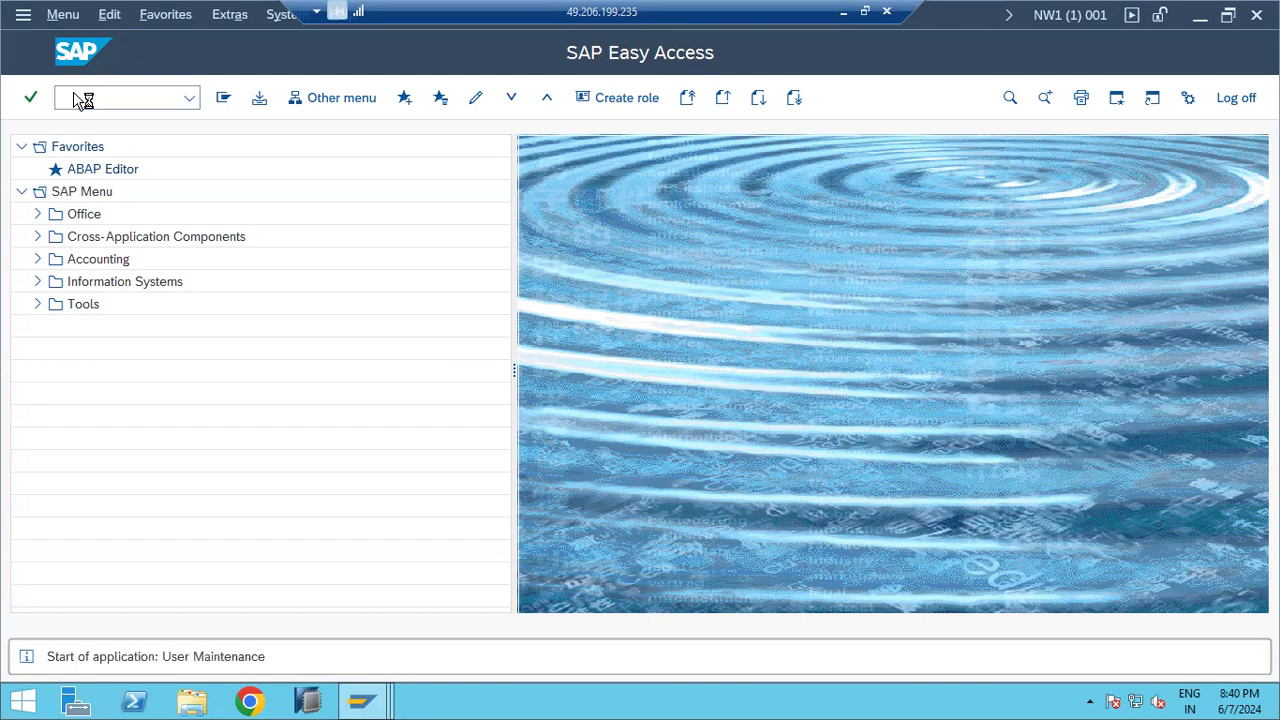
Copy user BASIS to a new user BASIS1, keeping the preselected parts to copy
text(BASIS1)
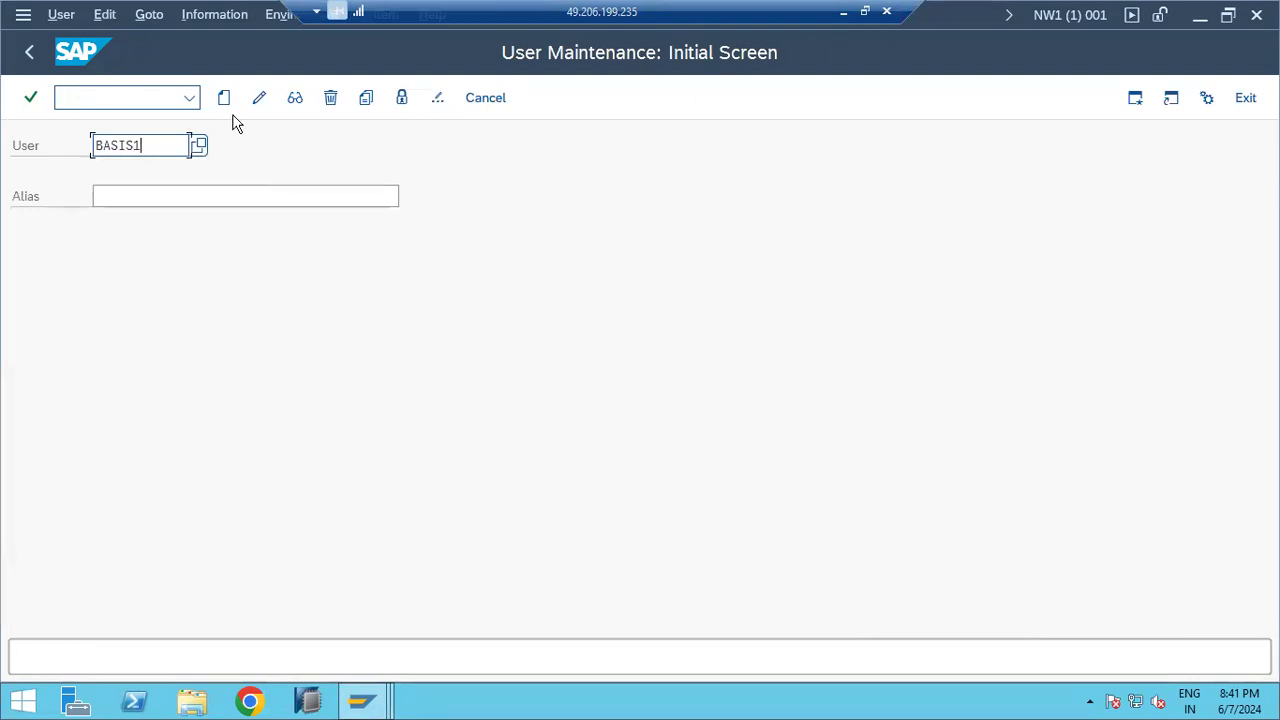
click(367, 98)
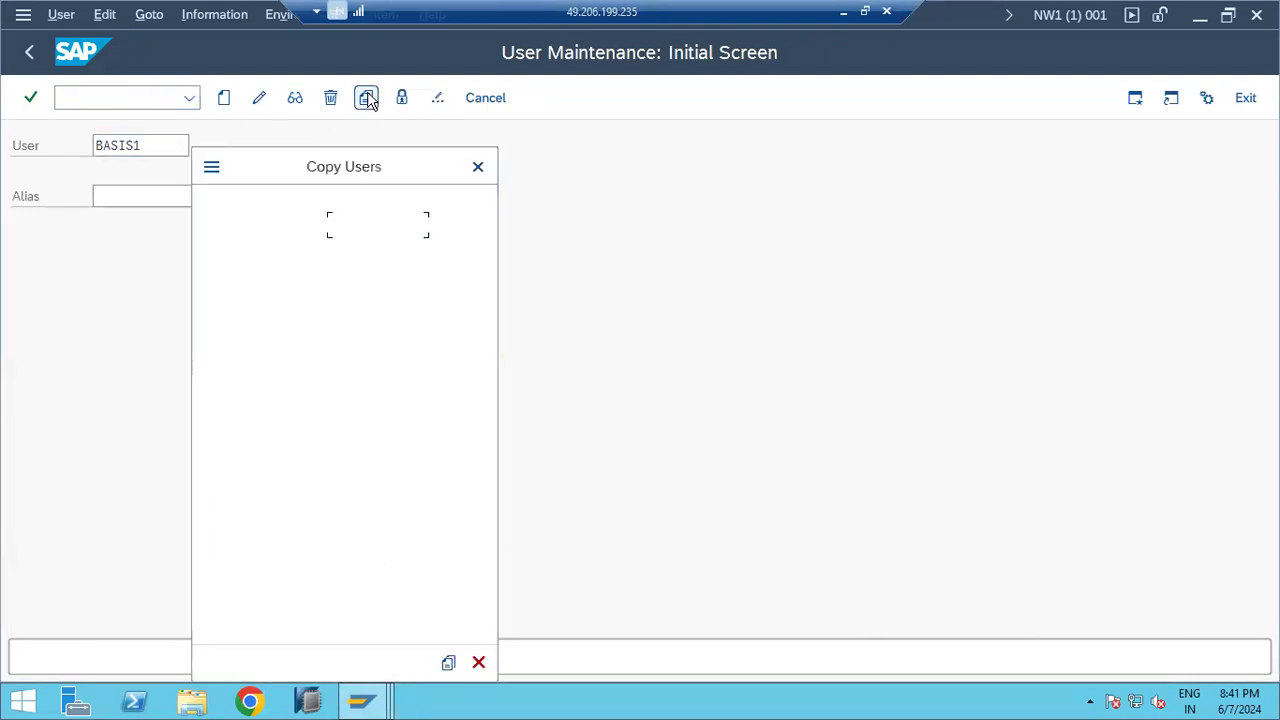
click(381, 224)
key(BackSpace)
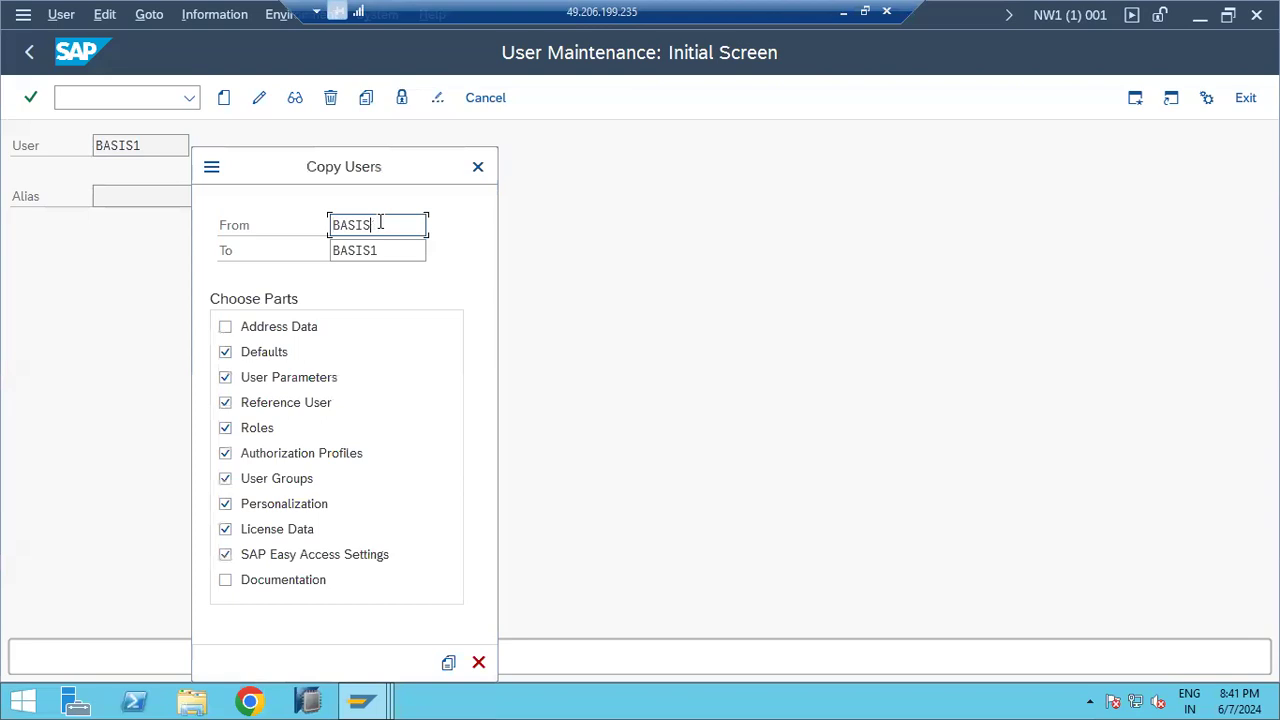
click(448, 664)
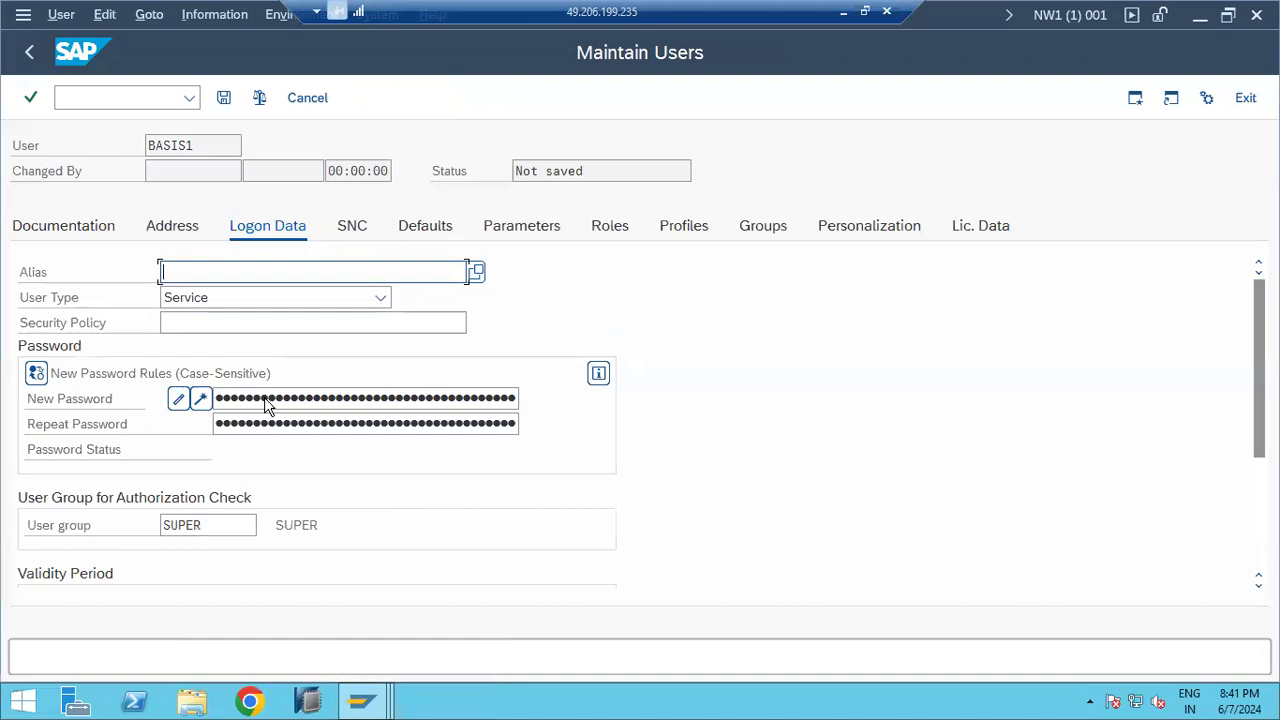
Enter and repeat the new password in BASIS1's logon data and save the user
click(265, 398)
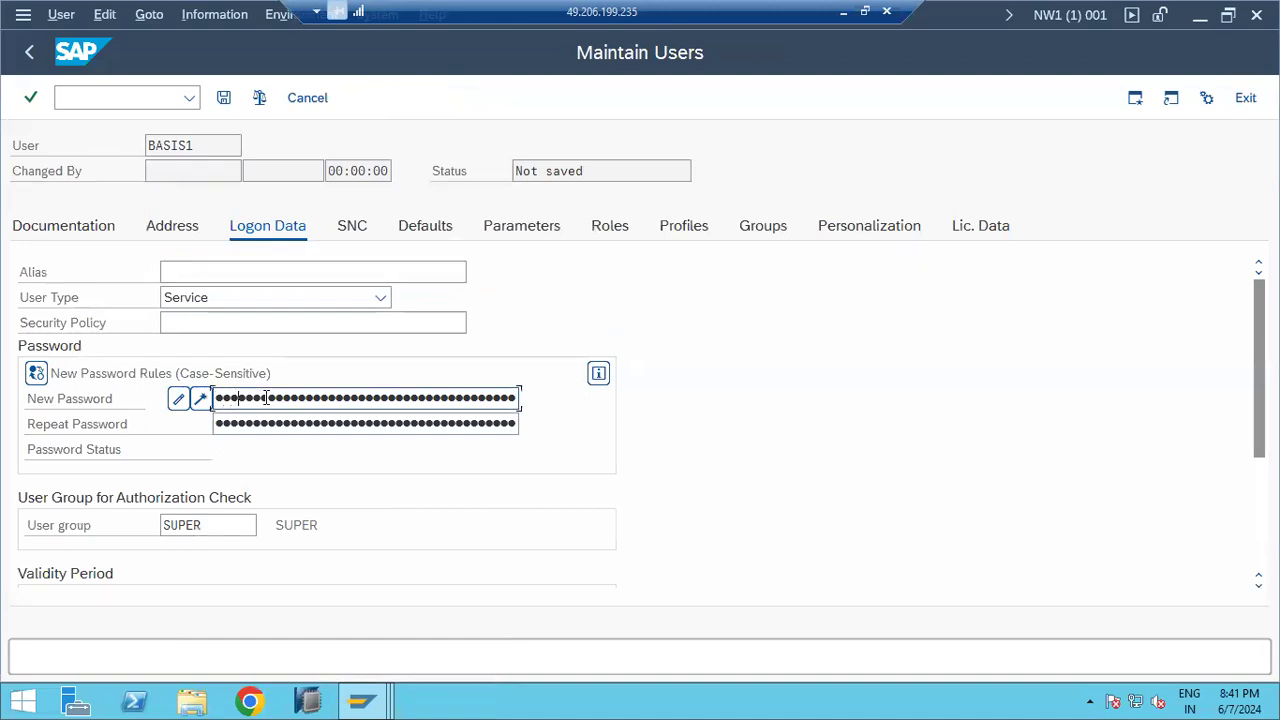
key(Tab)
text(••••••)
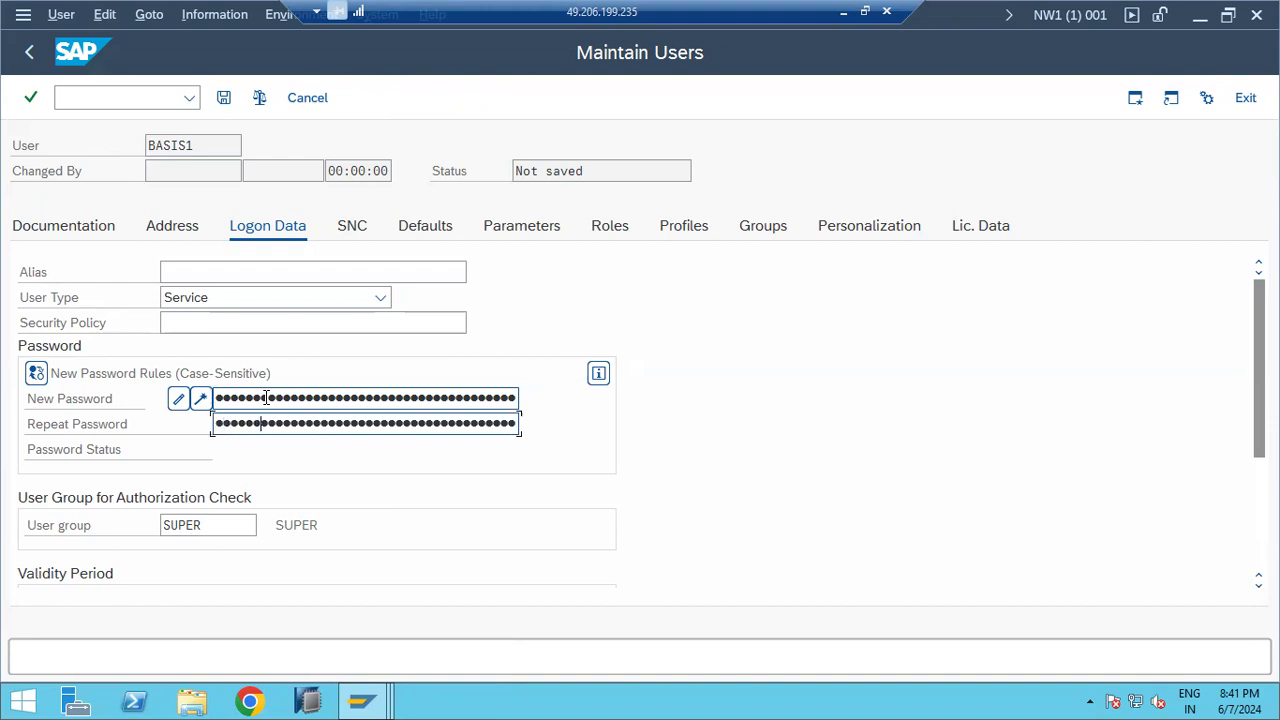
click(224, 100)
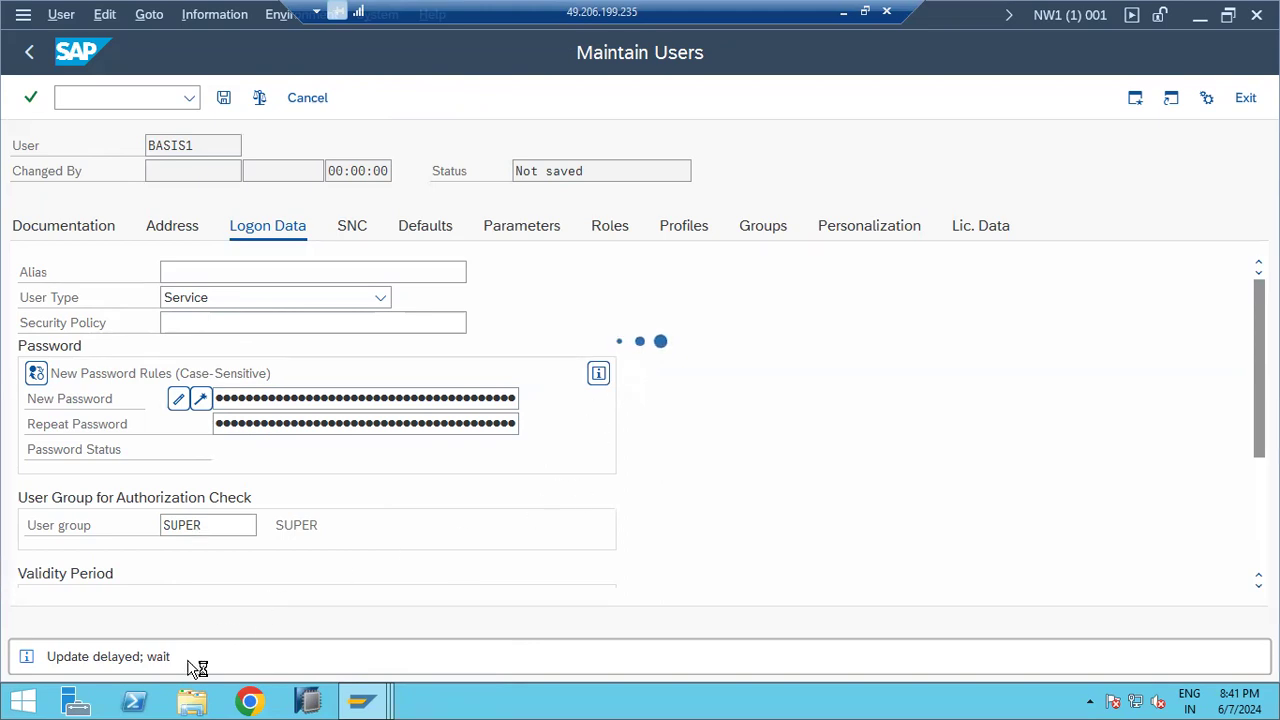
Open transaction sm13 in a free SAP Easy Access session and list all update requests
mouse_move(400, 674)
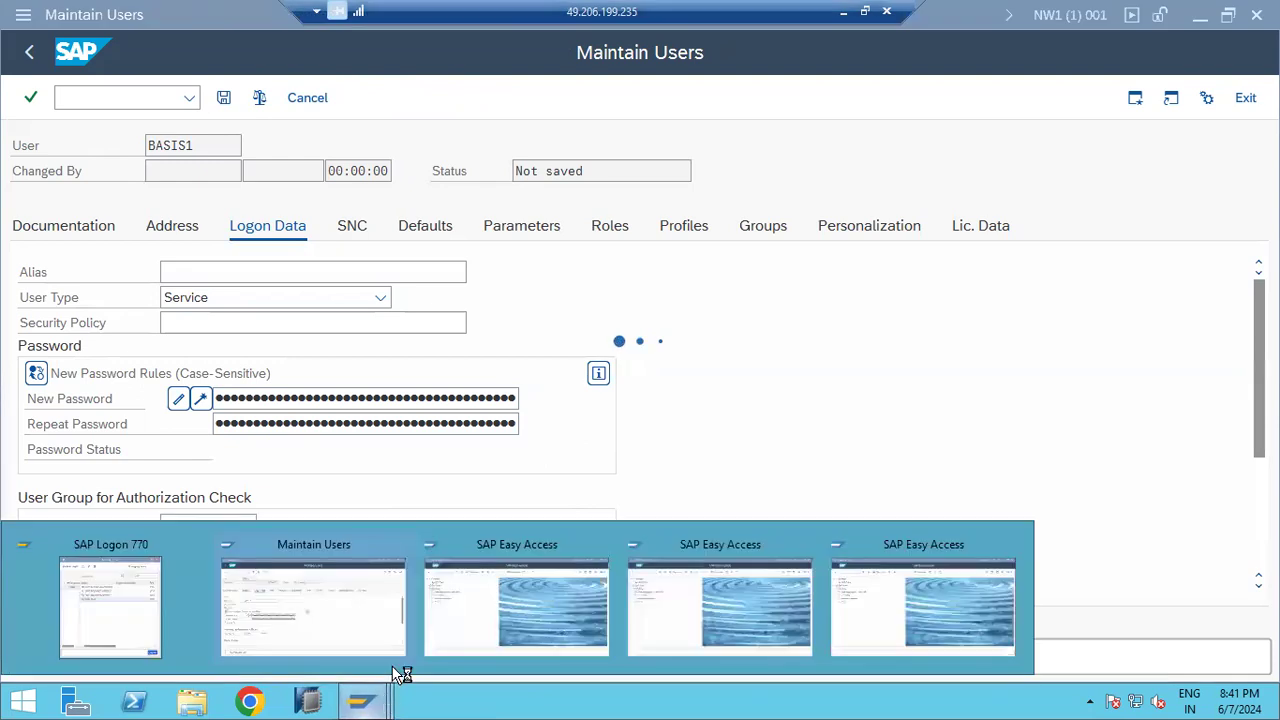
click(500, 610)
click(131, 95)
text(sm13)
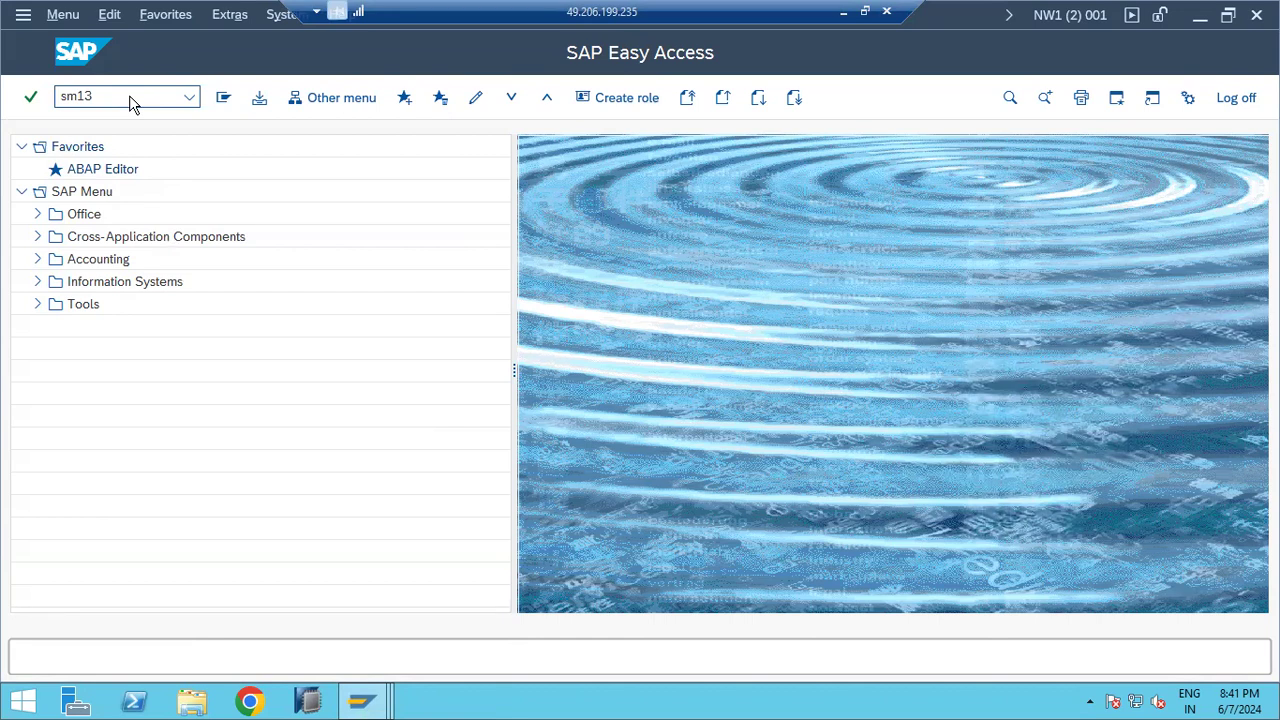
key(Return)
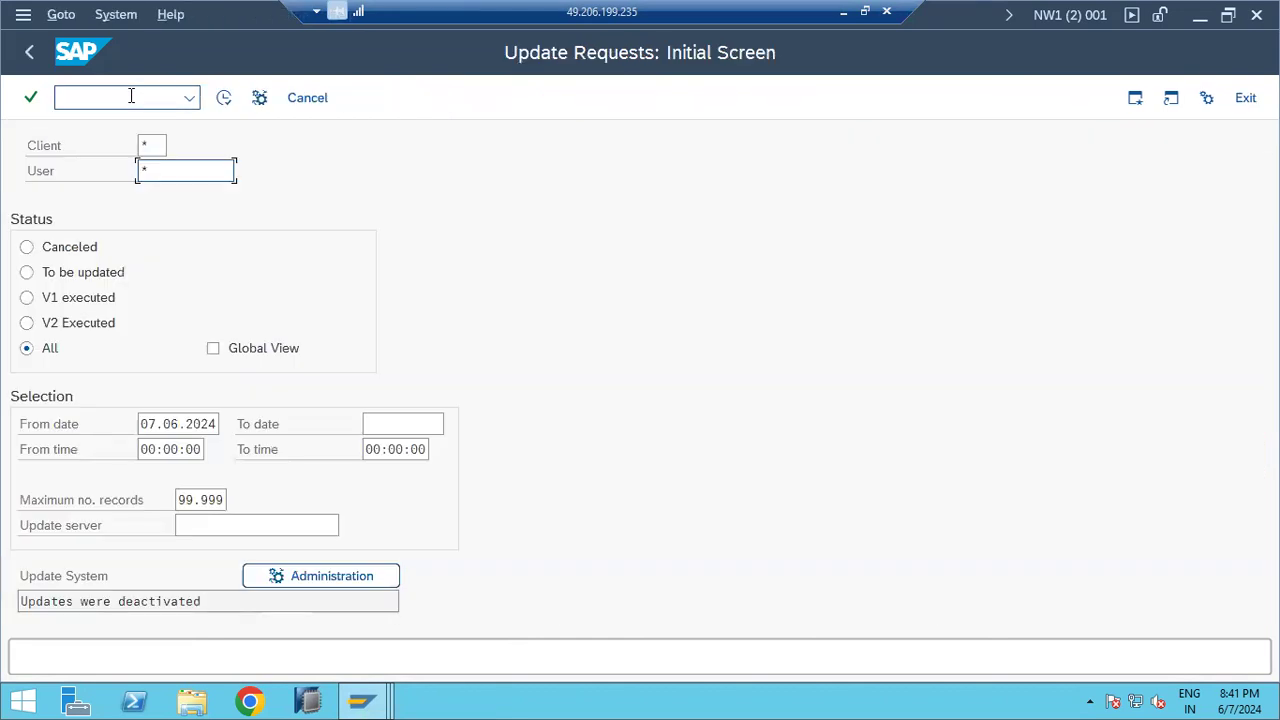
click(223, 96)
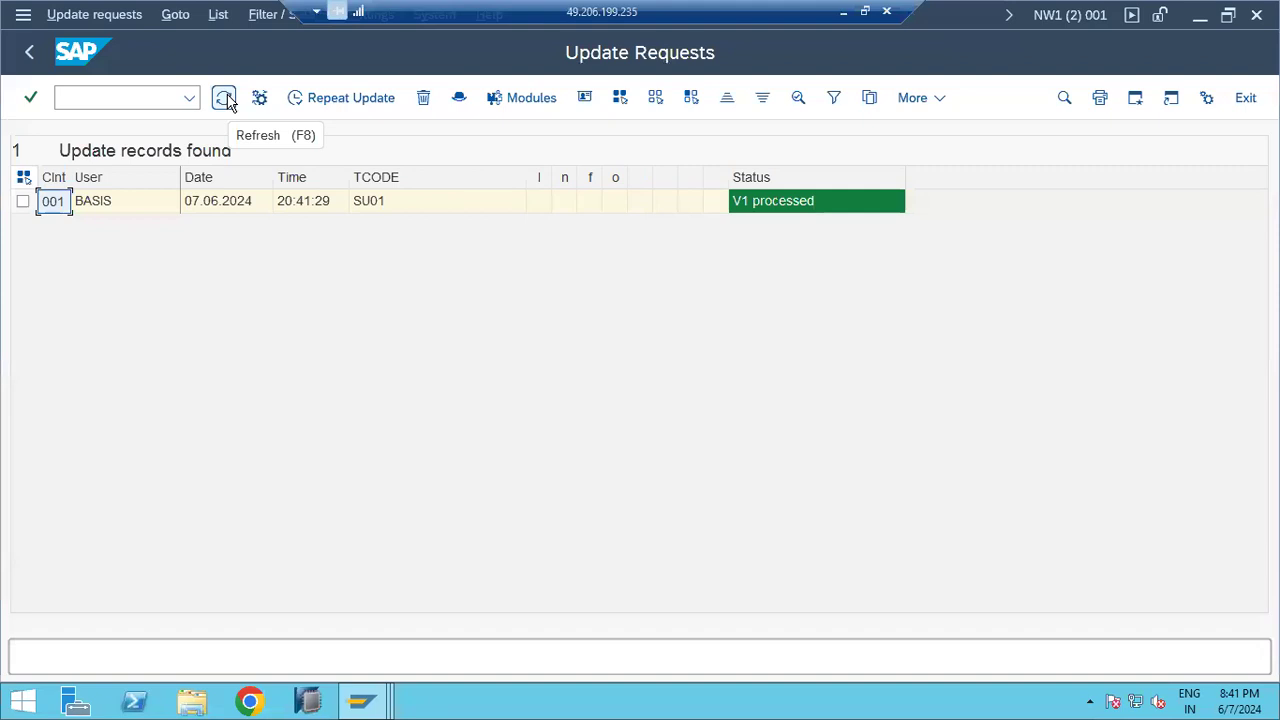
Refresh the update requests list and examine the SU01 record's user, date and status
click(226, 100)
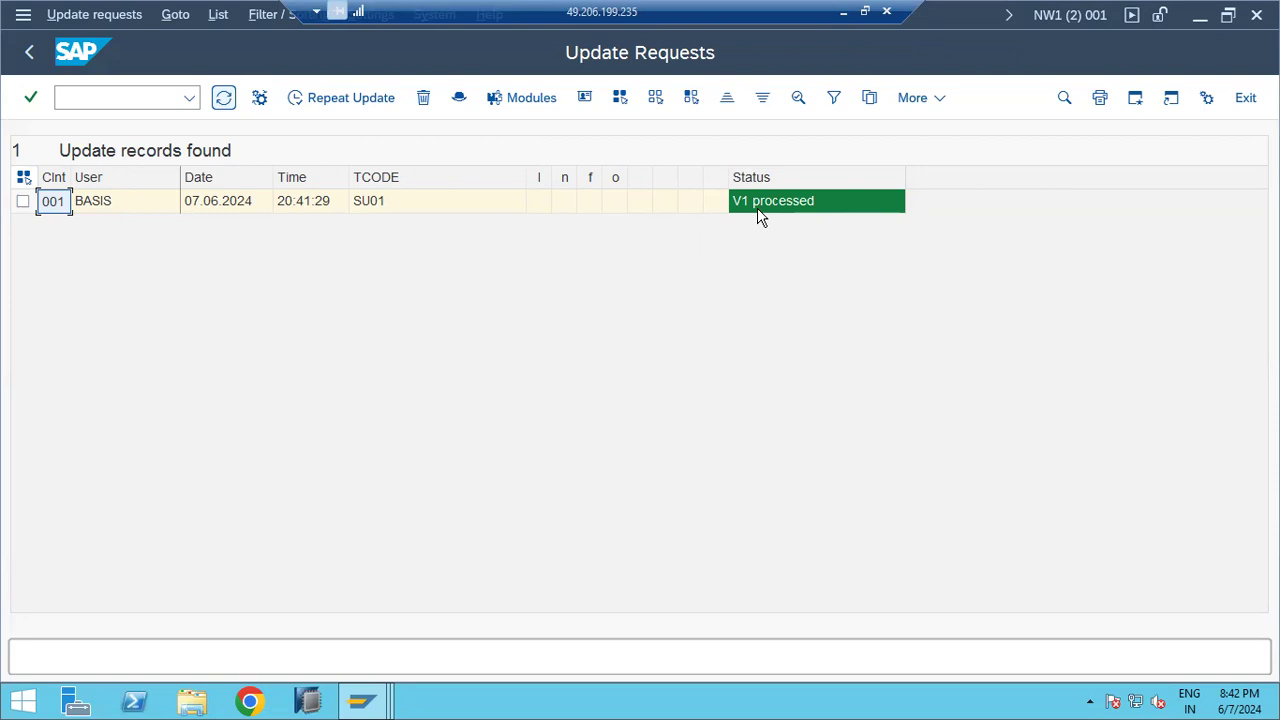
click(22, 203)
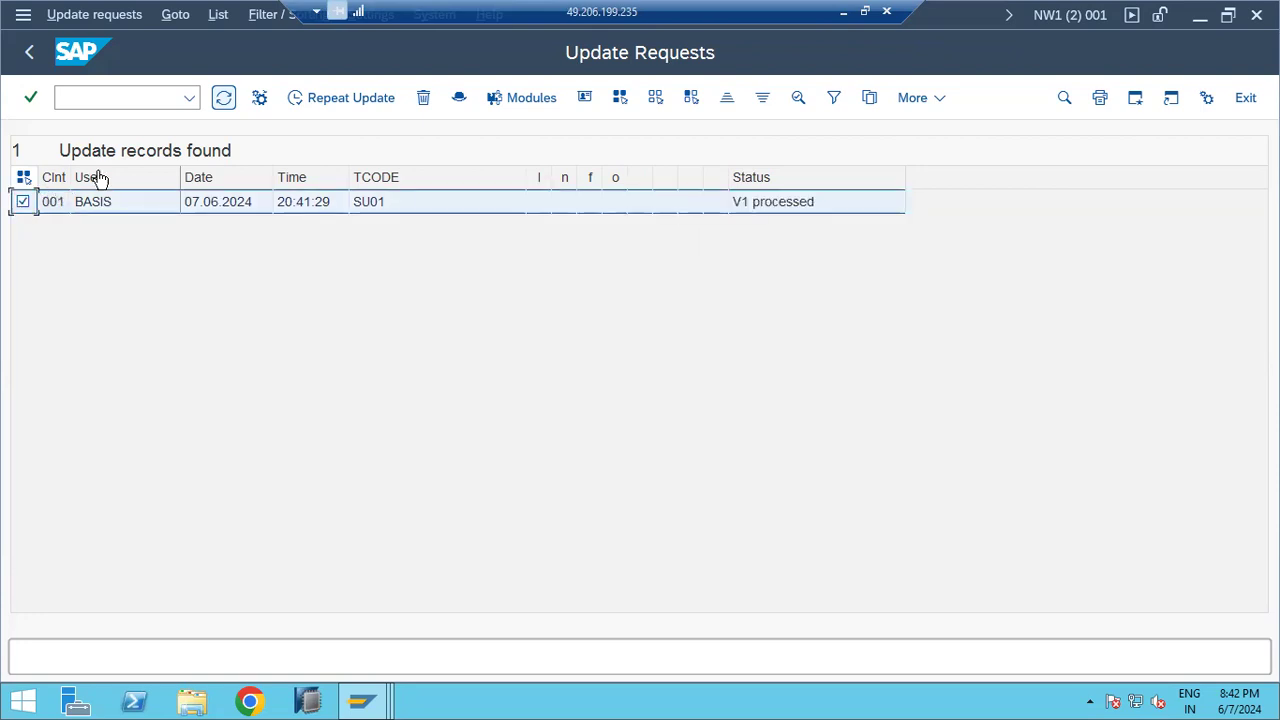
click(224, 98)
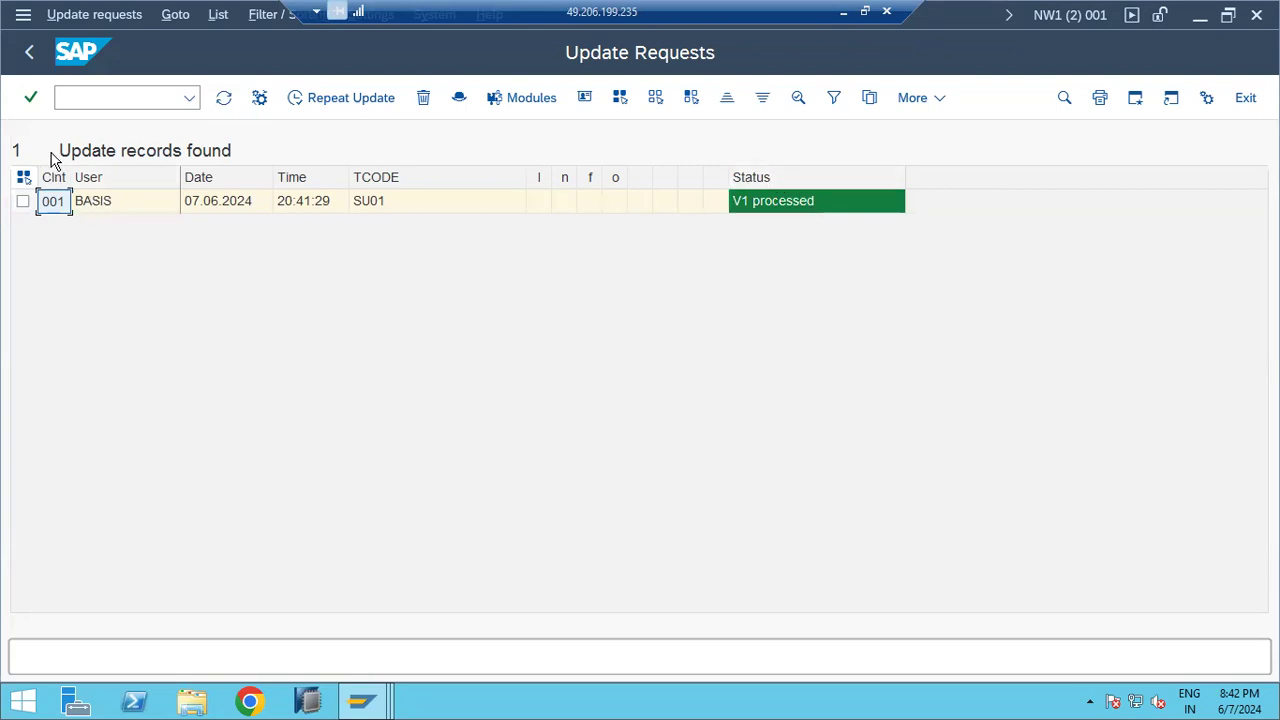
click(110, 206)
click(205, 203)
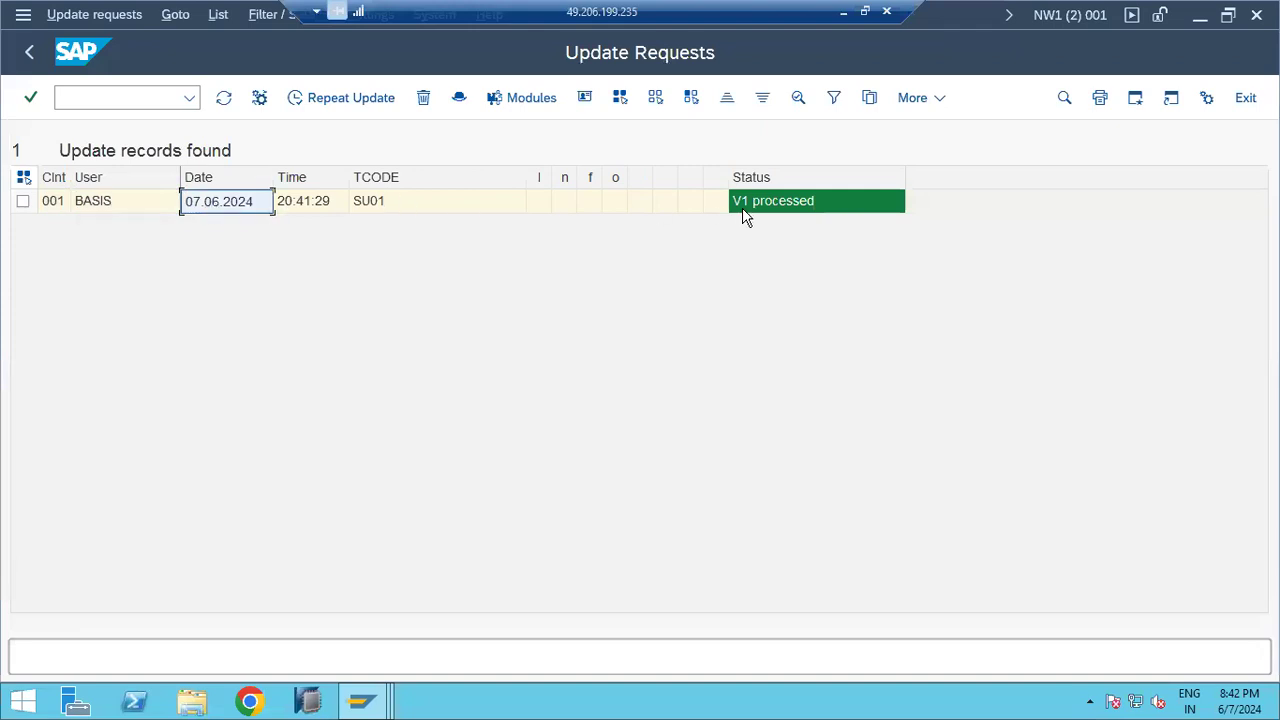
Check the save of BASIS1 in the Maintain Users session, and open transaction sm14 in a free SAP Easy Access session
click(380, 708)
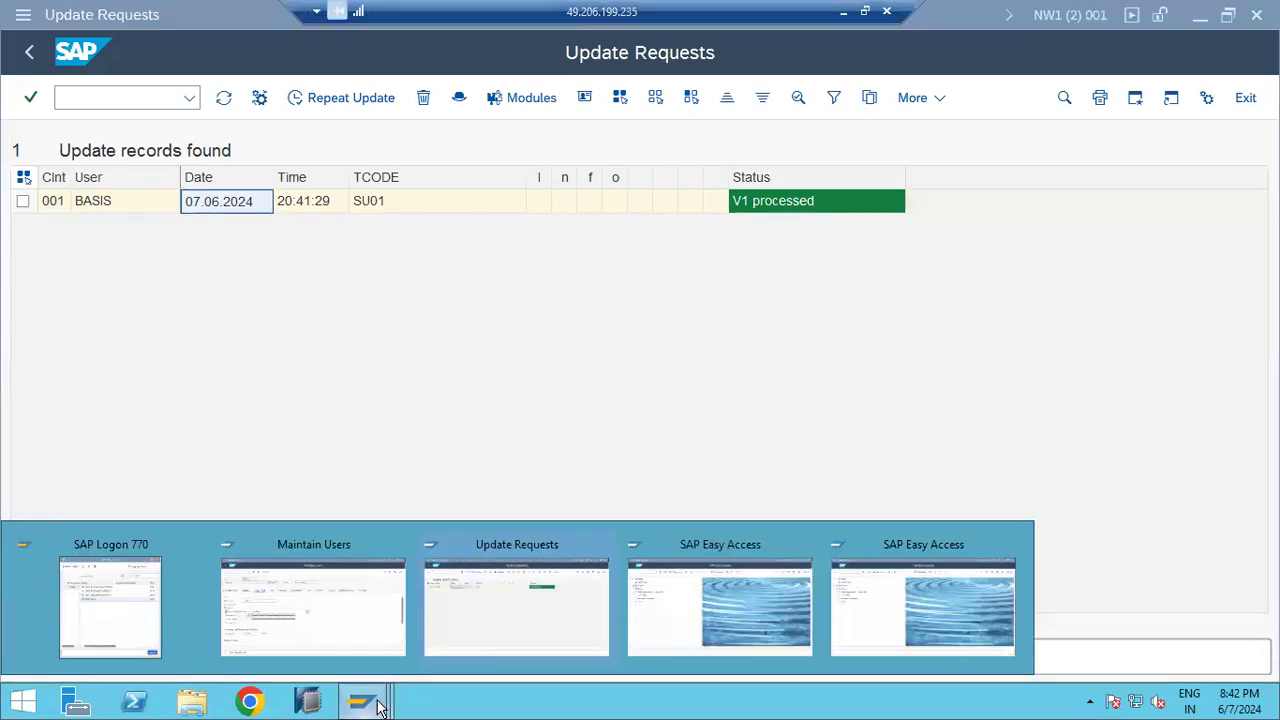
click(343, 603)
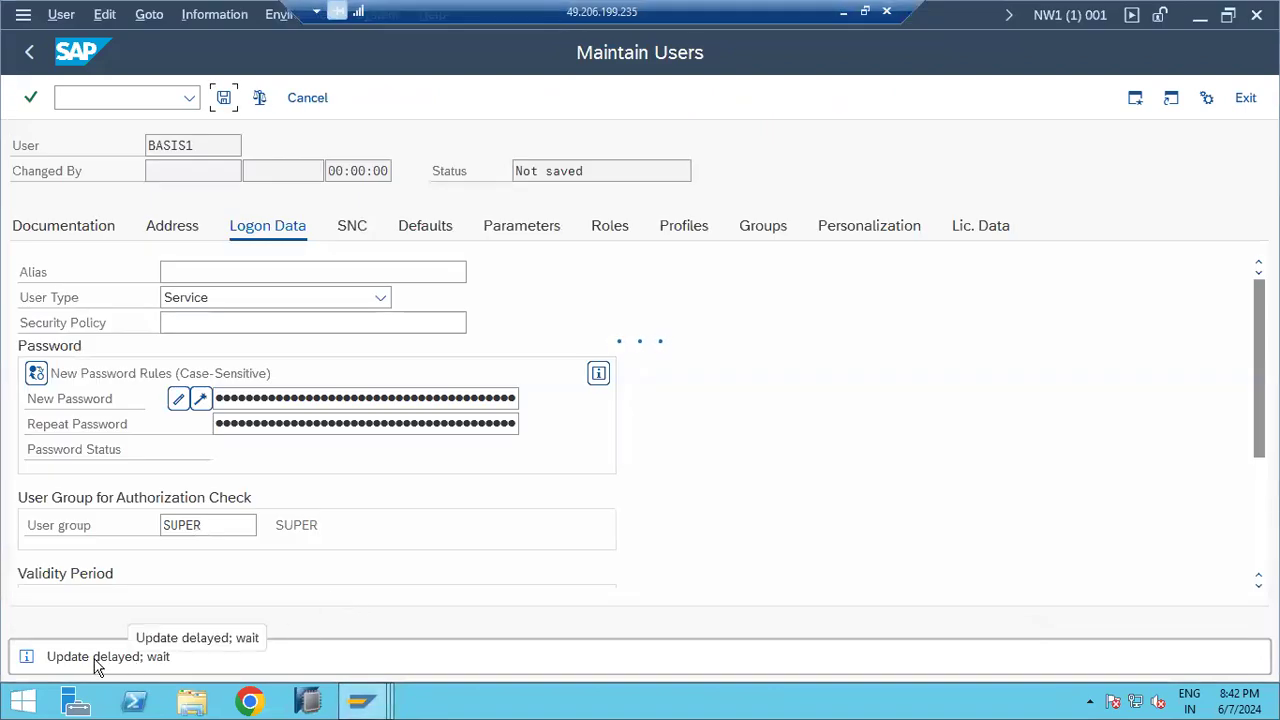
click(360, 706)
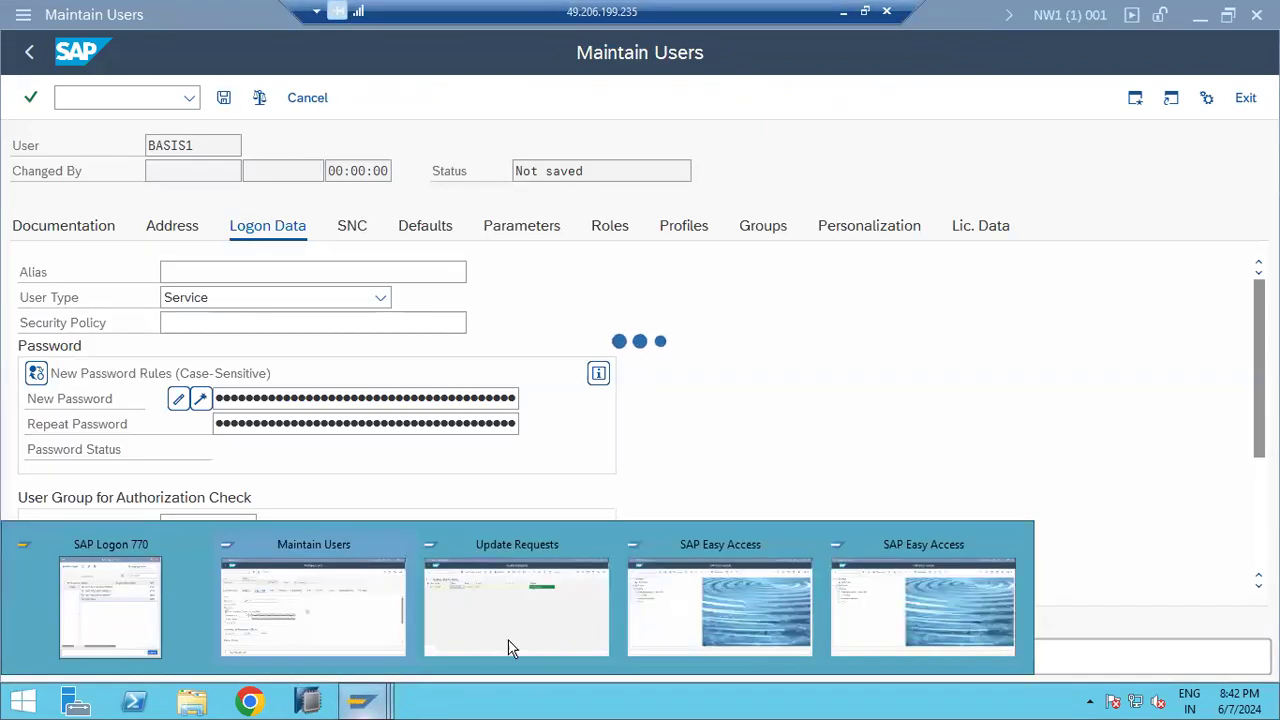
click(706, 614)
text(sm14)
key(Return)
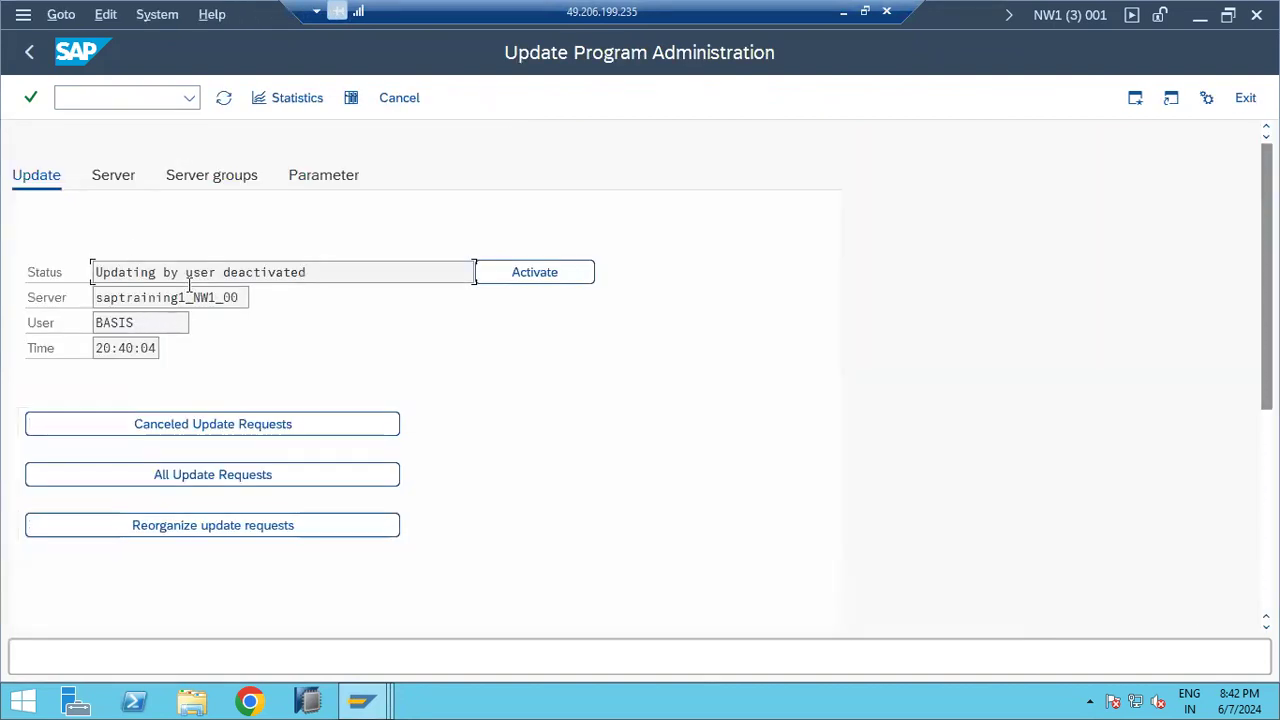
Activate the update system after highlighting its status, and return to the Maintain Users session
drag(162, 272, 310, 272)
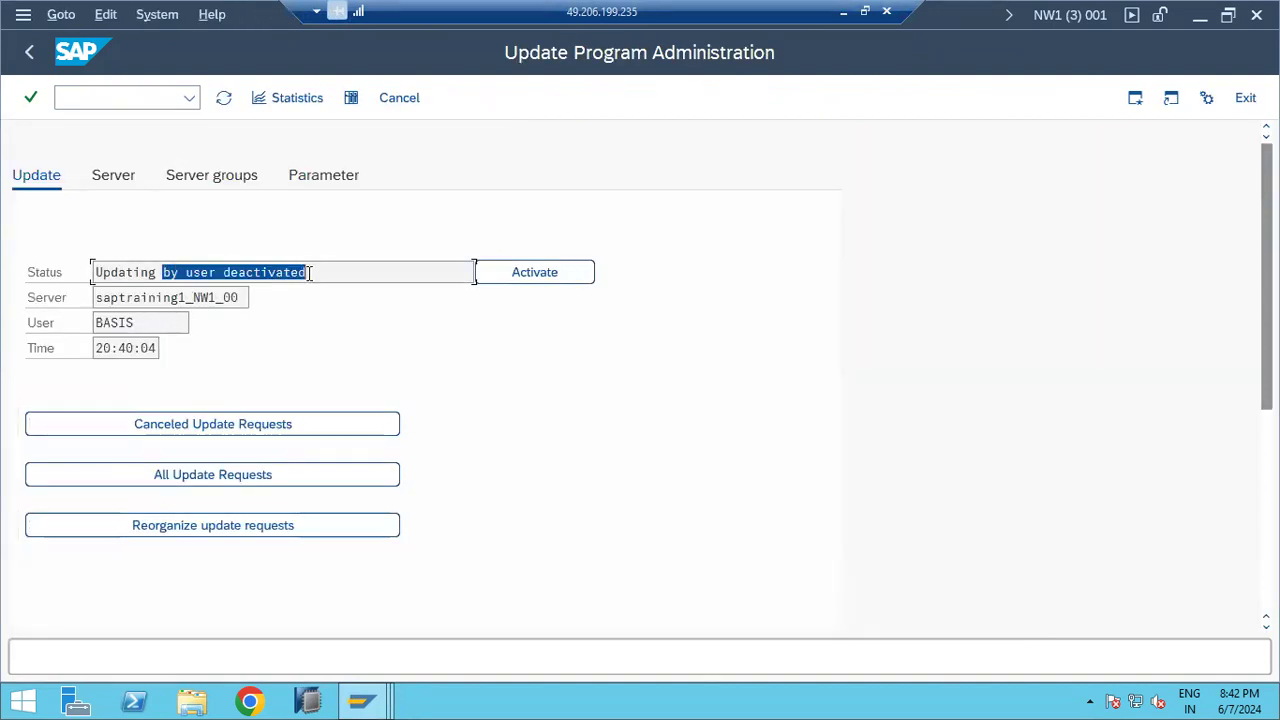
click(535, 272)
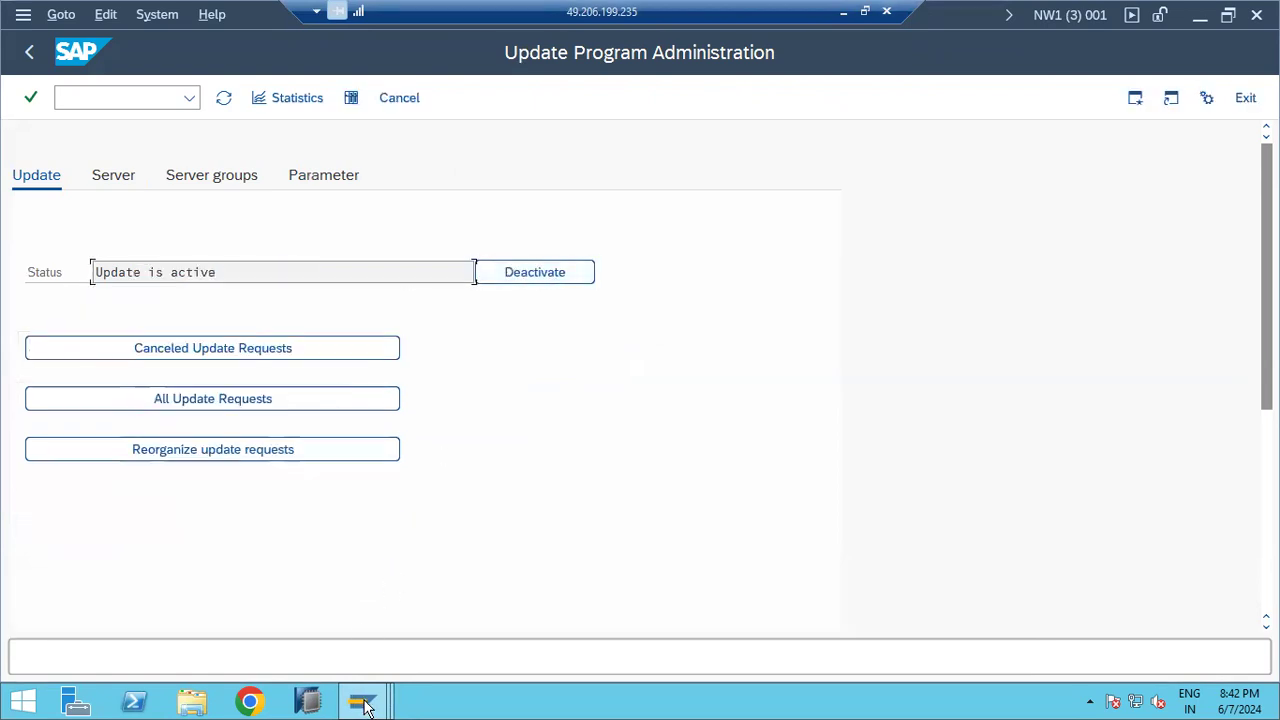
click(363, 704)
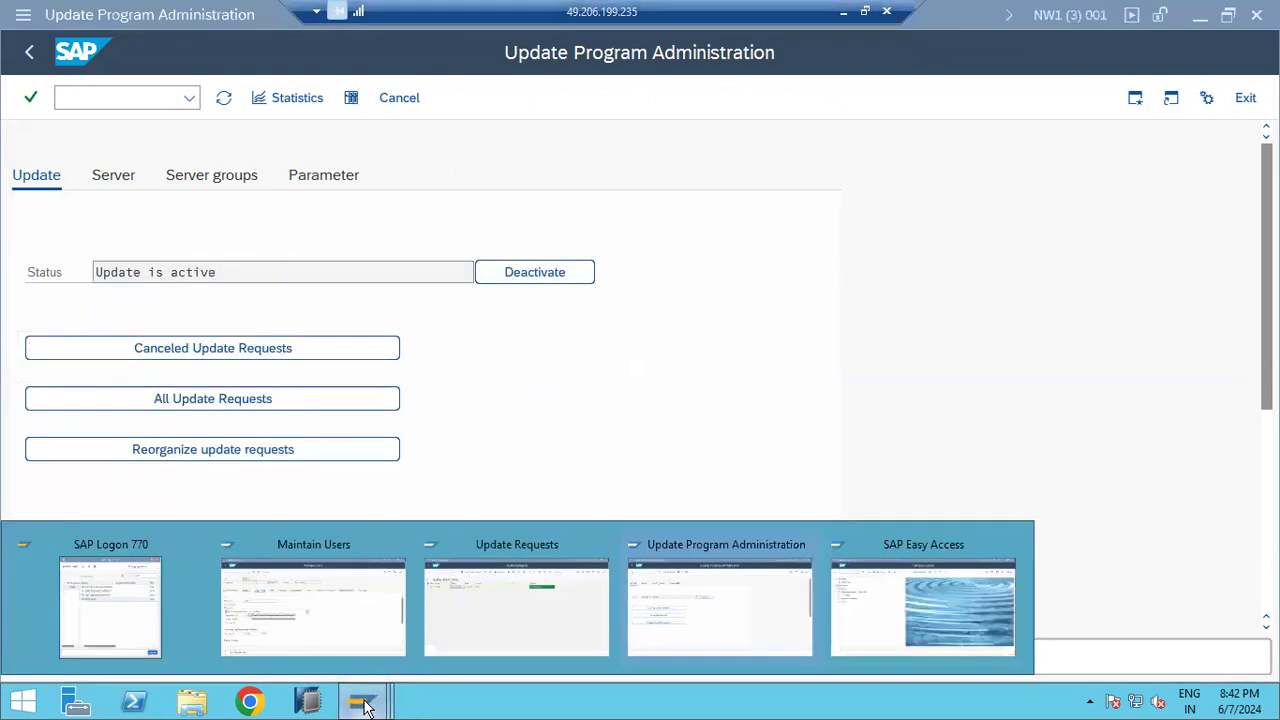
click(337, 640)
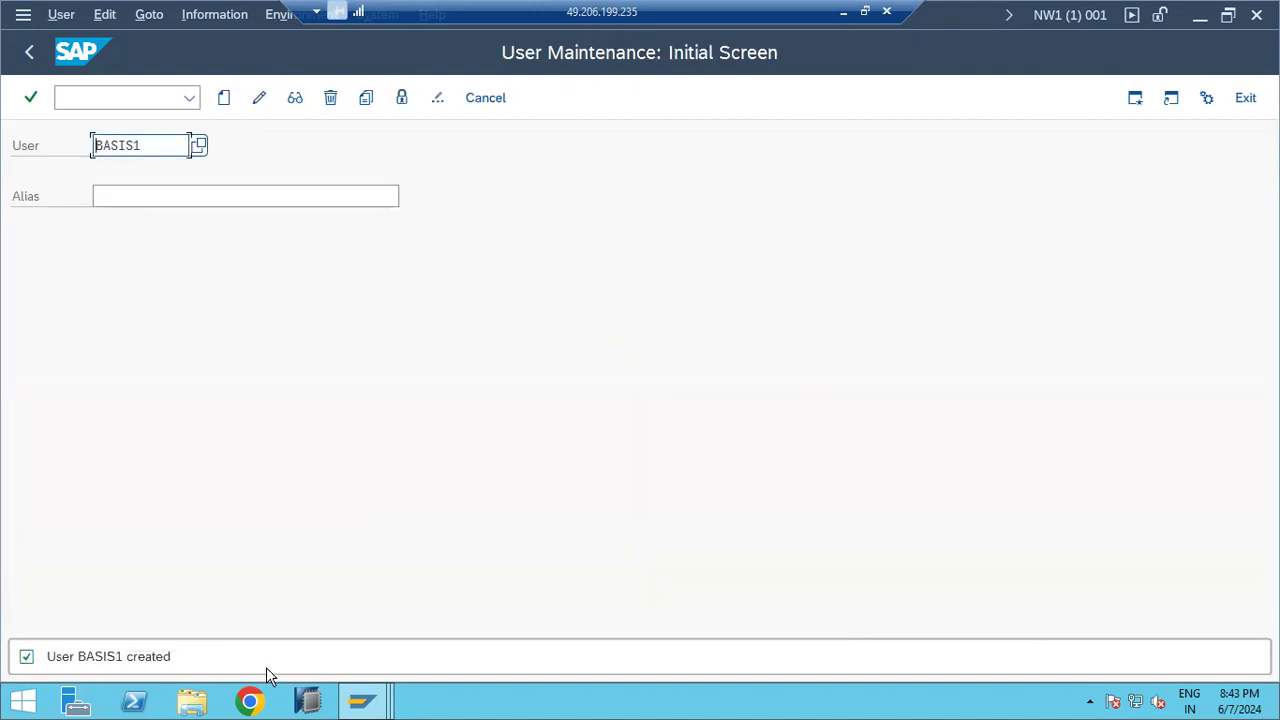
Refresh the list in the Update Requests session and return to the SM13 initial screen
mouse_move(372, 698)
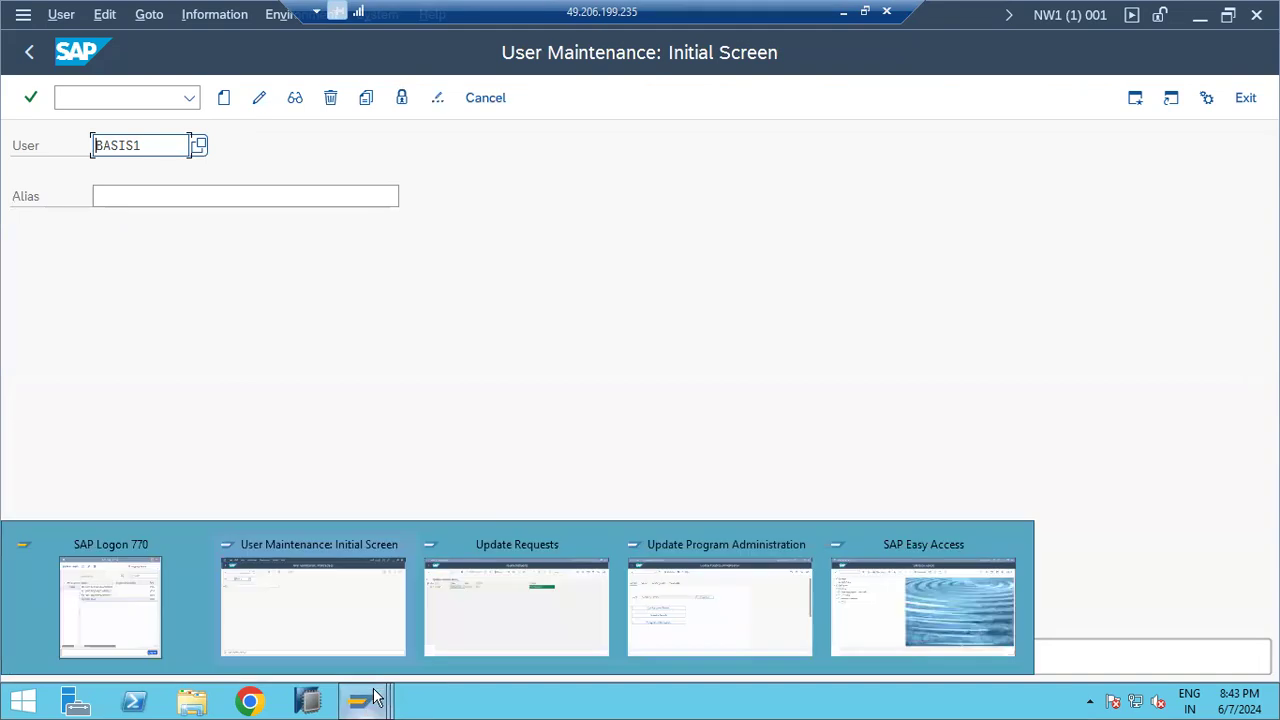
click(512, 610)
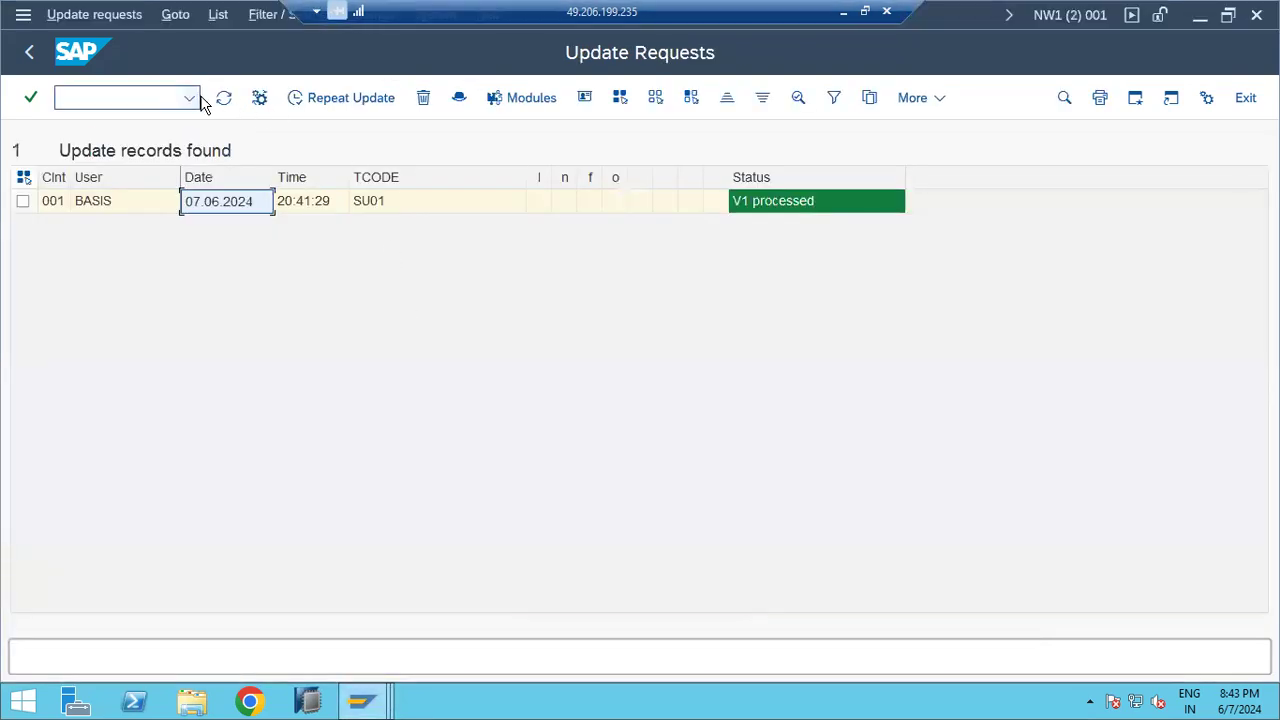
click(224, 104)
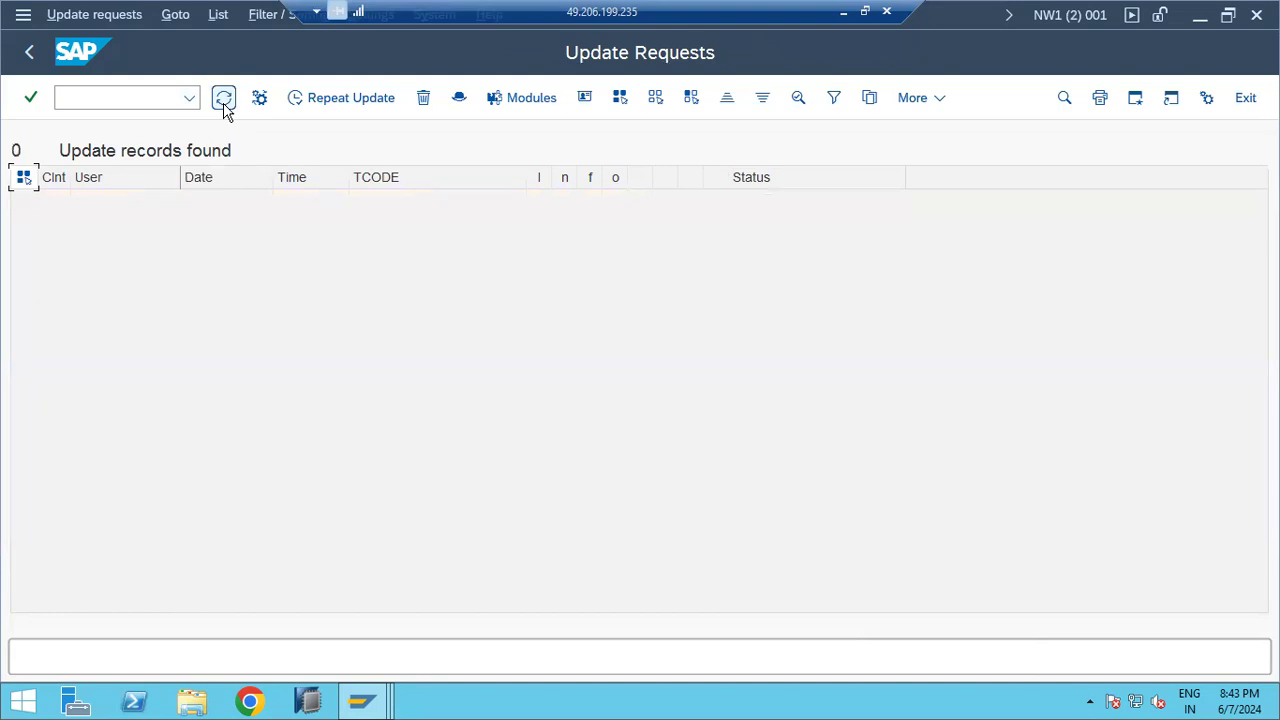
click(30, 55)
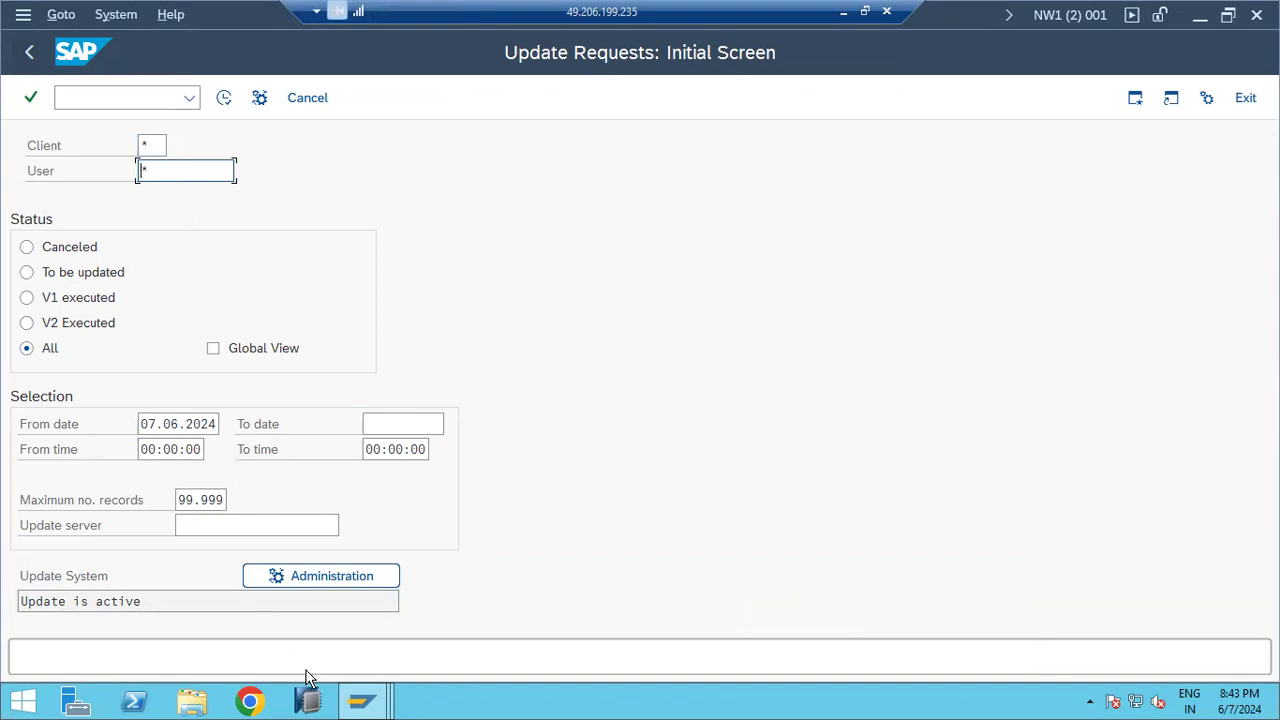
Switch to the Update Program Administration session, deactivate the update system and highlight its status
click(362, 700)
click(472, 625)
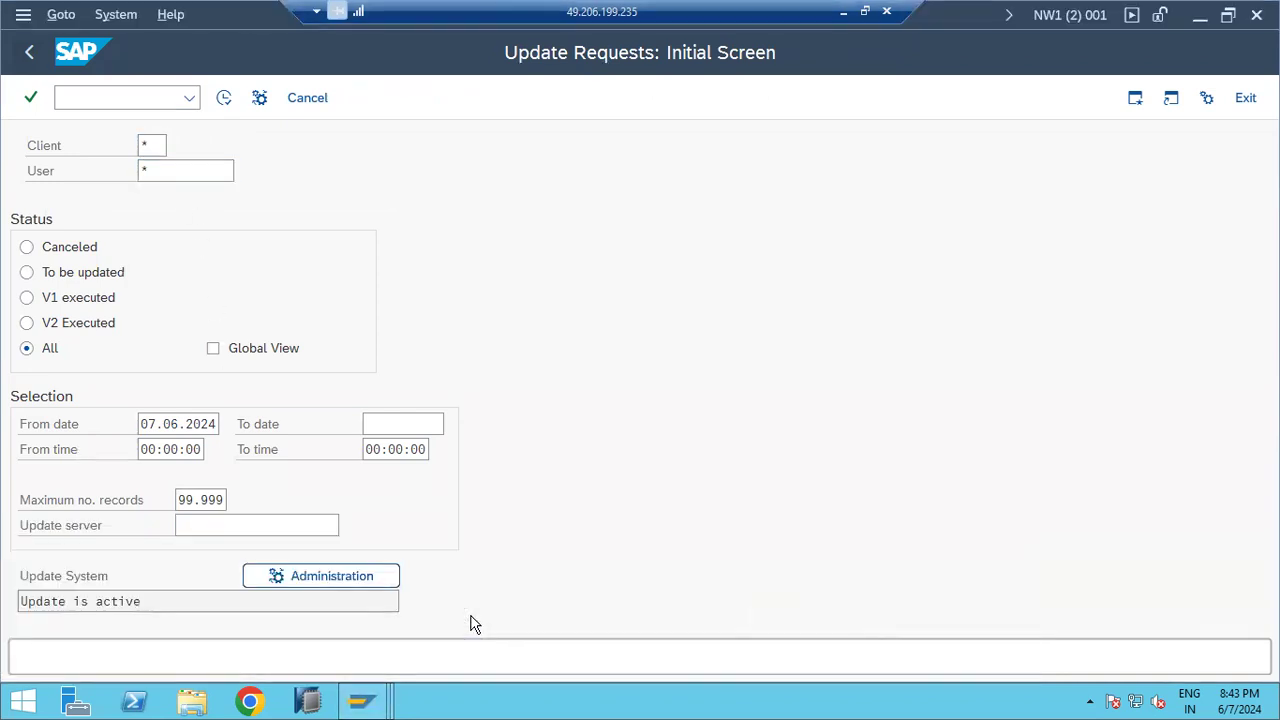
click(362, 700)
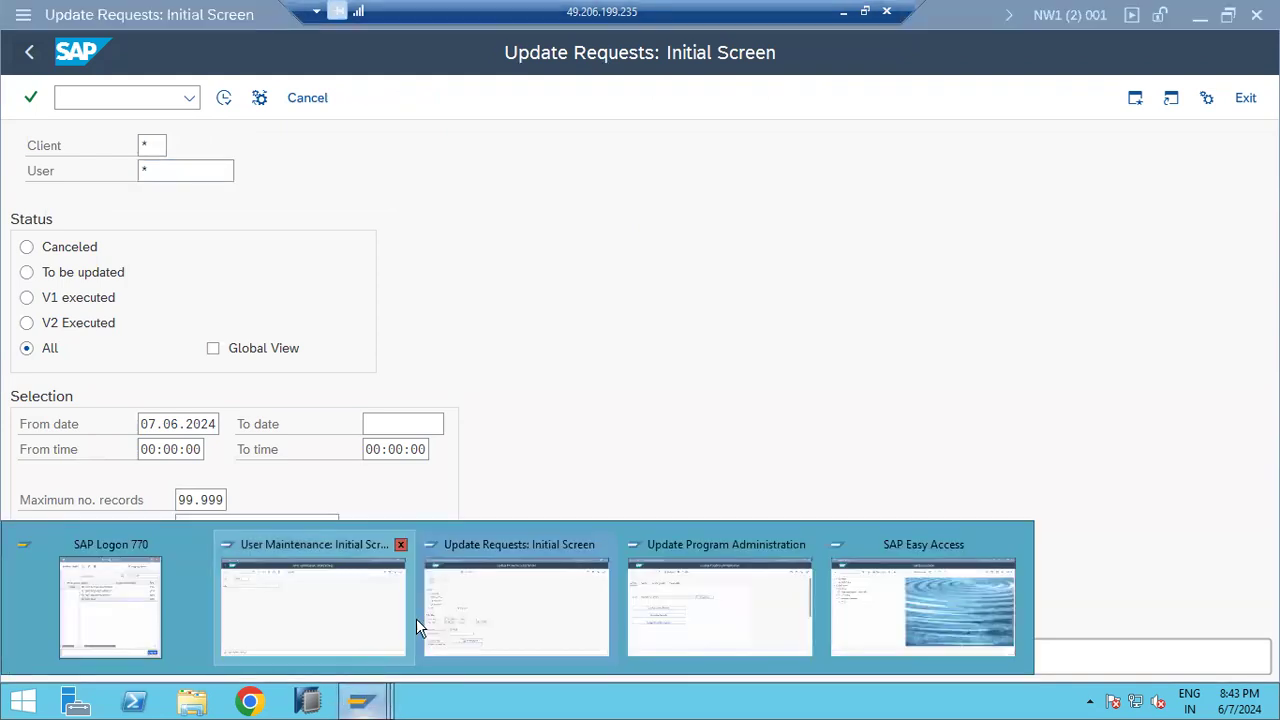
click(652, 618)
click(527, 277)
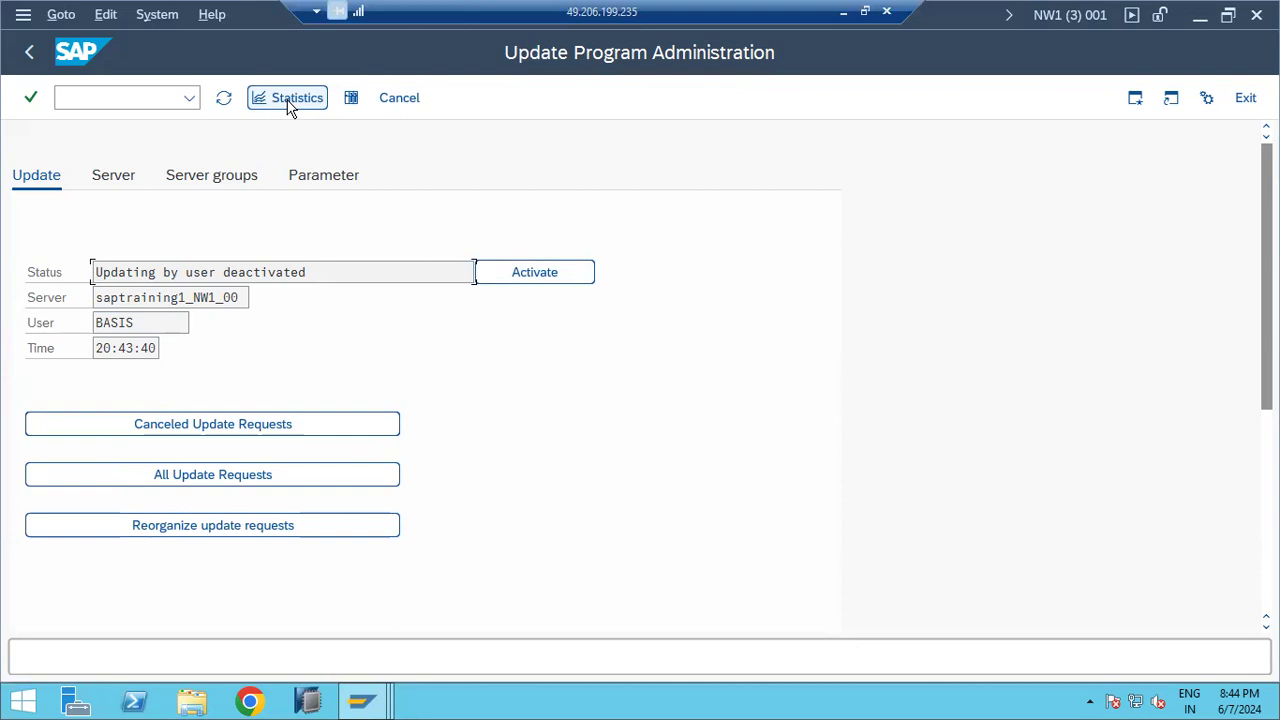
drag(100, 272, 313, 261)
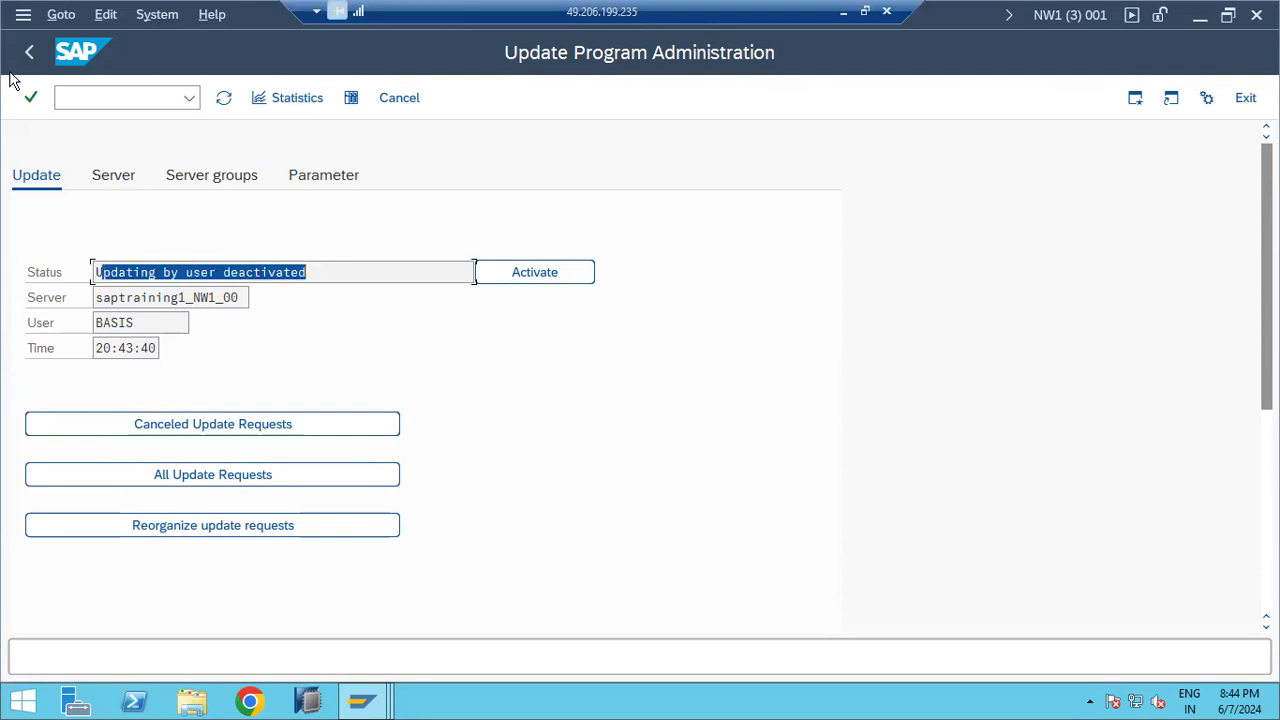
Return to SAP Easy Access and minimize the remote desktop to show the Paint notes
click(33, 53)
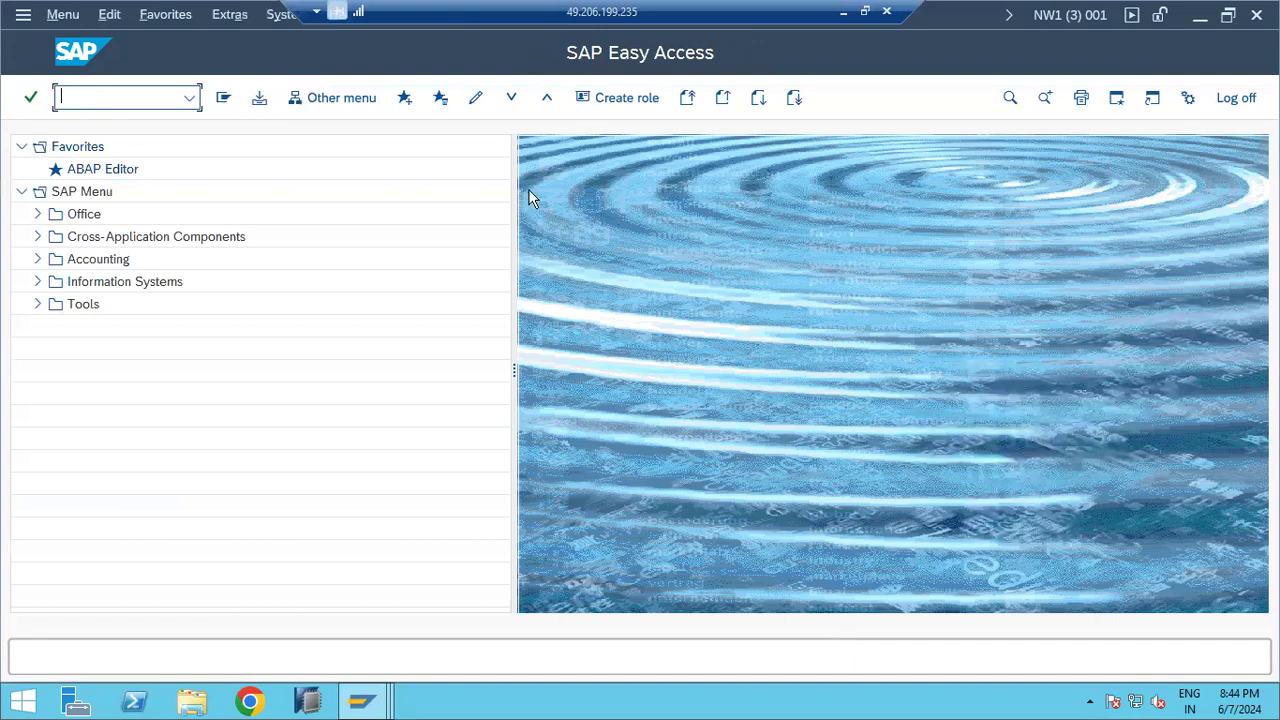
click(843, 11)
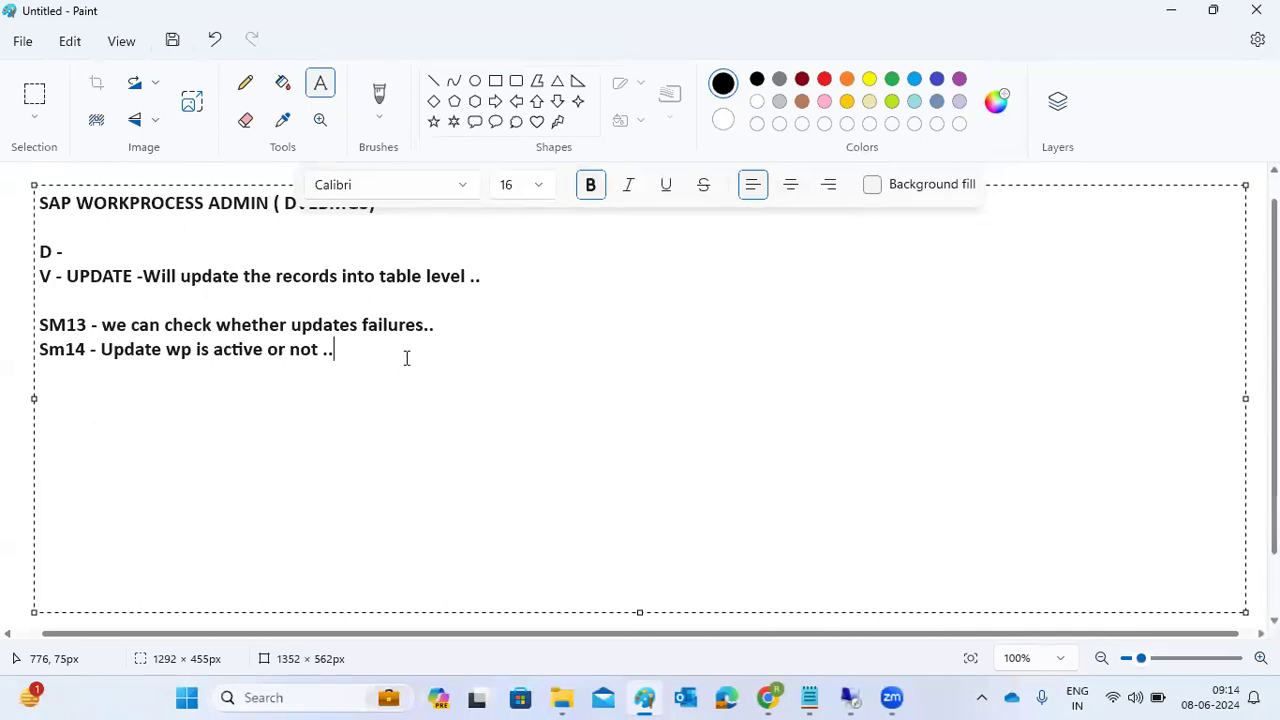
Return to the SAP remote desktop, run transaction SM13 and display the update requests list for all clients and users
click(508, 57)
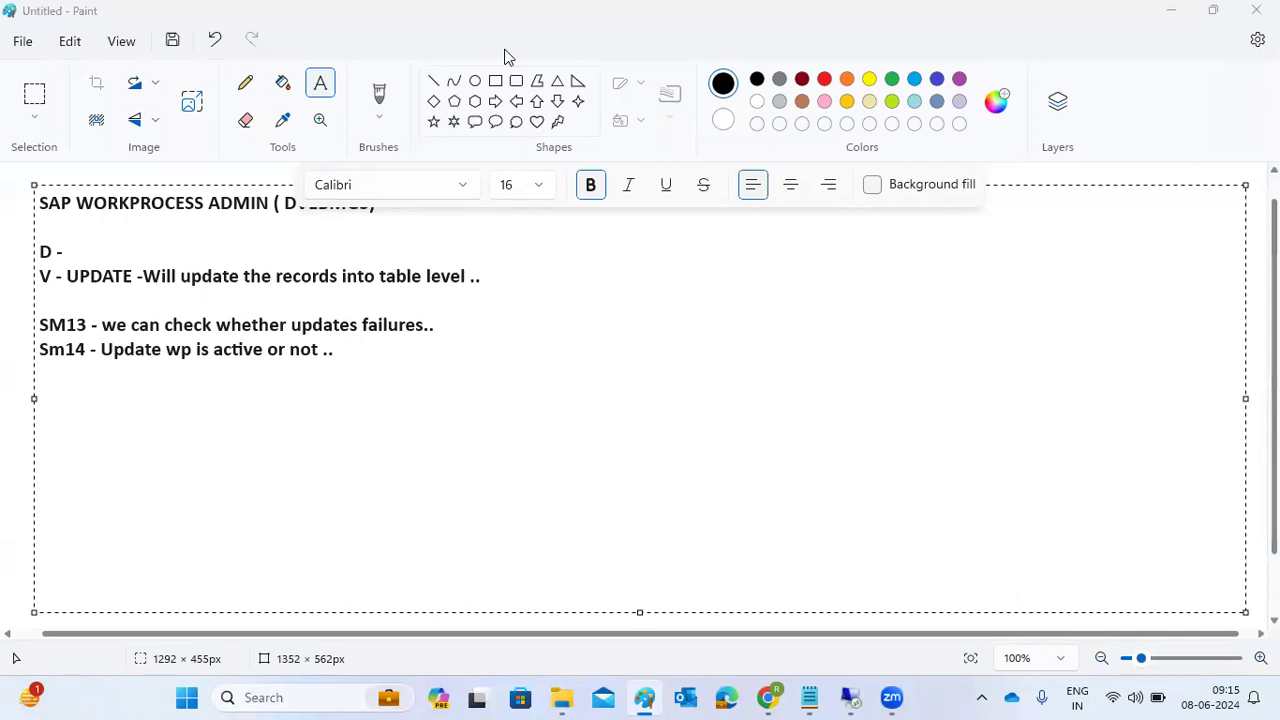
mouse_move(848, 697)
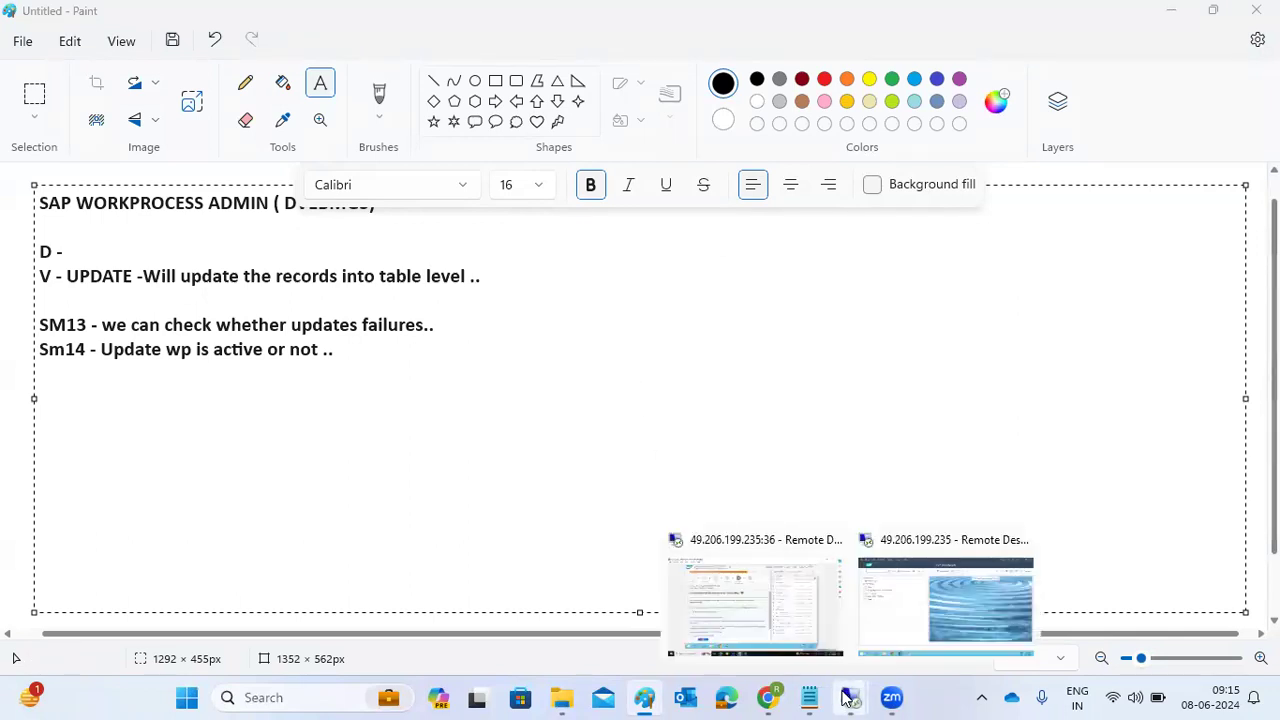
click(926, 583)
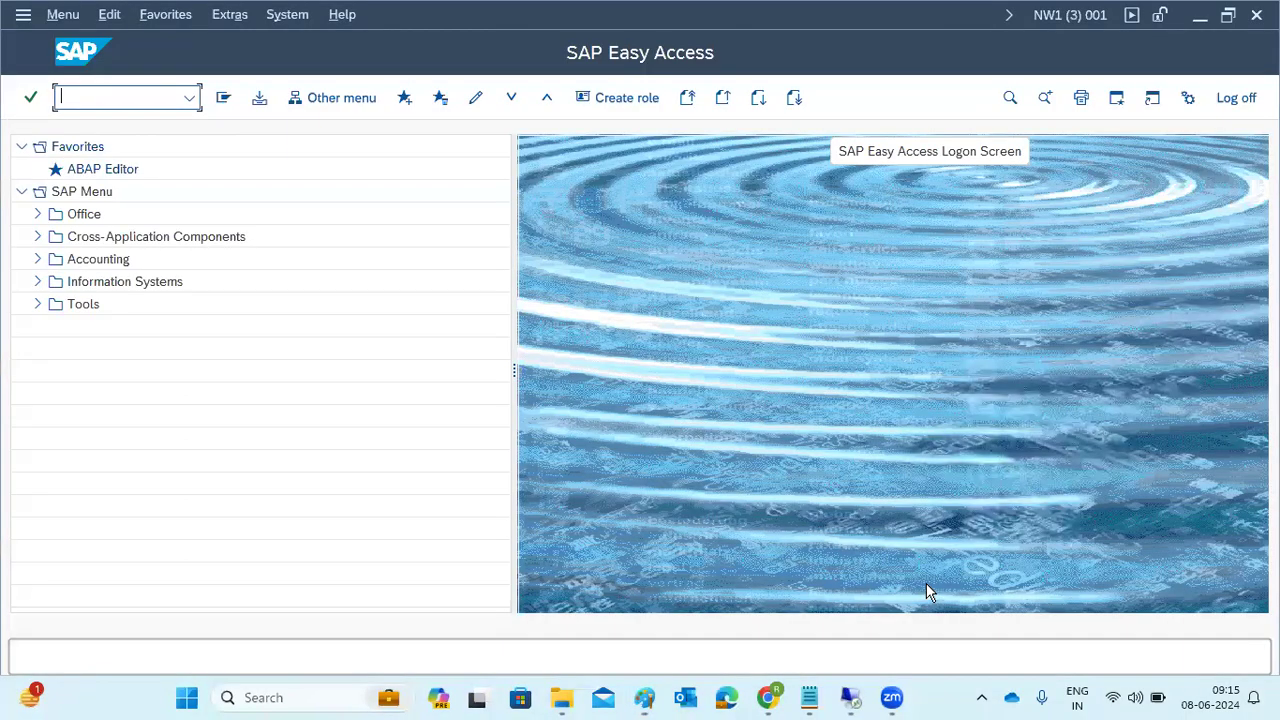
text(sm13)
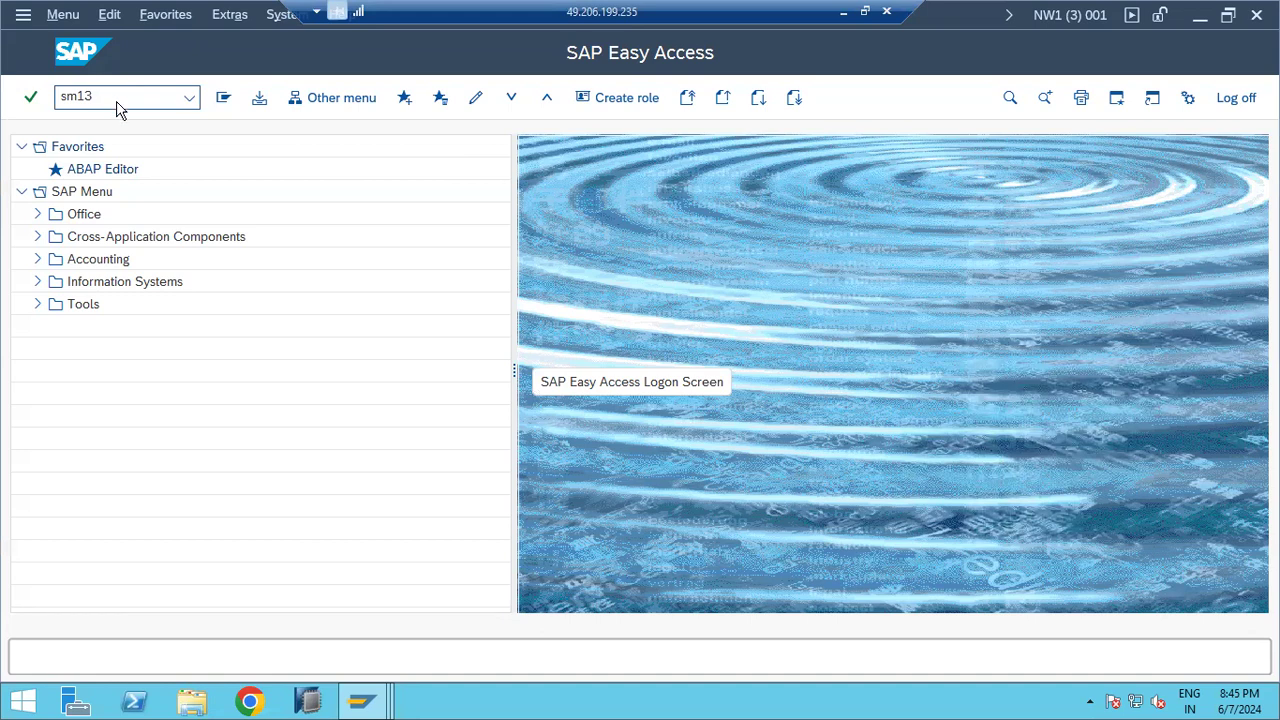
key(Return)
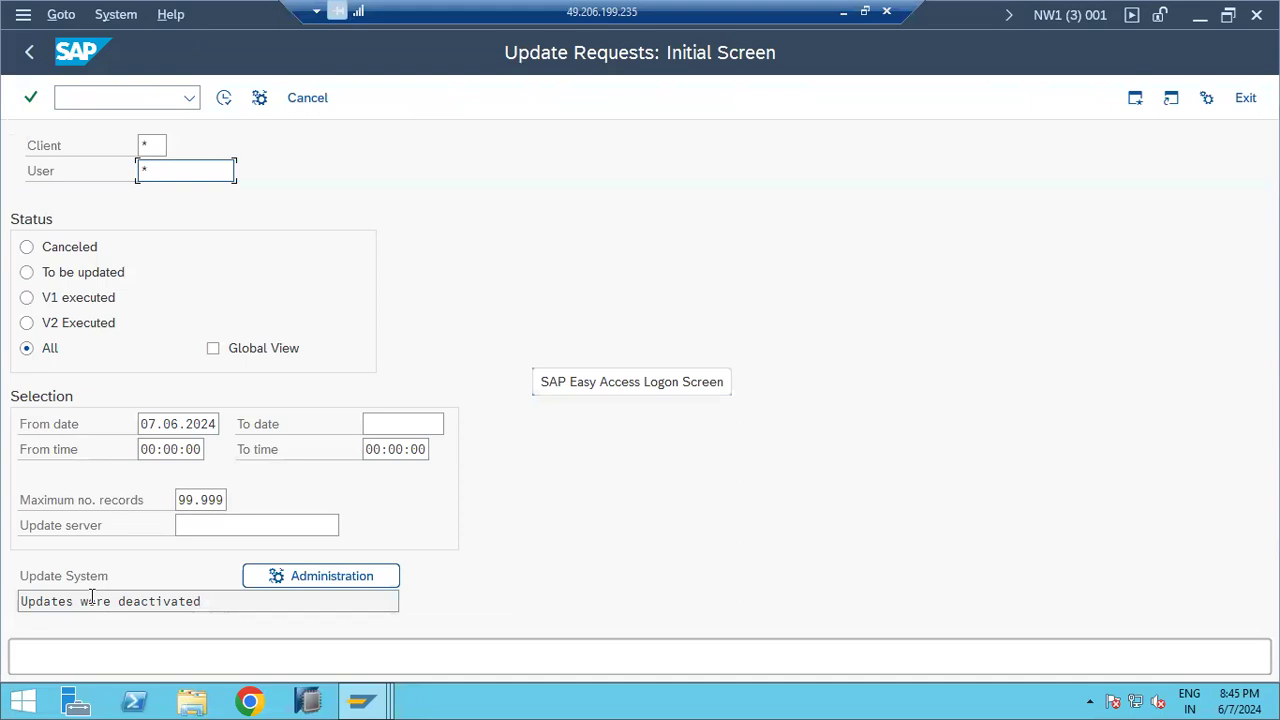
click(223, 97)
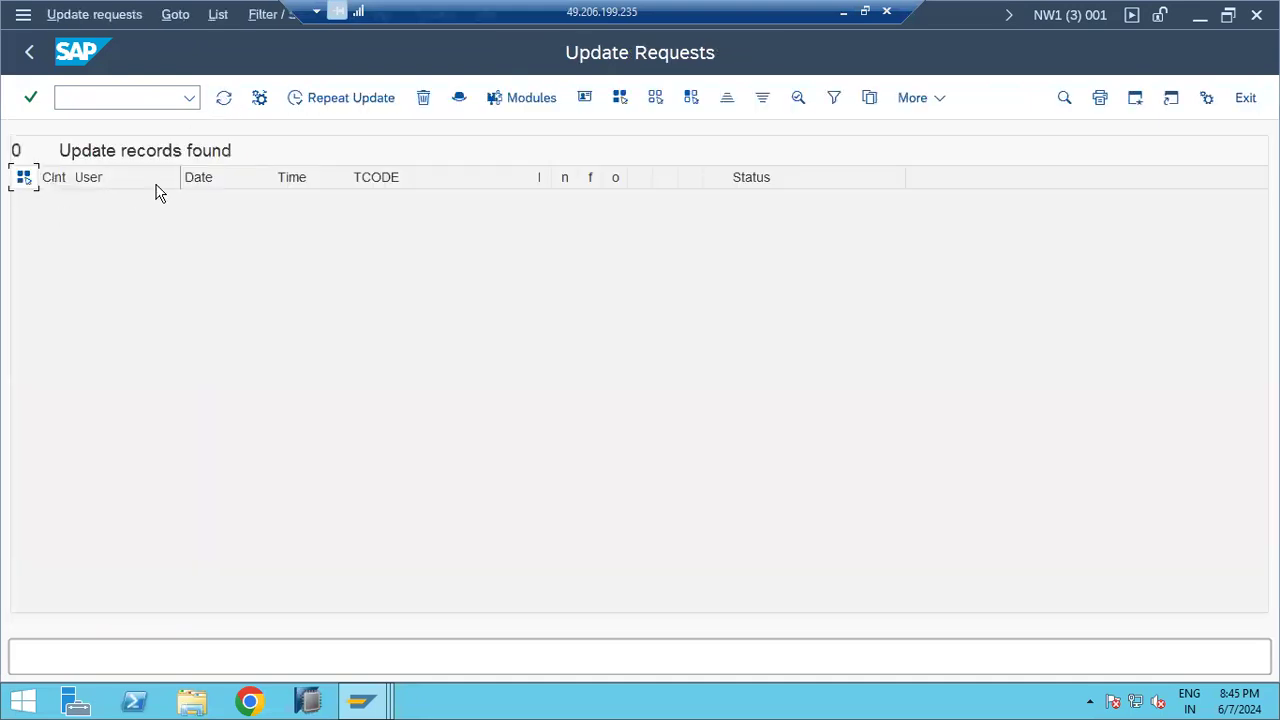
click(298, 102)
click(529, 662)
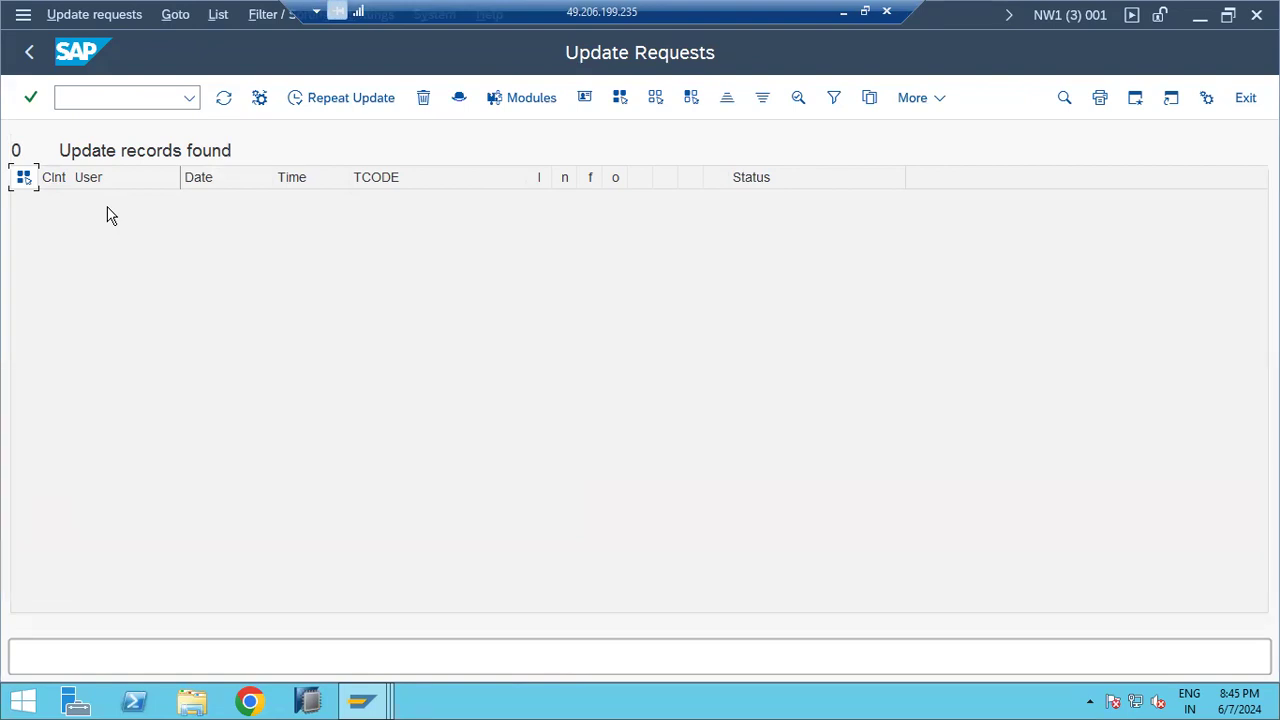
Bring up SAP Logon and start connections to the ECC IDES system ECP and to SAP ECC DEVELOPMENT
click(352, 697)
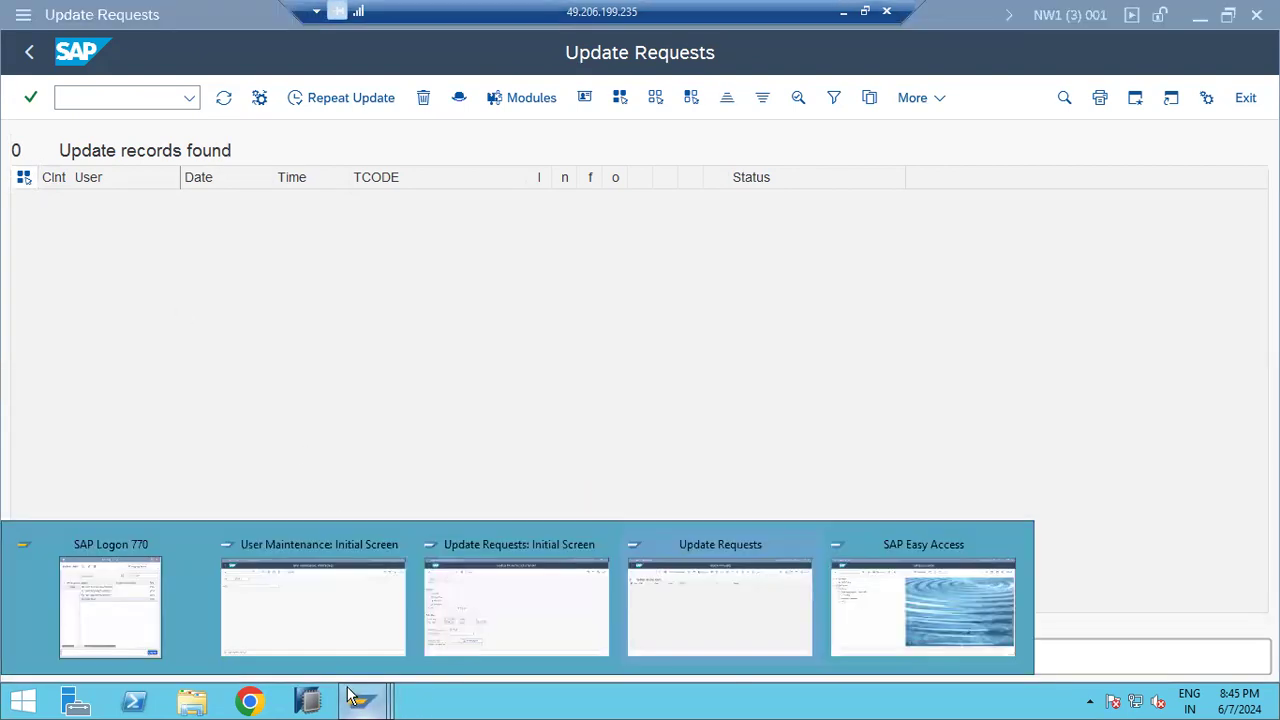
click(105, 596)
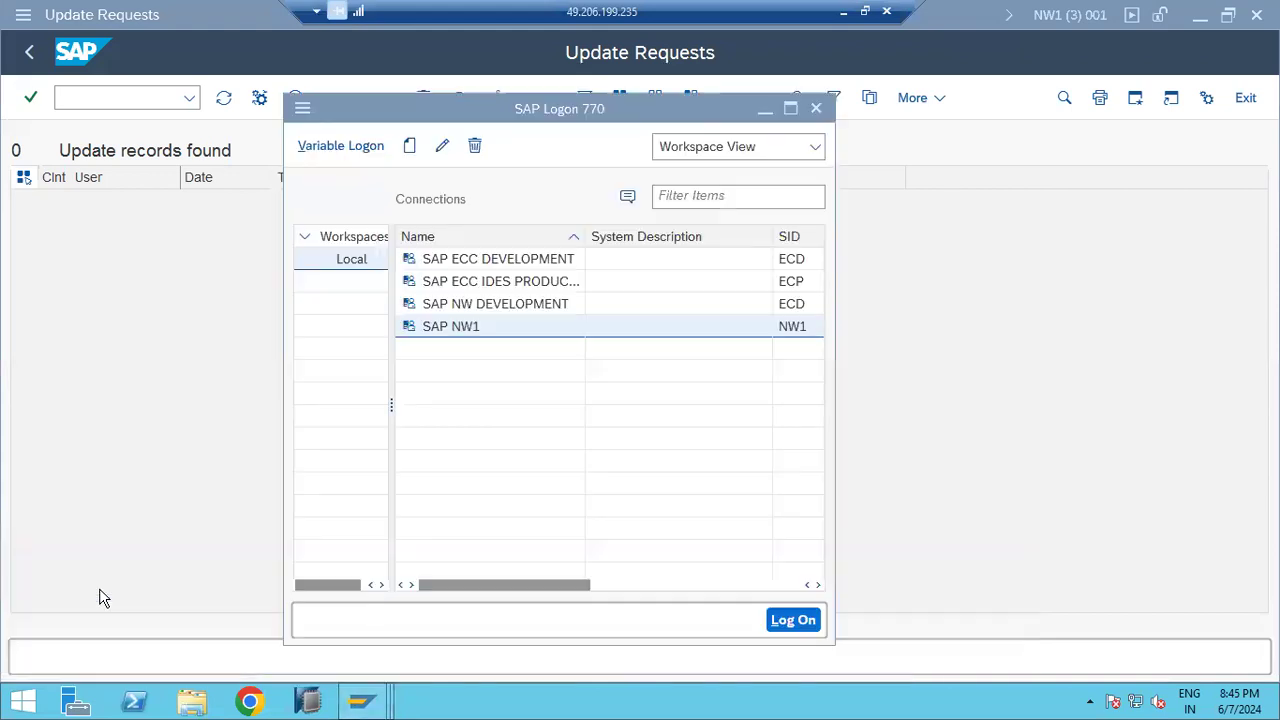
click(462, 283)
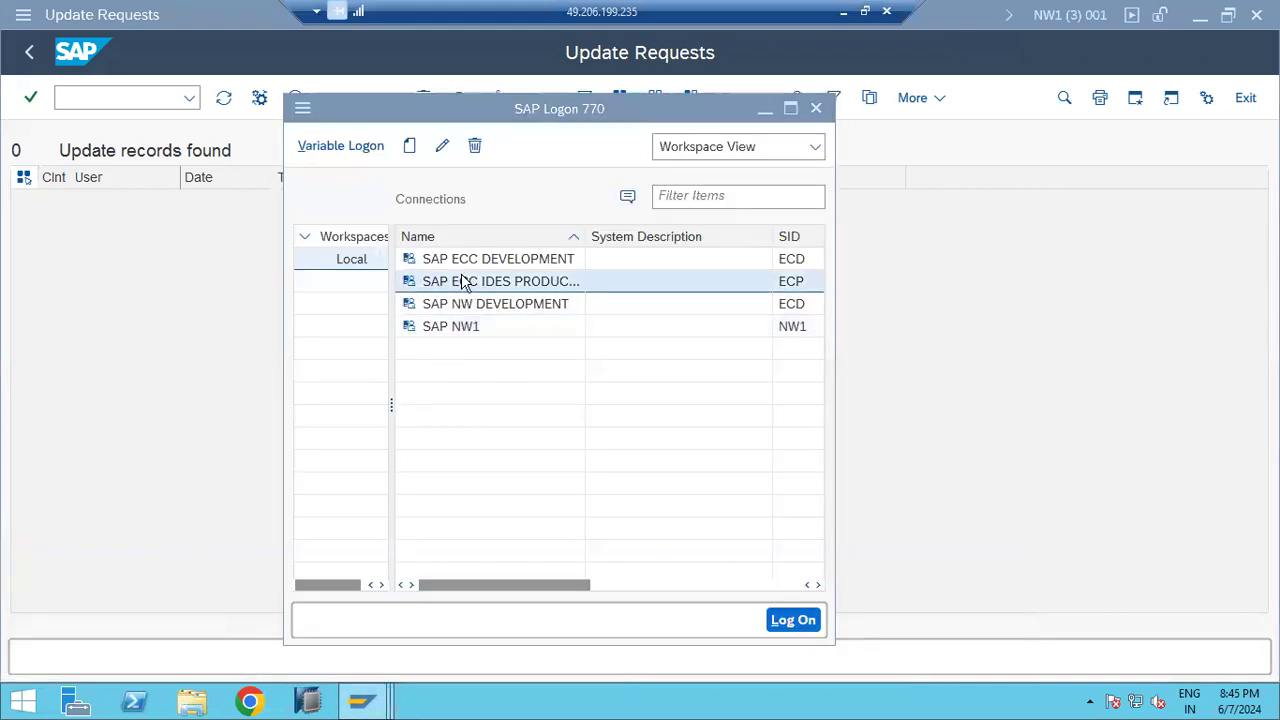
double_click(462, 283)
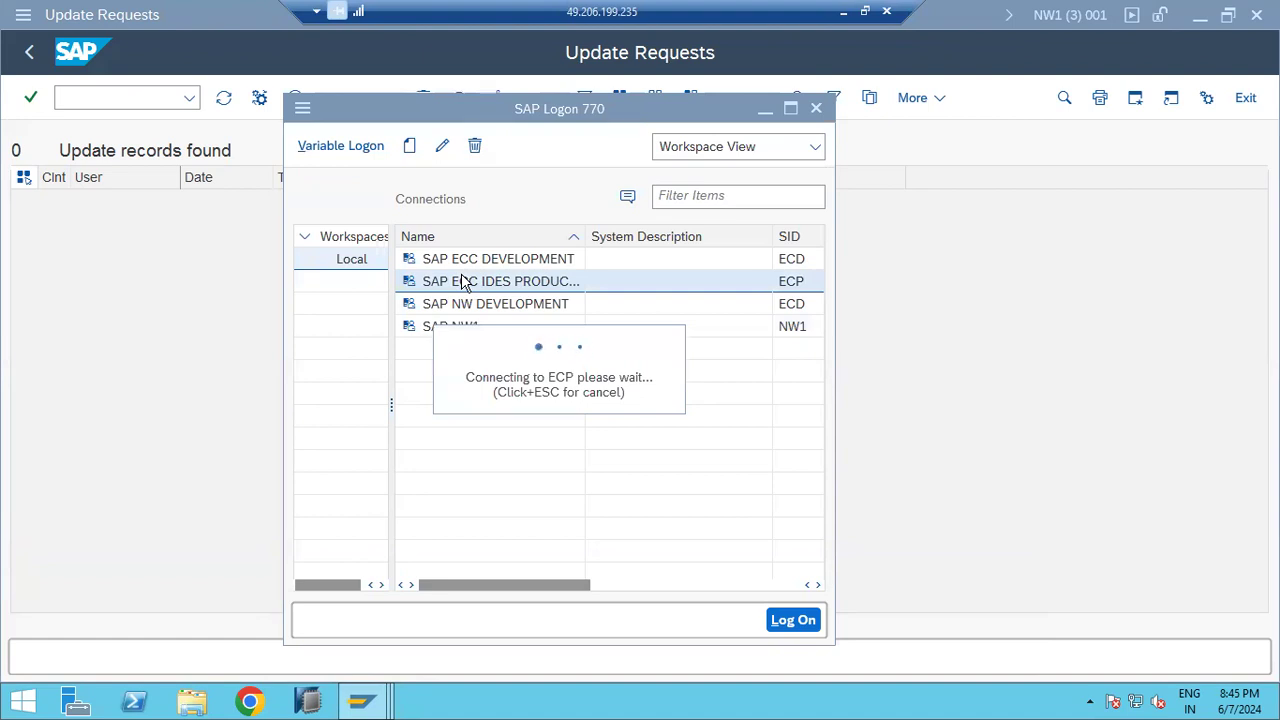
click(469, 262)
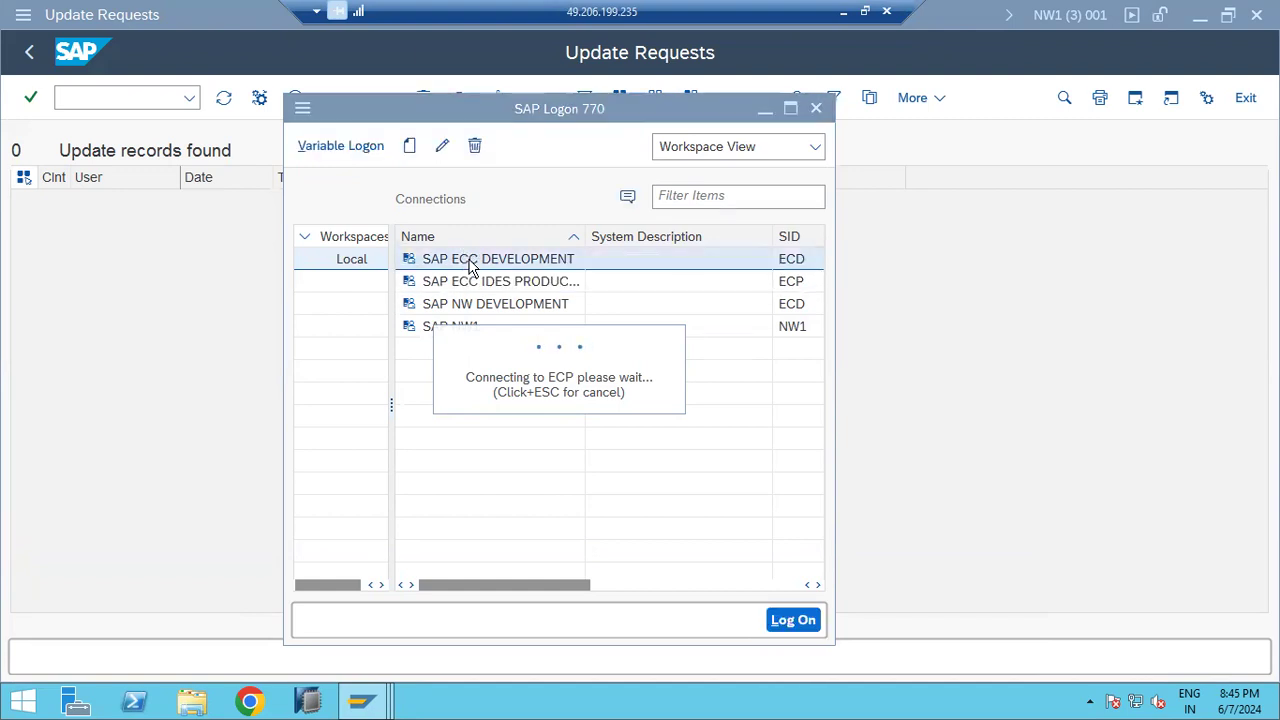
double_click(471, 262)
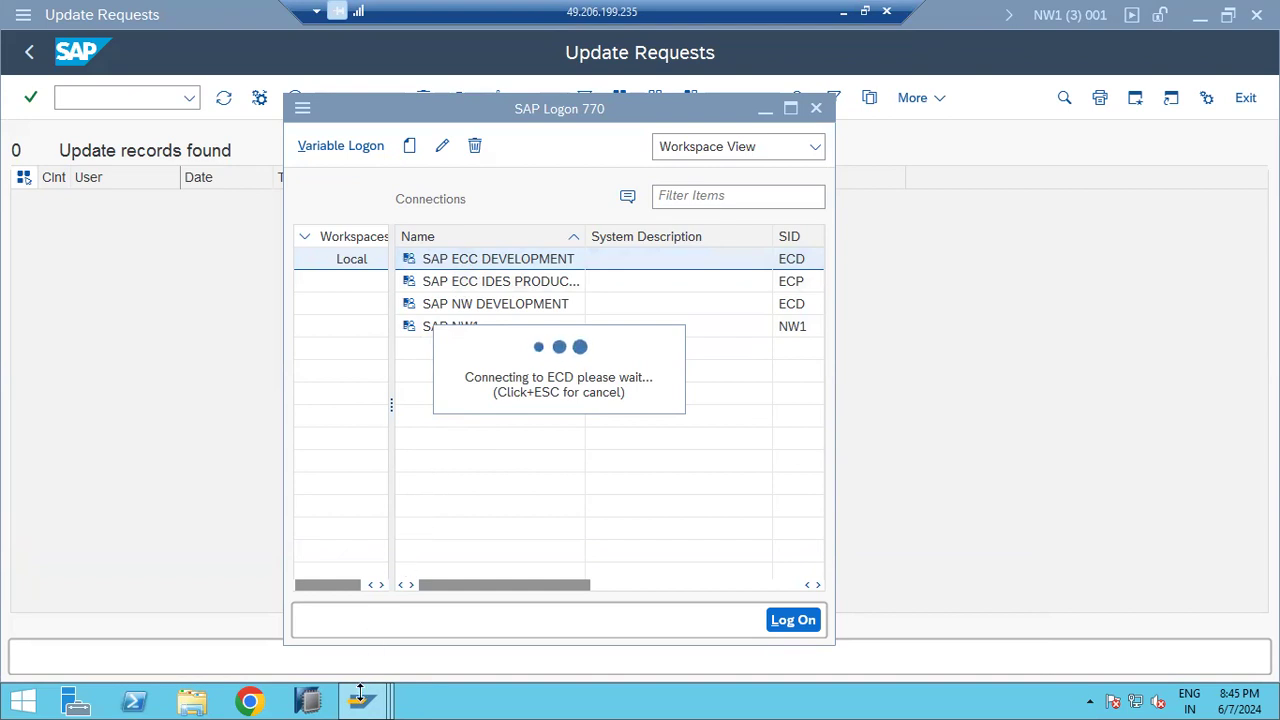
Switch to the VirtualBox host's remote desktop and check the kponline and kponline1 virtual machines
mouse_move(363, 705)
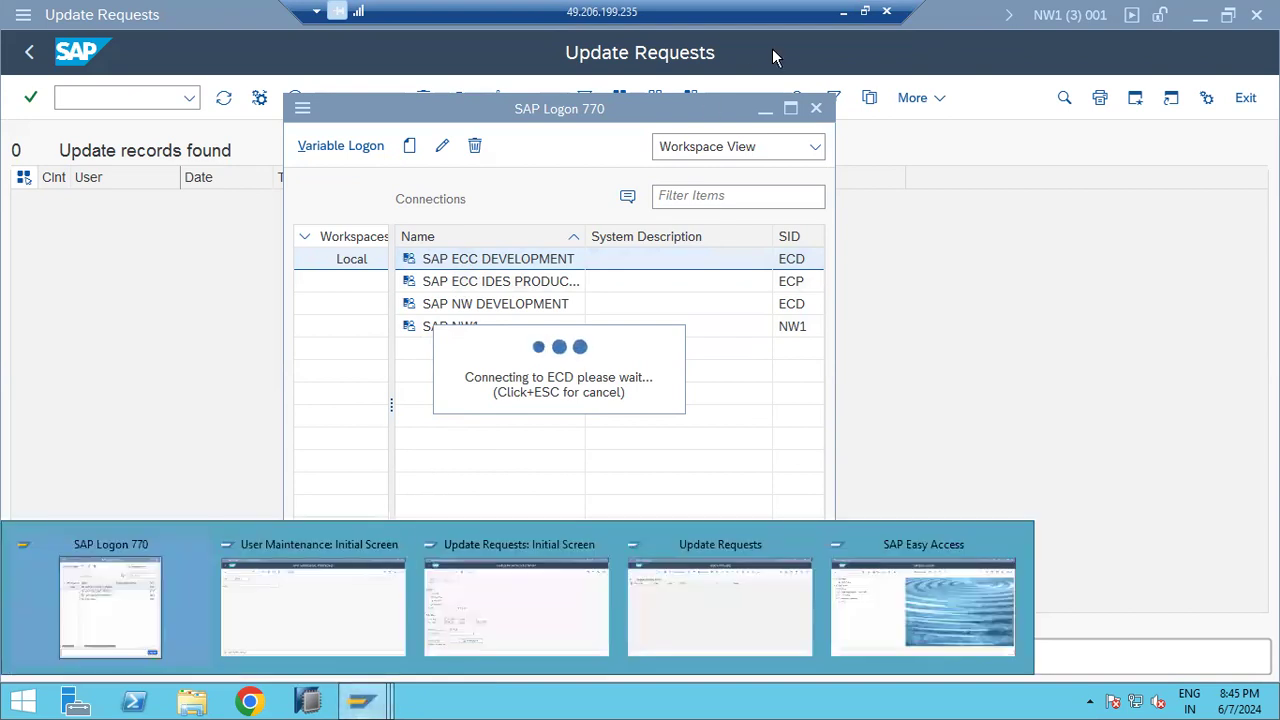
click(843, 11)
mouse_move(871, 697)
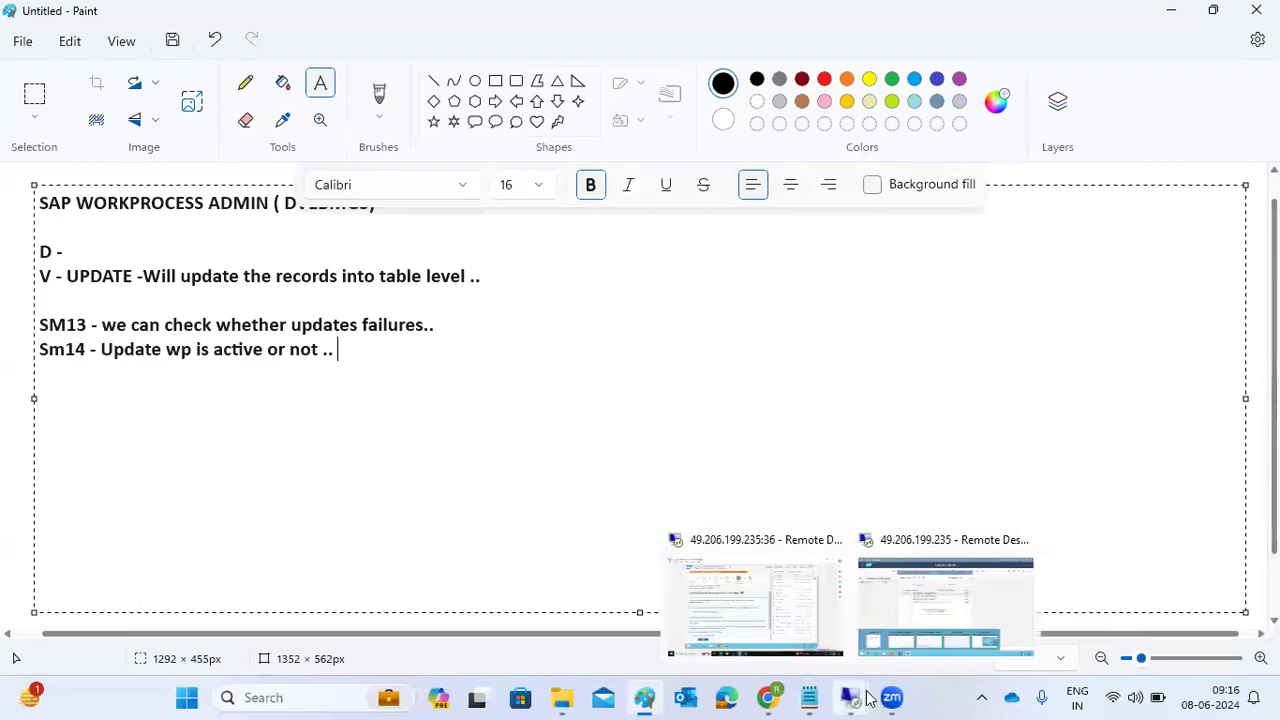
click(789, 628)
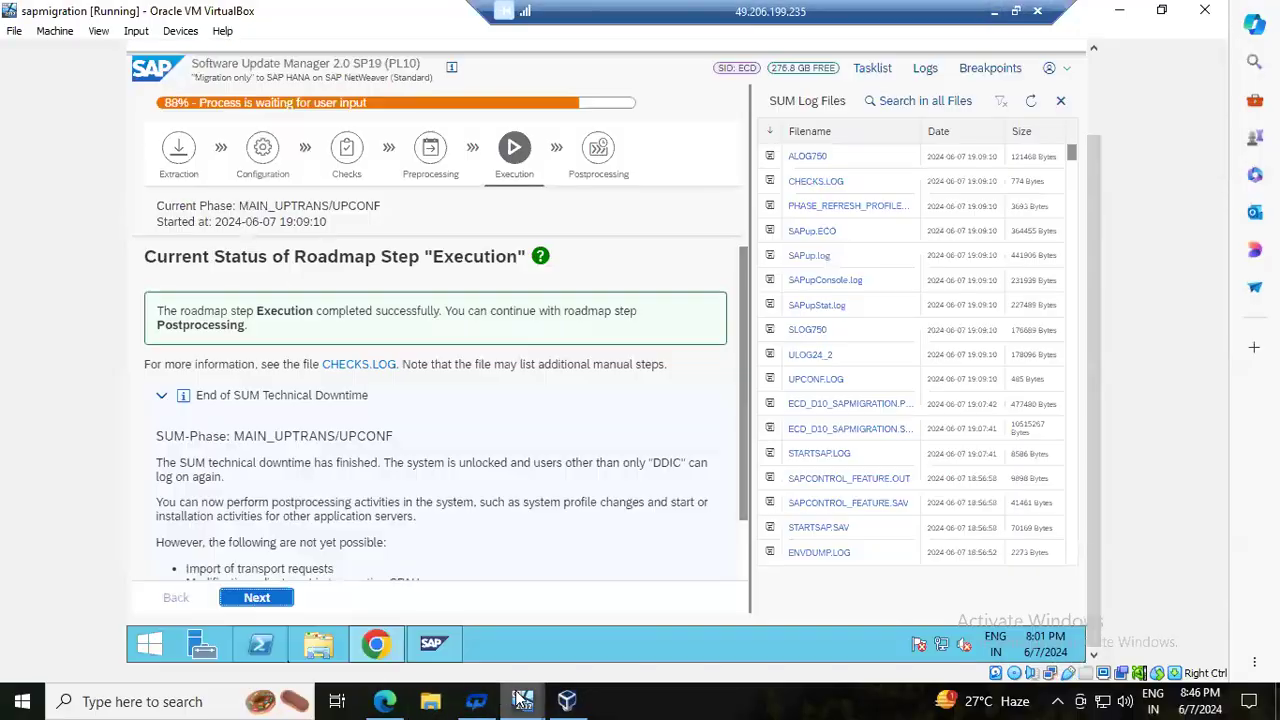
mouse_move(522, 700)
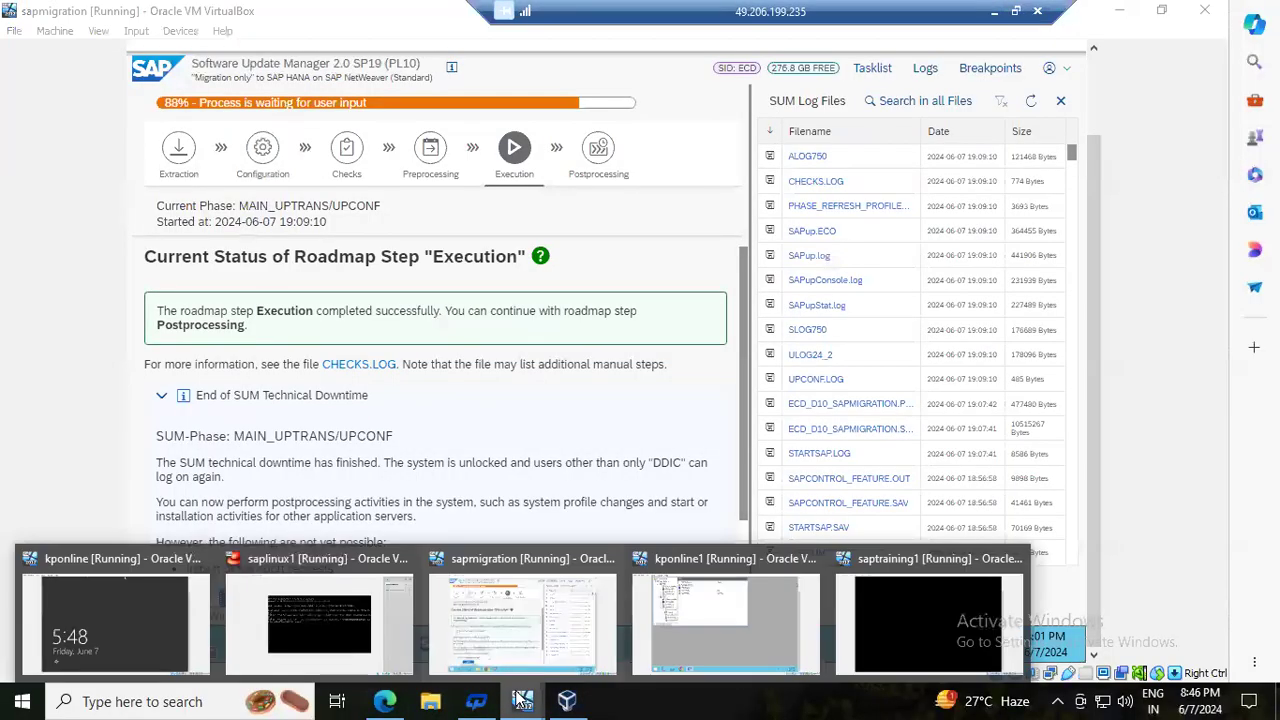
click(154, 613)
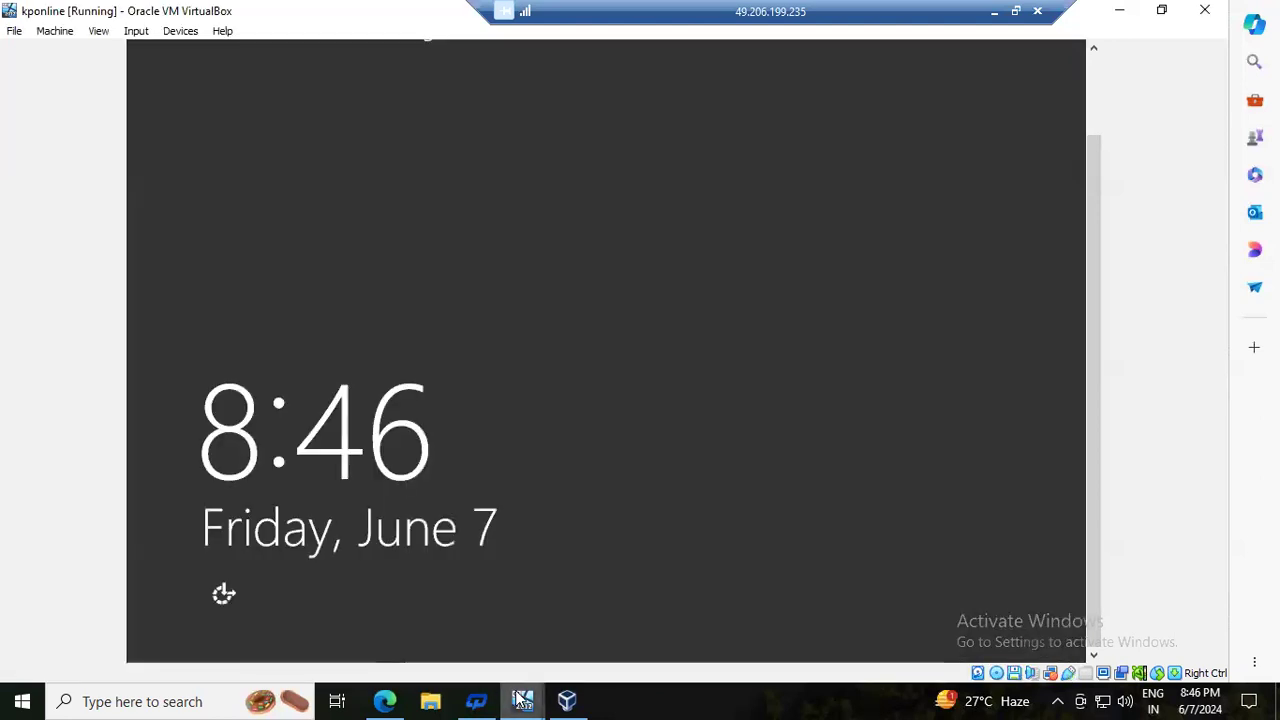
click(522, 700)
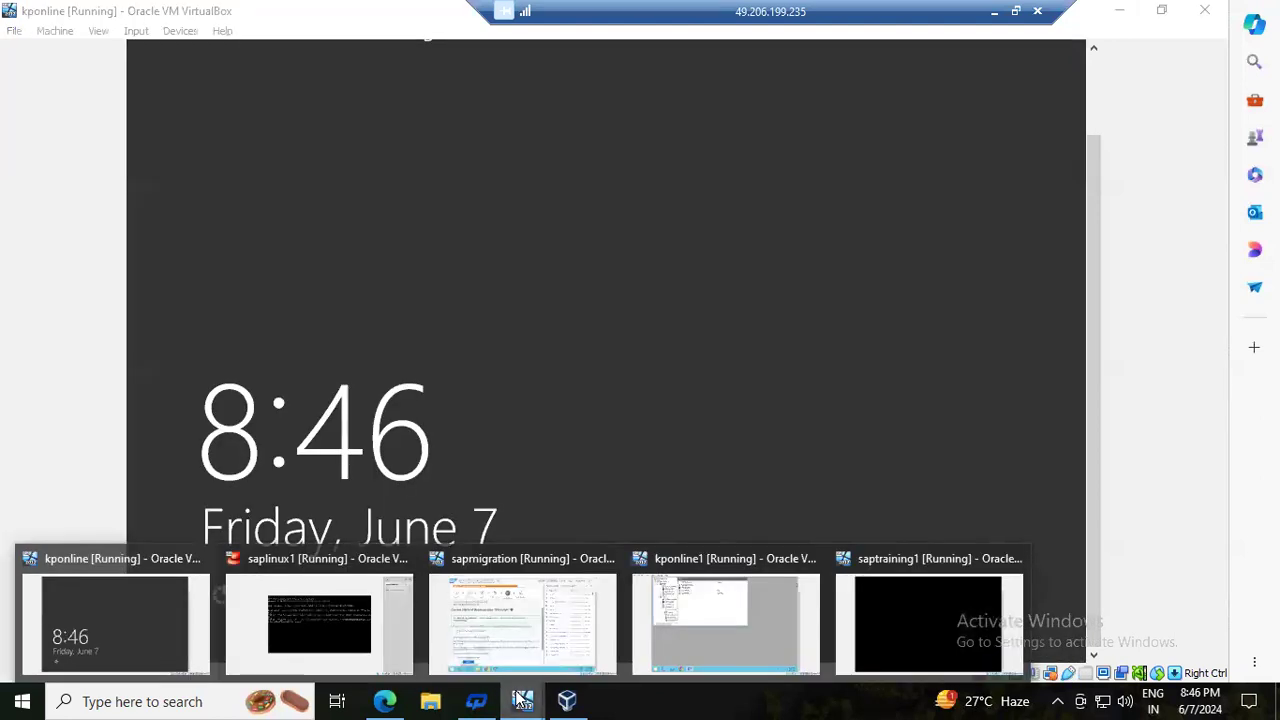
click(677, 643)
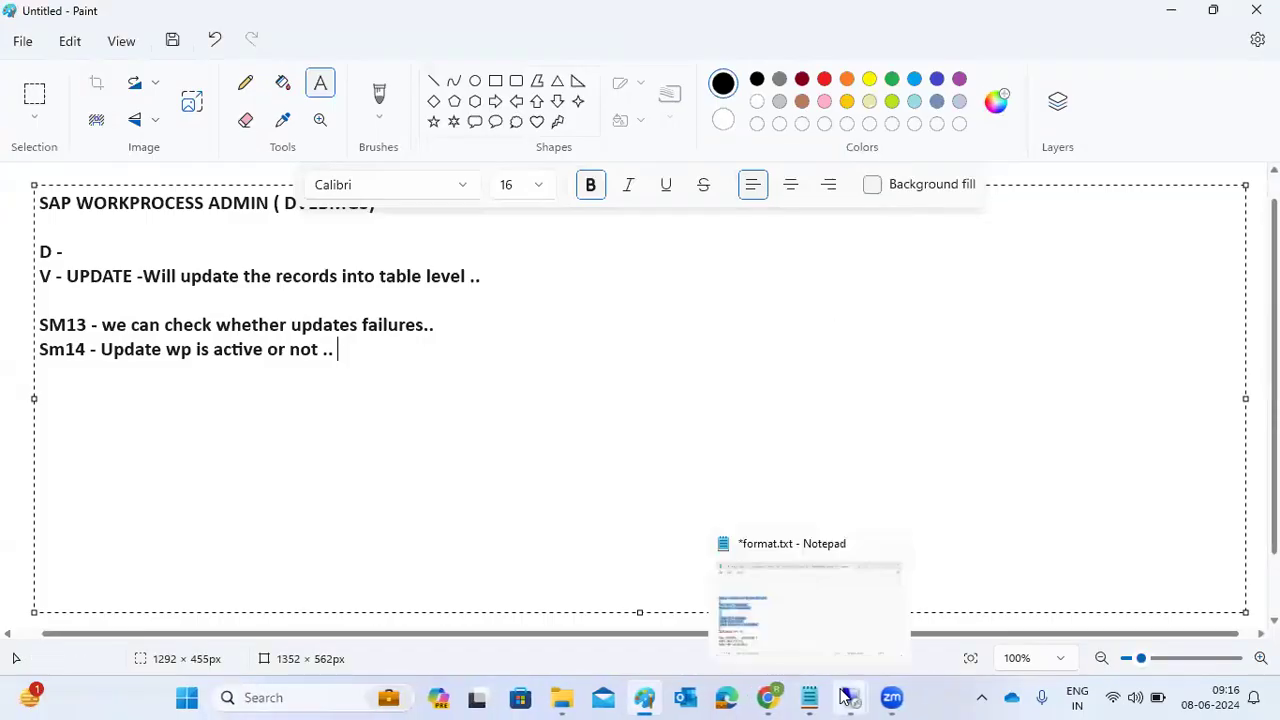
Return to the SAP remote desktop and log on to ECD client 100 as basis, entering the account password
mouse_move(847, 697)
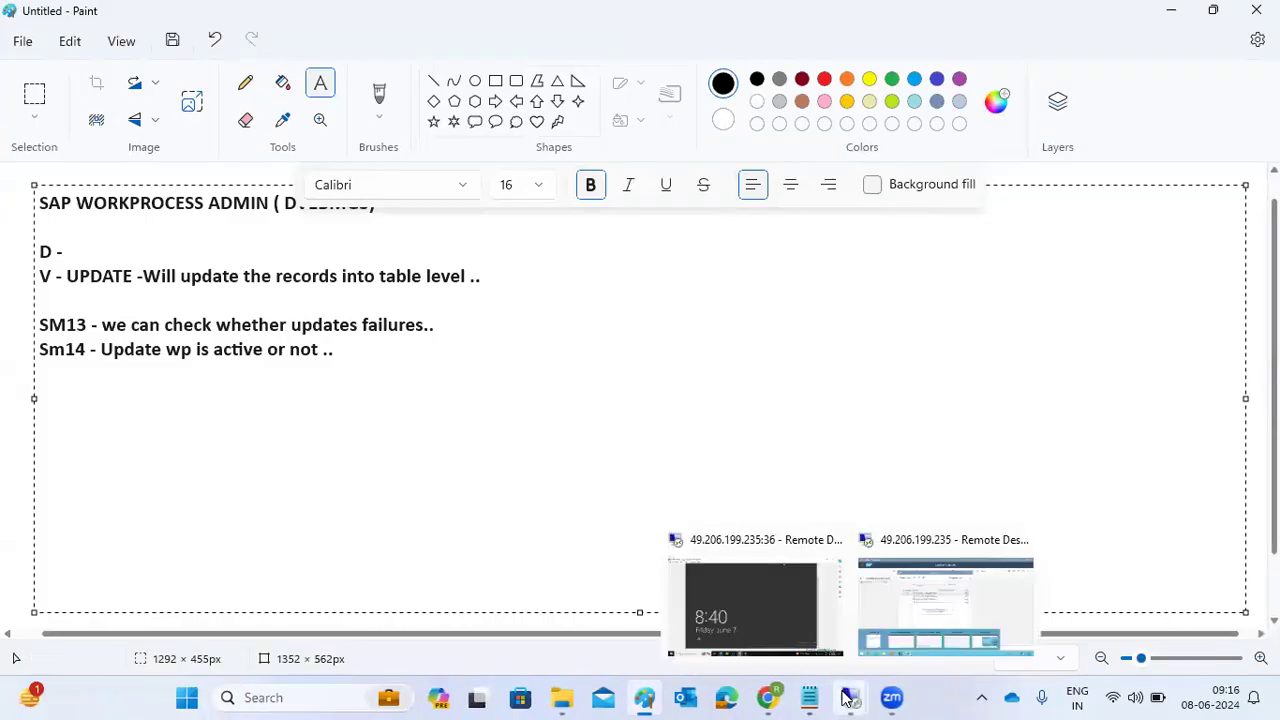
click(884, 601)
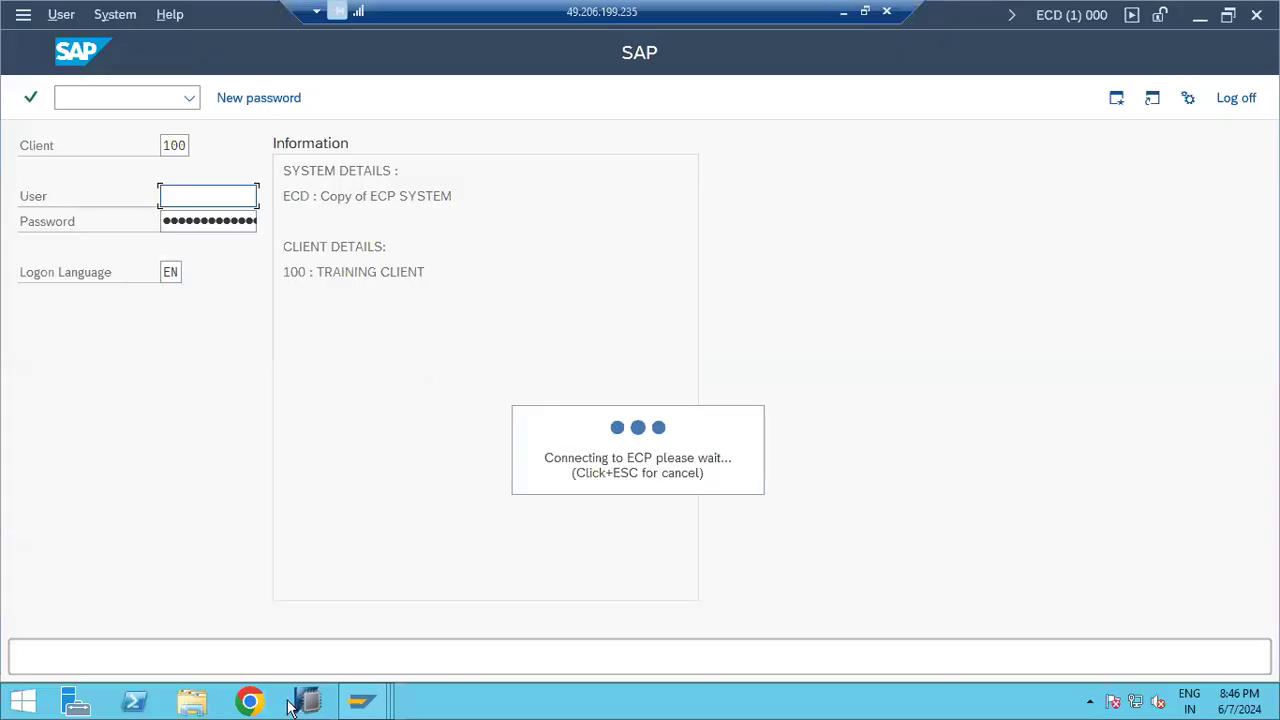
click(189, 192)
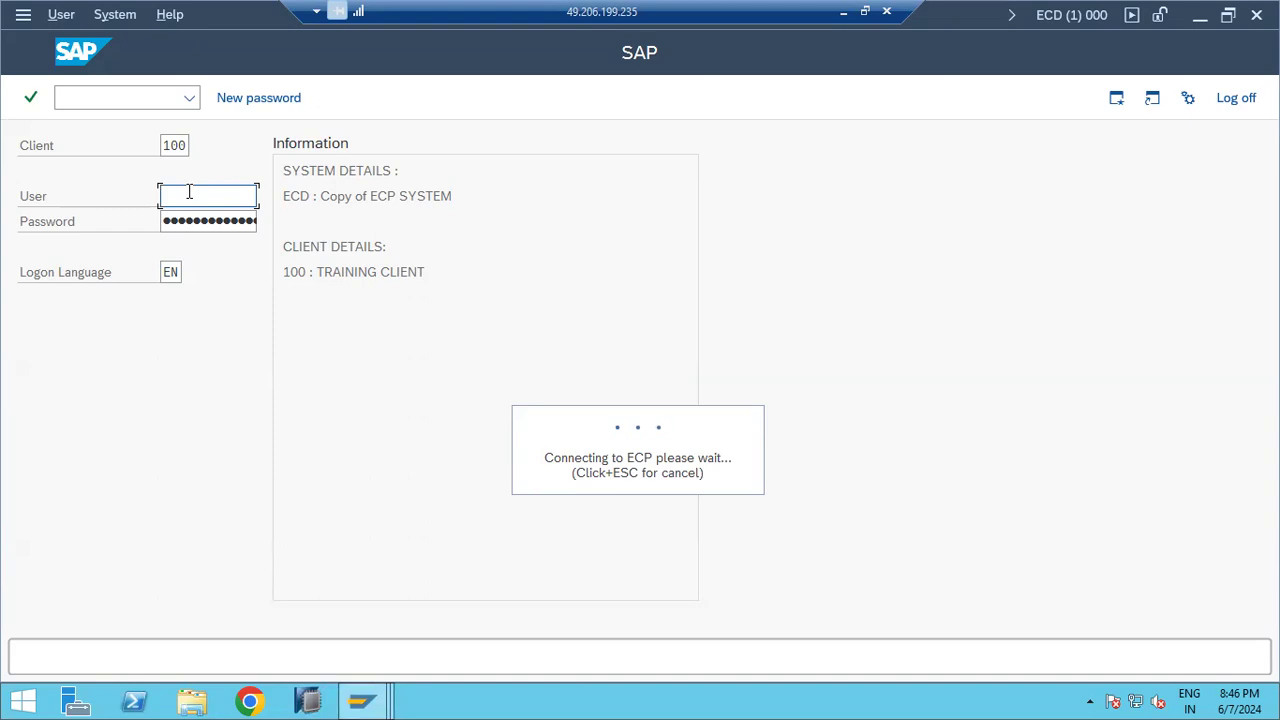
text(basis)
key(Tab)
text(••••••••••)
key(Return)
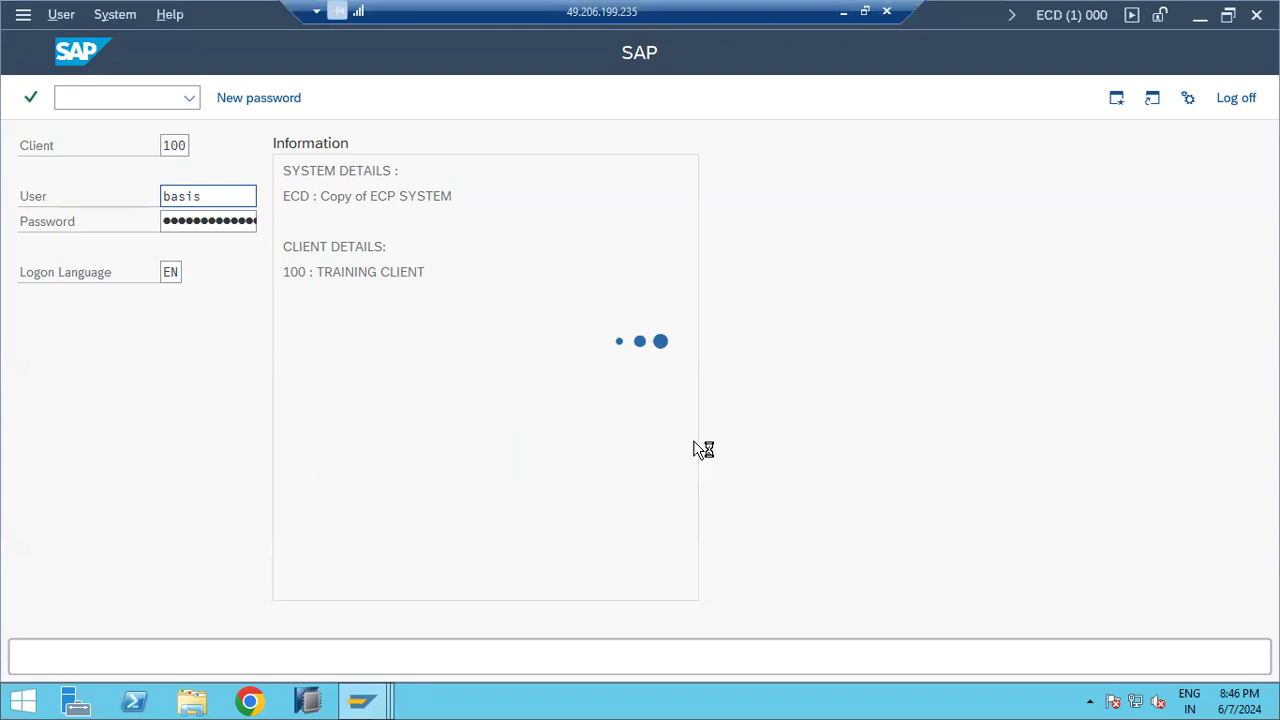
click(366, 700)
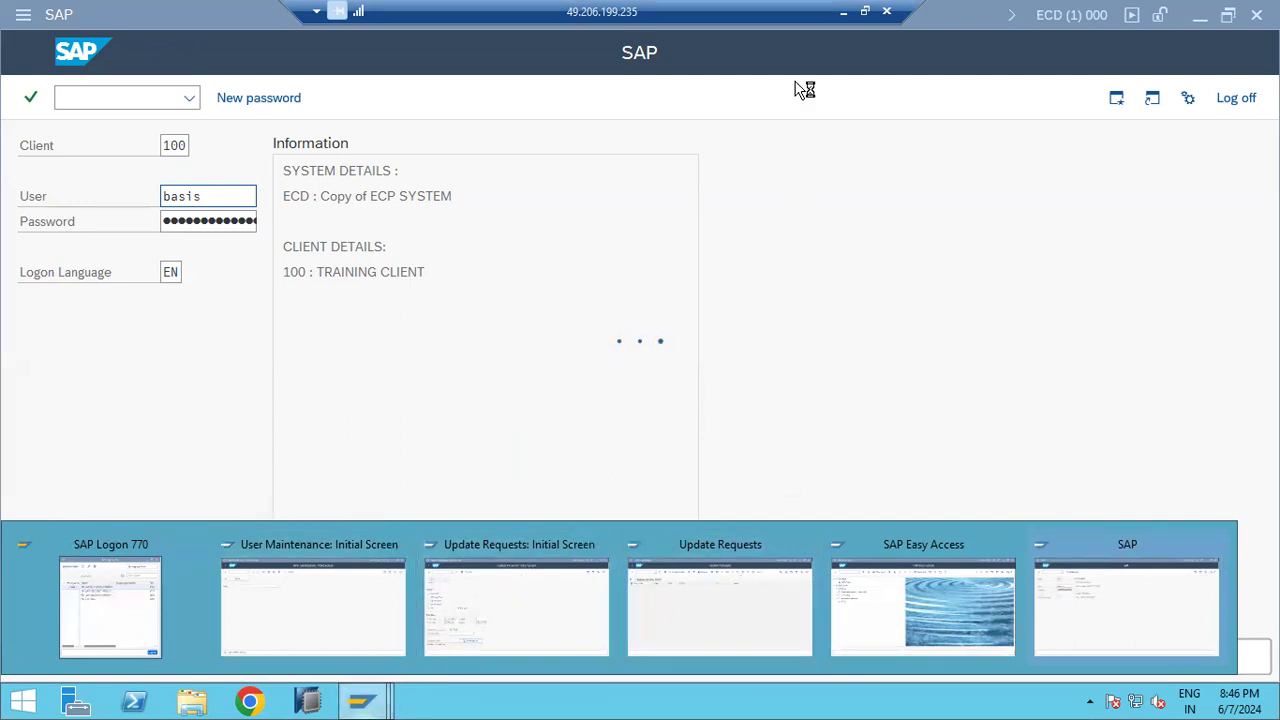
click(1110, 615)
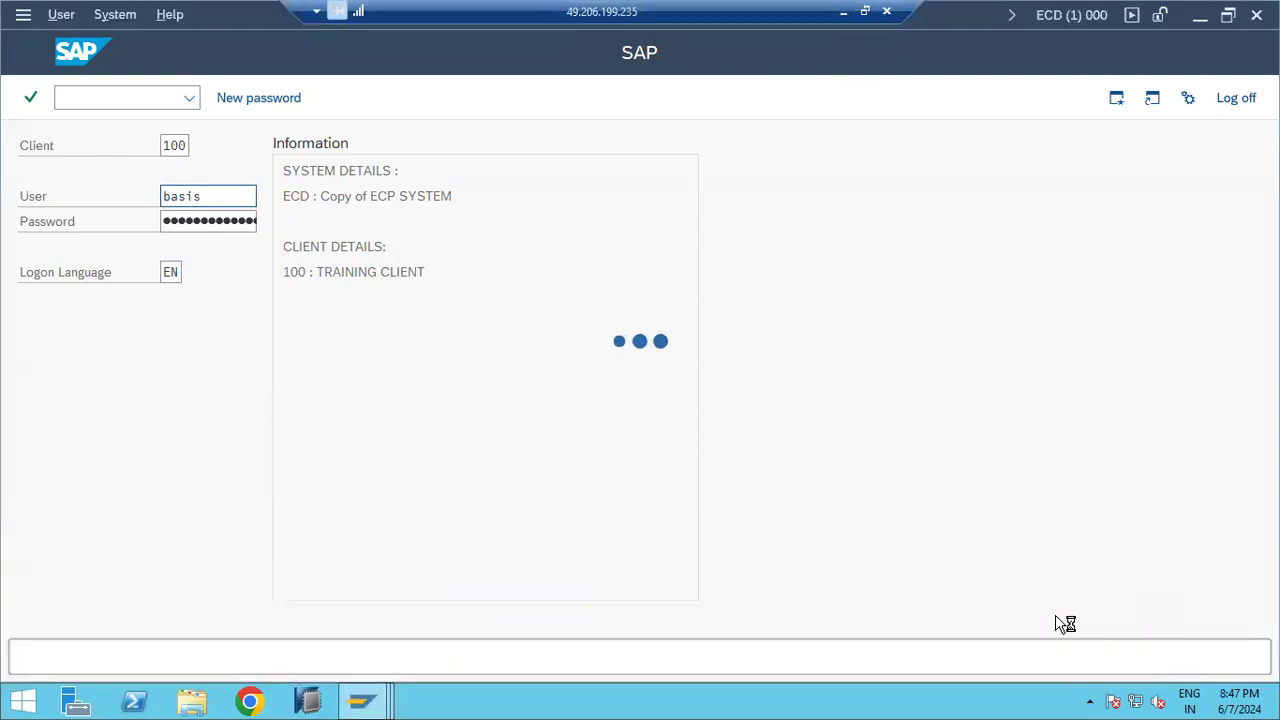
Switch to the kponline1 virtual machine on the VirtualBox host and unlock it to reach the Windows sign-in form
click(843, 12)
mouse_move(848, 695)
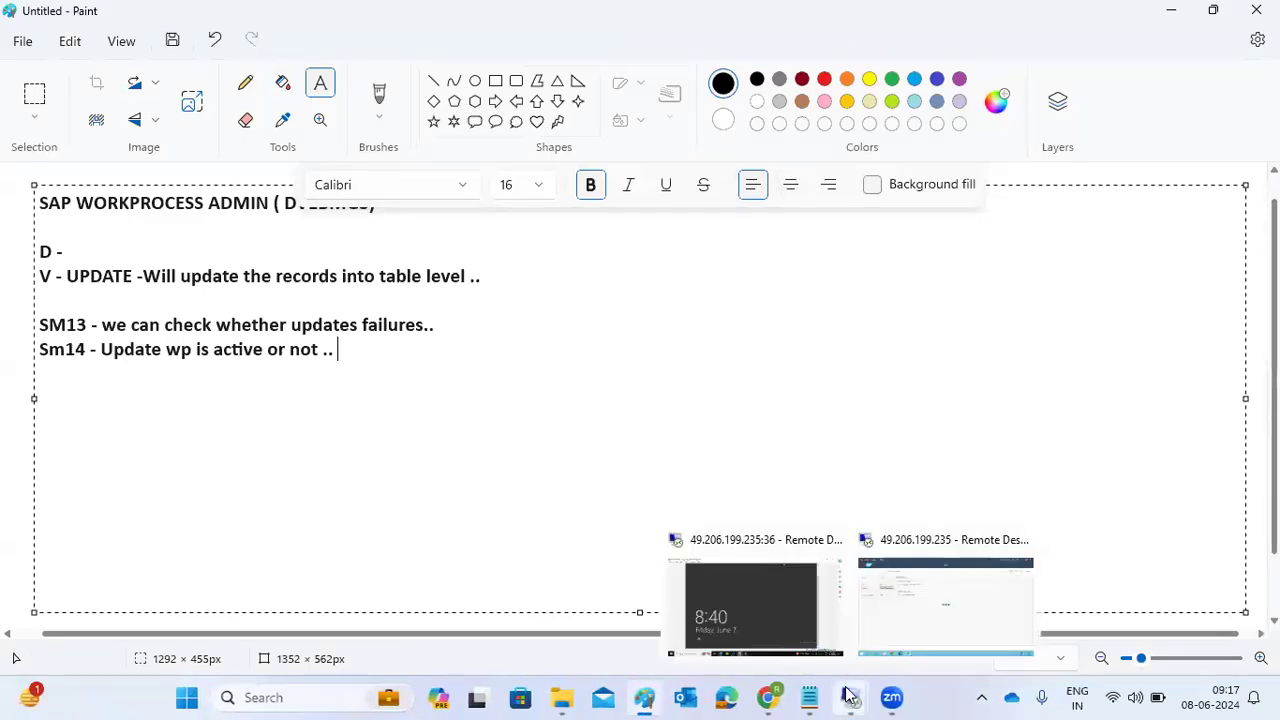
click(758, 588)
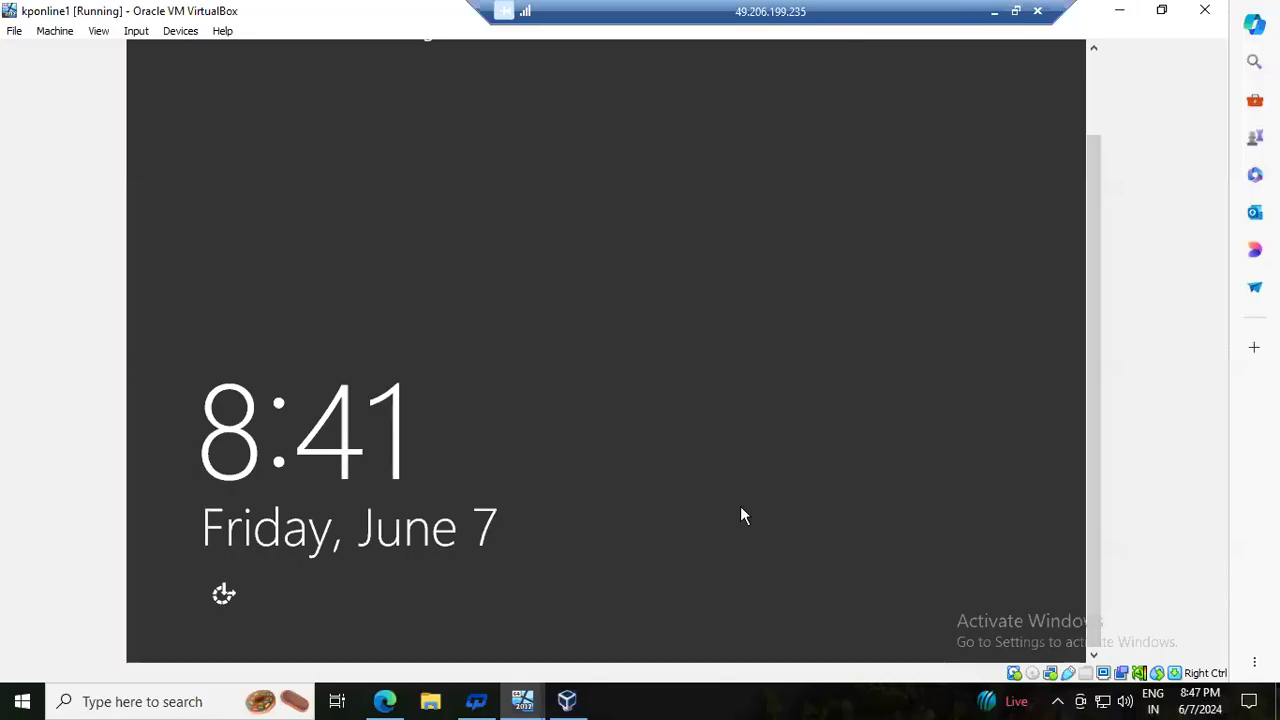
click(136, 31)
mouse_move(255, 55)
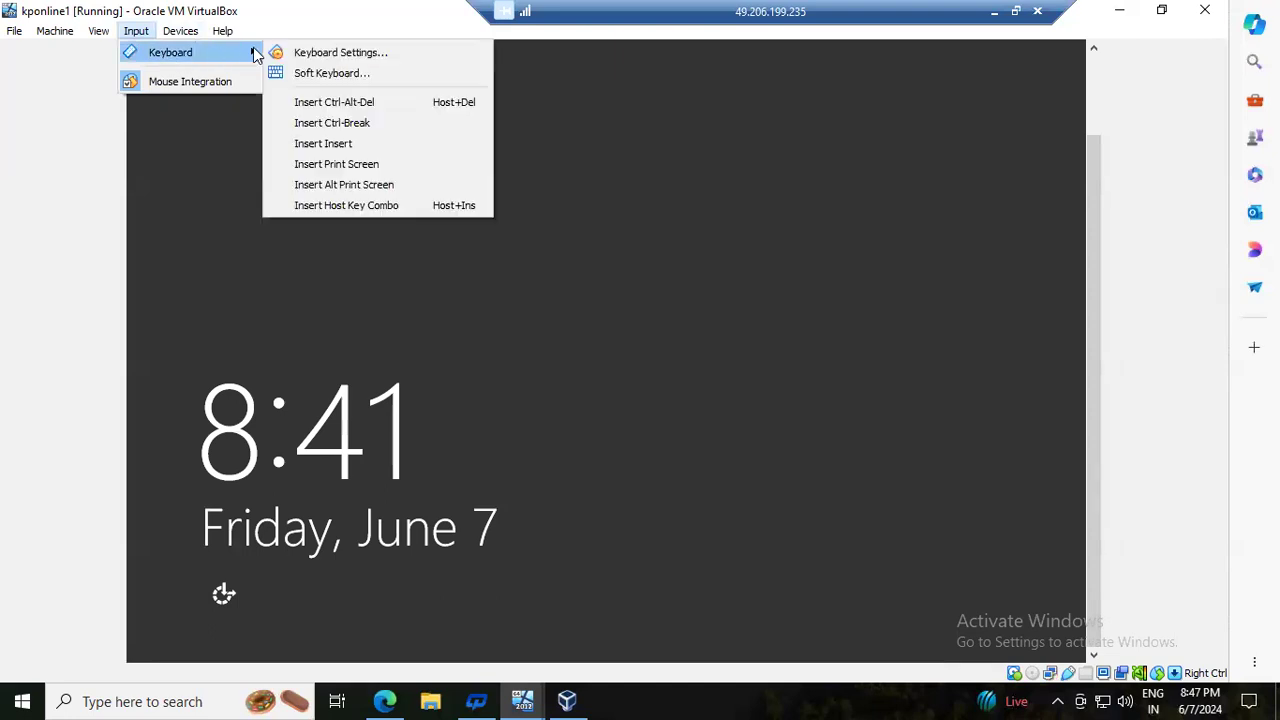
click(336, 103)
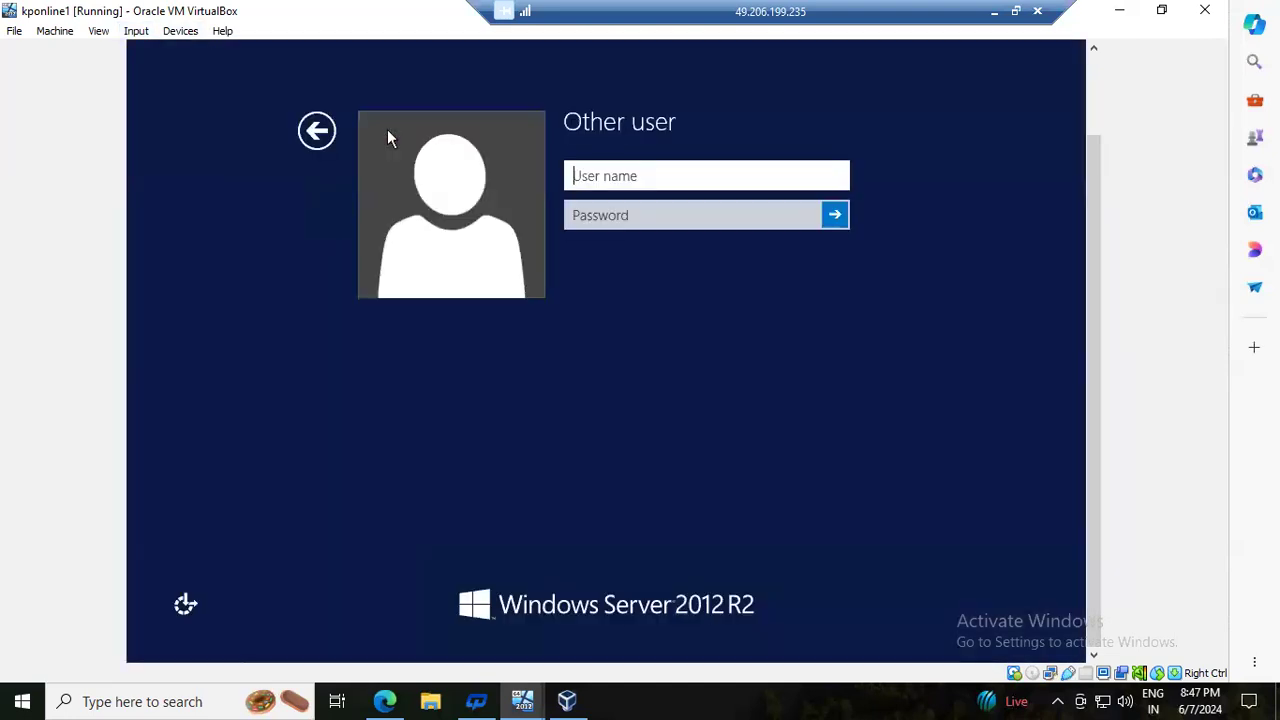
Sign in to the kponline1 Windows server as Administrator, entering the account password
text(Administra)
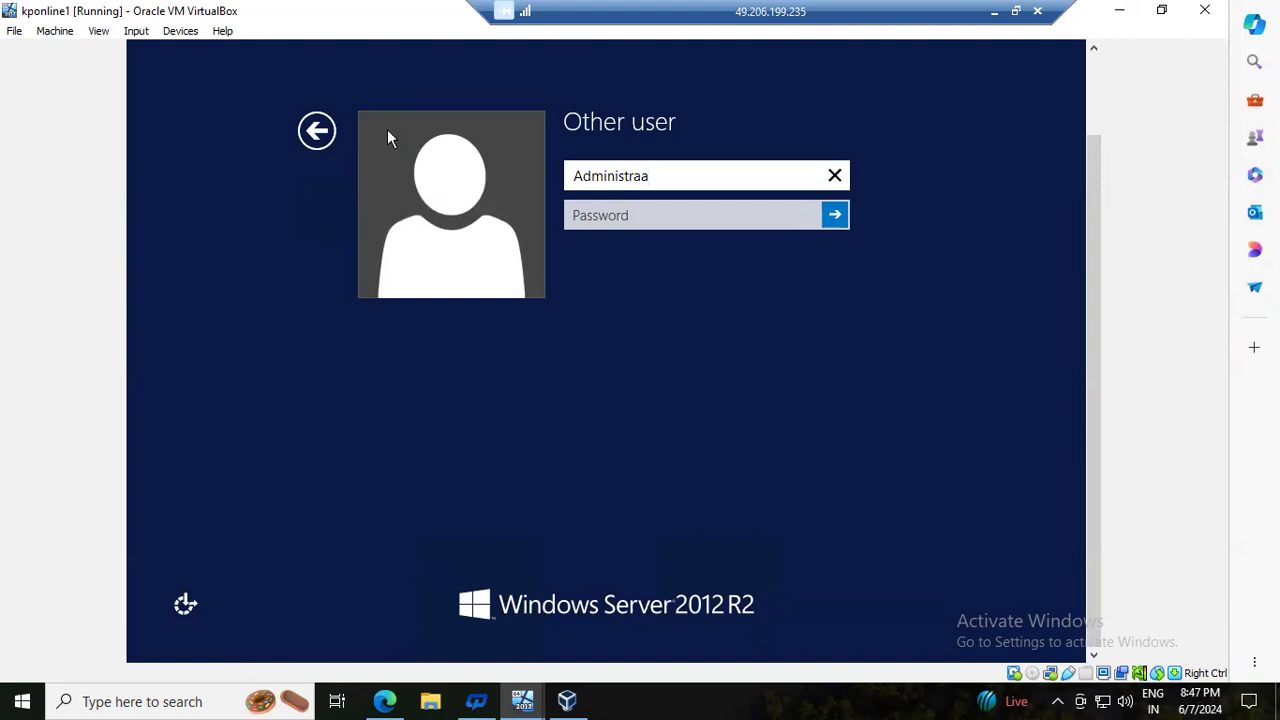
key(BackSpace)
text(tor)
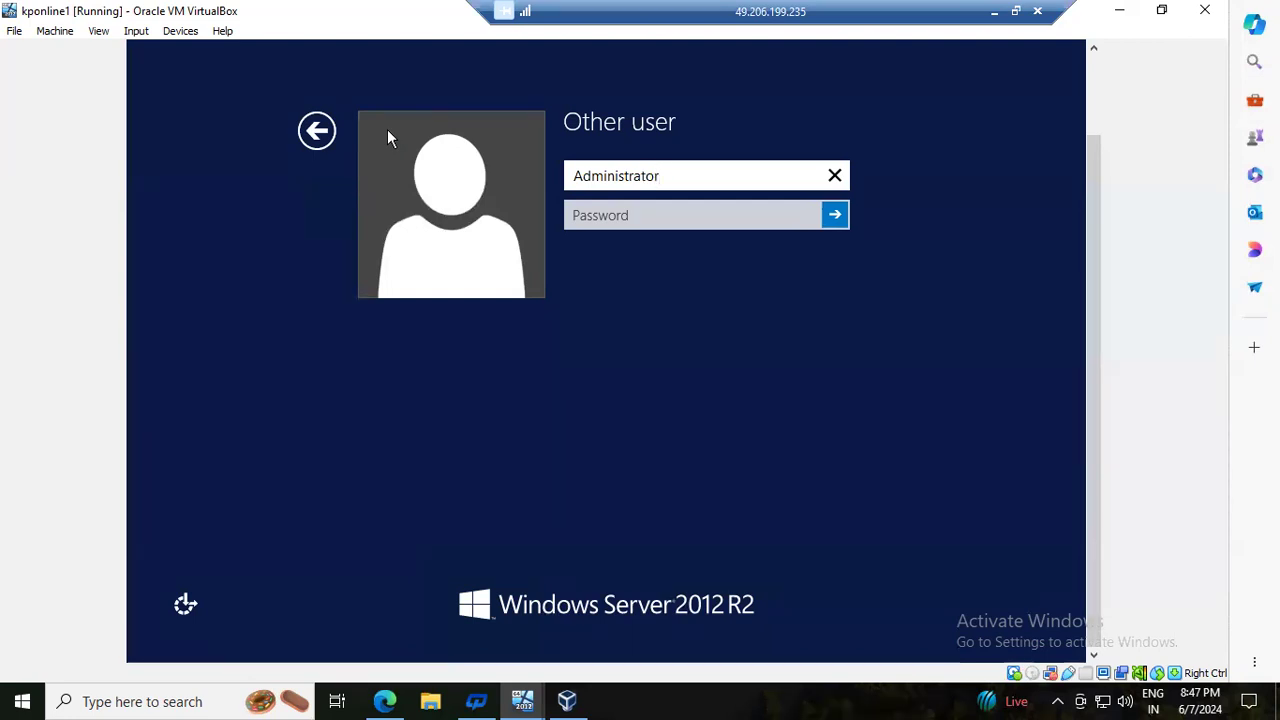
key(Tab)
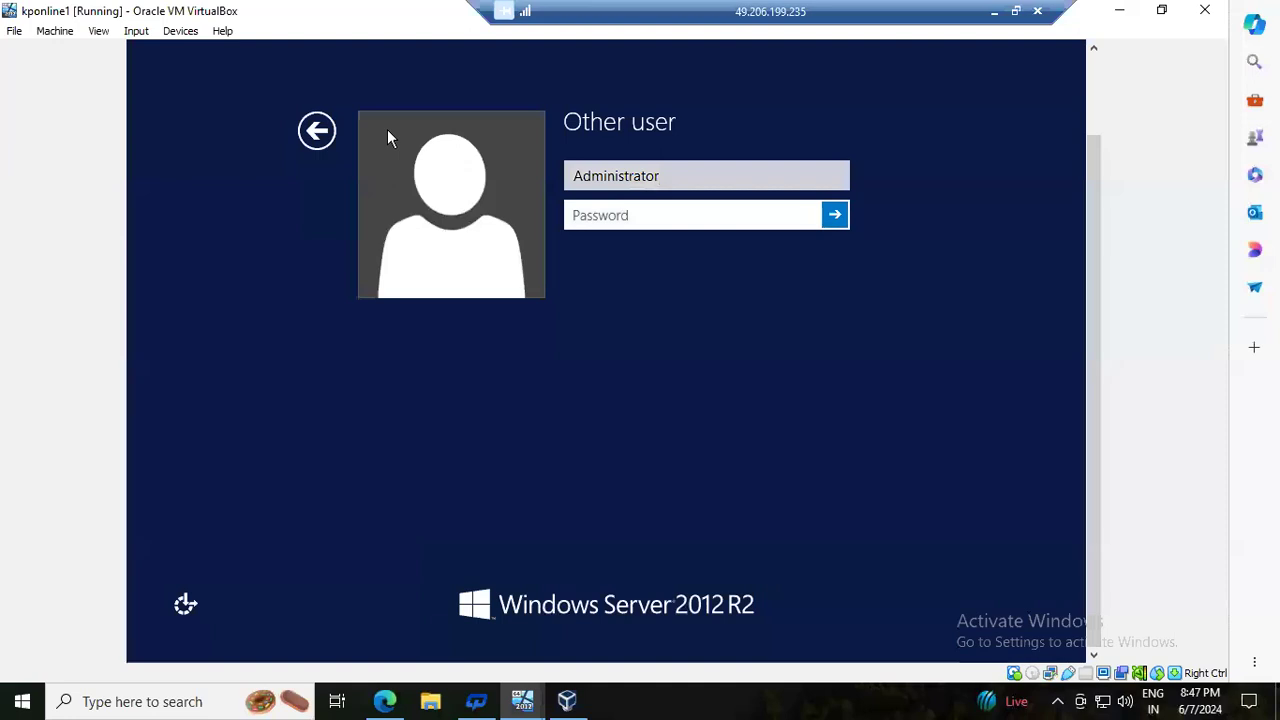
text(*****)
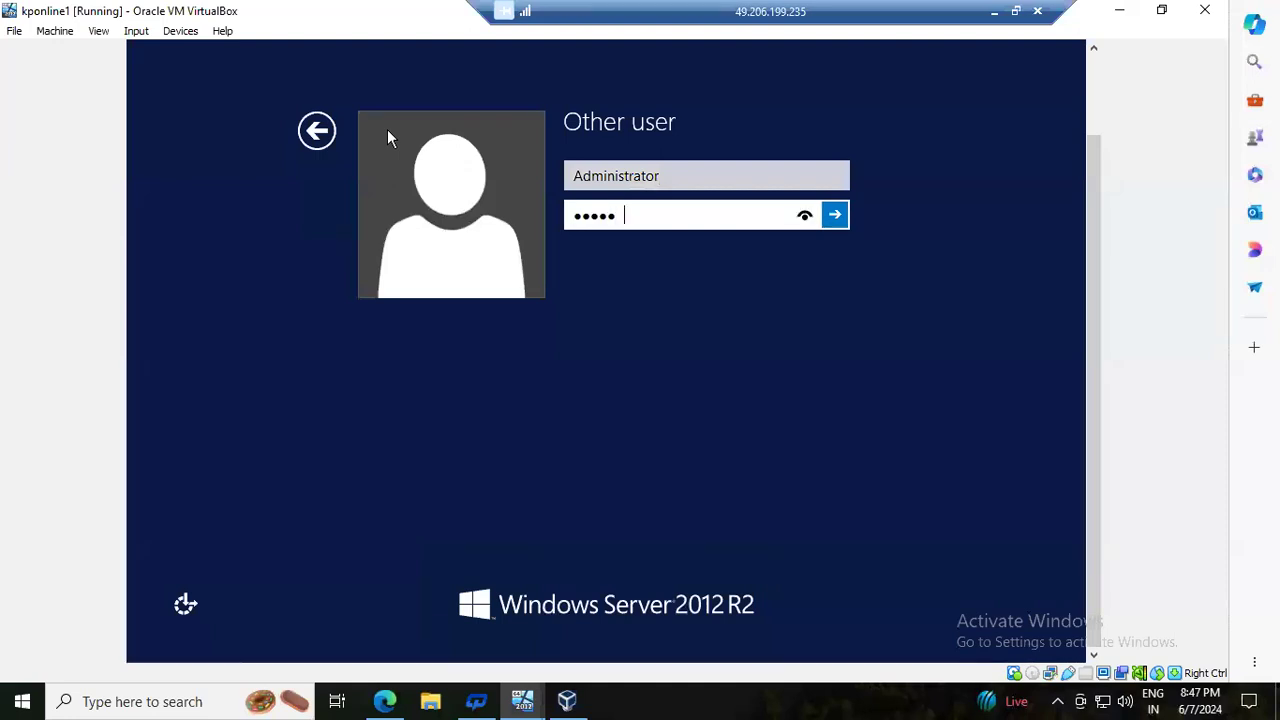
text(*****)
key(Return)
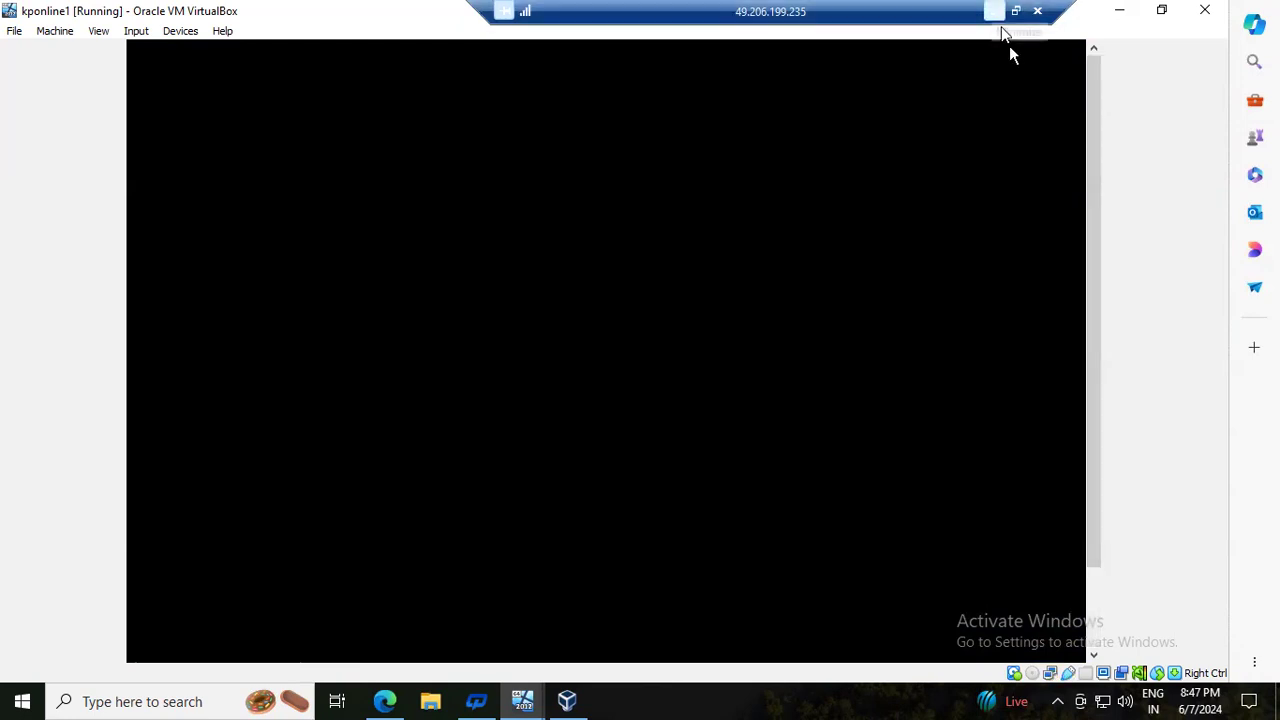
Return to the SAP remote desktop and check the ECD client 100 logon session
click(995, 11)
mouse_move(853, 697)
click(911, 613)
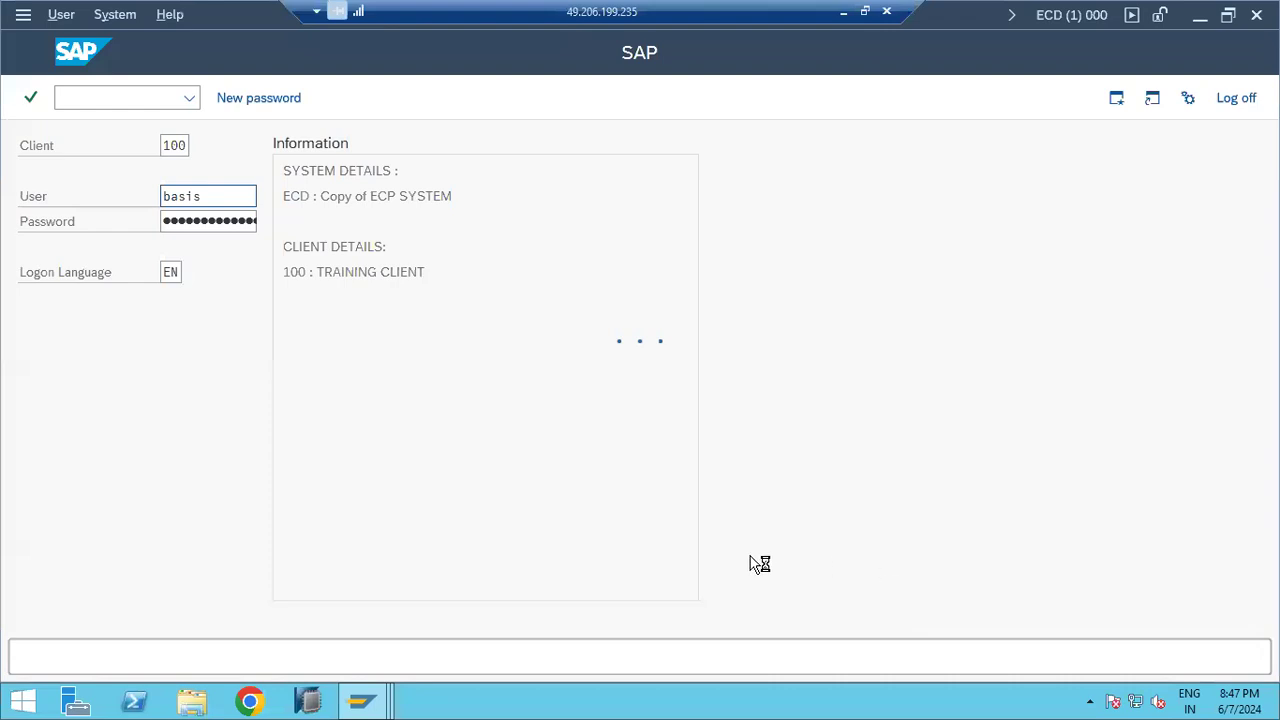
click(386, 699)
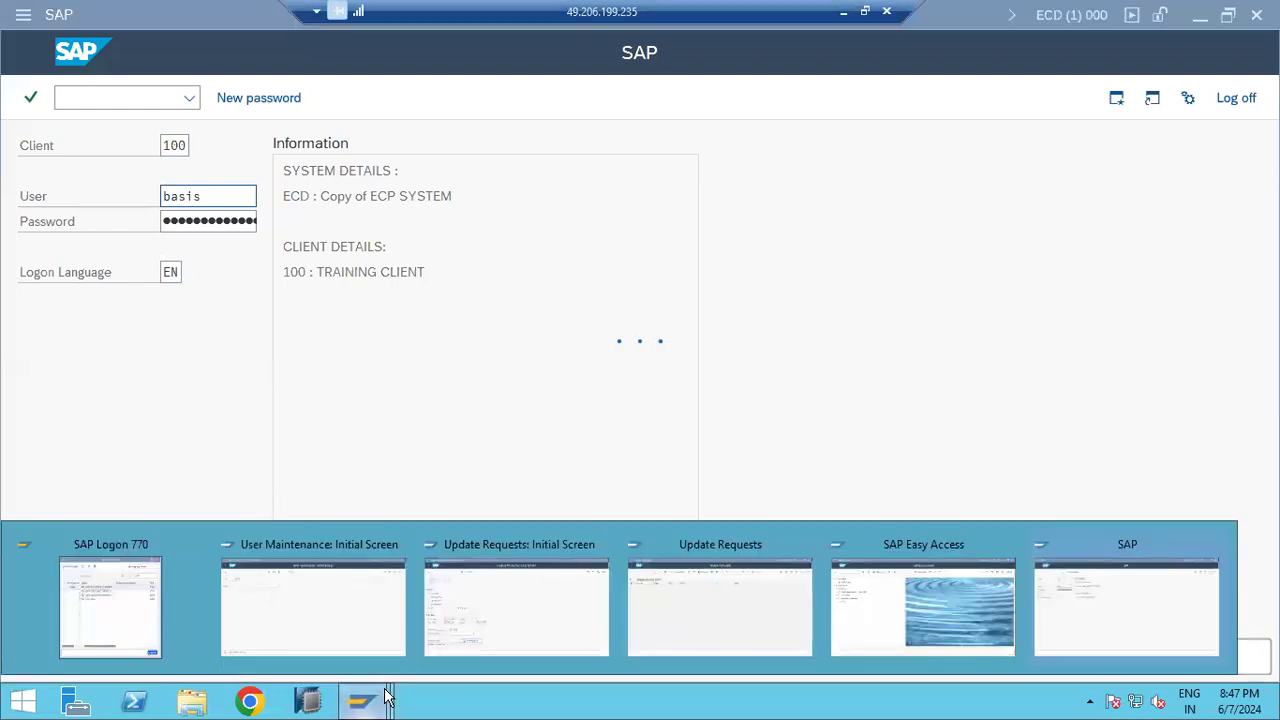
click(1080, 600)
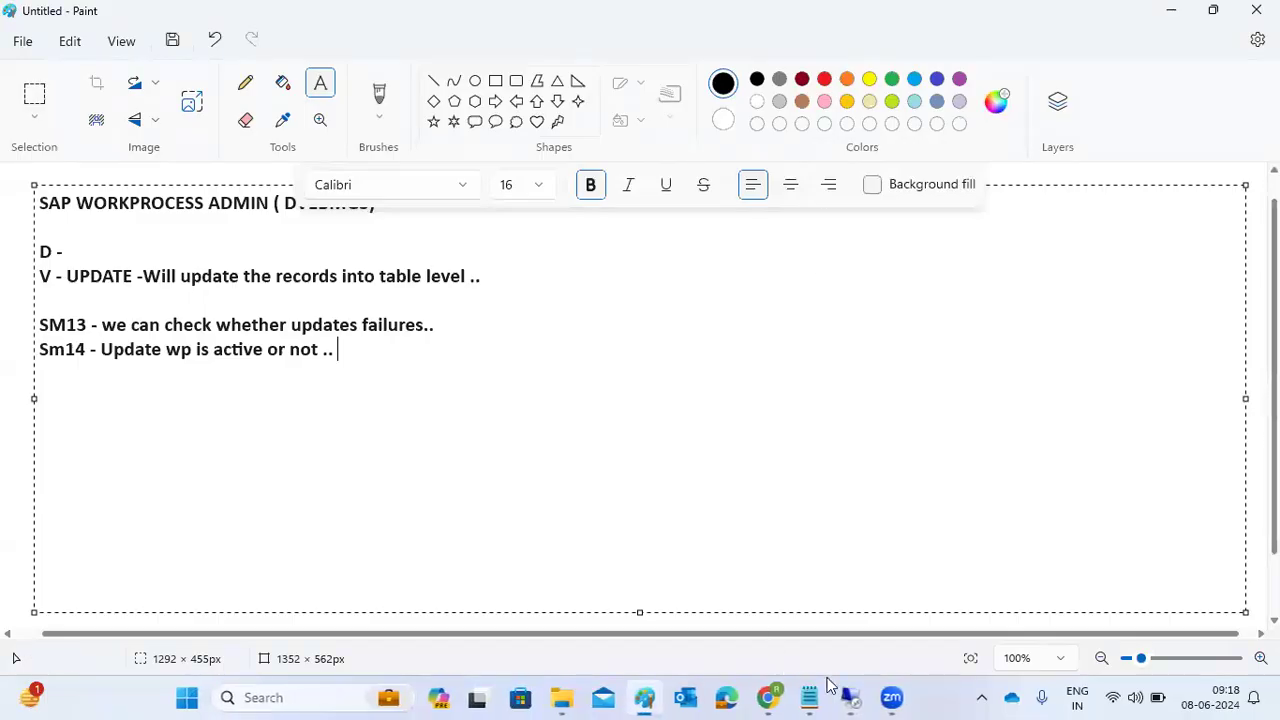
Switch to the kponline1 virtual machine and open the ECP instance kponline1 0's Process List and AS ABAP WP Table in sapmmc
mouse_move(848, 690)
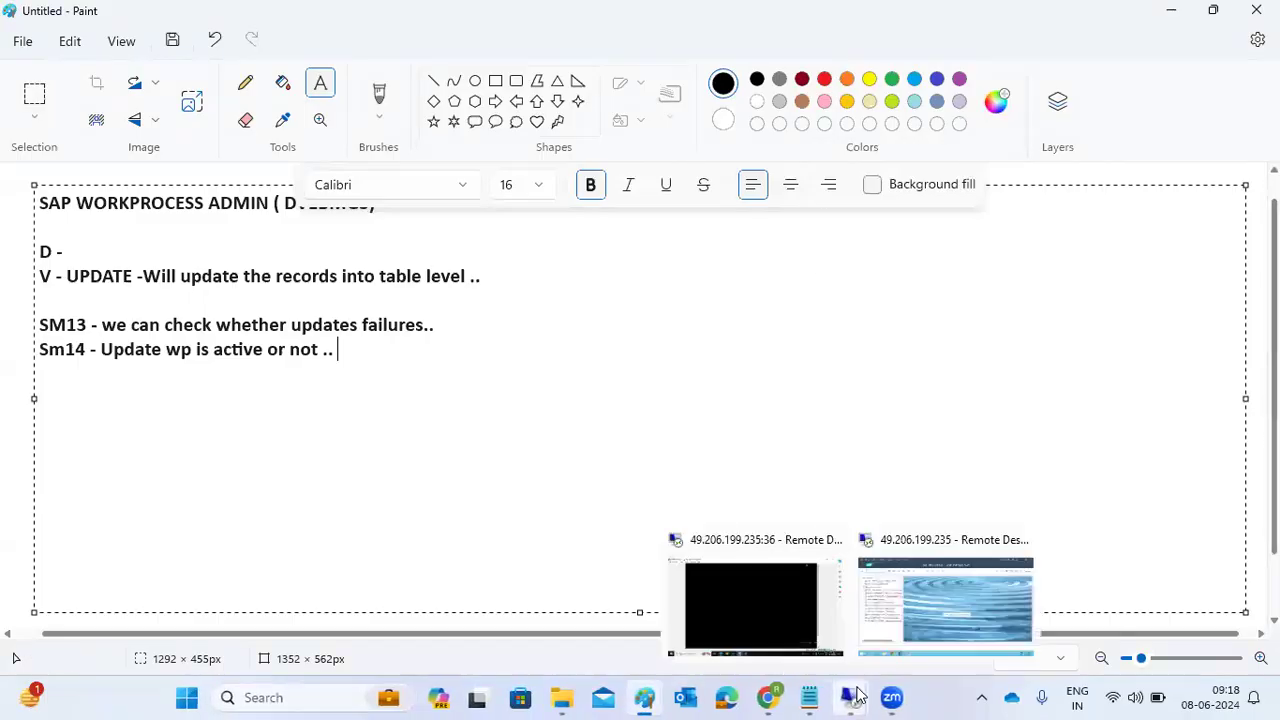
click(776, 596)
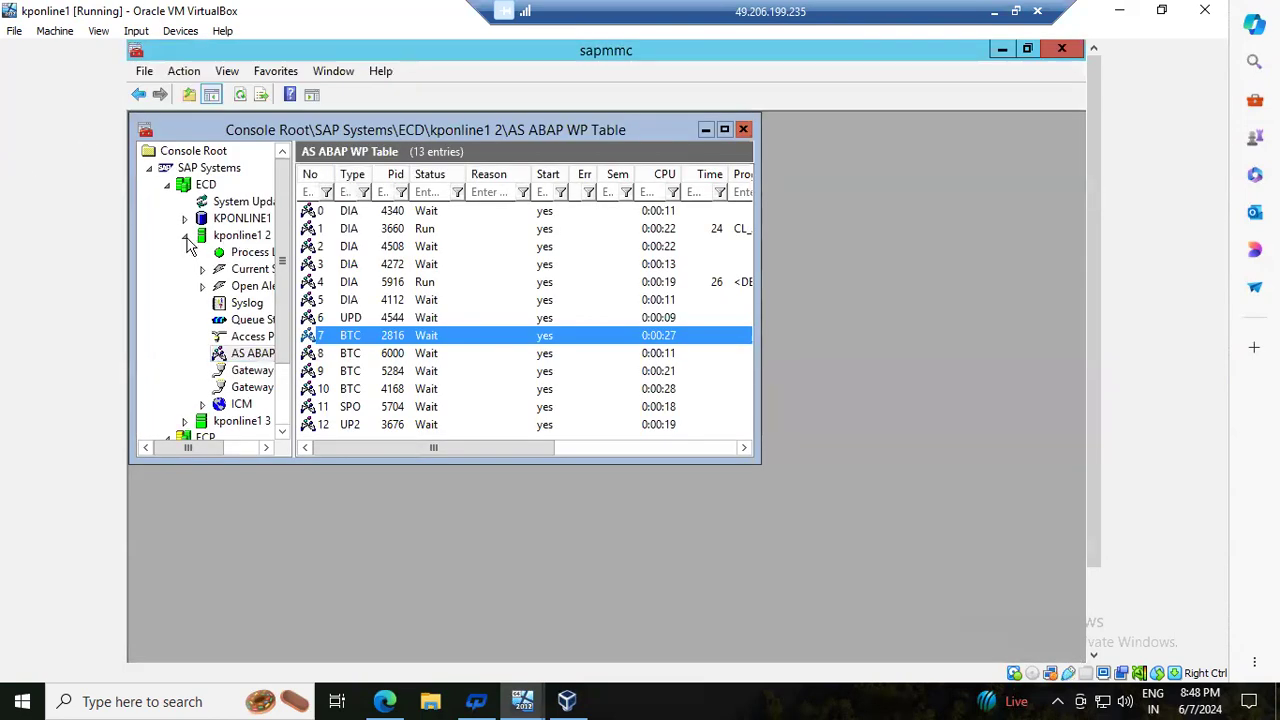
click(186, 238)
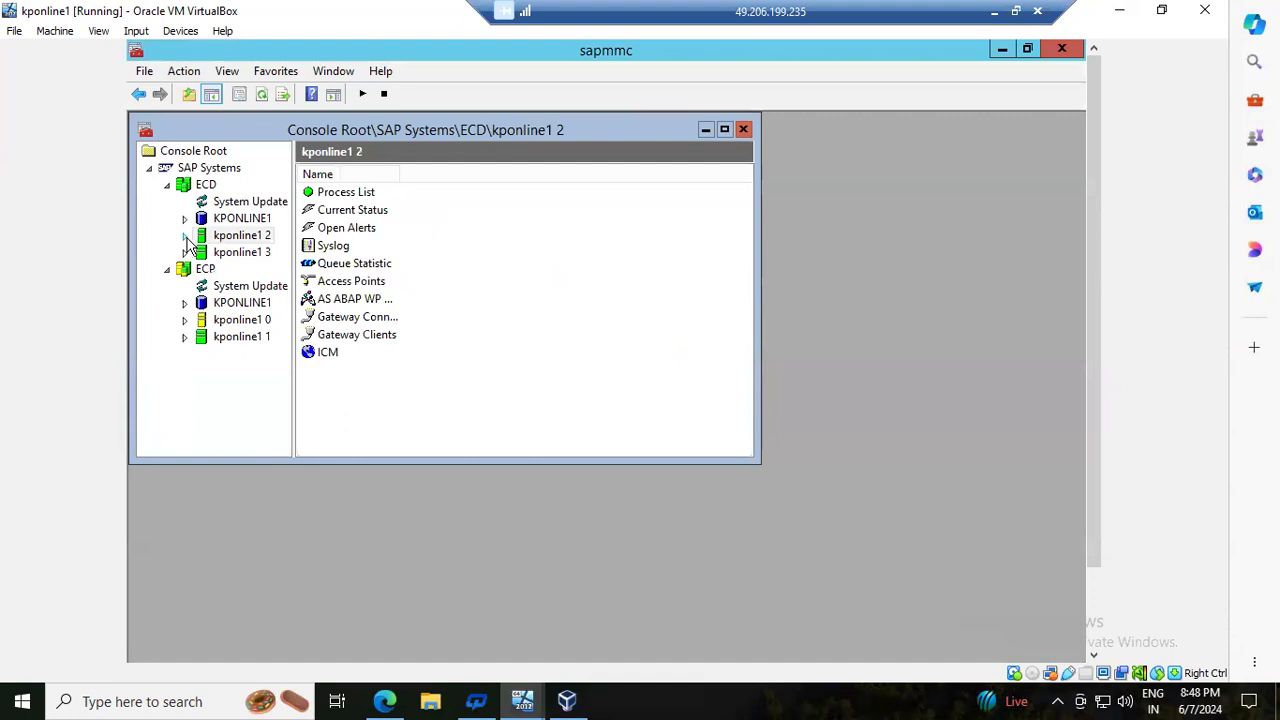
click(185, 321)
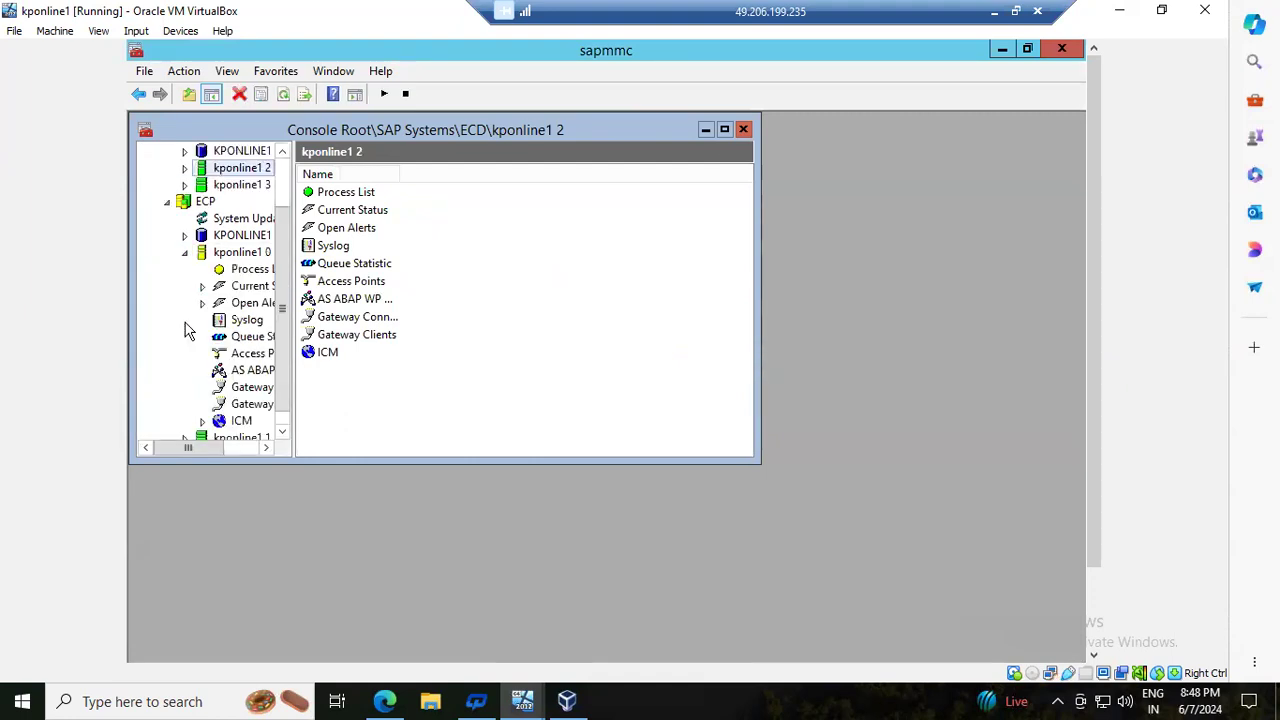
click(258, 272)
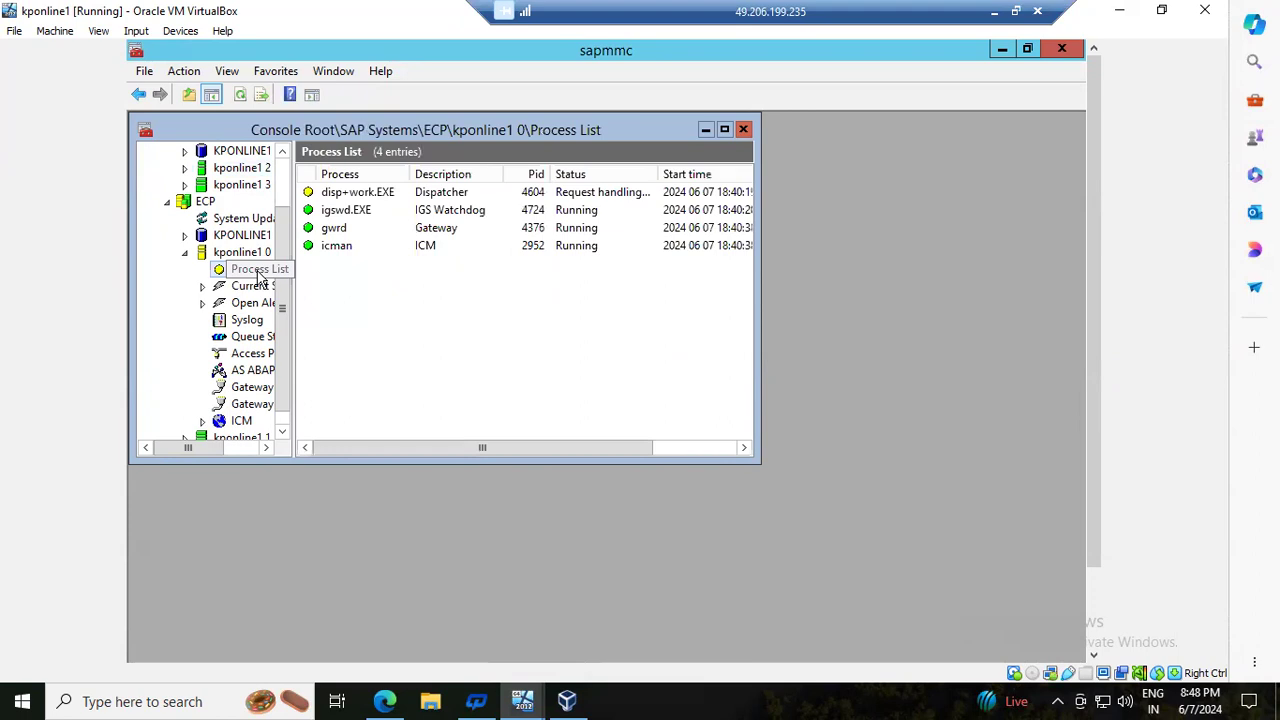
click(252, 370)
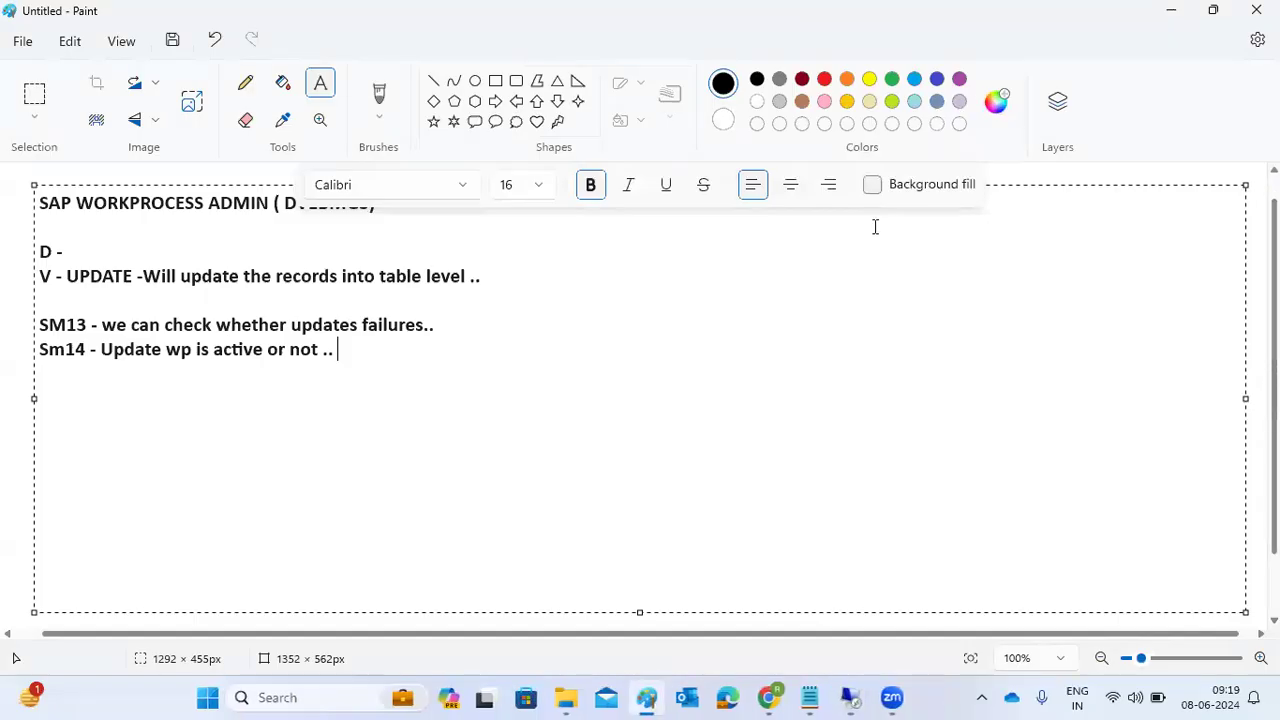
Switch back to the SAP remote desktop and start transaction SM13 in ECD client 100
mouse_move(851, 697)
click(920, 620)
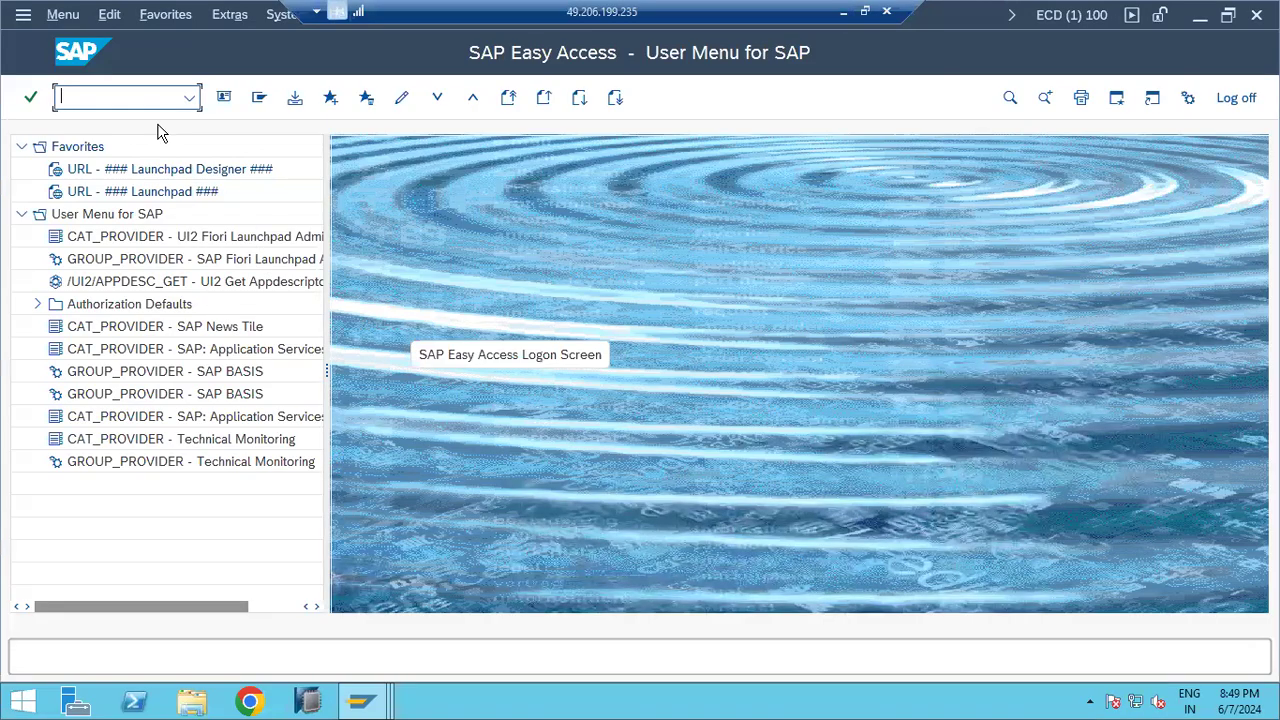
text(sm13)
key(Return)
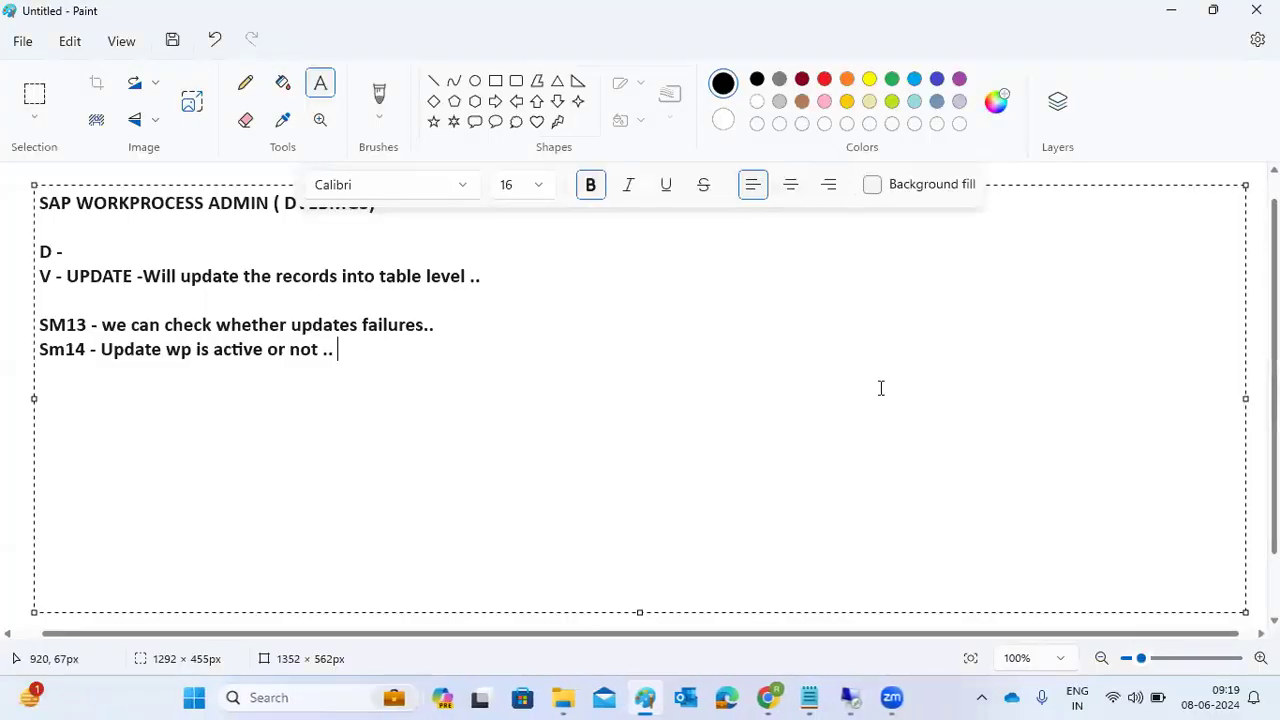
Check sapmmc on kponline1 and the saptraining1 virtual machine through the VirtualBox host's remote desktop
mouse_move(857, 691)
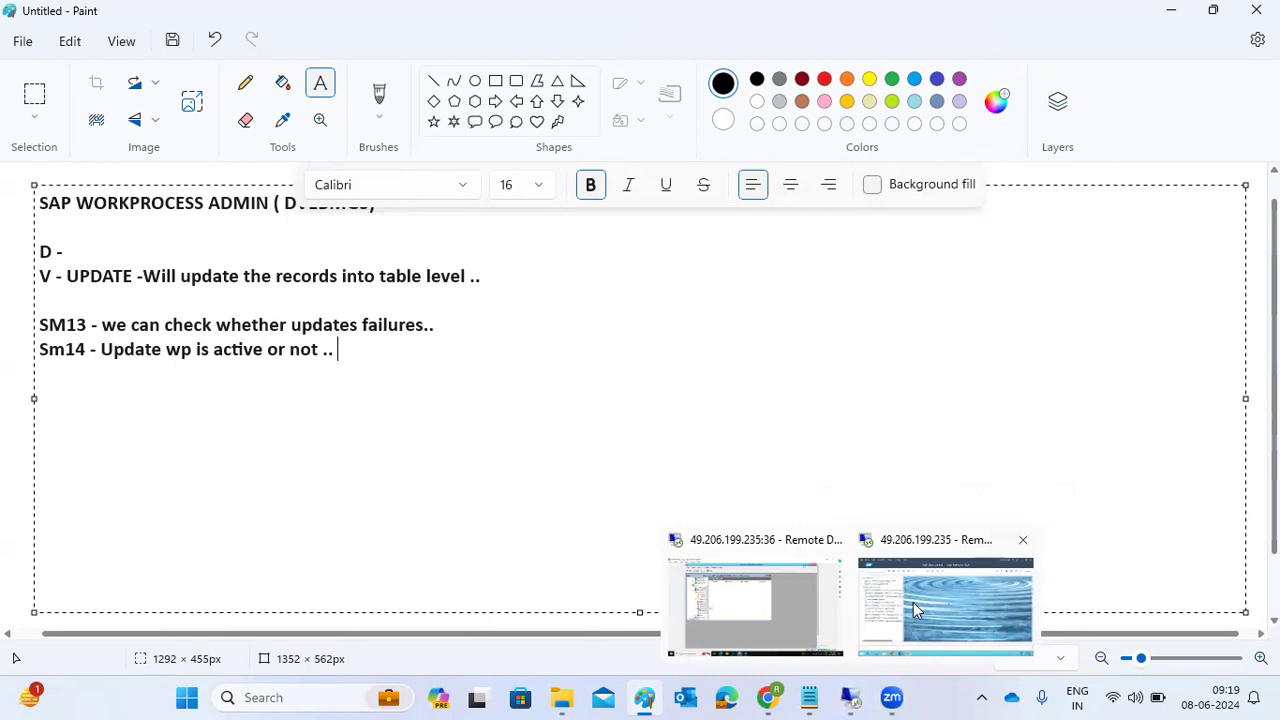
click(760, 586)
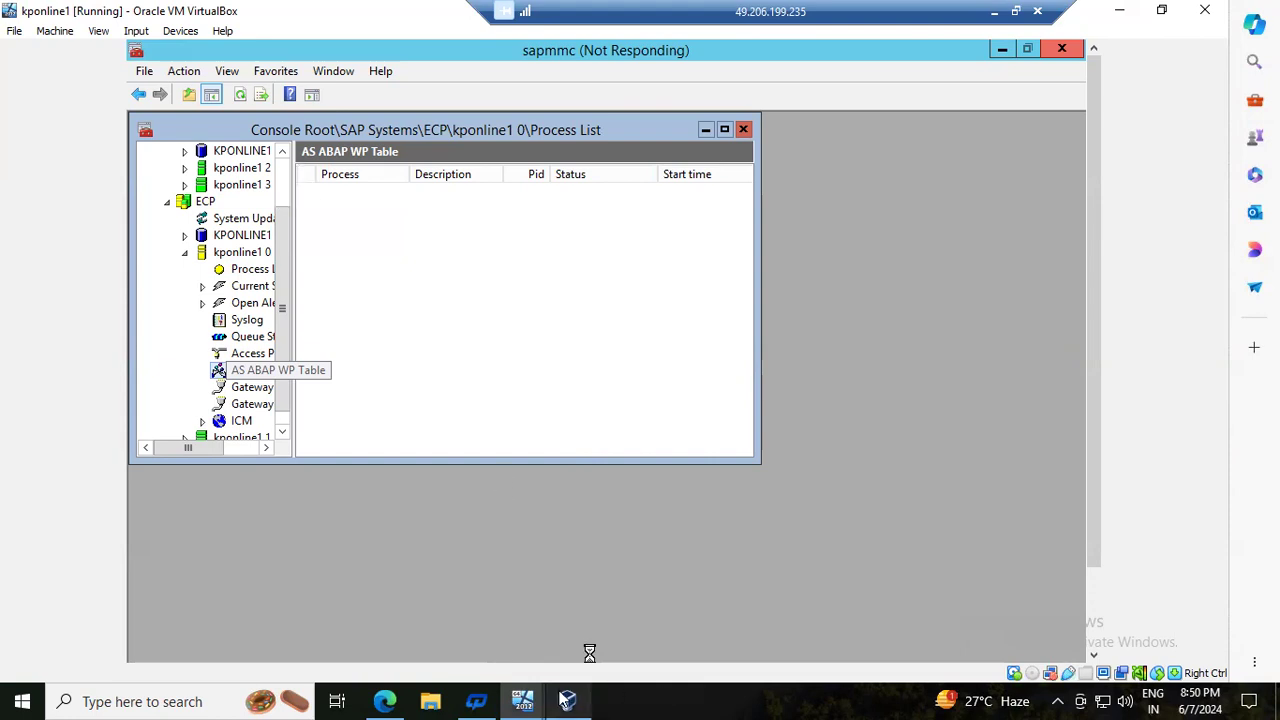
click(530, 698)
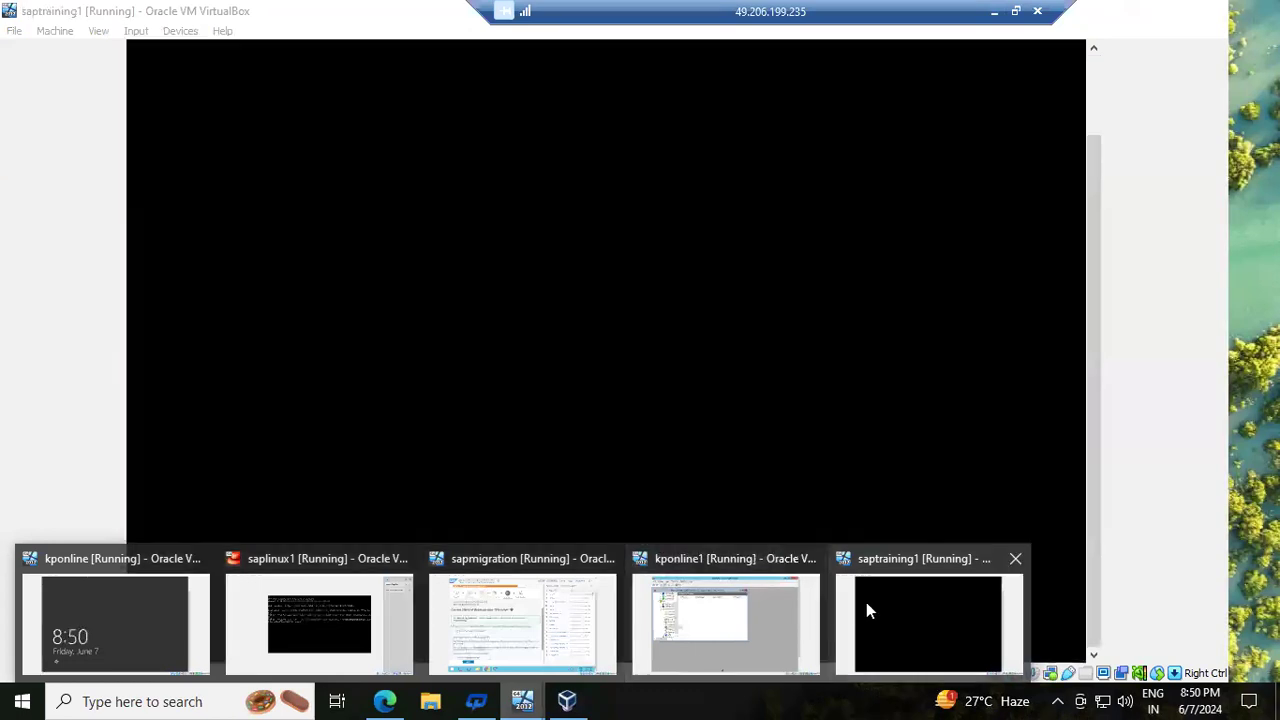
click(866, 610)
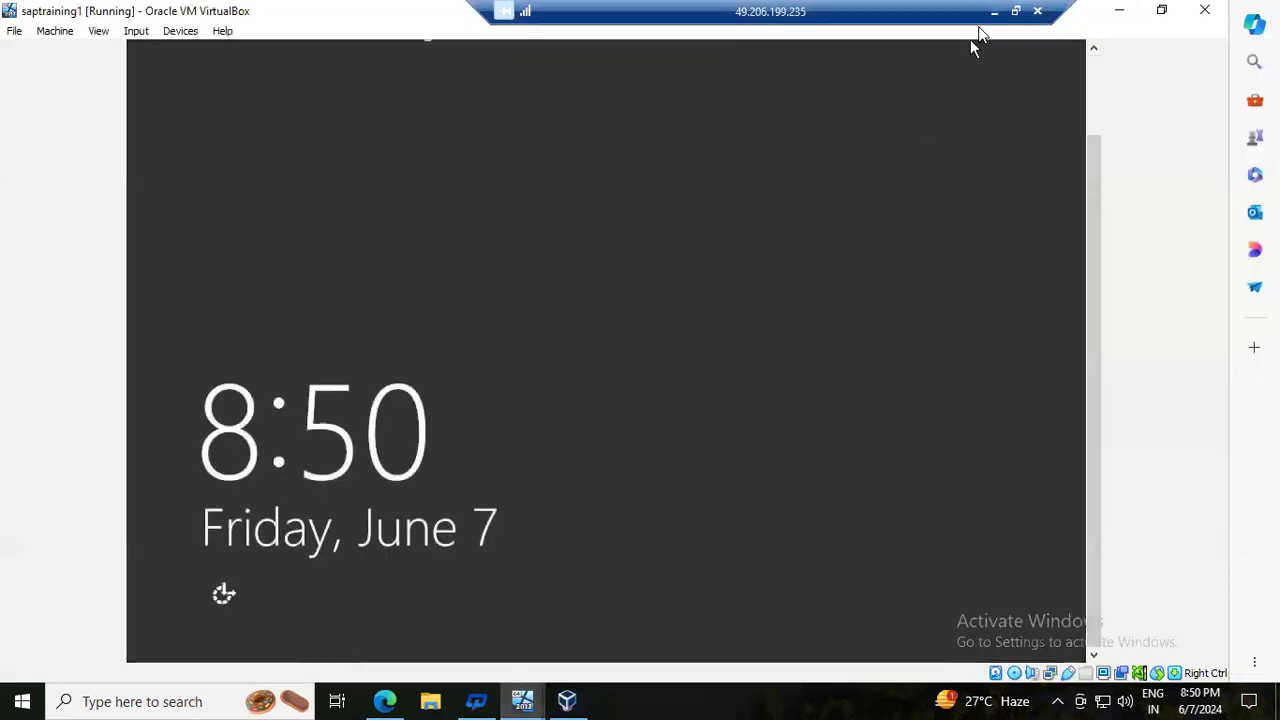
click(994, 12)
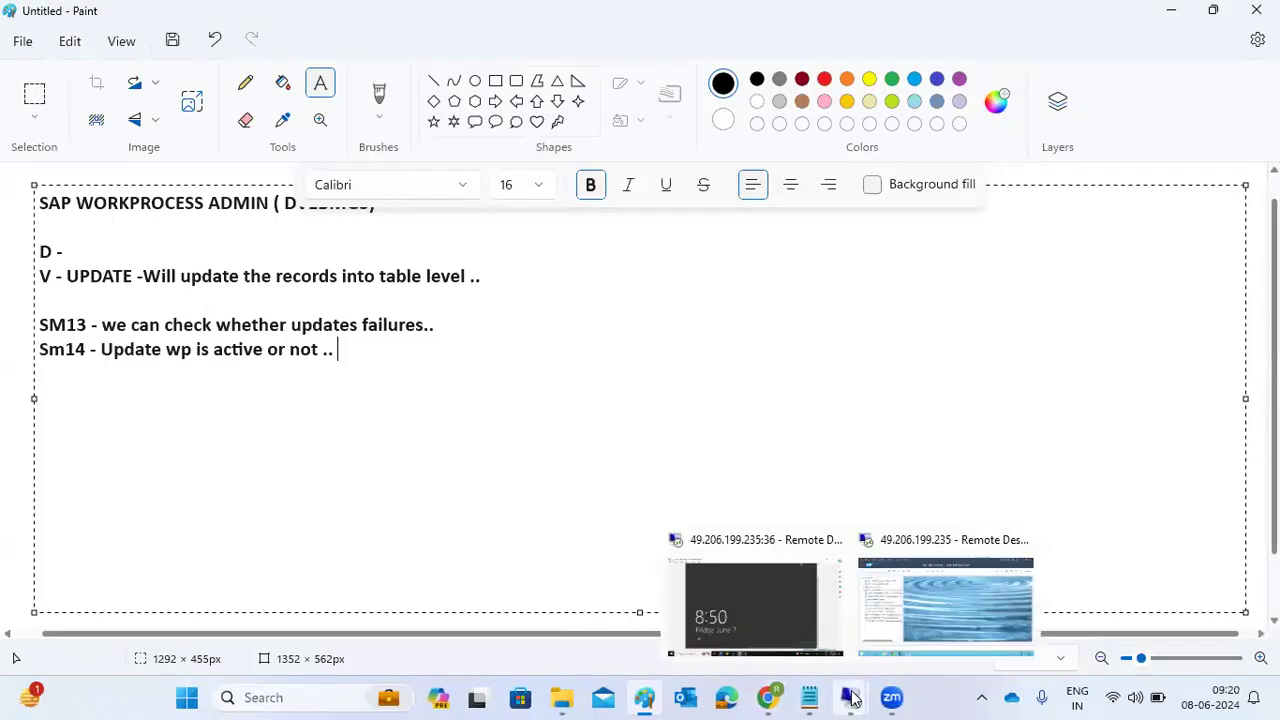
click(776, 604)
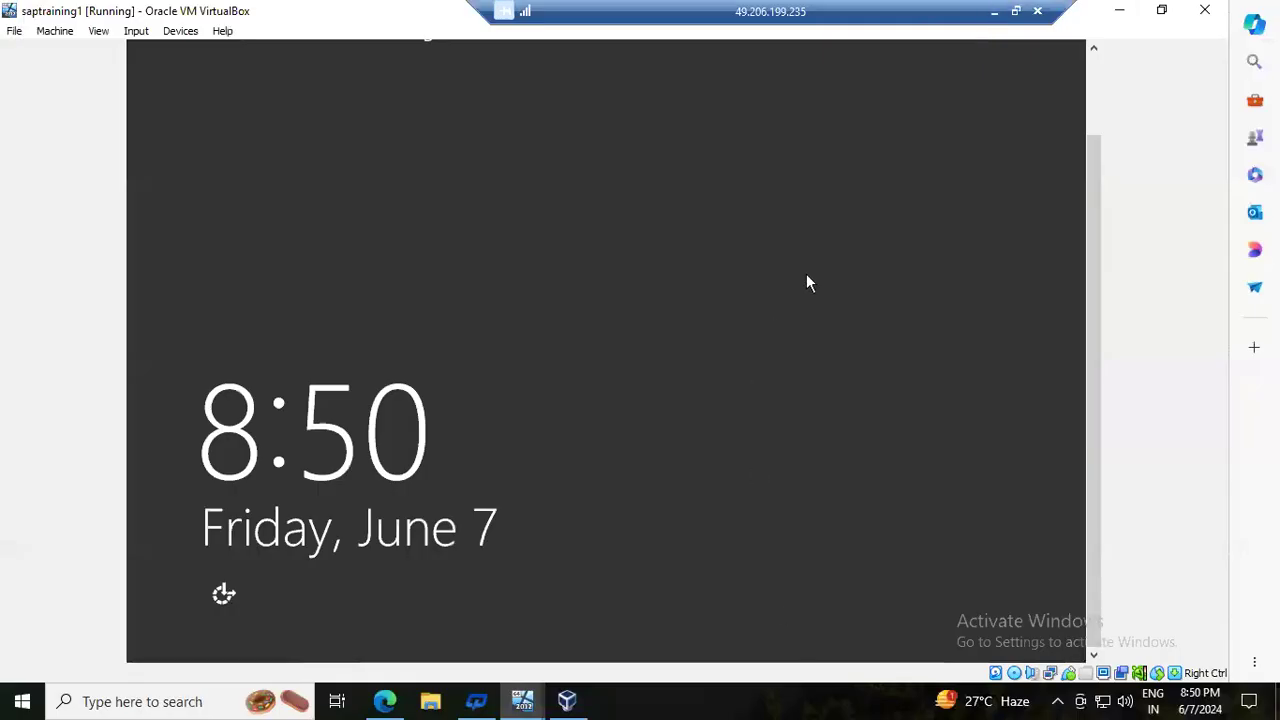
click(994, 12)
mouse_move(852, 698)
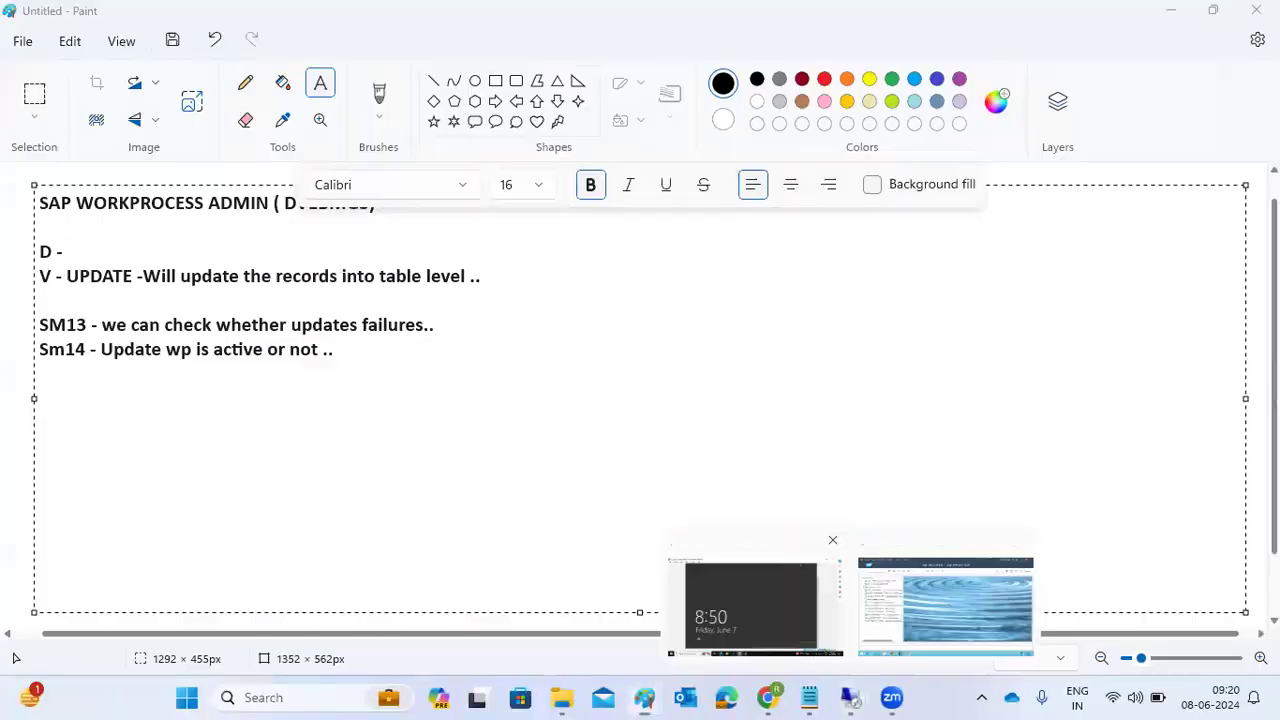
click(760, 610)
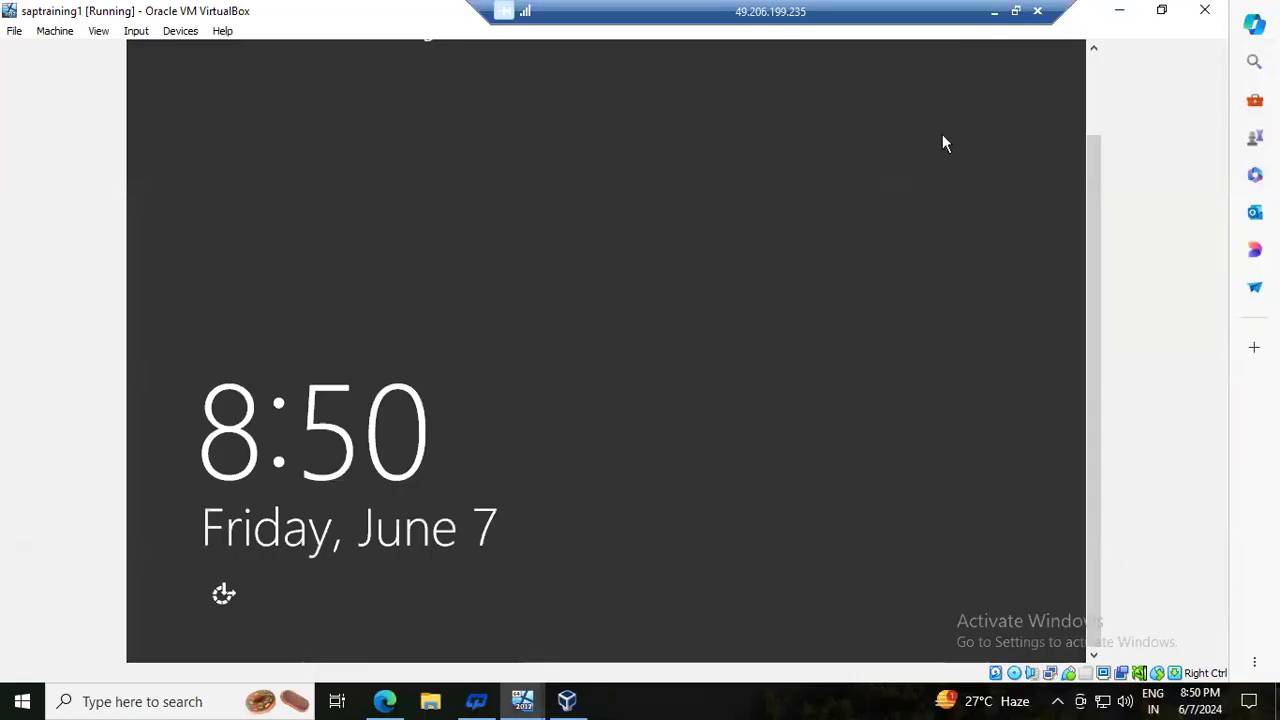
click(1005, 38)
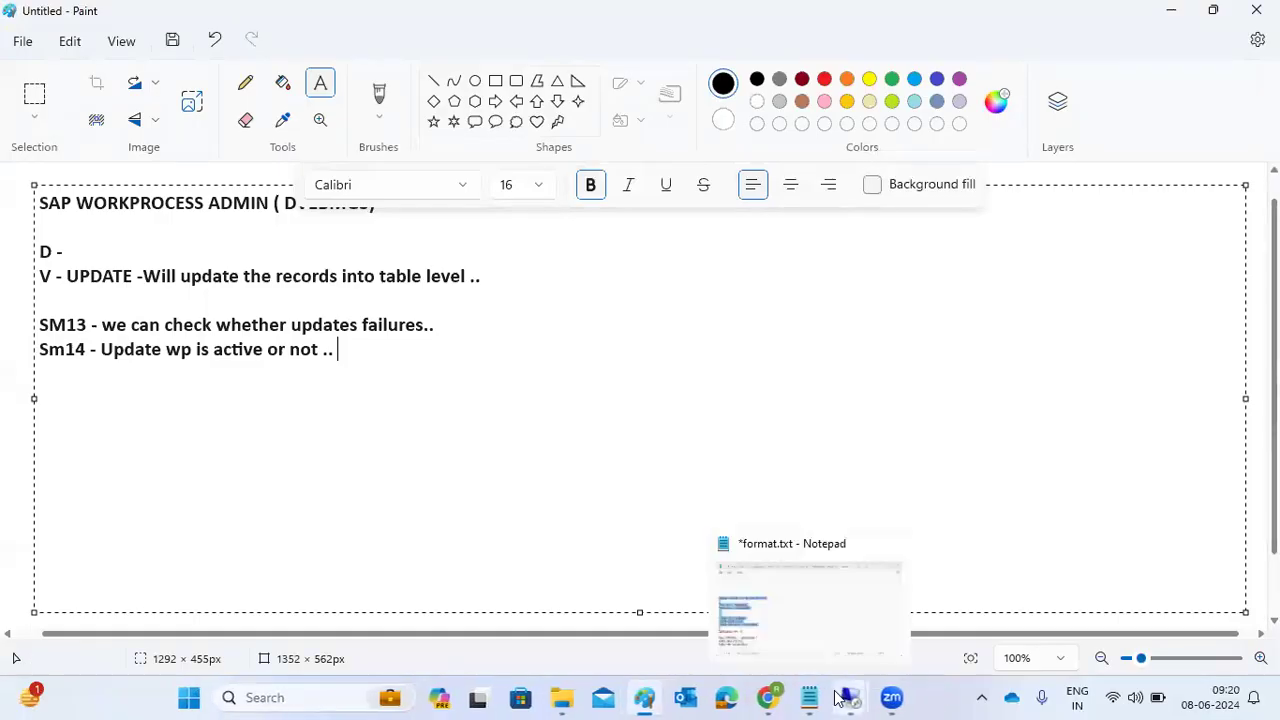
On the SAP remote desktop, list ECD update requests of all statuses in SM13 with an empty From date, and return to the selection screen
mouse_move(852, 698)
click(905, 648)
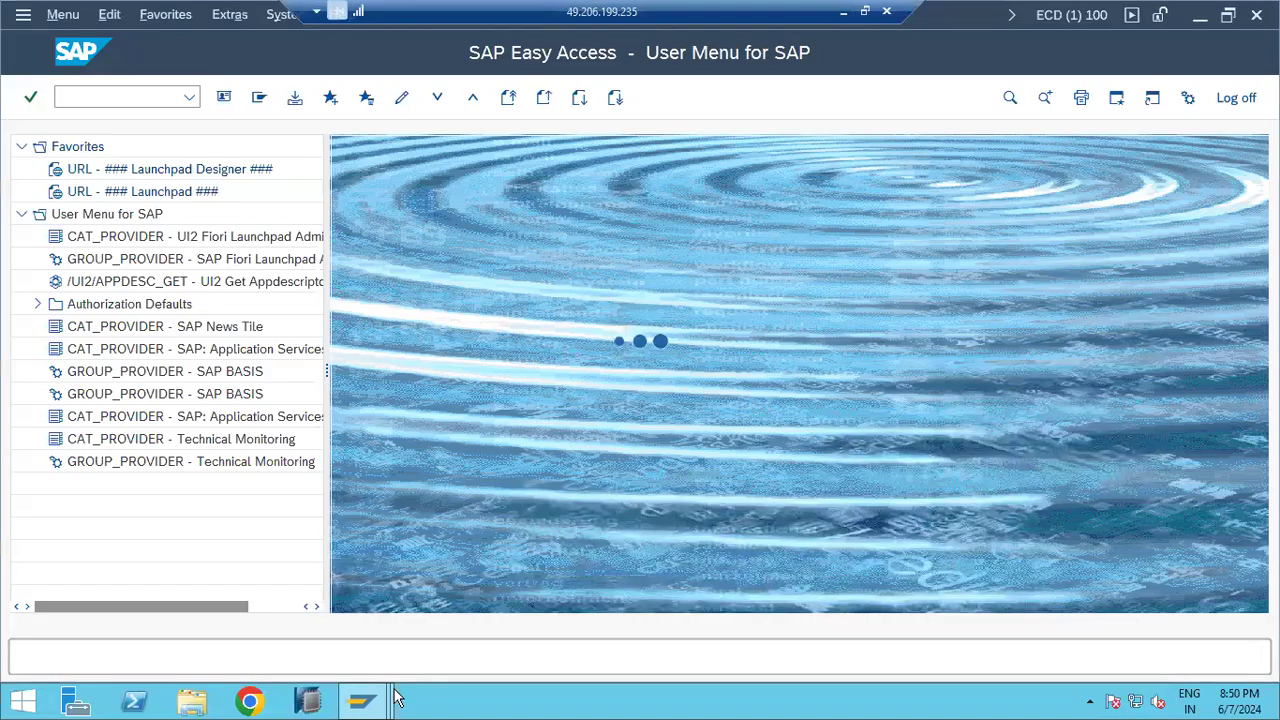
mouse_move(372, 705)
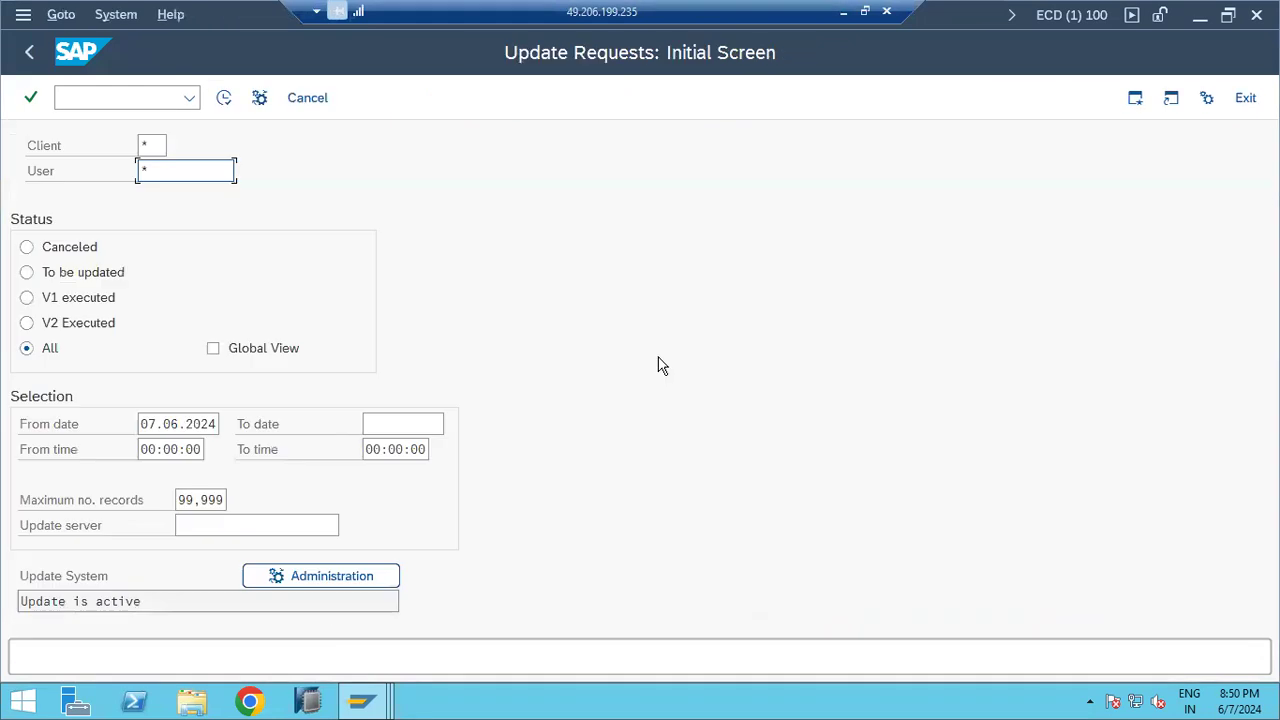
click(166, 425)
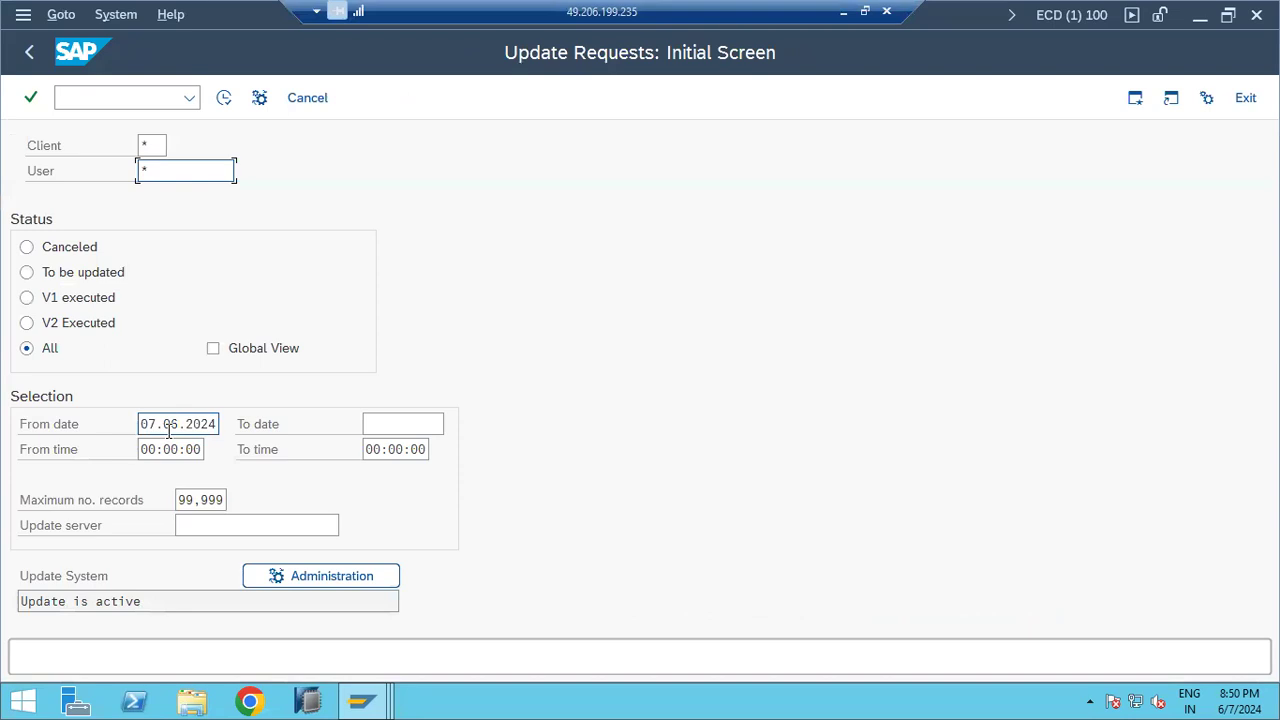
double_click(169, 425)
key(BackSpace)
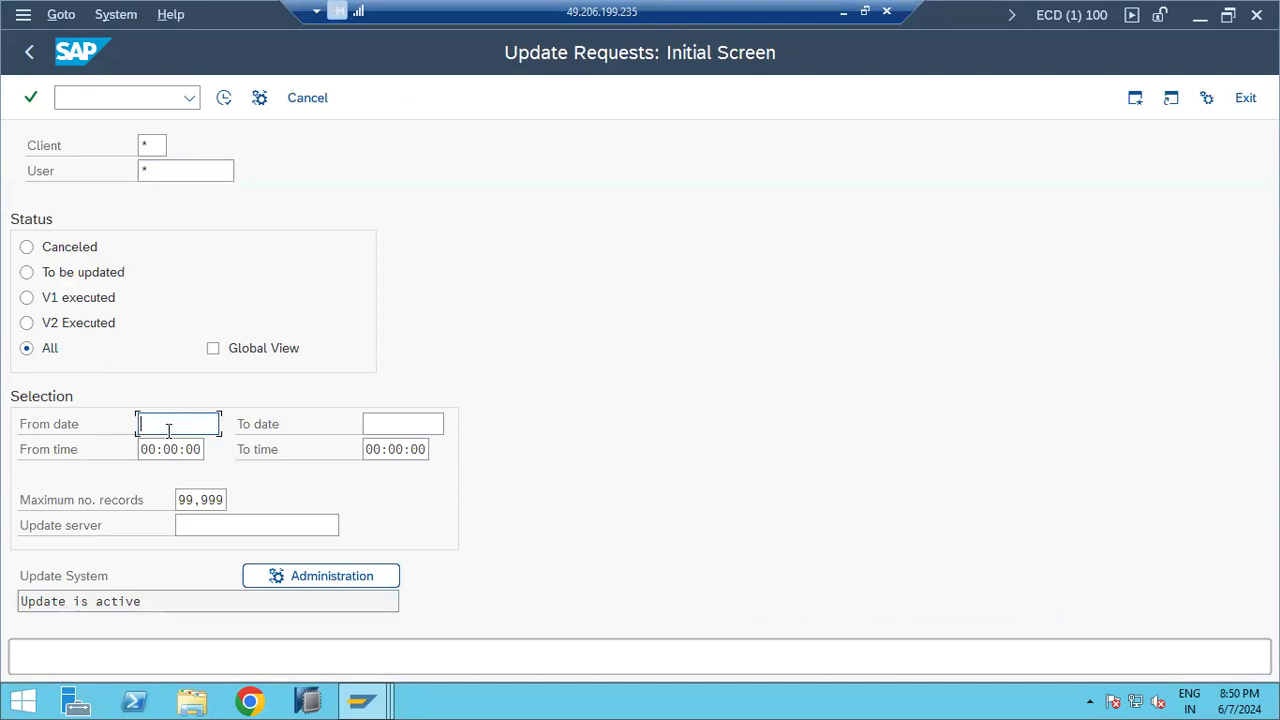
click(223, 97)
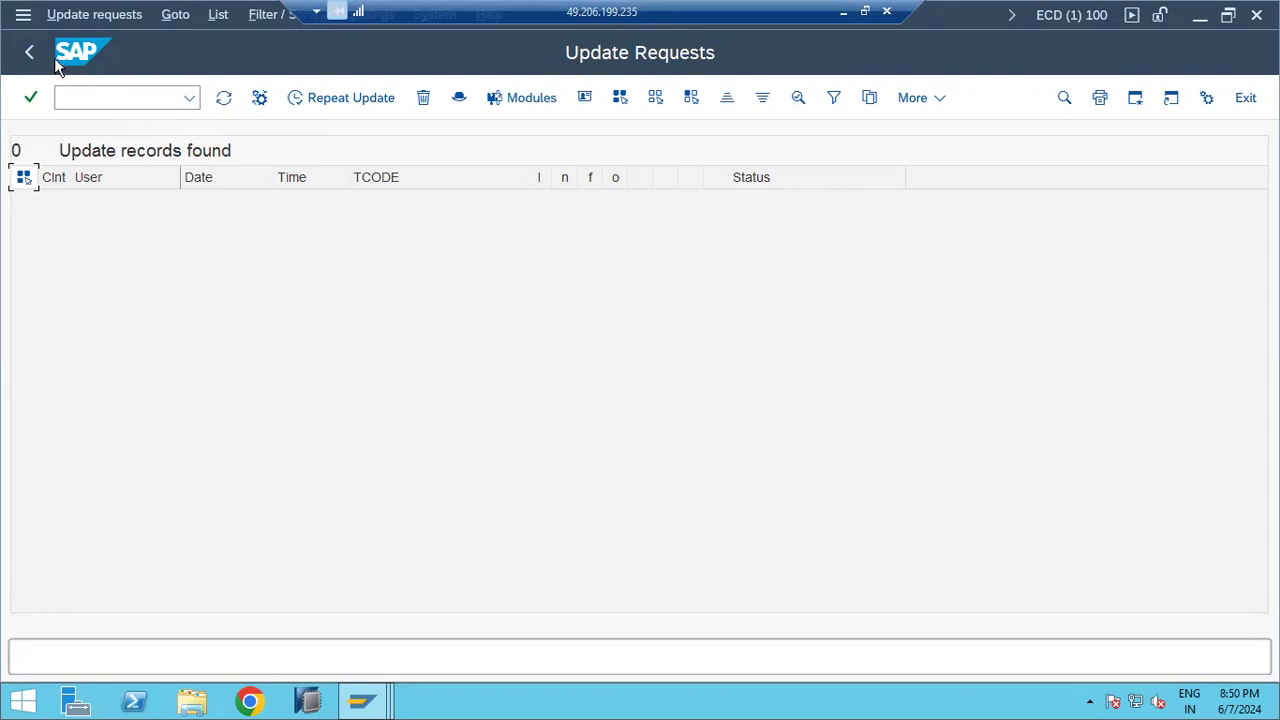
click(28, 54)
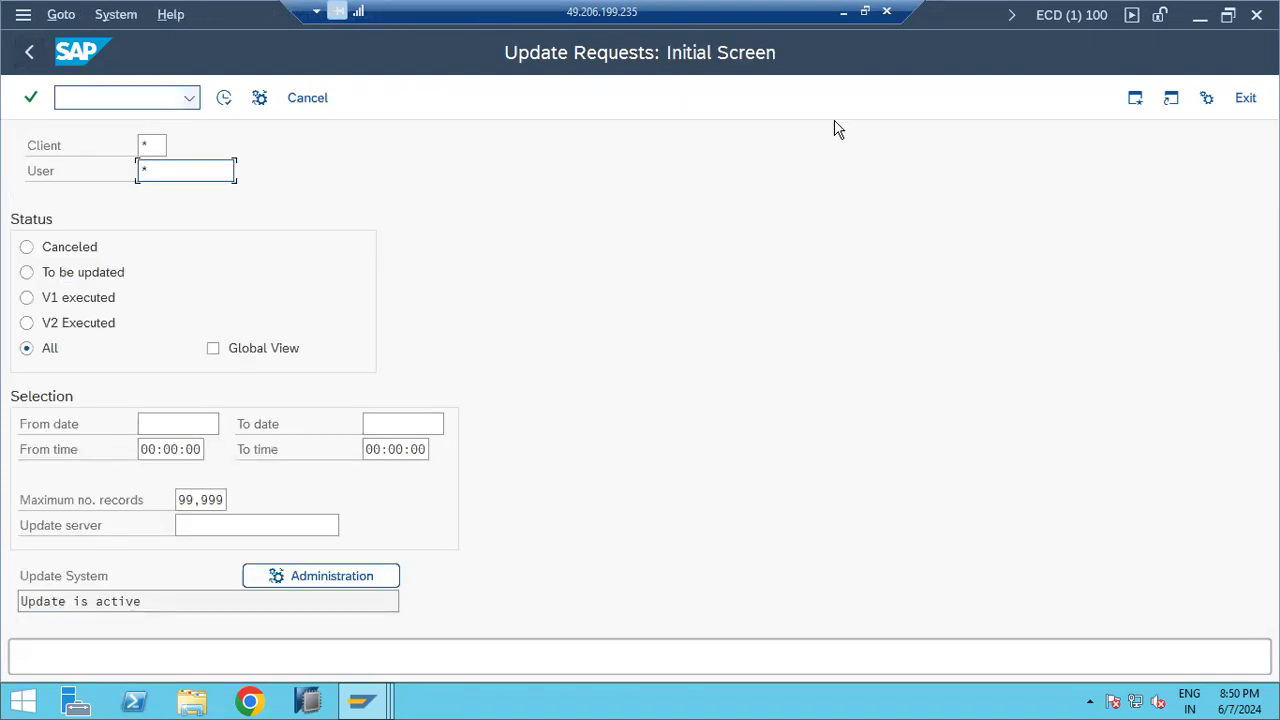
Close the ECD session and log on to the ECP system, client 800, as basis, entering the account password
click(1257, 15)
click(250, 417)
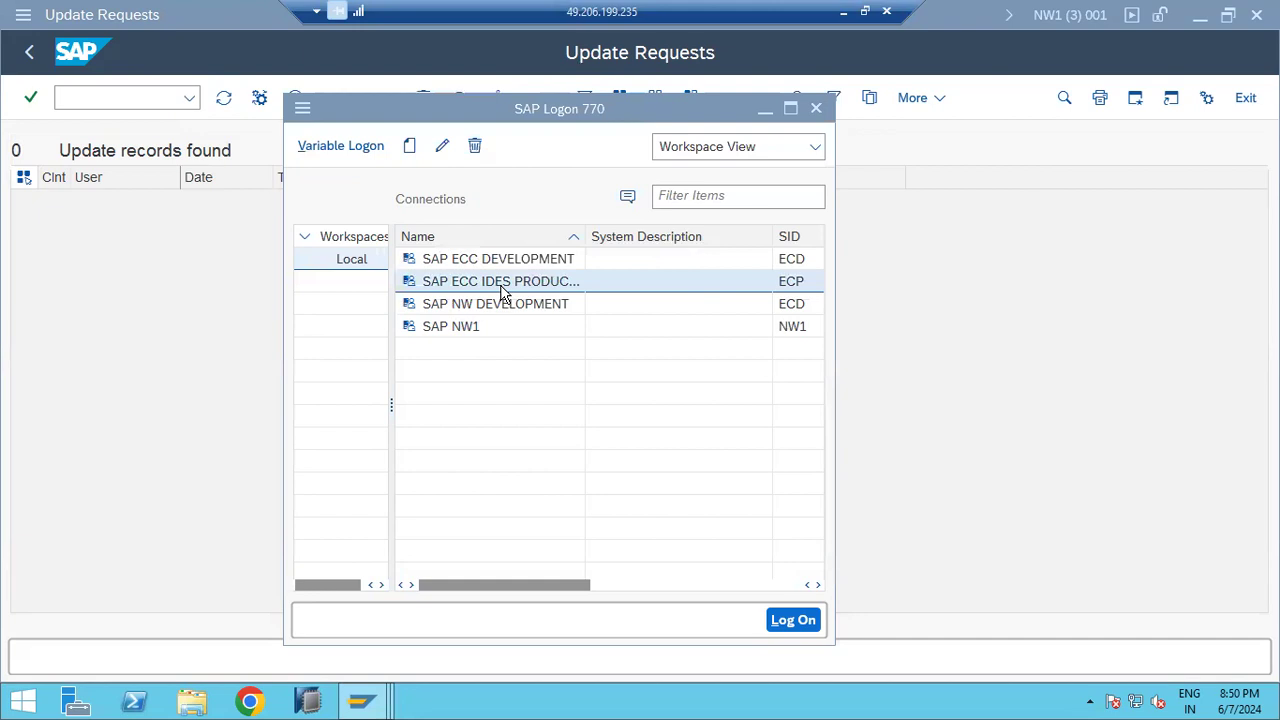
double_click(500, 283)
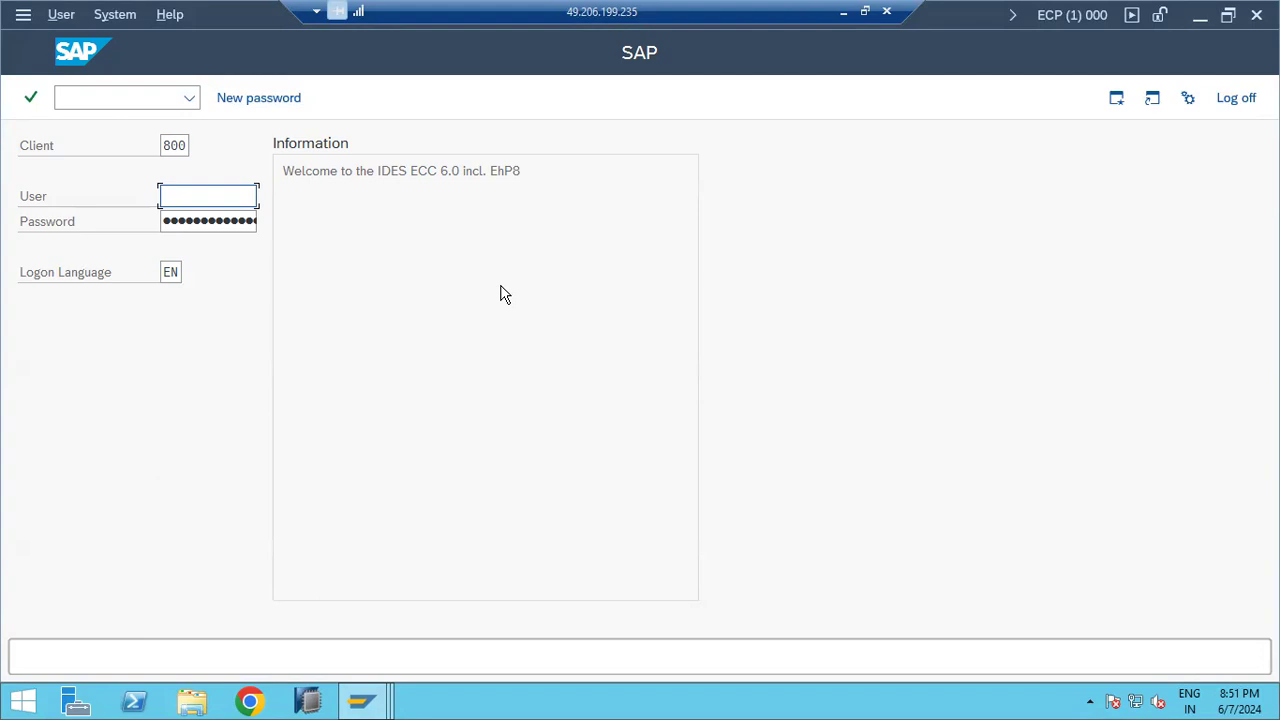
text(basis)
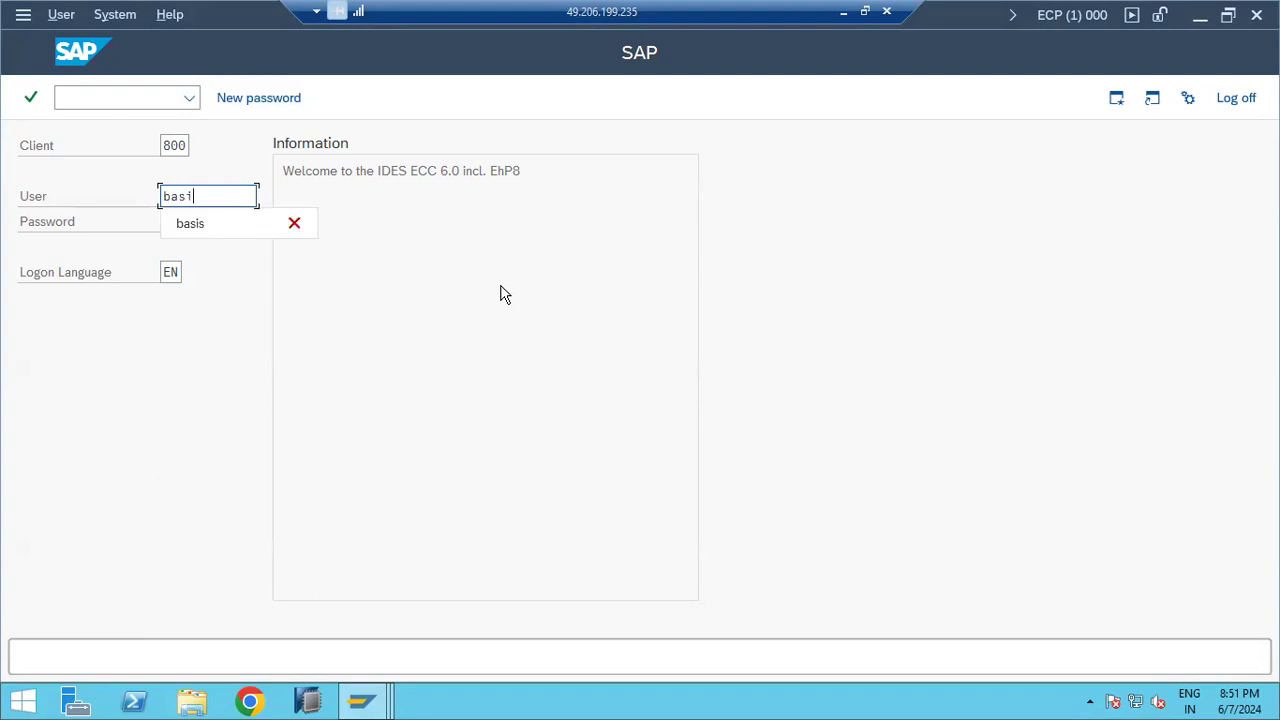
key(Tab)
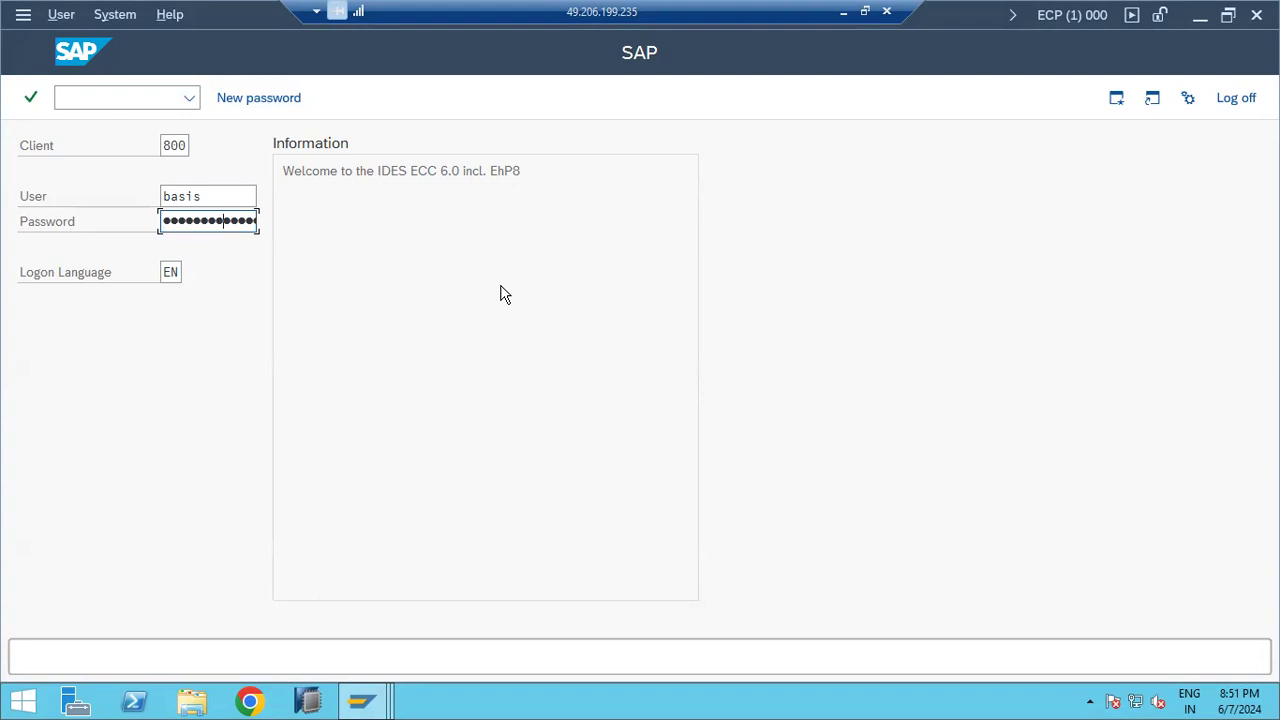
key(Return)
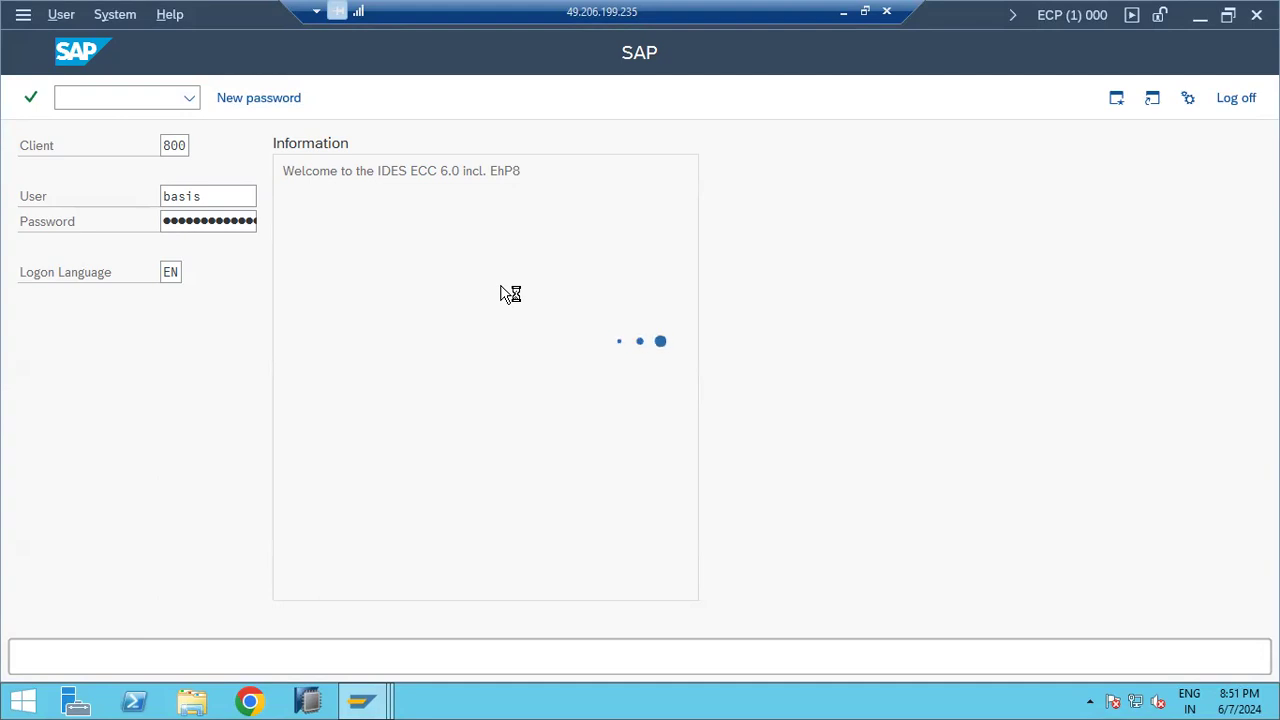
Leave SM13 in the NW1 session for SAP Easy Access and return to the Paint notes
click(362, 701)
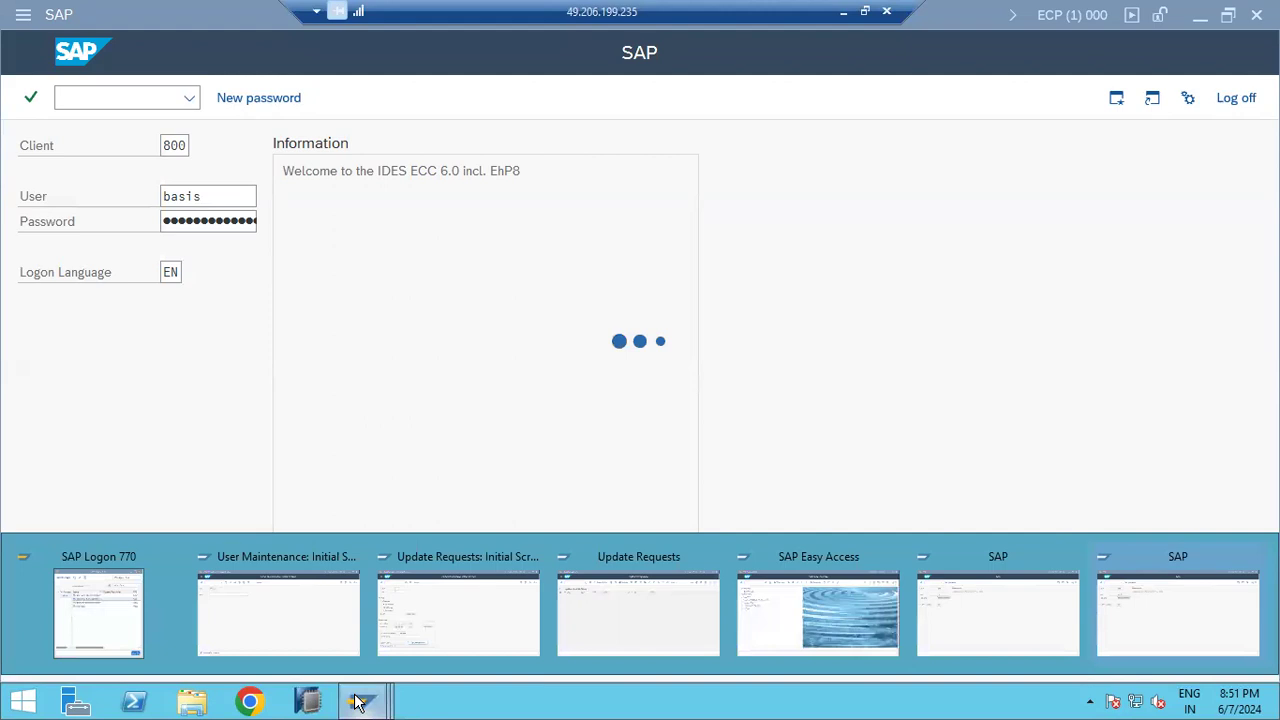
click(510, 630)
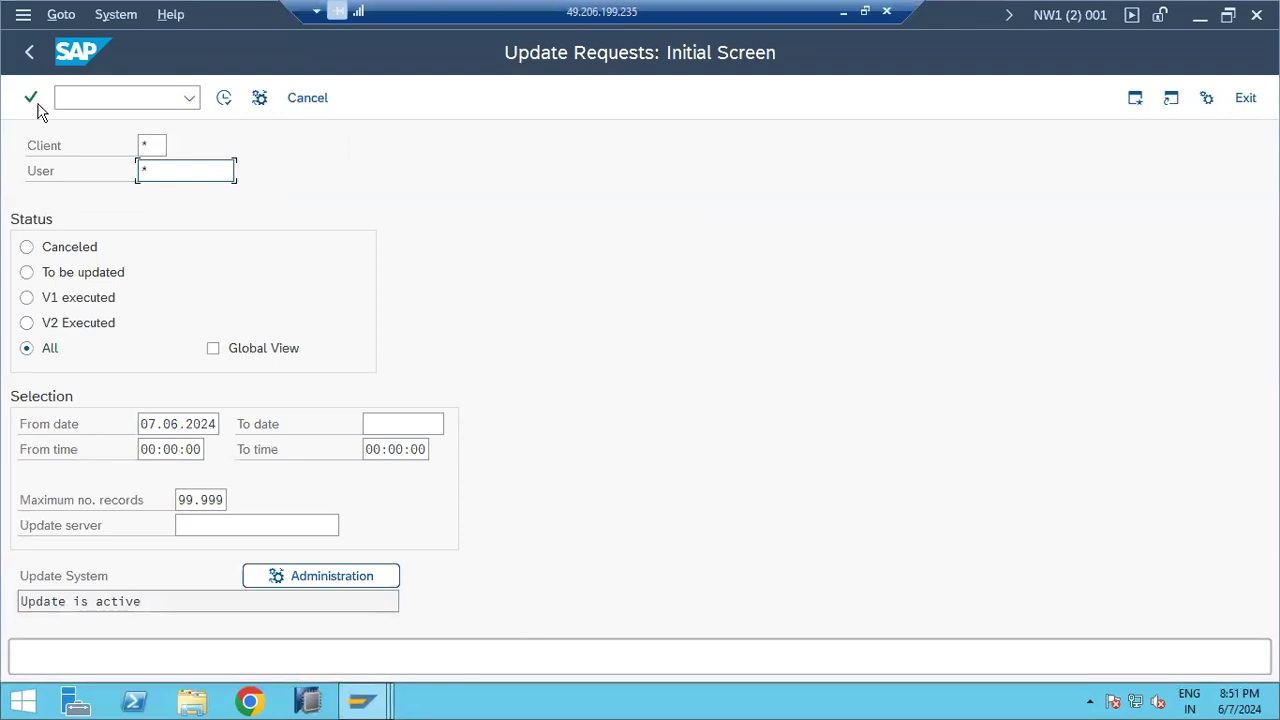
click(28, 55)
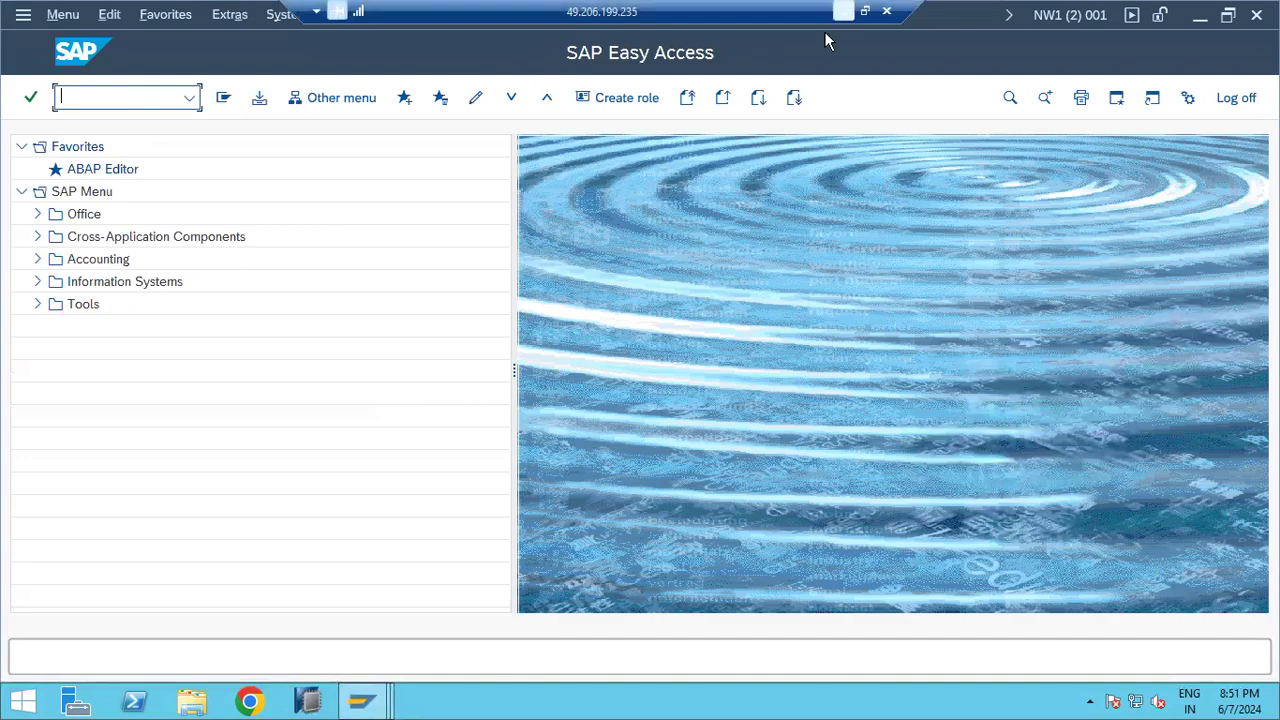
click(843, 12)
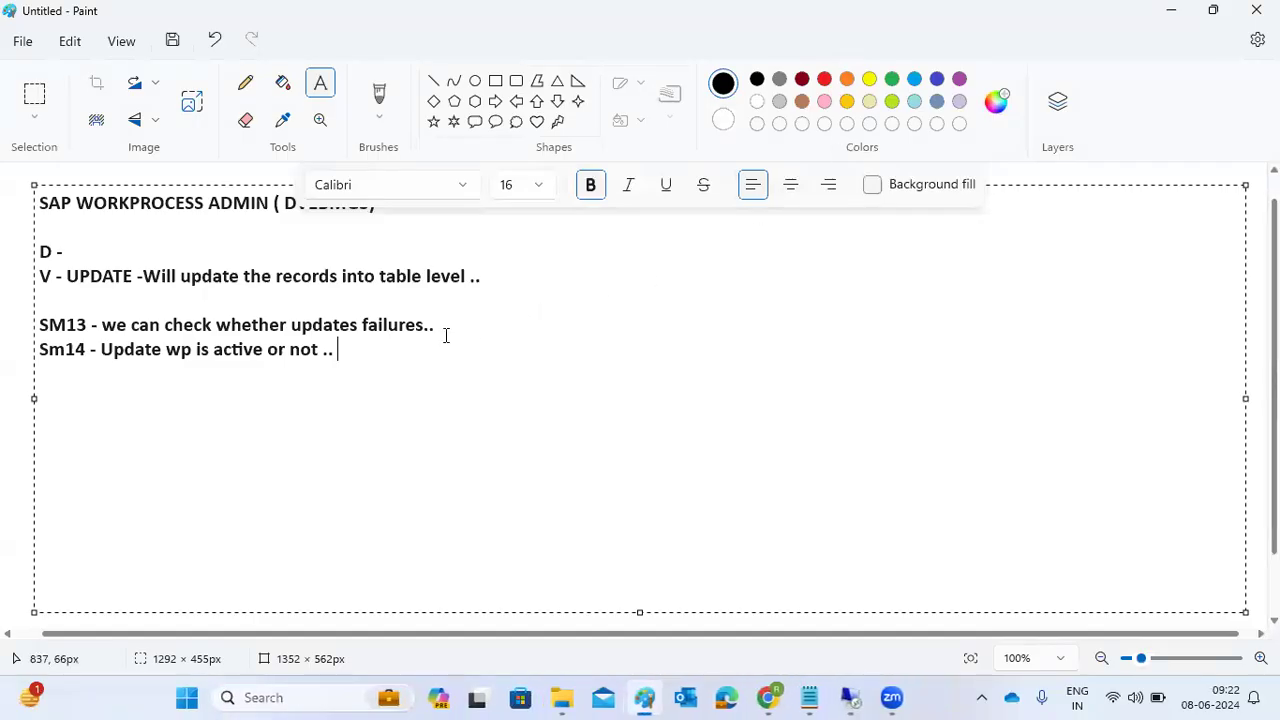
On the SAP remote desktop, check the ECP logon session for client 800 and return to the Paint notes
drag(63, 325, 378, 367)
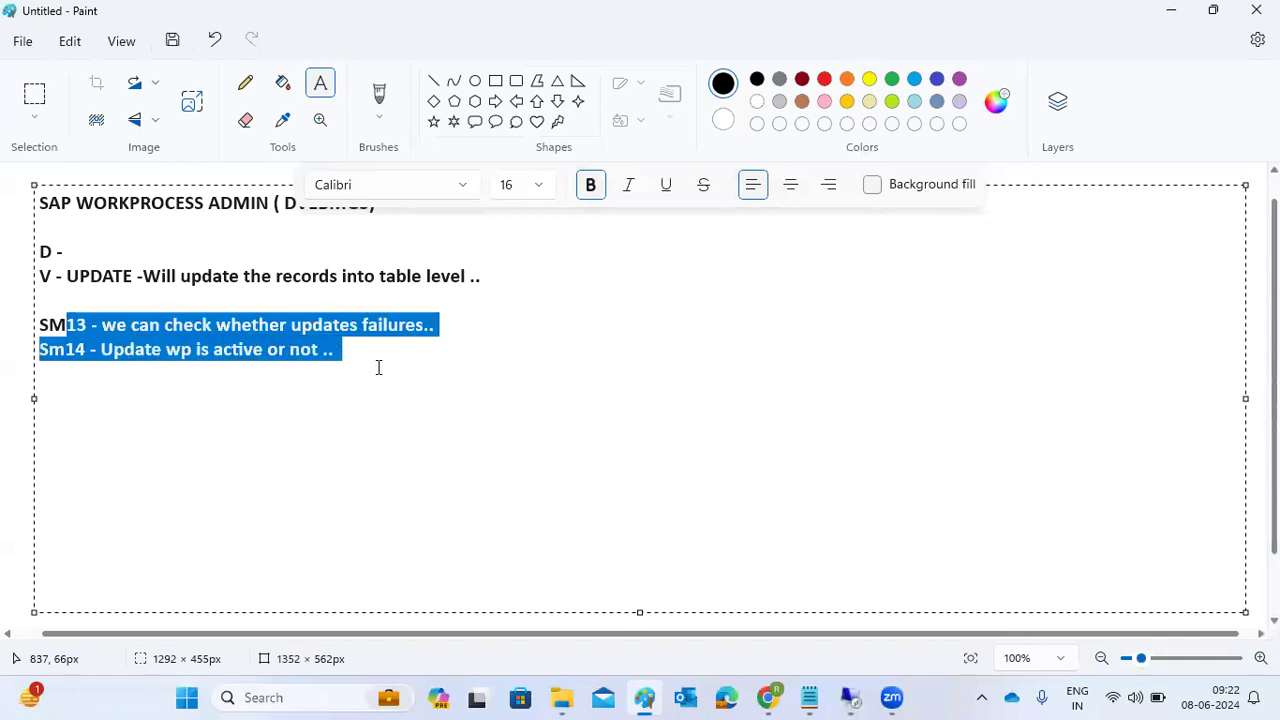
click(378, 367)
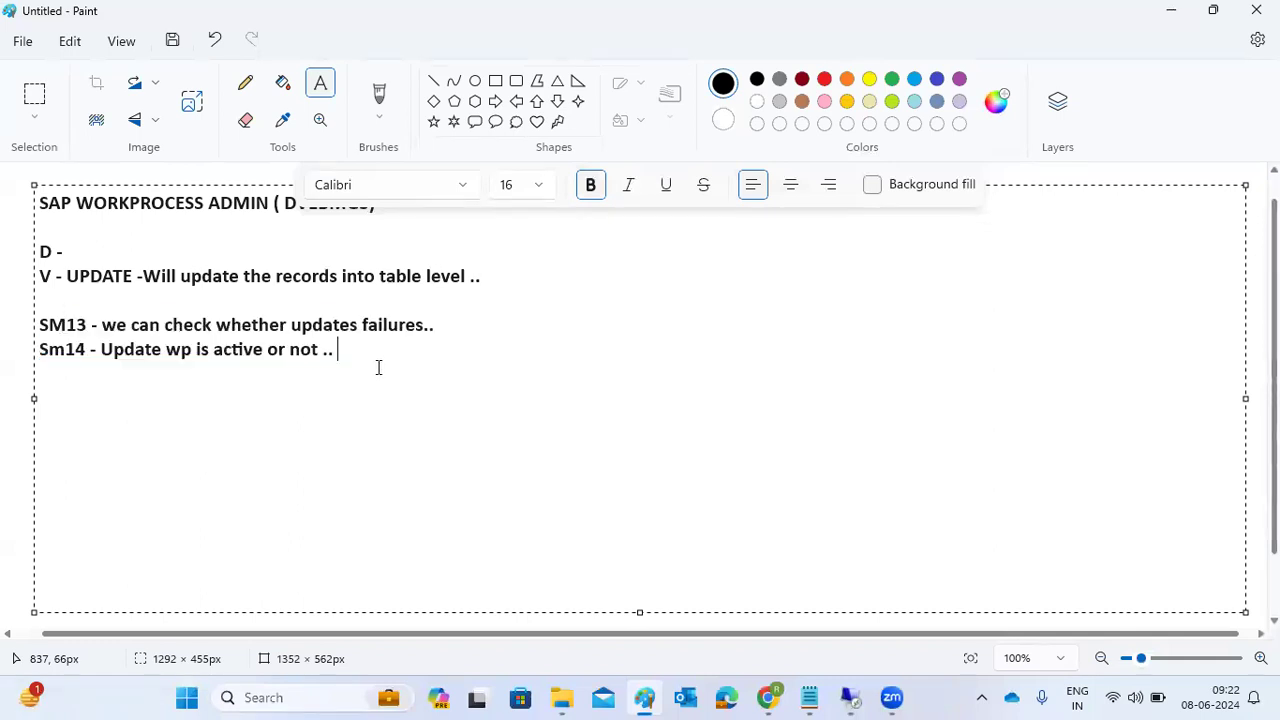
mouse_move(853, 697)
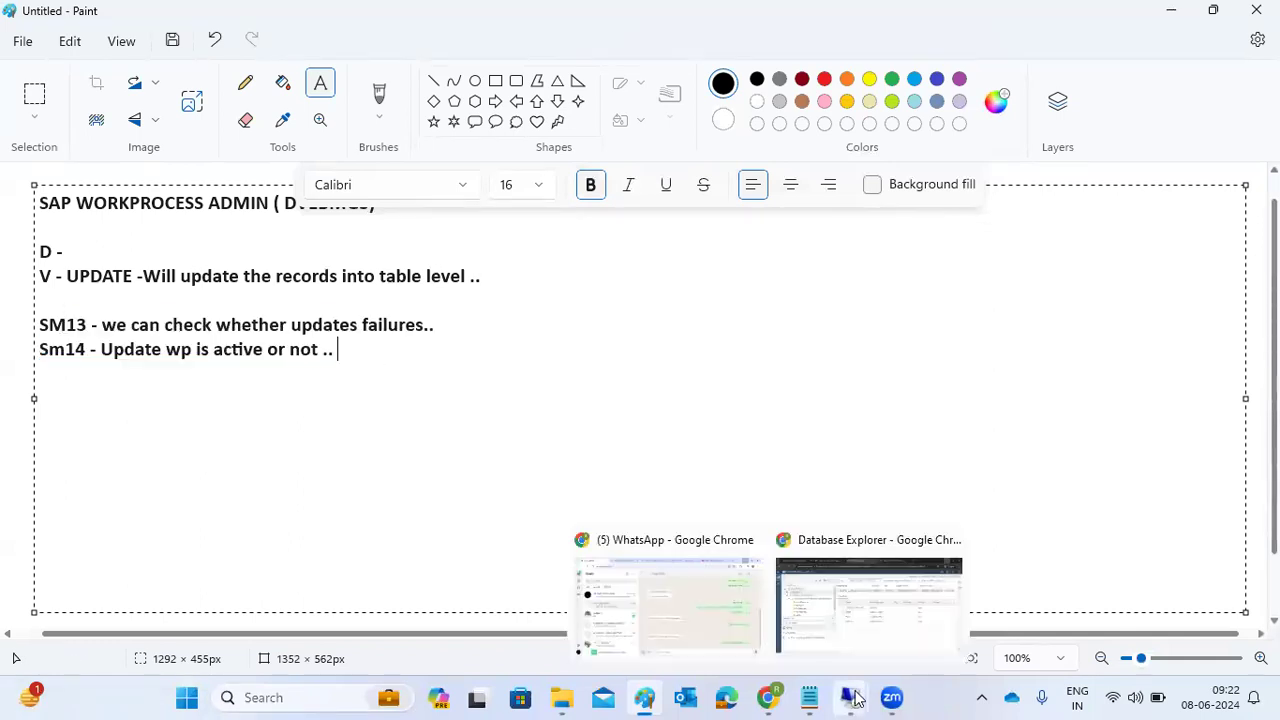
click(928, 613)
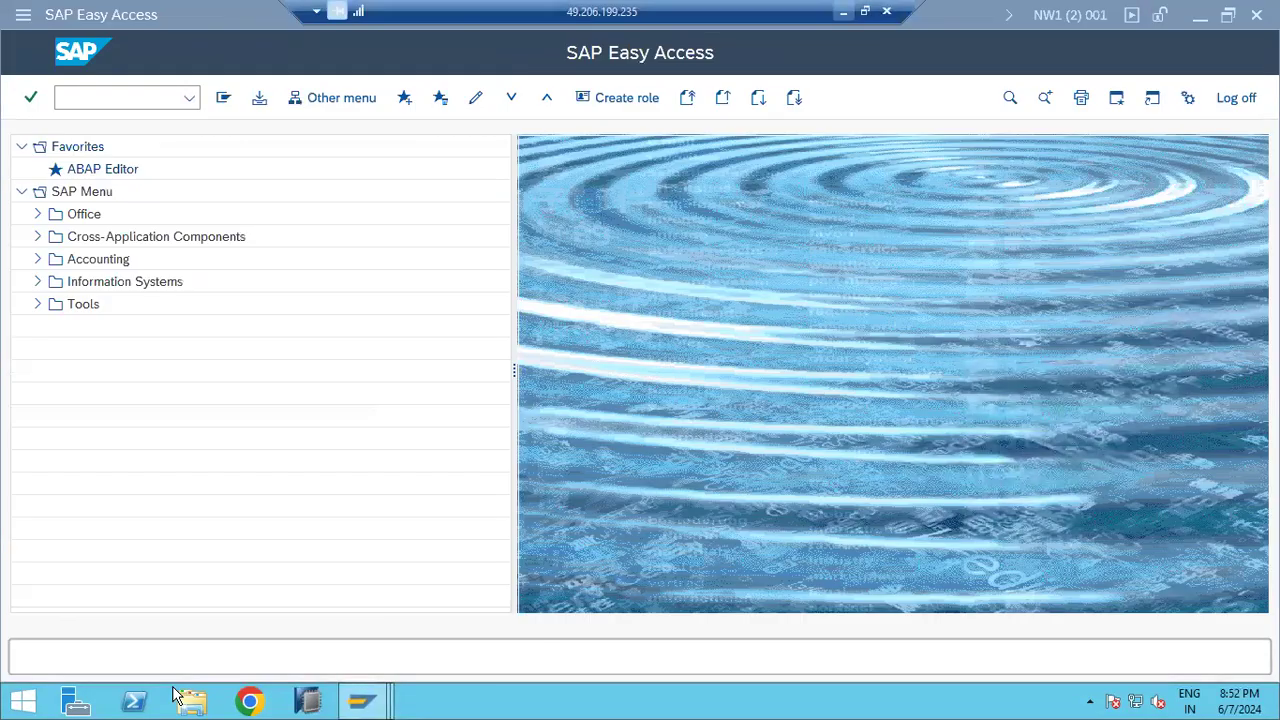
click(365, 703)
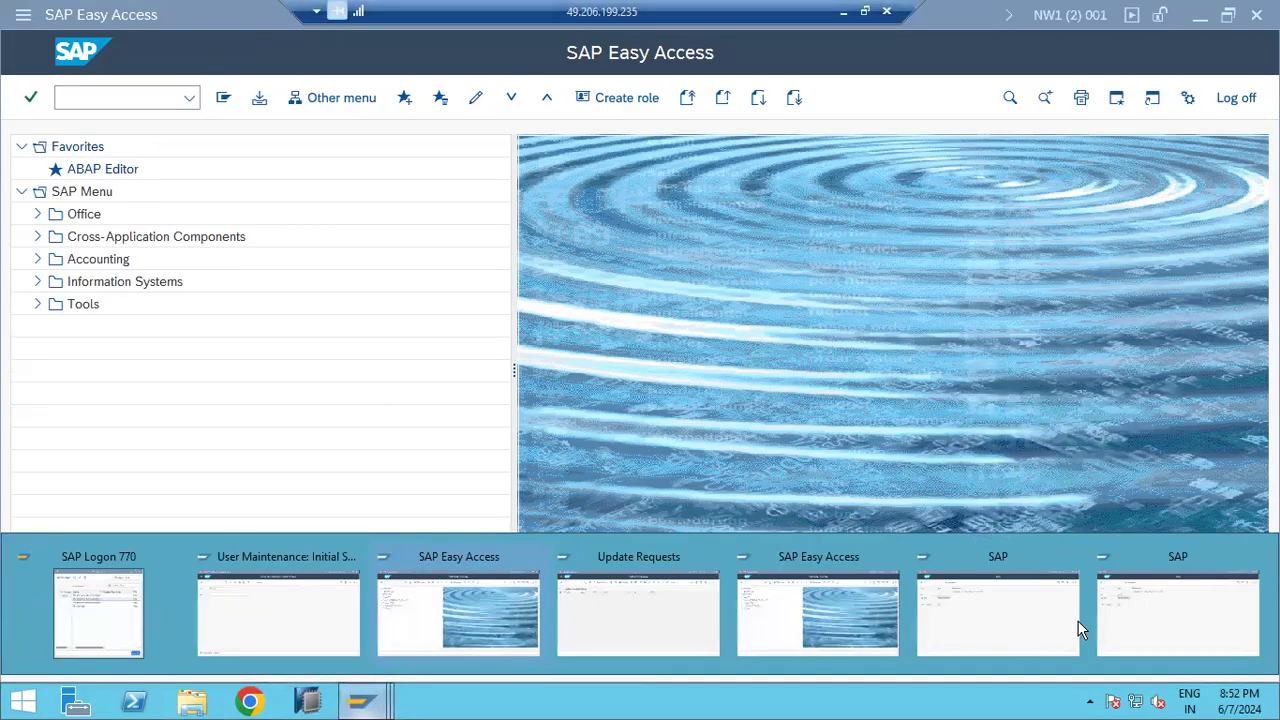
click(1136, 615)
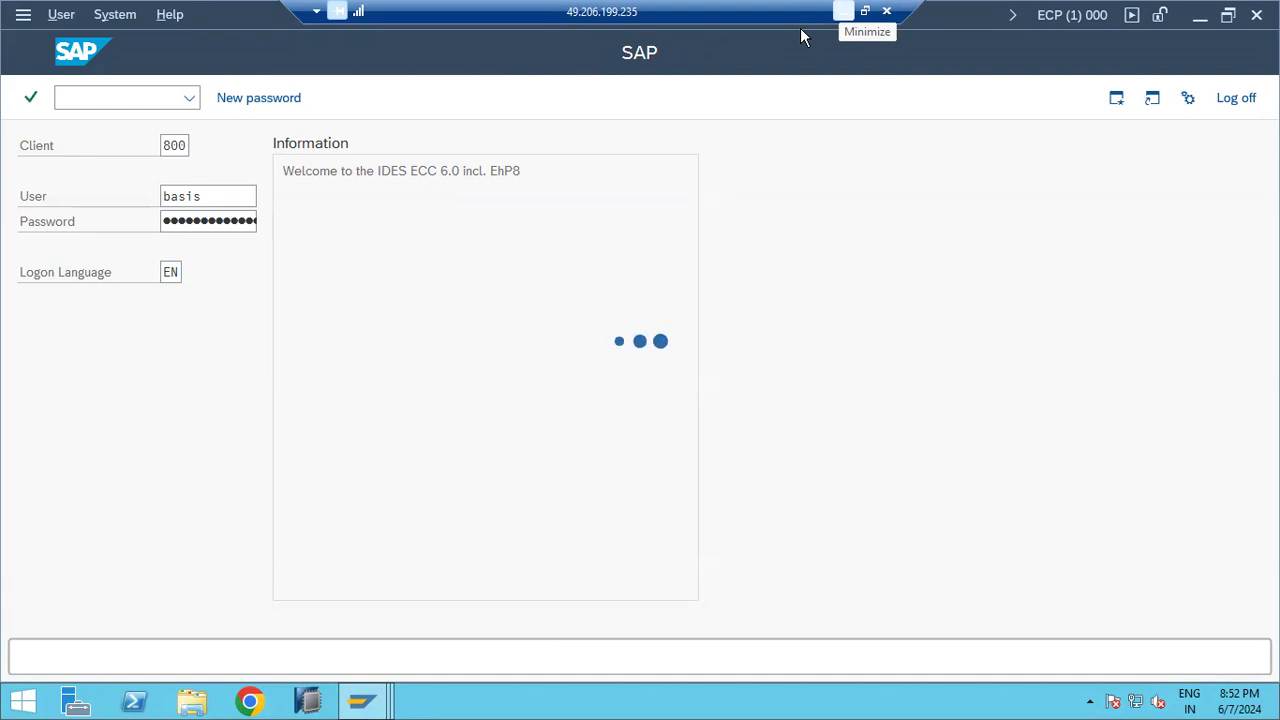
click(843, 11)
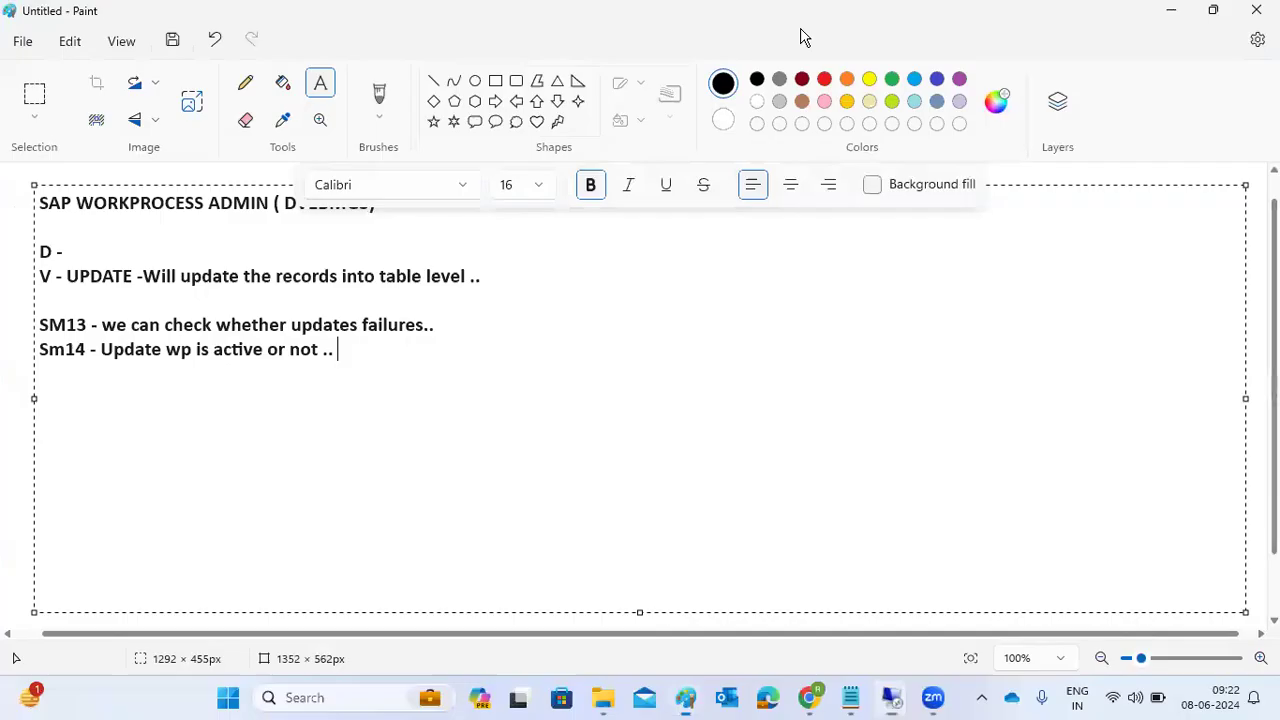
On the SAP remote desktop, leave user maintenance in the NW1 session for SAP Easy Access and return to the Paint notes
mouse_move(843, 690)
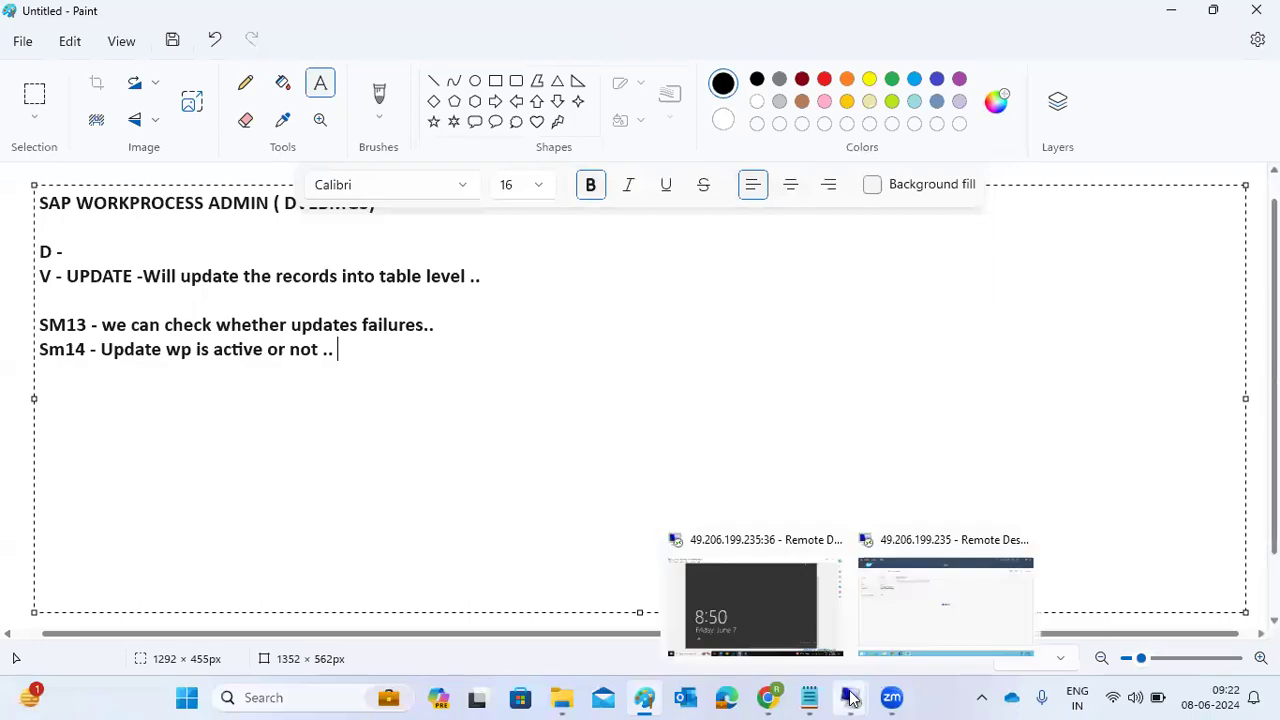
click(930, 600)
mouse_move(365, 702)
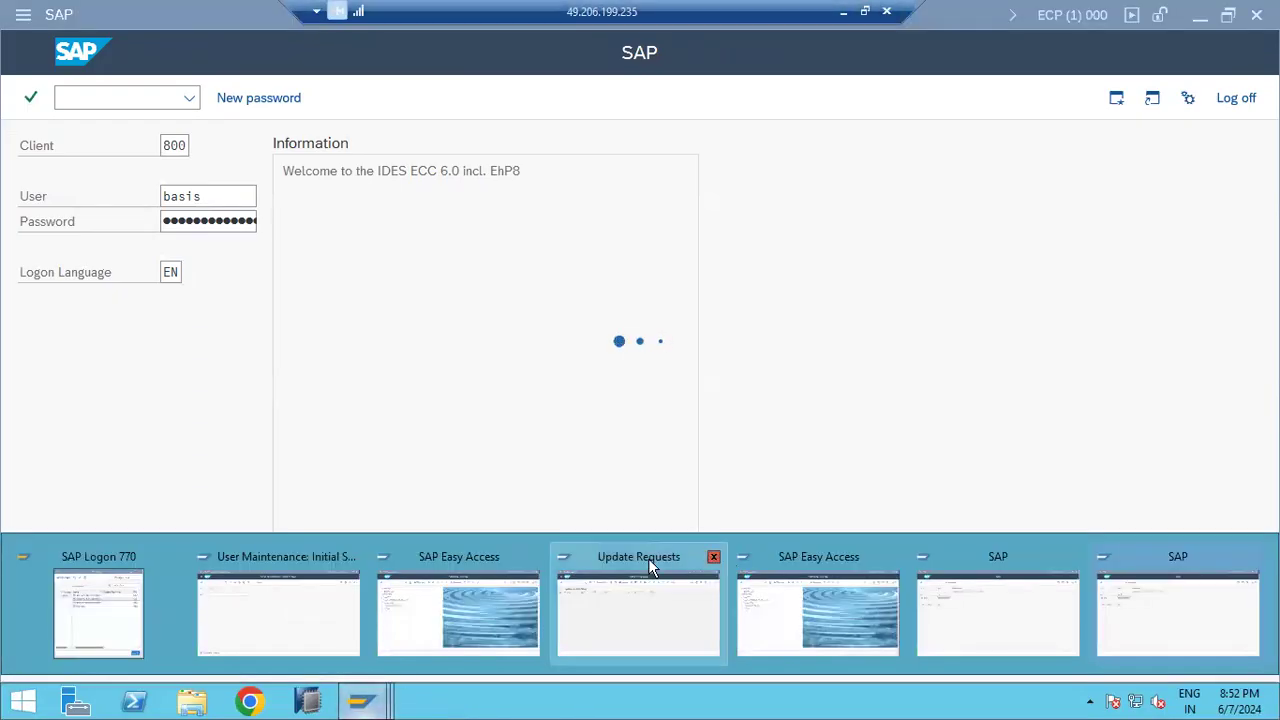
click(318, 627)
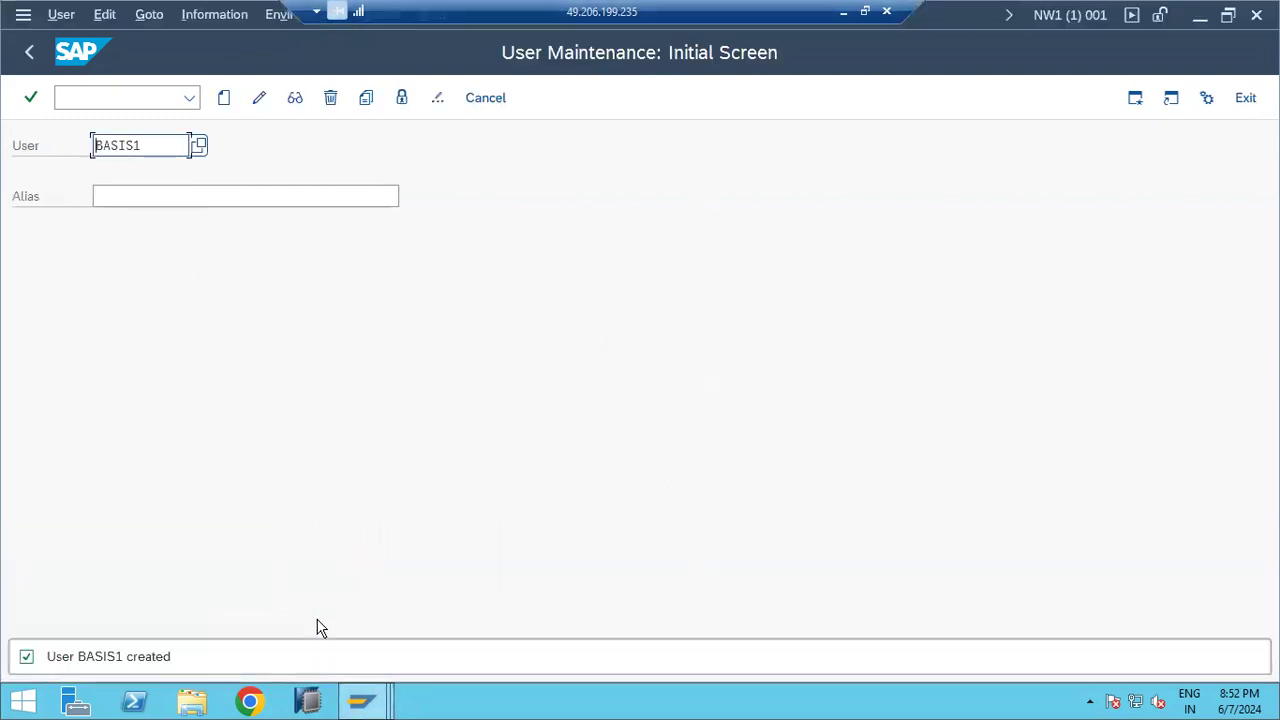
click(124, 96)
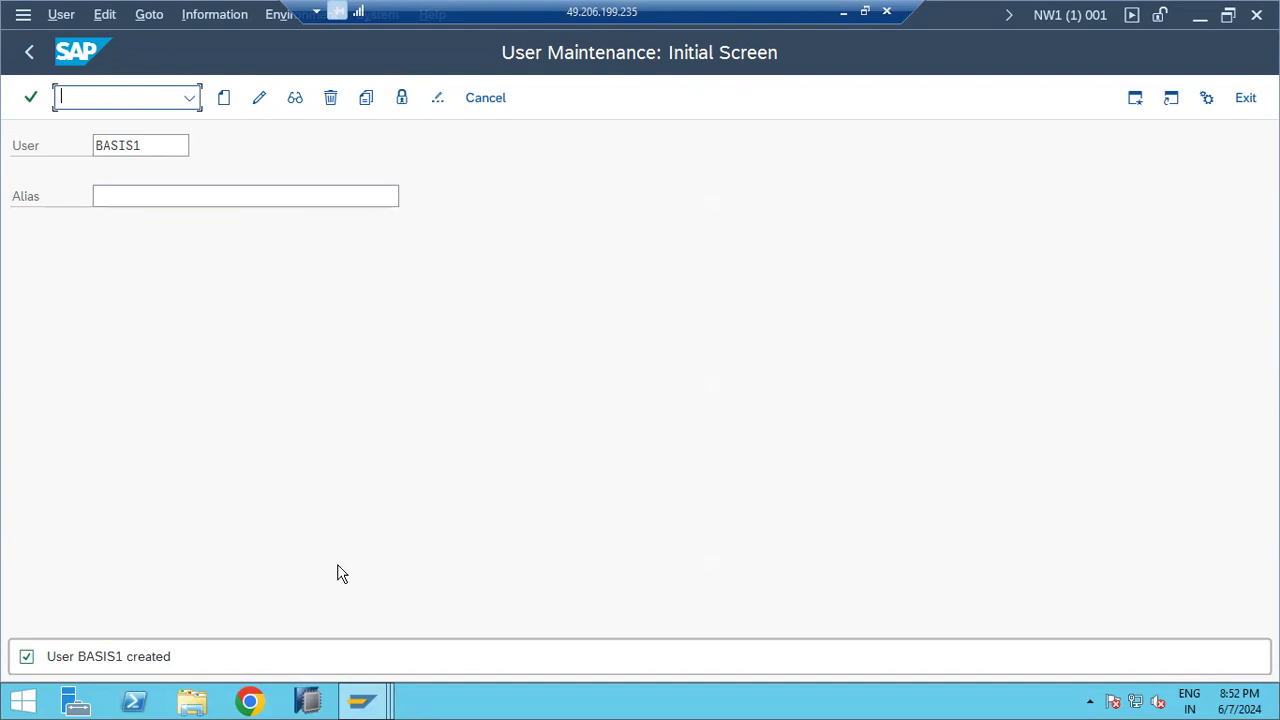
click(360, 703)
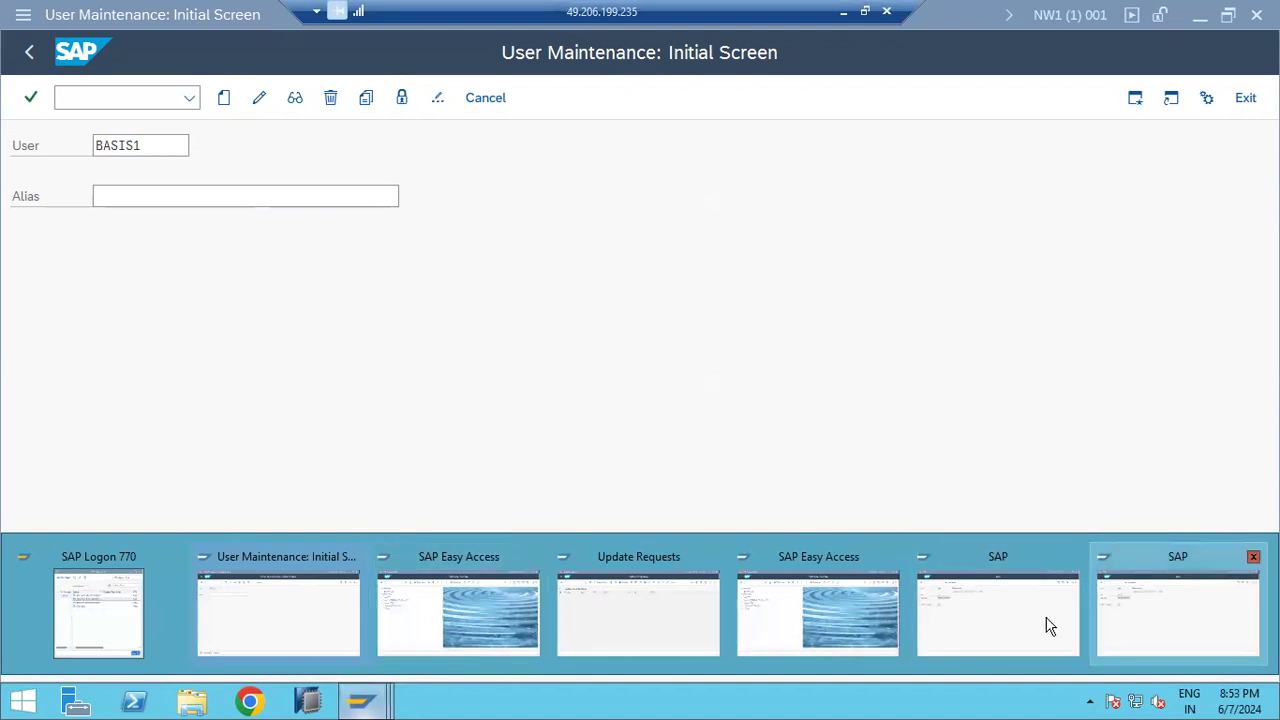
click(243, 608)
click(29, 57)
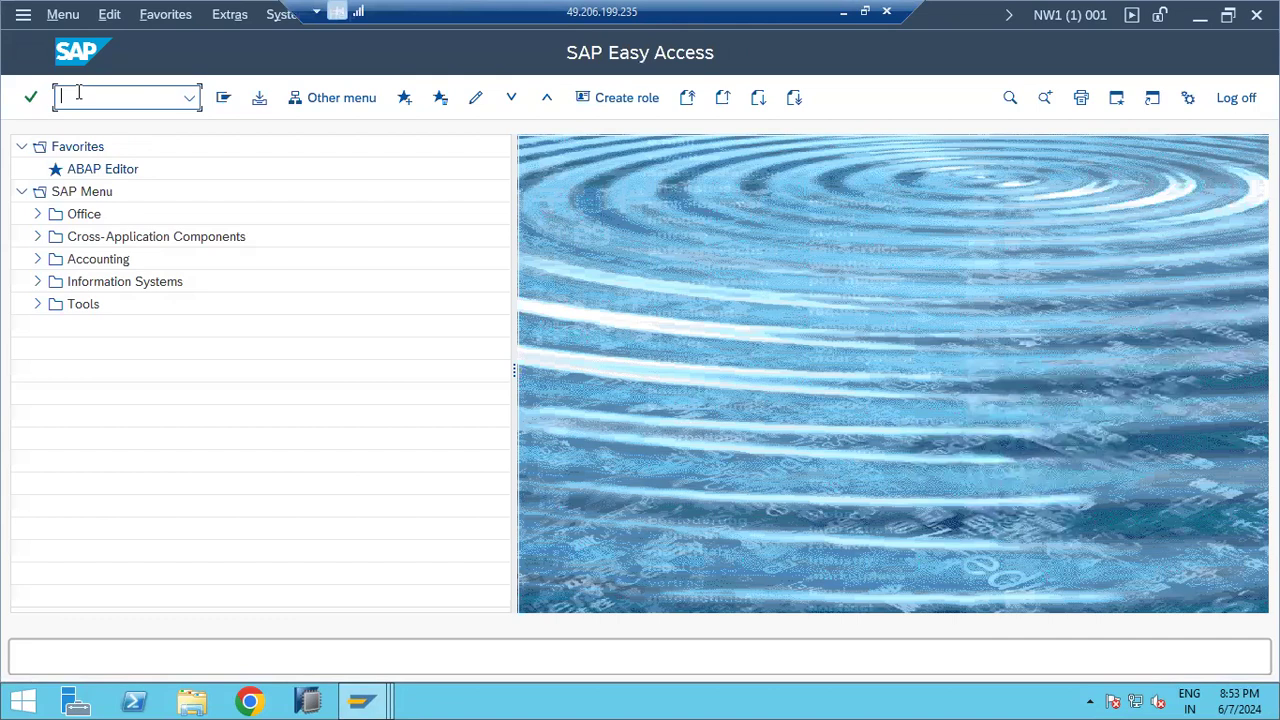
text(s)
click(843, 12)
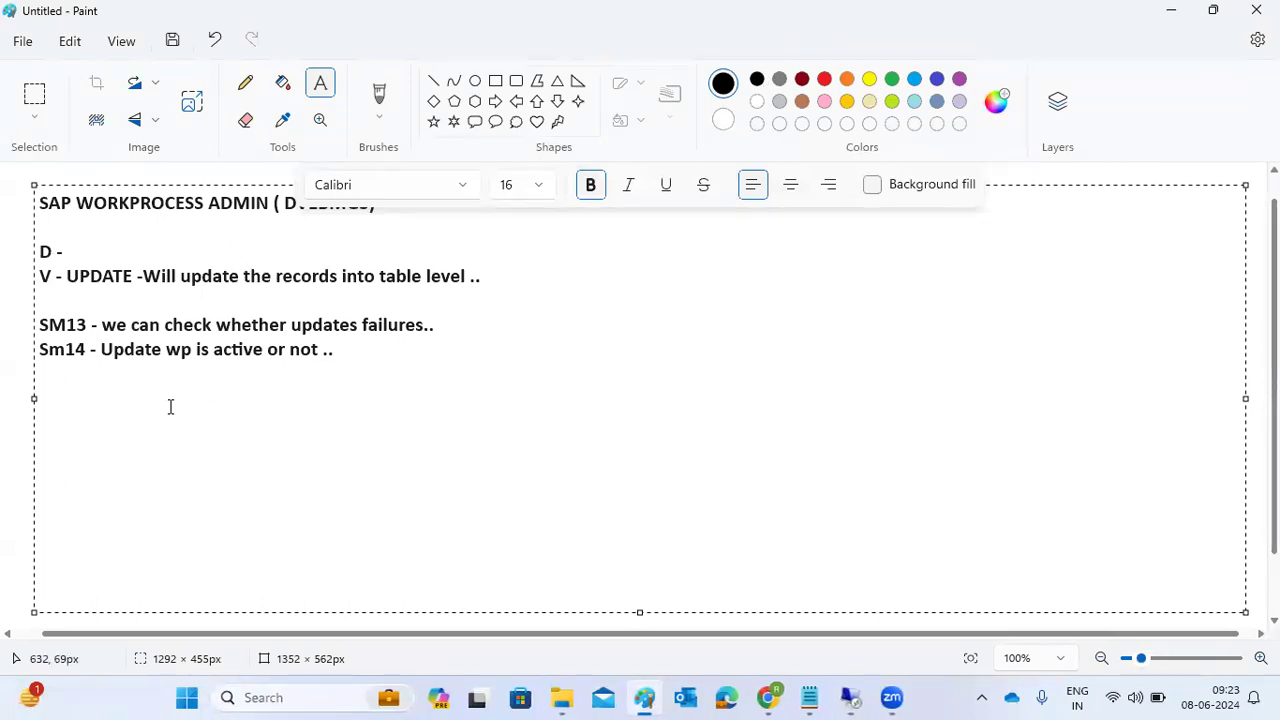
Add a text box of about 725 × 382 px beside the notes with the lines "St22 - ABAP runtime errors" and "SM21 - System logs"
click(23, 382)
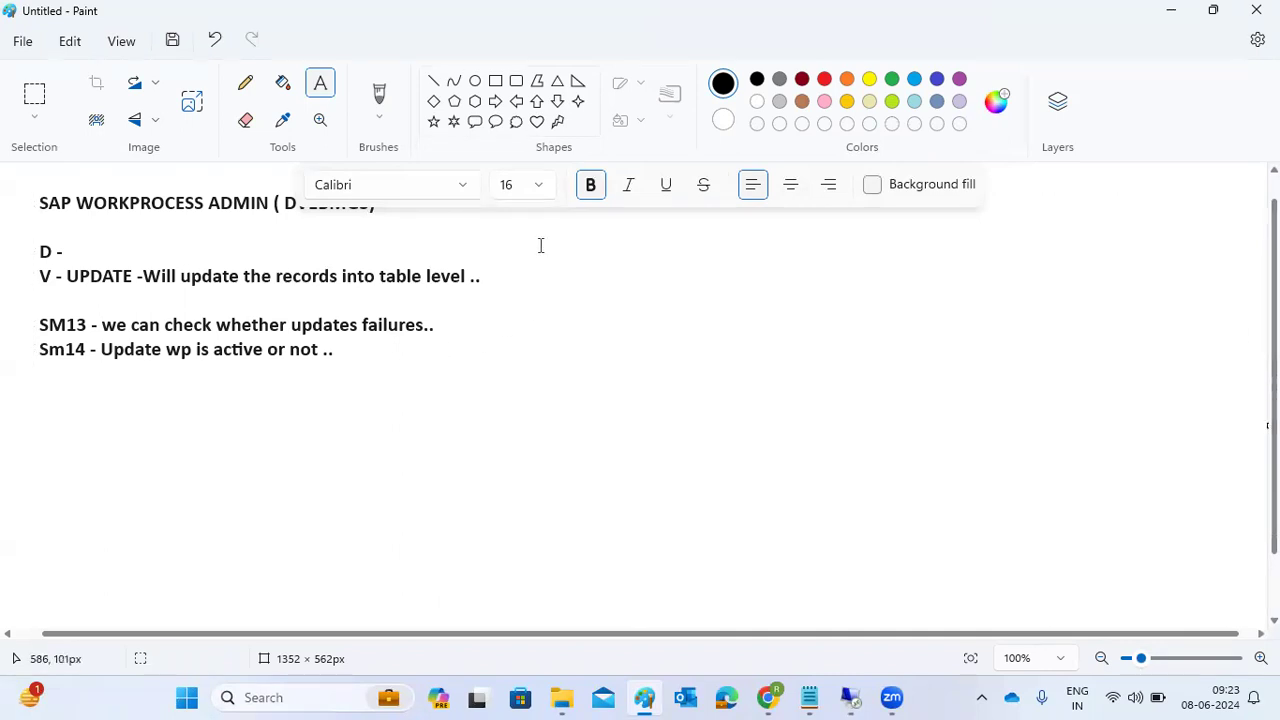
drag(532, 225, 697, 420)
drag(986, 515, 1213, 585)
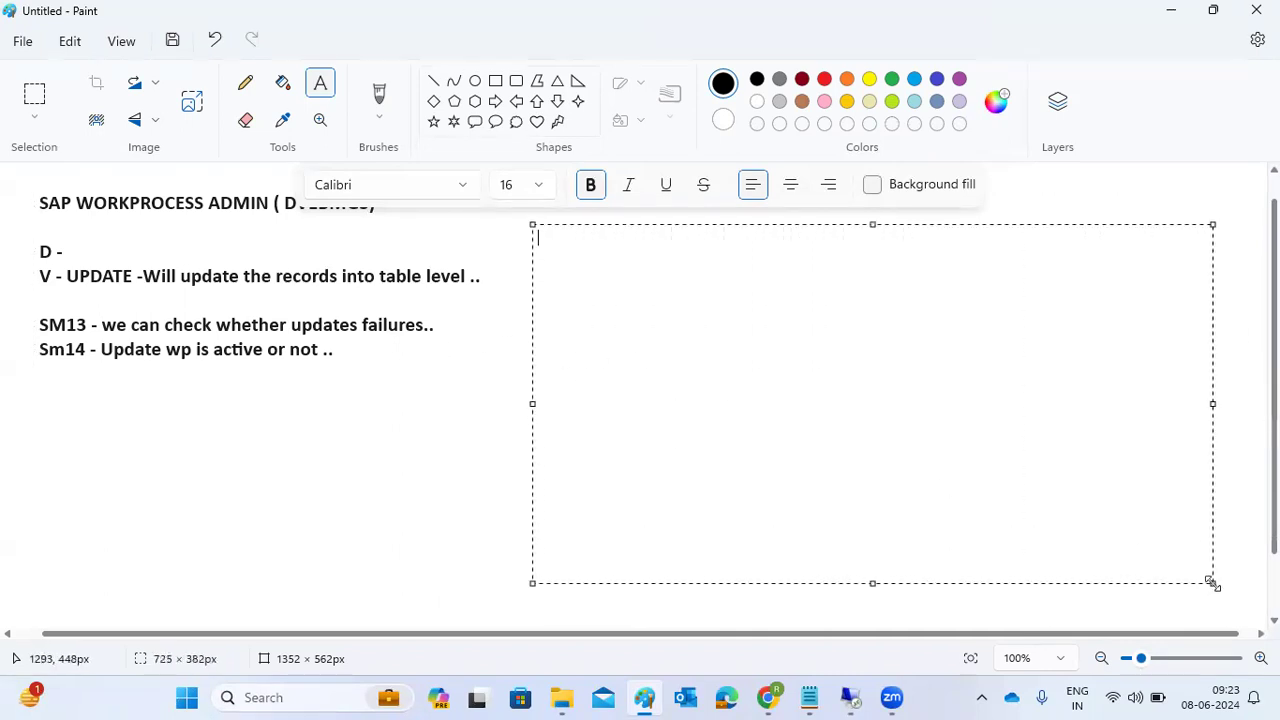
text(St22 )
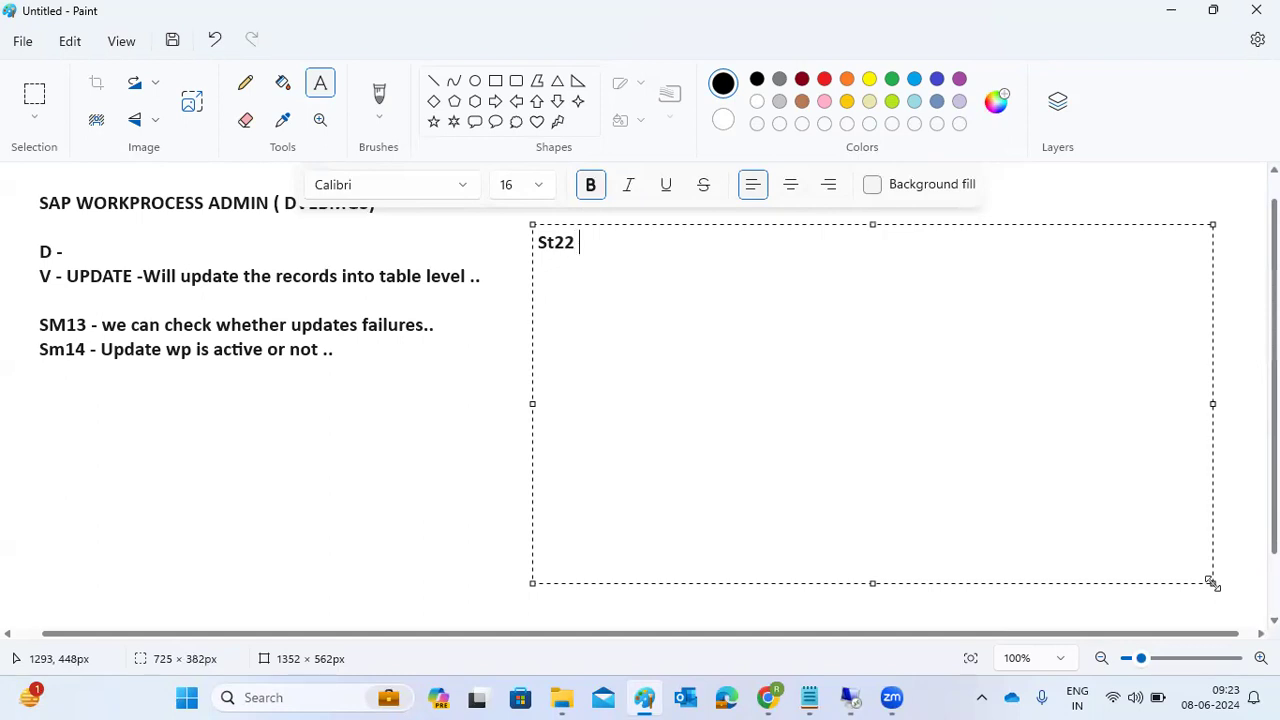
text(- ABAP runtime errors)
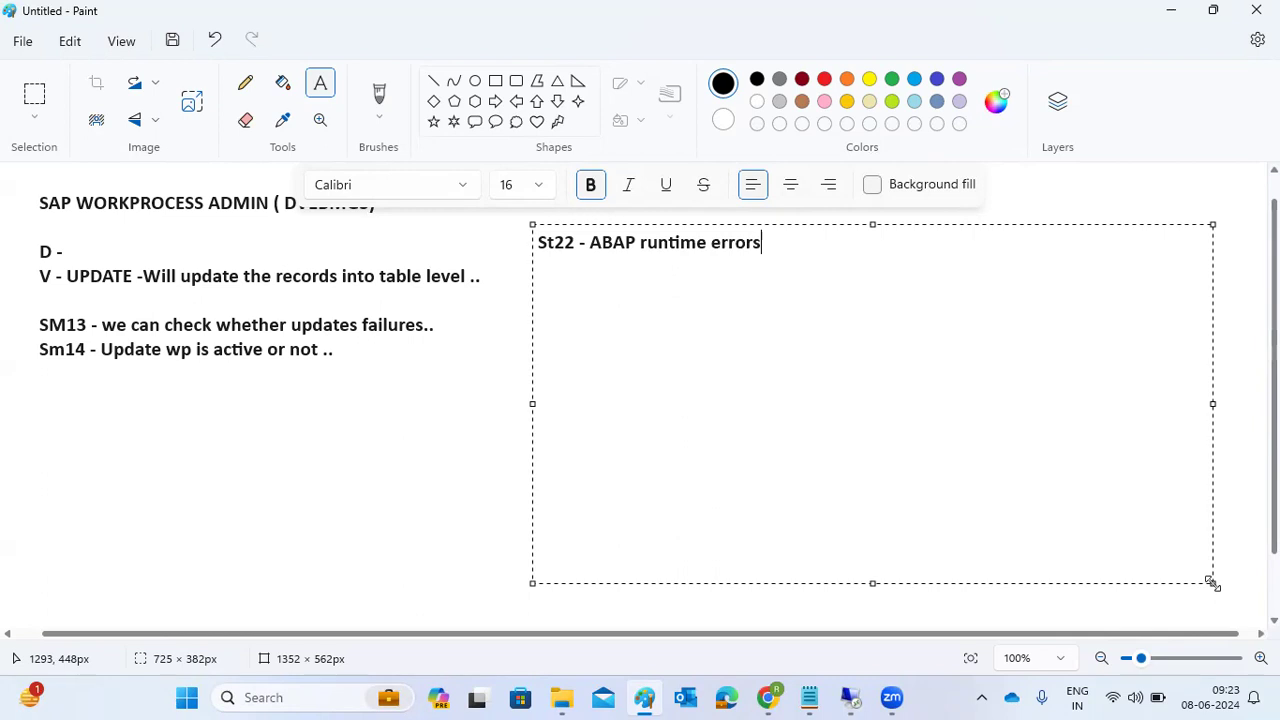
key(Return)
text(SM21 - System )
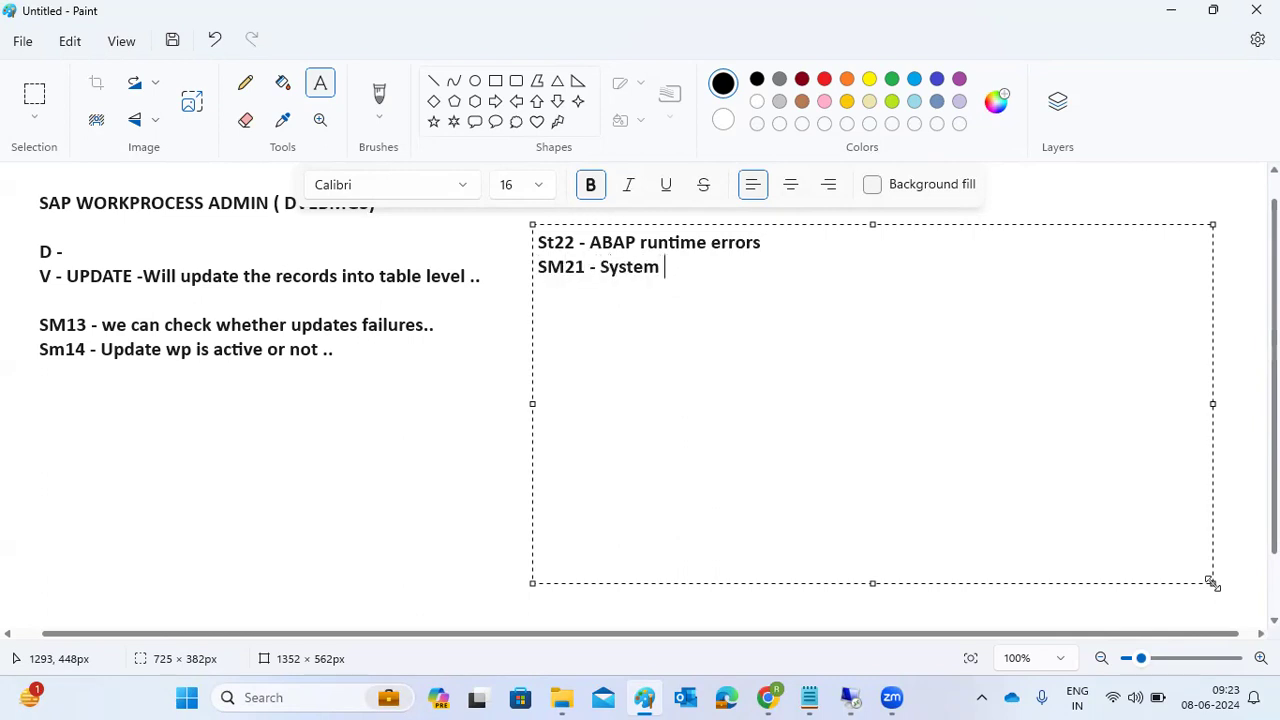
text(logs)
key(Return)
Add the lines "SM04 - Local logged on users list" and "AL08 - Global logged on users list" to the new text box
text(SM04 - )
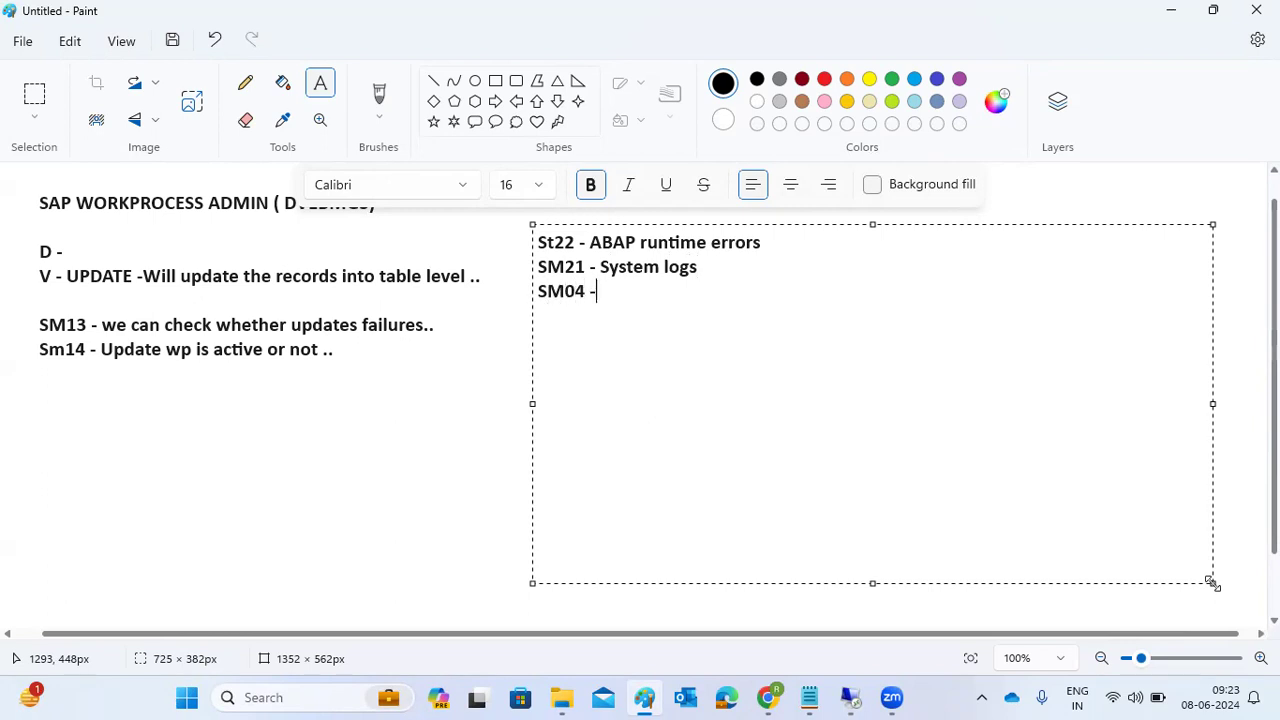
text(Local logge)
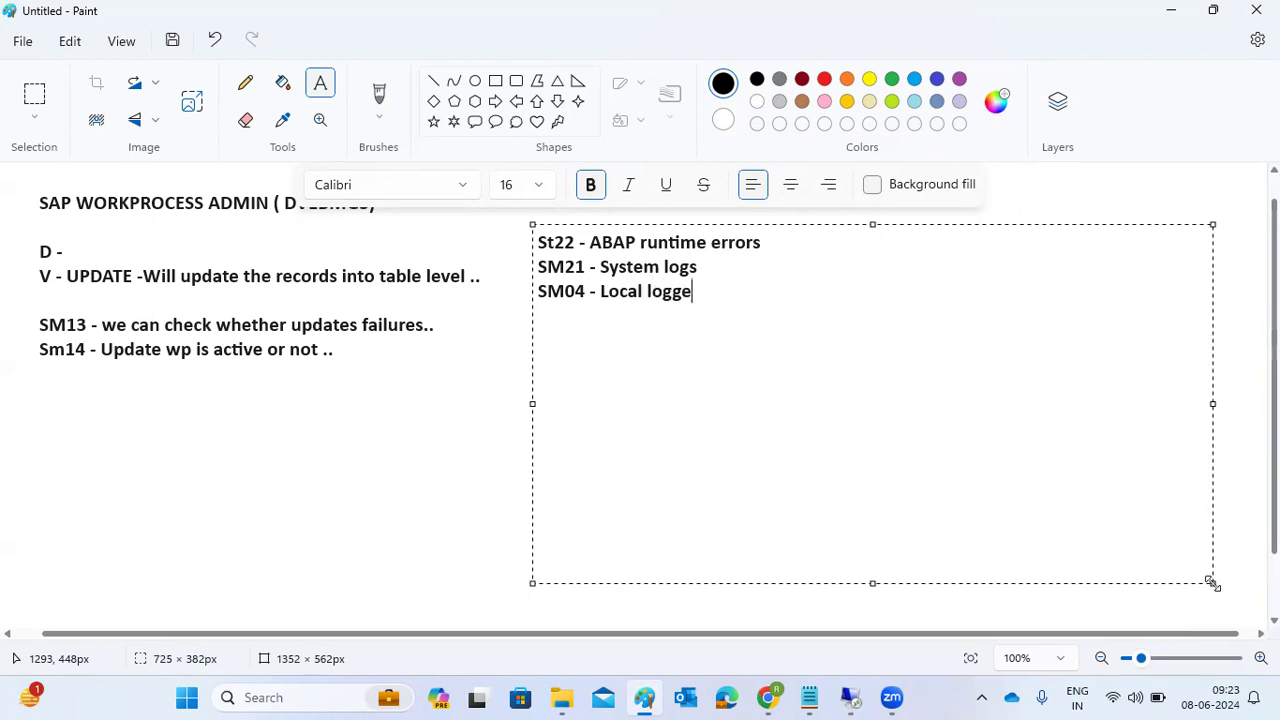
text(d in)
key(BackSpace)
key(BackSpace)
text(on users )
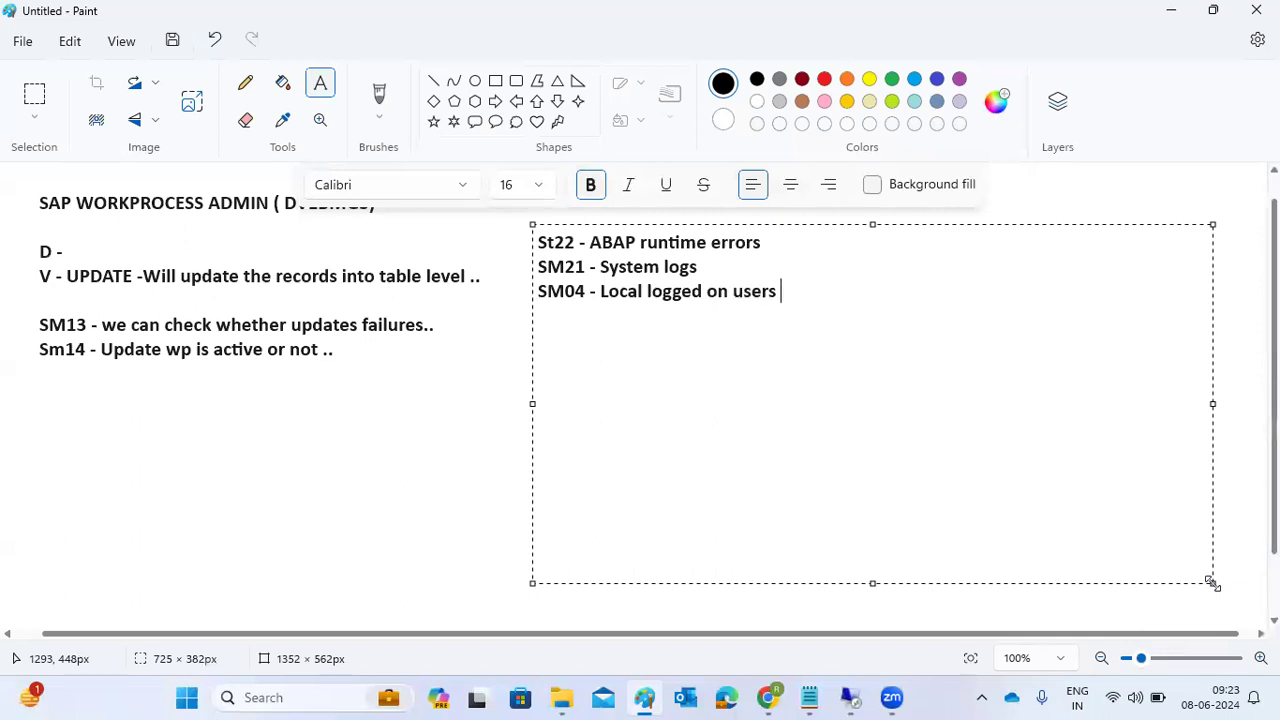
text(list)
key(Return)
text(AL08 - )
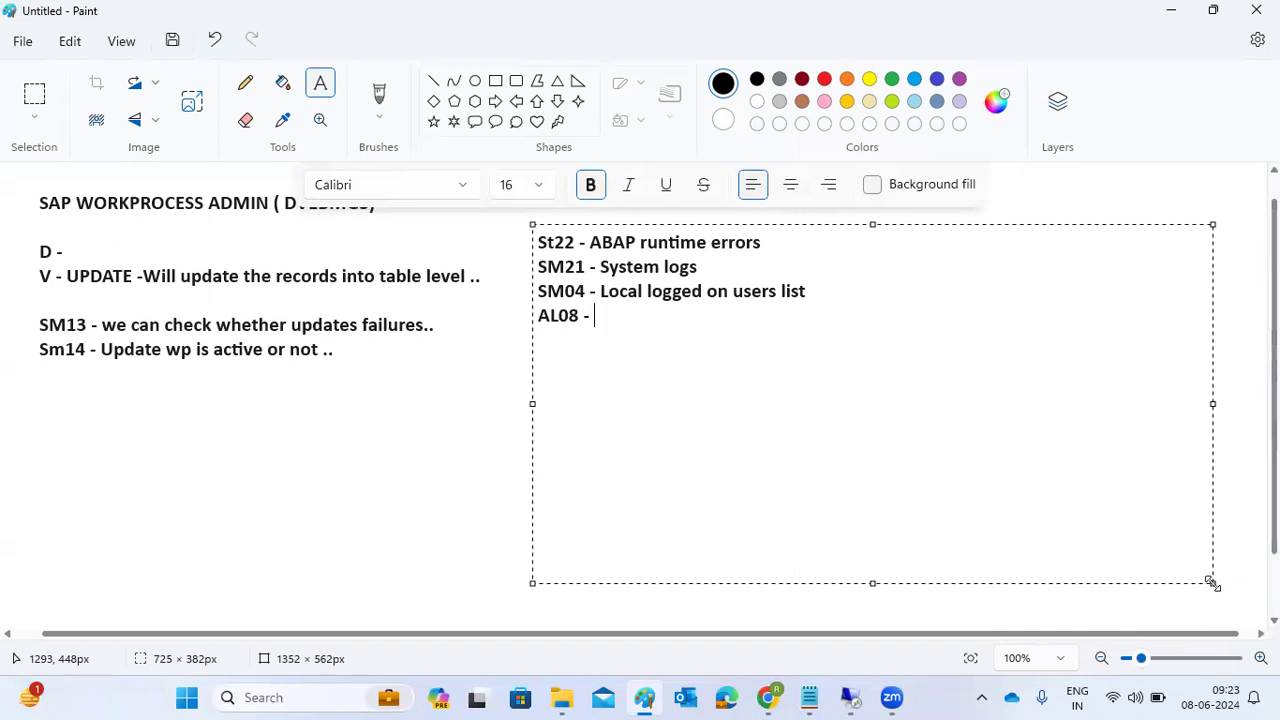
text(Global logged on users list)
key(Return)
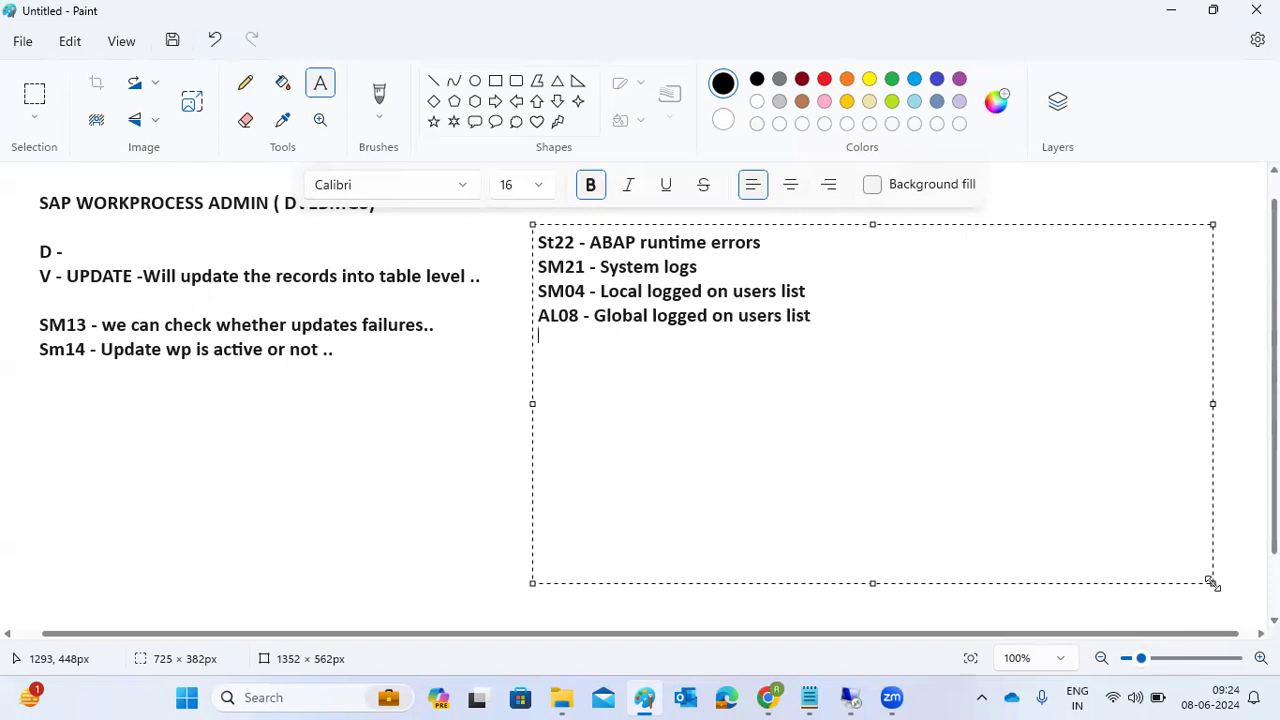
Switch to the SAP remote desktop and run transaction ST22 in the NW1 session
mouse_move(853, 697)
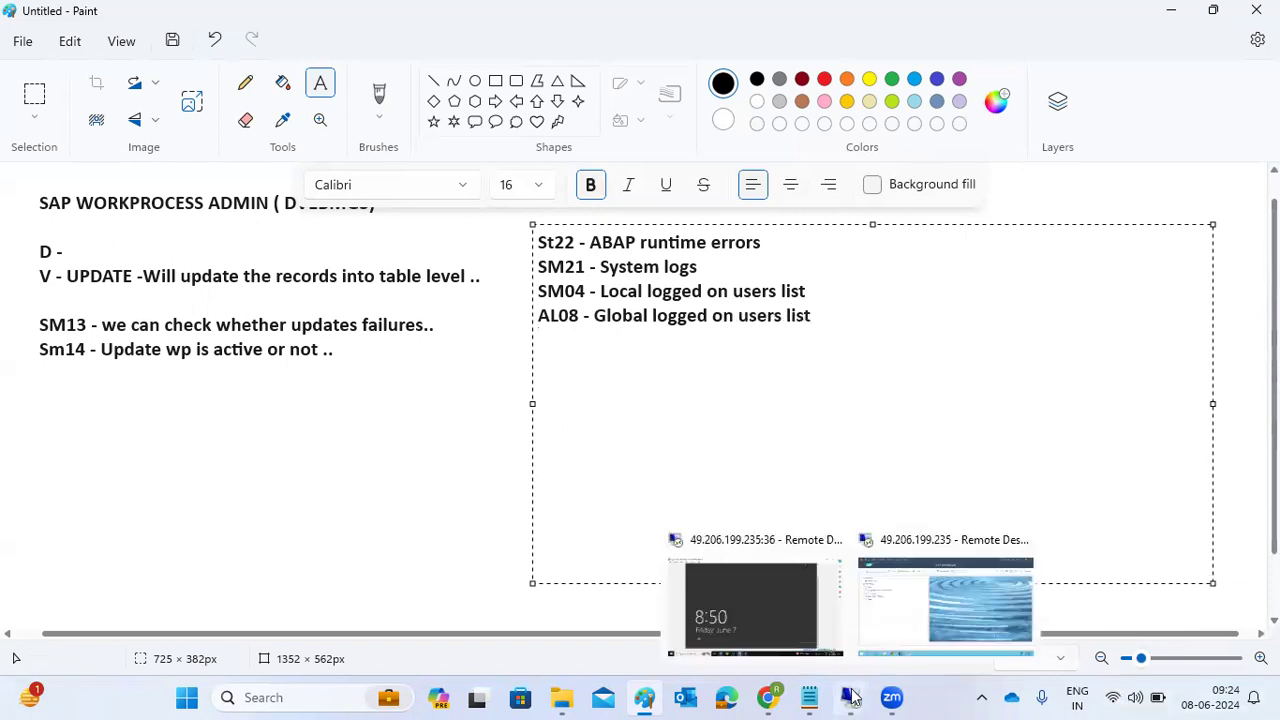
click(918, 604)
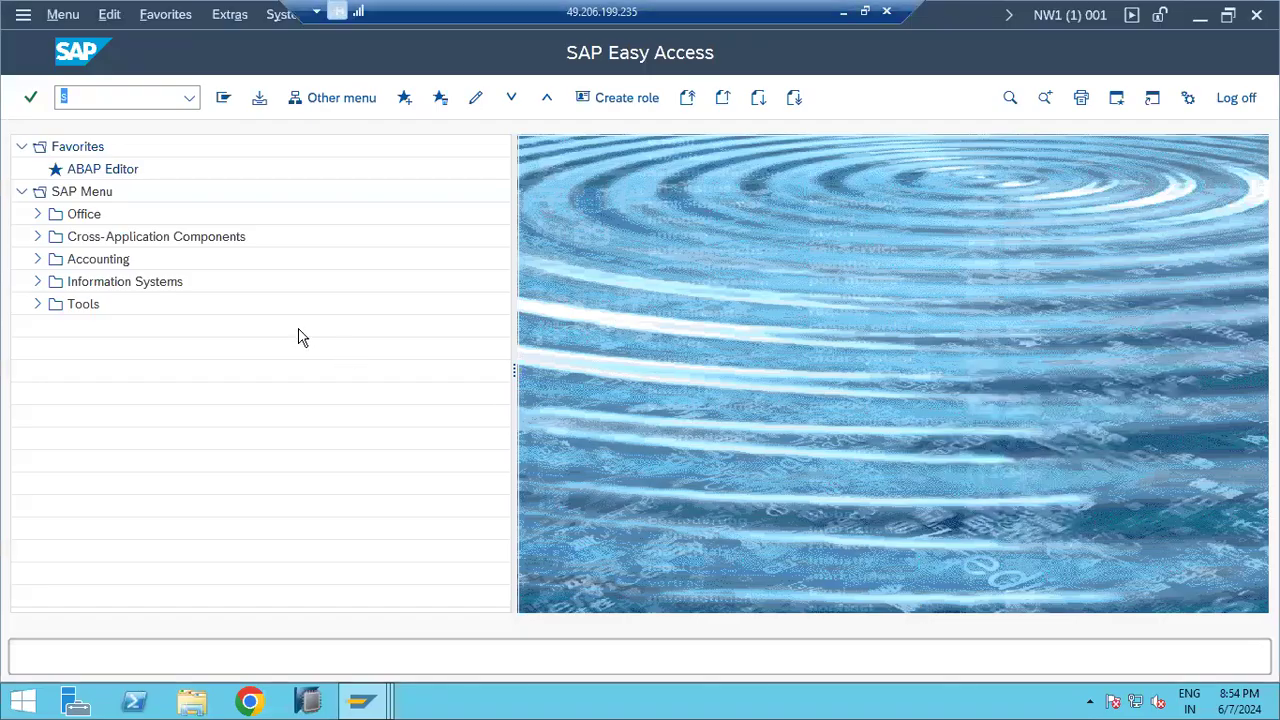
click(99, 98)
key(BackSpace)
text(st22)
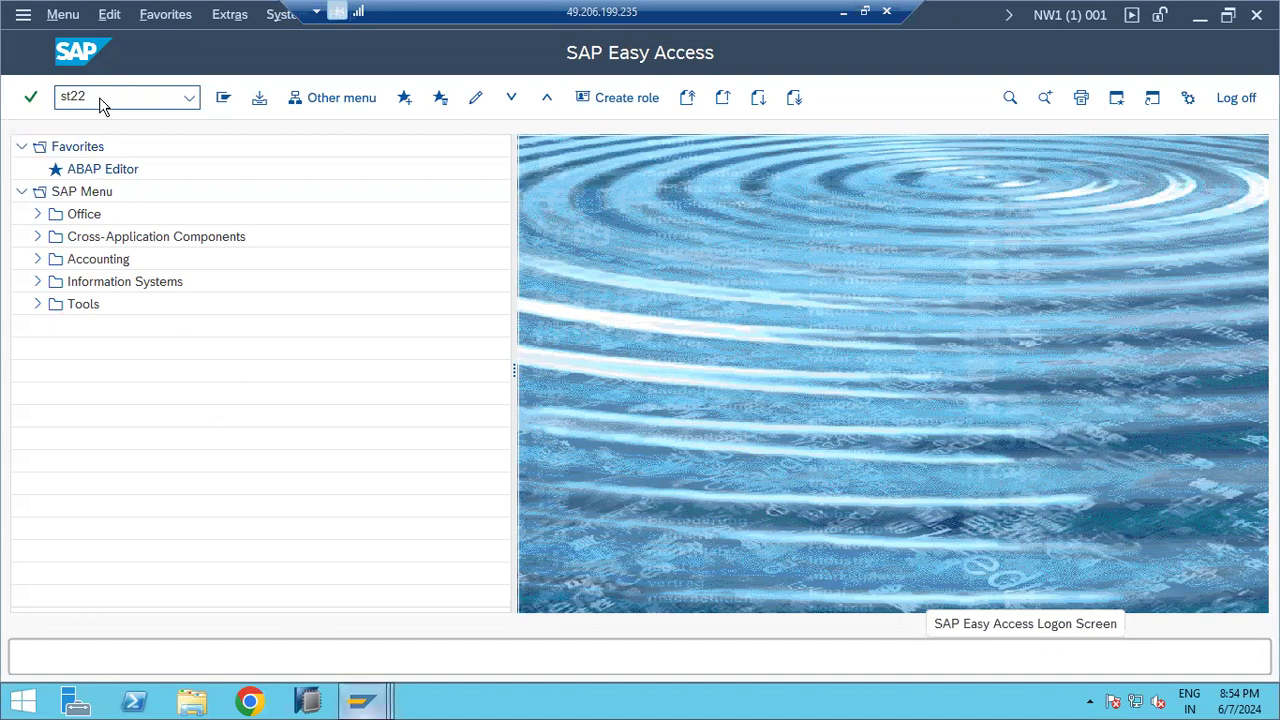
key(Return)
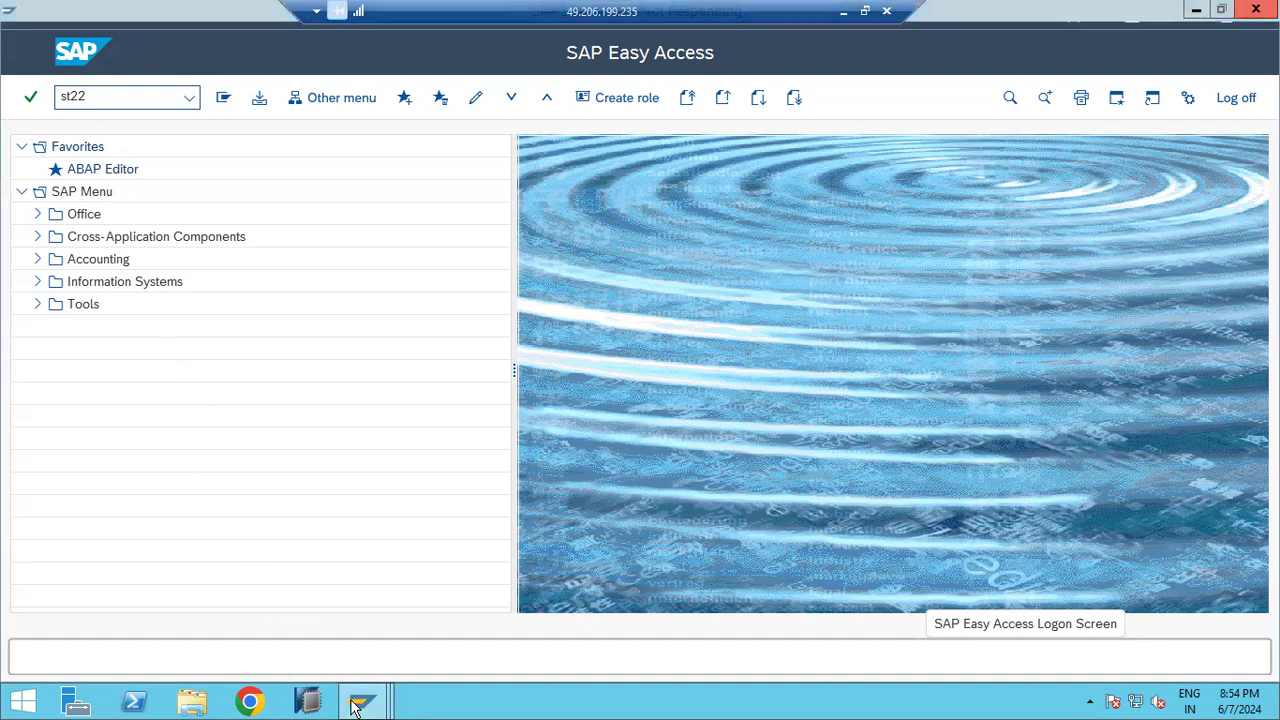
mouse_move(356, 706)
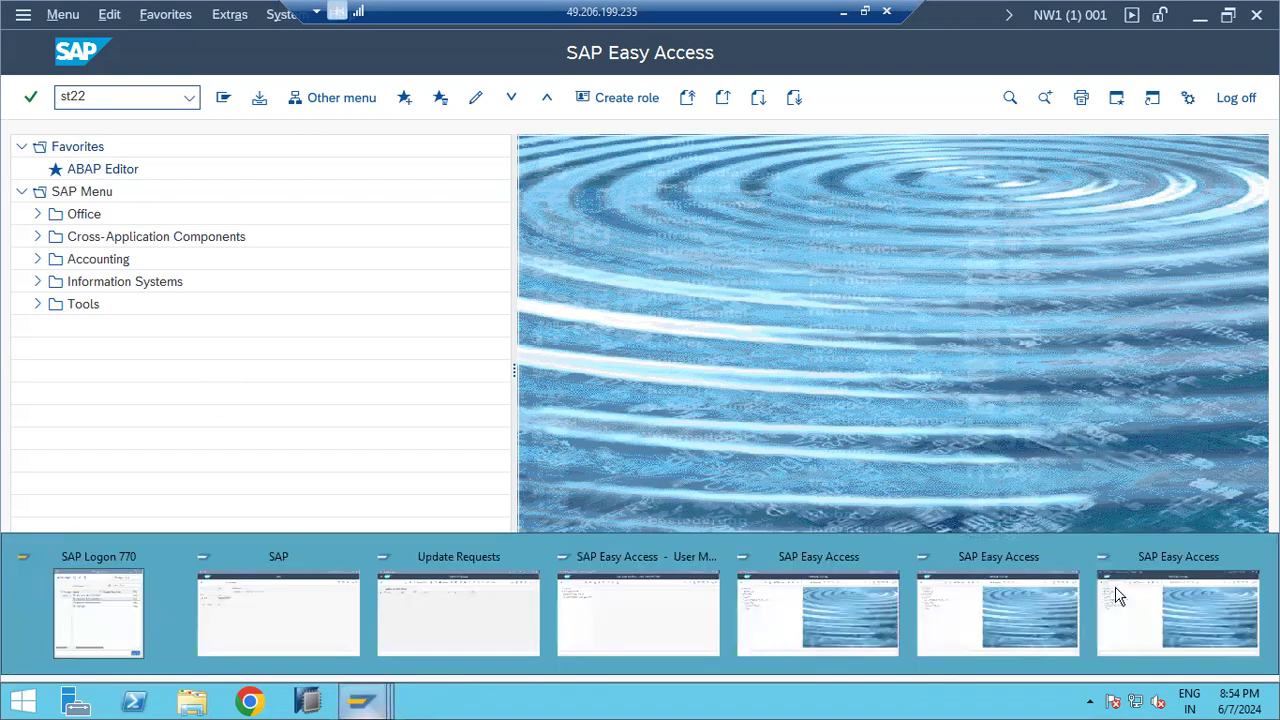
click(1118, 596)
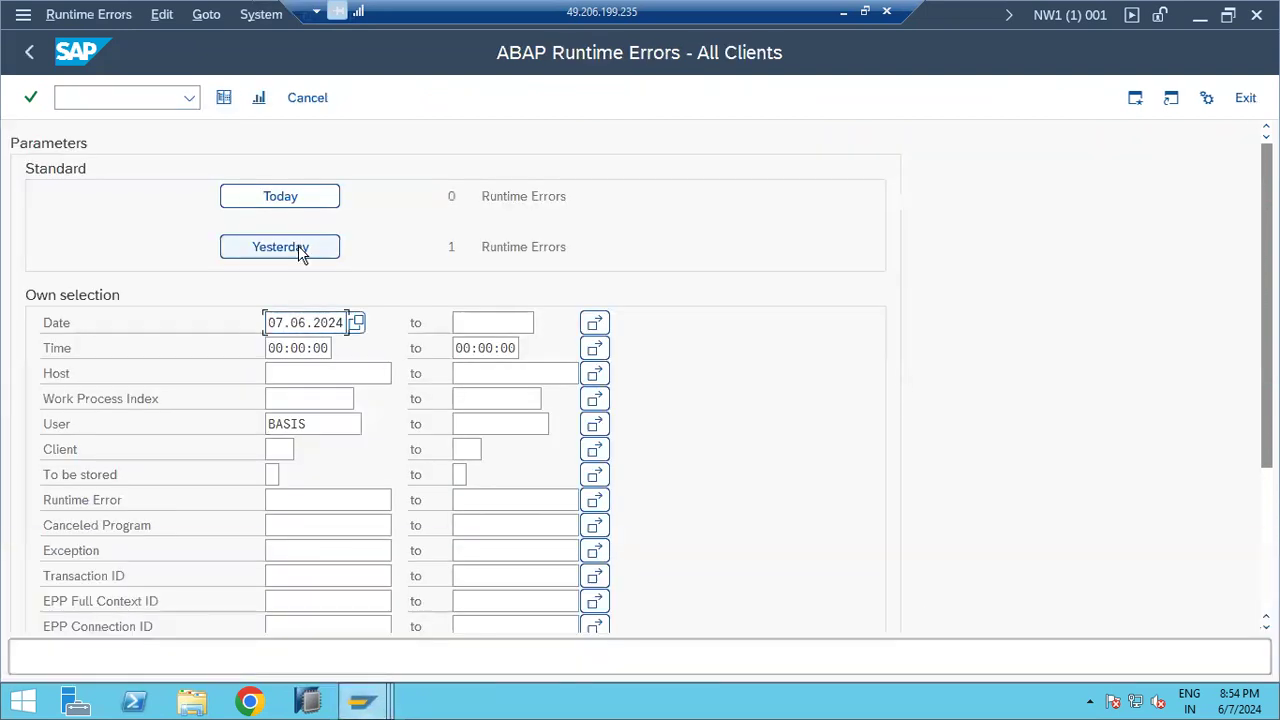
Open yesterday's LOAD_PROGRAM_TABLE_MISMATCH runtime error and read its long text through the error analysis and correction sections
click(298, 247)
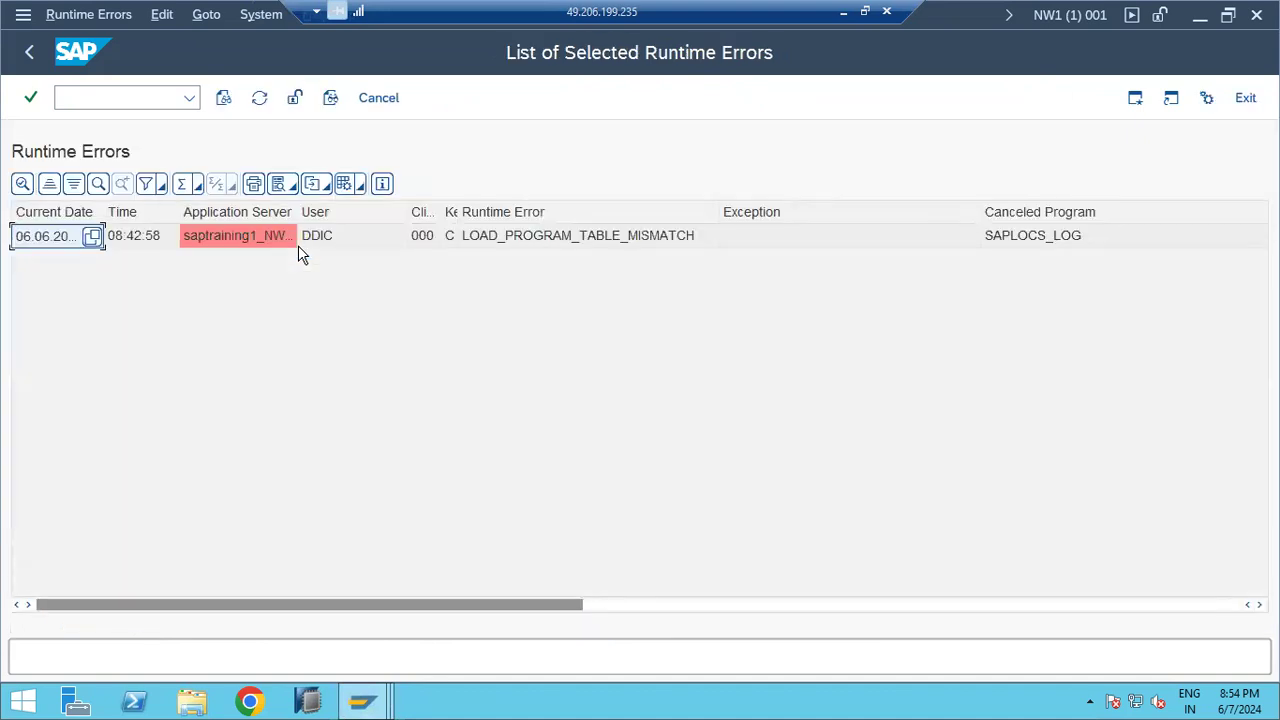
click(496, 241)
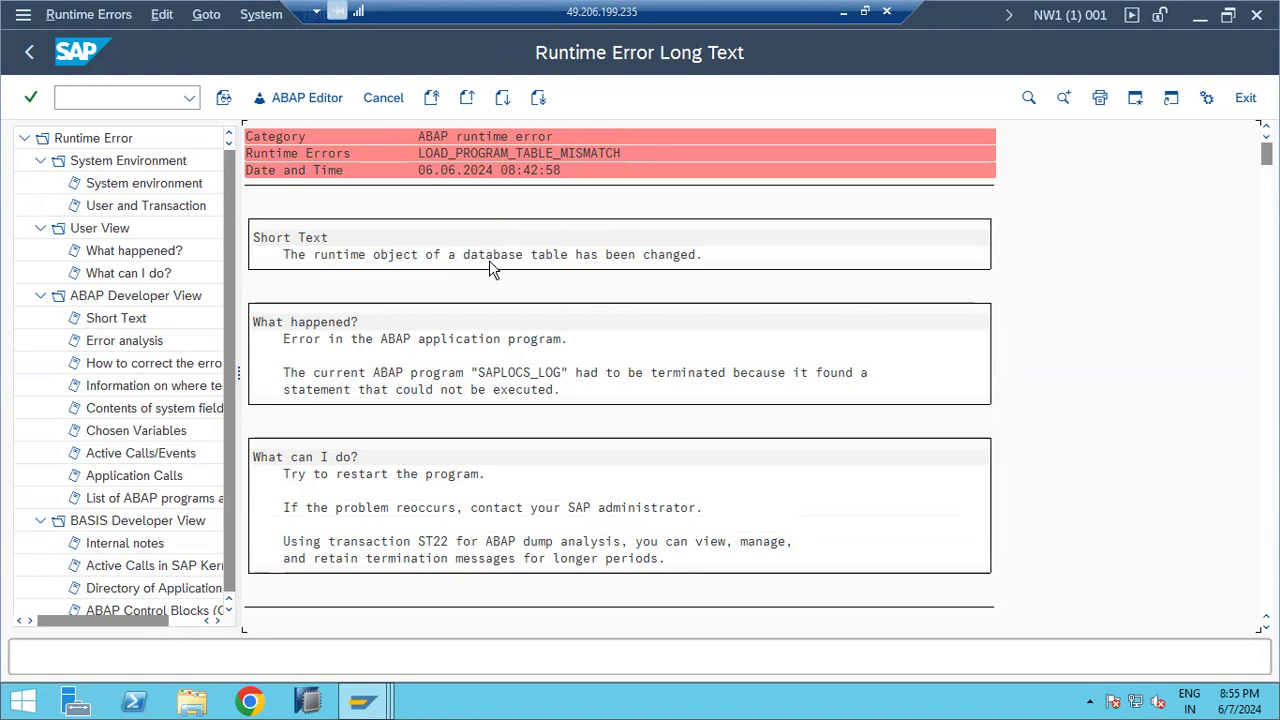
double_click(325, 478)
scroll(340, 475, down, 3)
scroll(340, 475, down, 3)
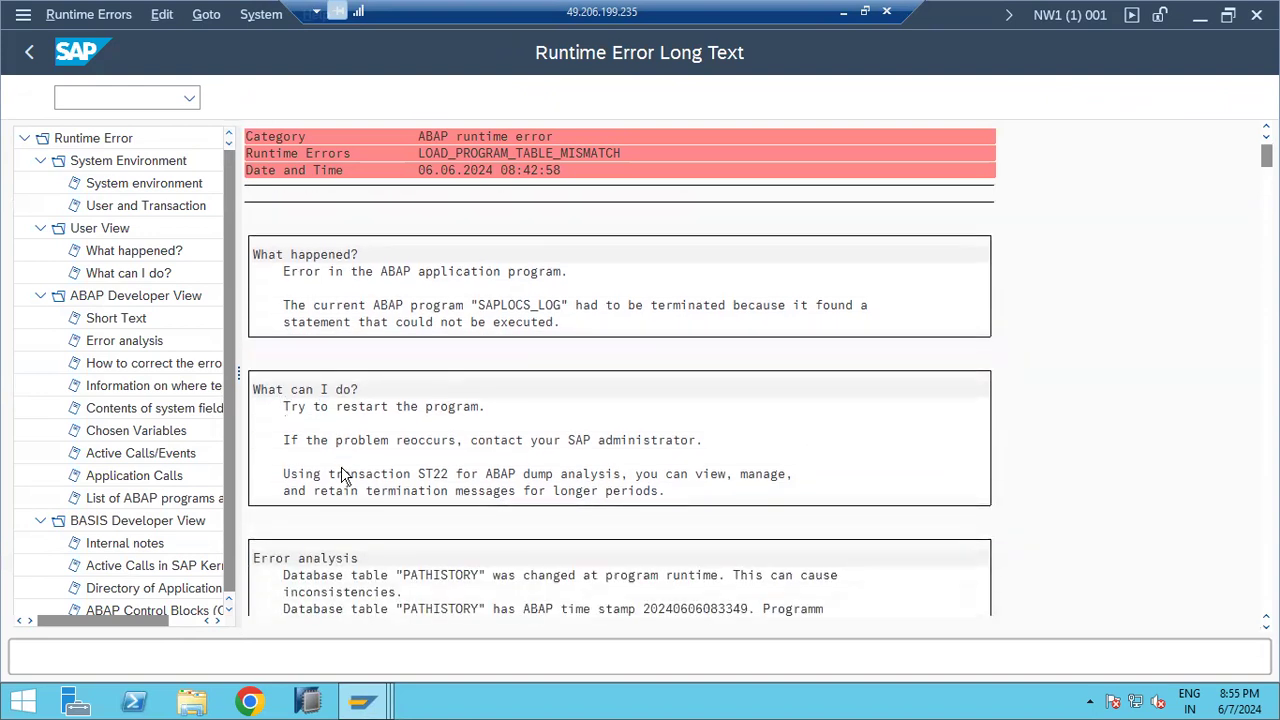
scroll(340, 475, down, 4)
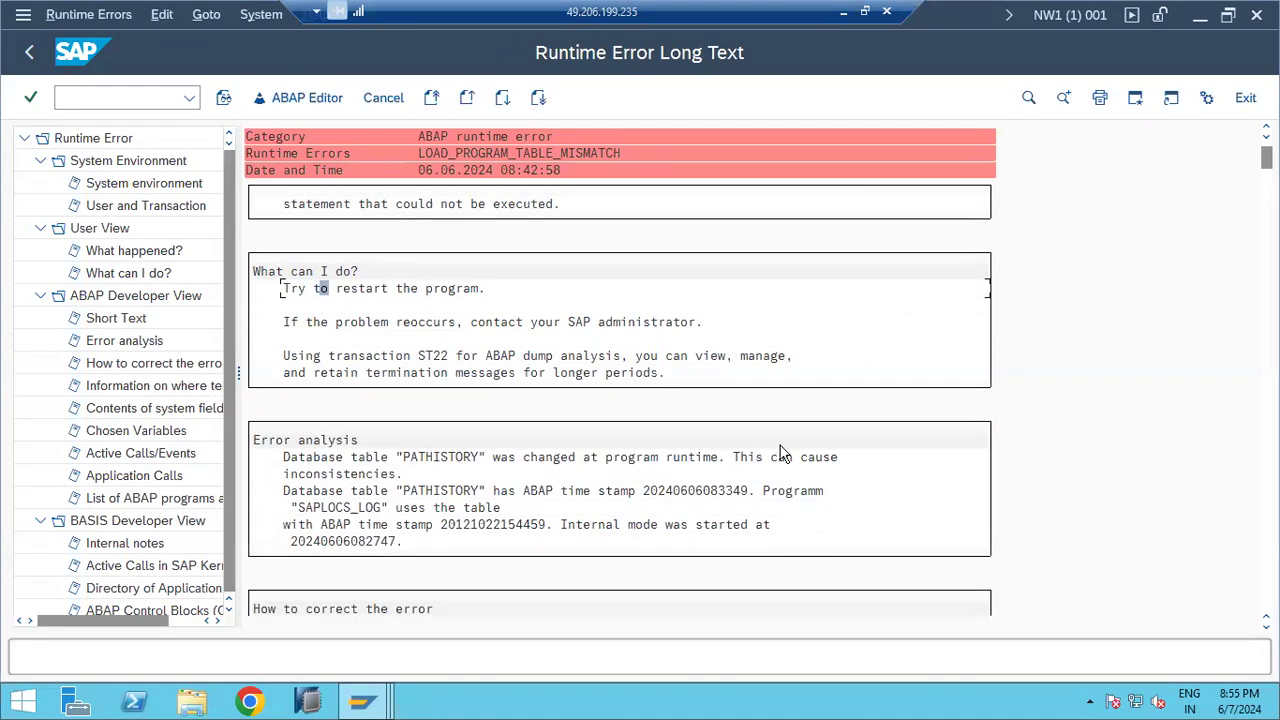
click(678, 494)
scroll(465, 515, down, 5)
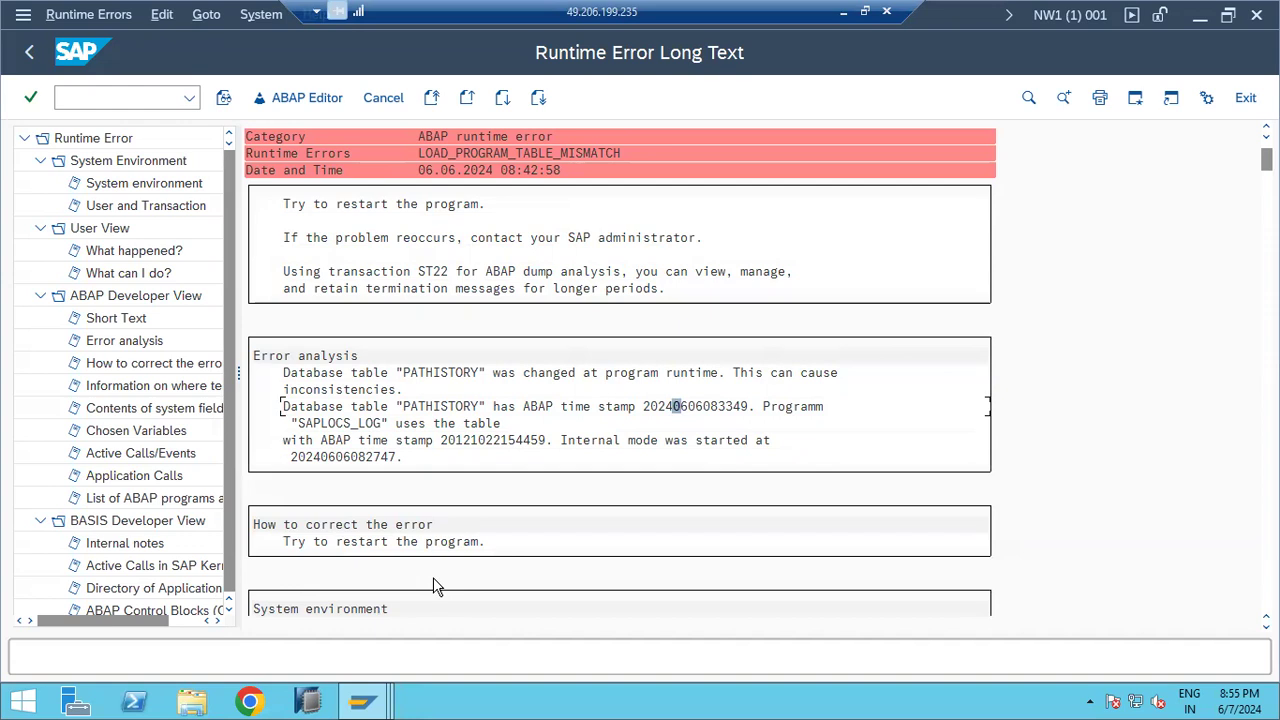
Read the dump's error analysis and system environment, and the termination details with the program, job name and job initiator
scroll(433, 585, down, 5)
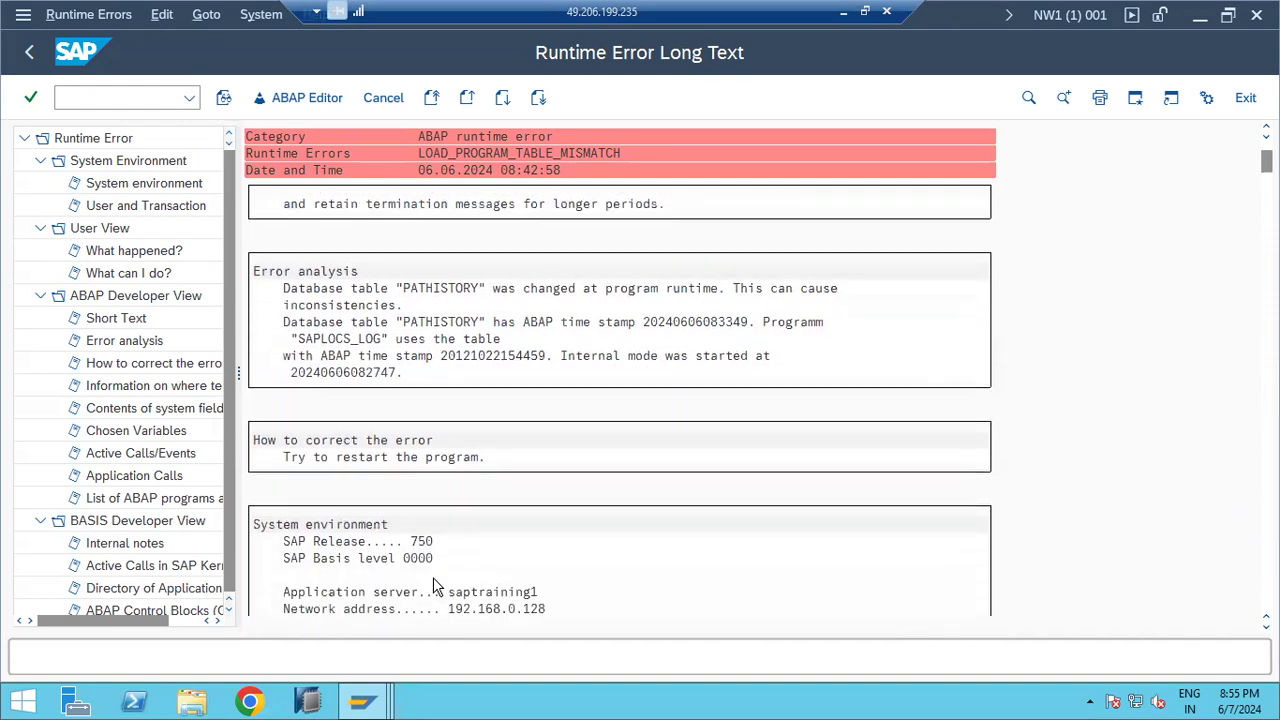
scroll(433, 585, down, 5)
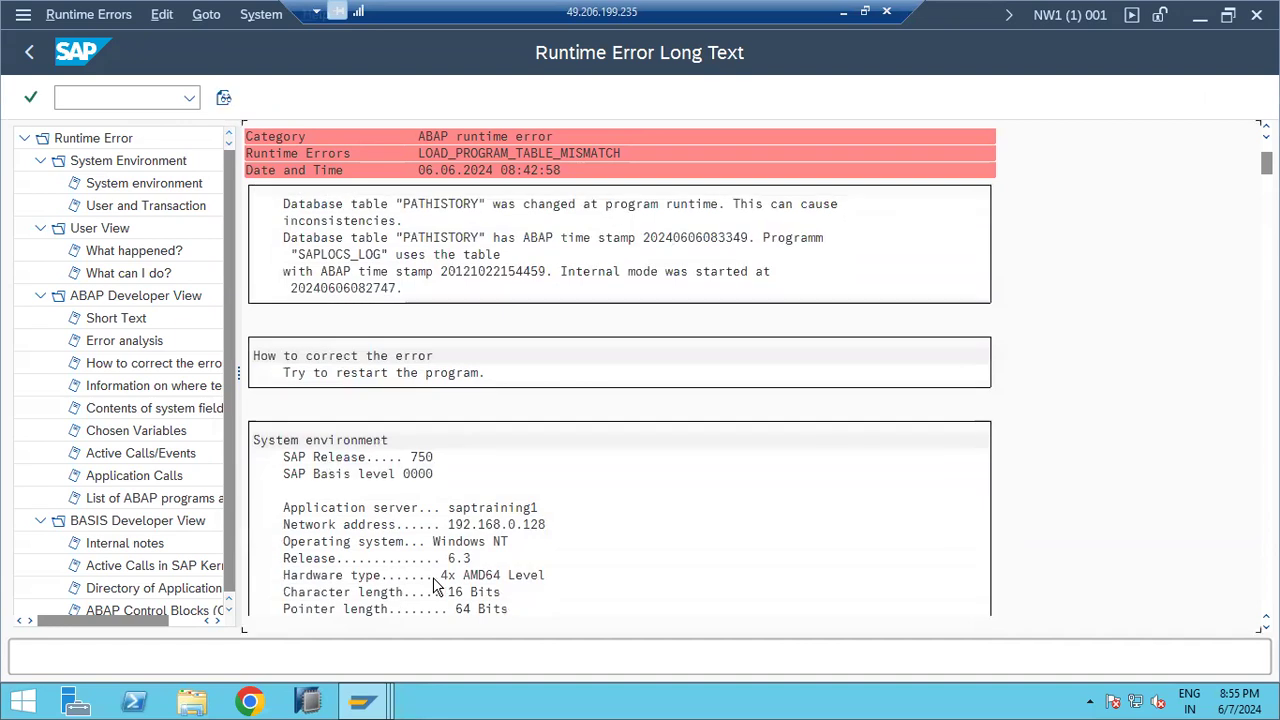
click(152, 387)
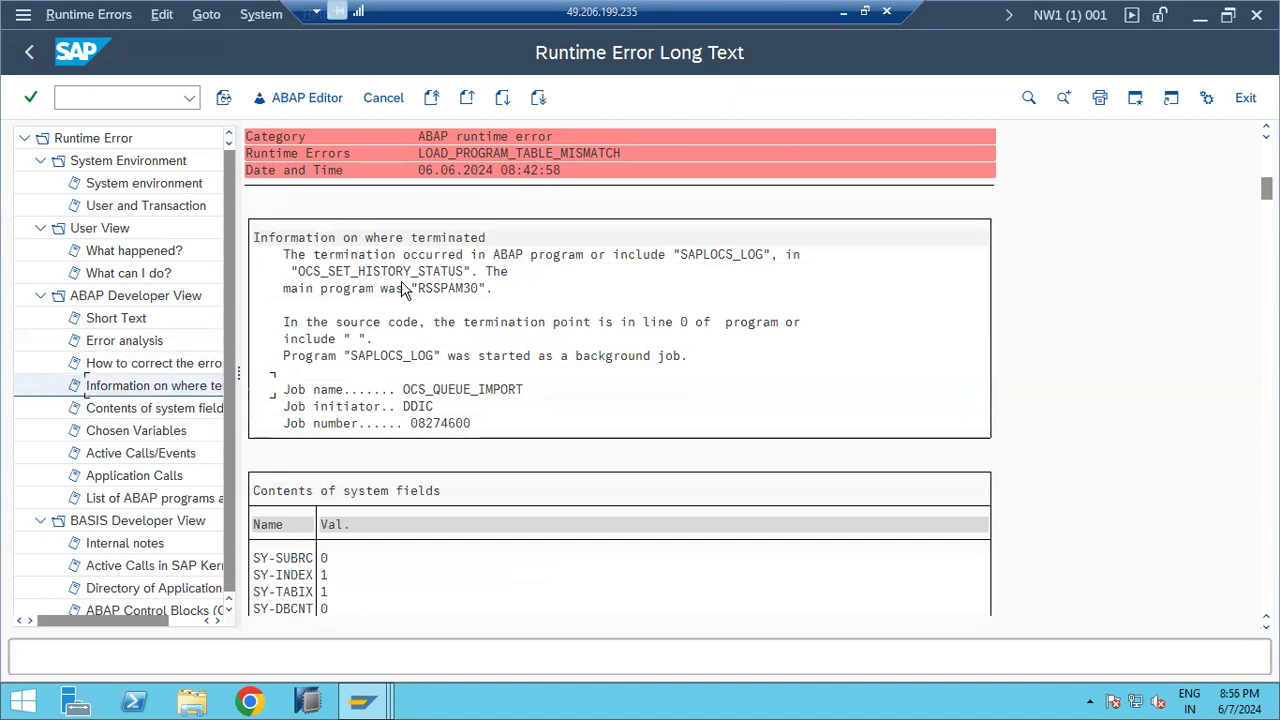
click(562, 256)
click(435, 392)
click(428, 407)
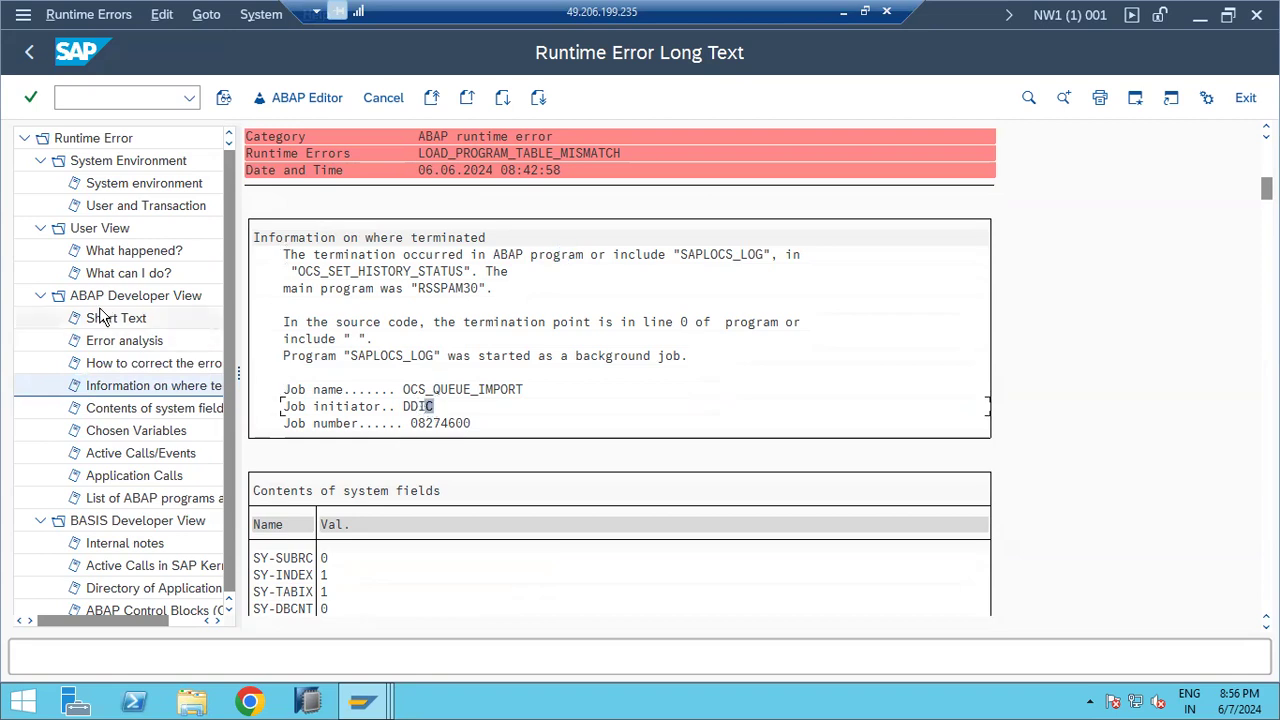
Review the dump's sections on how to correct the error, application calls and internal notes
click(168, 370)
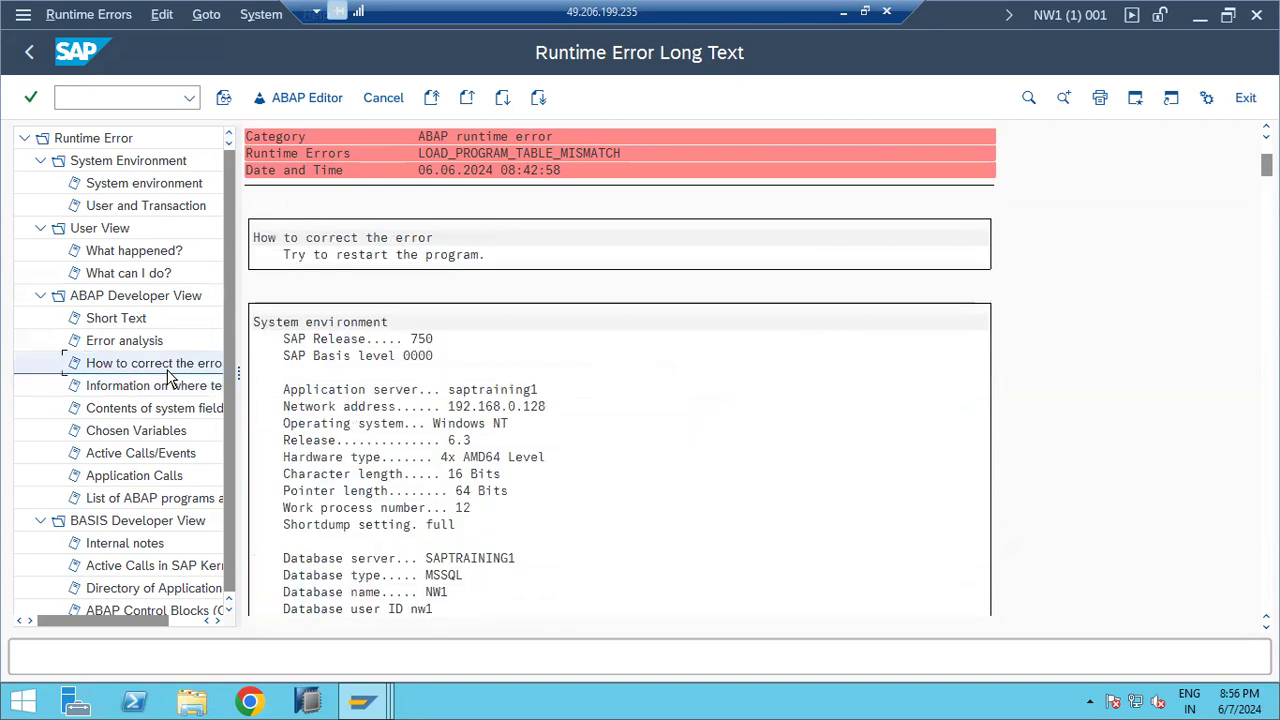
scroll(444, 474, down, 2)
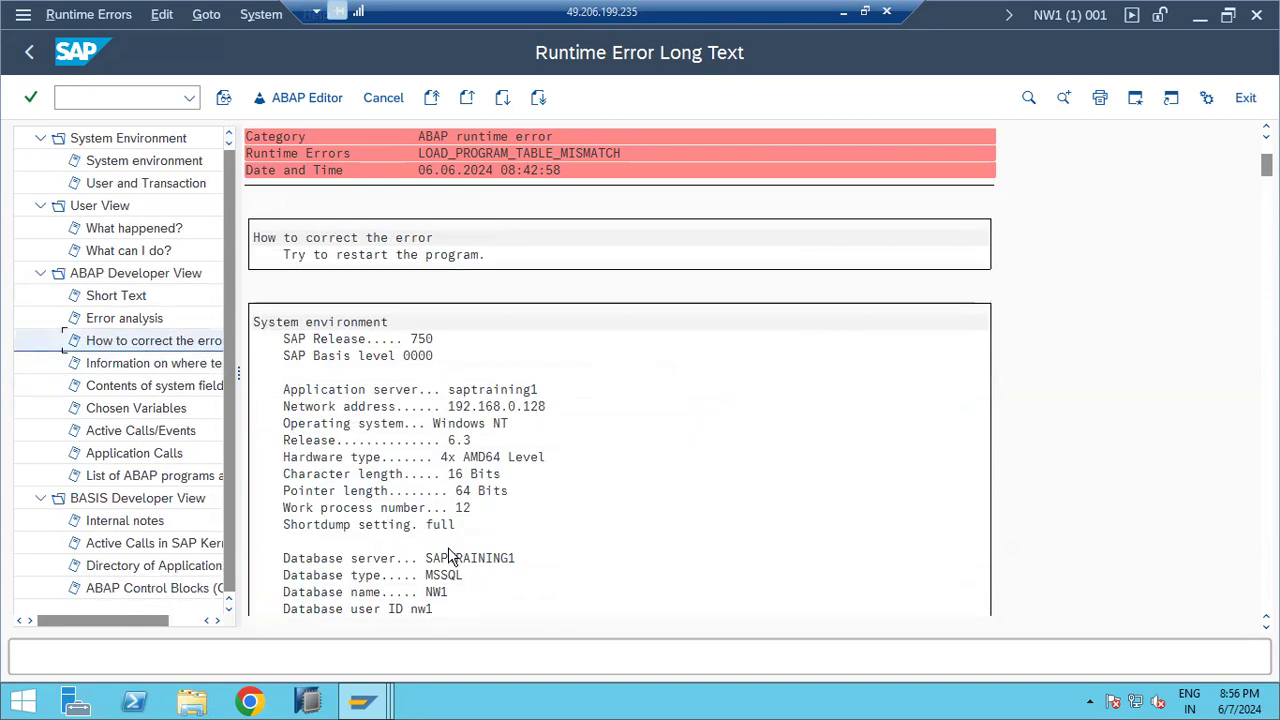
click(146, 458)
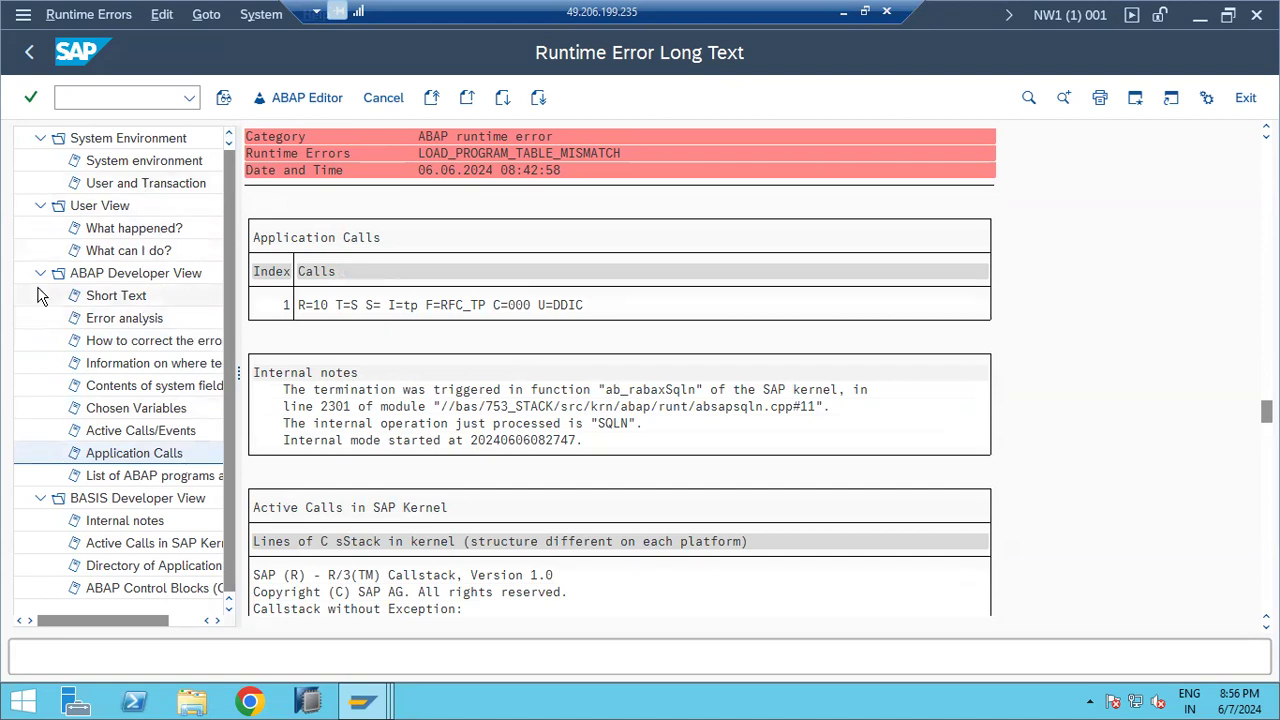
scroll(122, 452, down, 4)
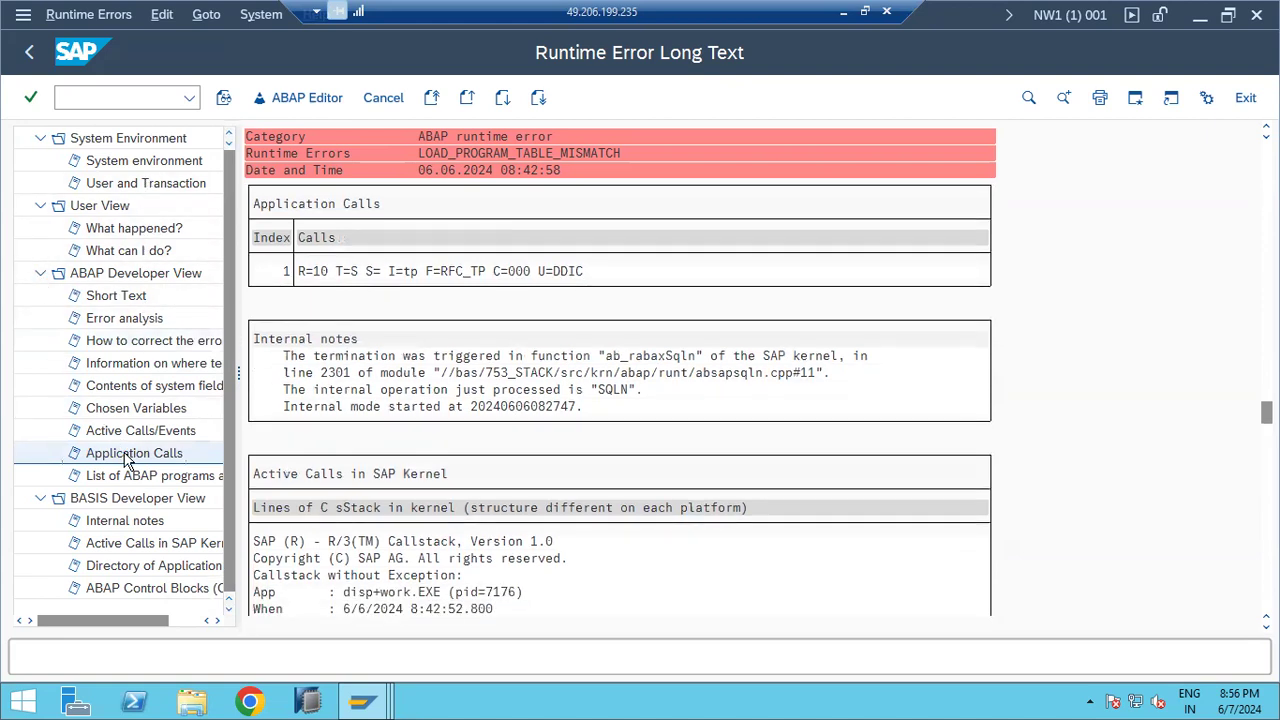
click(110, 527)
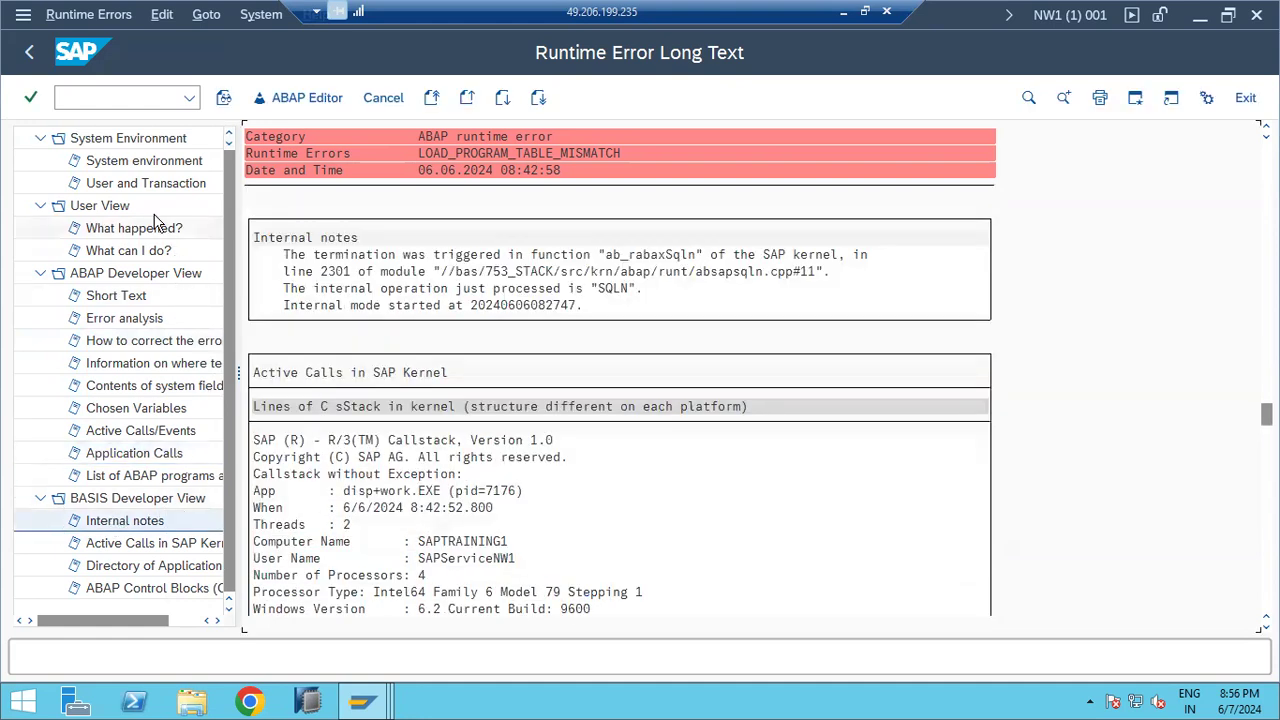
Examine the dump's User and Transaction section, including its program, and the kernel, database and memory consumption details of the system environment
click(128, 186)
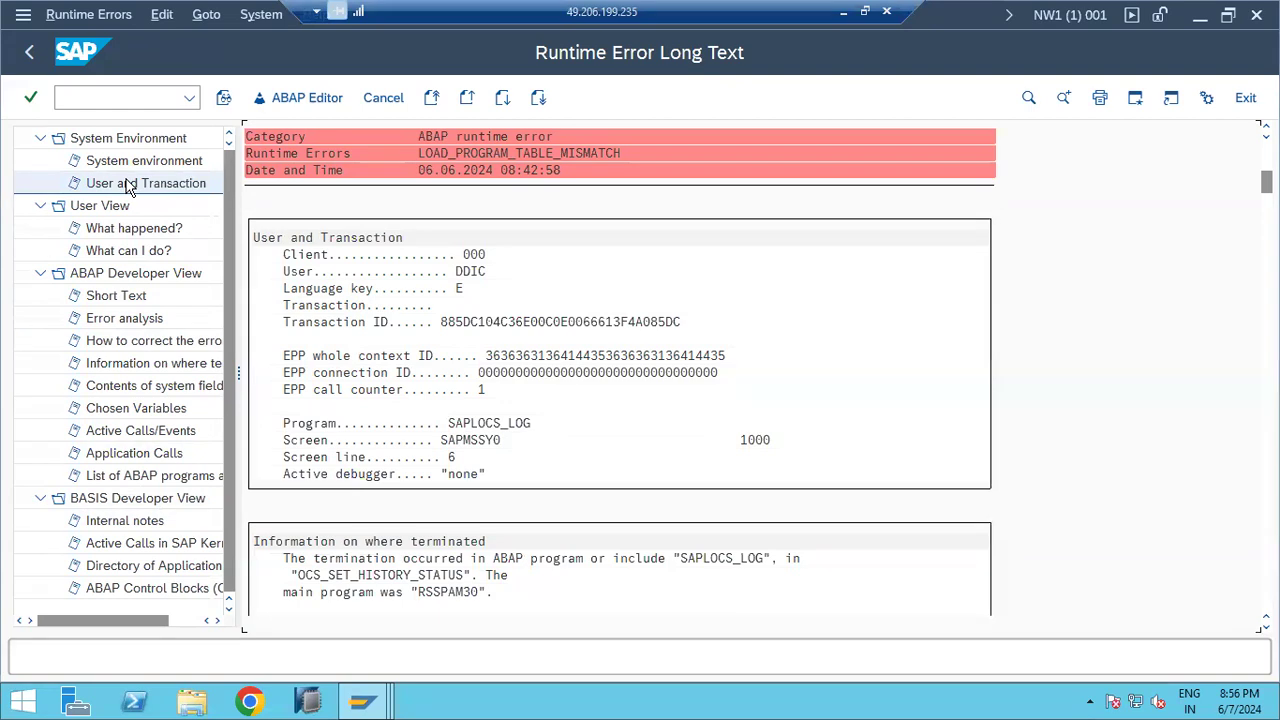
click(487, 425)
scroll(715, 566, down, 2)
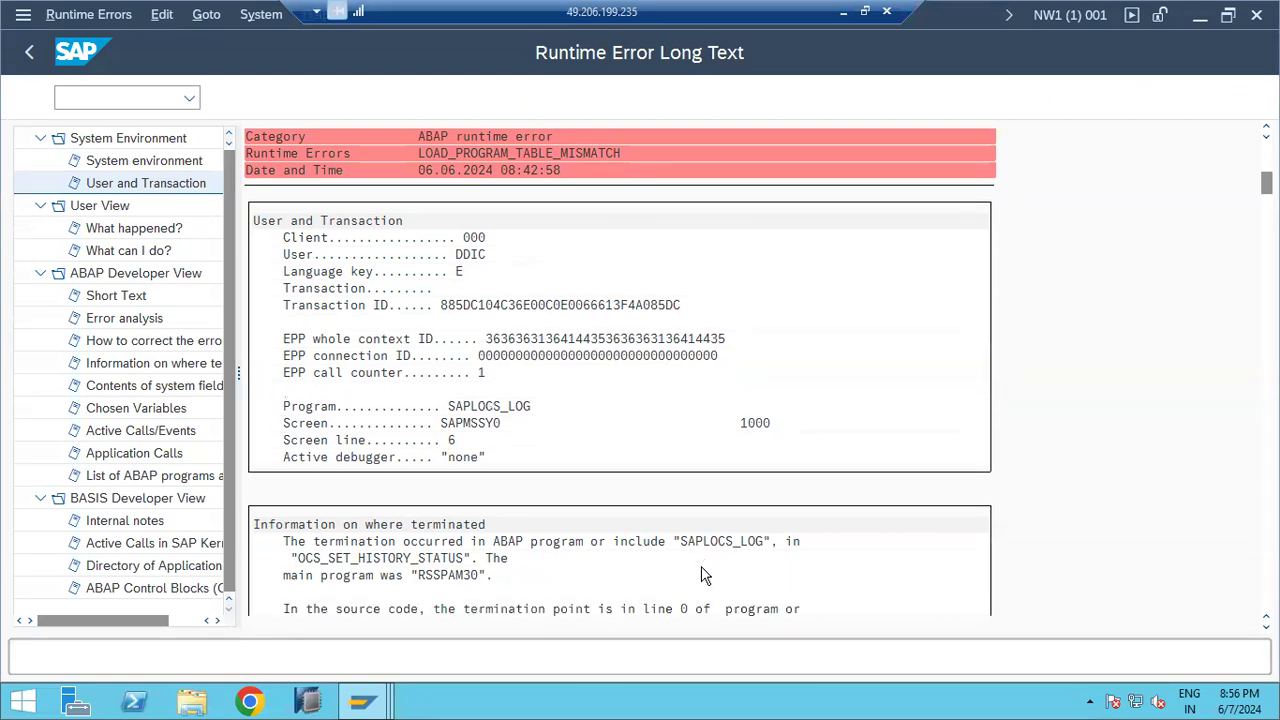
scroll(703, 576, down, 2)
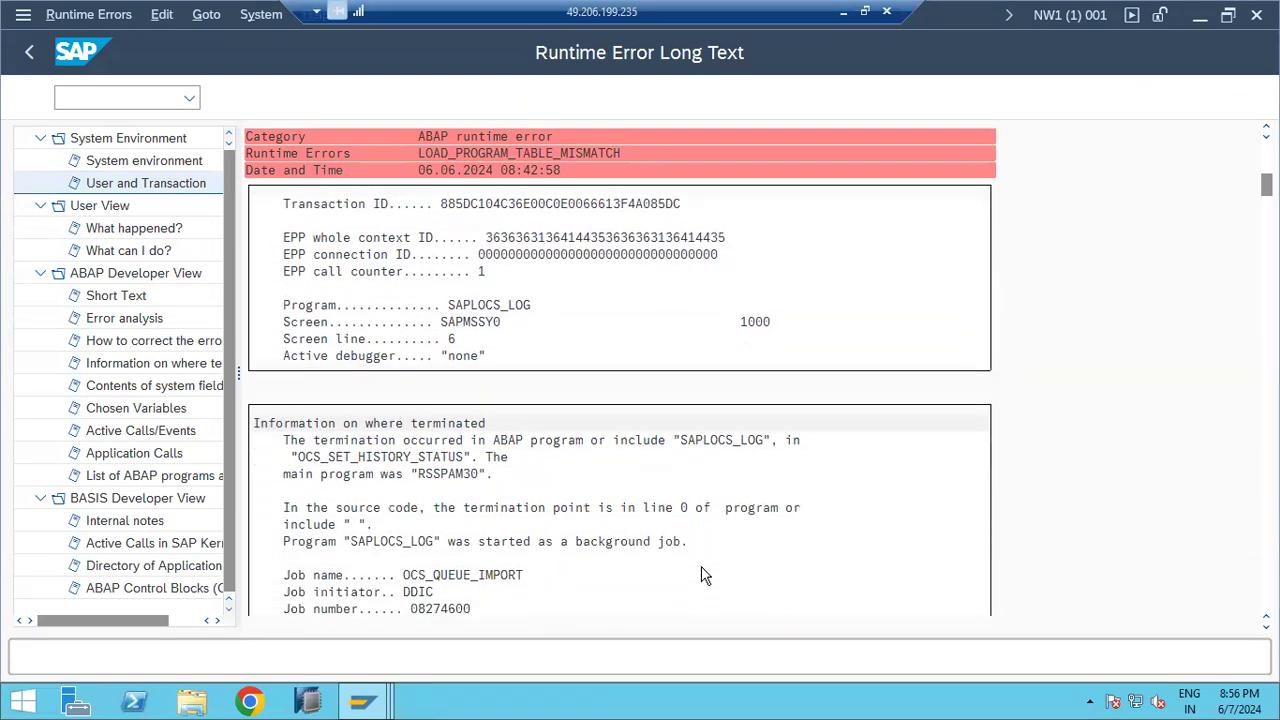
scroll(703, 576, up, 3)
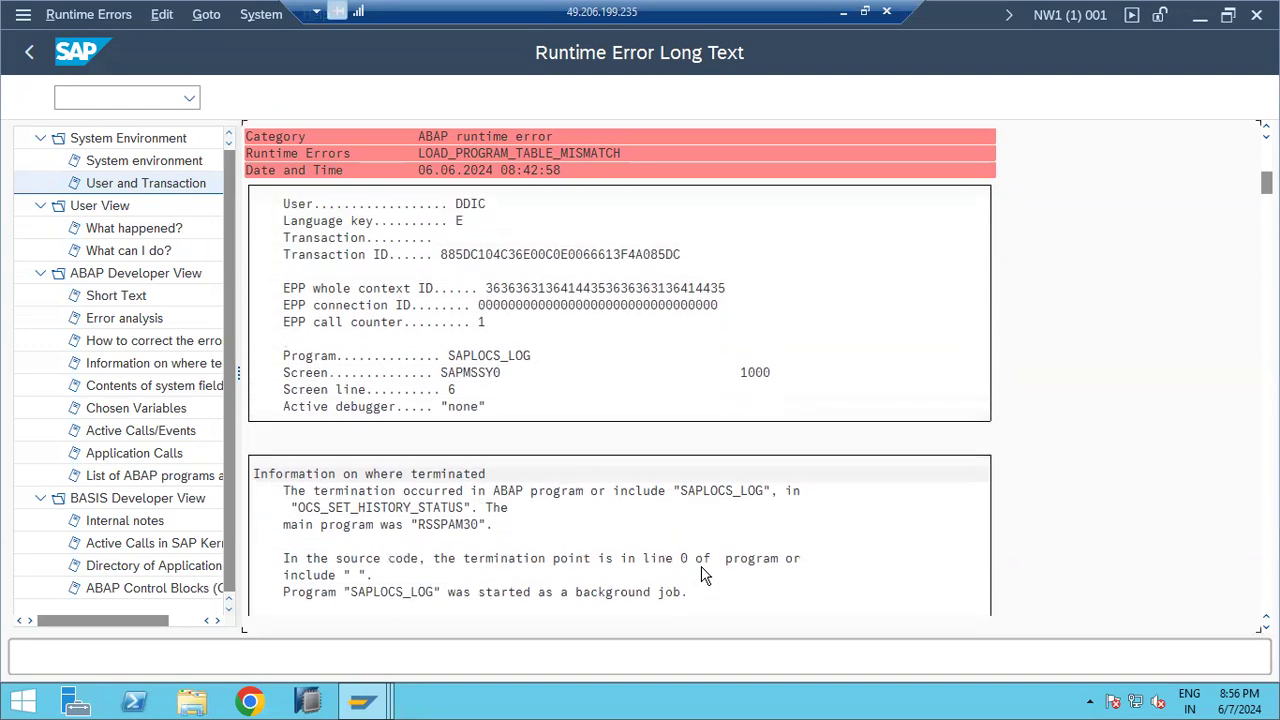
scroll(703, 576, up, 3)
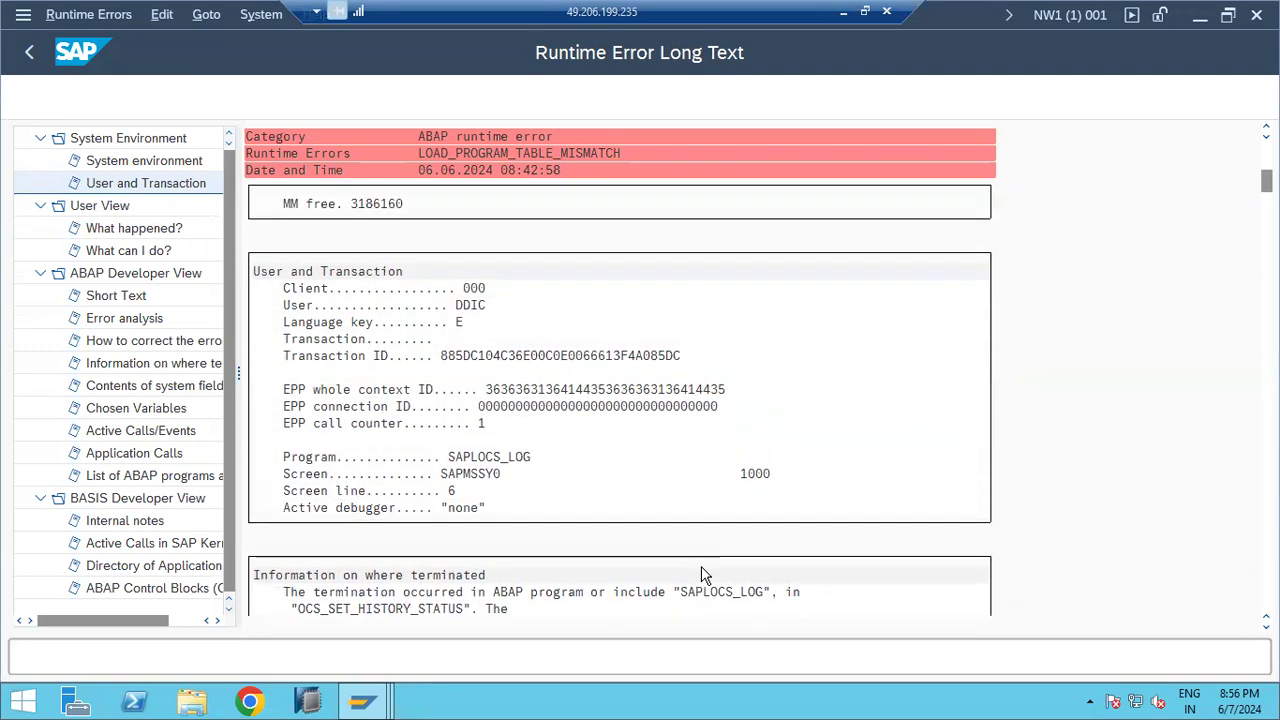
scroll(703, 576, up, 3)
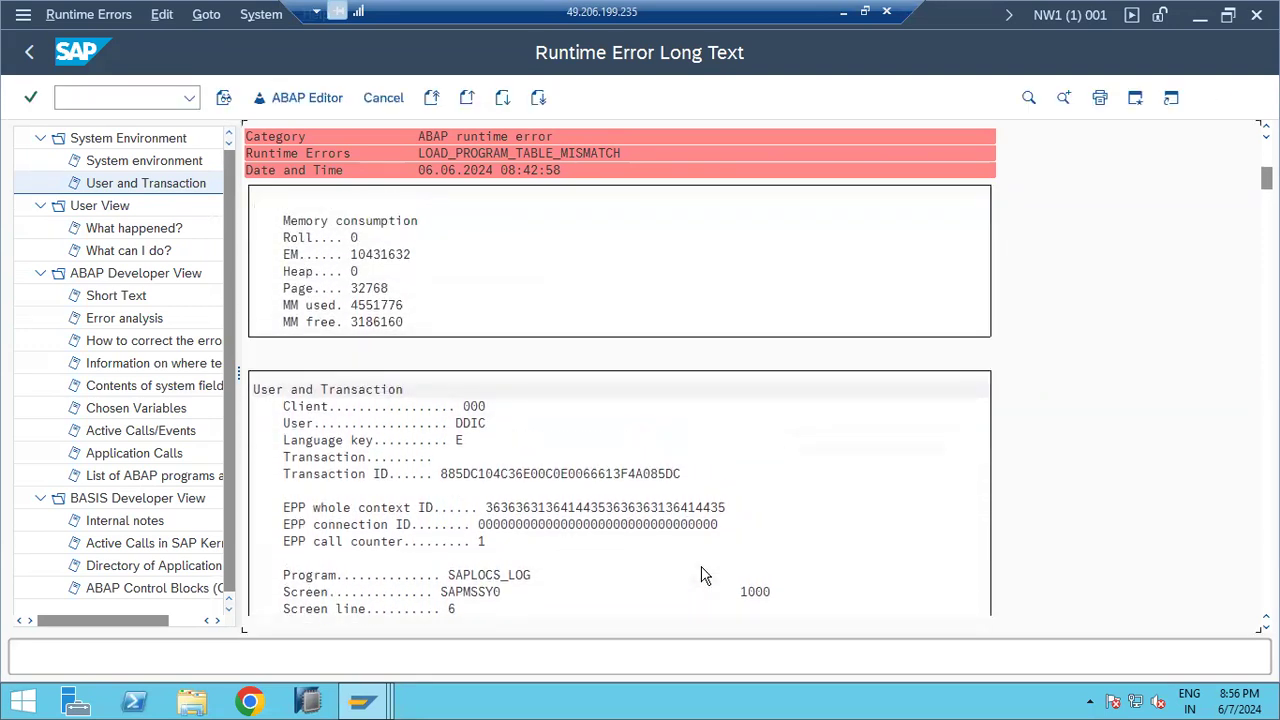
scroll(707, 573, up, 3)
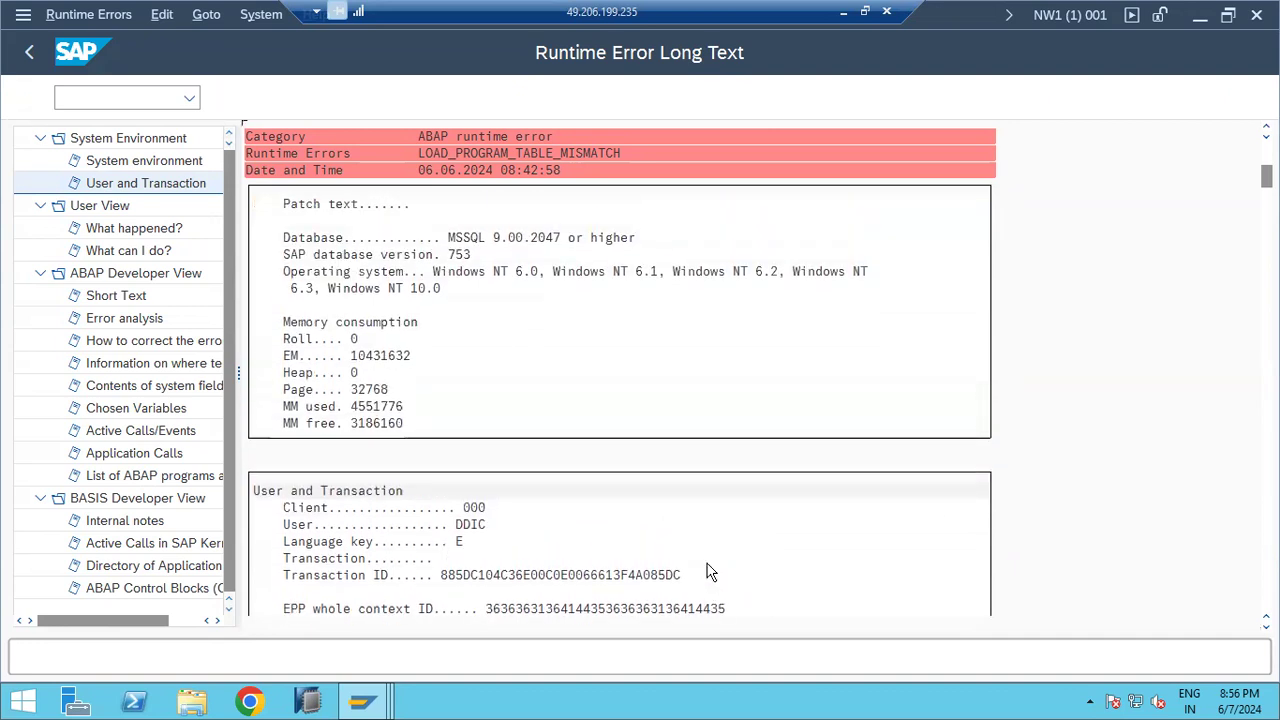
scroll(707, 572, up, 3)
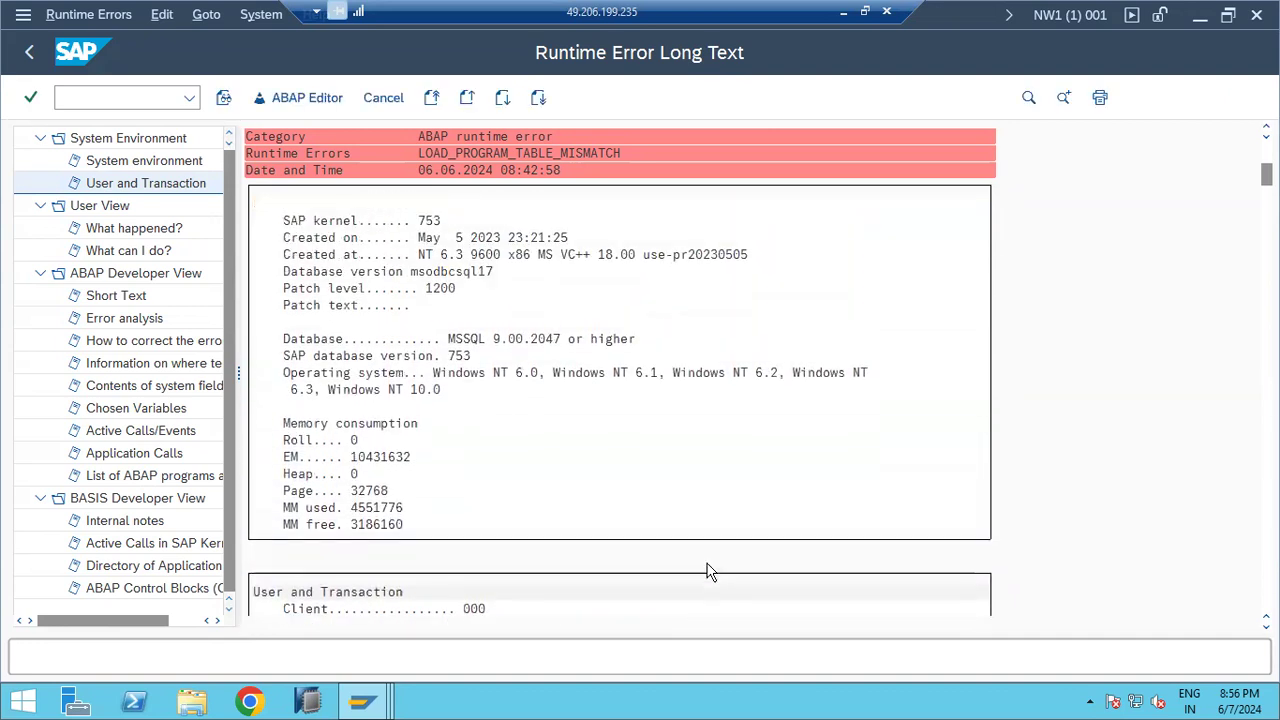
scroll(707, 572, up, 3)
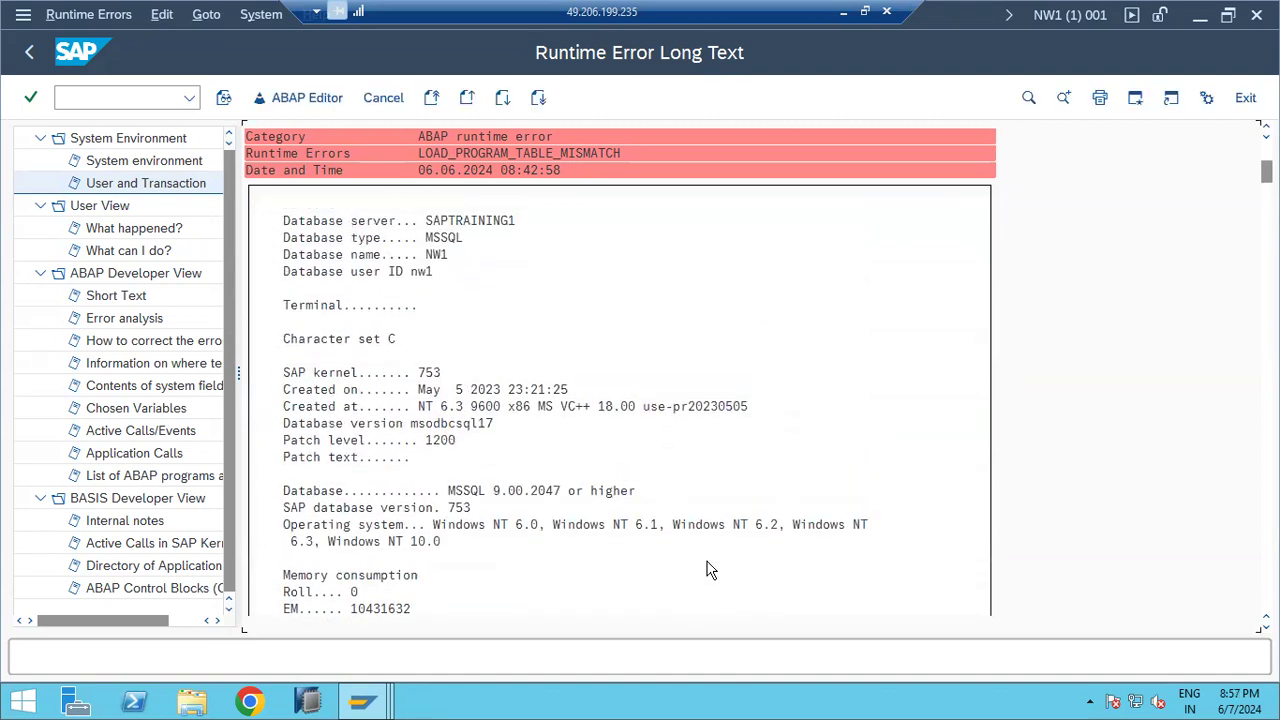
scroll(707, 570, down, 3)
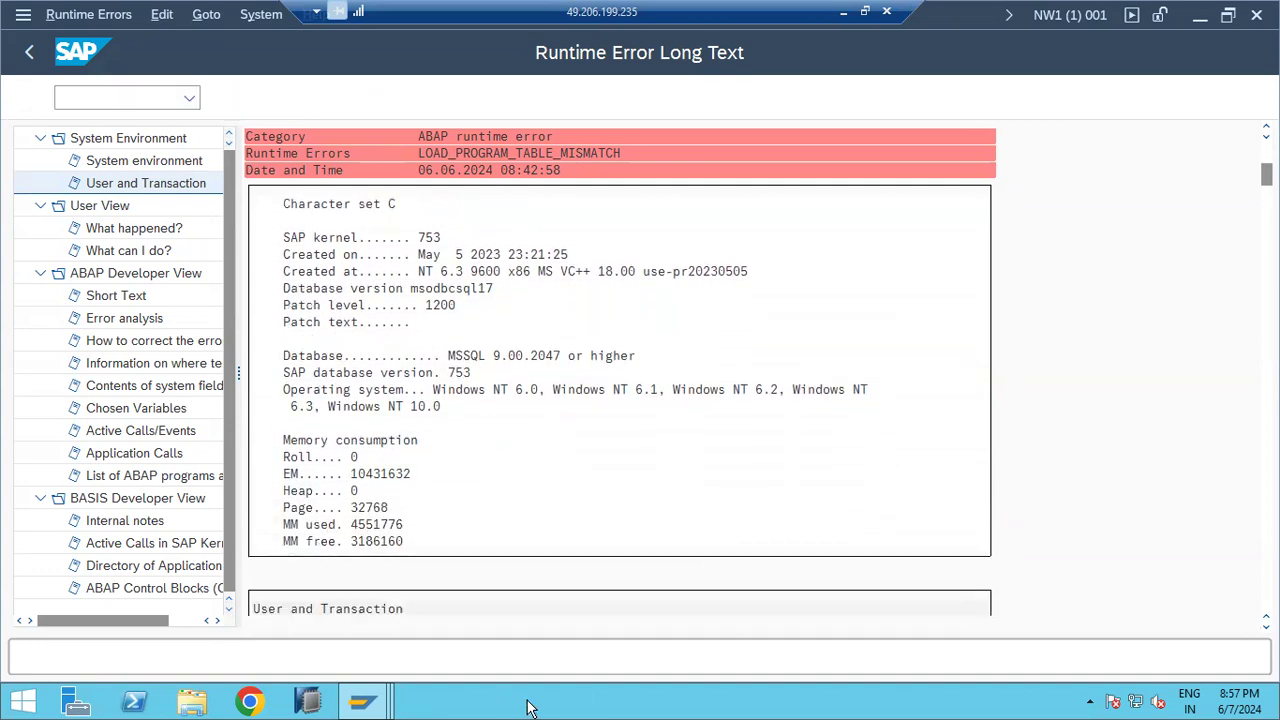
click(368, 707)
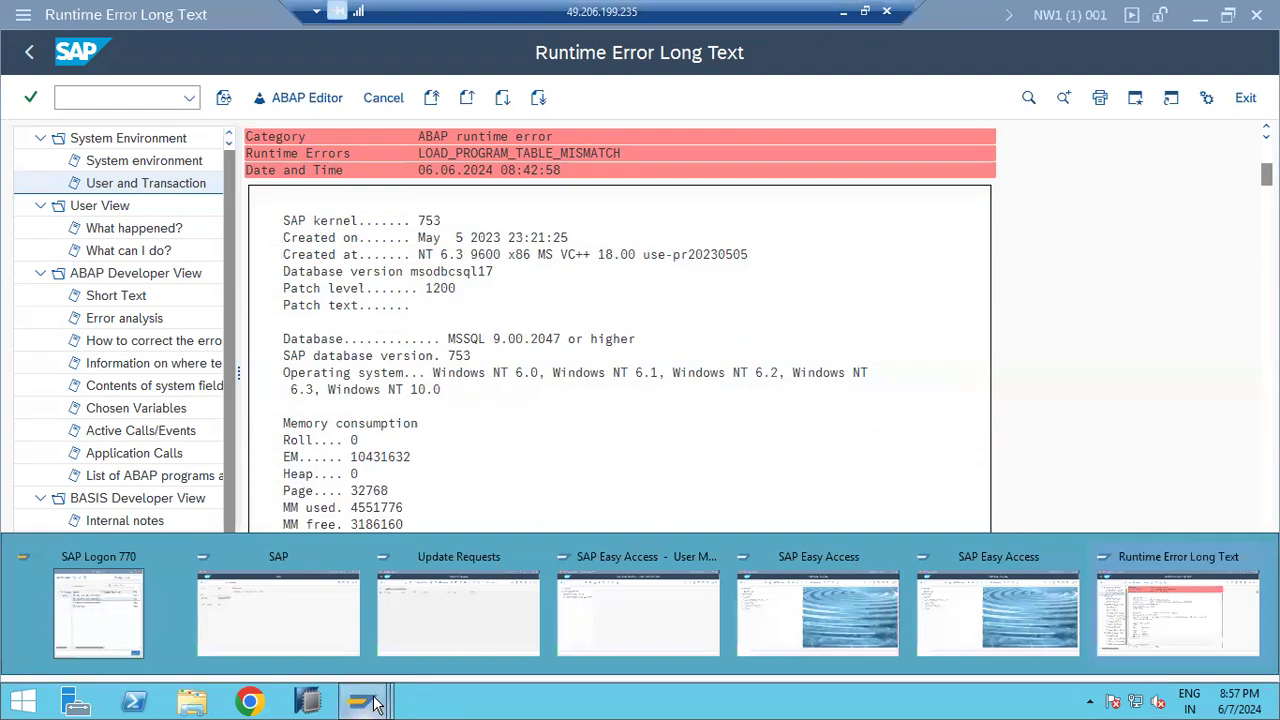
click(1183, 585)
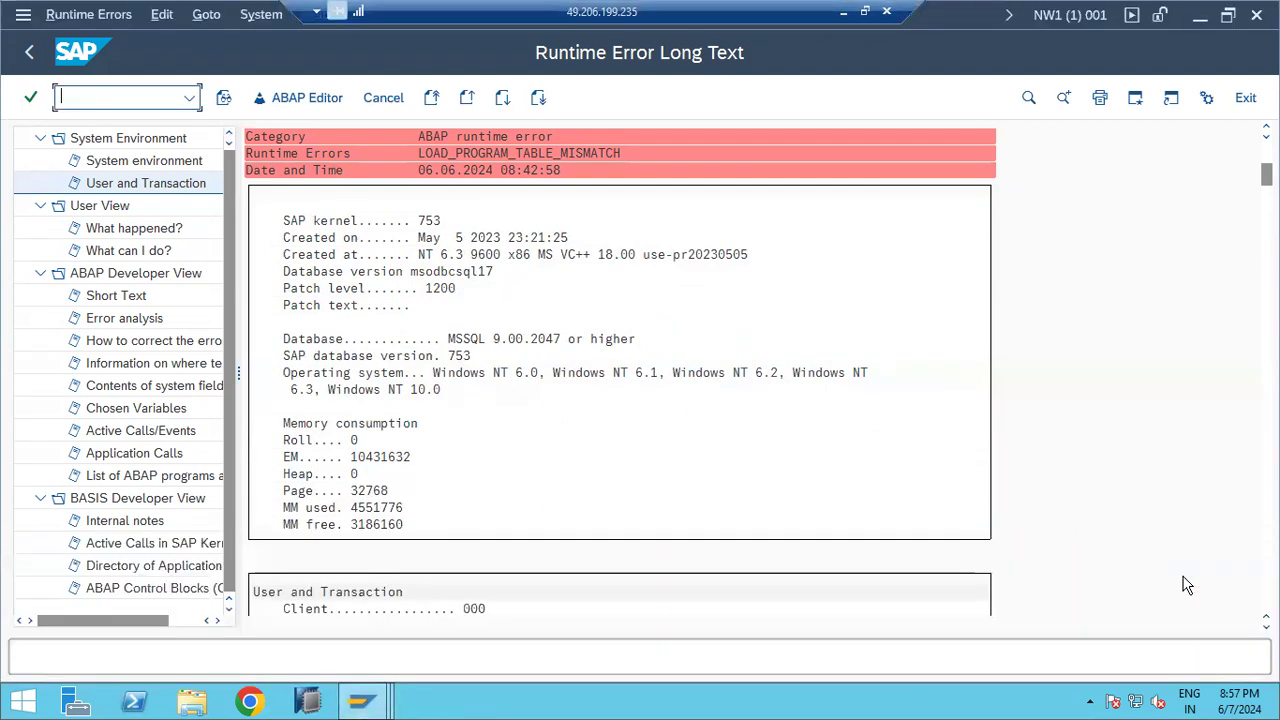
click(364, 702)
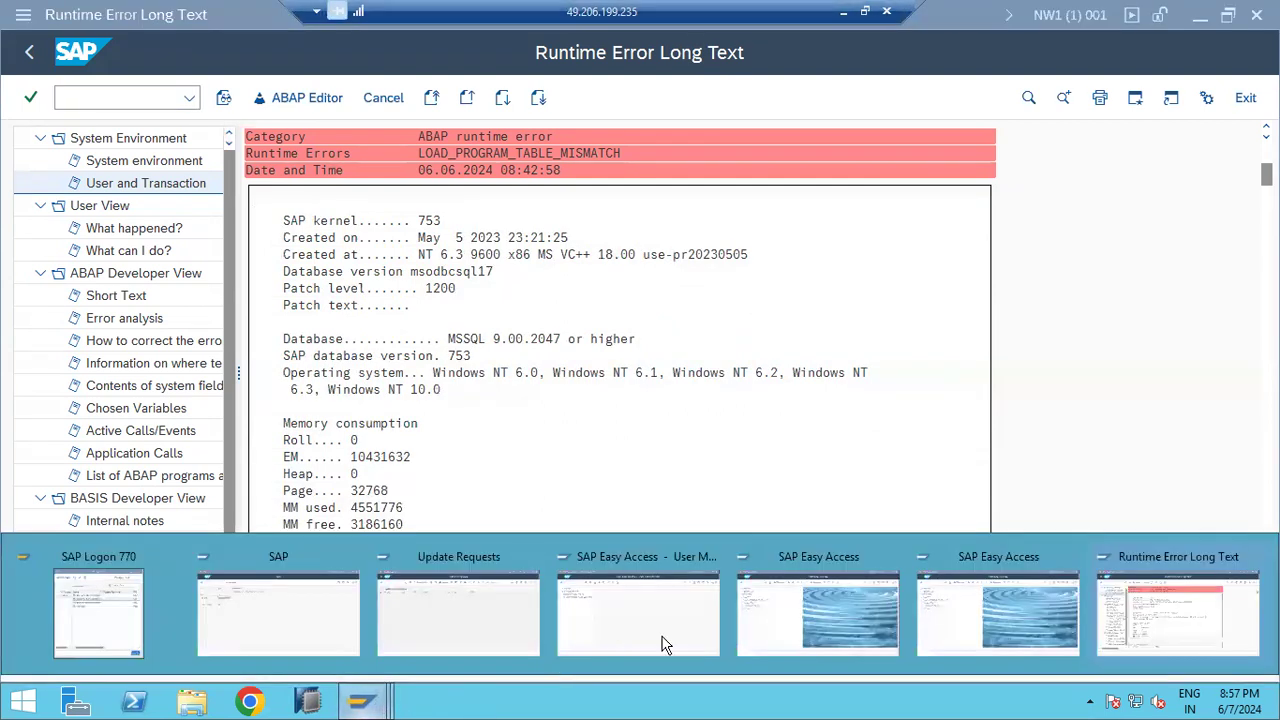
click(960, 612)
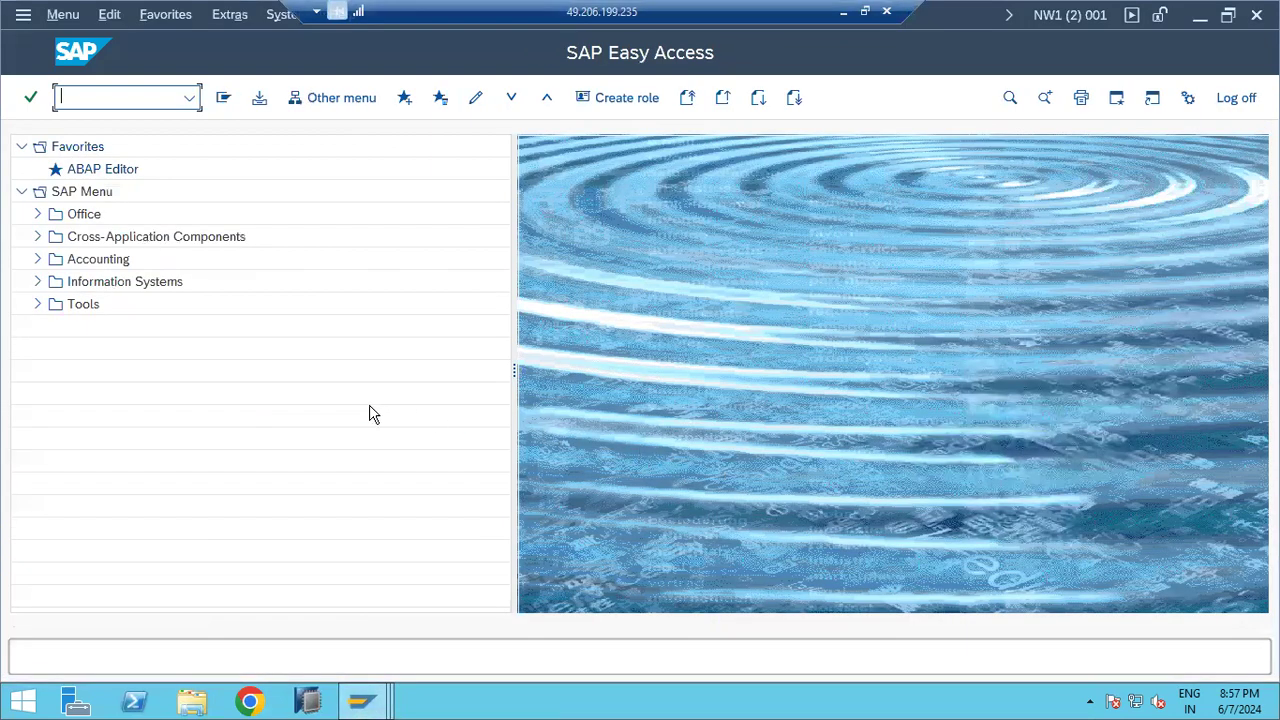
click(388, 702)
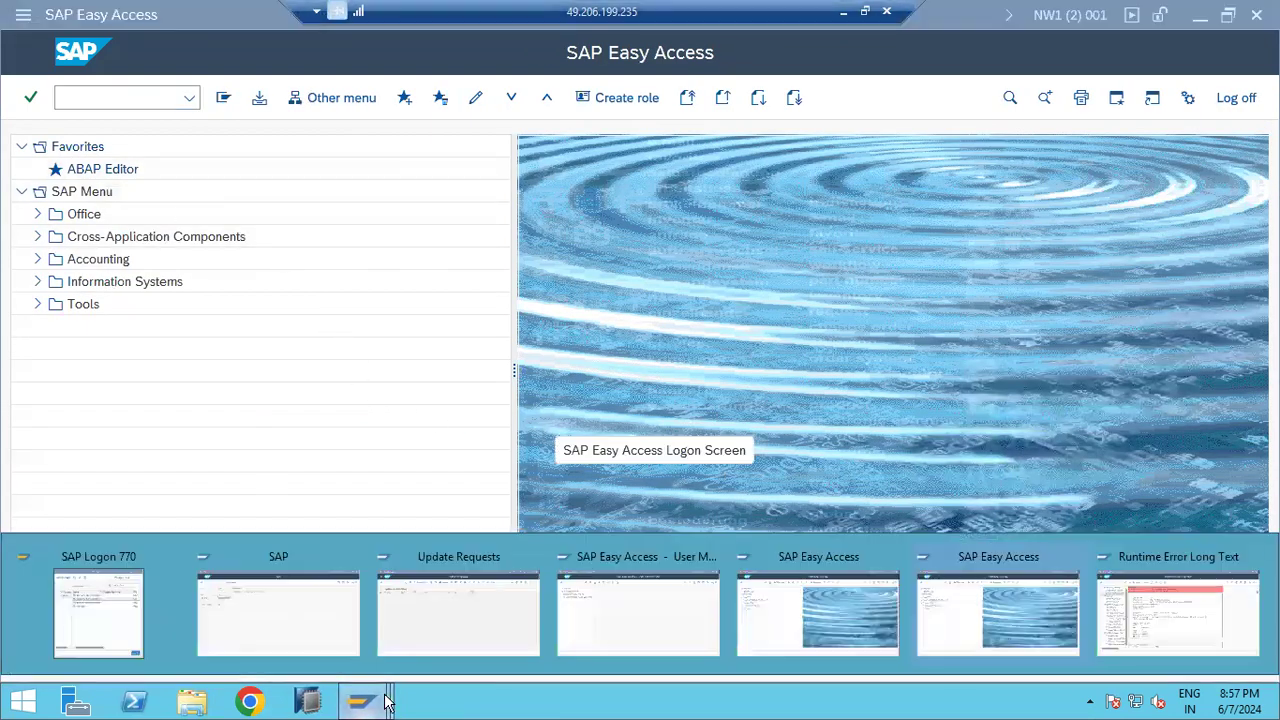
click(1191, 619)
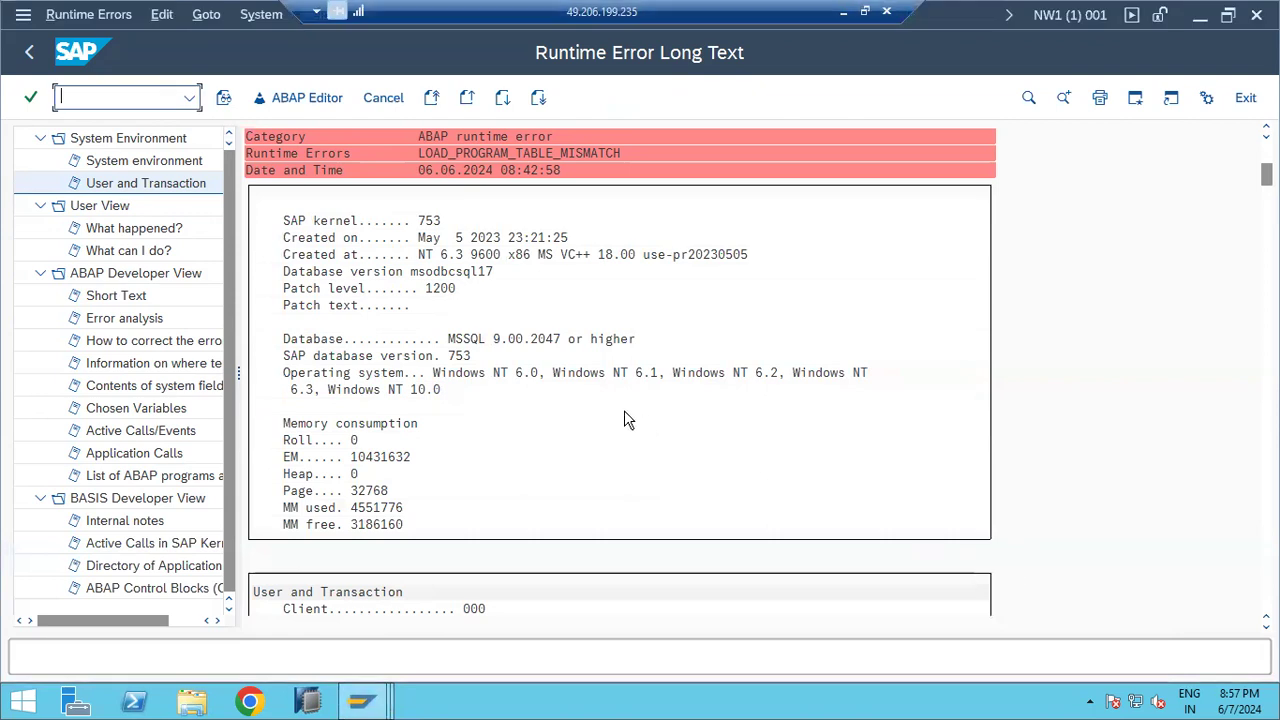
Leave the dump's long text, refresh the runtime error list, and list yesterday's runtime errors again from the selection screen
click(29, 54)
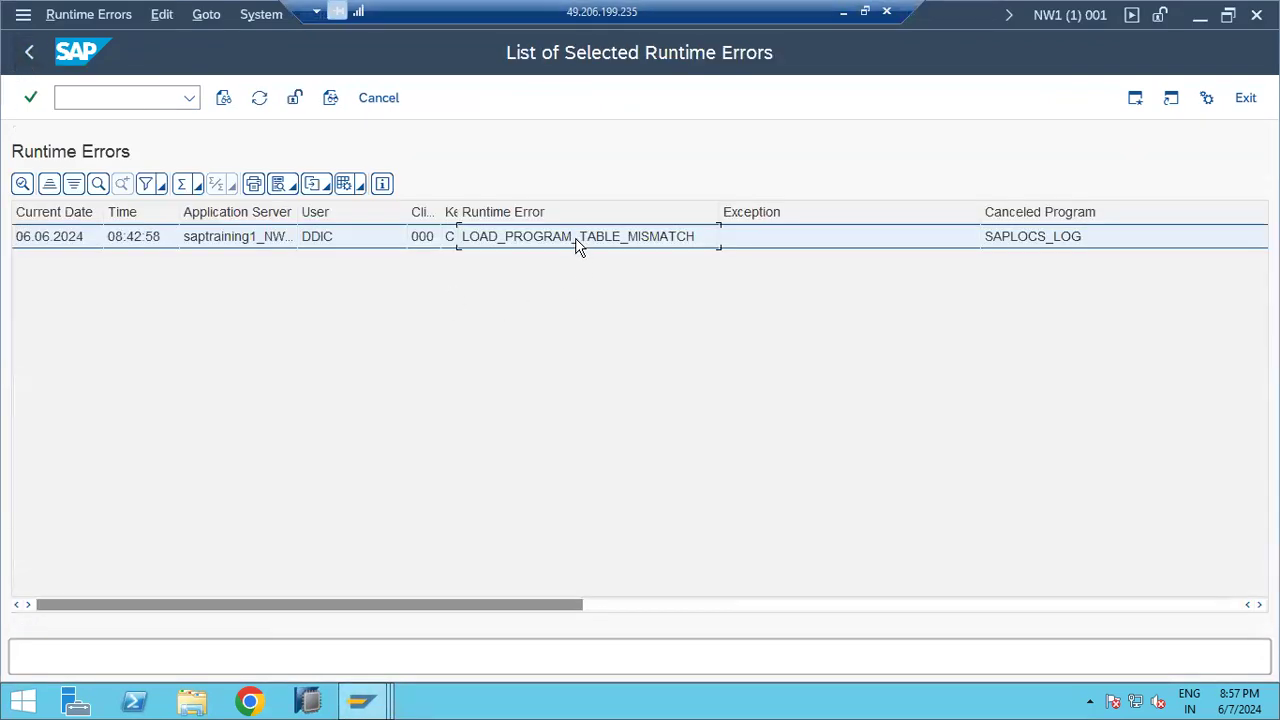
double_click(576, 240)
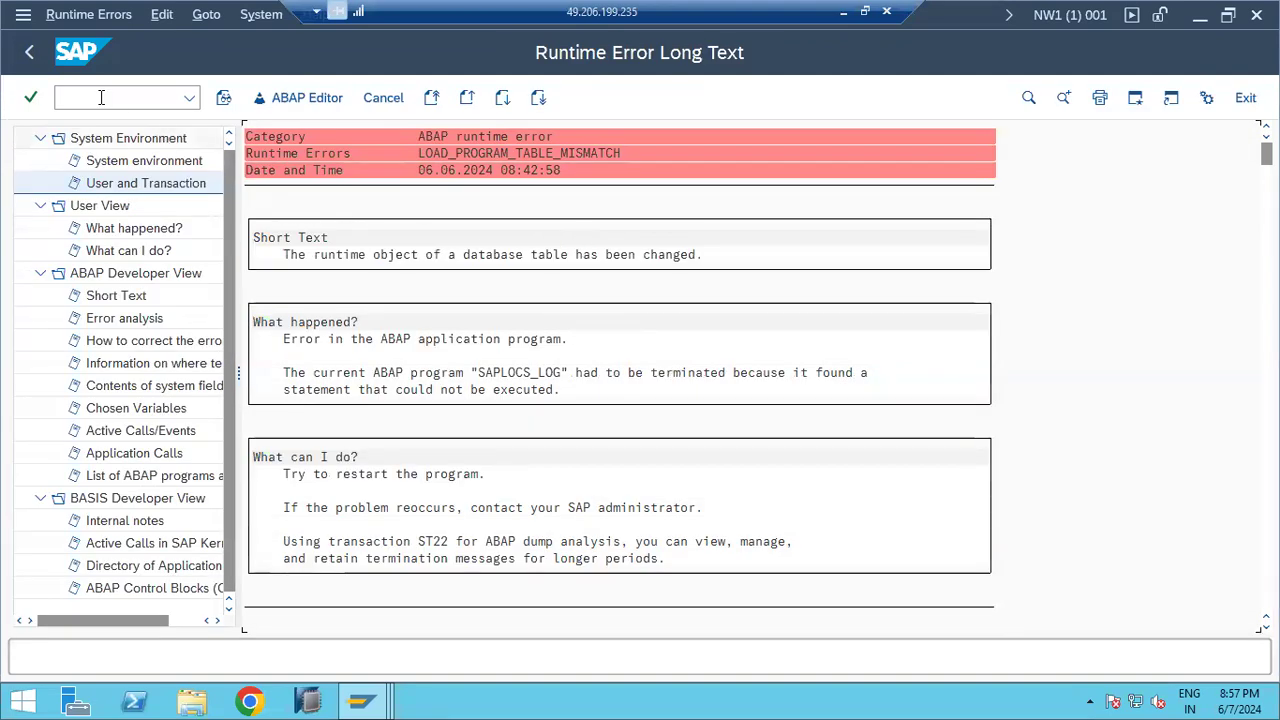
click(24, 57)
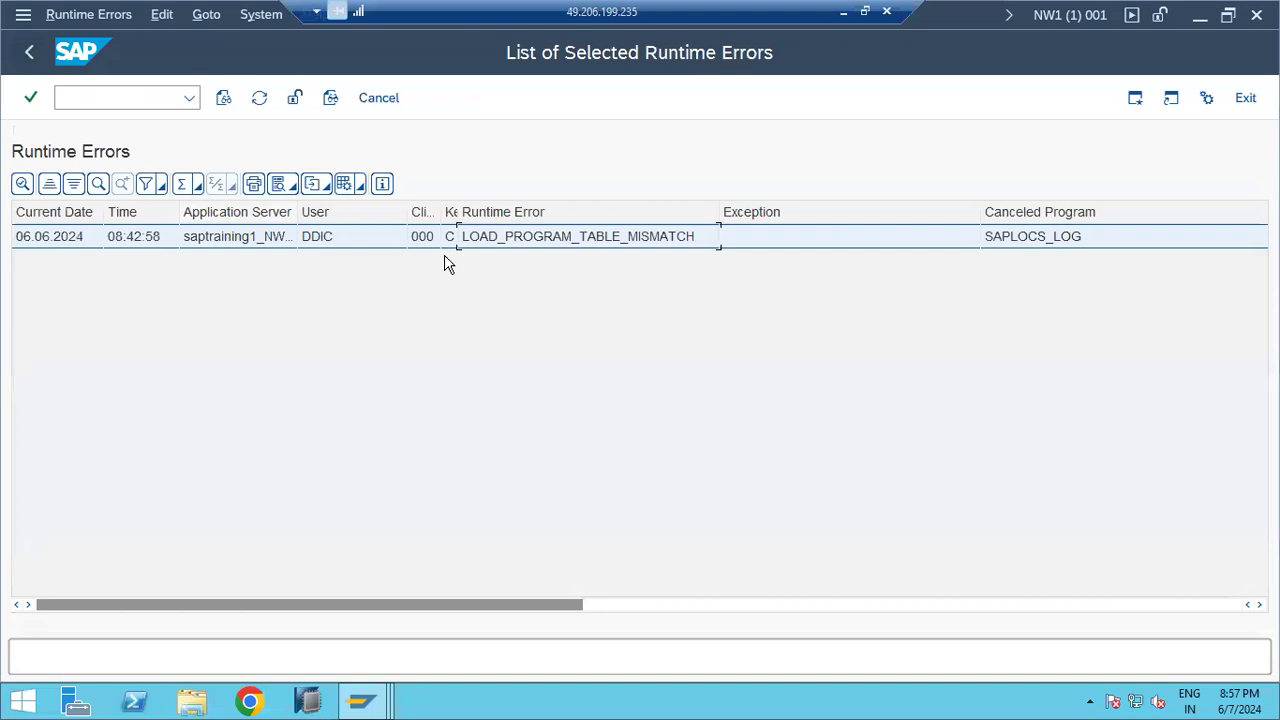
click(259, 97)
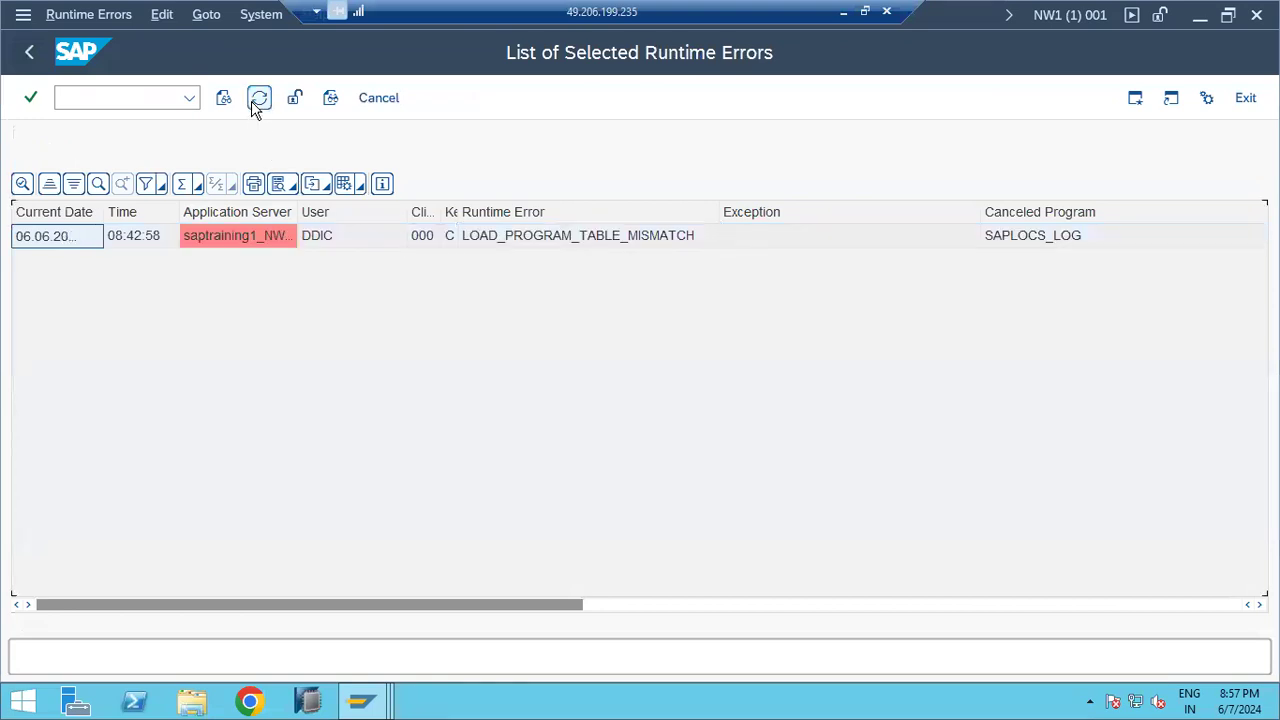
click(29, 52)
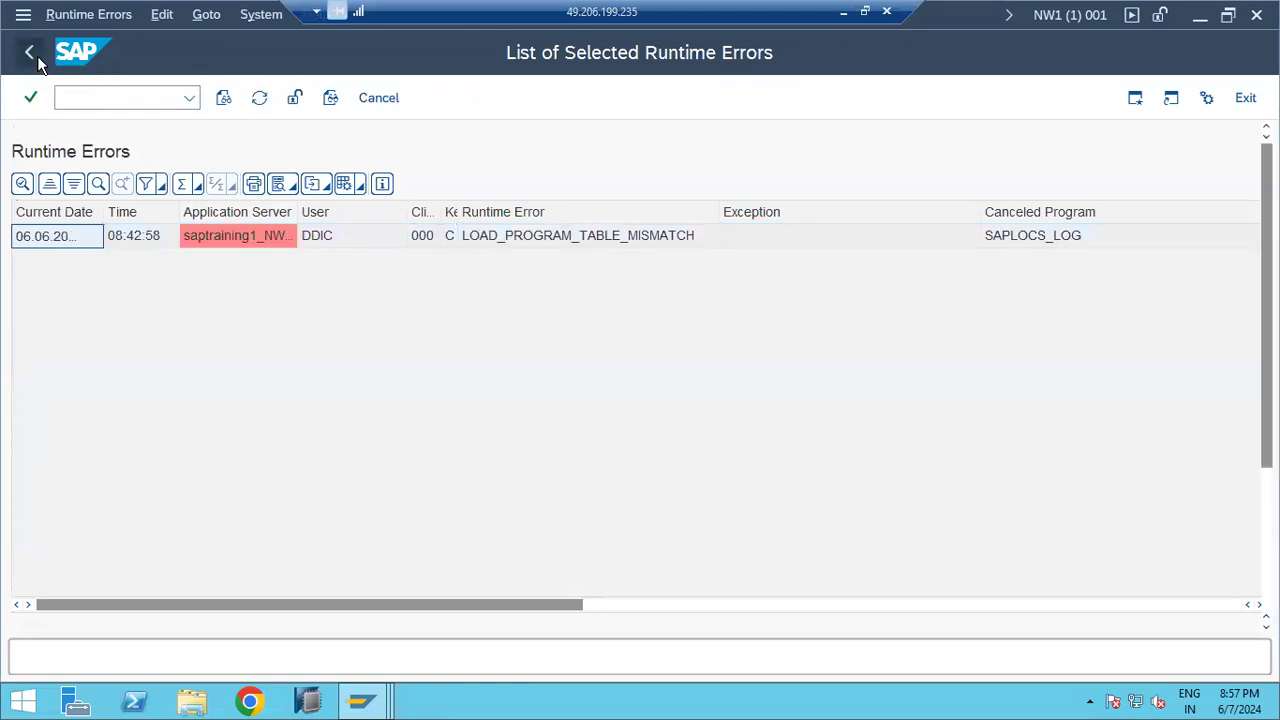
click(278, 246)
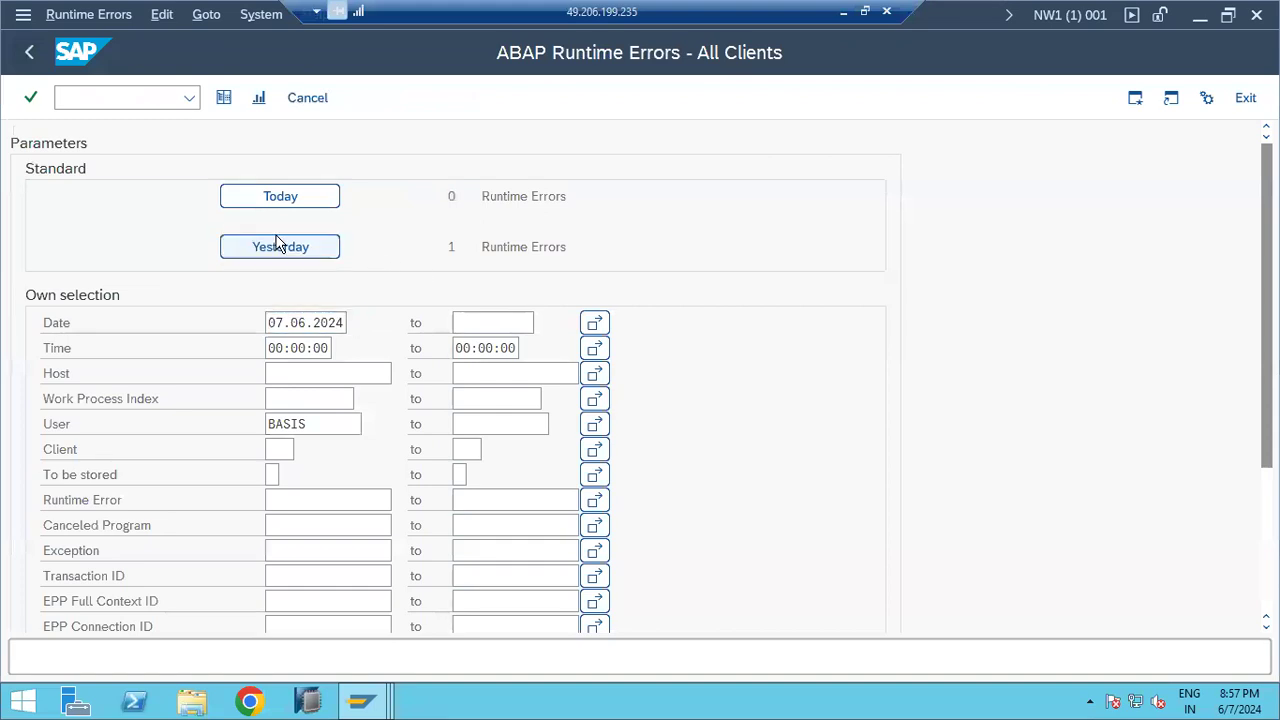
Switch to the ECP session and run transaction ST22
click(362, 700)
click(980, 639)
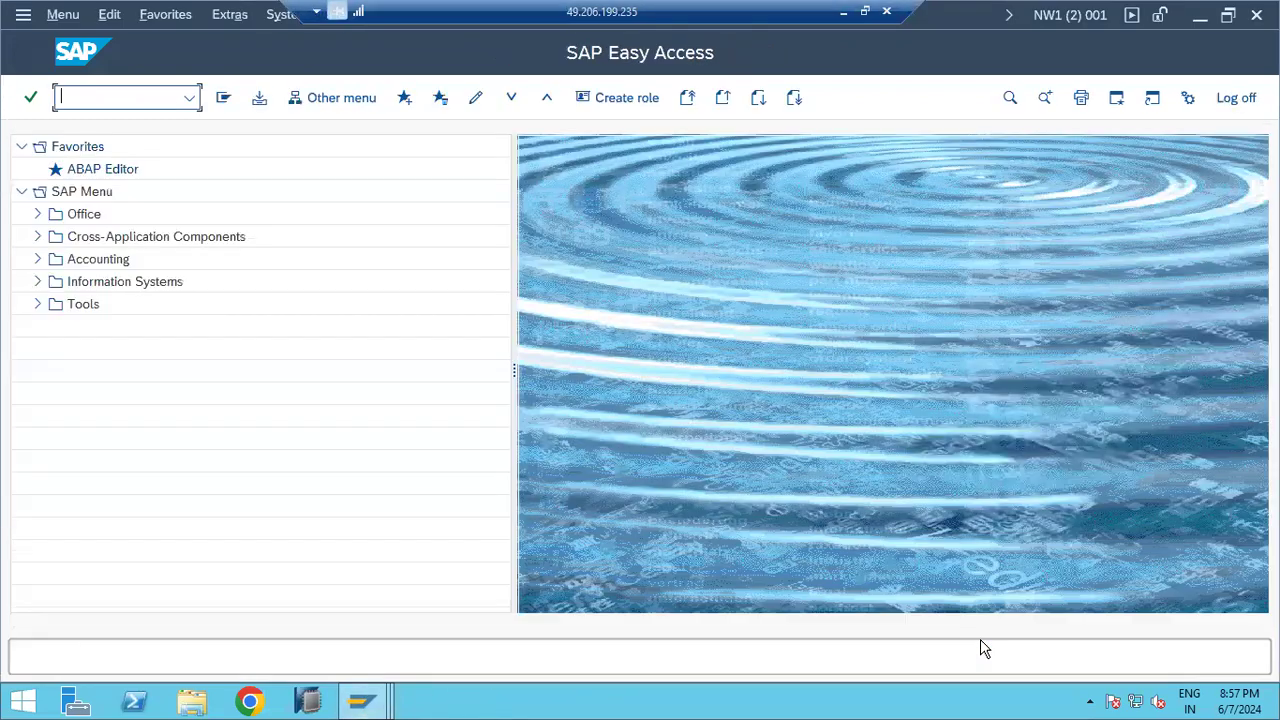
click(362, 700)
mouse_move(362, 700)
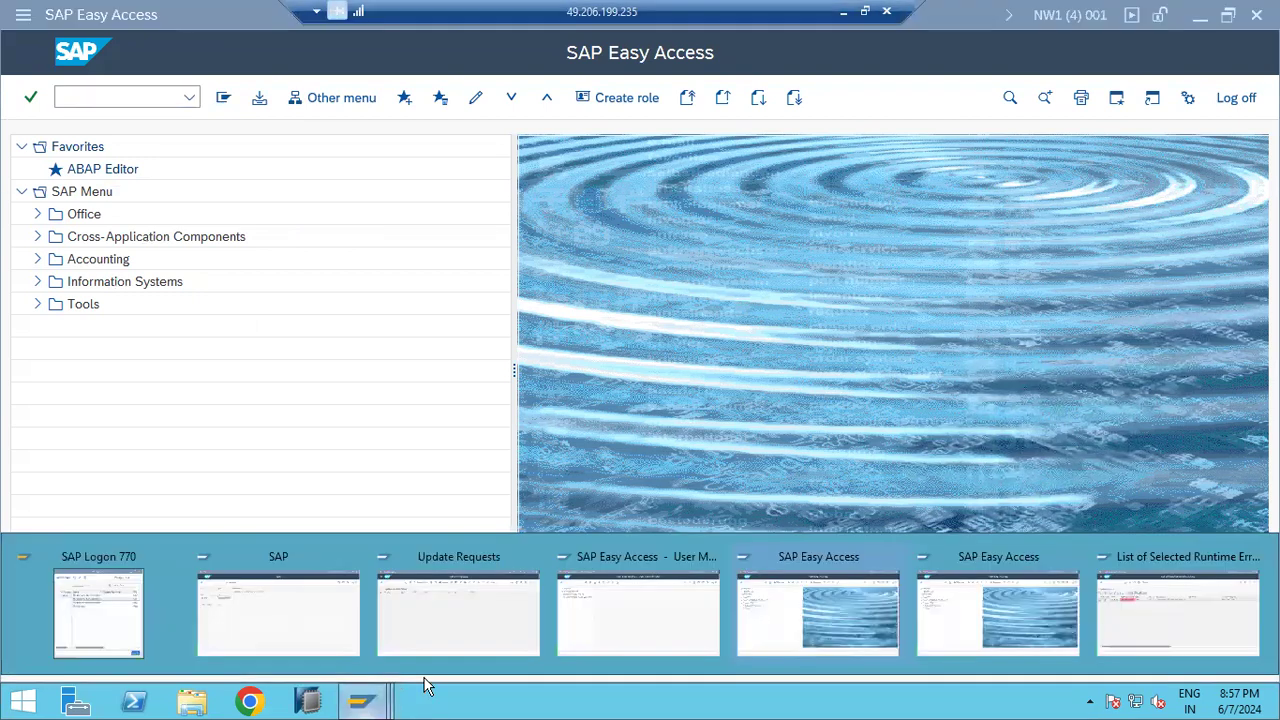
click(651, 623)
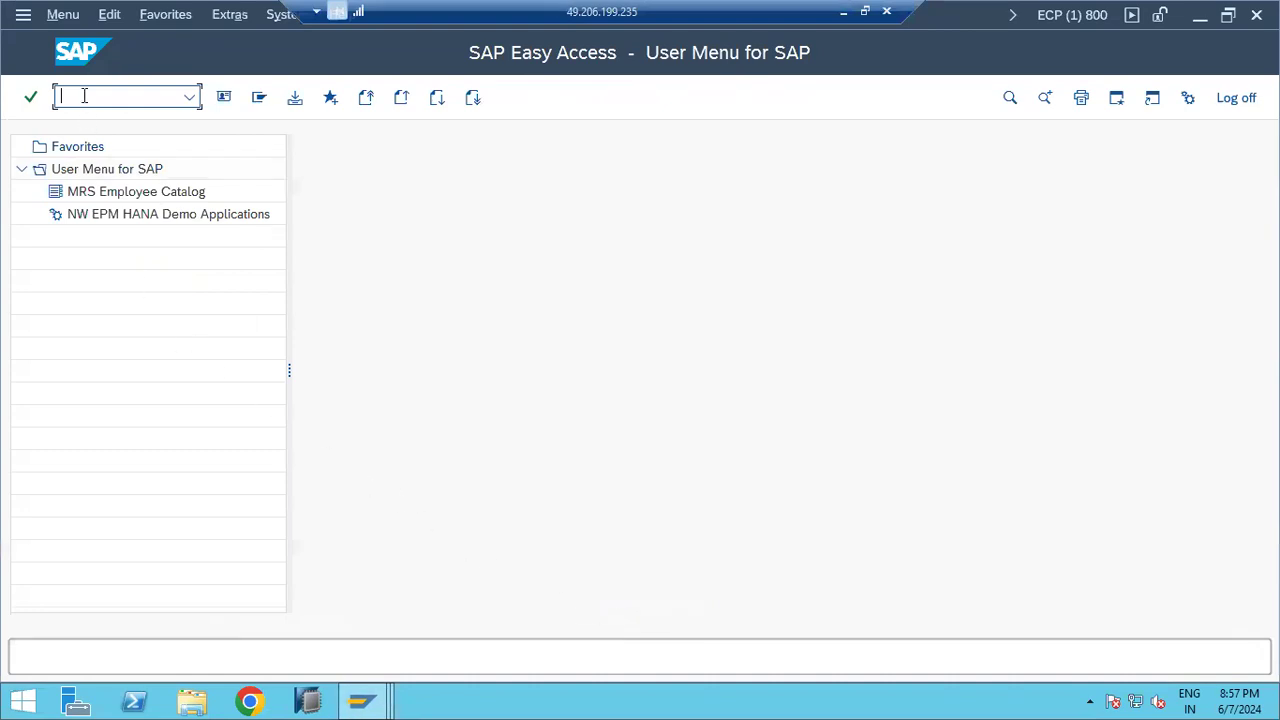
text(st22)
key(Return)
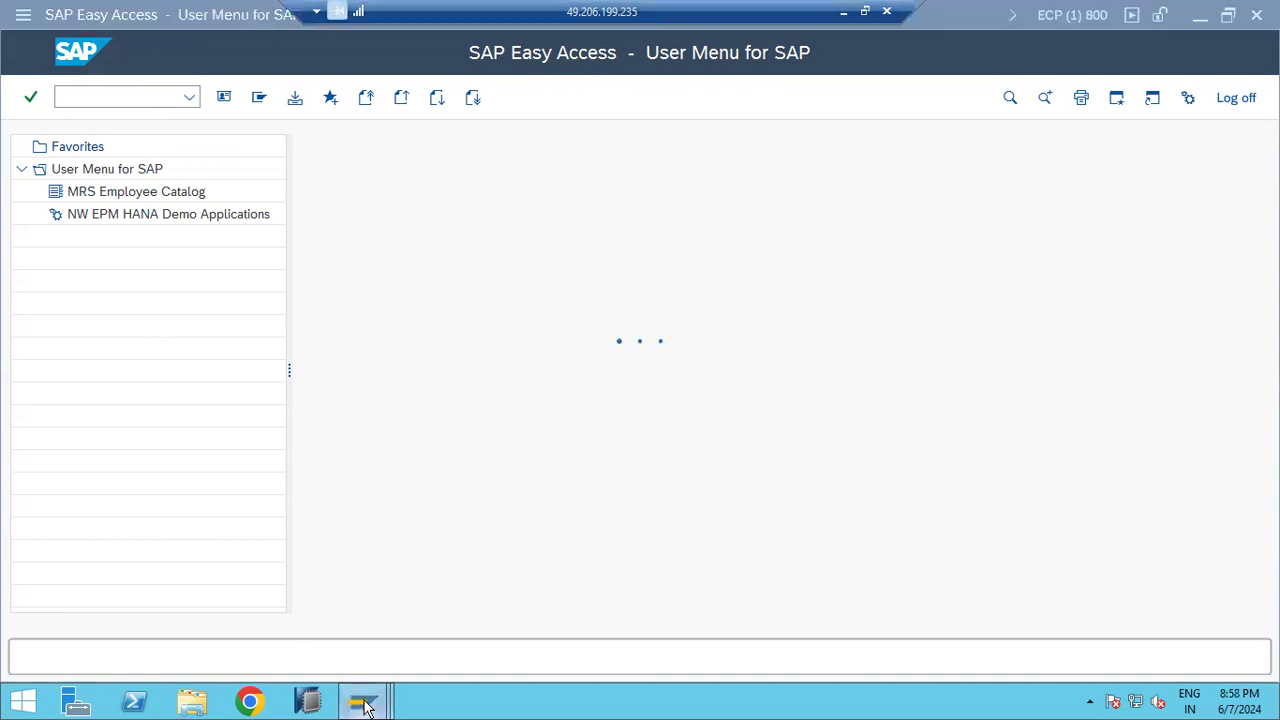
Reopen the LOAD_PROGRAM_TABLE_MISMATCH long text in the NW1 session to read its first sections, and return to the ECP session
mouse_move(361, 700)
click(1100, 622)
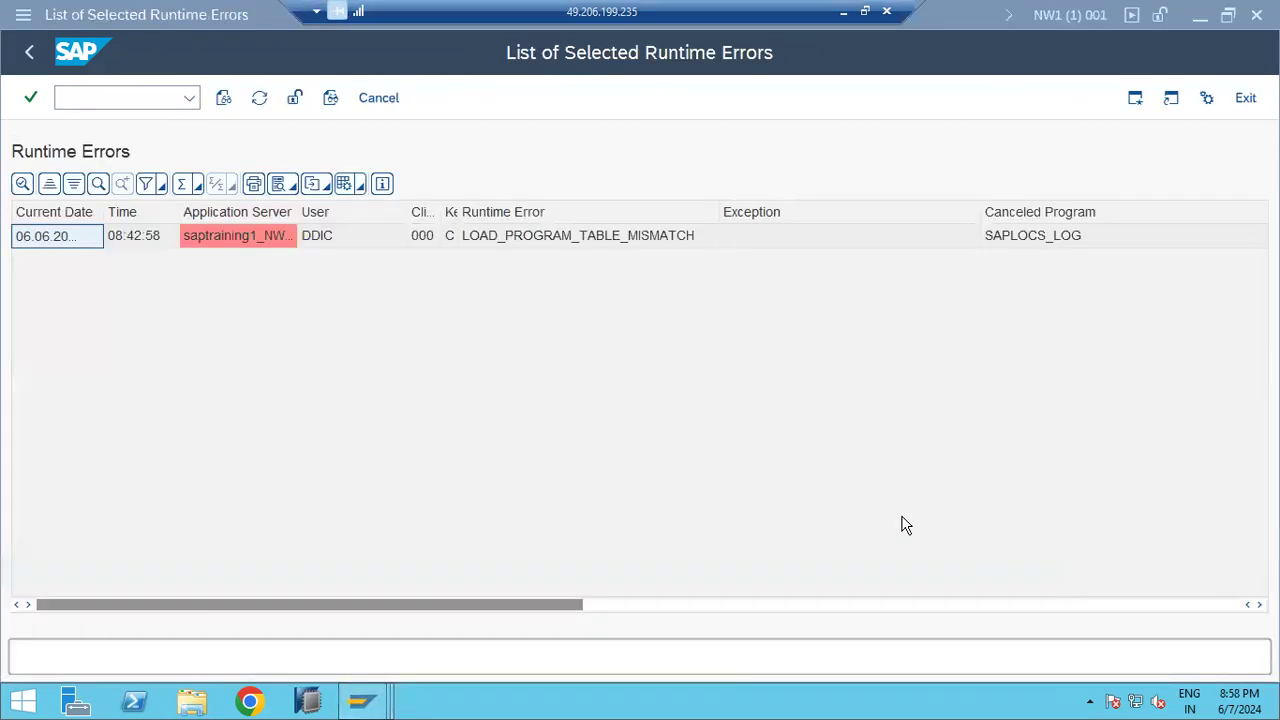
double_click(592, 237)
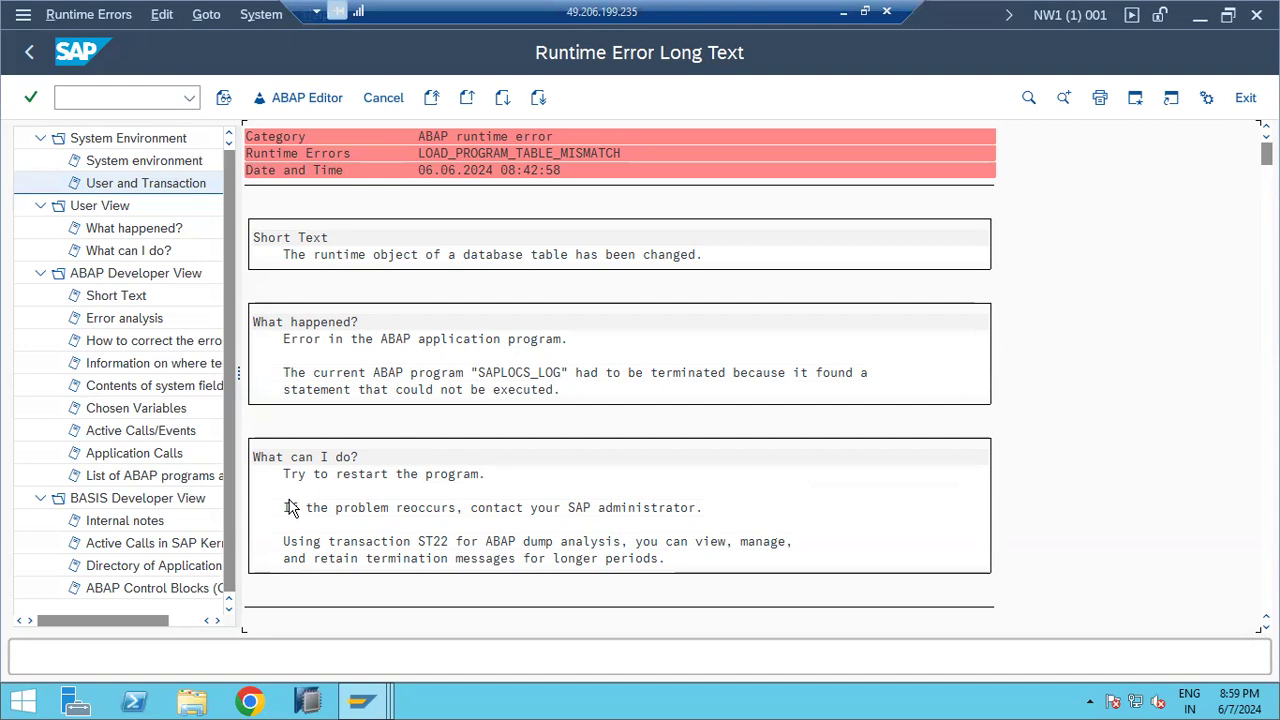
scroll(305, 500, down, 2)
scroll(400, 330, down, 2)
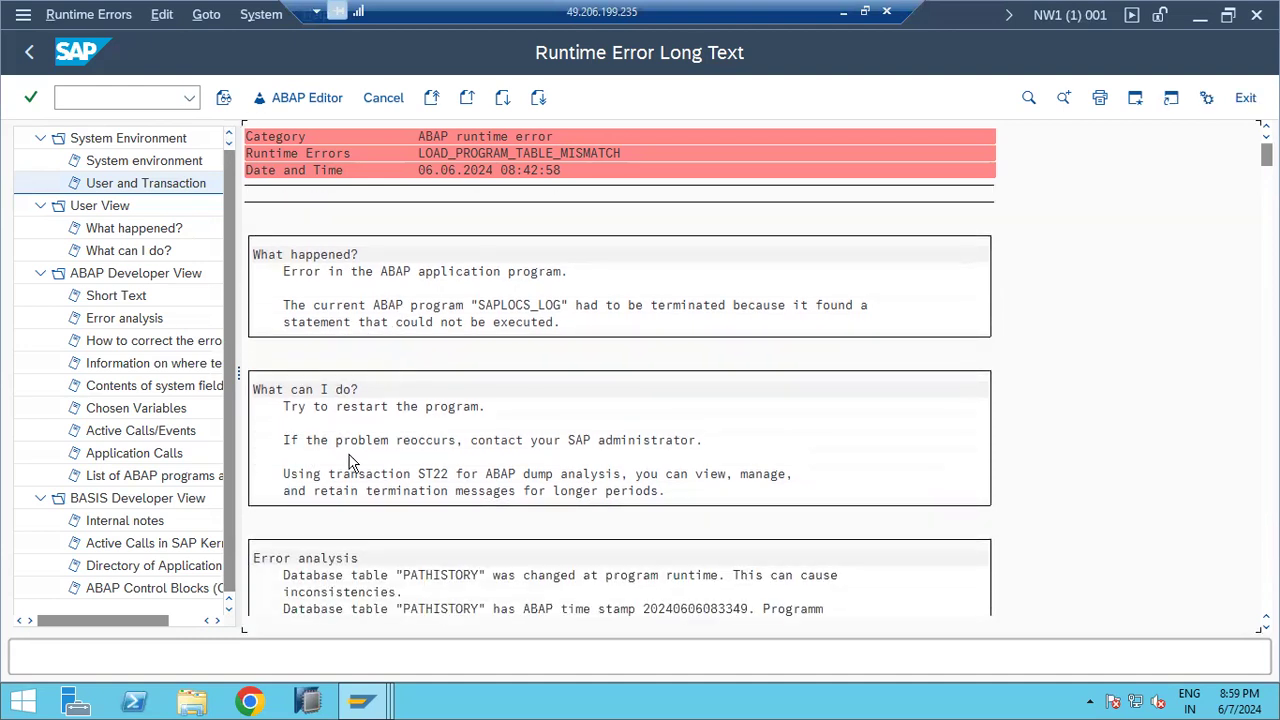
mouse_move(378, 706)
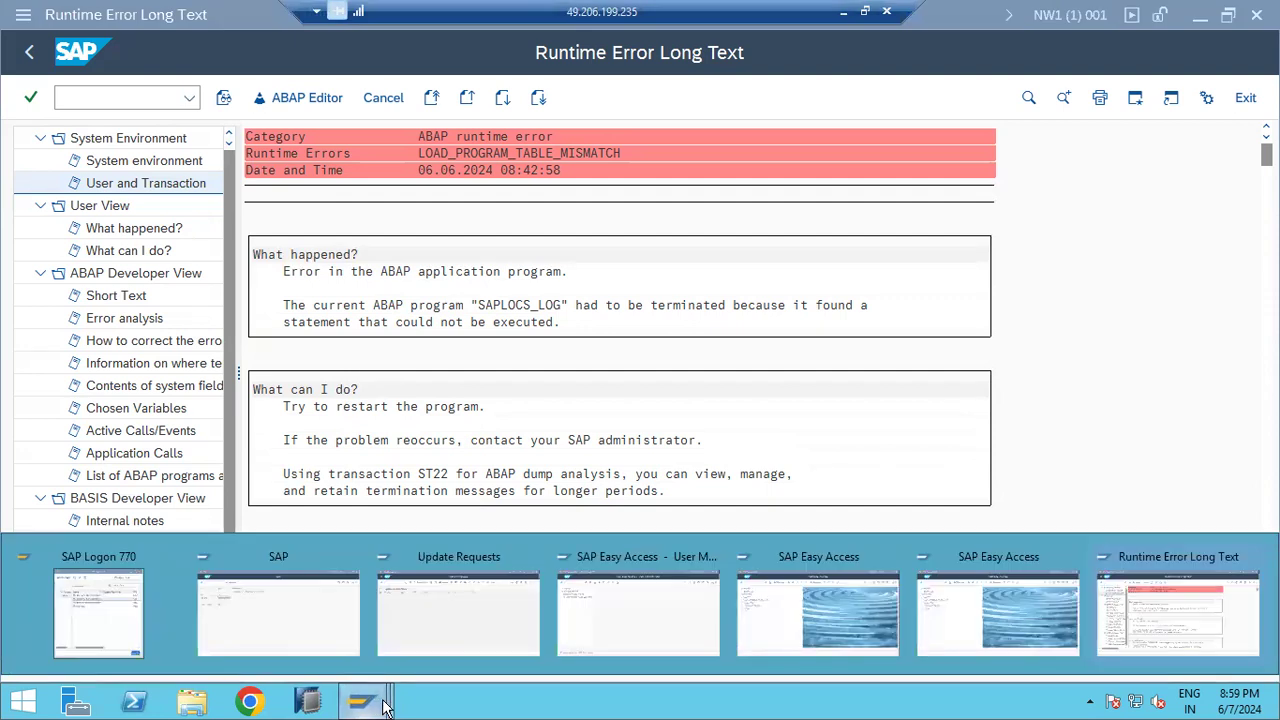
click(652, 615)
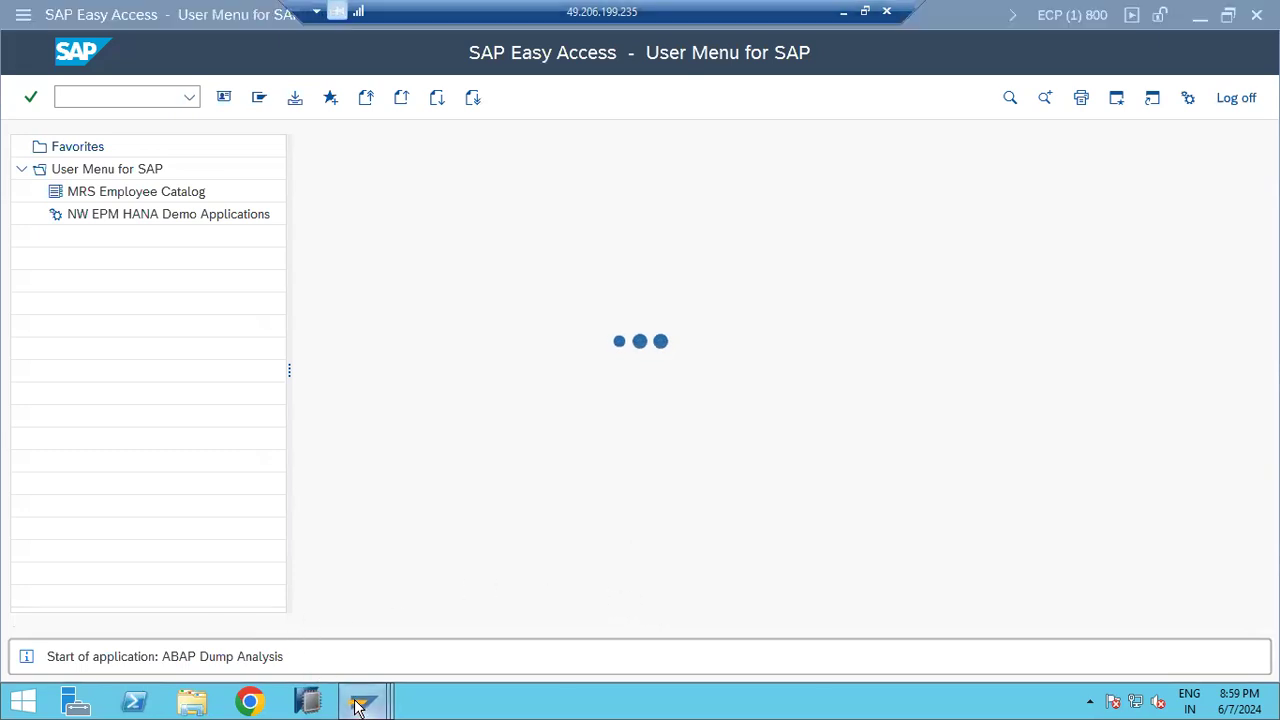
Refresh the list of selected runtime errors in the NW1 session and leave the ABAP dump analysis
mouse_move(360, 706)
click(1177, 595)
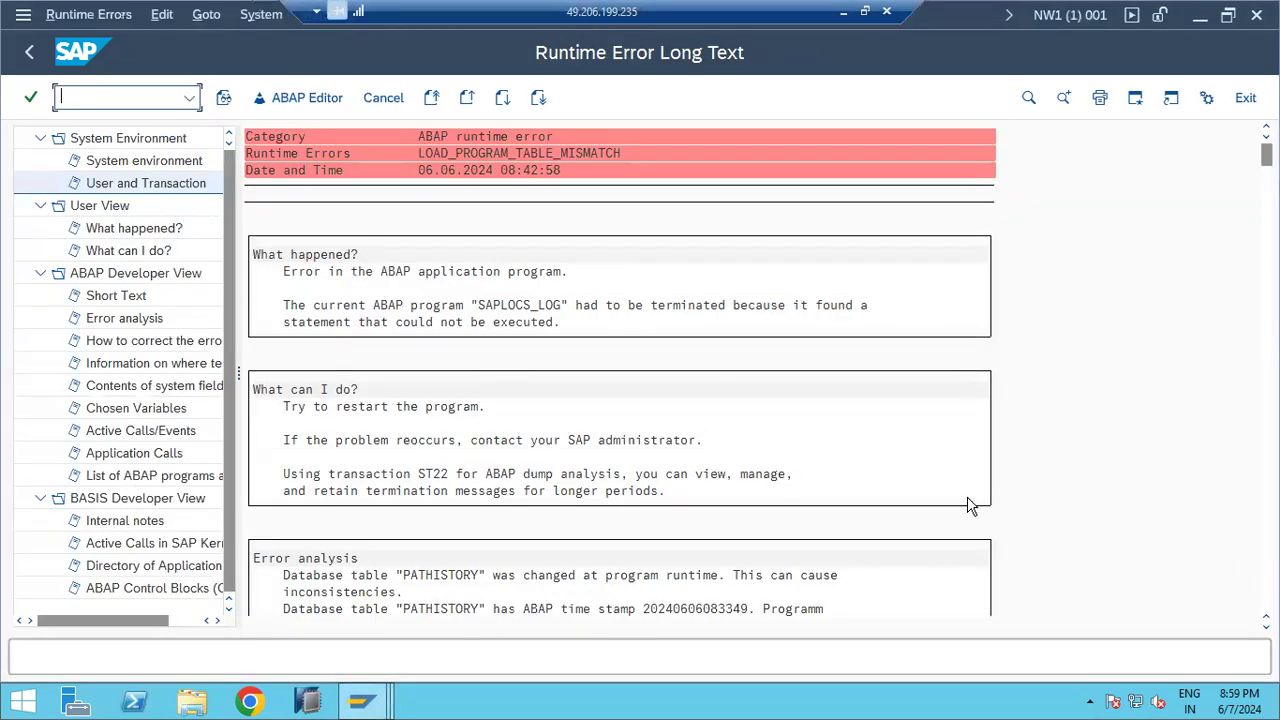
click(24, 54)
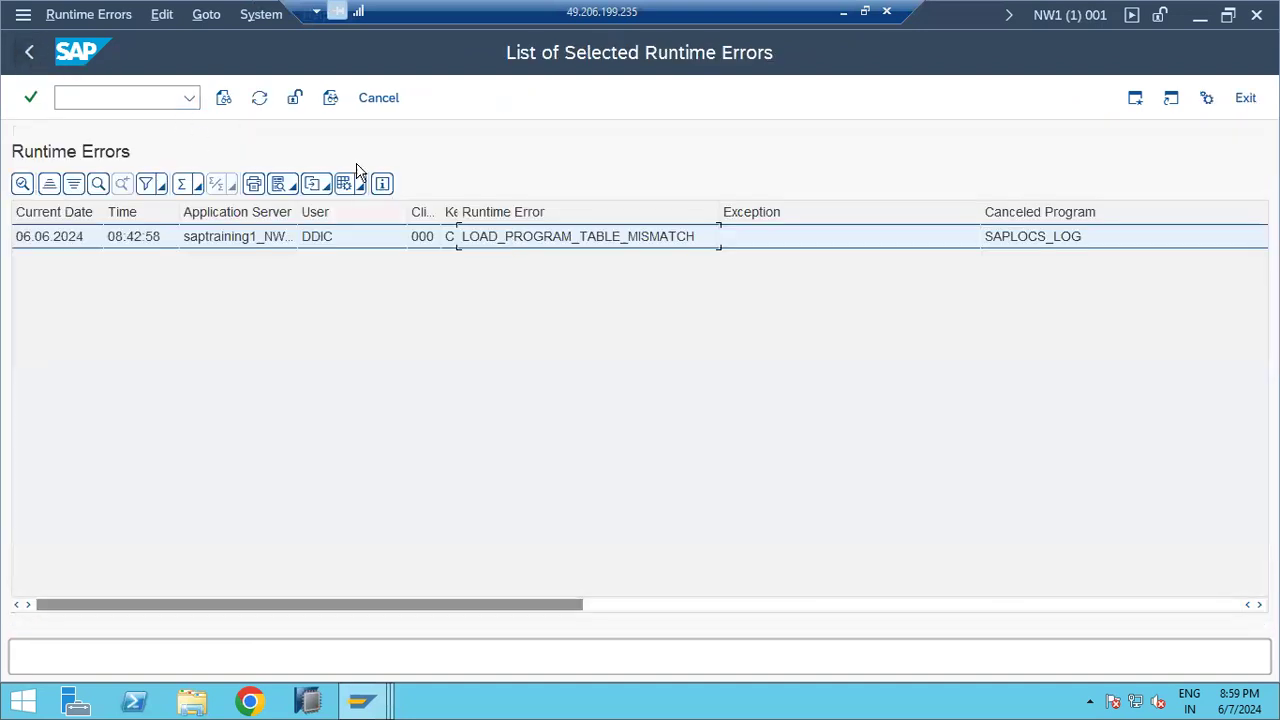
click(259, 97)
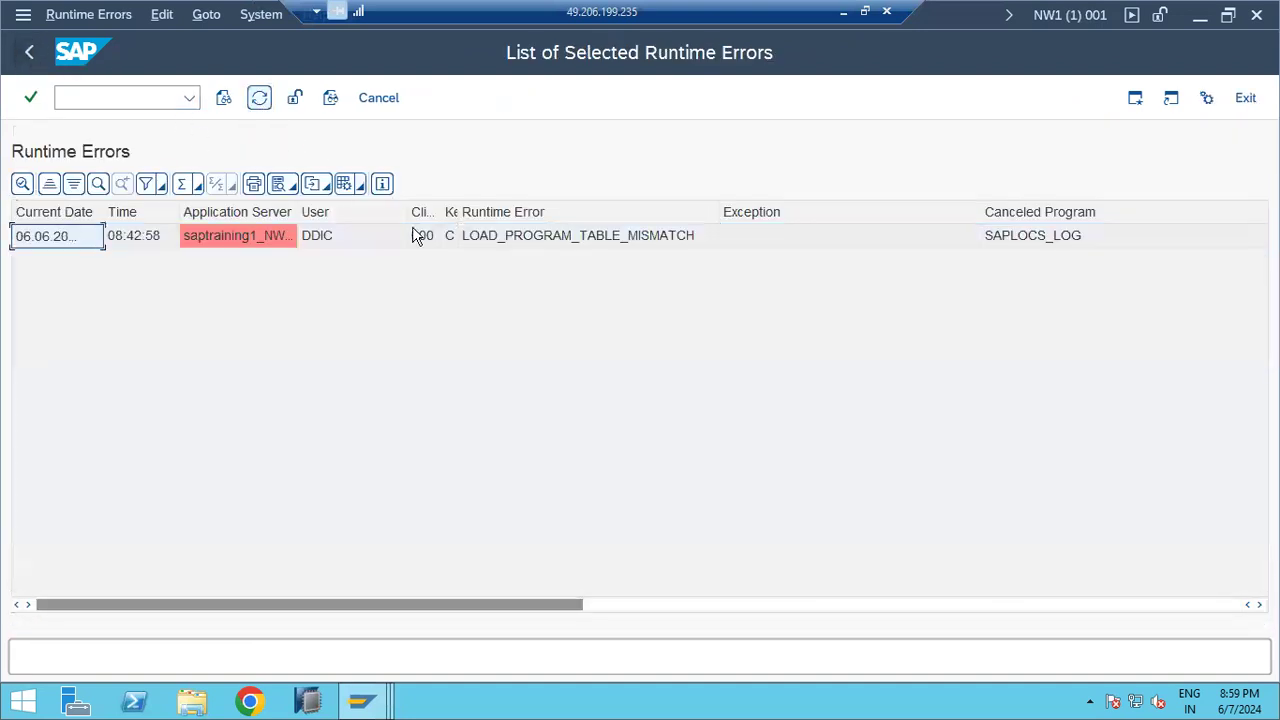
click(518, 240)
click(25, 54)
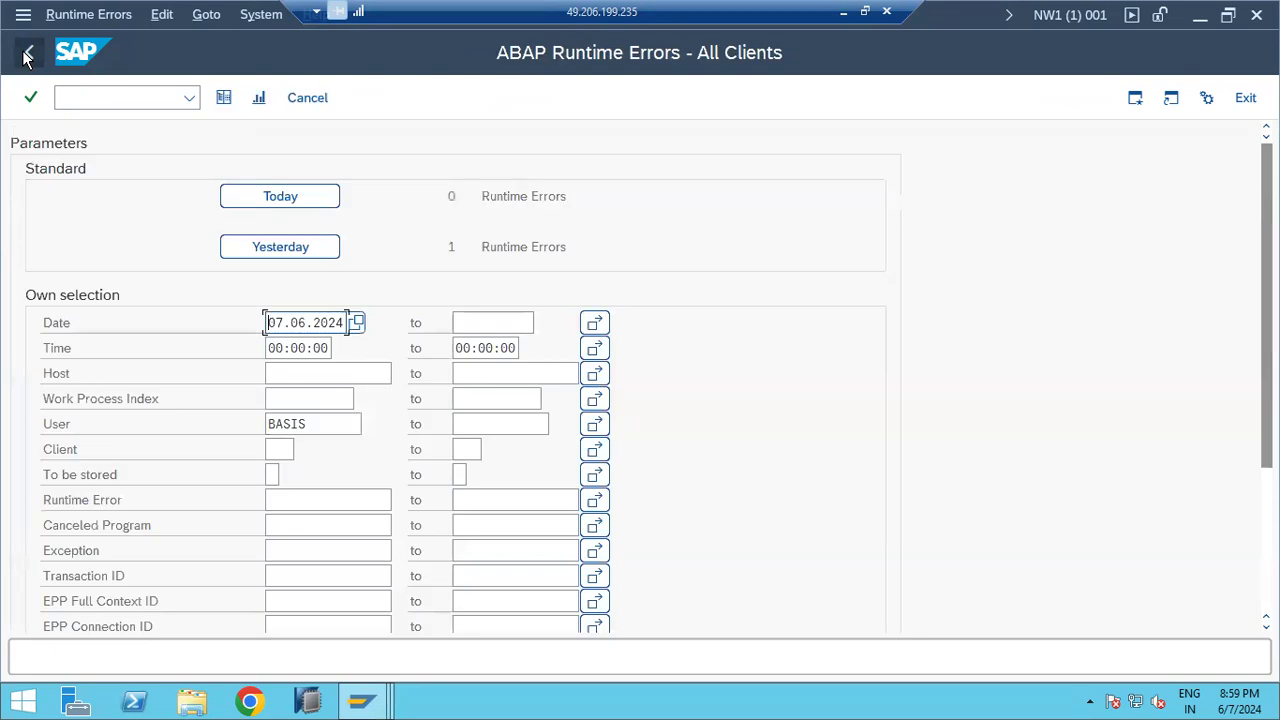
click(28, 55)
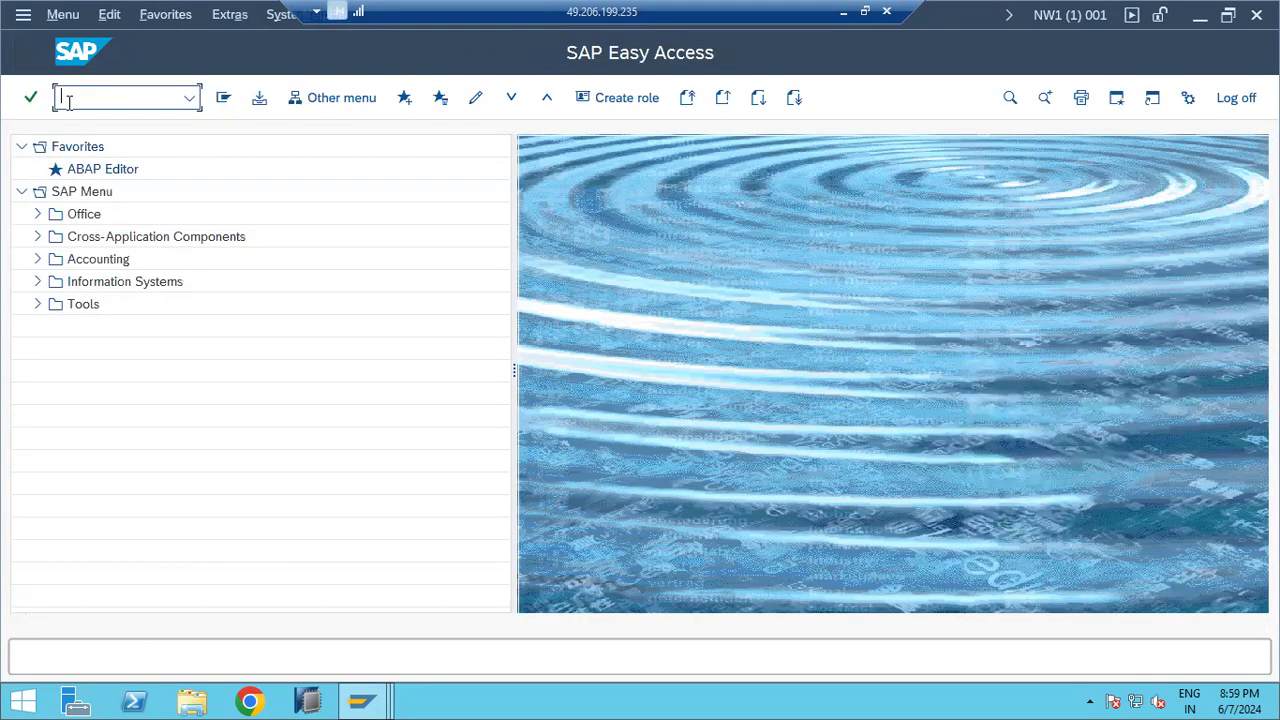
Open transaction SM21 and display the system log with the default selection criteria
text(sm21)
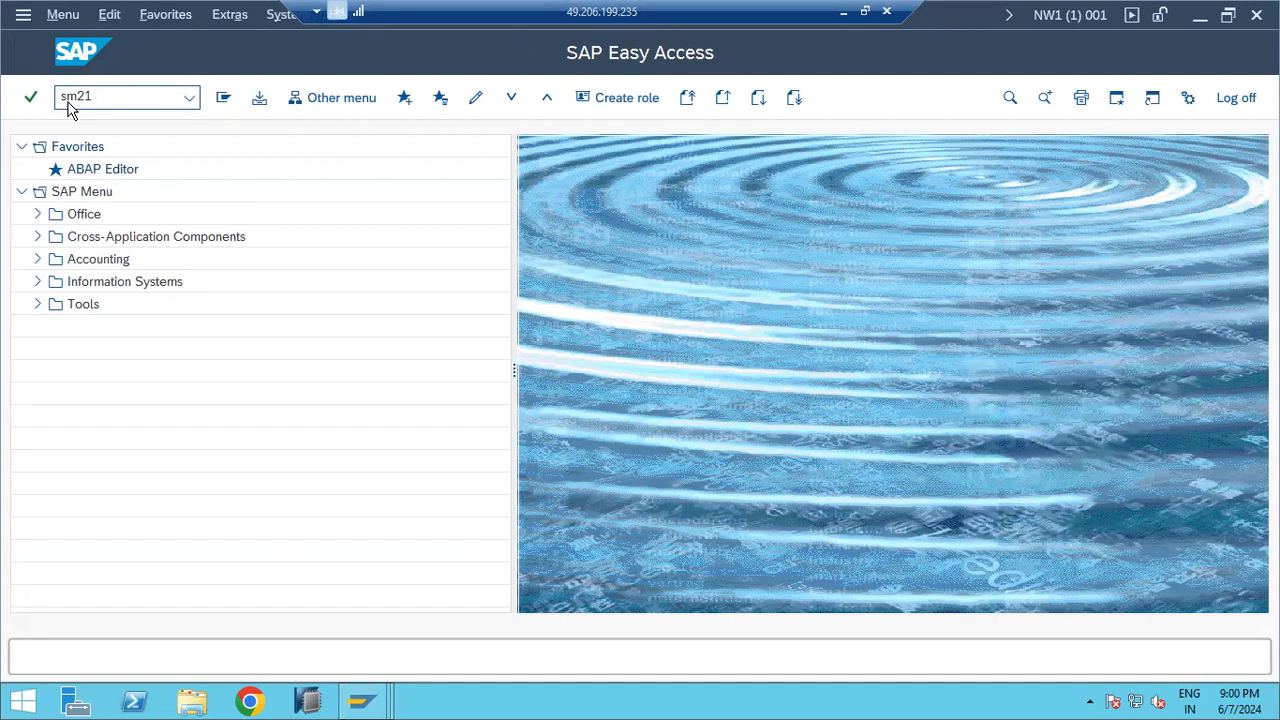
key(Return)
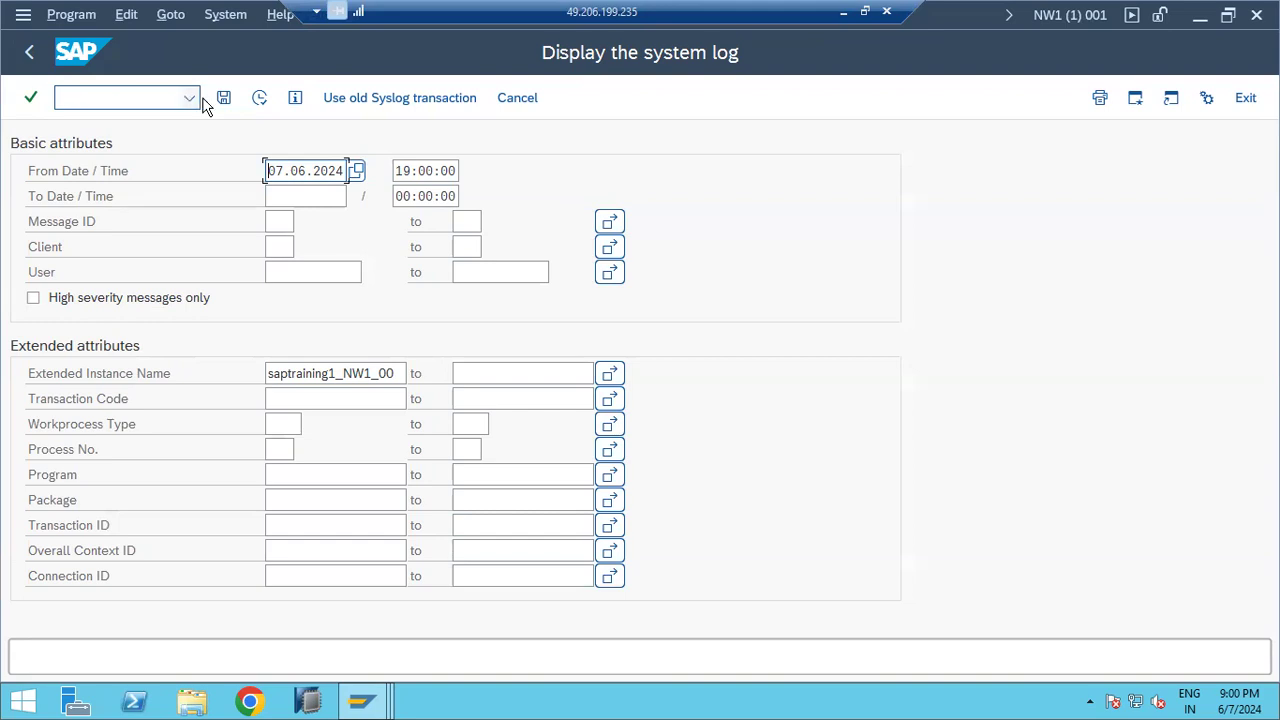
click(262, 104)
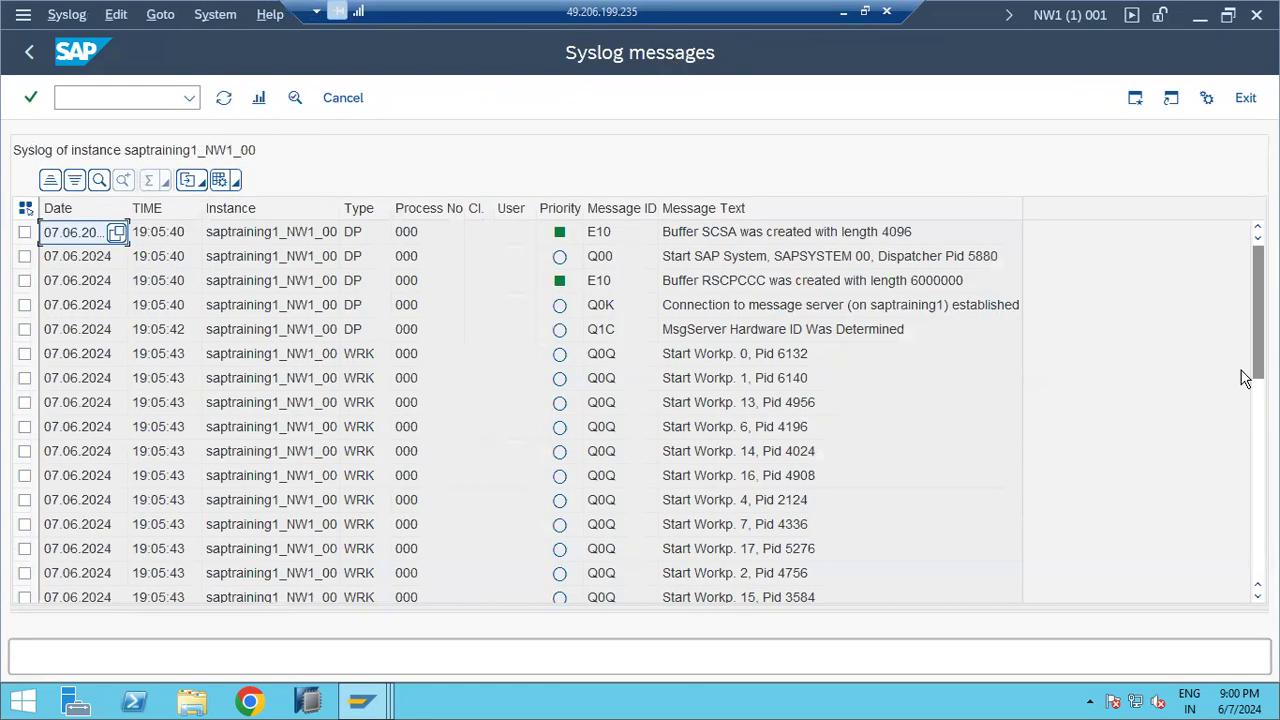
Look through the syslog messages of the instance from system startup to the latest entries
drag(1257, 378, 1257, 574)
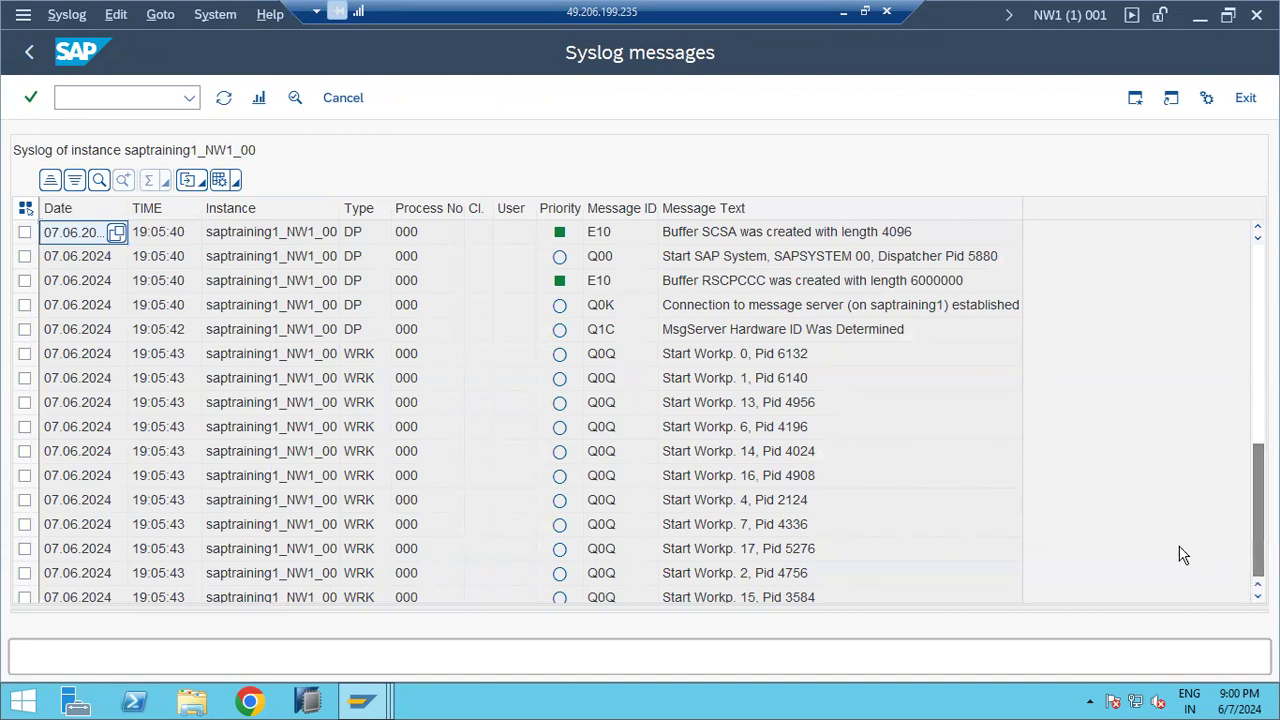
click(677, 363)
scroll(677, 368, up, 10)
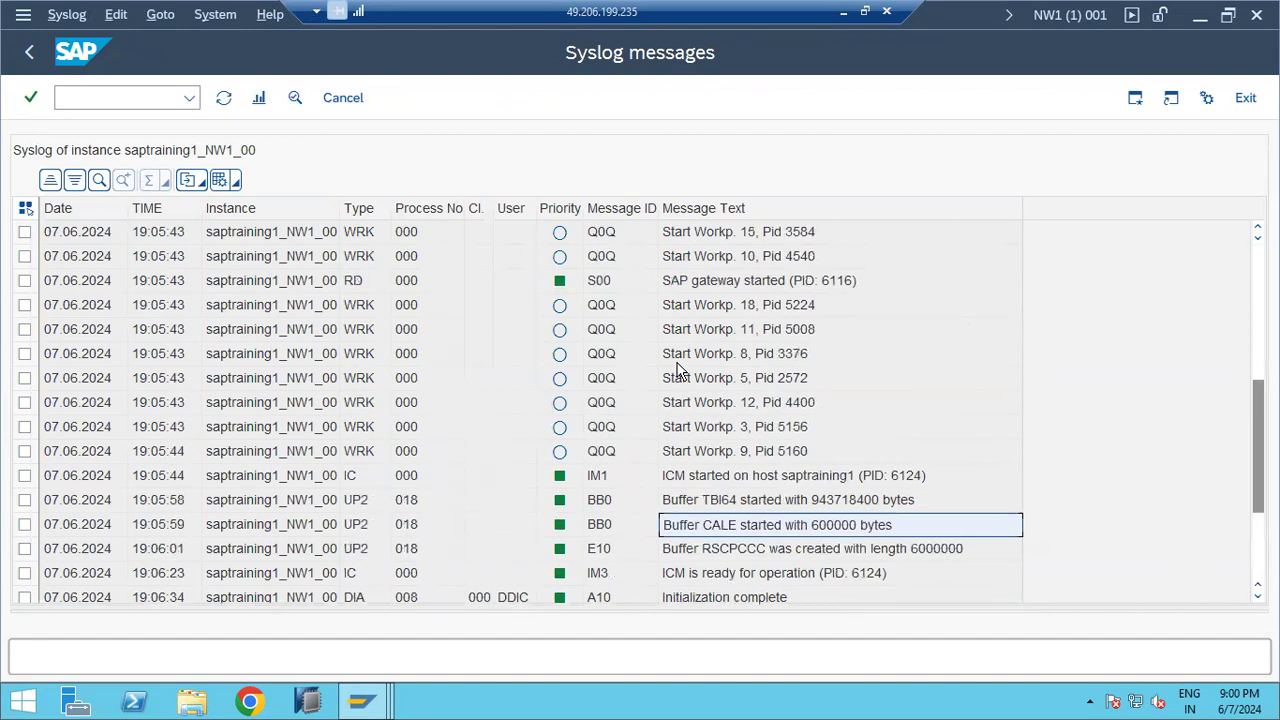
scroll(677, 370, up, 1)
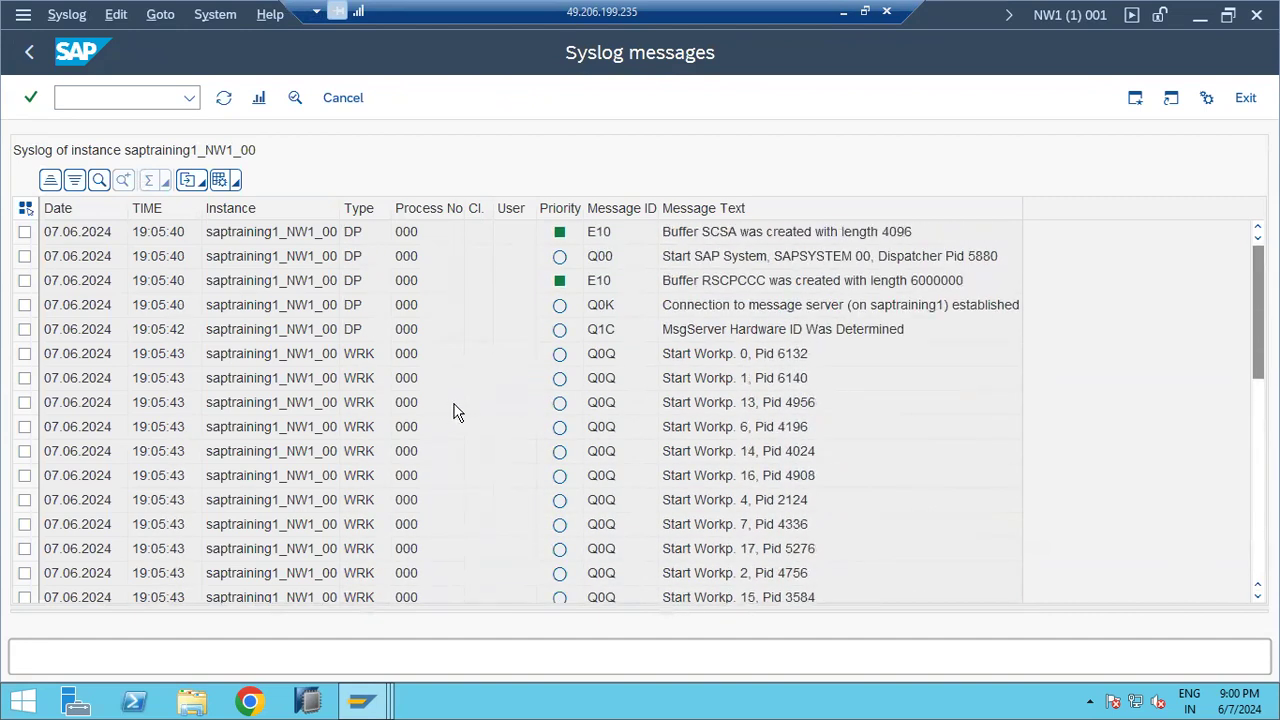
scroll(1257, 523, down, 9)
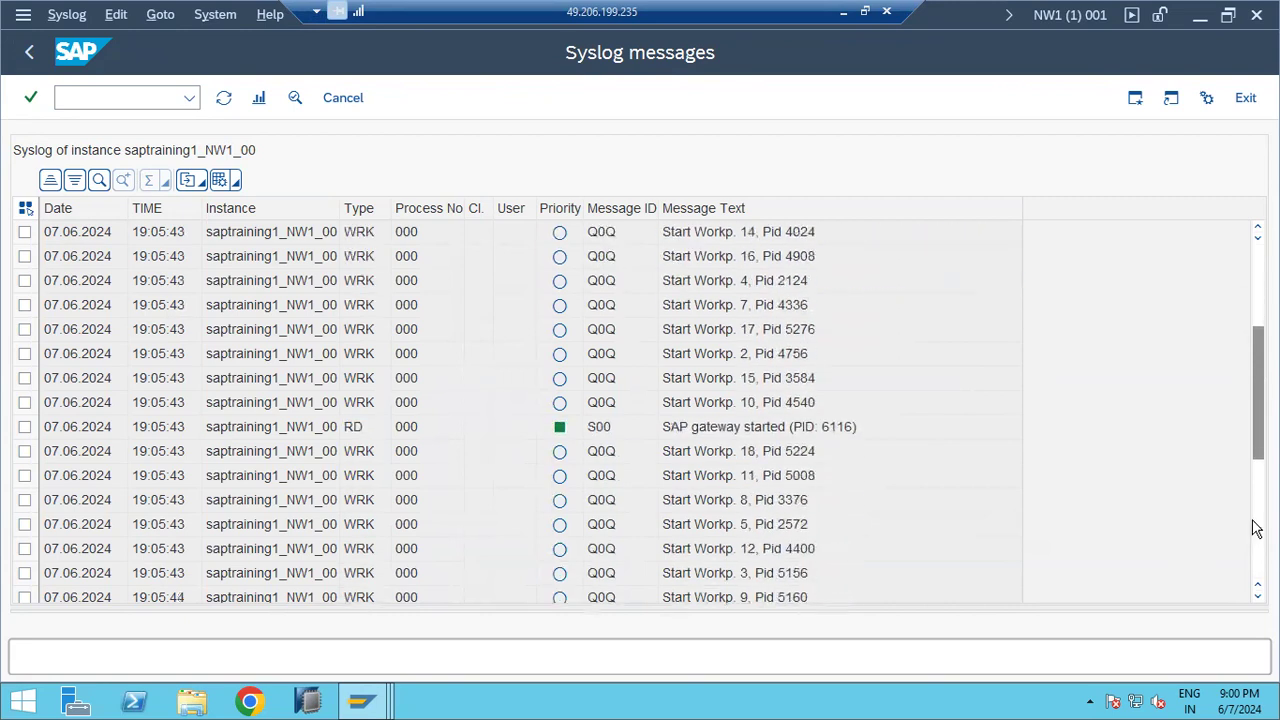
scroll(1257, 530, down, 1)
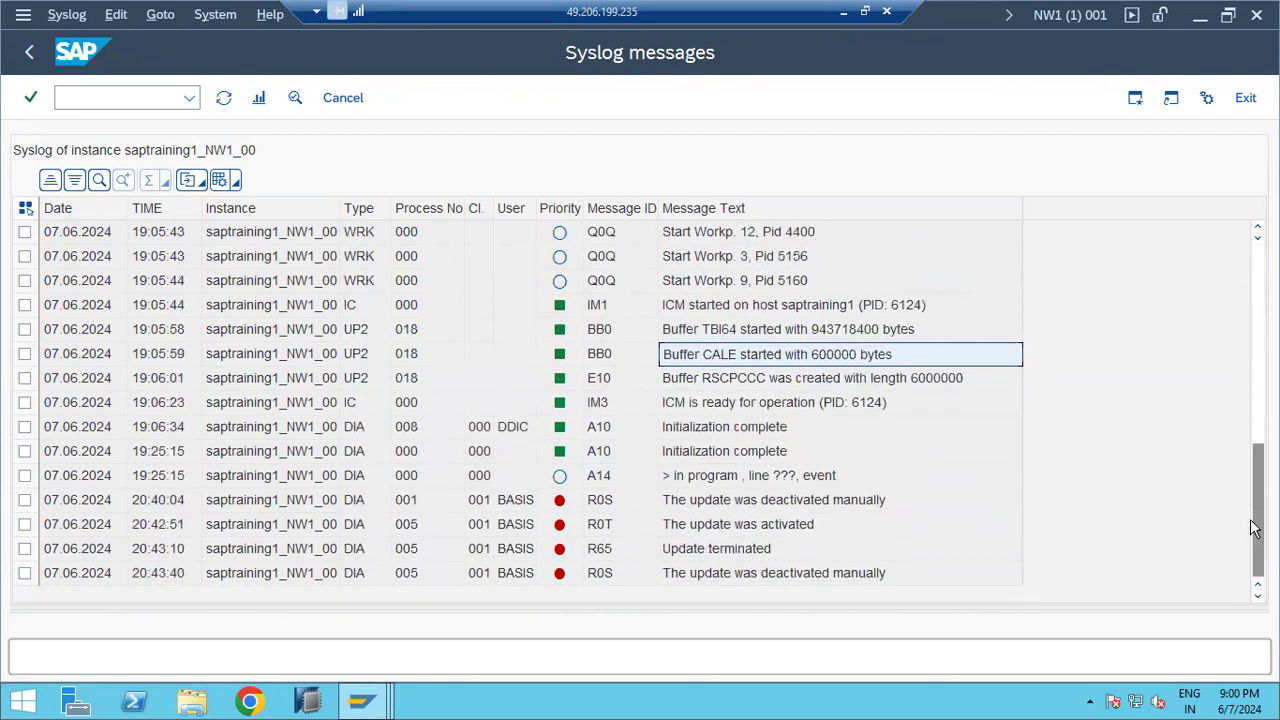
Examine the red-priority messages about update deactivation, activation and termination at the end of the syslog
double_click(678, 500)
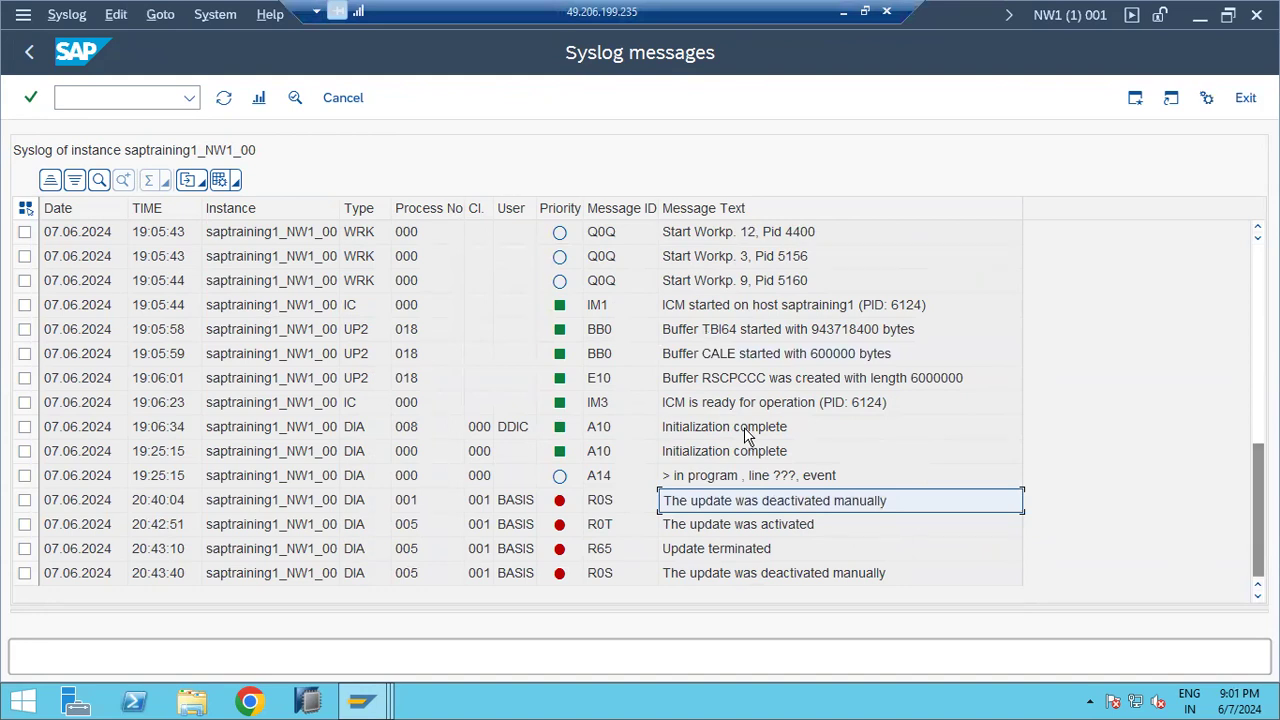
click(697, 528)
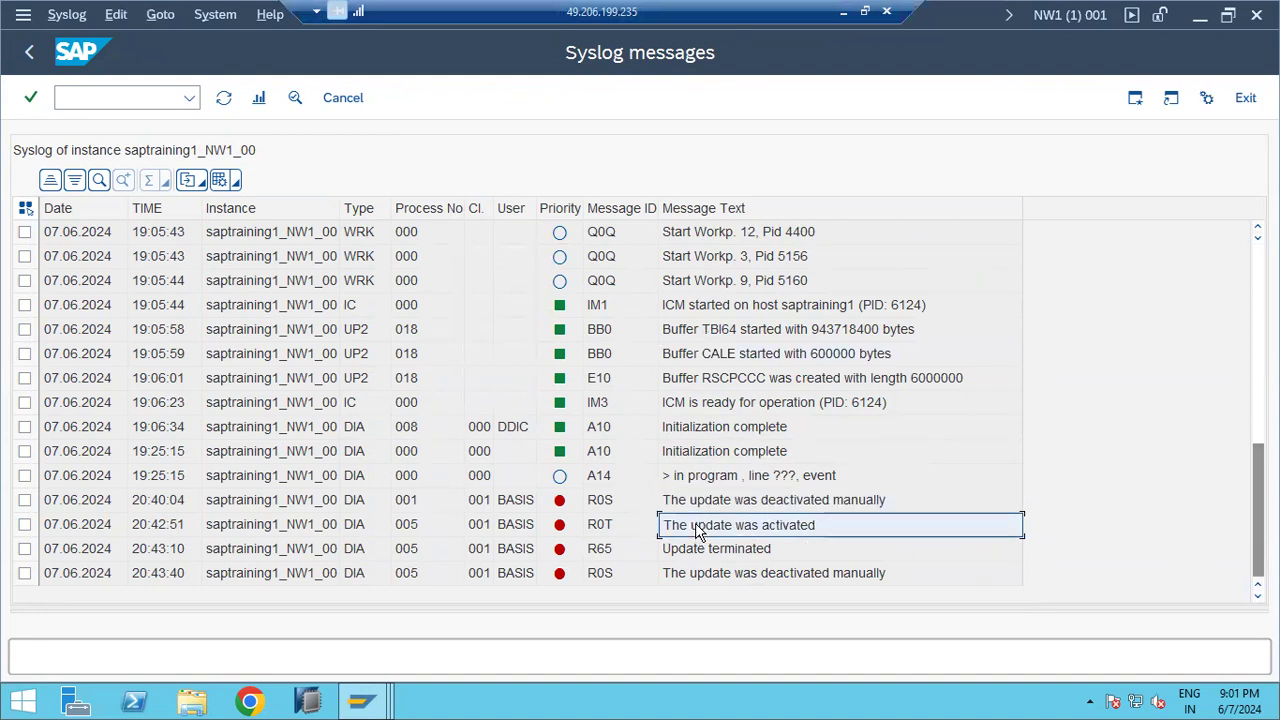
click(690, 503)
click(695, 518)
click(710, 548)
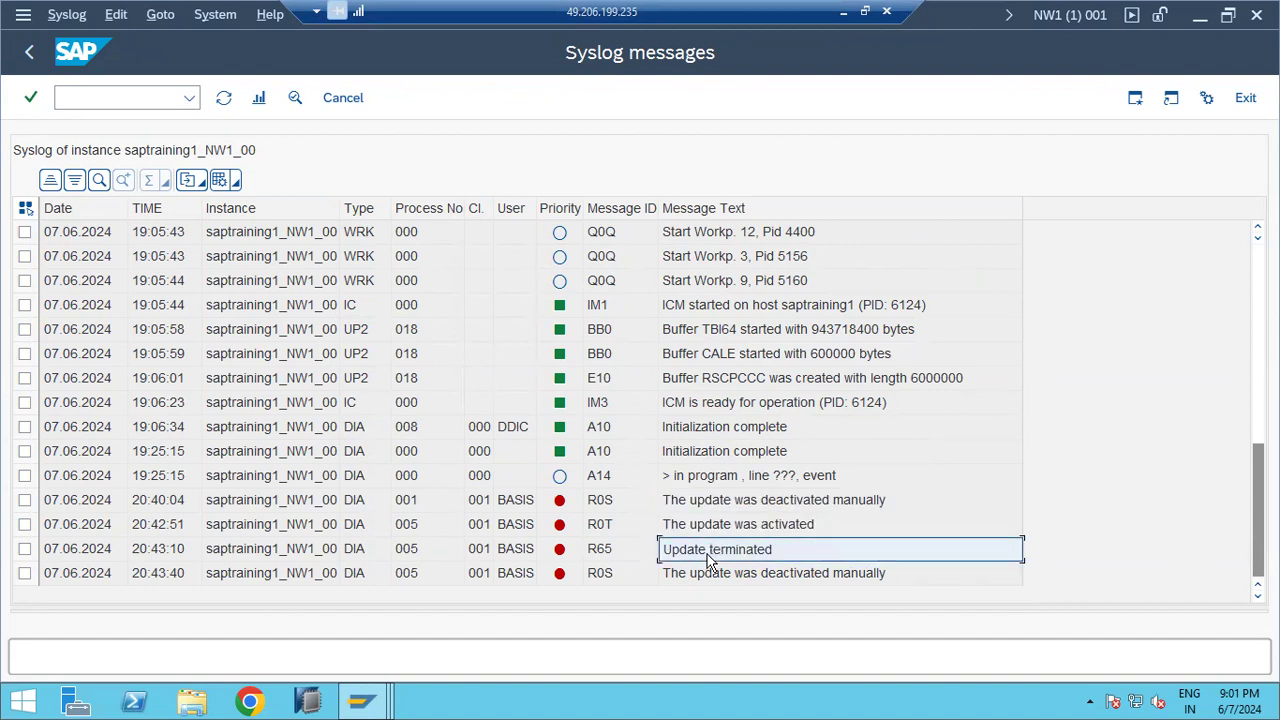
click(718, 572)
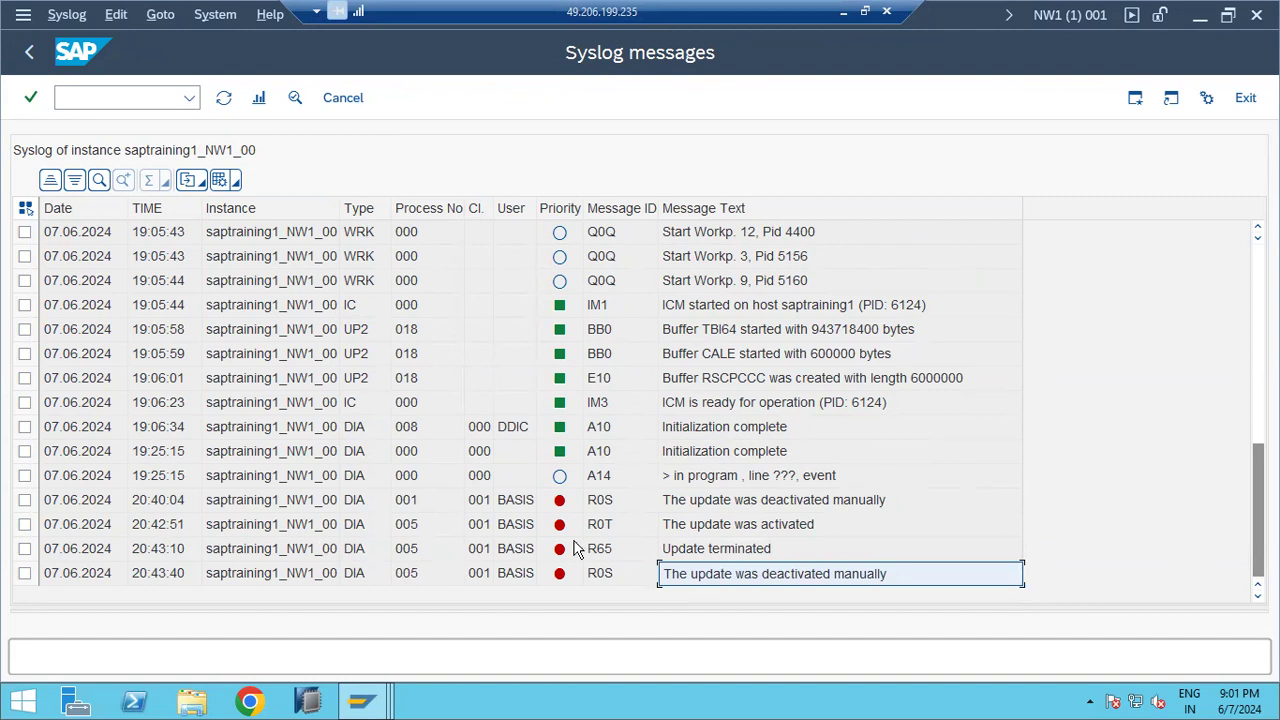
View the details of the 20:40:04 message "The update was deactivated manually" and return to the syslog list
click(759, 506)
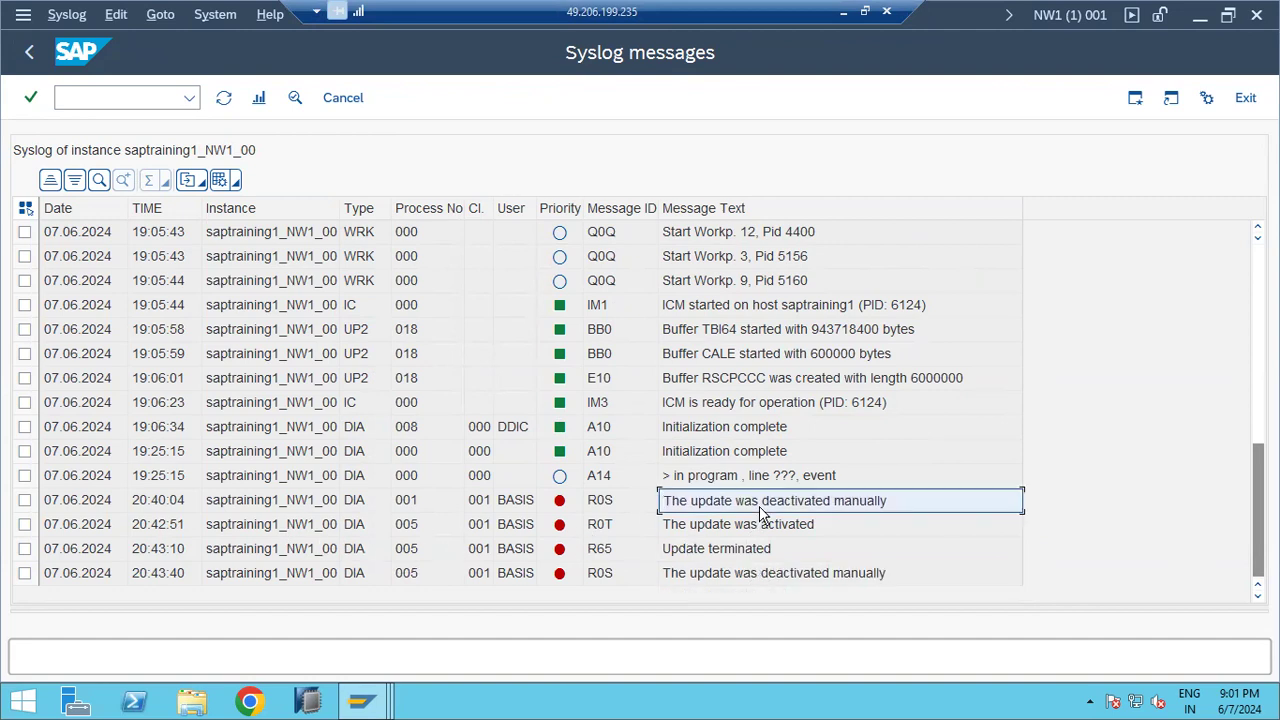
double_click(759, 514)
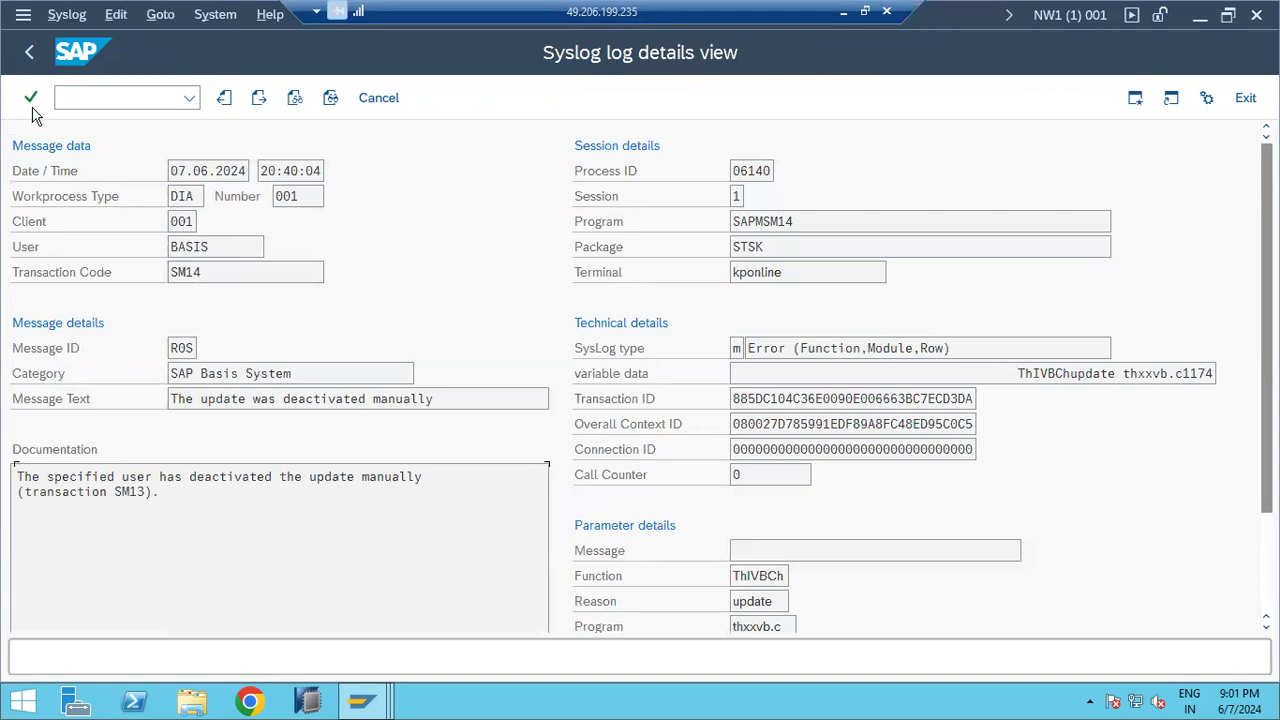
click(28, 57)
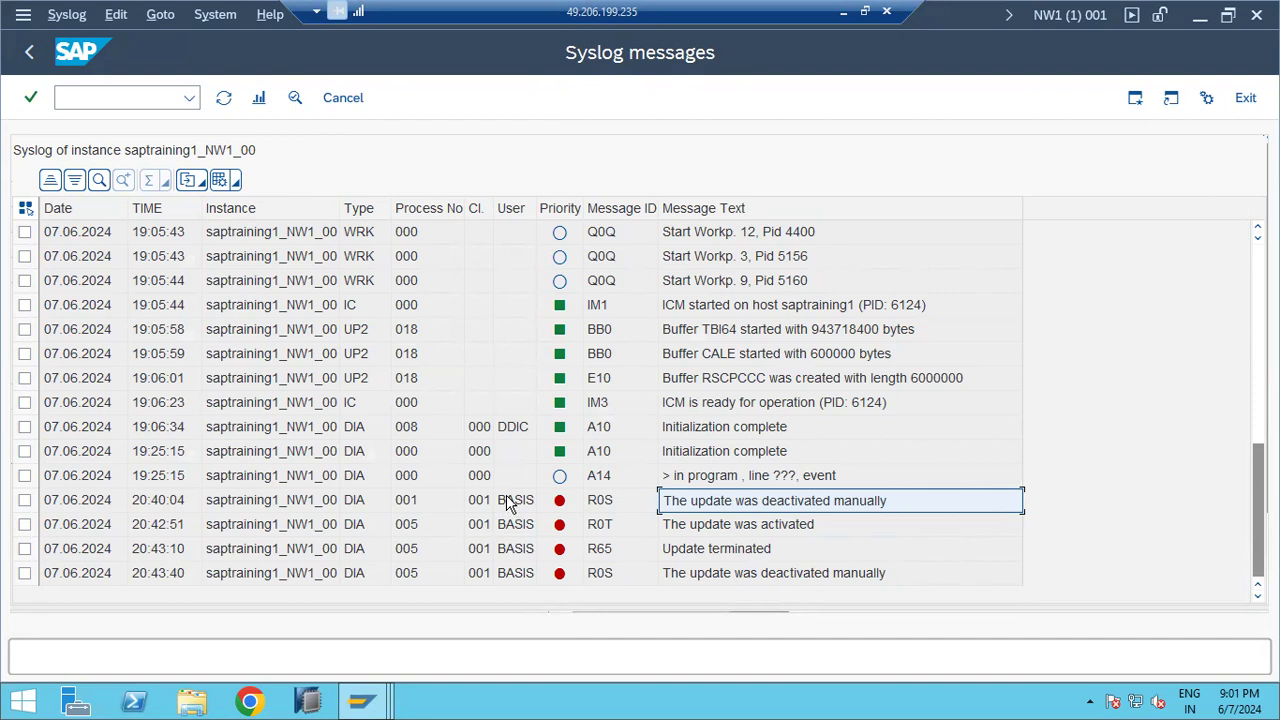
click(502, 550)
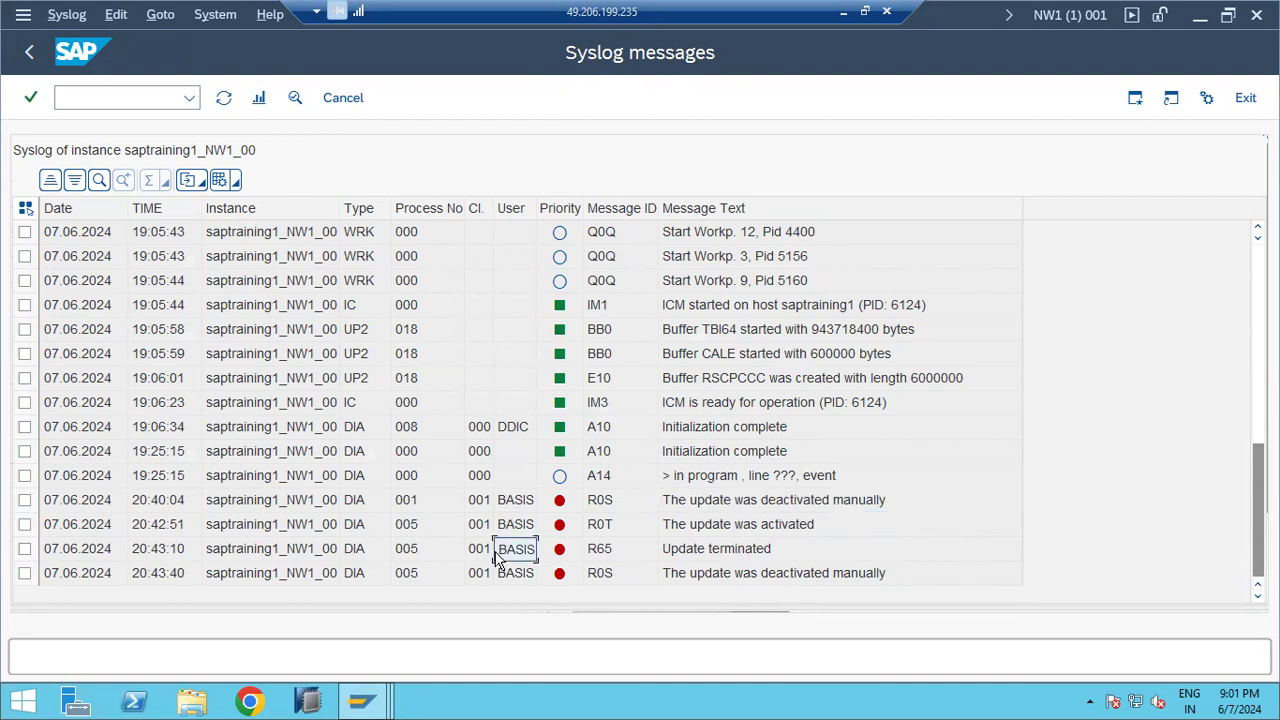
Run the system log selection again from its selection screen and check the latest messages
click(30, 58)
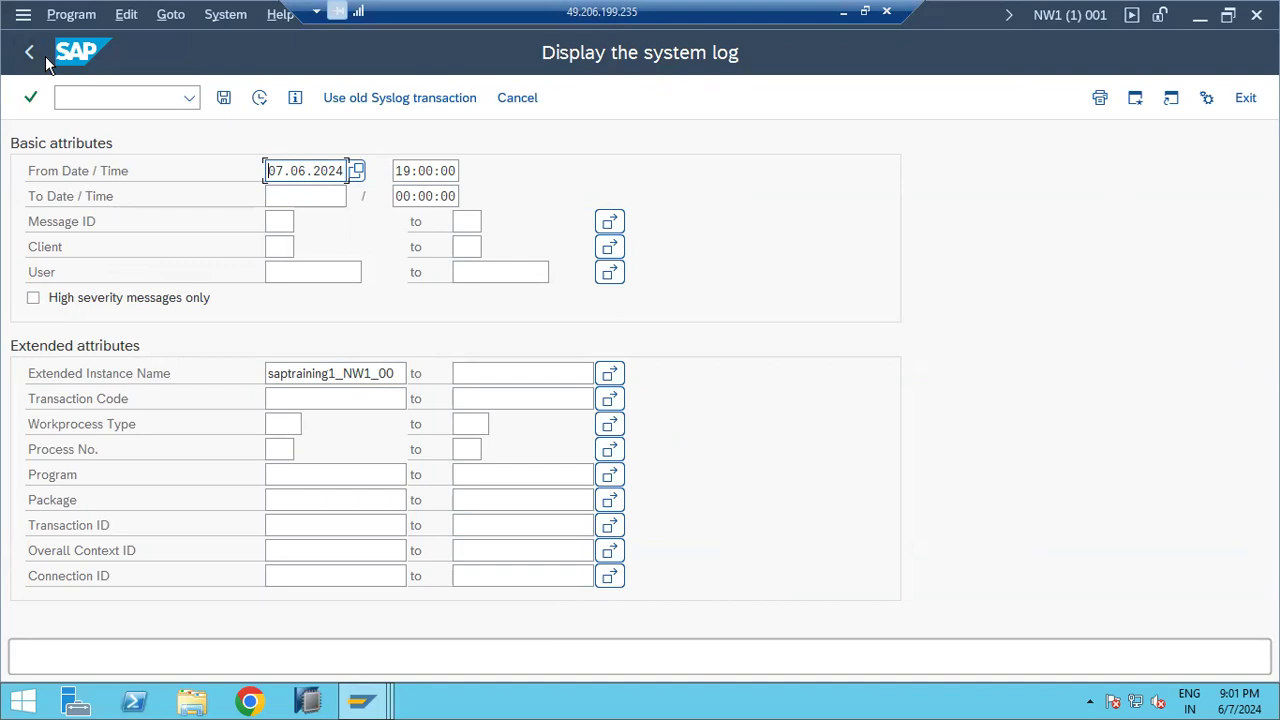
click(257, 99)
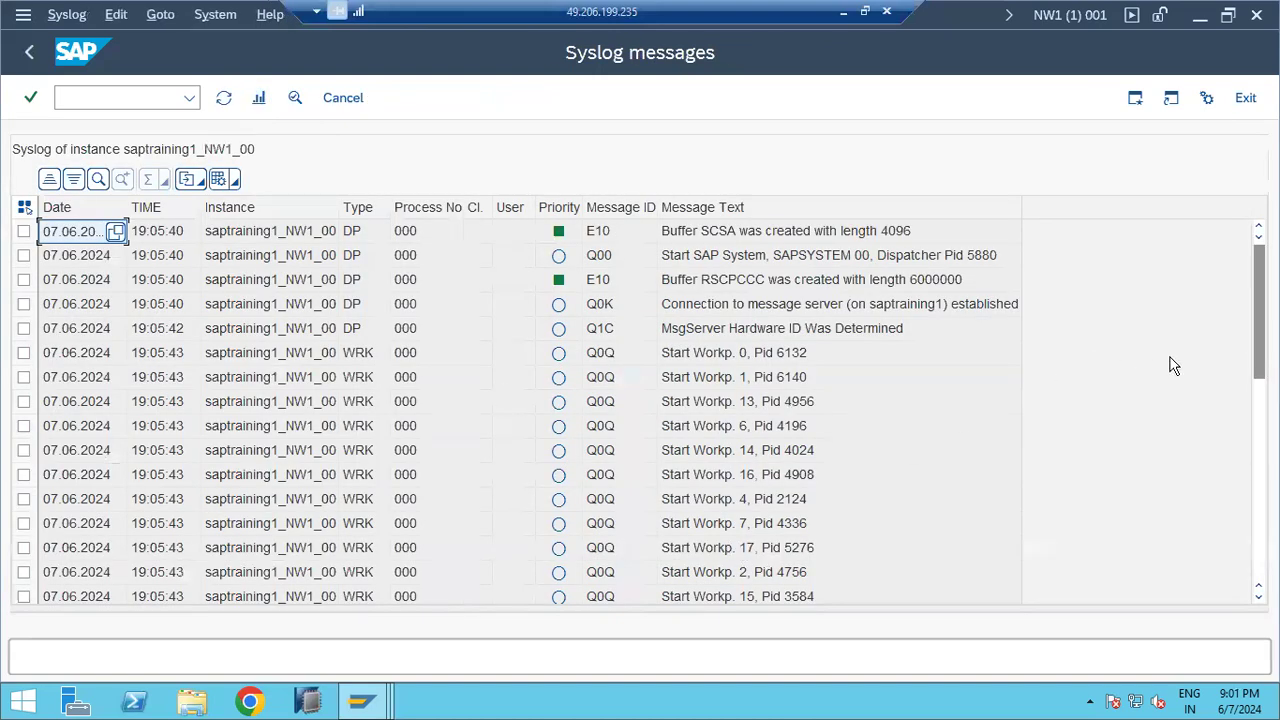
scroll(695, 550, down, 10)
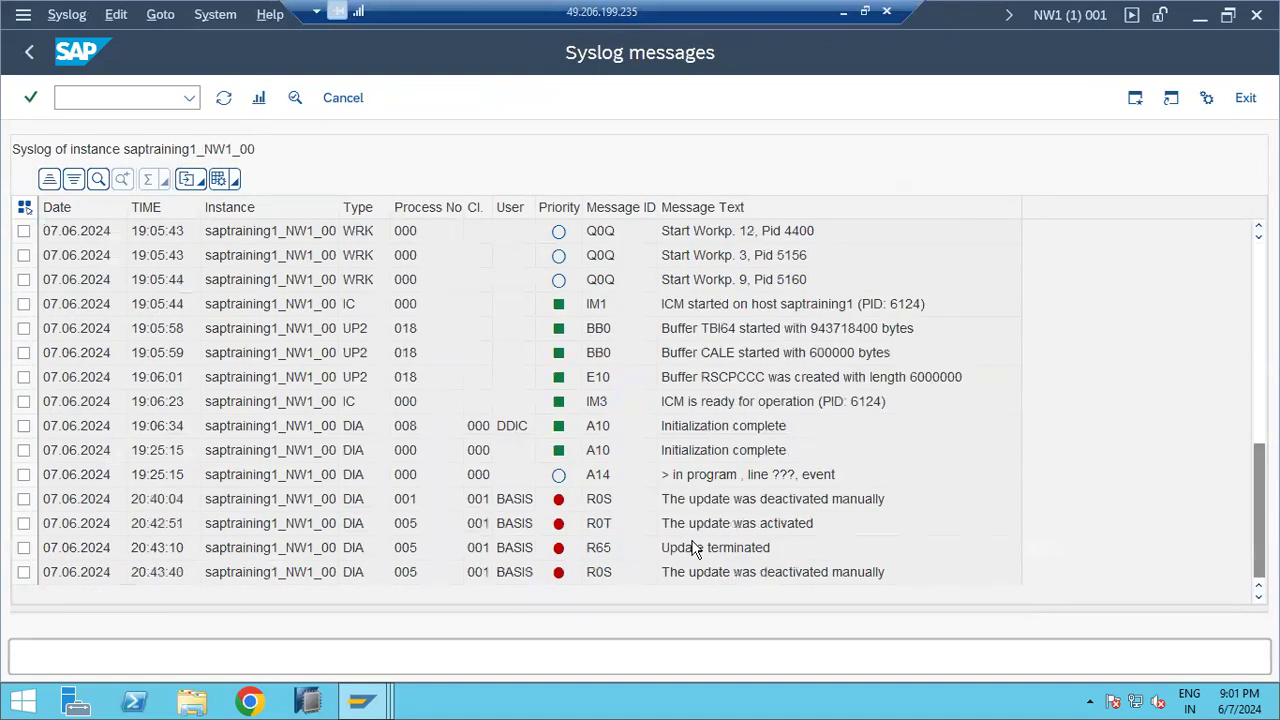
click(265, 533)
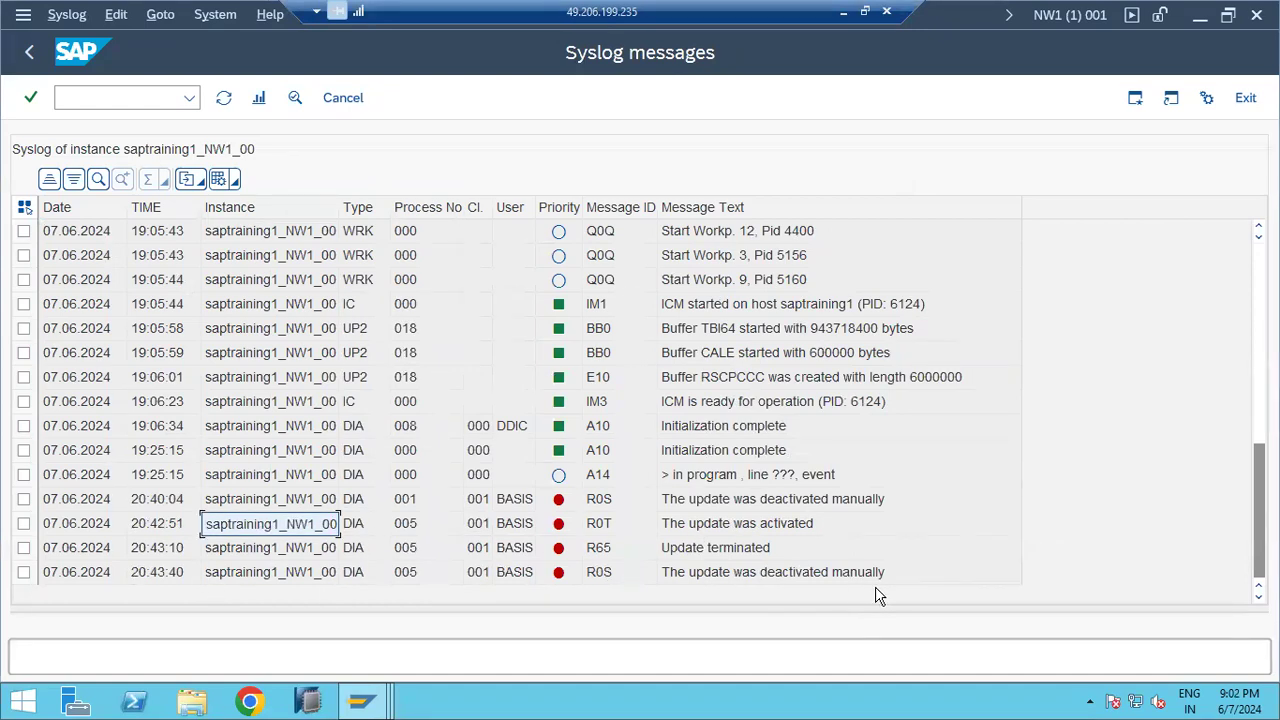
Open the details of the 20:40:04 update deactivation message and highlight its documentation text
double_click(738, 506)
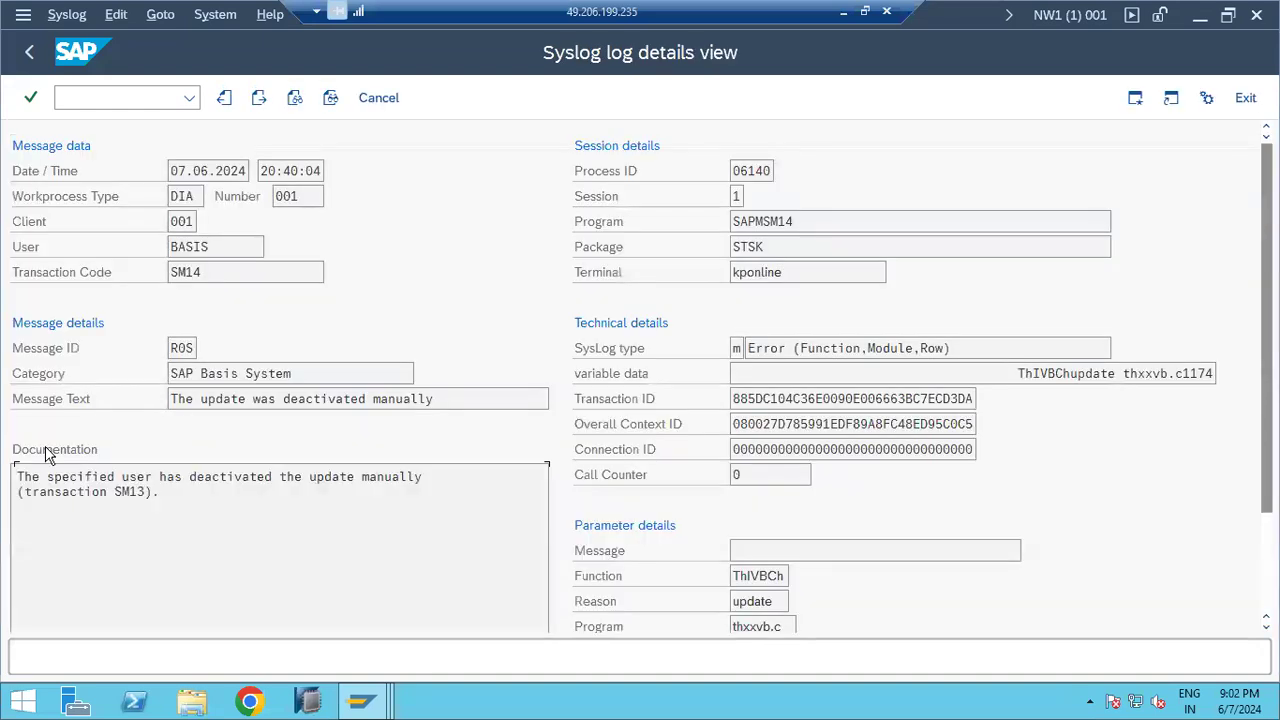
drag(18, 472, 148, 492)
drag(314, 519, 314, 520)
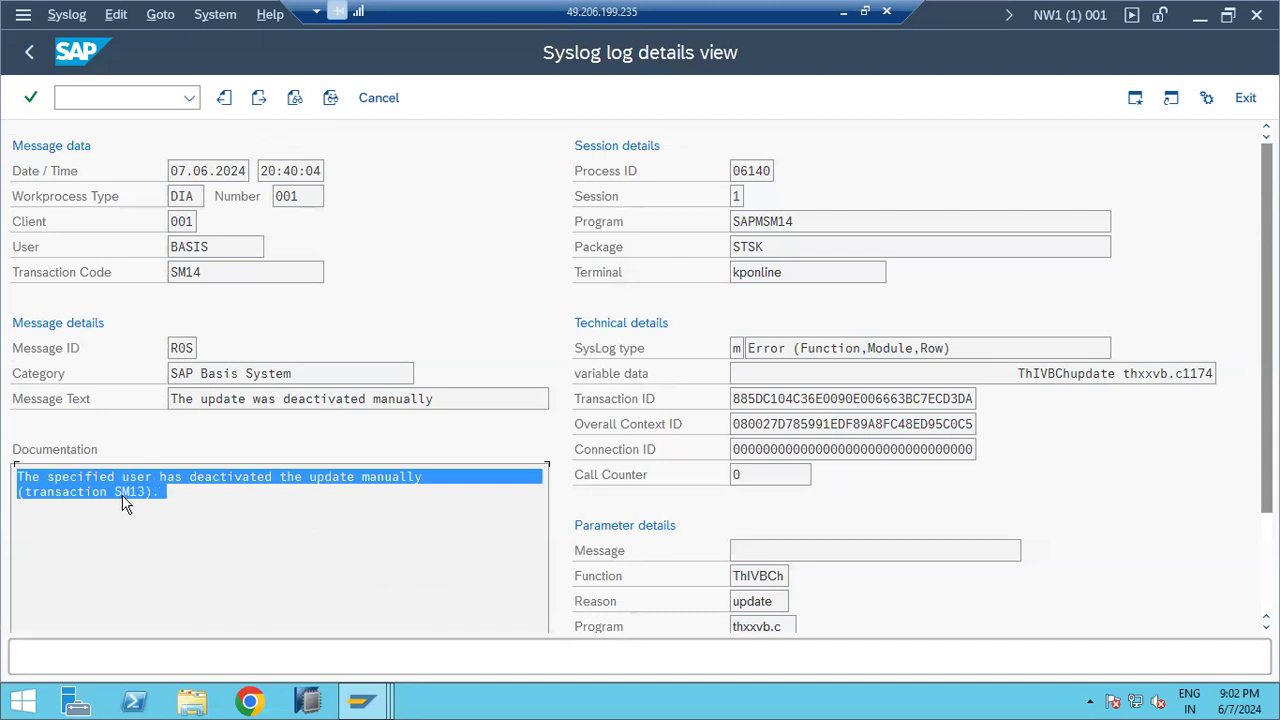
click(203, 514)
drag(16, 473, 202, 500)
Check the terminal name in the session details against the documentation of the update deactivation message
click(755, 272)
double_click(755, 272)
click(737, 273)
drag(121, 487, 240, 489)
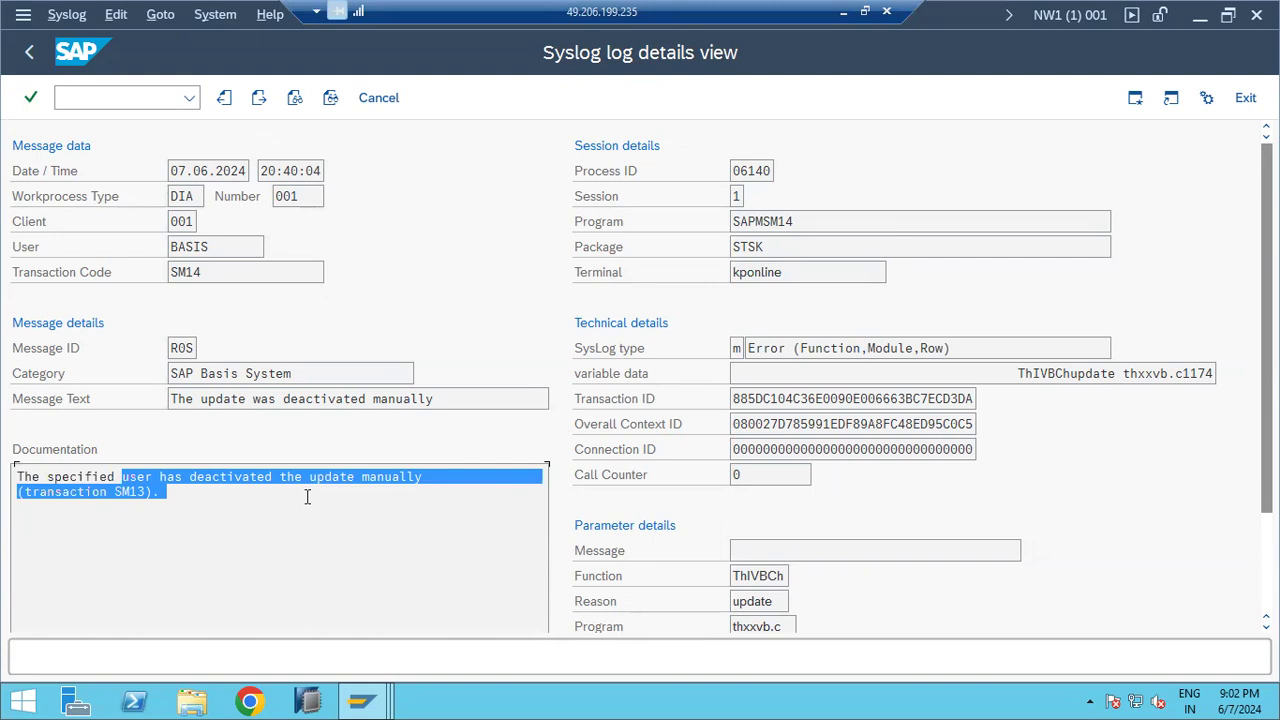
double_click(800, 273)
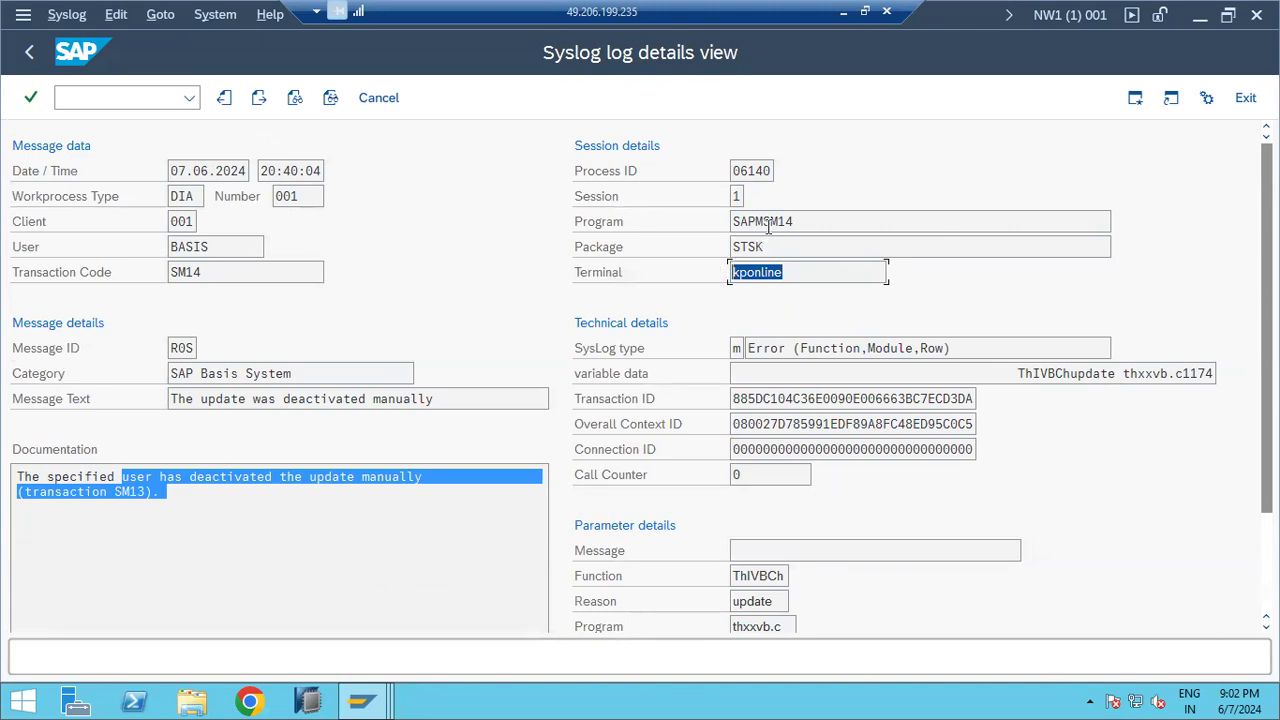
Check the message's work process type and transaction code, and return to the syslog list
double_click(178, 197)
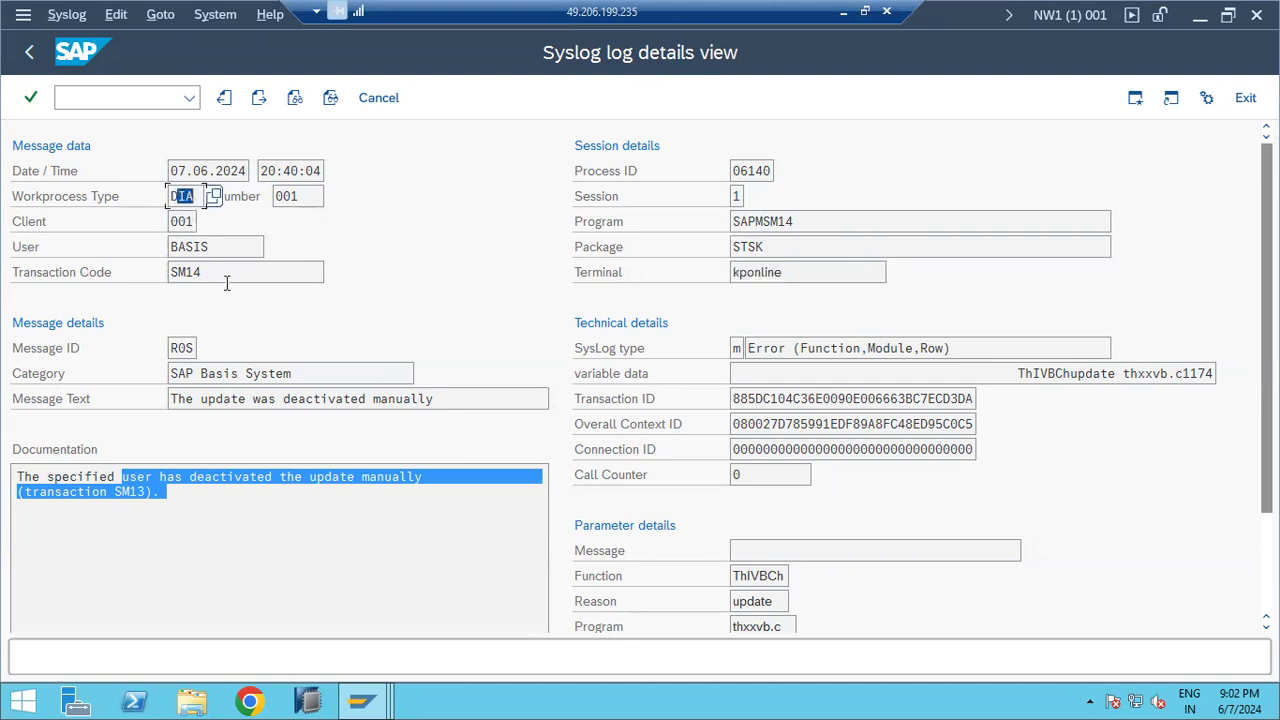
double_click(186, 272)
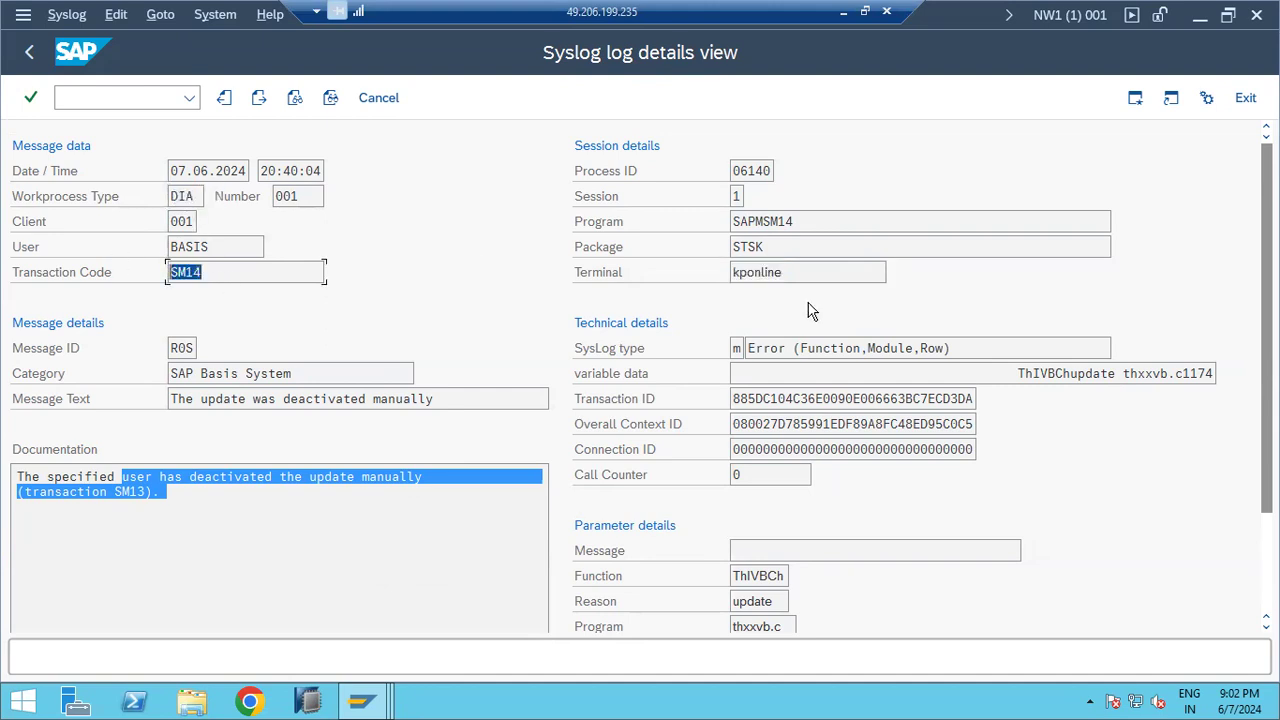
click(36, 50)
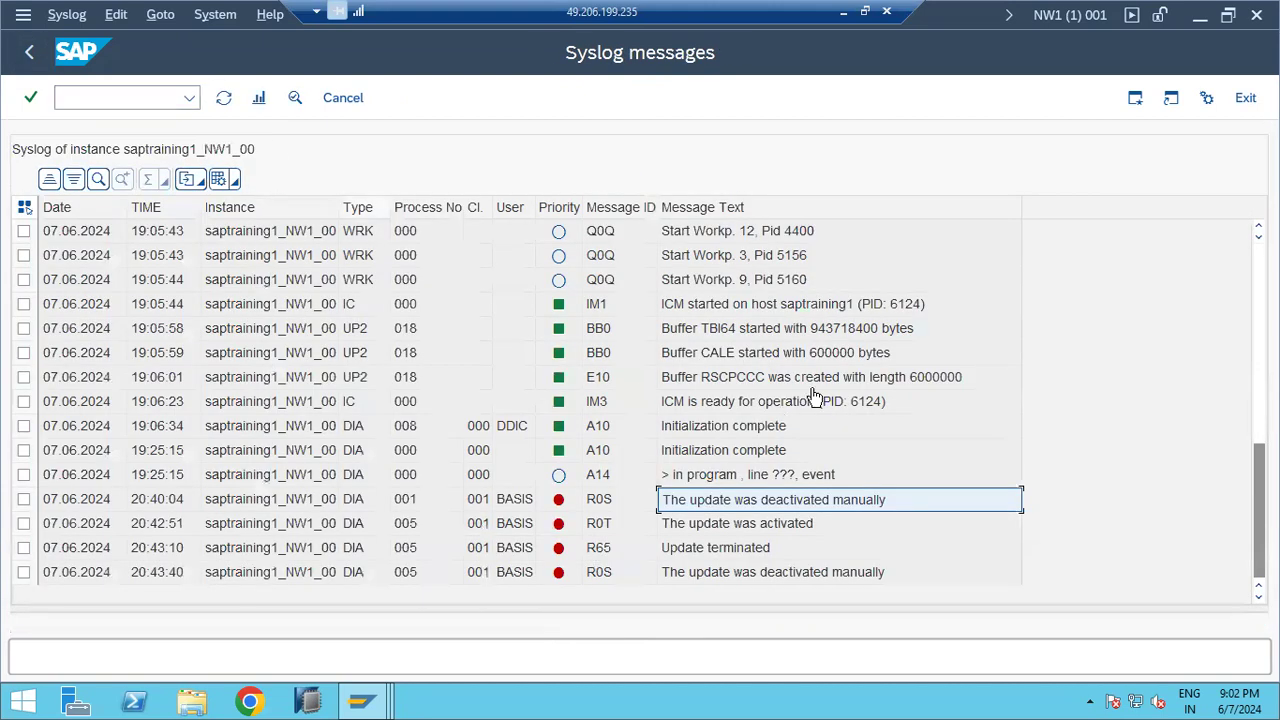
Open the details of the "ICM started on host saptraining1" message and highlight its documentation text
click(785, 310)
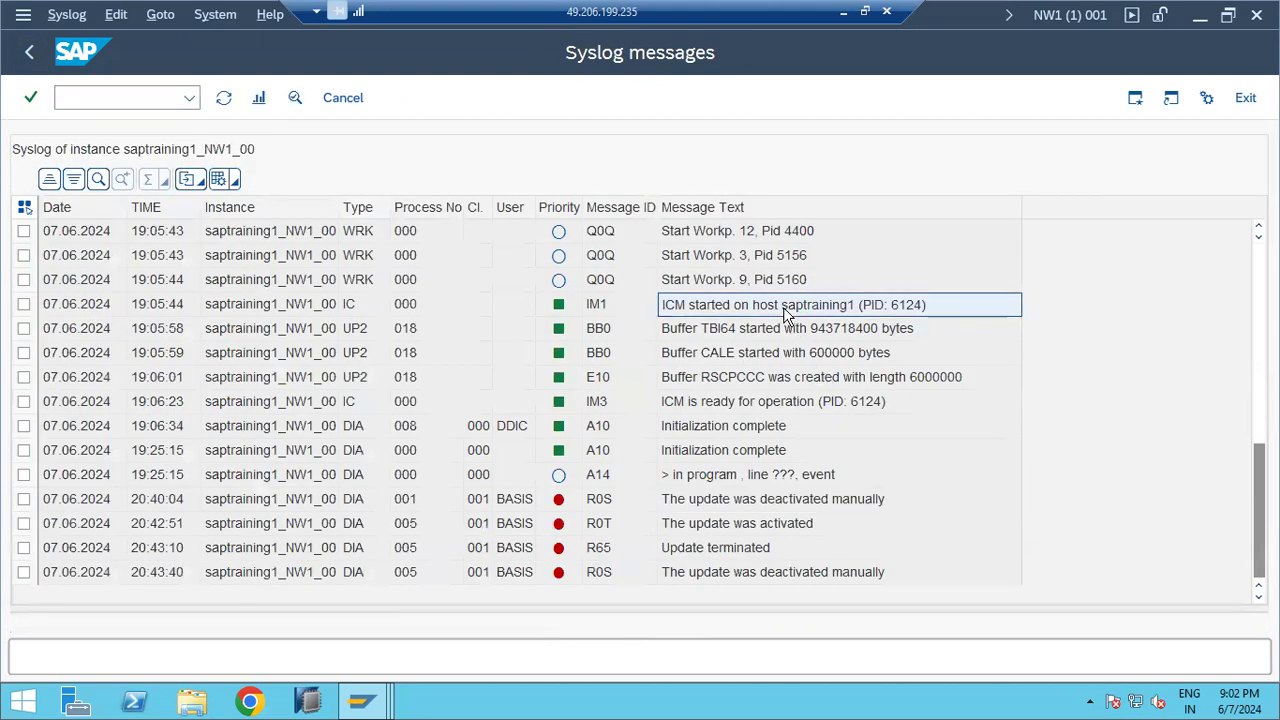
double_click(785, 313)
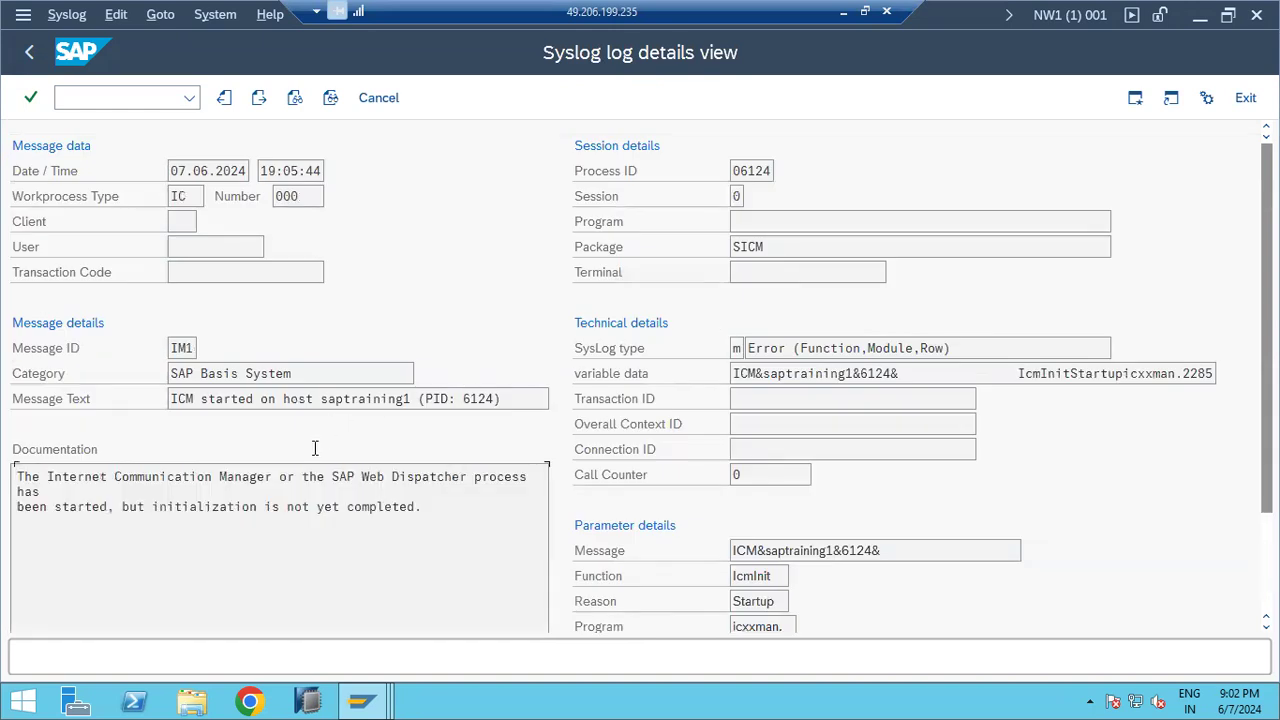
drag(416, 506, 157, 277)
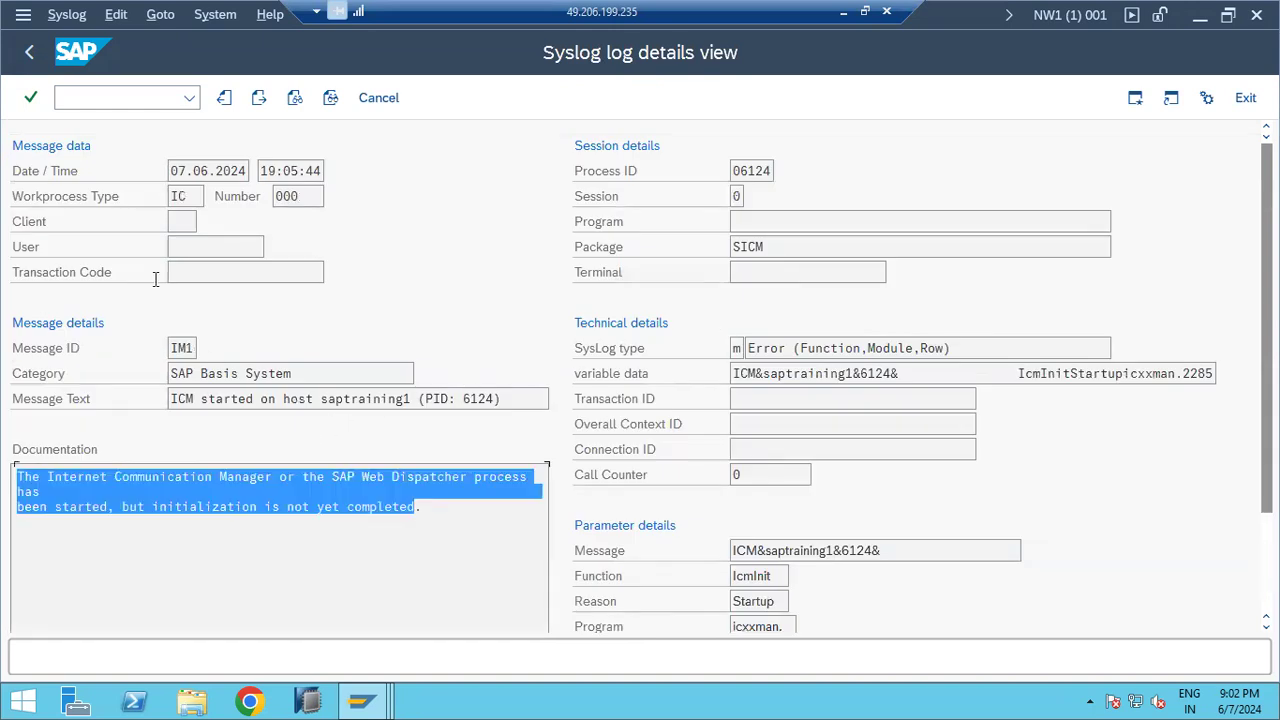
Leave the ICM message details and the syslog message list to return to the system log selection screen
click(29, 55)
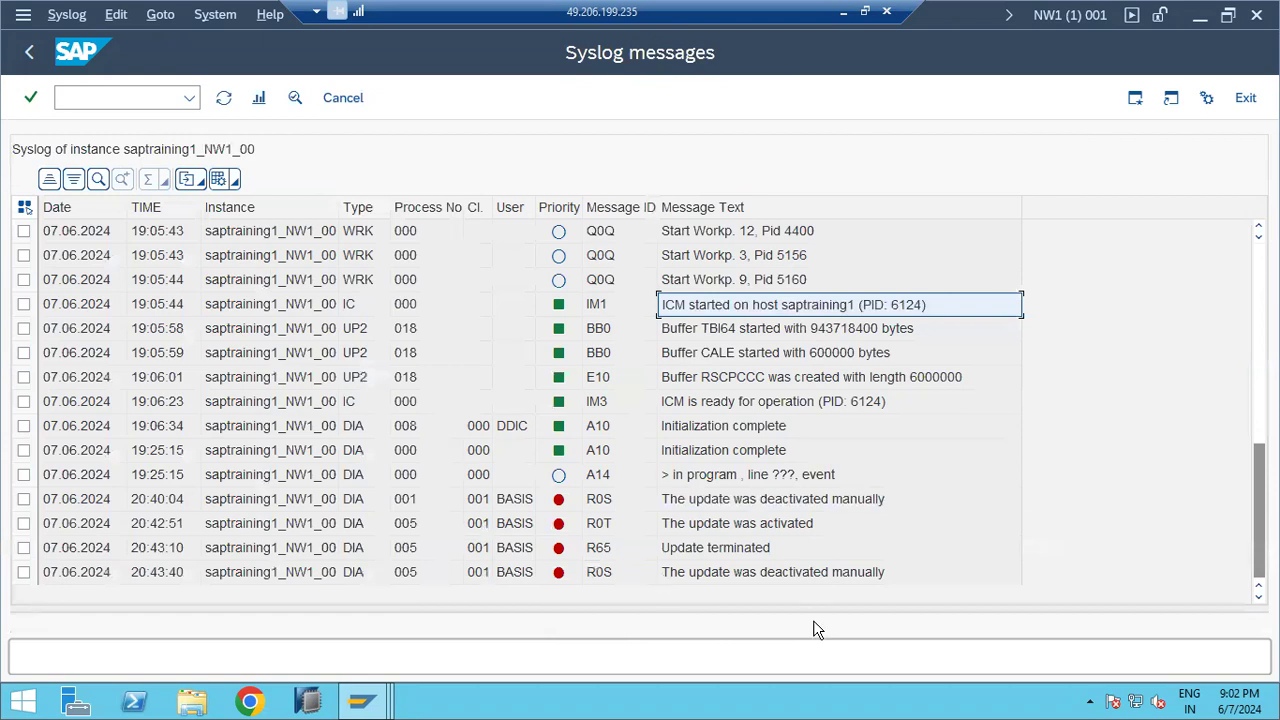
scroll(567, 523, up, 5)
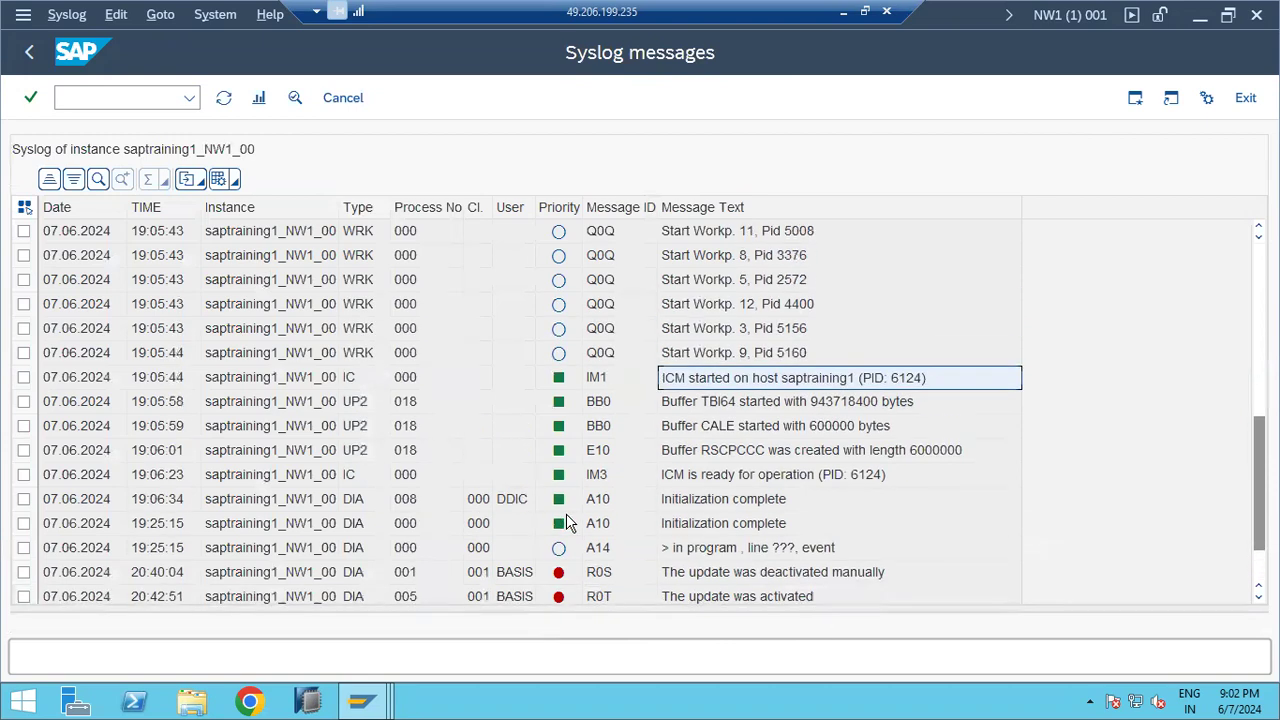
click(28, 56)
Start transaction SM04 with /nsm04 to list the user sessions, dismissing the Internet Explorer security message
mouse_move(360, 706)
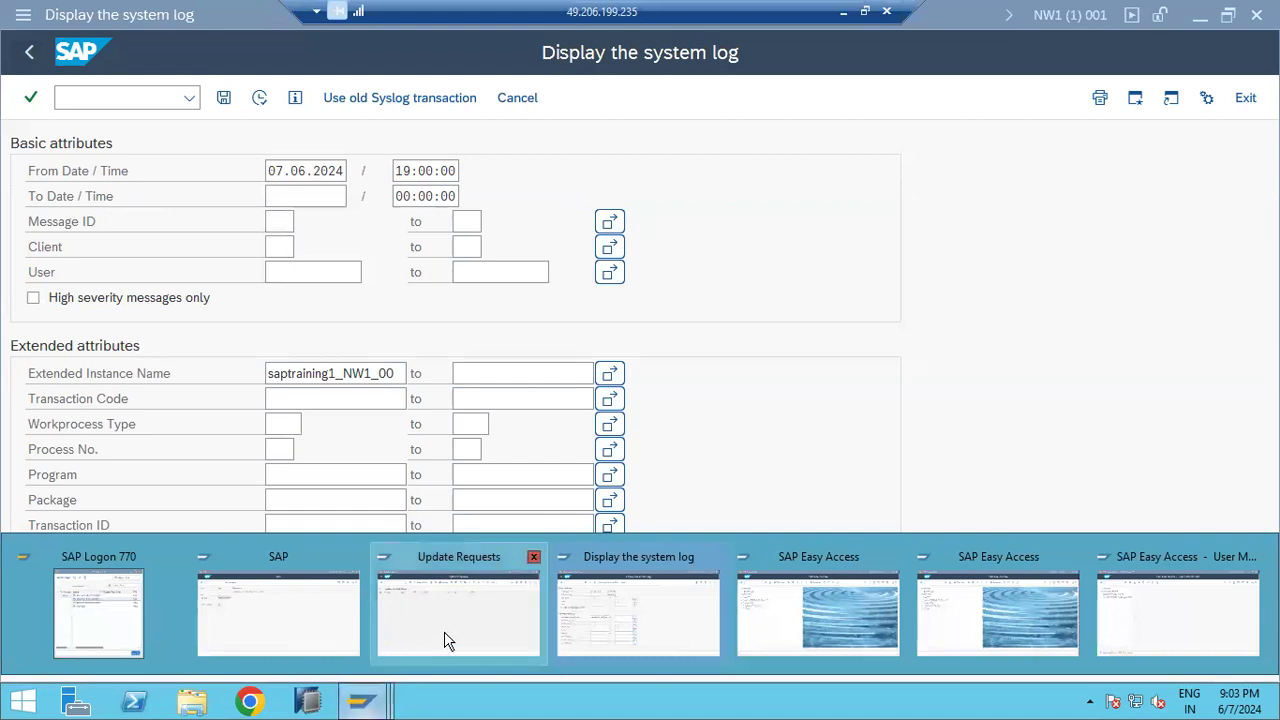
click(710, 606)
click(105, 96)
text(/nsm04)
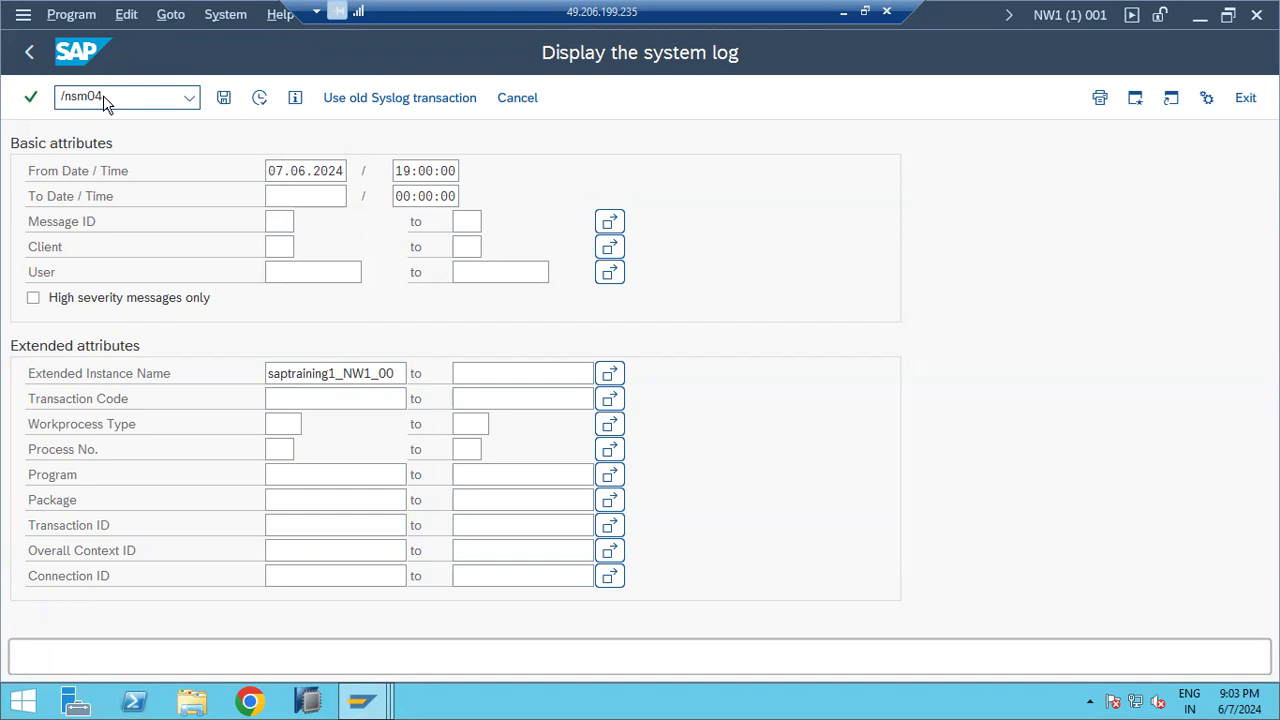
key(Return)
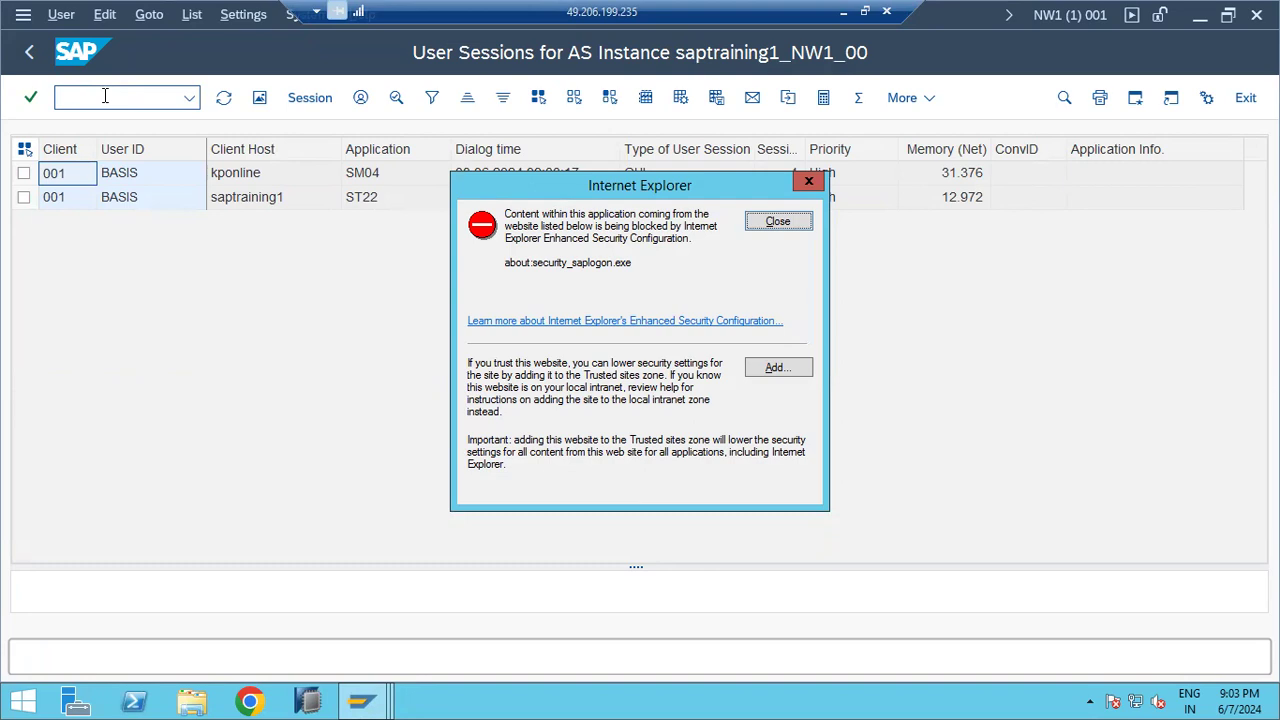
click(777, 222)
click(372, 197)
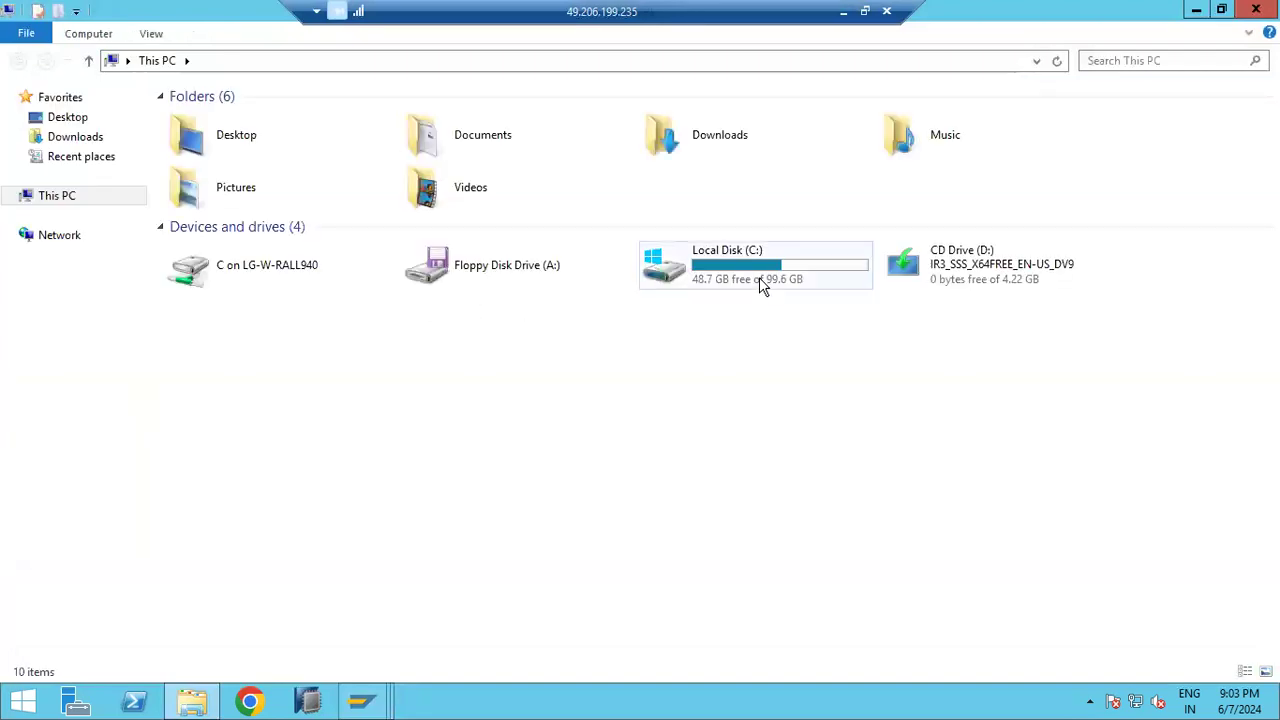
double_click(758, 288)
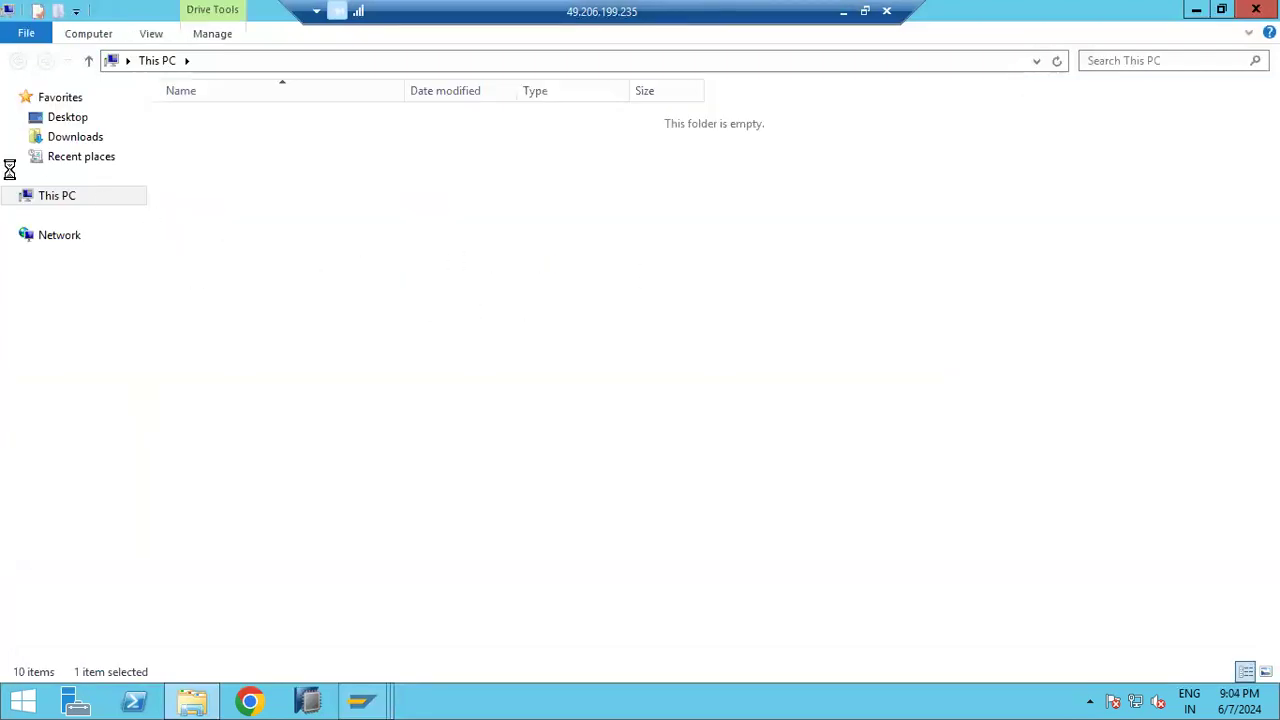
click(76, 137)
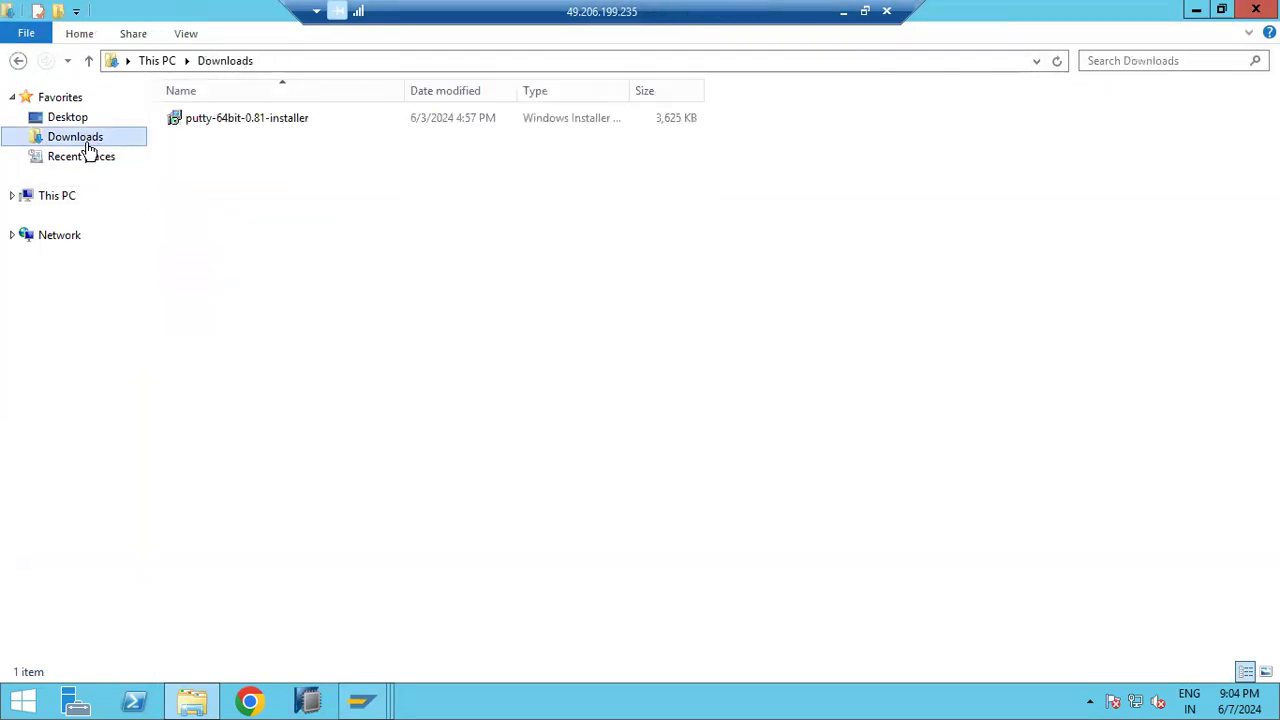
click(212, 121)
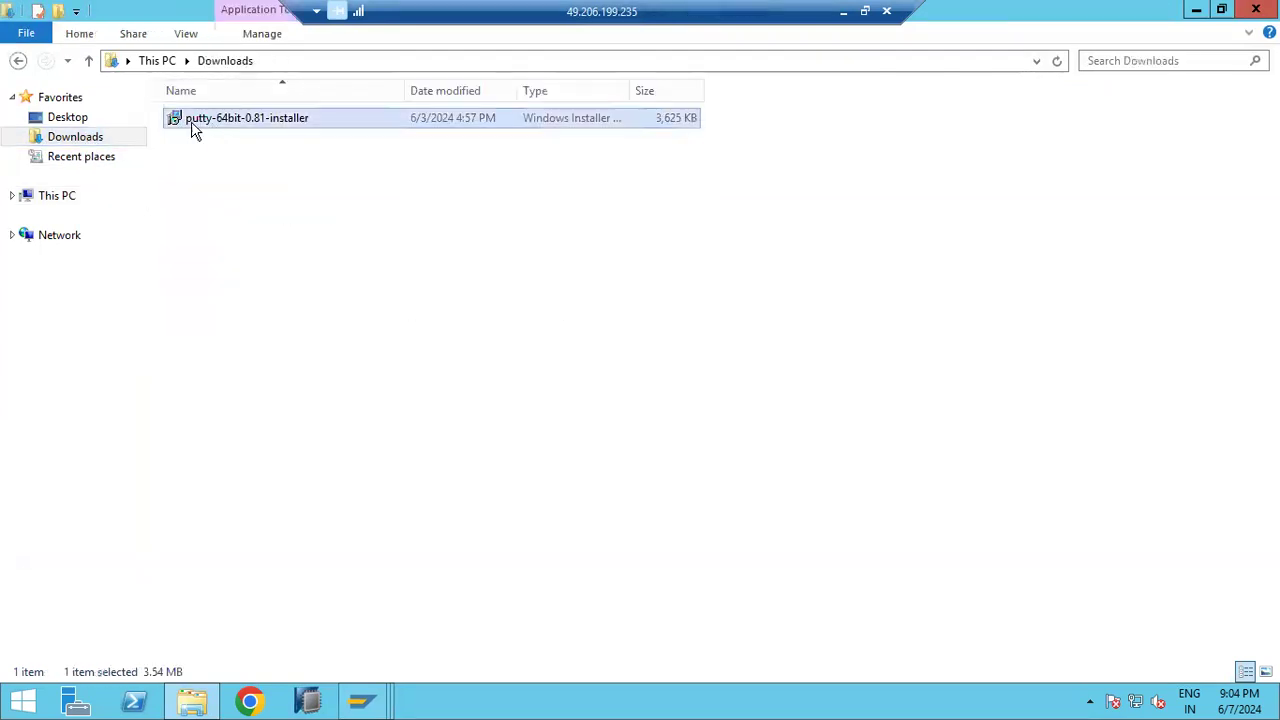
click(48, 198)
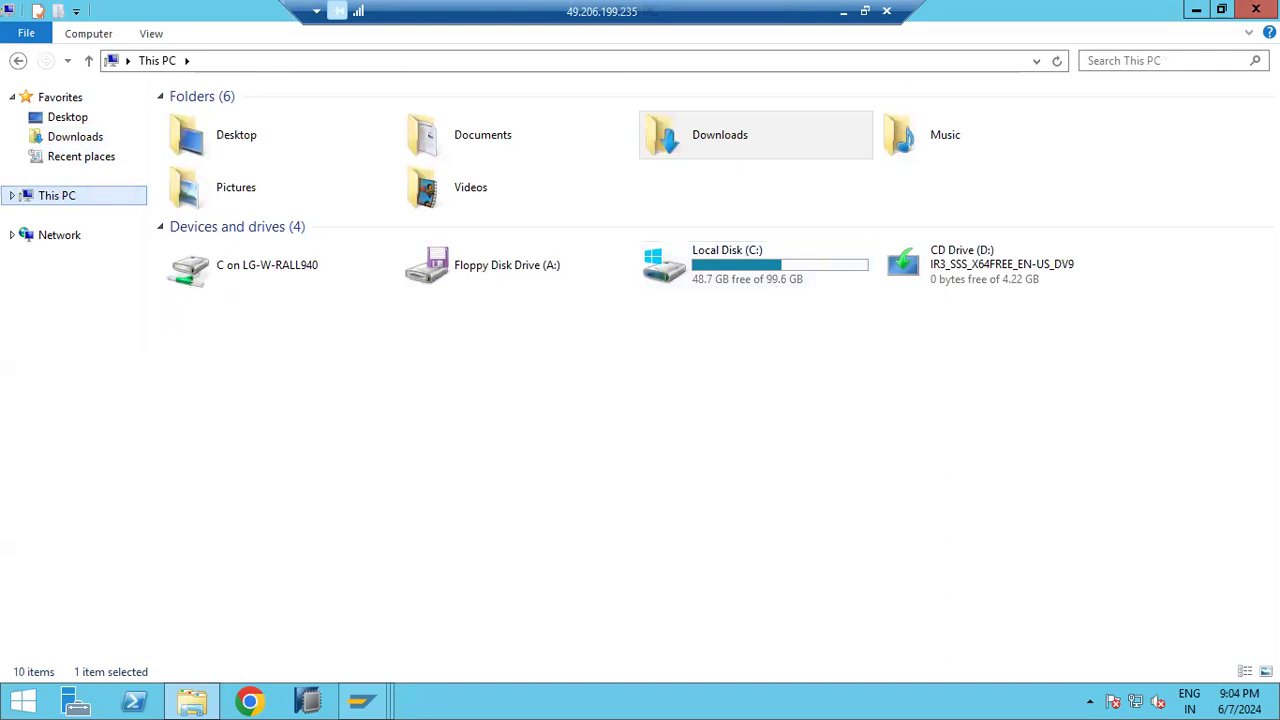
click(1256, 9)
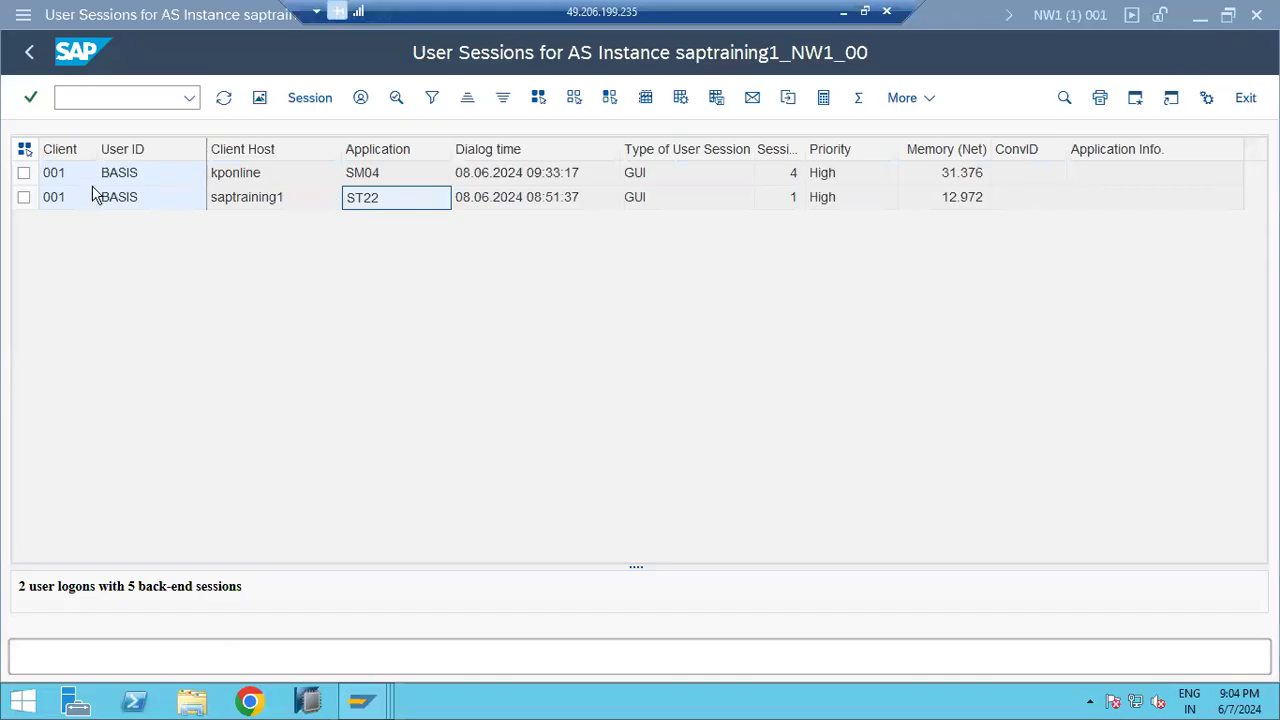
View the back-end sessions of the BASIS logon from client host saptraining1 and close the list without deleting anything
click(126, 205)
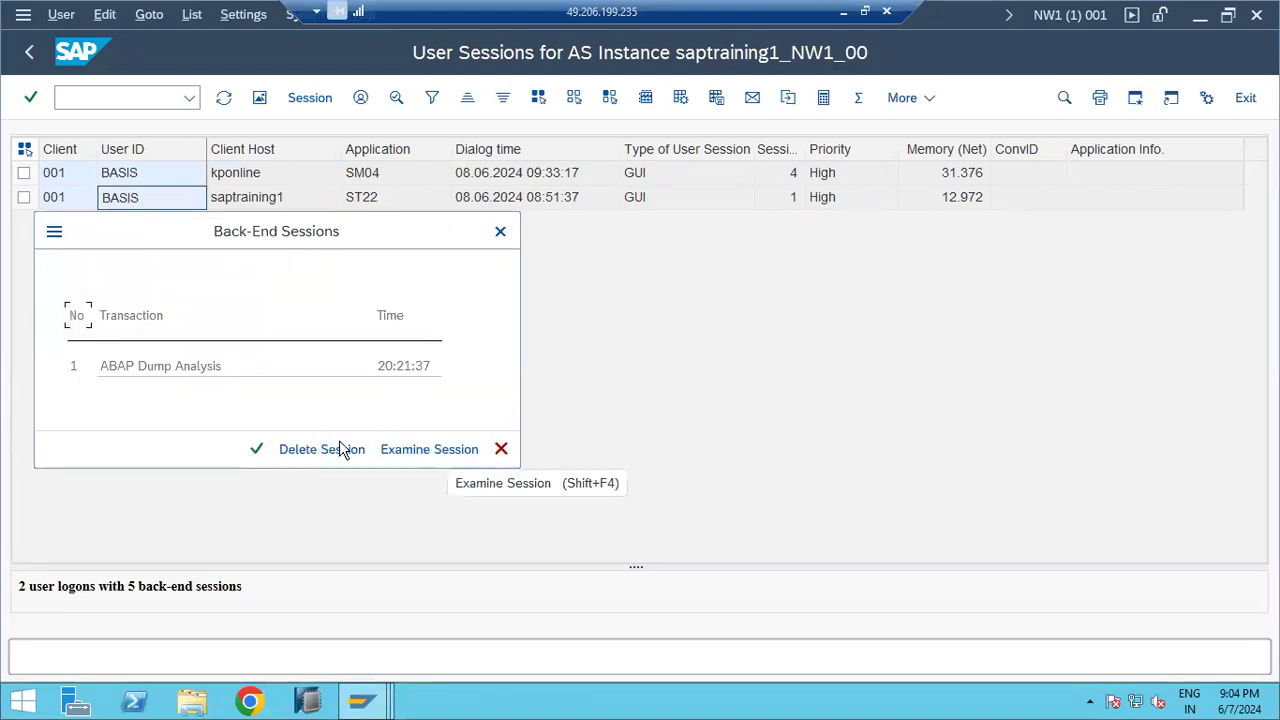
click(502, 449)
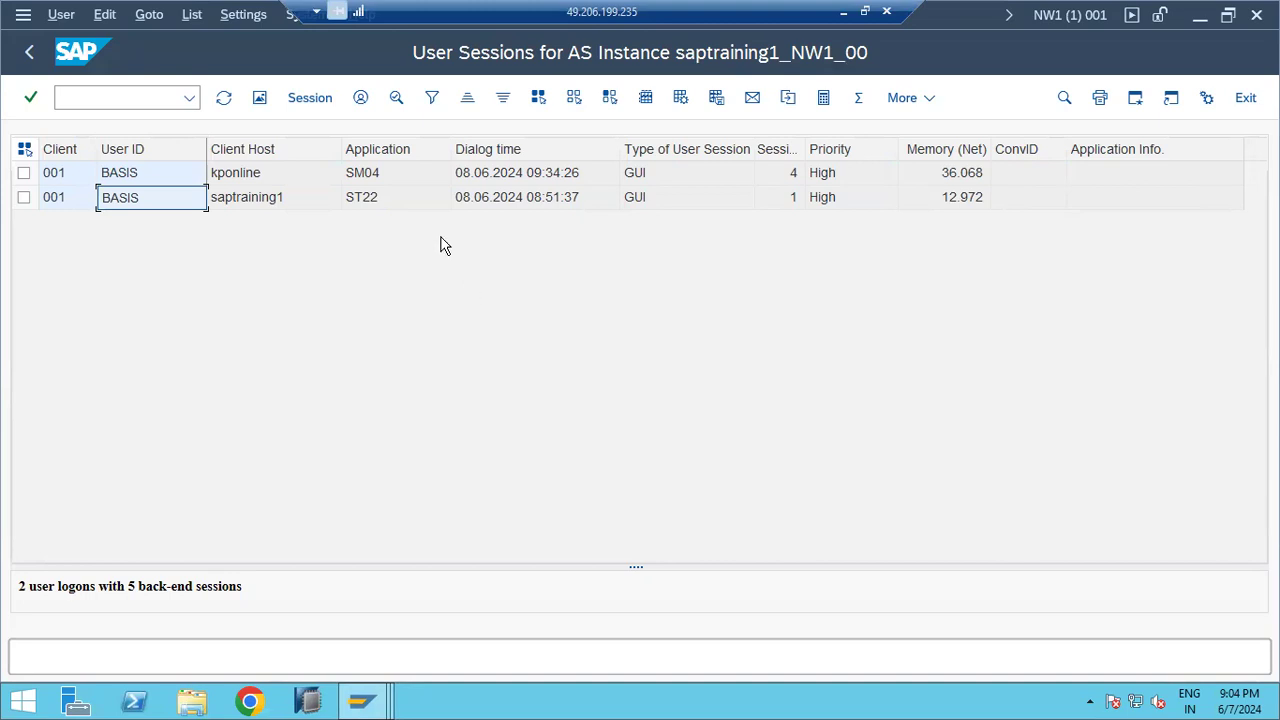
click(79, 202)
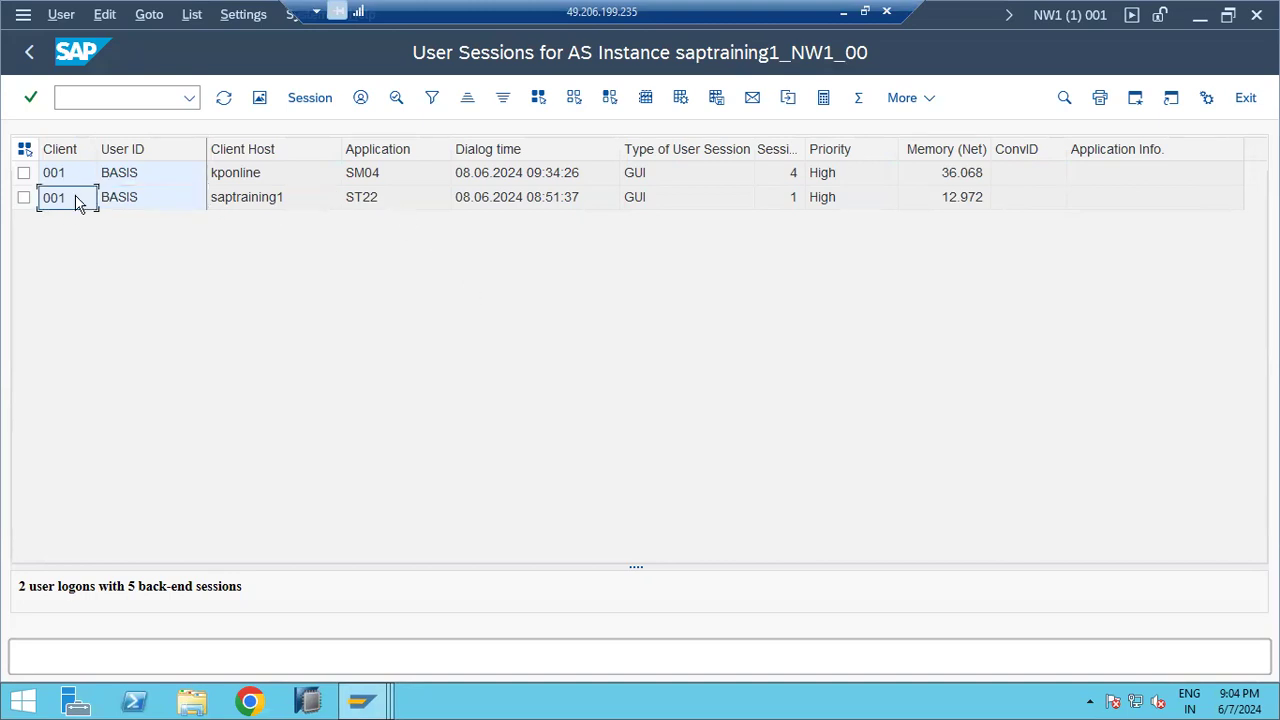
Recall the /nsm04 command from the command history and highlight "user logons" in the session summary
click(185, 100)
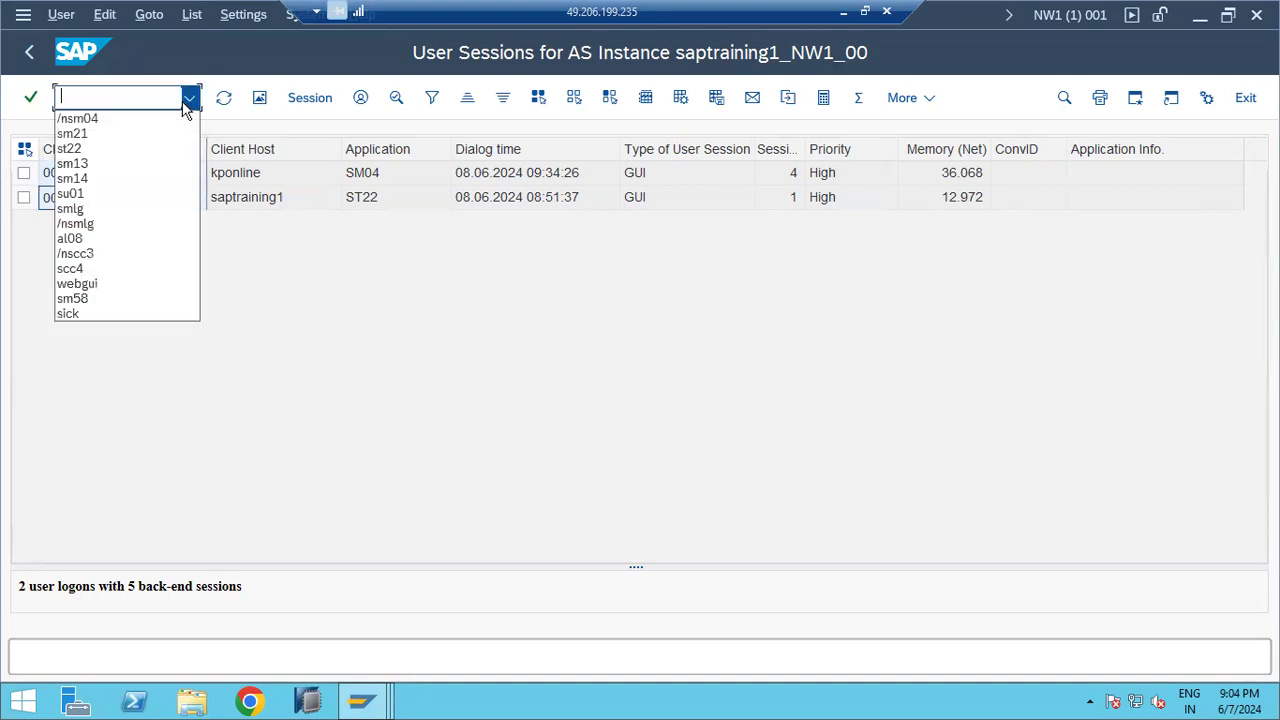
click(120, 119)
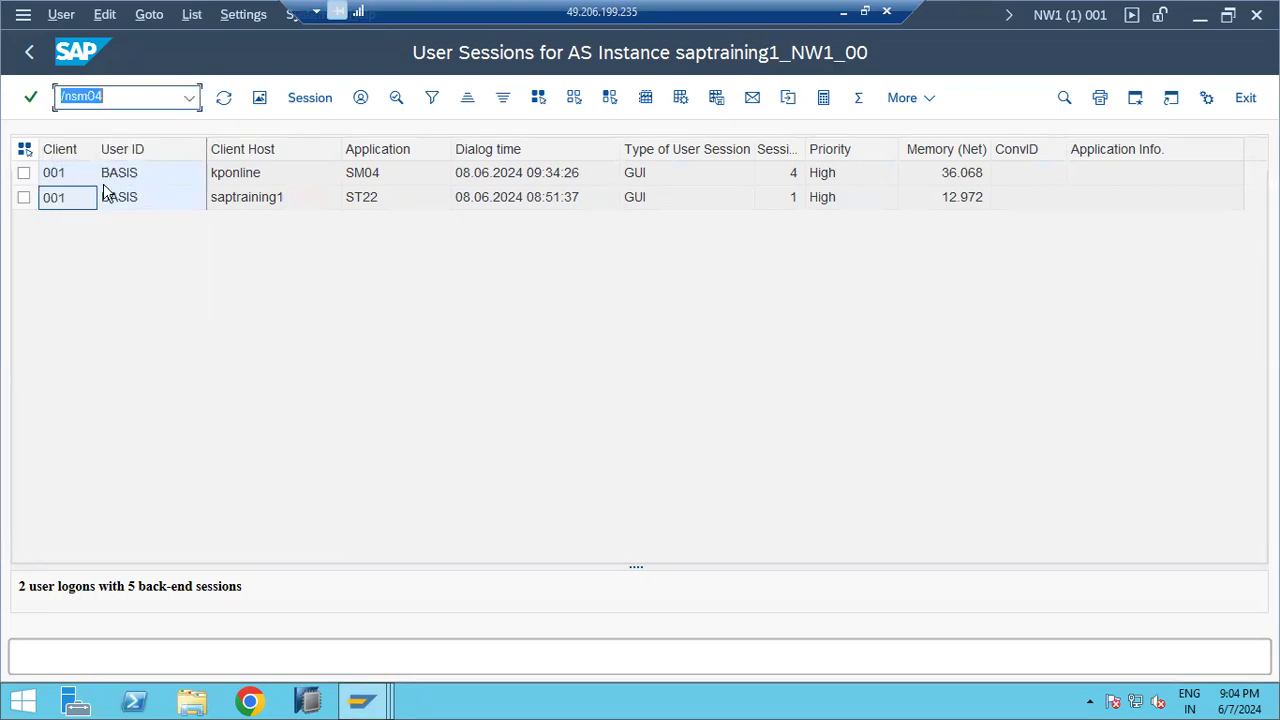
drag(49, 585, 70, 587)
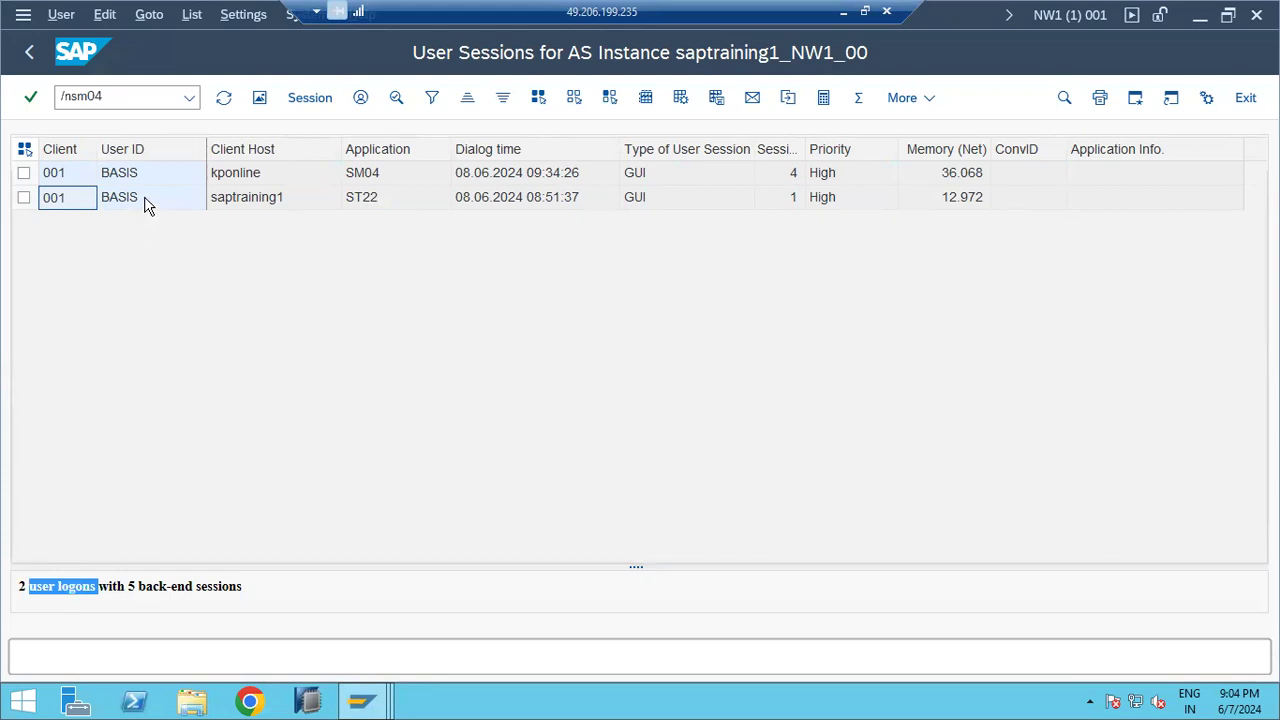
Compare the client host, application and dialog time of the two BASIS logons
click(236, 172)
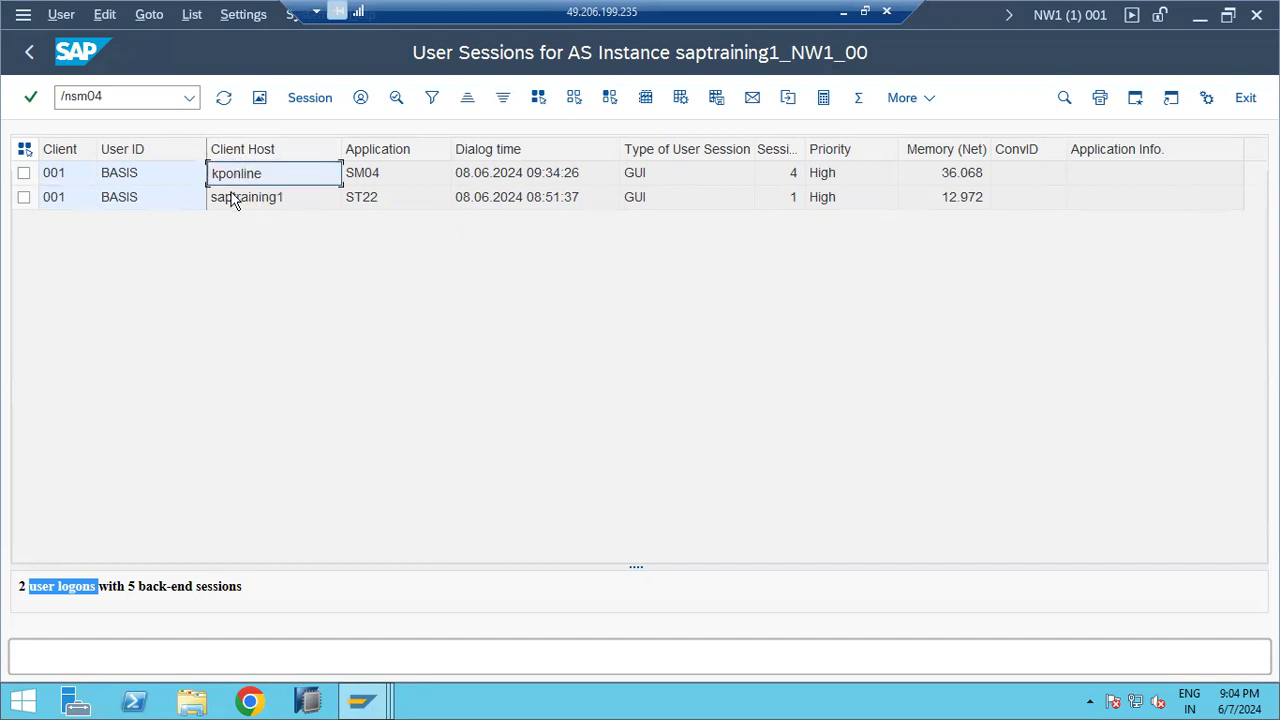
click(234, 198)
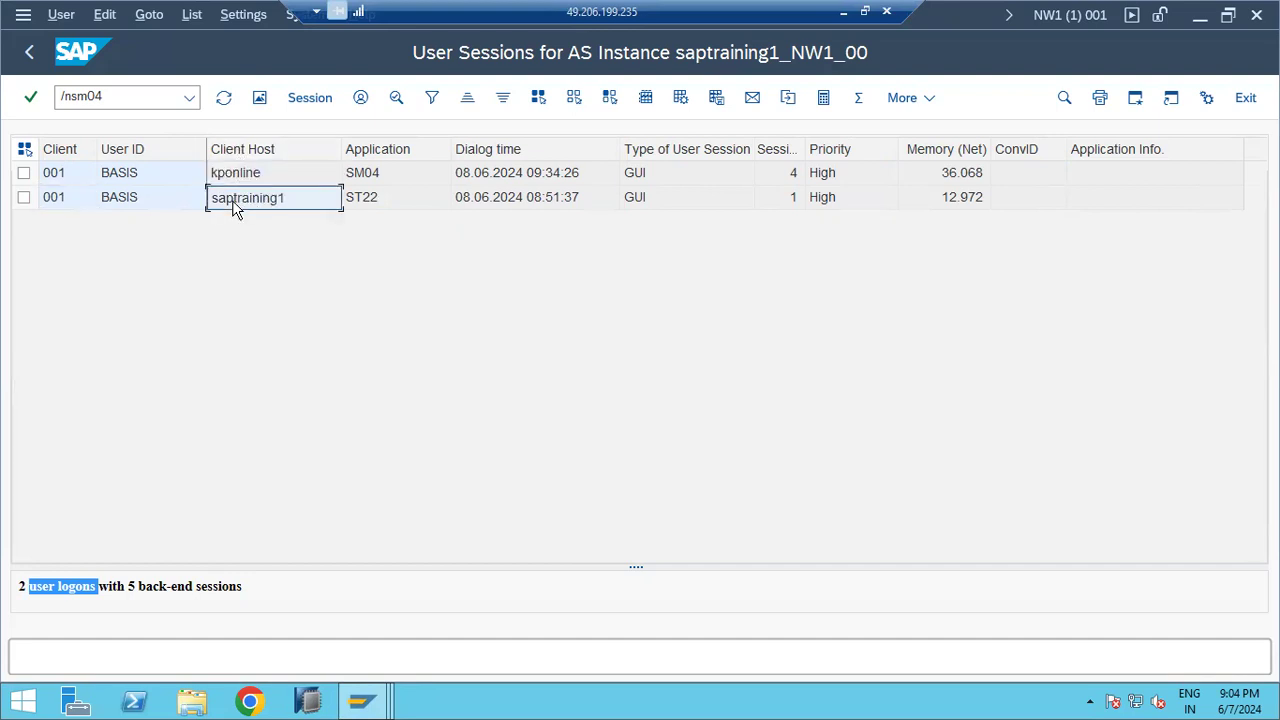
click(364, 212)
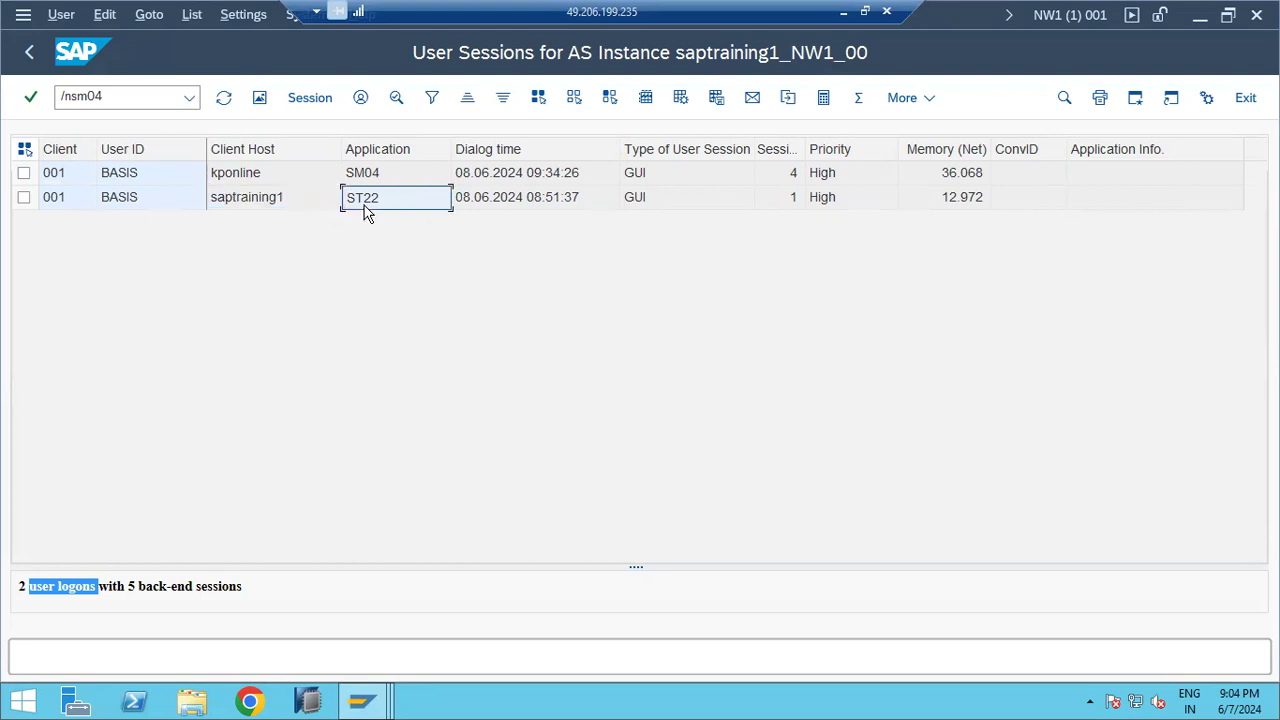
click(368, 177)
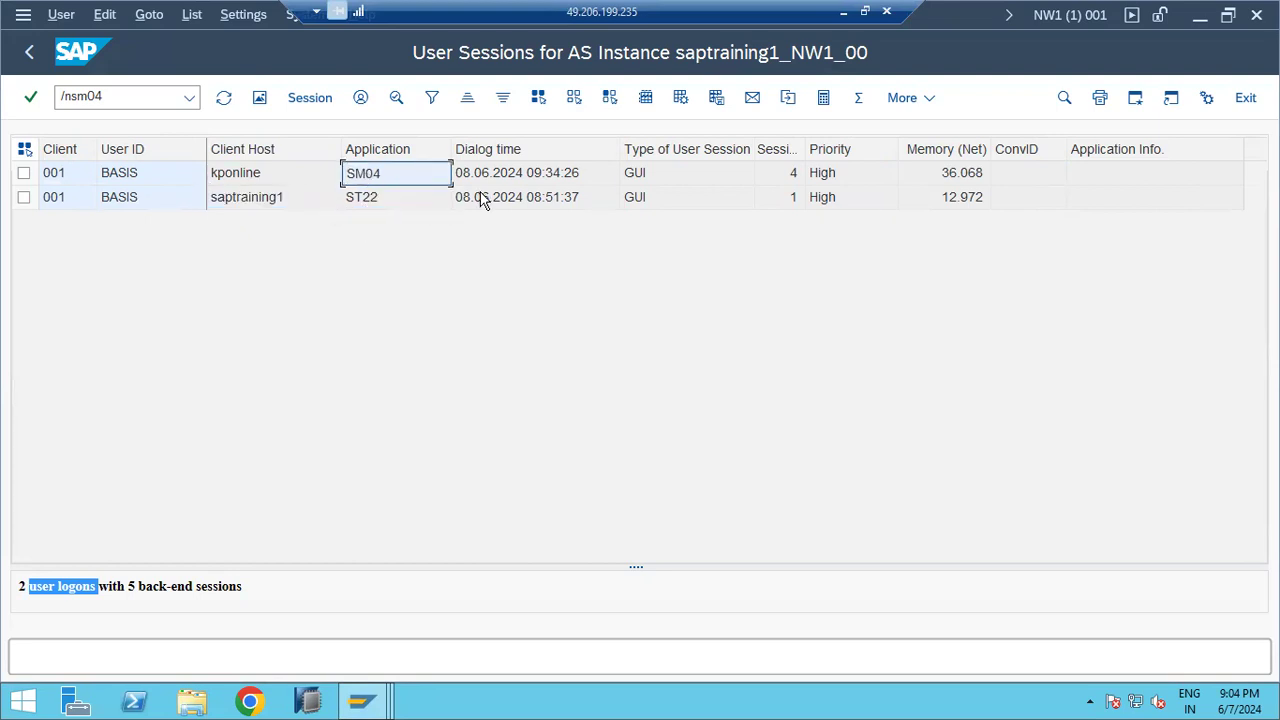
click(571, 177)
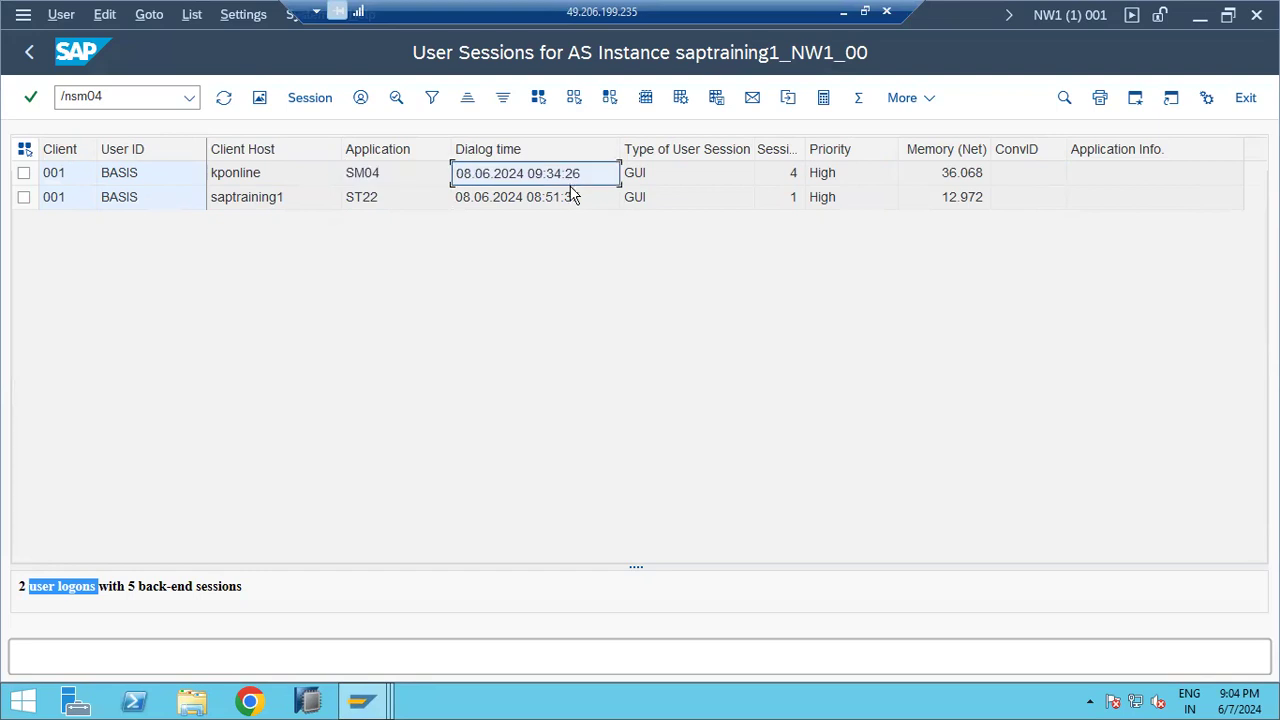
click(548, 205)
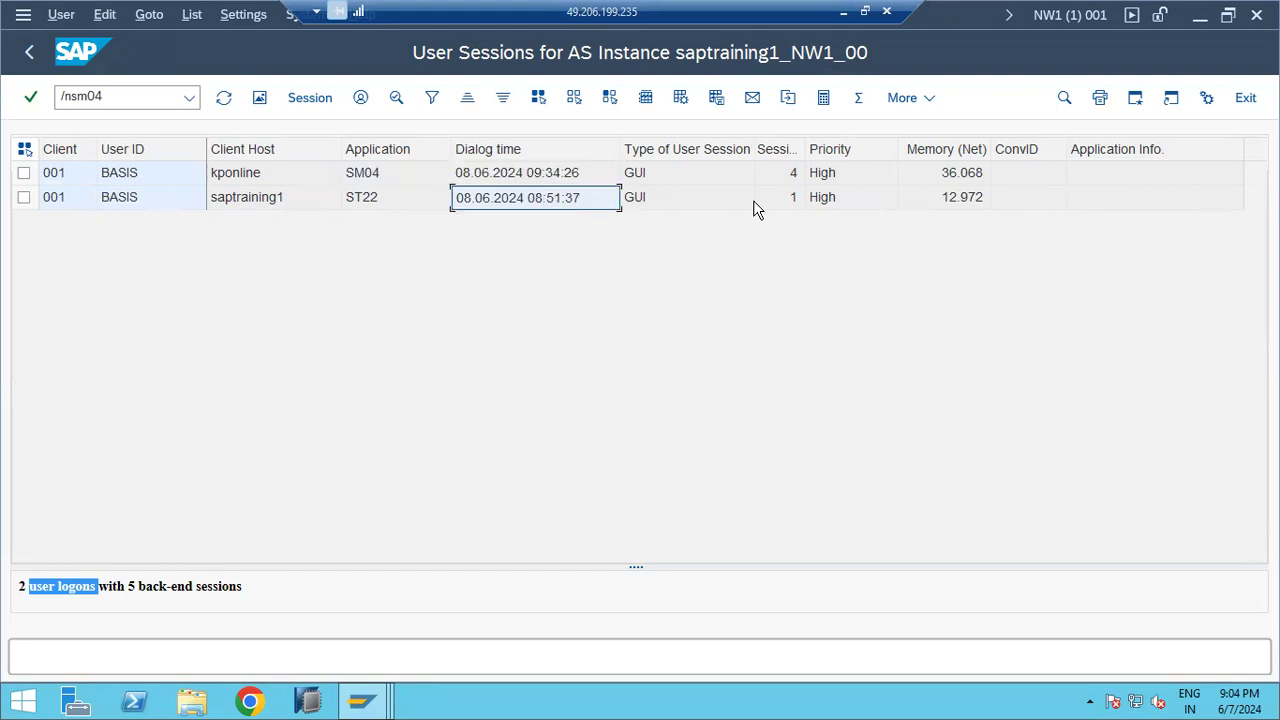
Compare the number of sessions and the net memory of the two BASIS logons
click(785, 178)
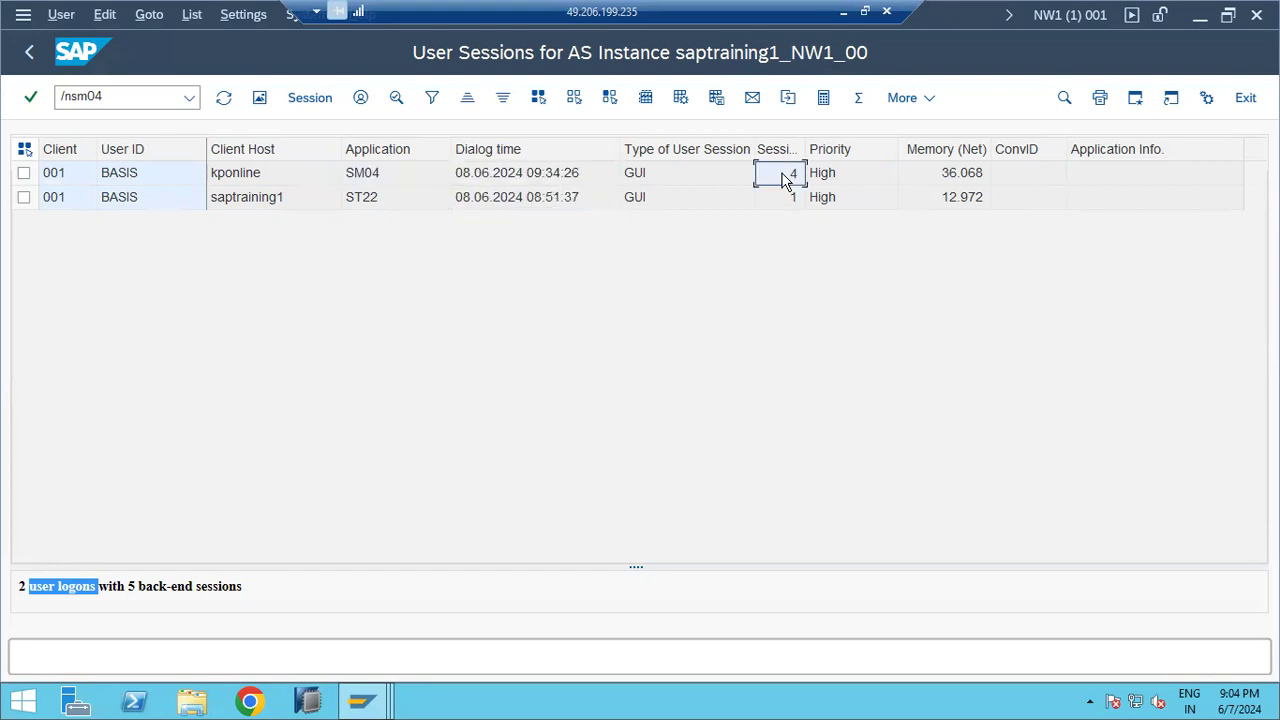
click(787, 199)
click(922, 174)
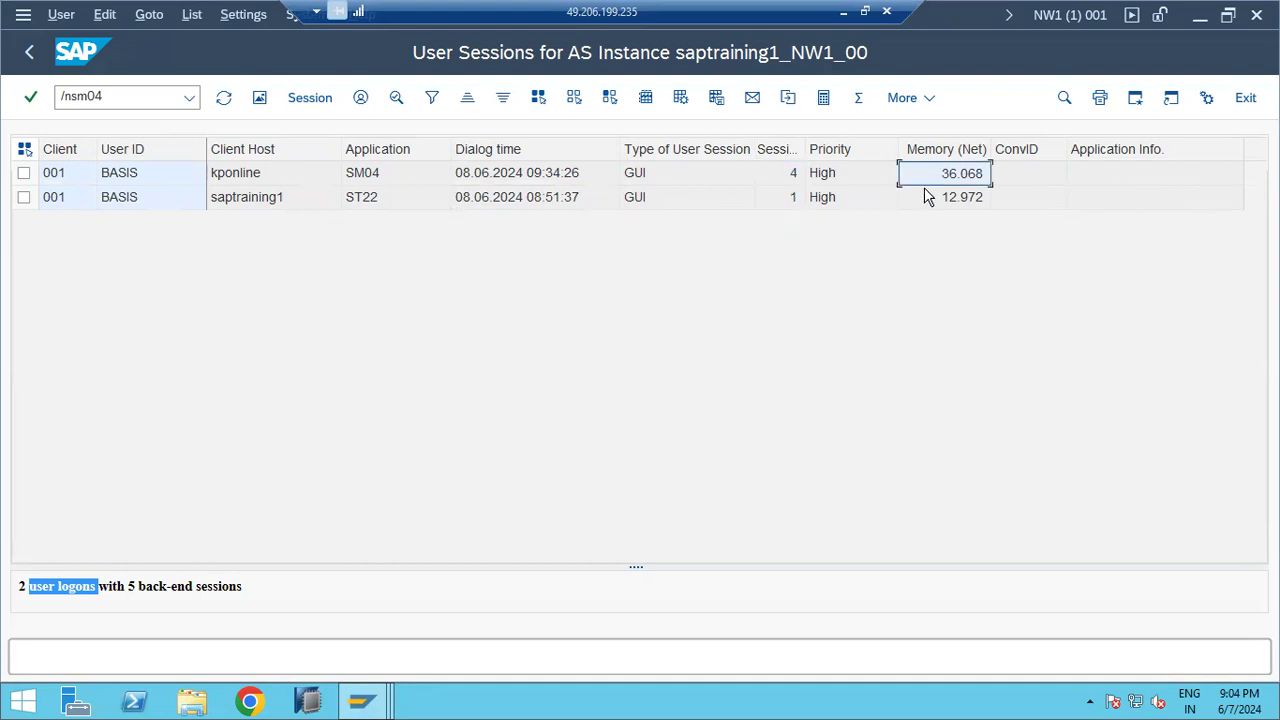
click(930, 200)
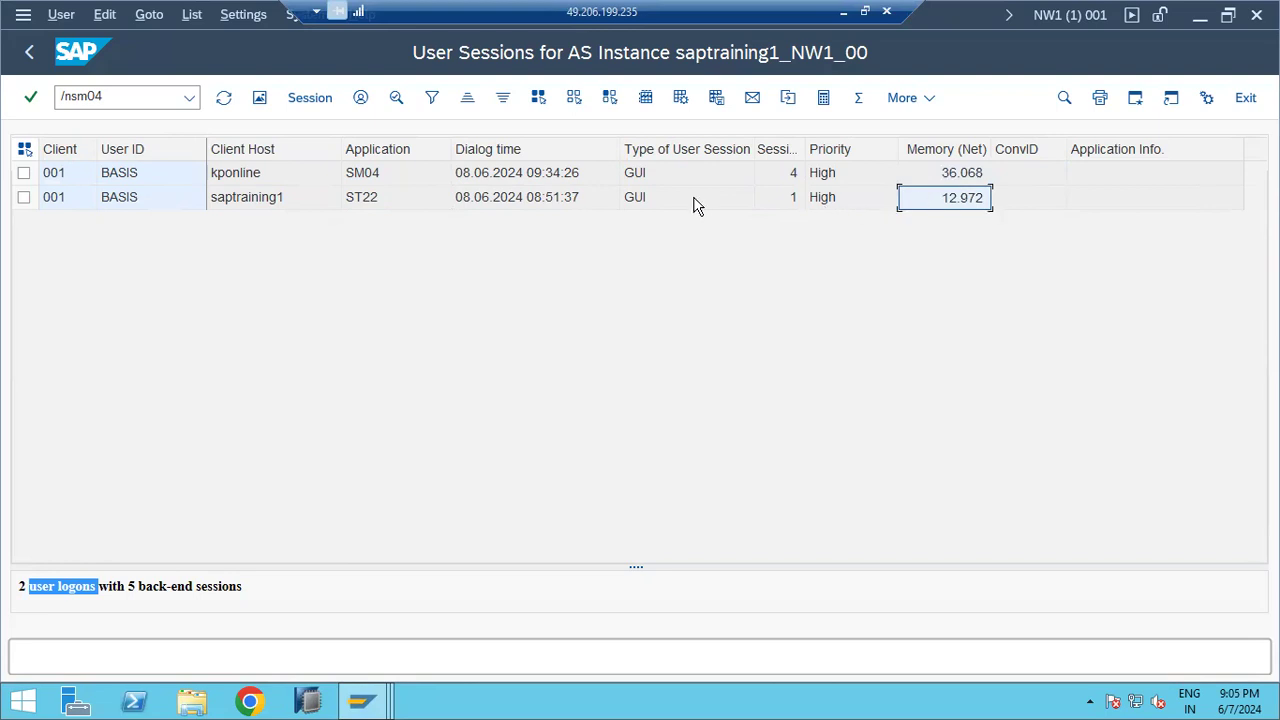
click(793, 174)
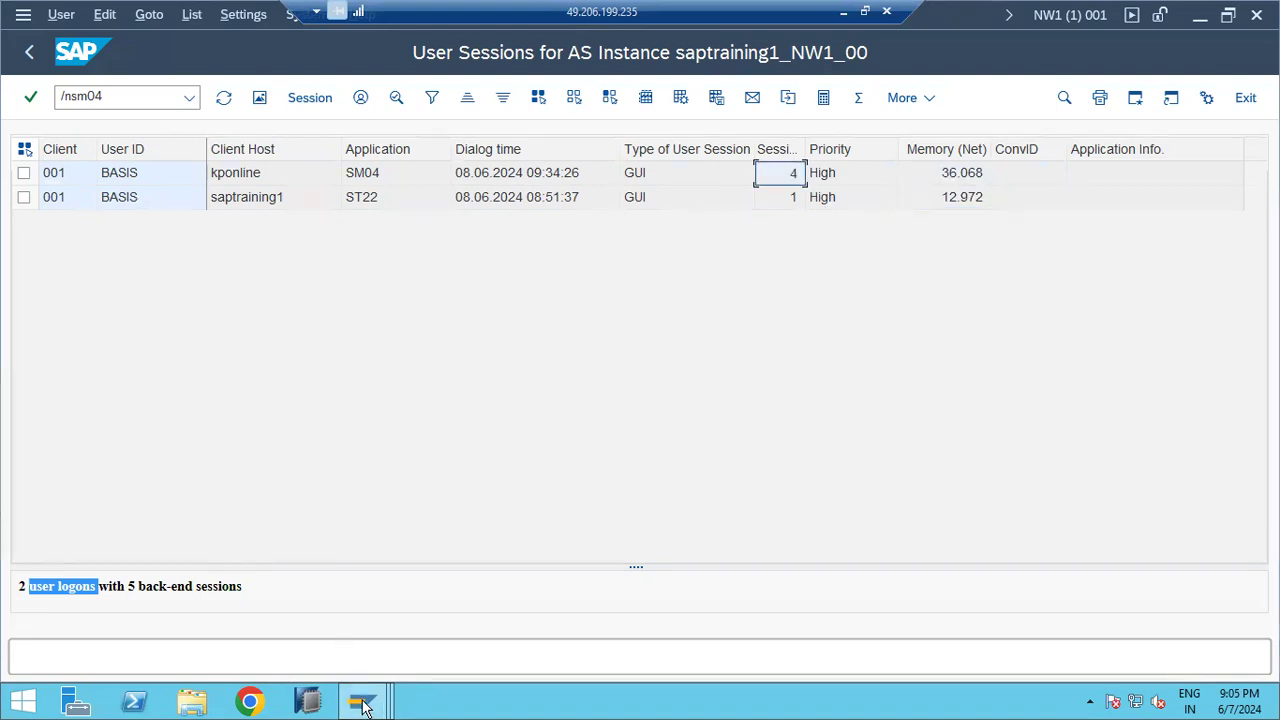
Delete back-end session 2, Session Manager Menu Tree Display, of the kponline logon, then refresh the user list and check the open SAP windows
mouse_move(360, 700)
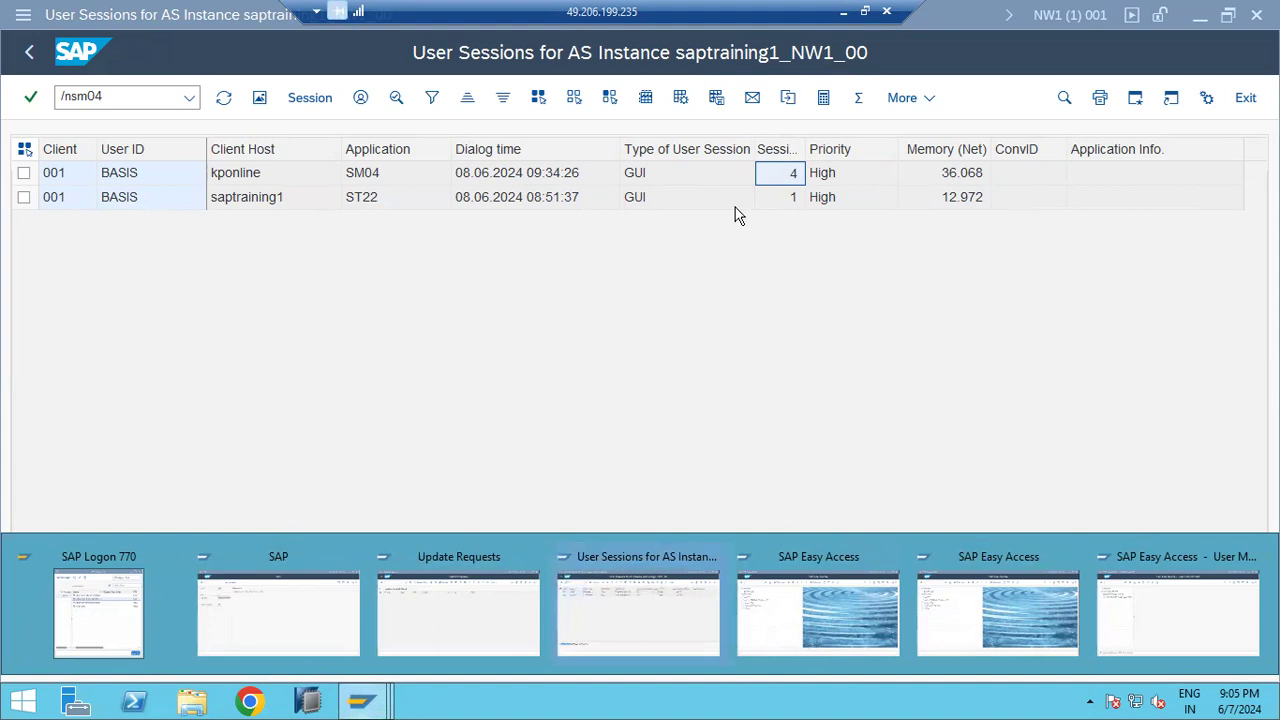
click(776, 178)
double_click(776, 178)
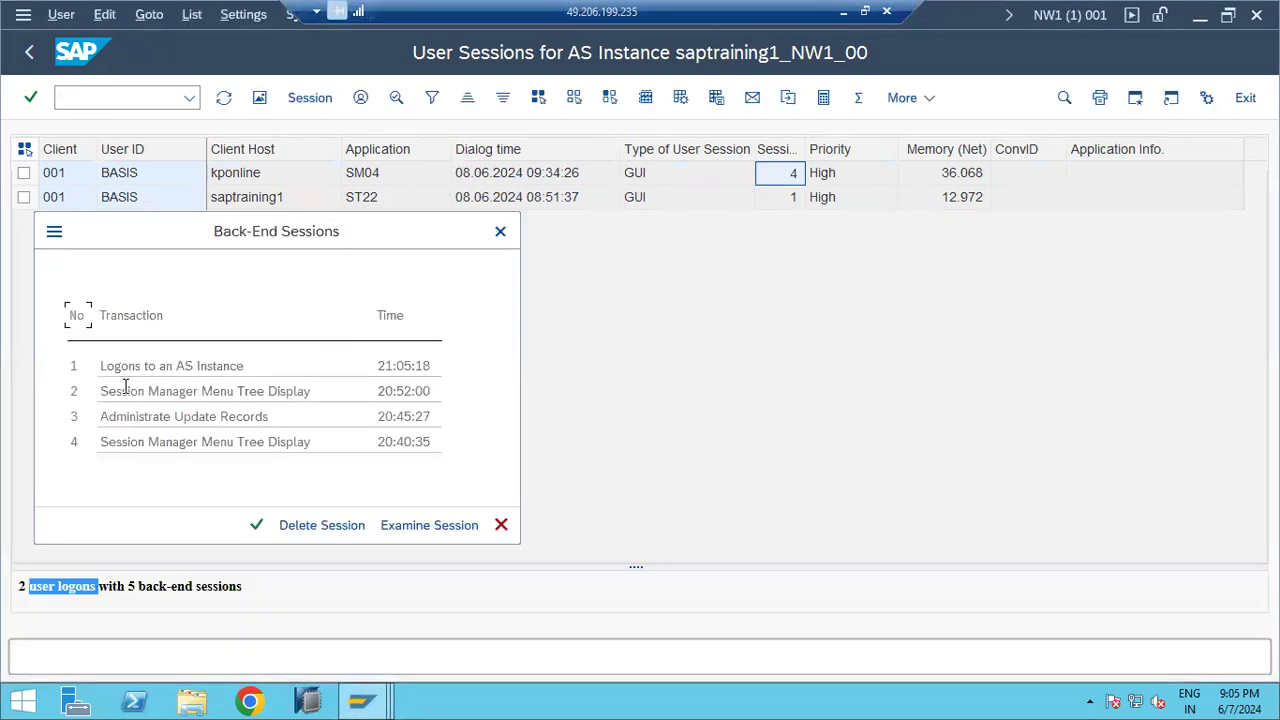
click(131, 366)
click(501, 525)
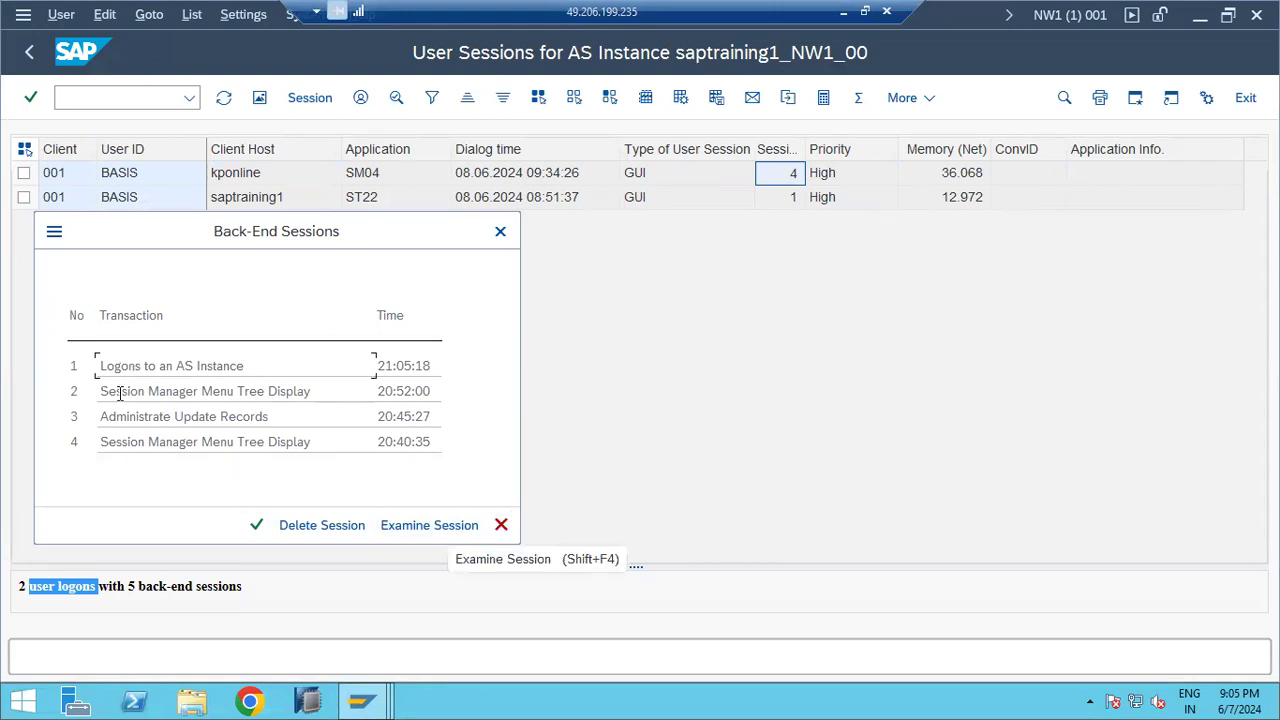
click(342, 528)
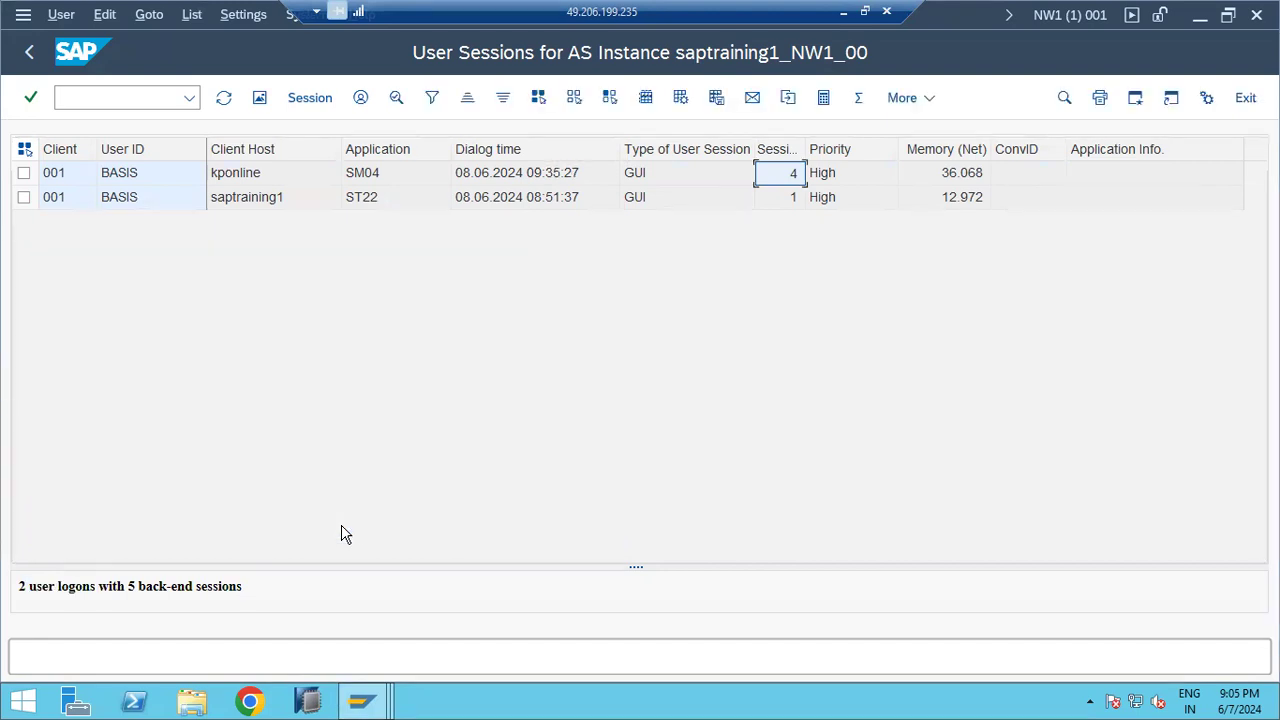
click(226, 98)
click(380, 706)
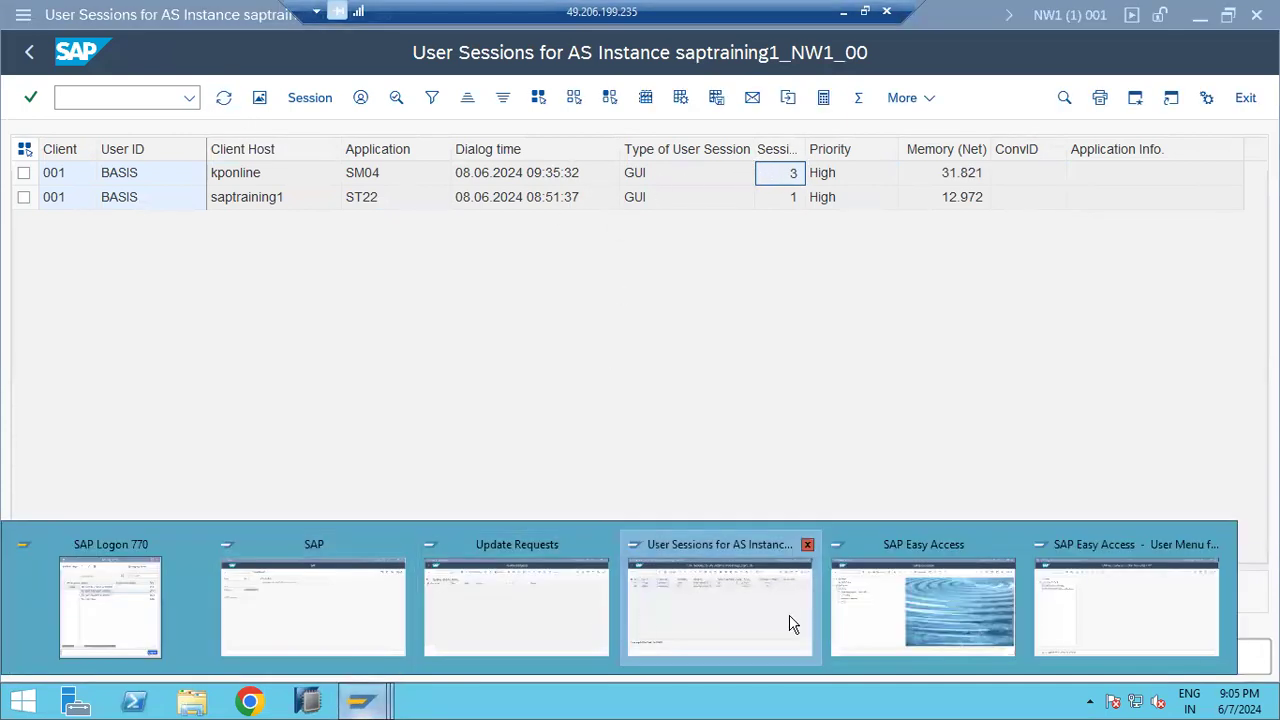
Open the kponline logon's back-end sessions and delete session 3, Administrate Update Records
click(785, 175)
double_click(785, 175)
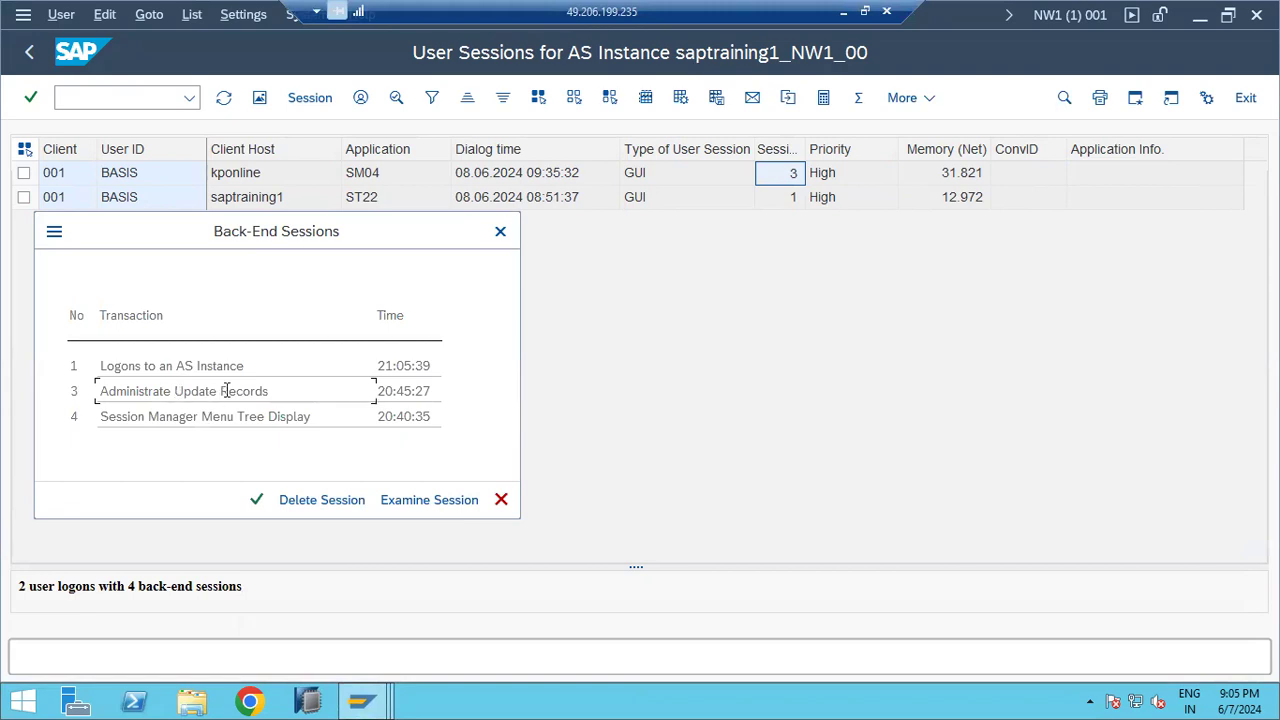
click(338, 510)
click(338, 508)
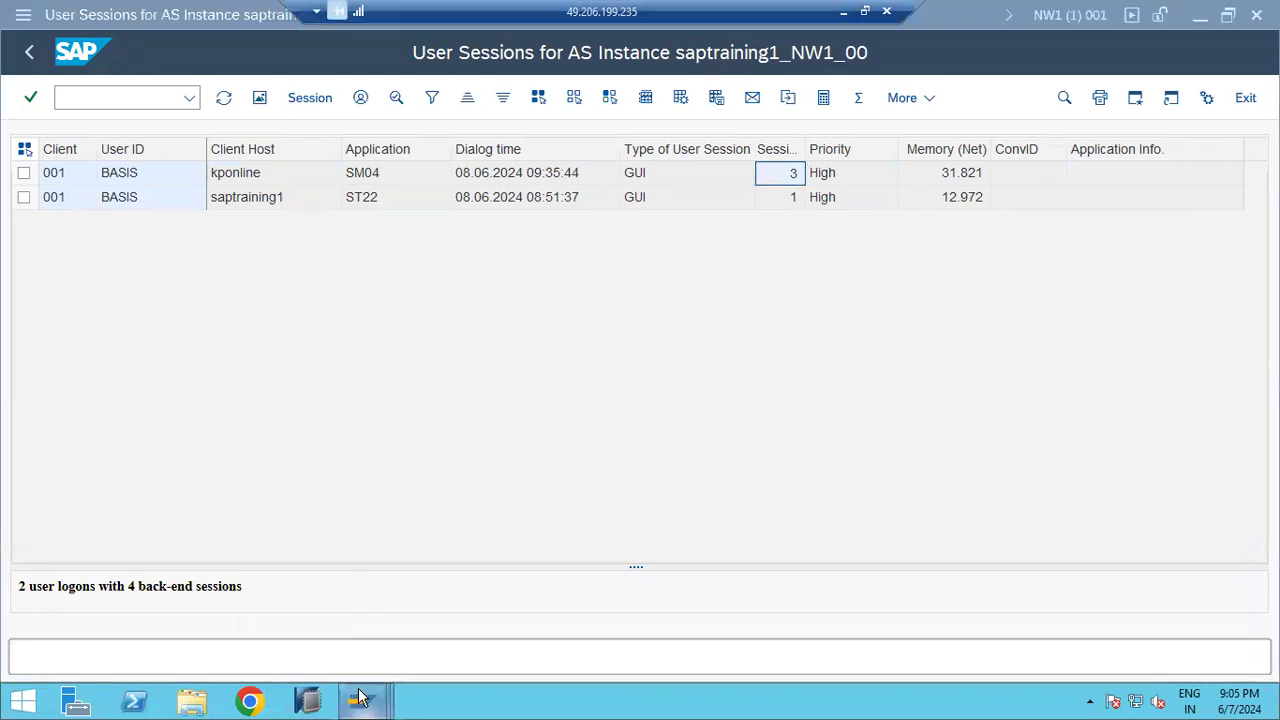
mouse_move(360, 697)
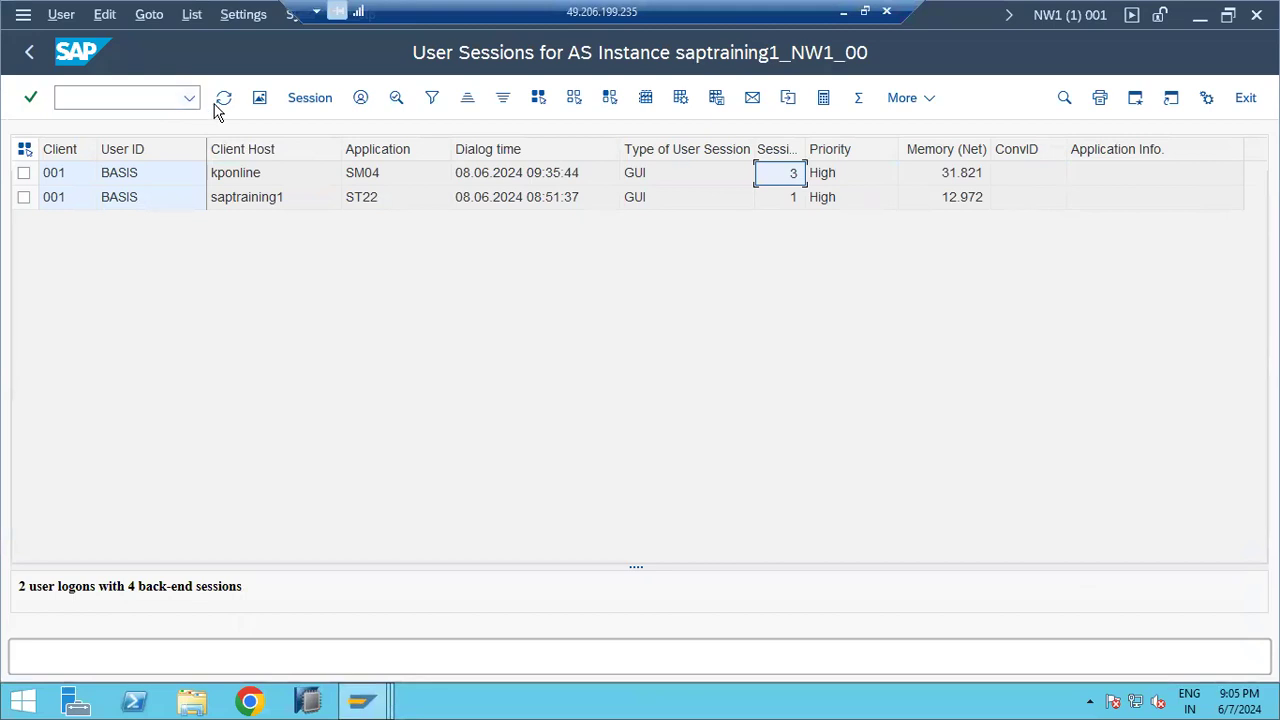
Refresh the SM04 user list, then open the system-wide user session list with transaction AL08 and dismiss the security notice
click(222, 99)
click(219, 103)
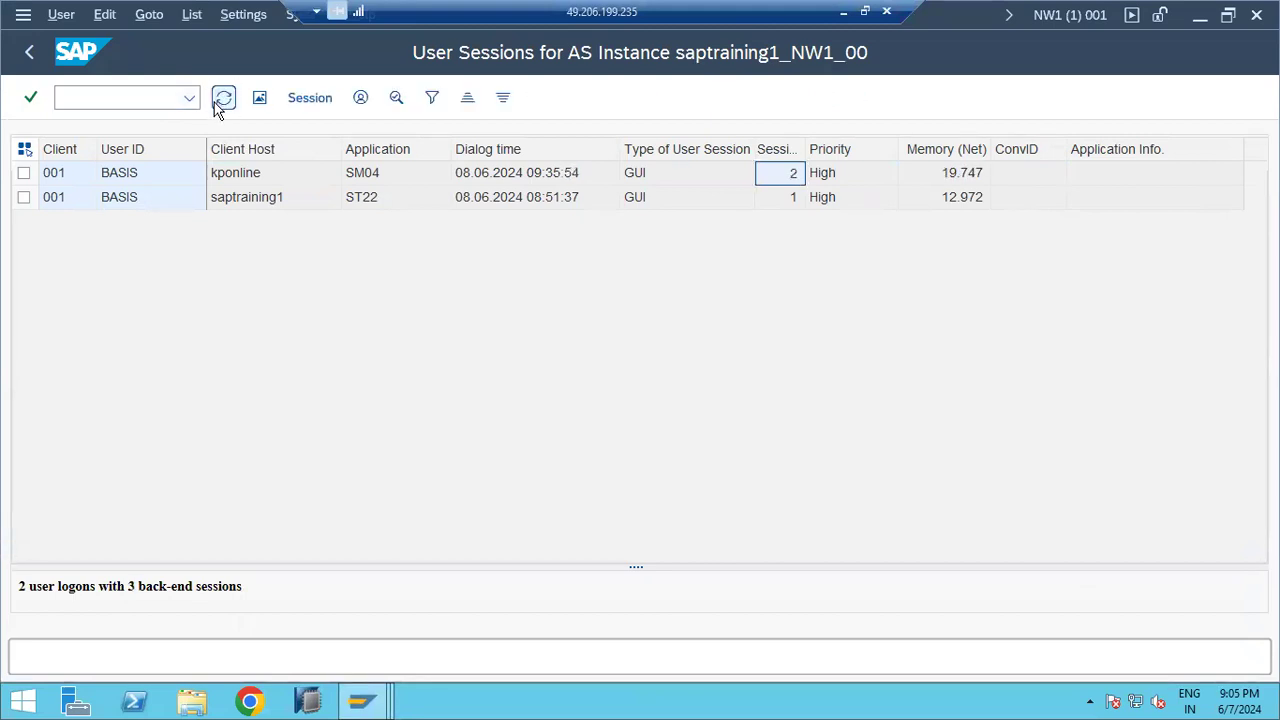
click(39, 56)
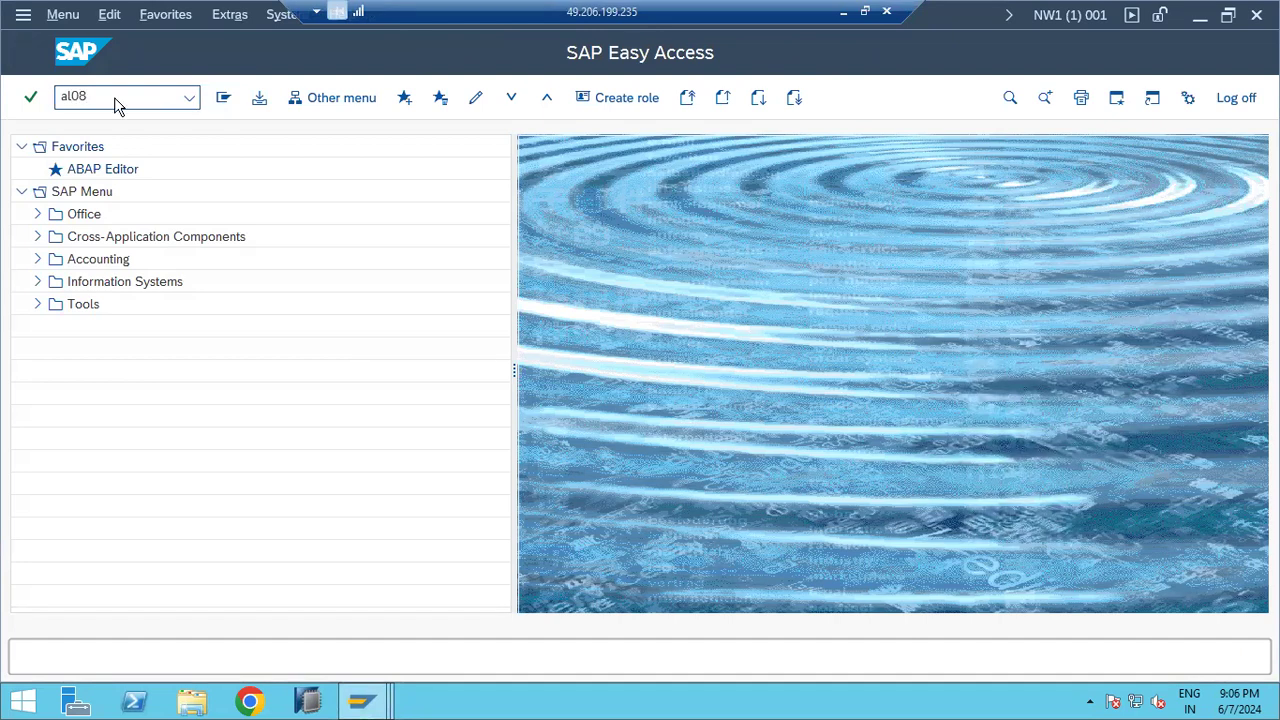
key(Return)
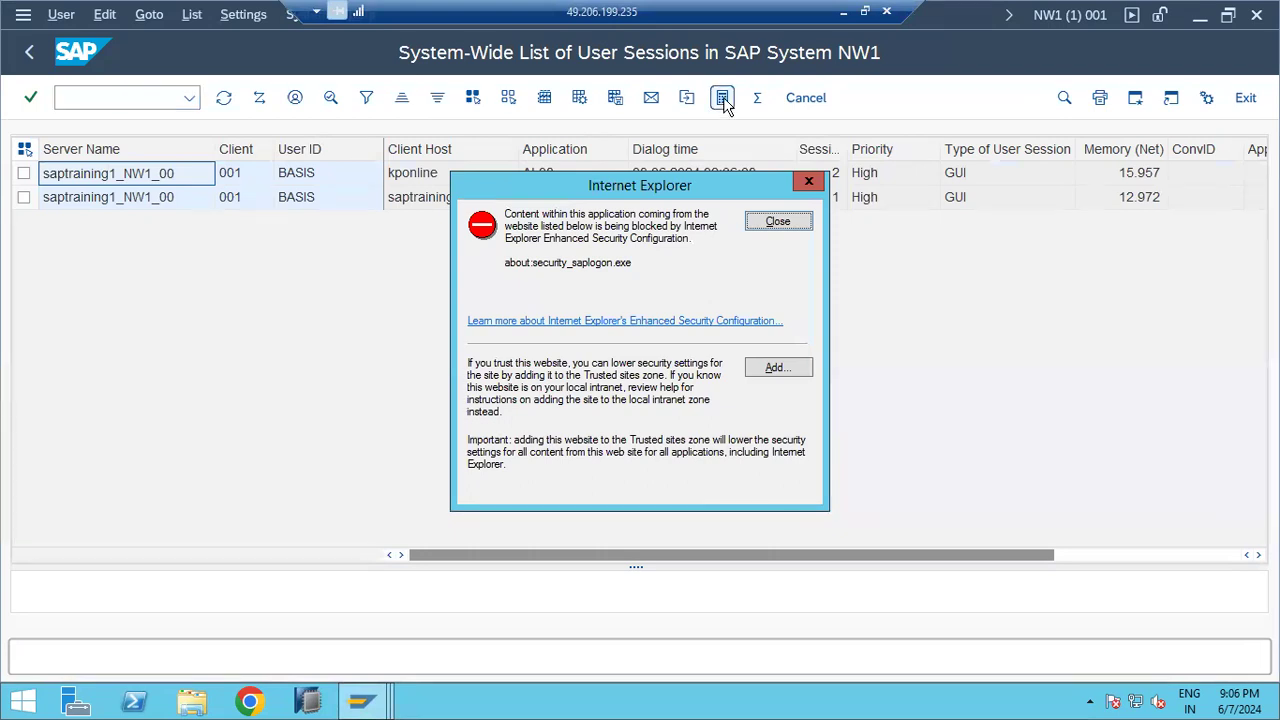
click(780, 223)
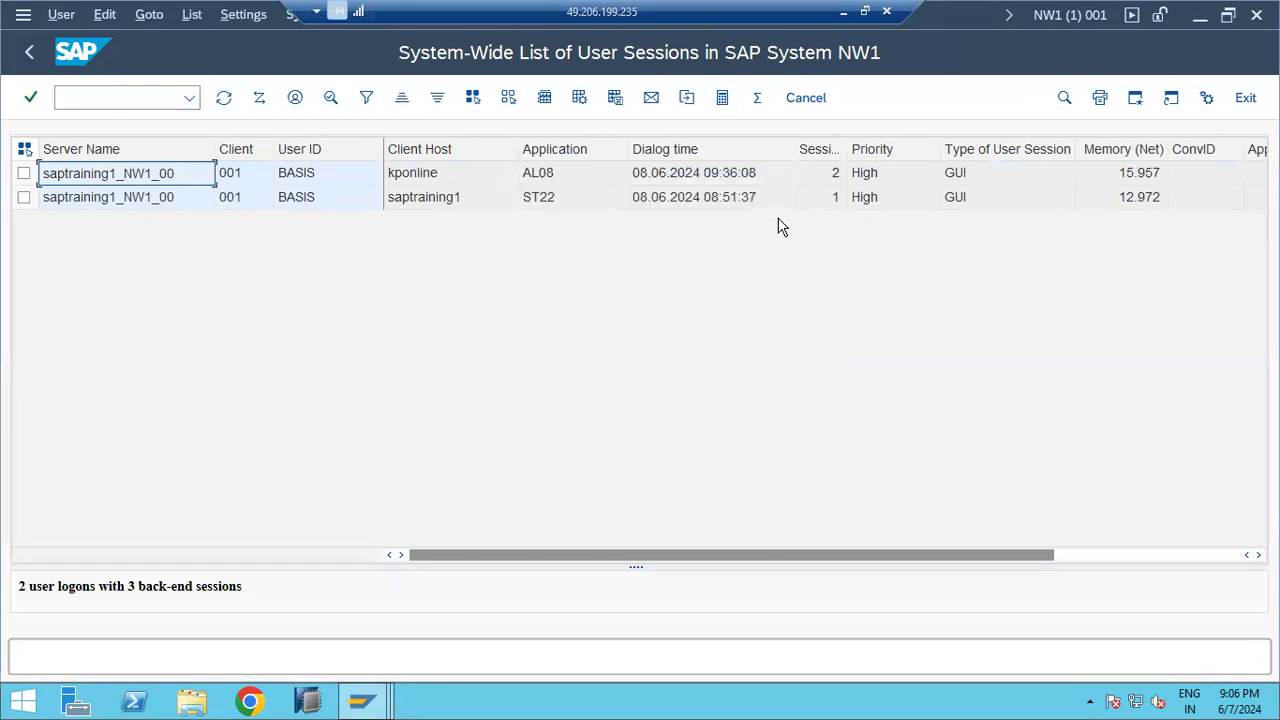
Compare the net memory of the two BASIS logons system-wide, then reopen the SM04 user list and dismiss the security notice
click(1141, 175)
click(1131, 208)
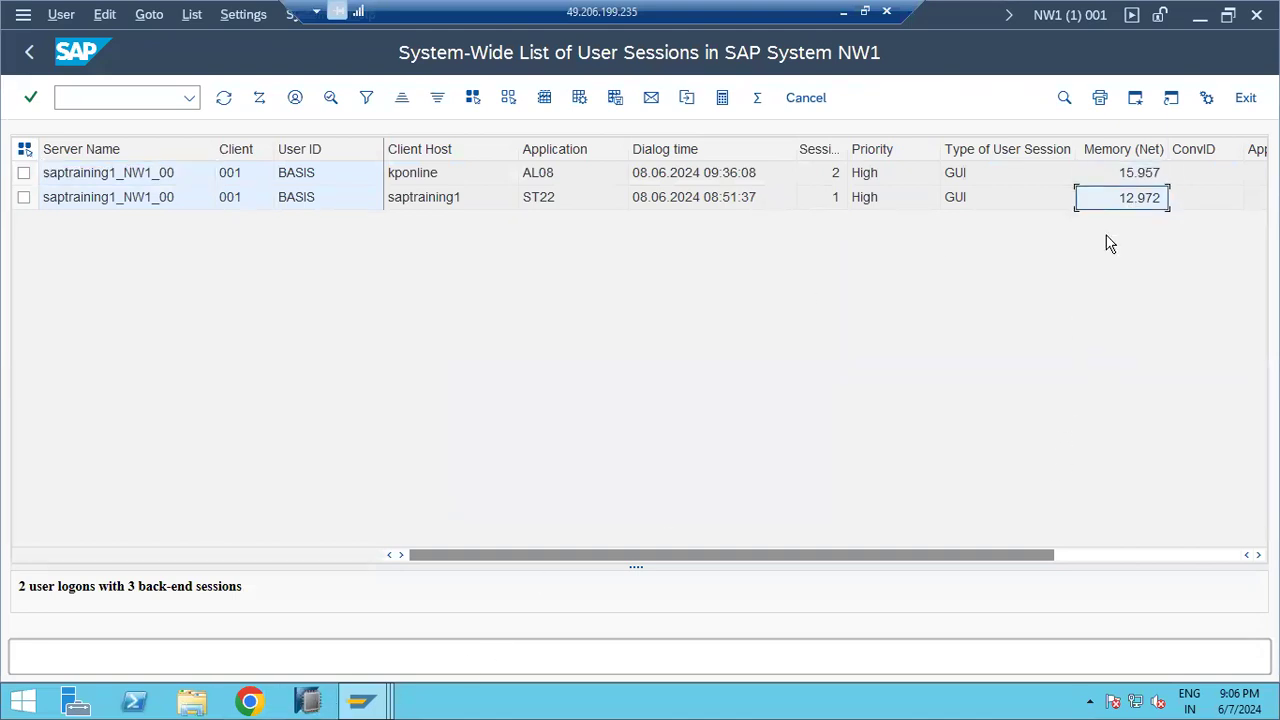
click(1137, 180)
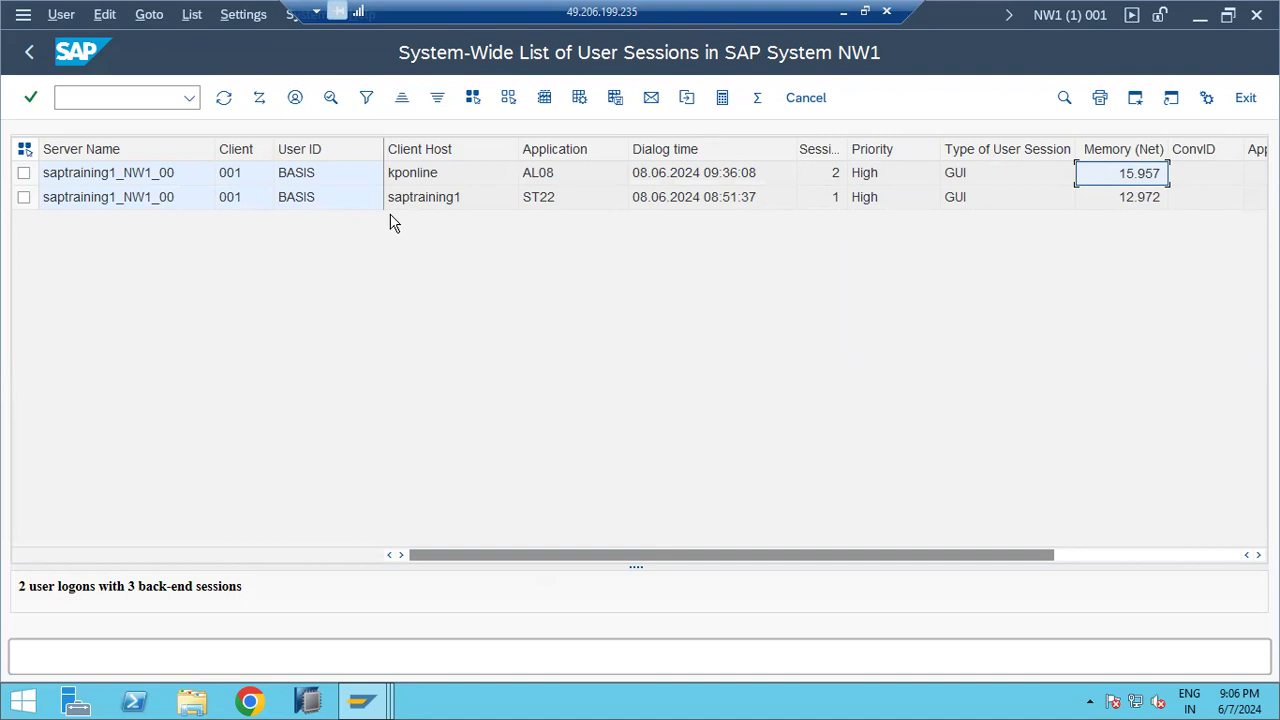
double_click(1106, 170)
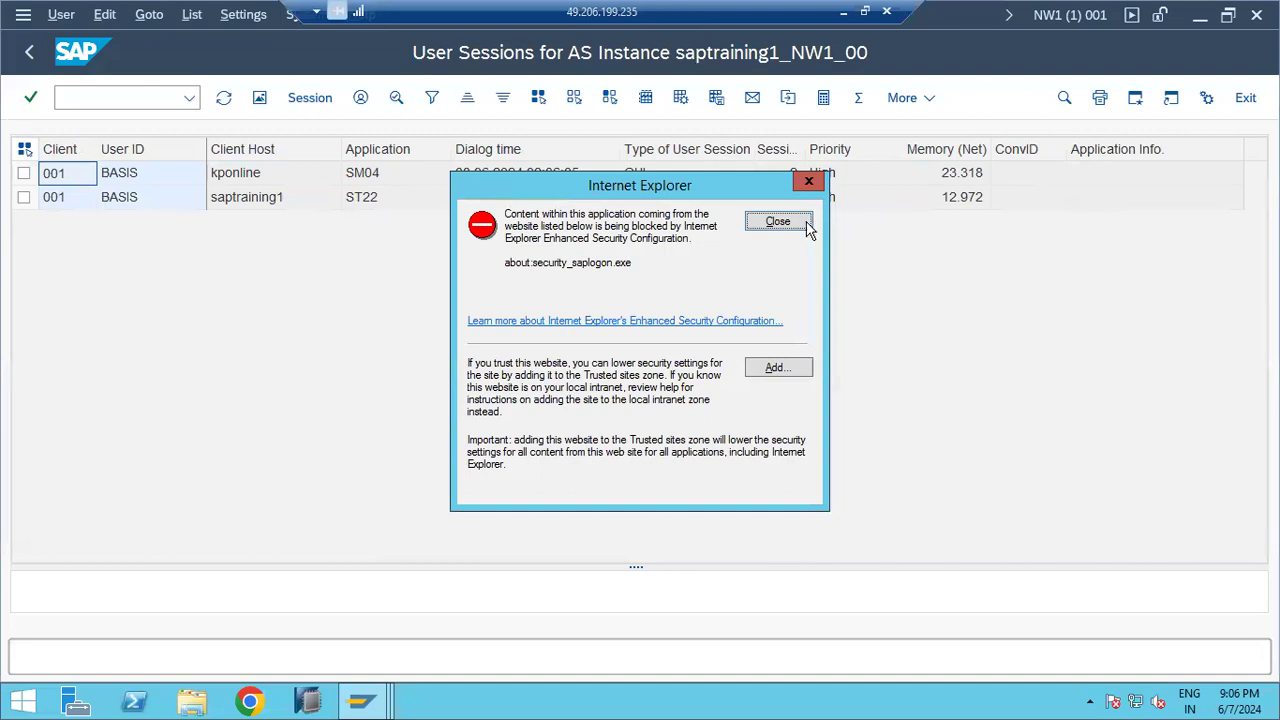
click(800, 224)
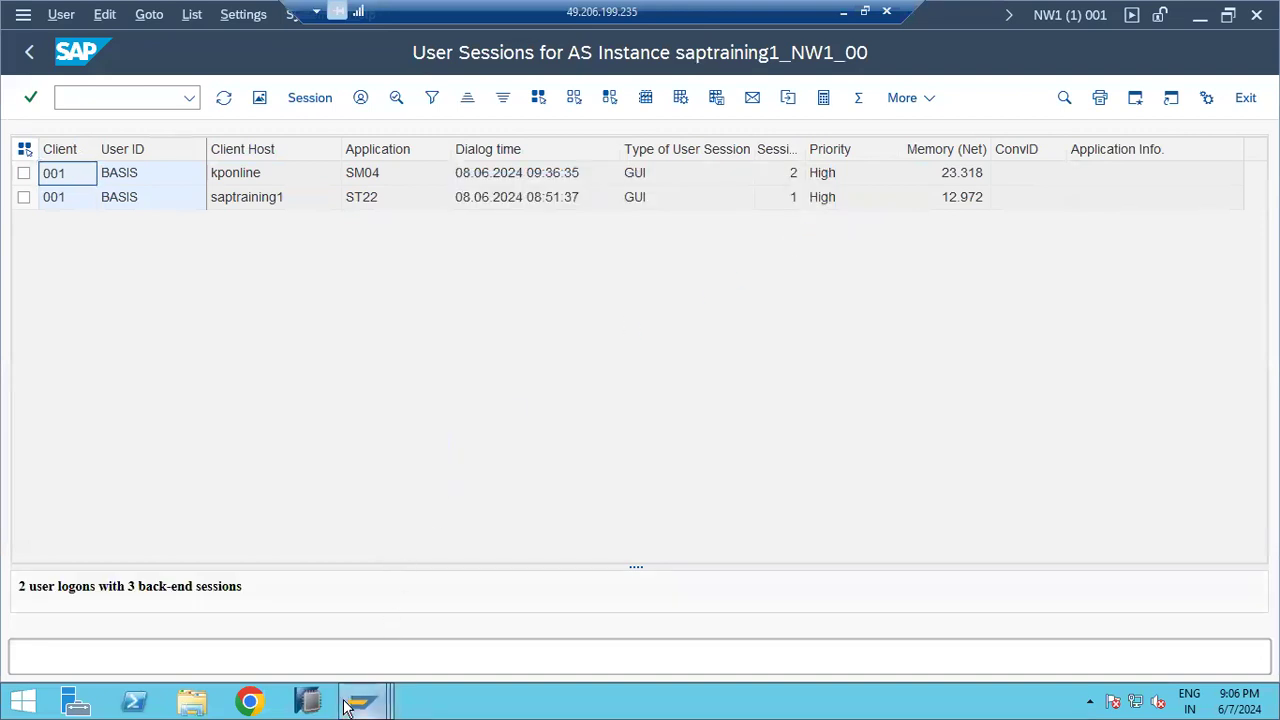
Switch to the ECP system's ABAP Runtime Errors window and request the list of today's runtime errors
mouse_move(350, 705)
click(725, 606)
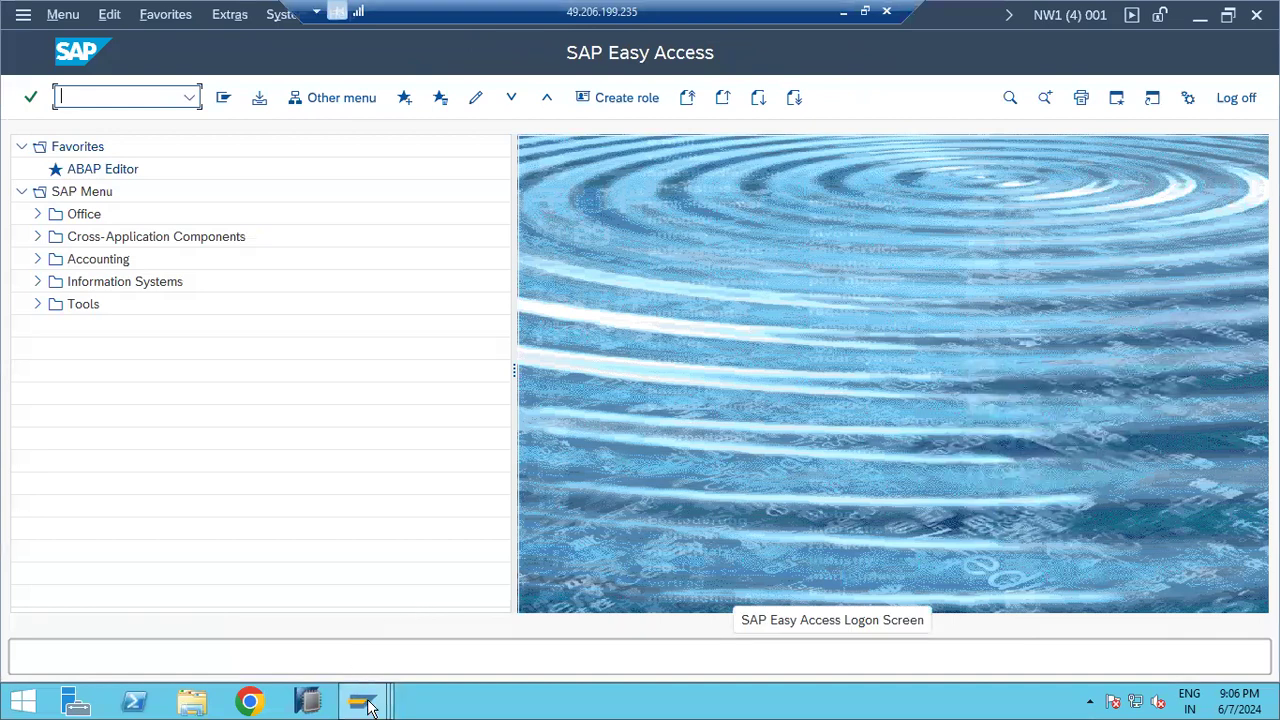
mouse_move(362, 700)
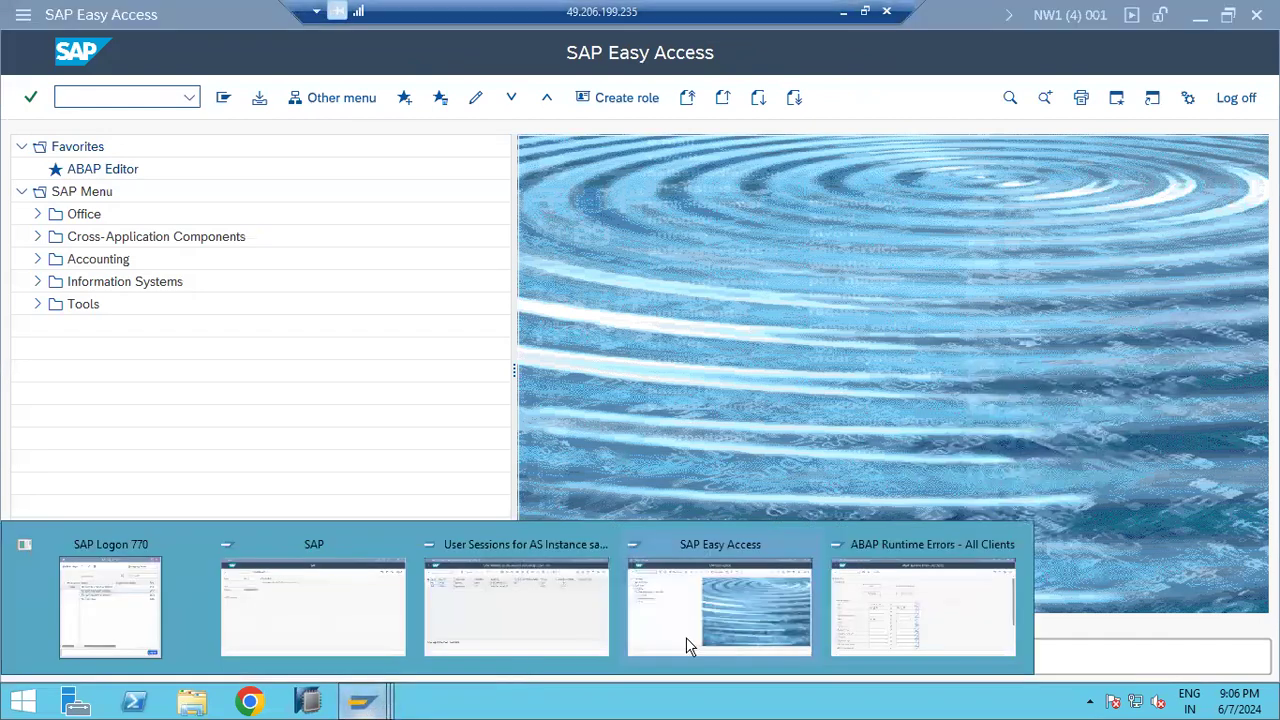
click(855, 620)
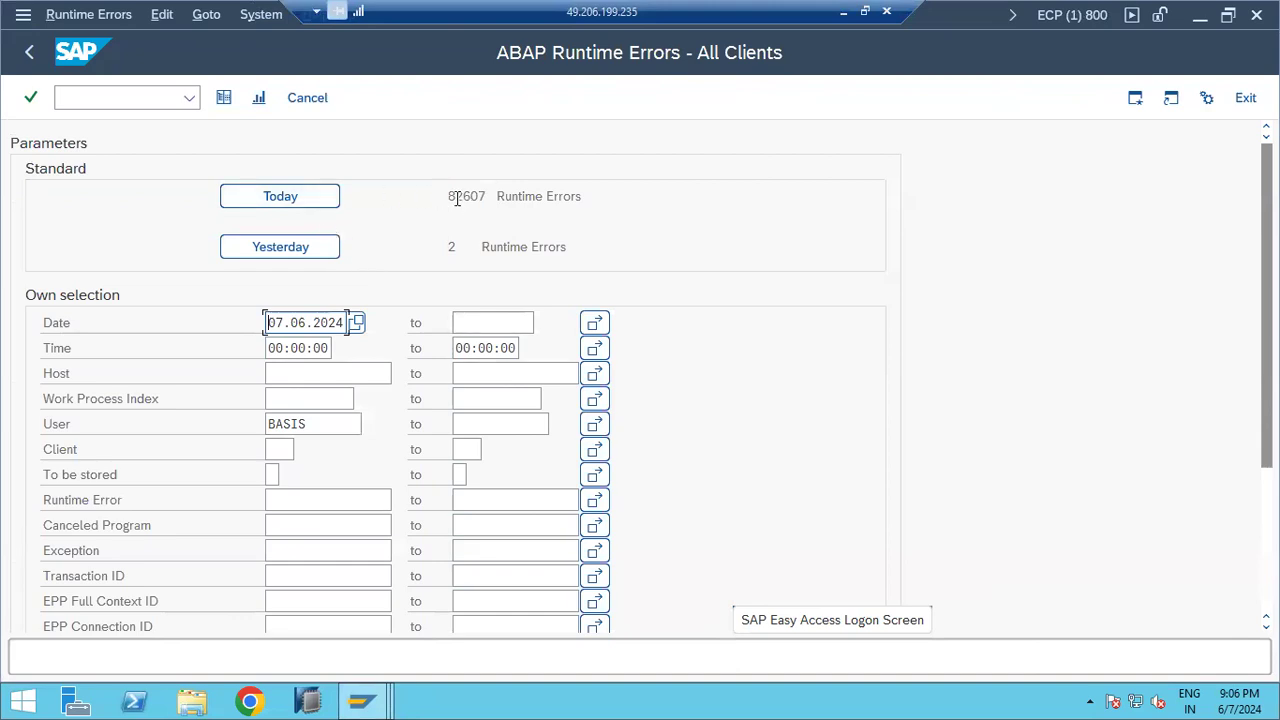
drag(447, 197, 487, 200)
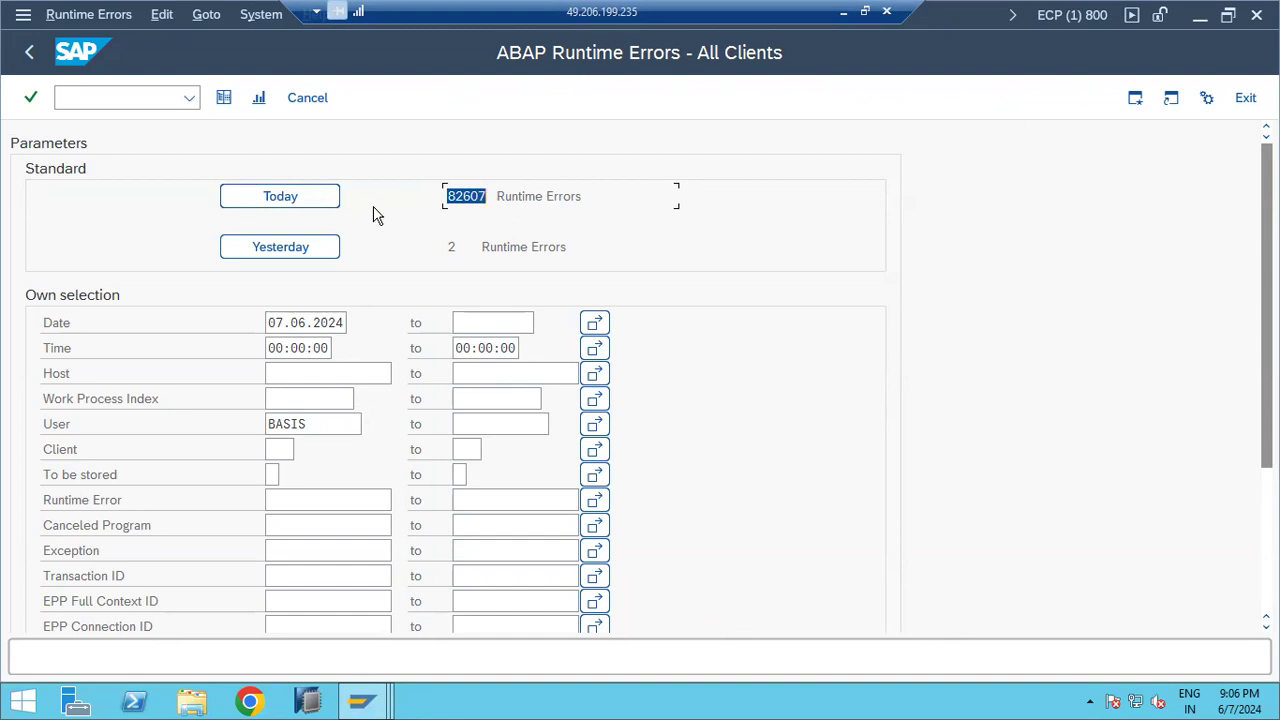
click(296, 198)
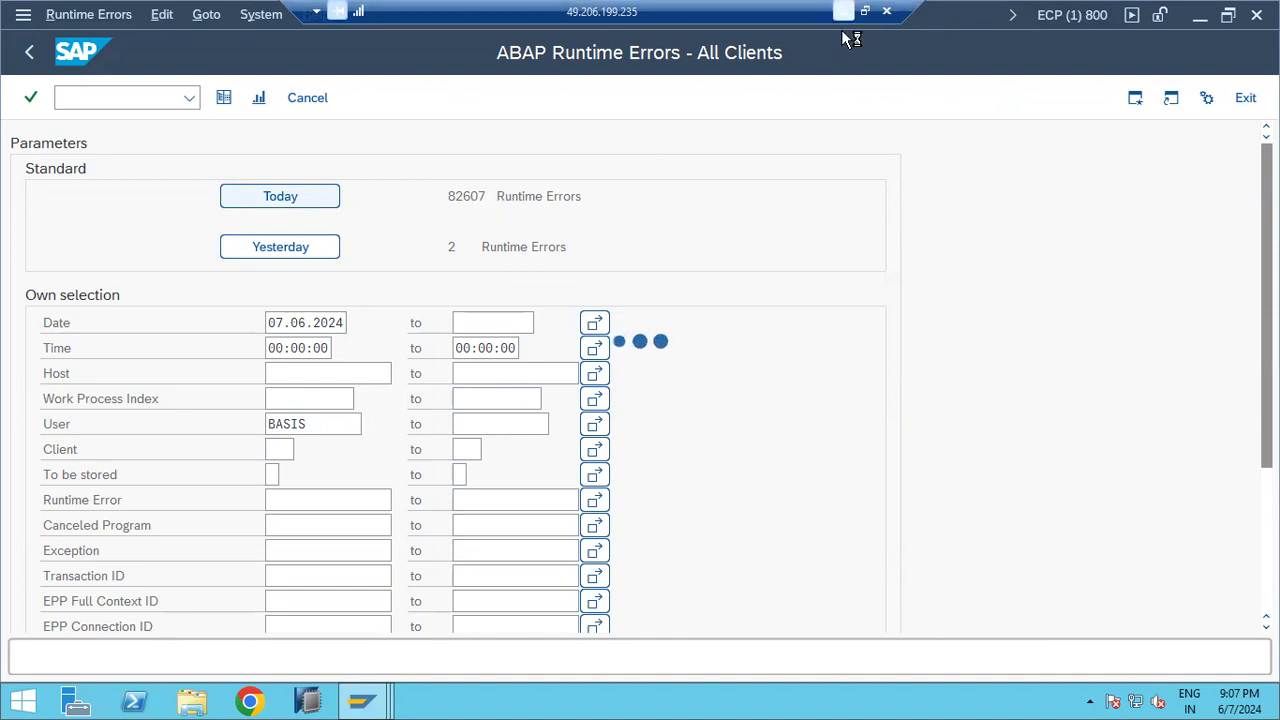
Close the unused ECP logon window and return to the ABAP Runtime Errors window
mouse_move(365, 706)
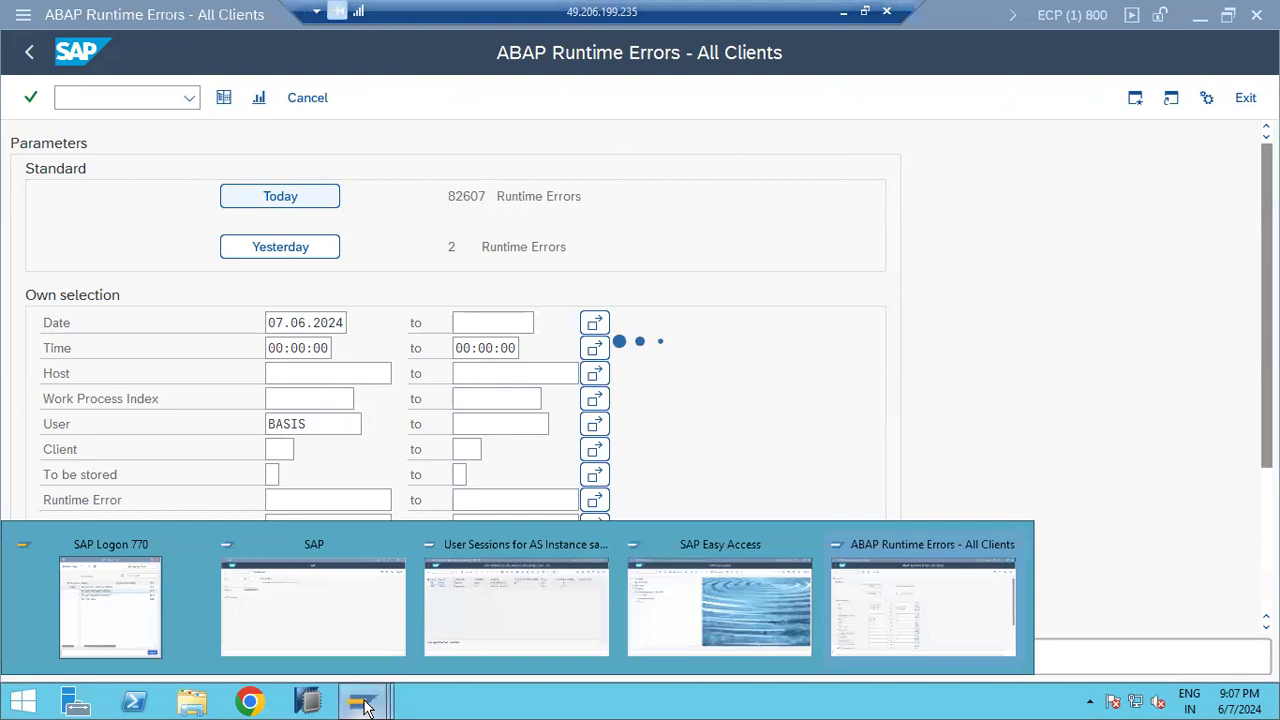
click(340, 635)
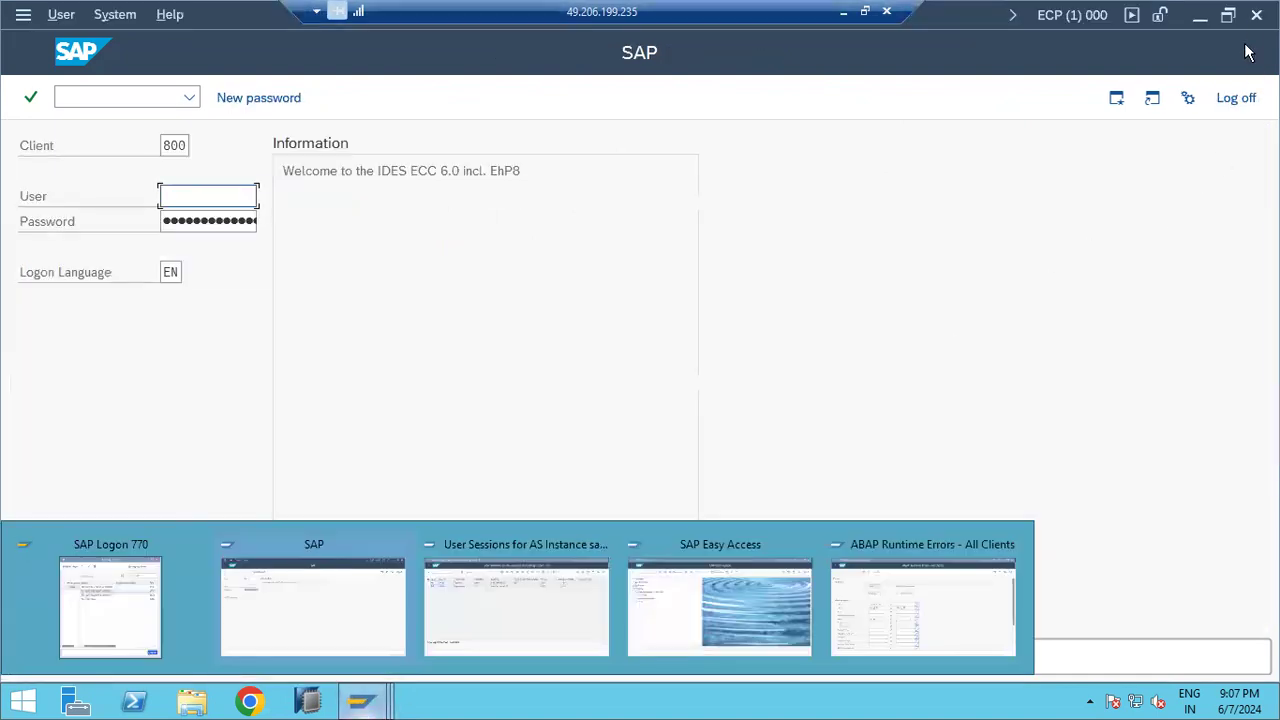
click(1257, 17)
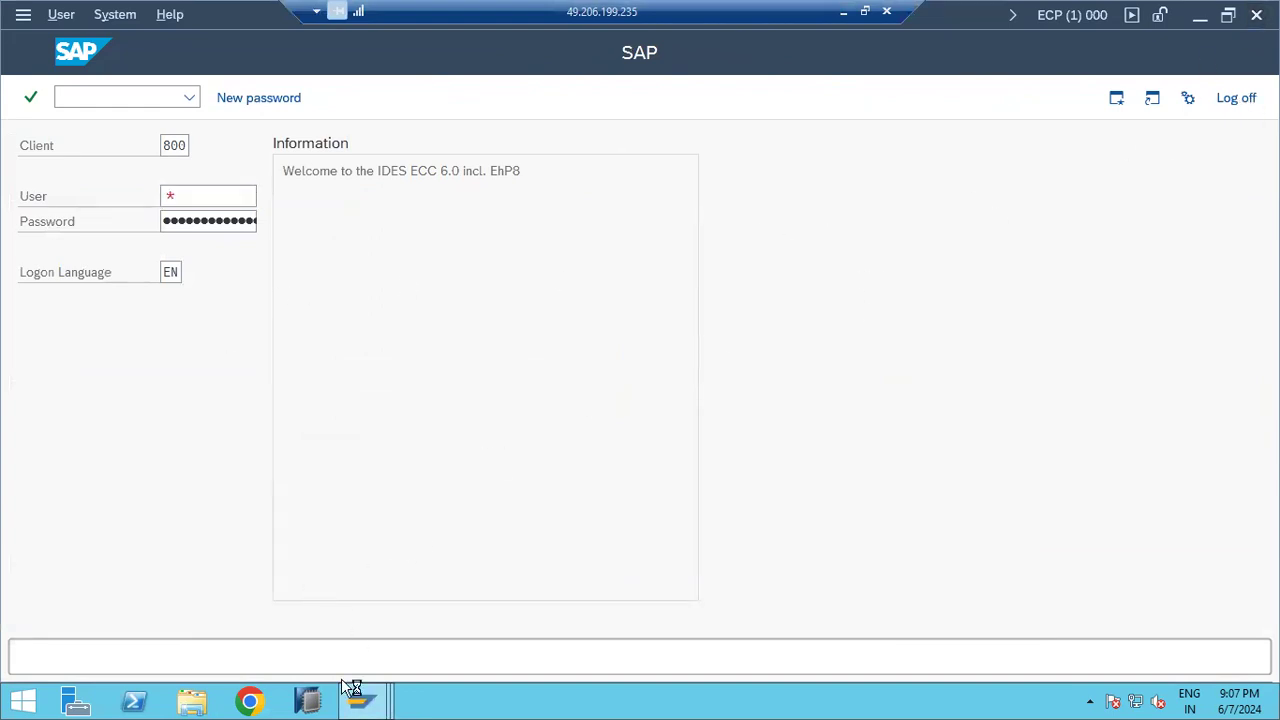
mouse_move(362, 703)
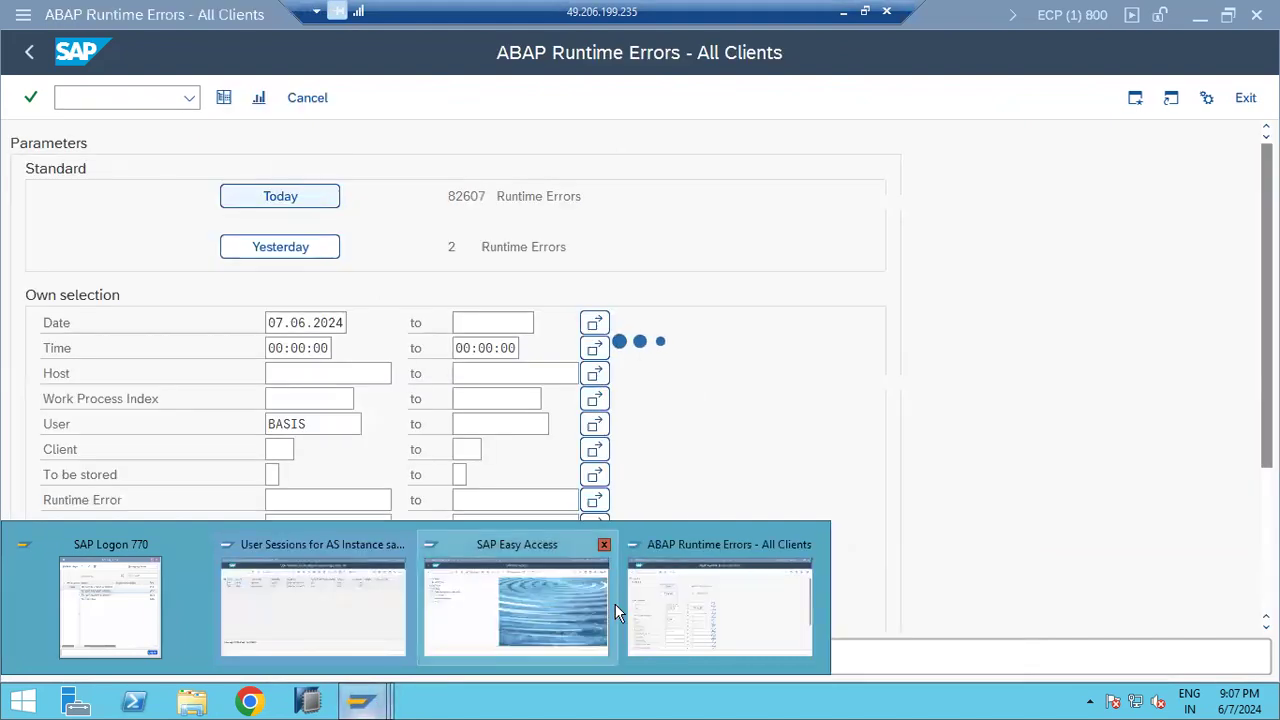
click(737, 600)
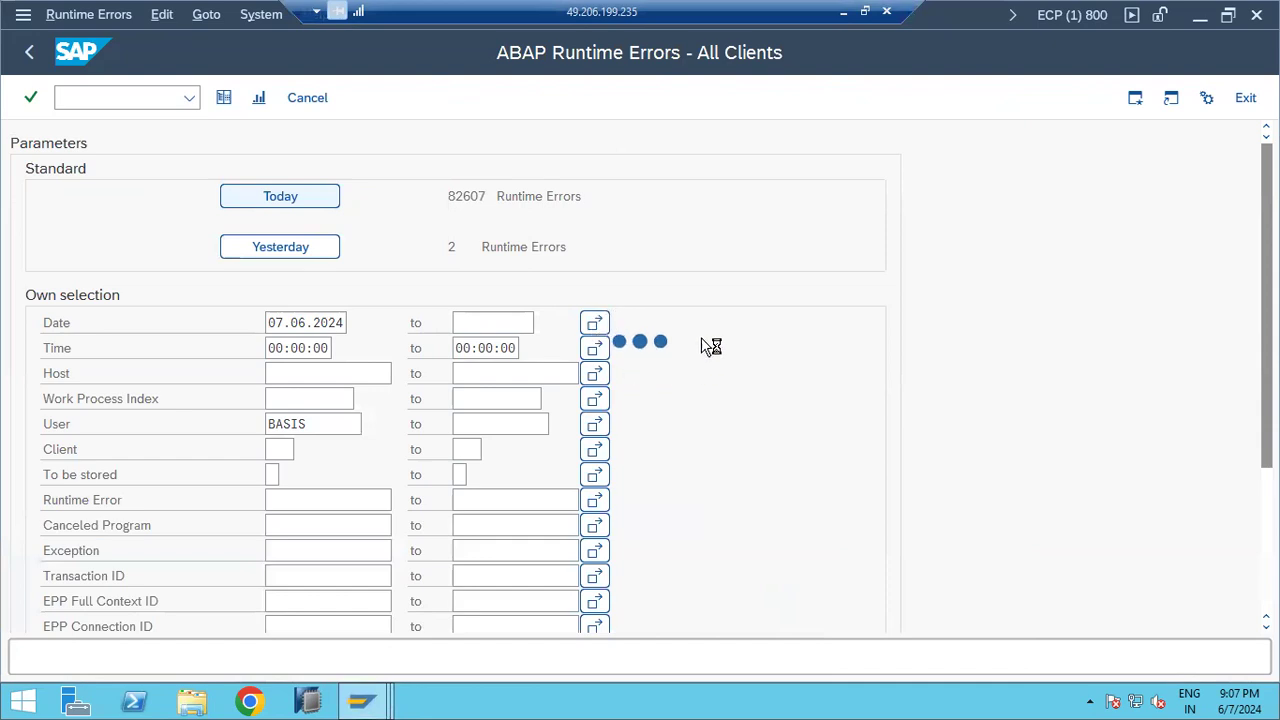
Switch to the other Remote Desktop connection and bring up the kponline1 virtual machine with its taskbar in view
click(843, 12)
mouse_move(850, 697)
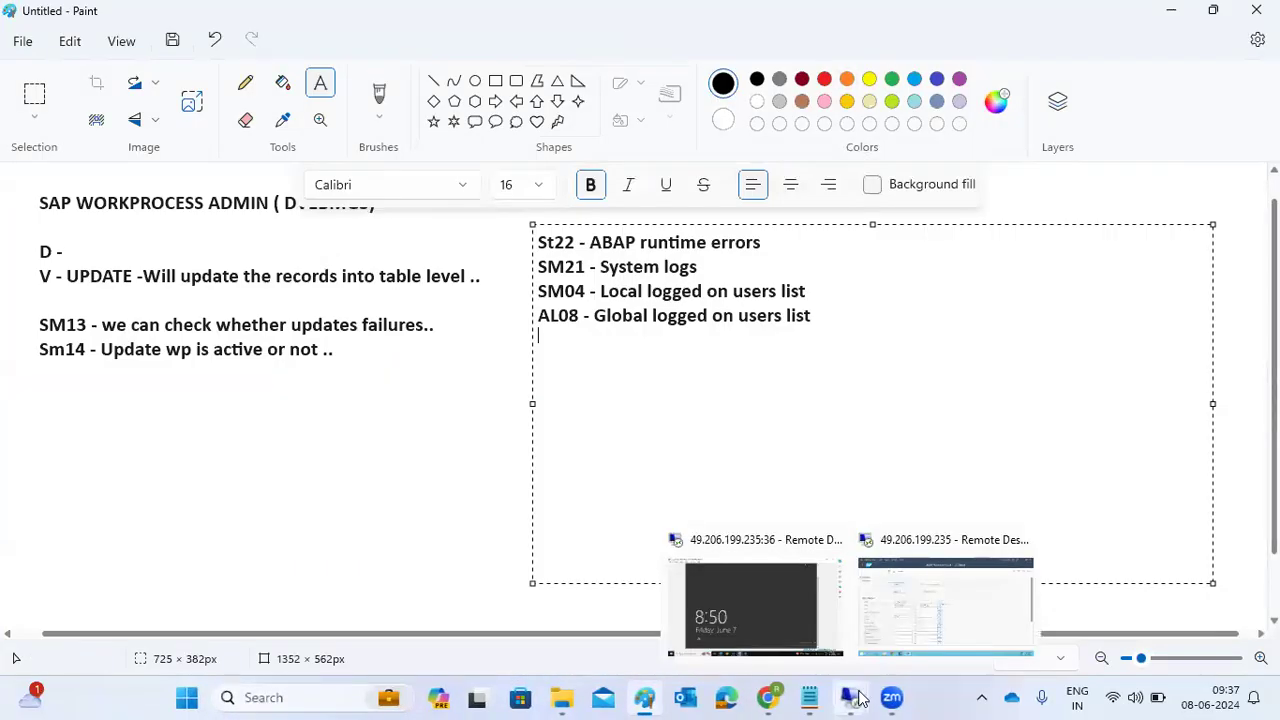
click(757, 600)
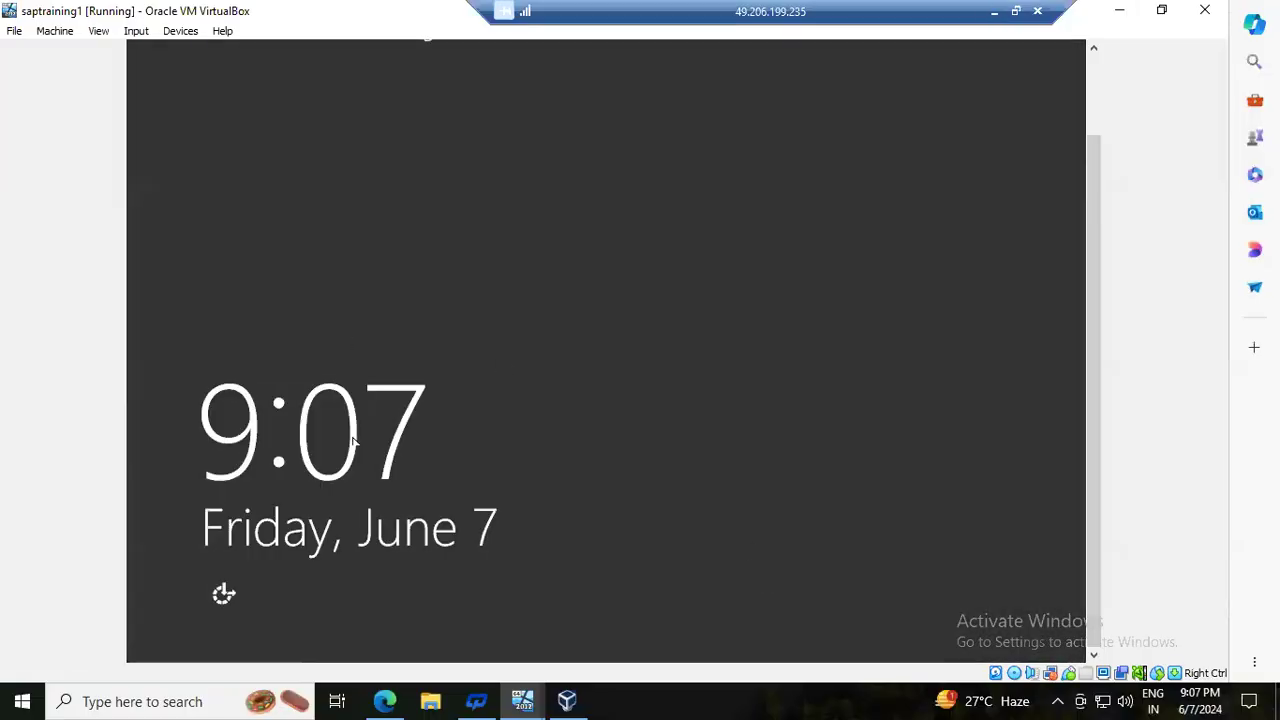
mouse_move(521, 697)
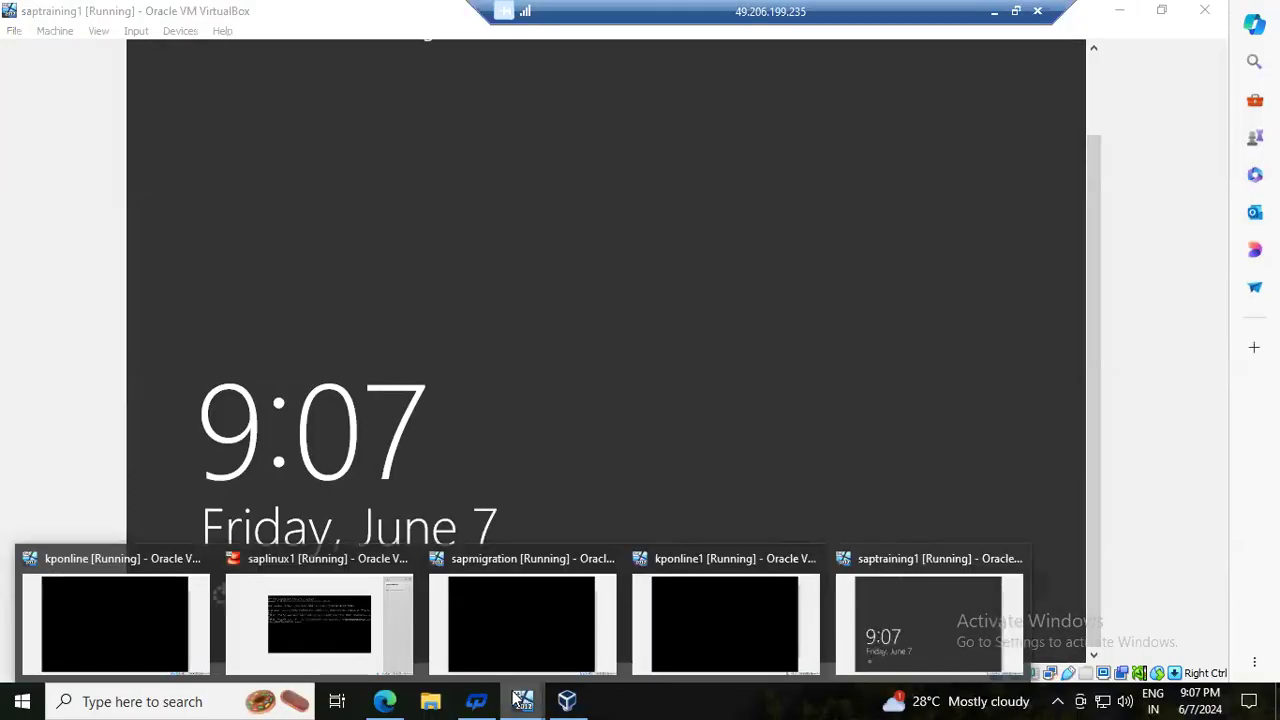
click(722, 610)
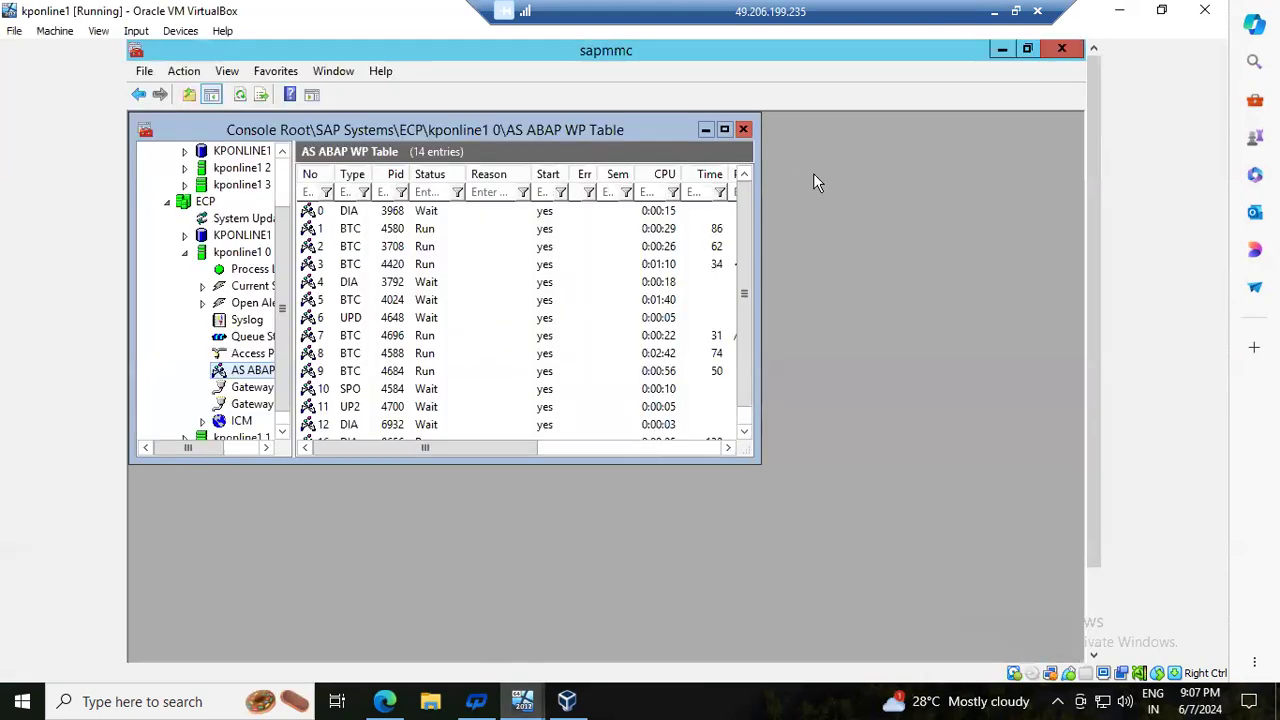
drag(1094, 210, 1094, 300)
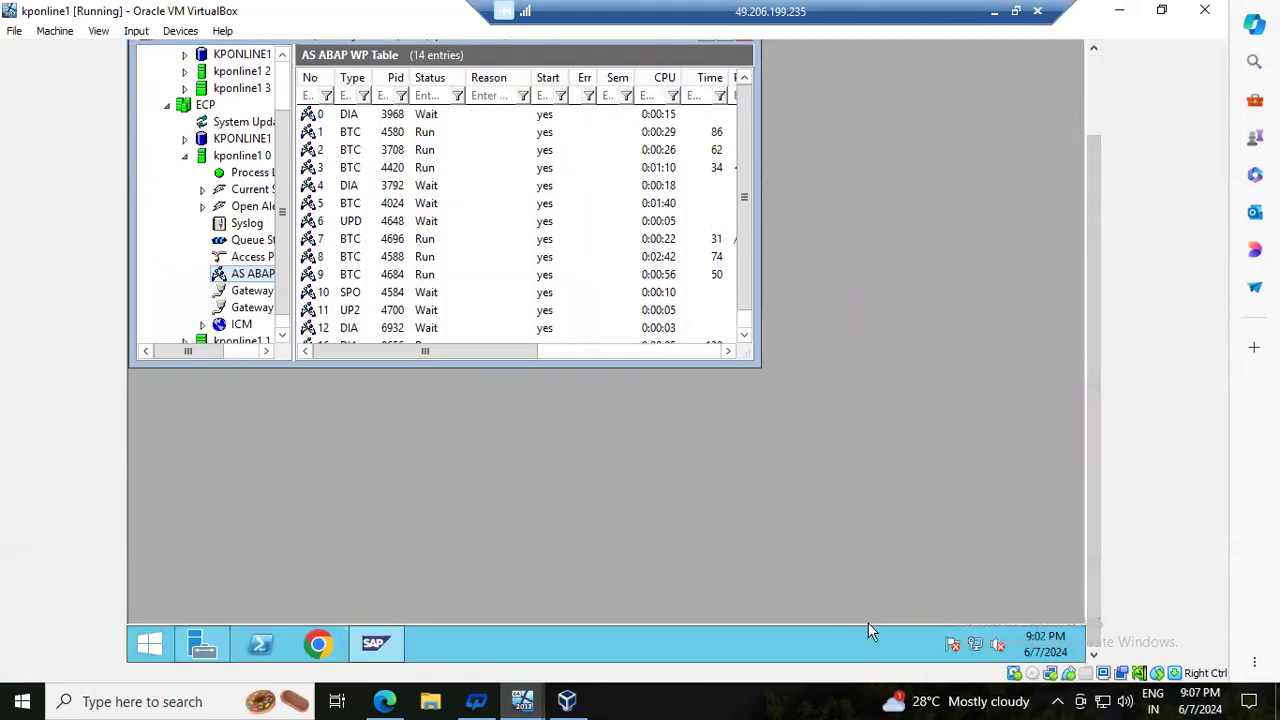
right_click(783, 640)
click(781, 636)
right_click(783, 638)
click(805, 623)
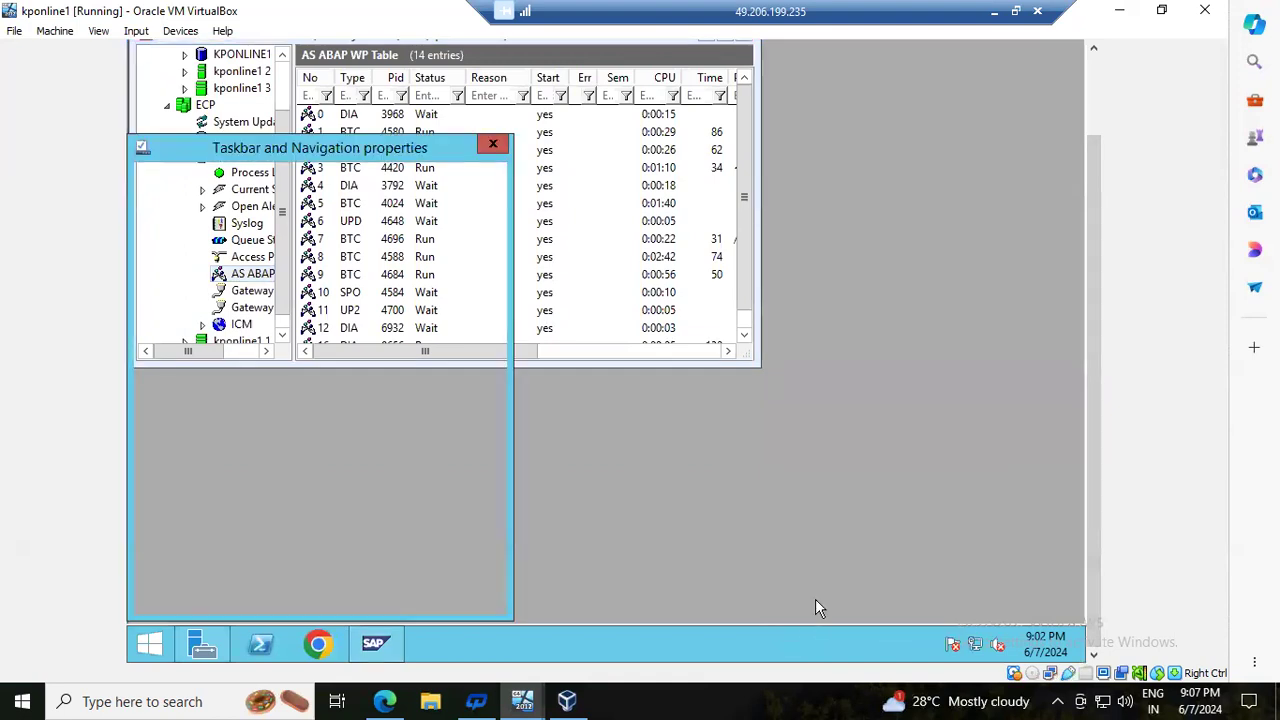
click(492, 144)
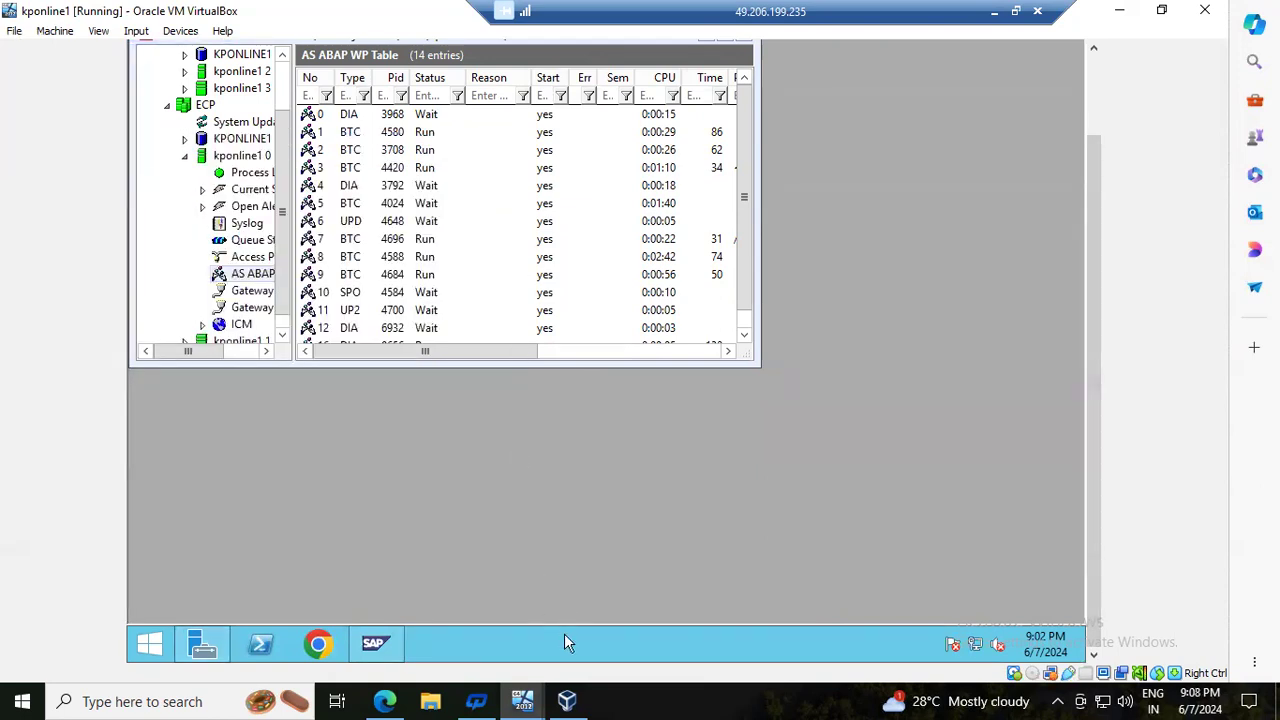
Open Task Manager in the kponline1 virtual machine and review its logged-on users and detailed process list
right_click(565, 641)
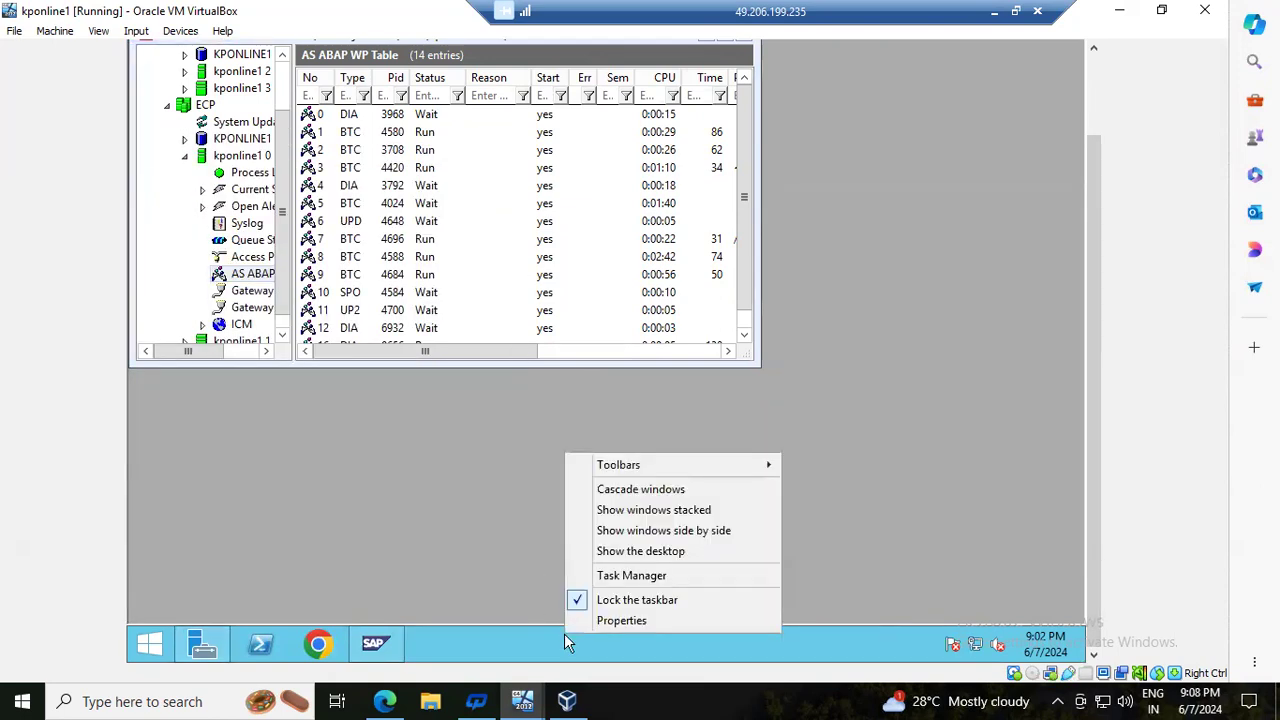
click(609, 580)
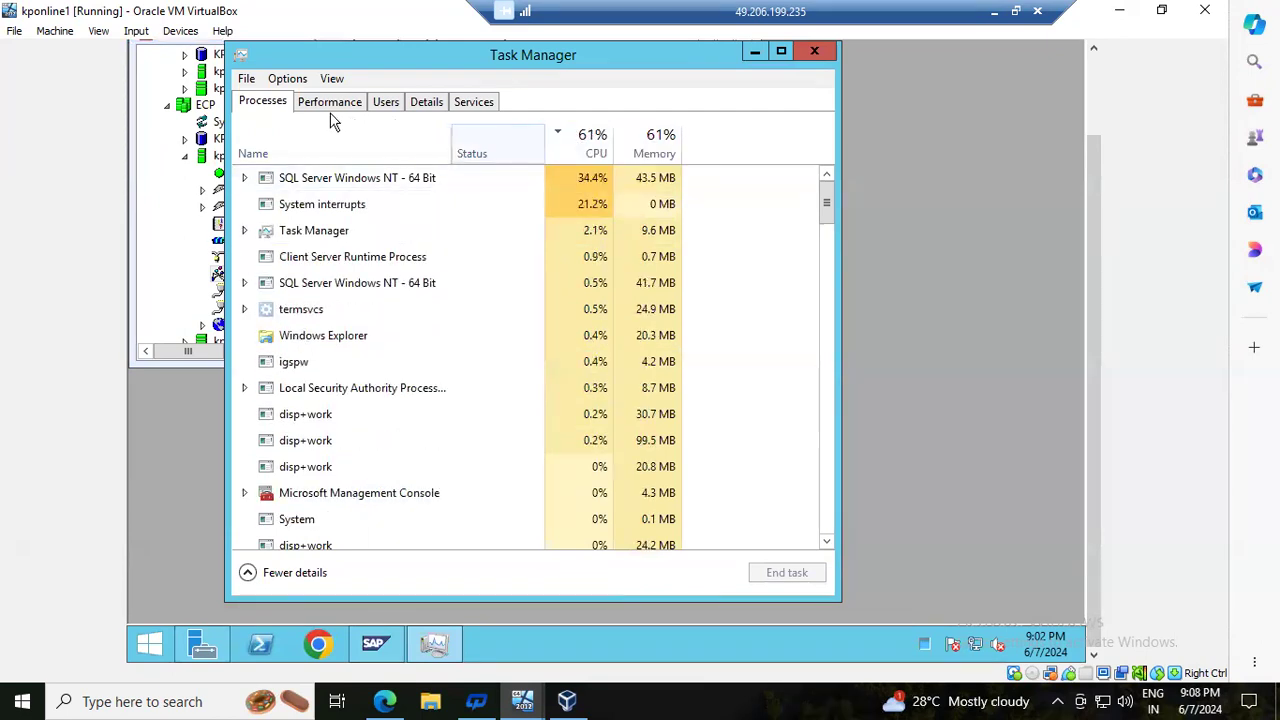
click(386, 103)
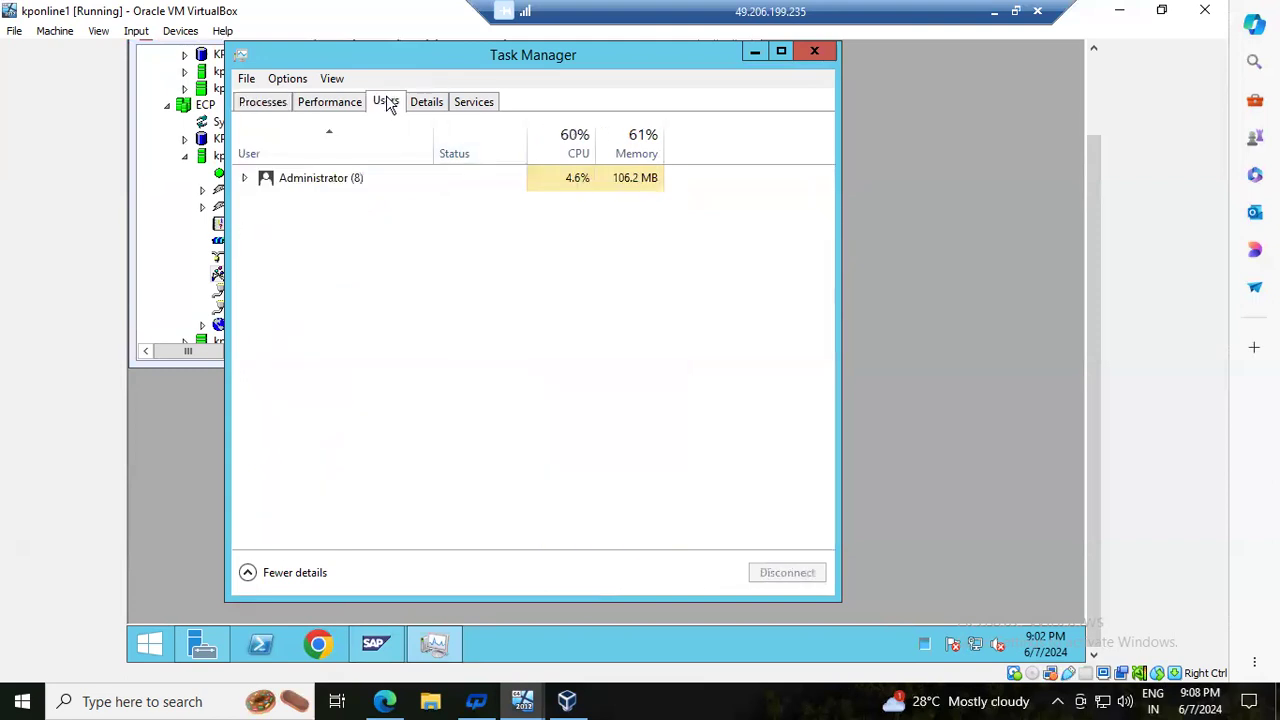
click(428, 104)
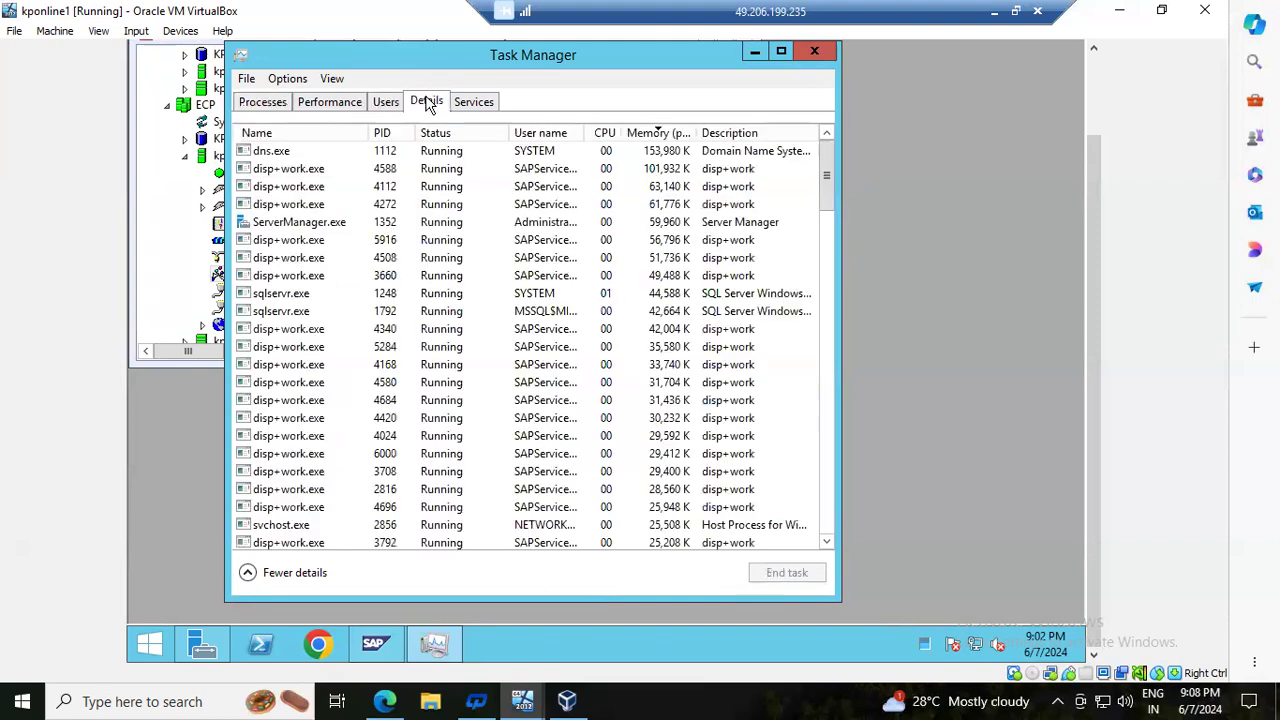
Locate the service behind the dns.exe process, stop the DNS service, and check the machine's memory performance
click(538, 155)
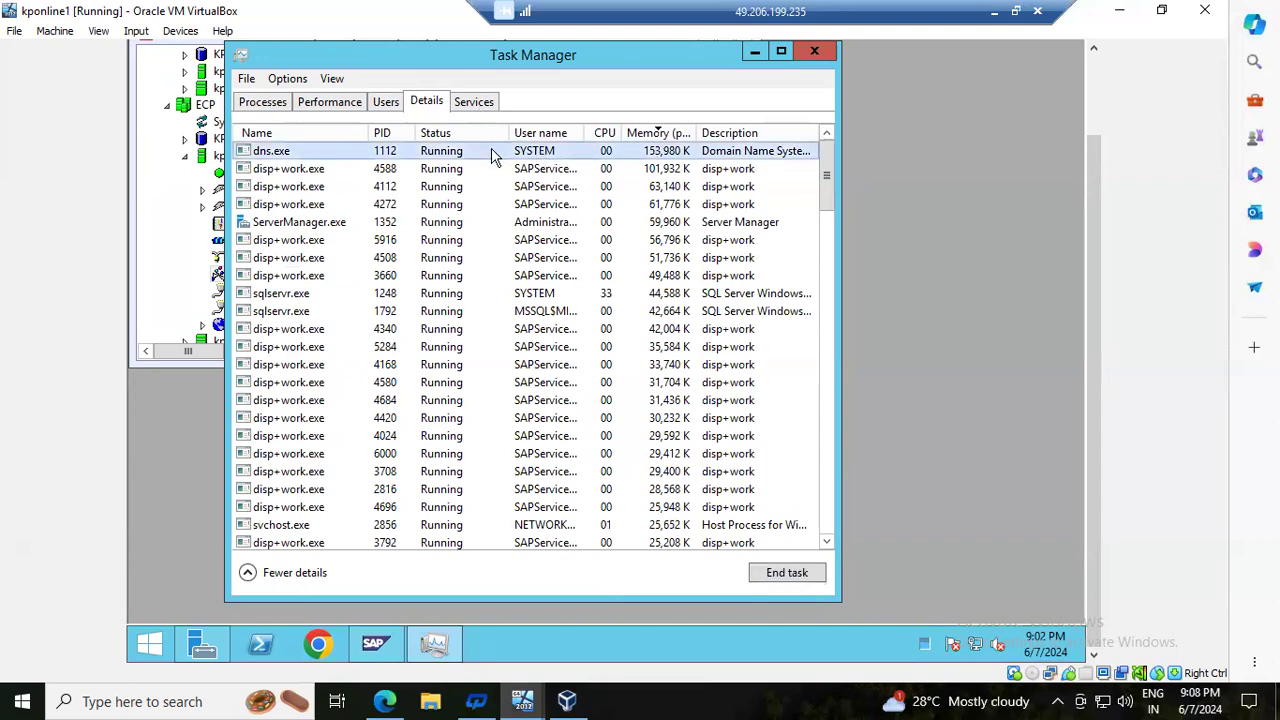
right_click(492, 157)
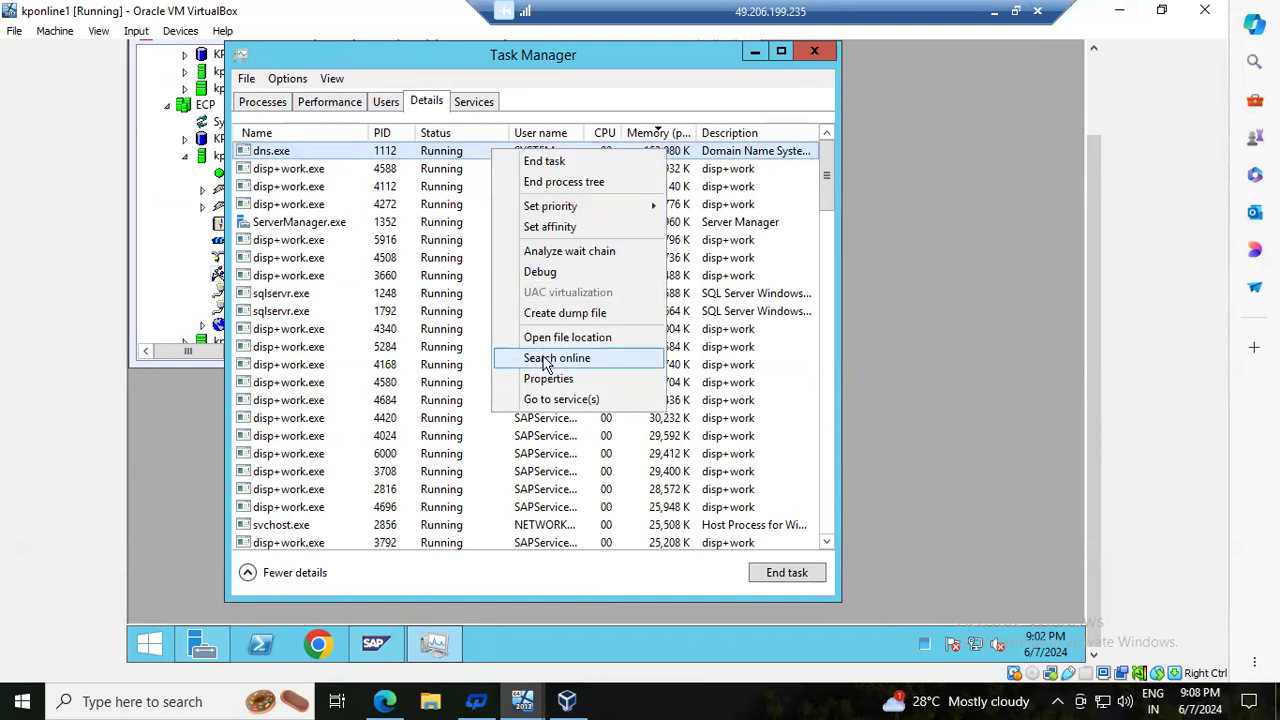
click(551, 400)
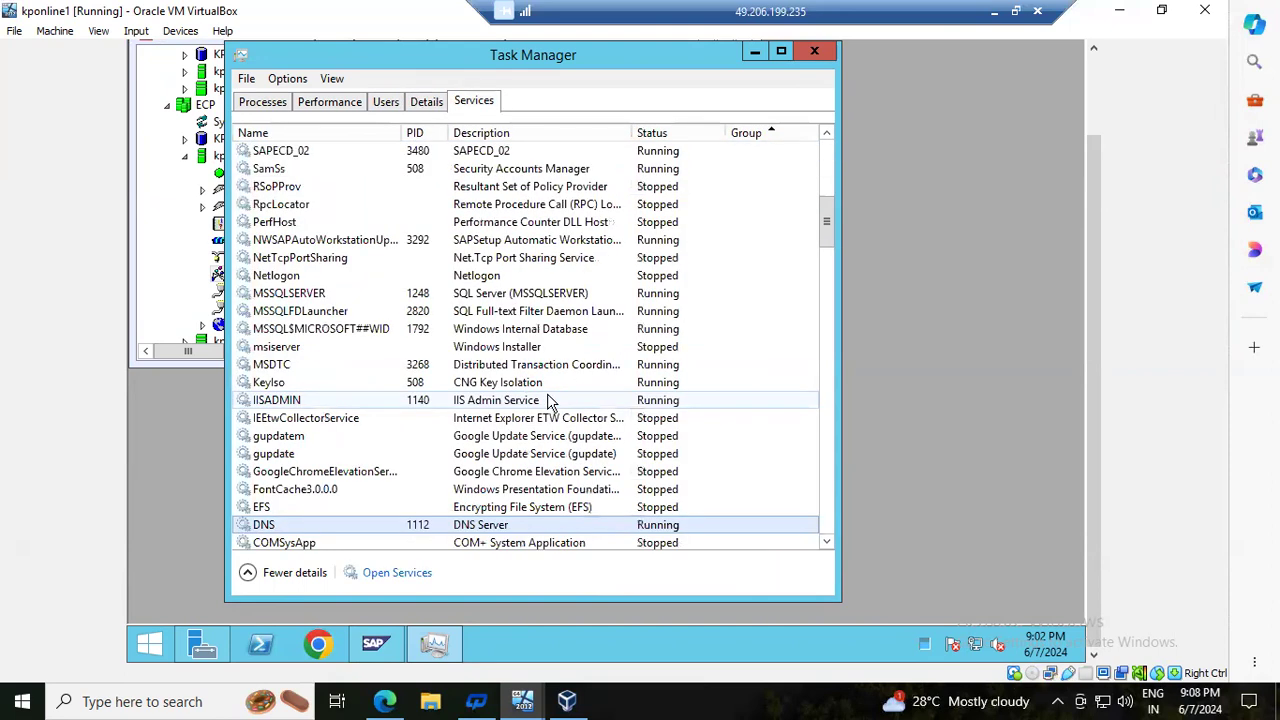
right_click(469, 530)
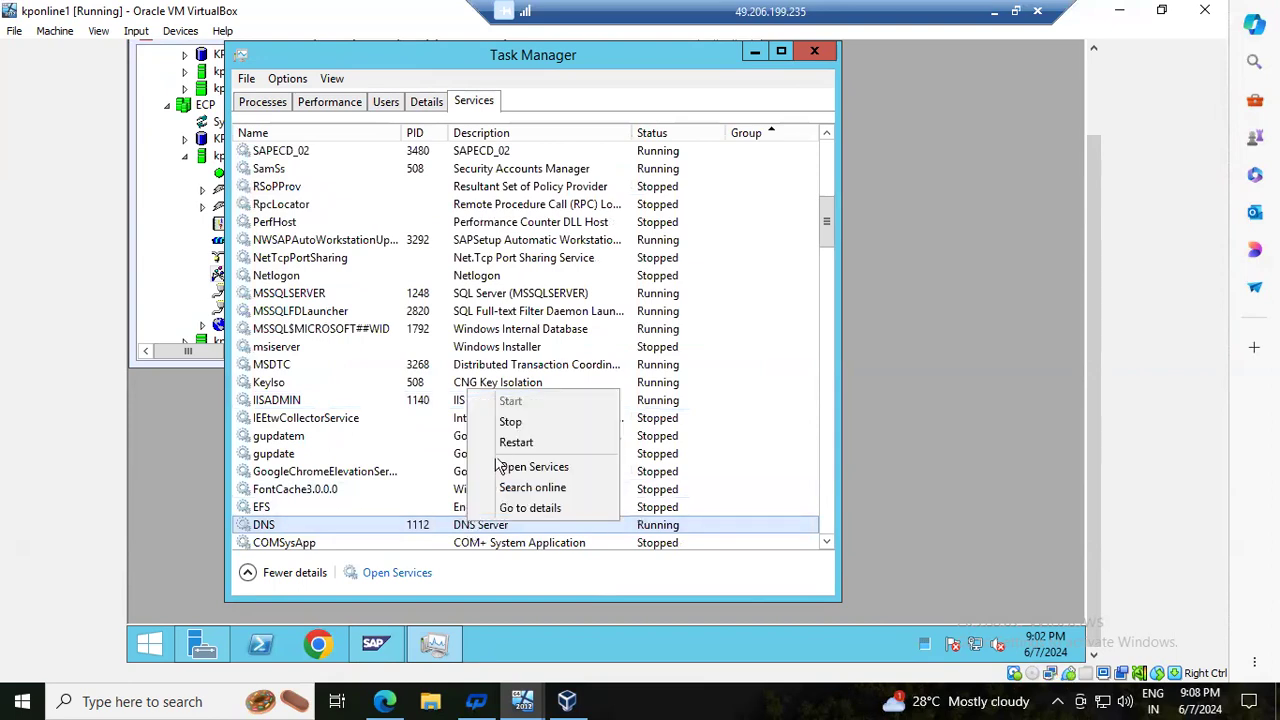
click(510, 424)
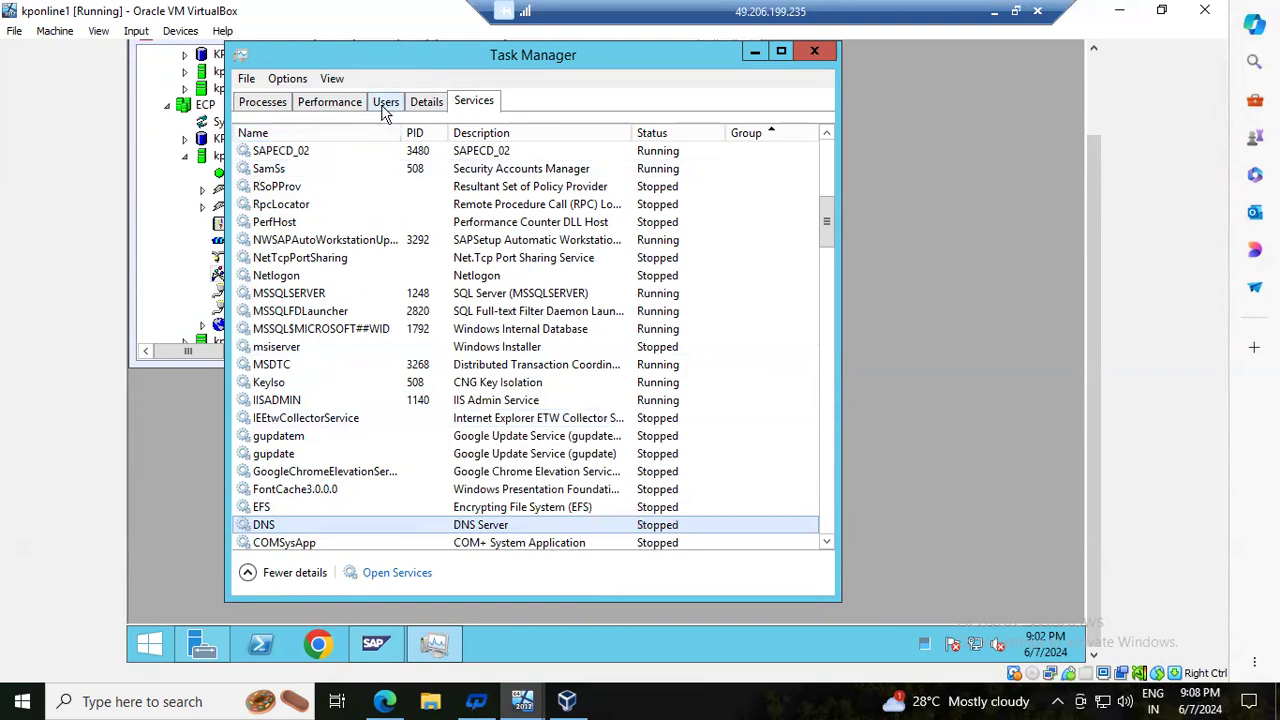
click(346, 110)
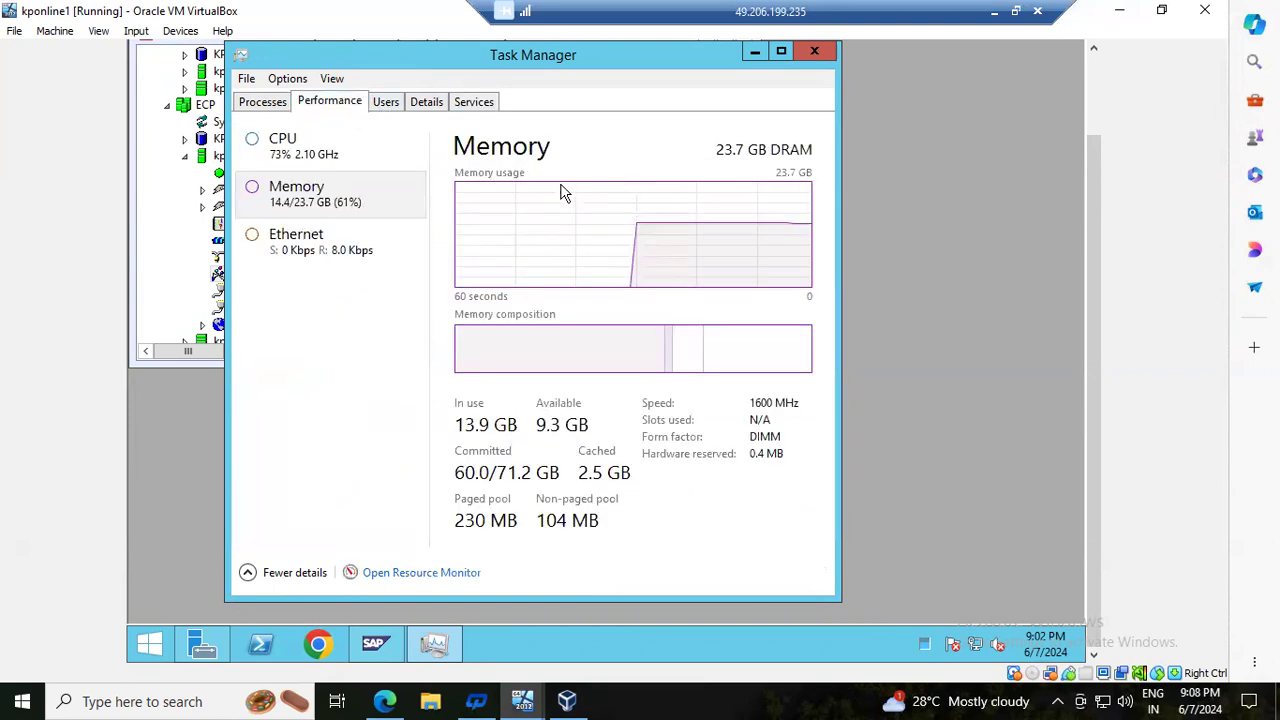
Review the detailed process list, memory performance, and per-process CPU load in Task Manager, and close it
click(430, 104)
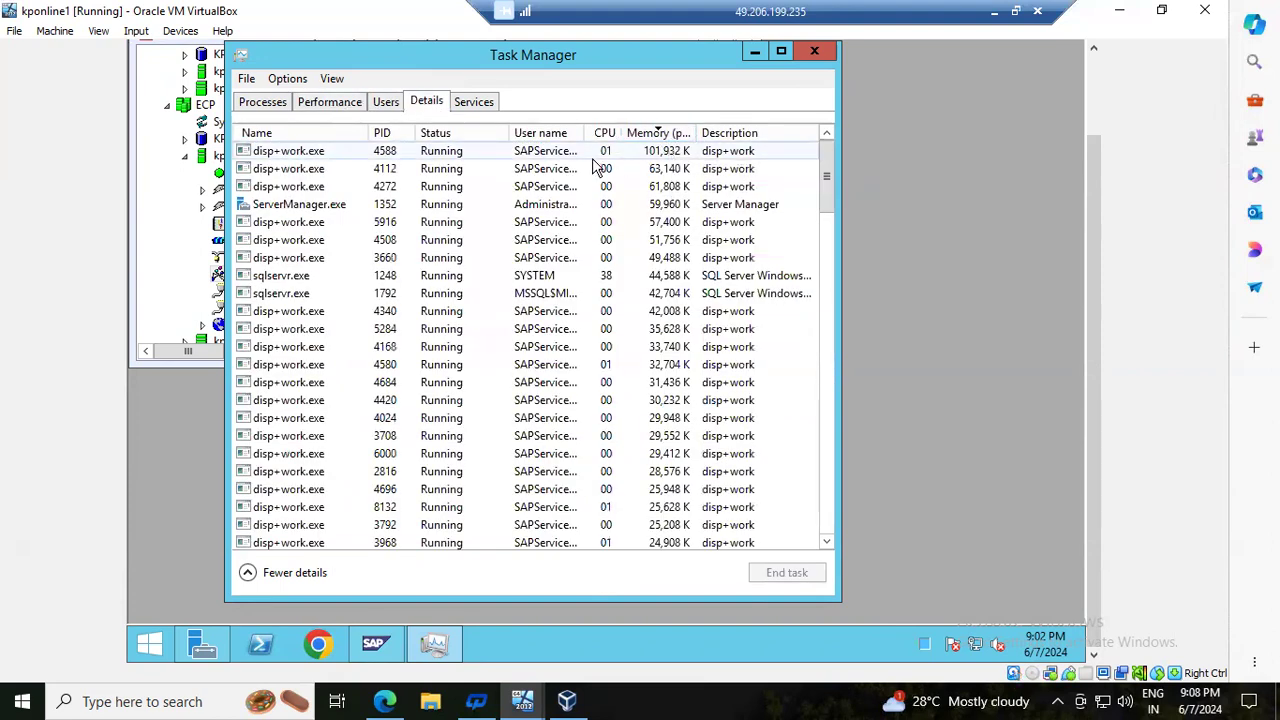
click(340, 108)
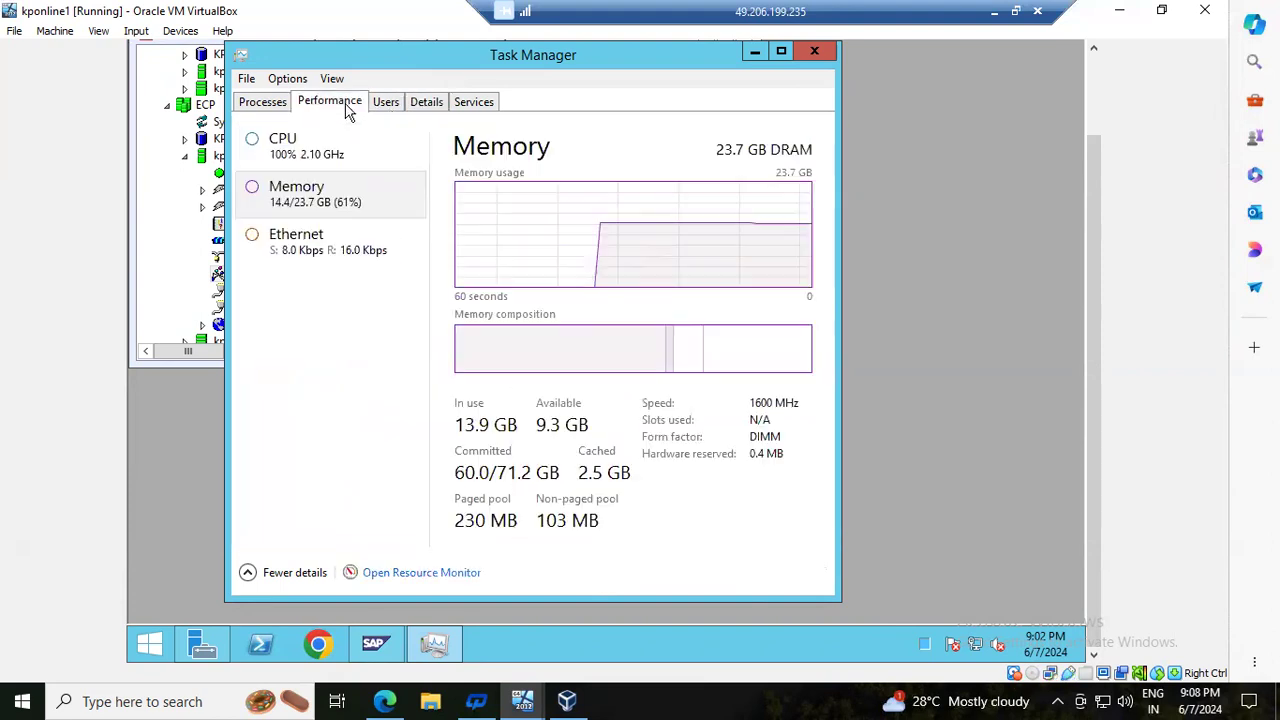
click(265, 104)
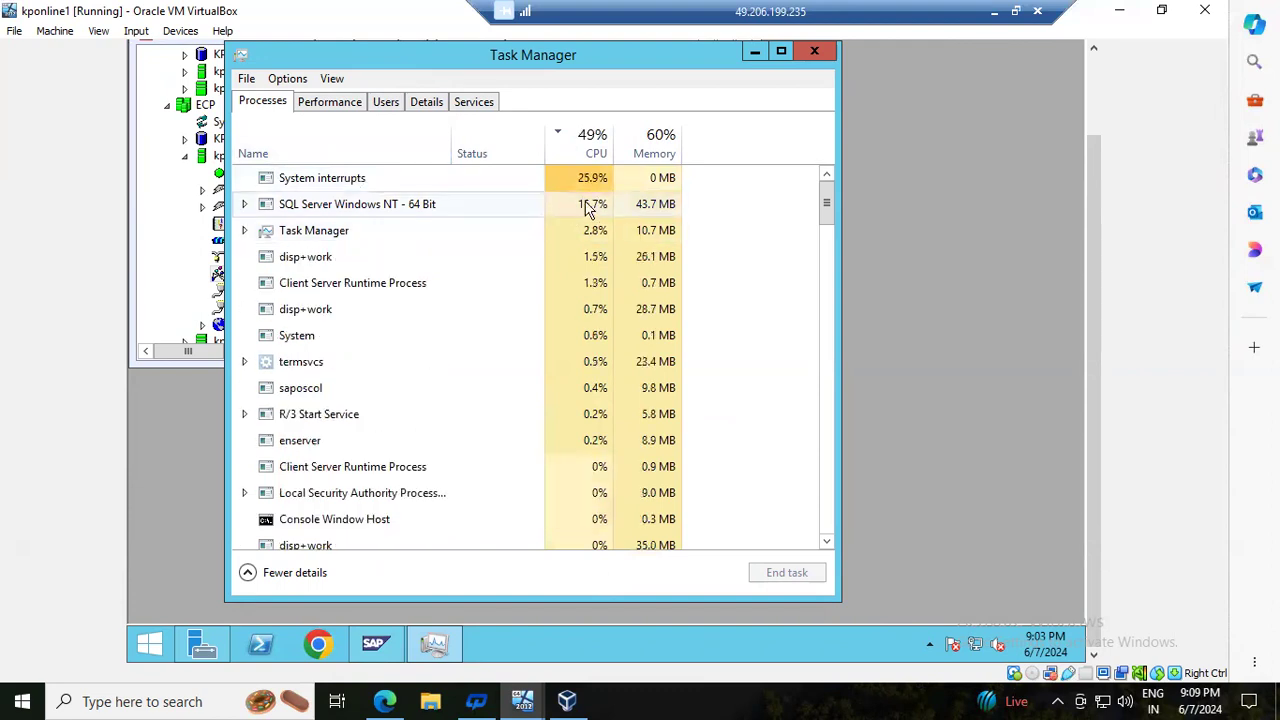
click(815, 52)
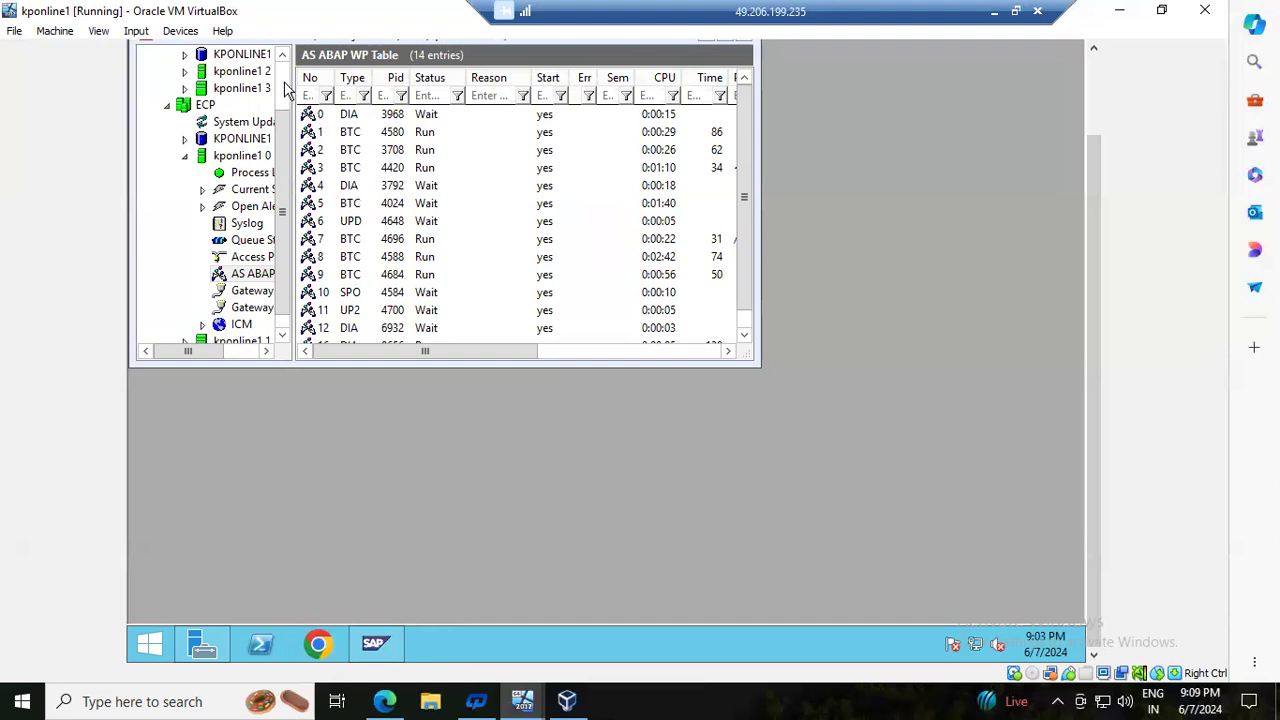
scroll(288, 92, up, 2)
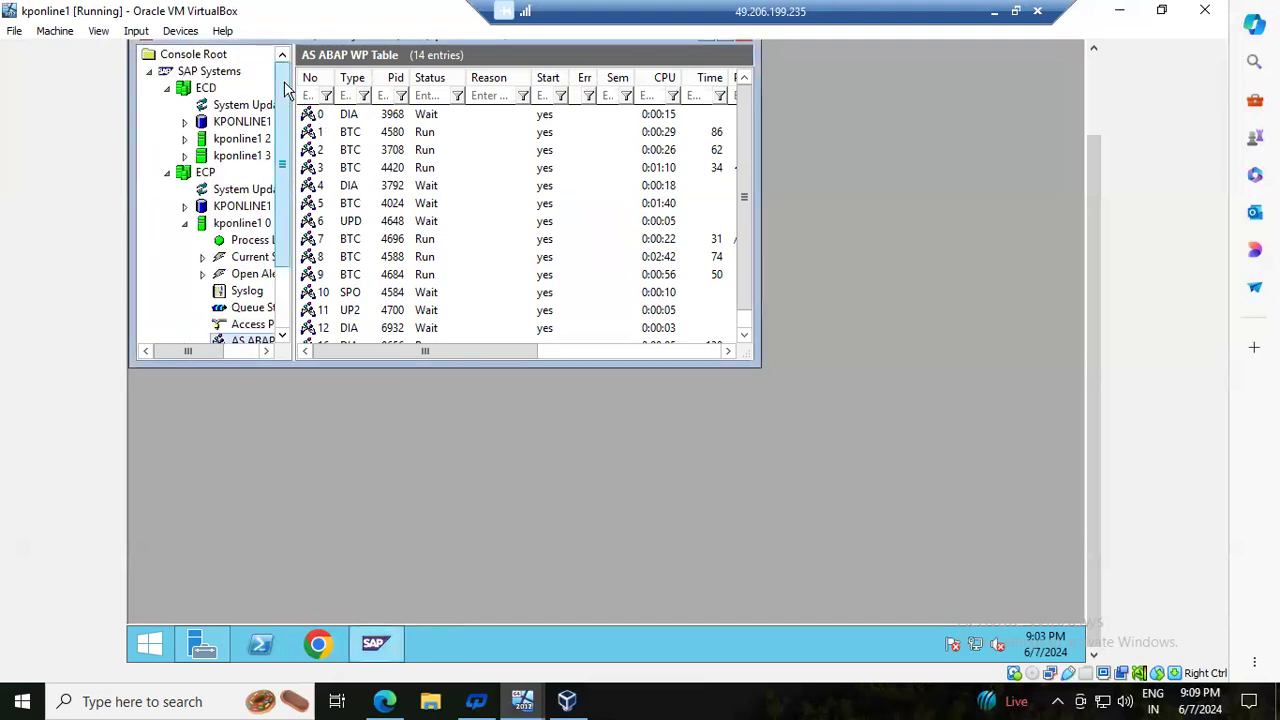
Switch to the other Remote Desktop connection and bring up the NW1 User Sessions window
click(993, 12)
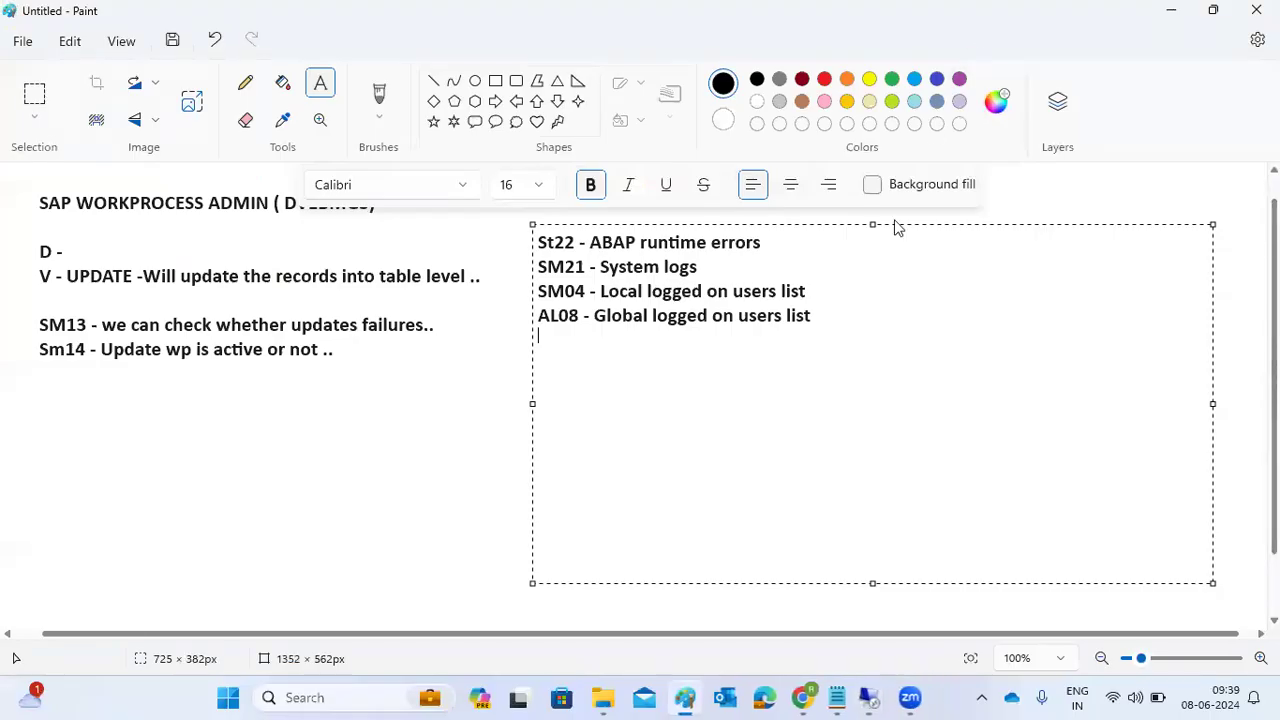
mouse_move(857, 697)
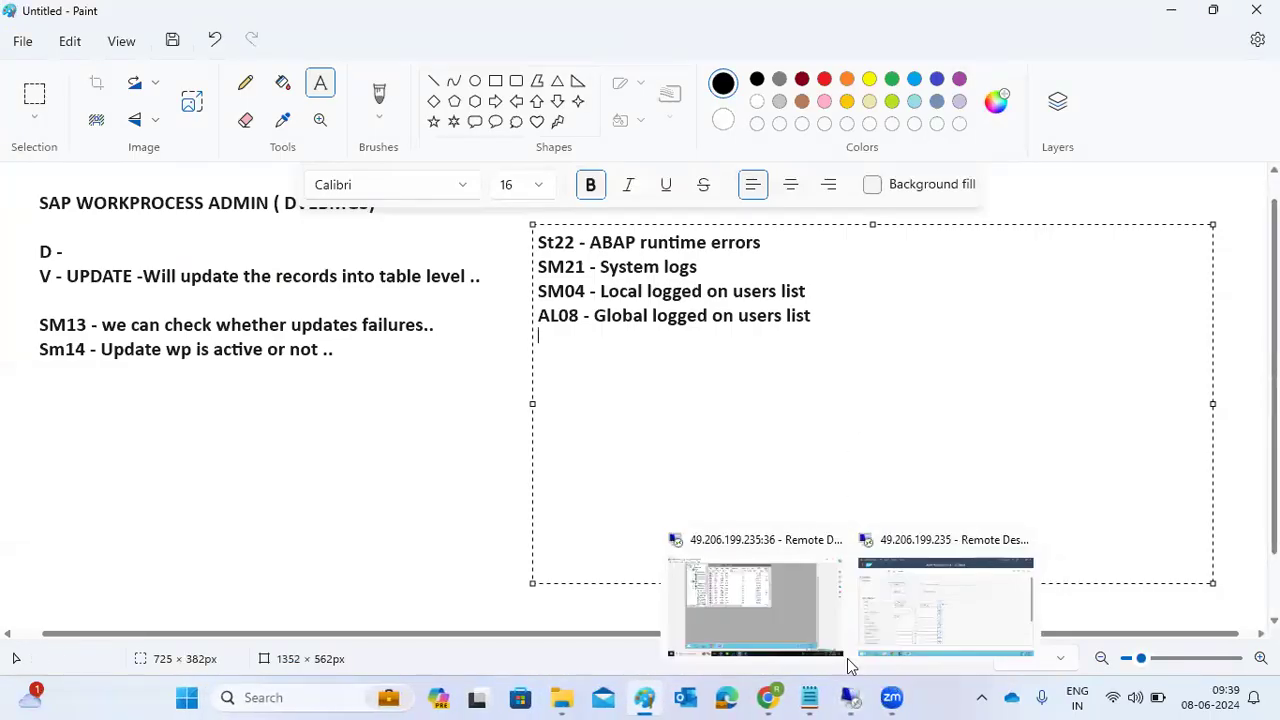
click(872, 624)
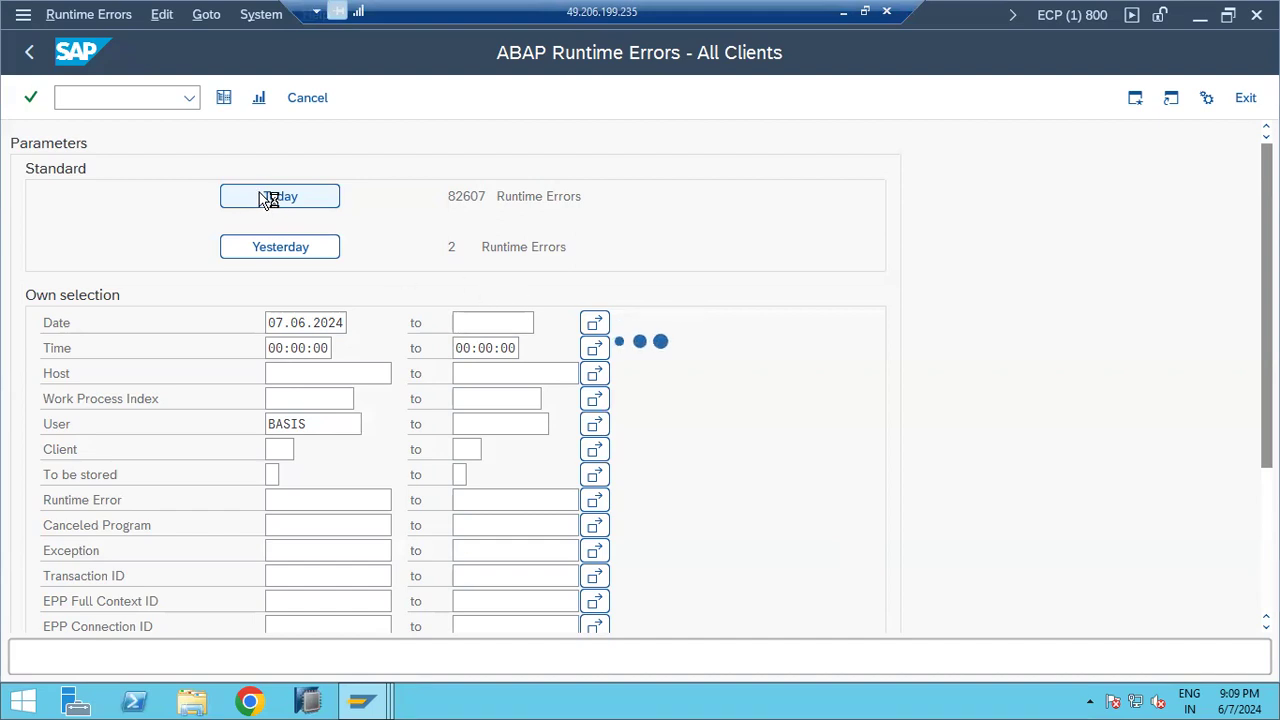
click(345, 704)
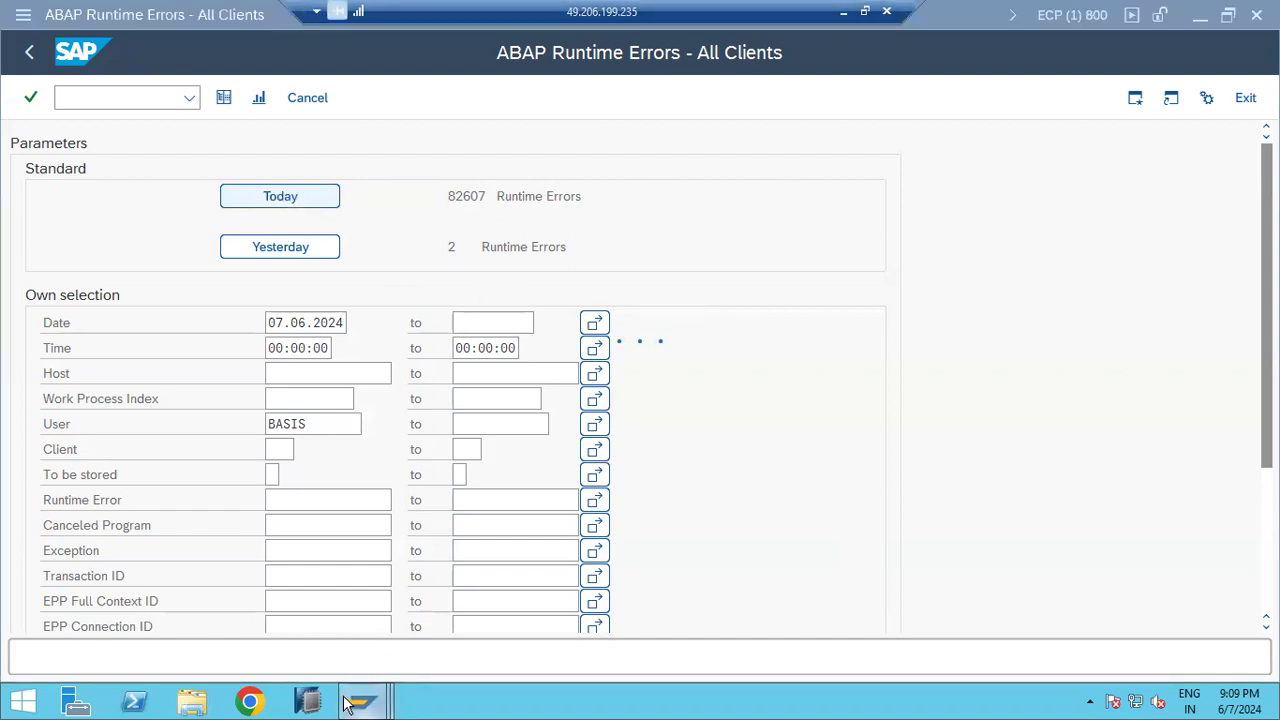
click(368, 640)
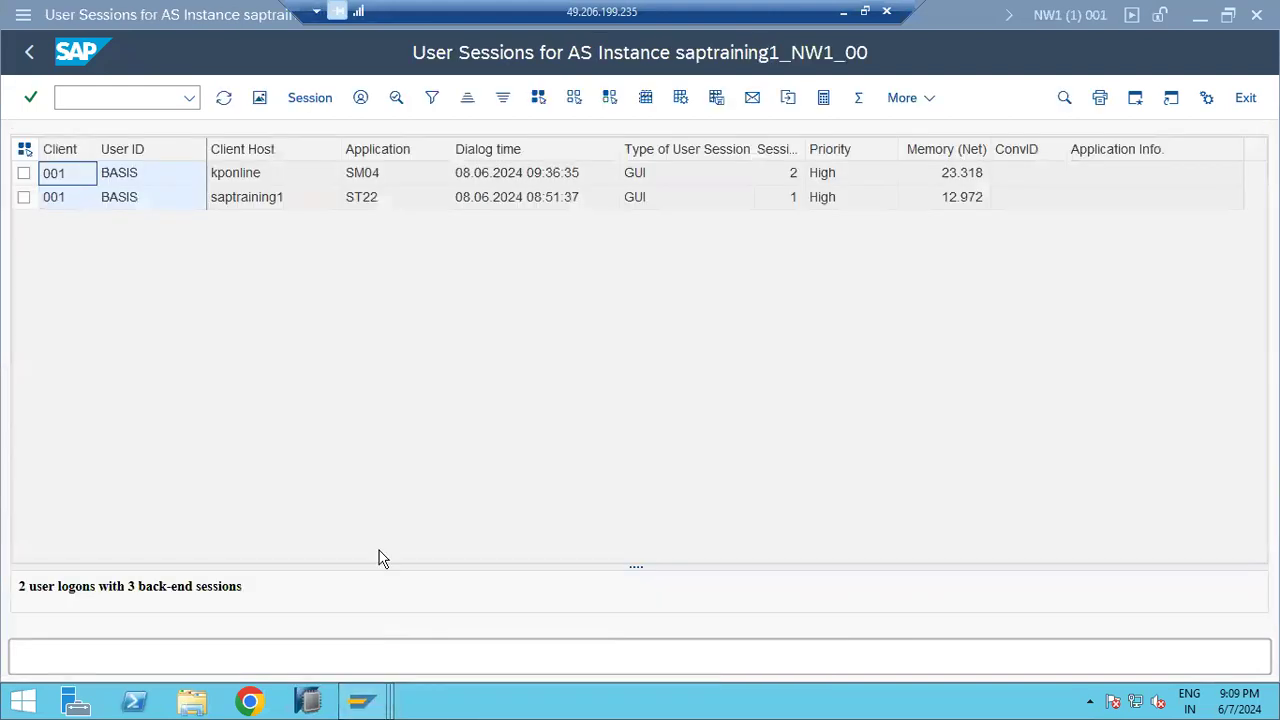
Refresh the NW1 user sessions, go back to the system-wide session list, and open ABAP Runtime Errors with /nst22
click(224, 102)
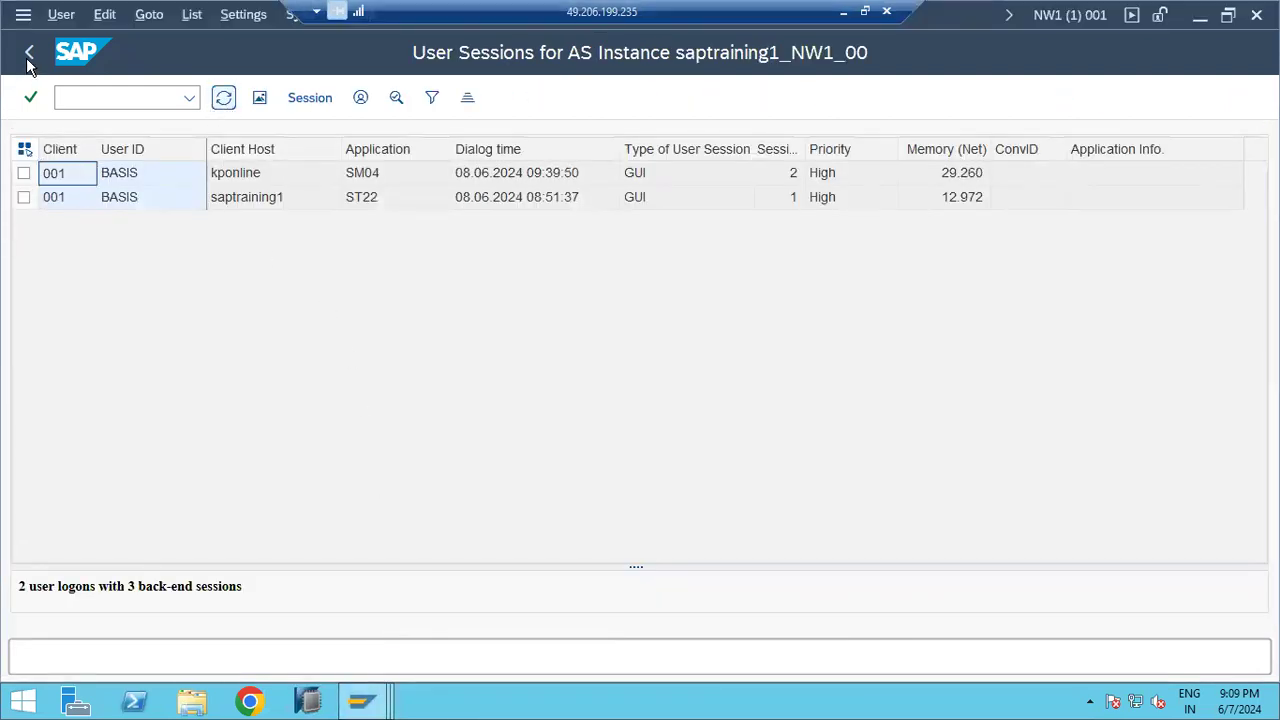
click(28, 58)
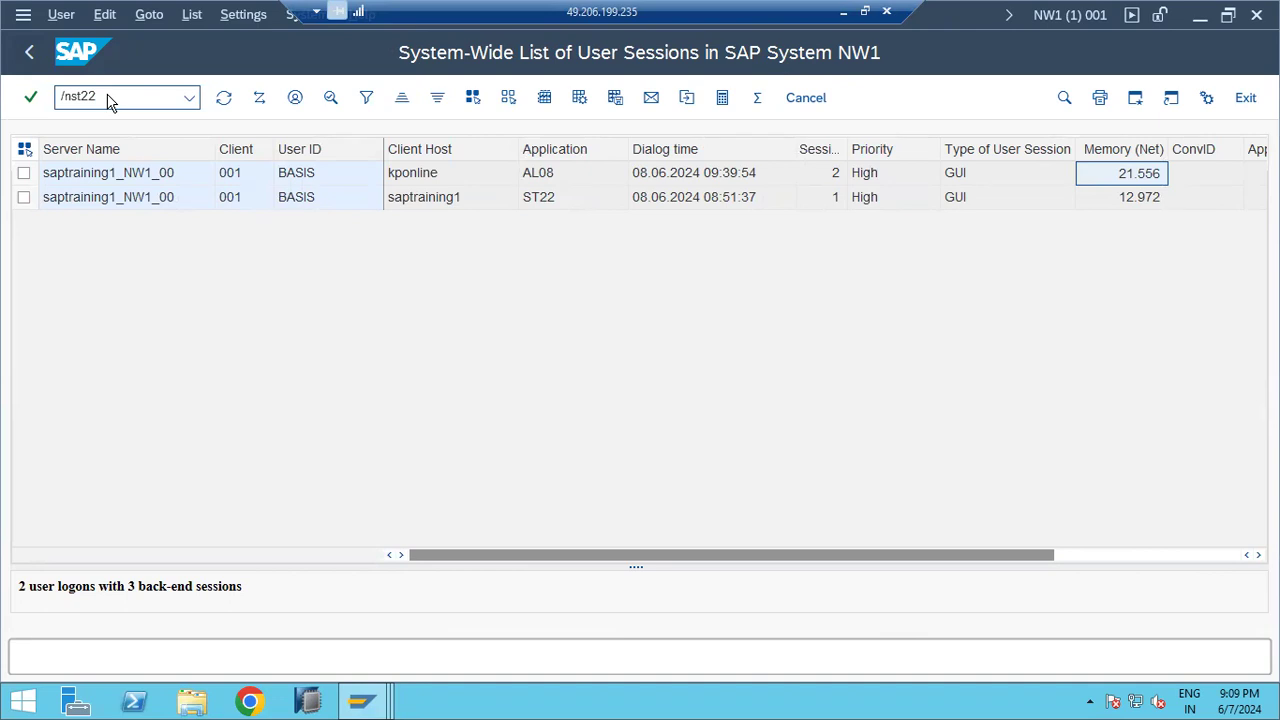
key(Return)
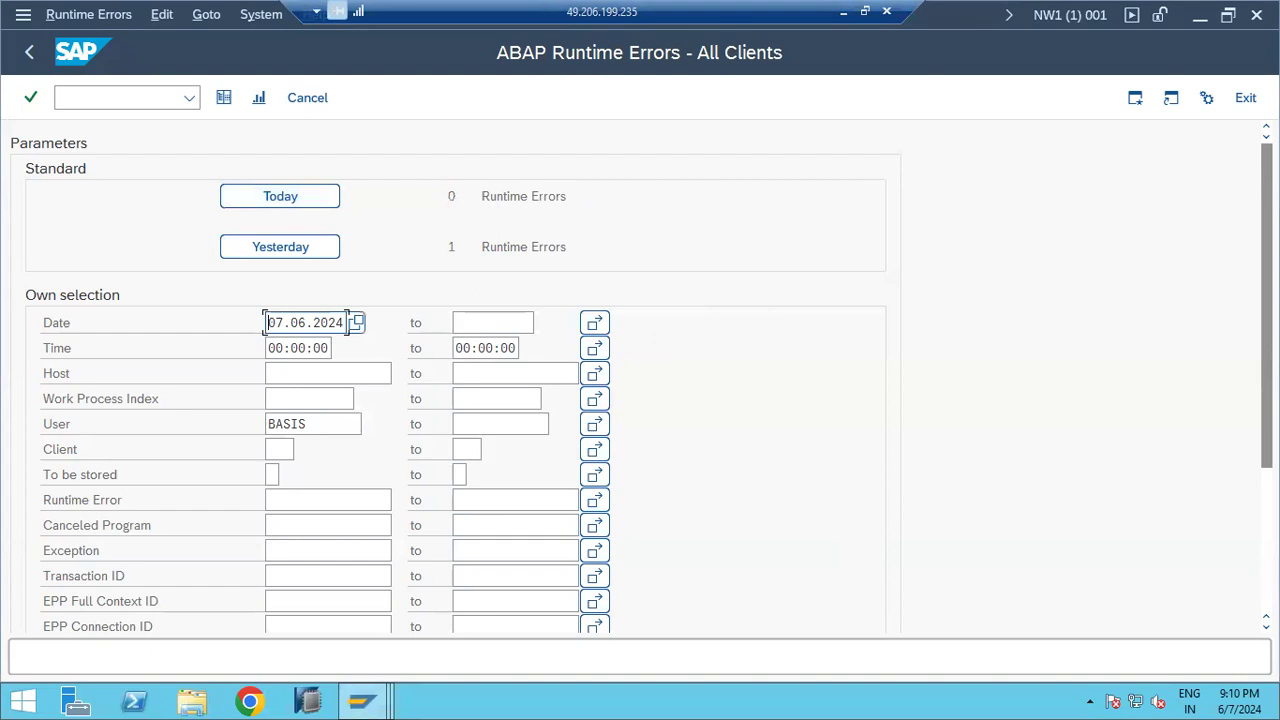
Exit ABAP Runtime Errors in NW1, close that session window, and return to the ECP ABAP Runtime Errors window
click(1247, 97)
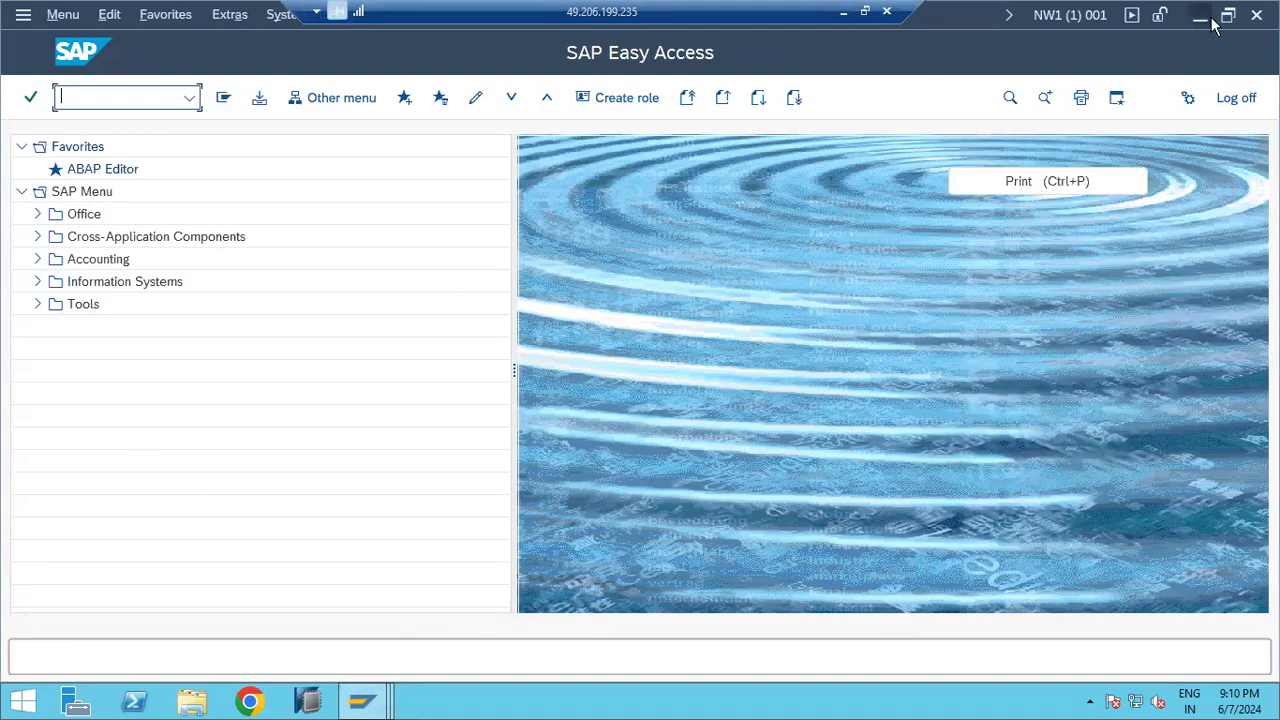
click(1256, 20)
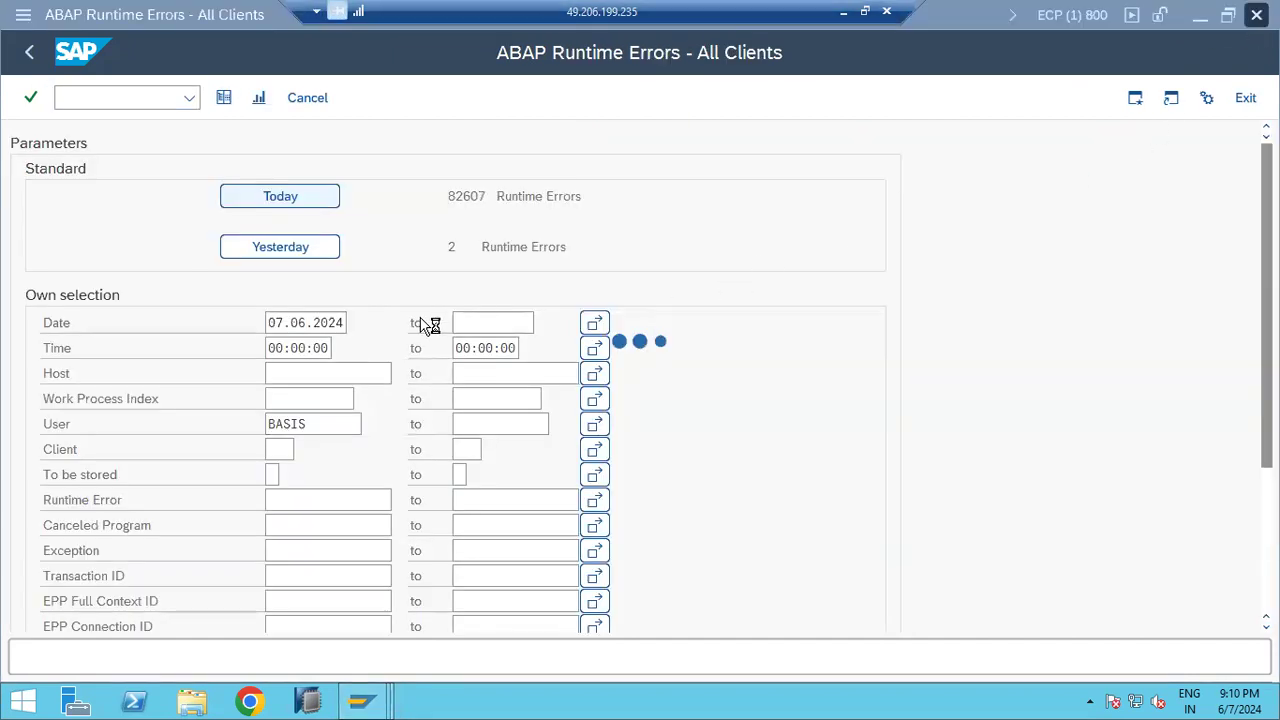
mouse_move(380, 700)
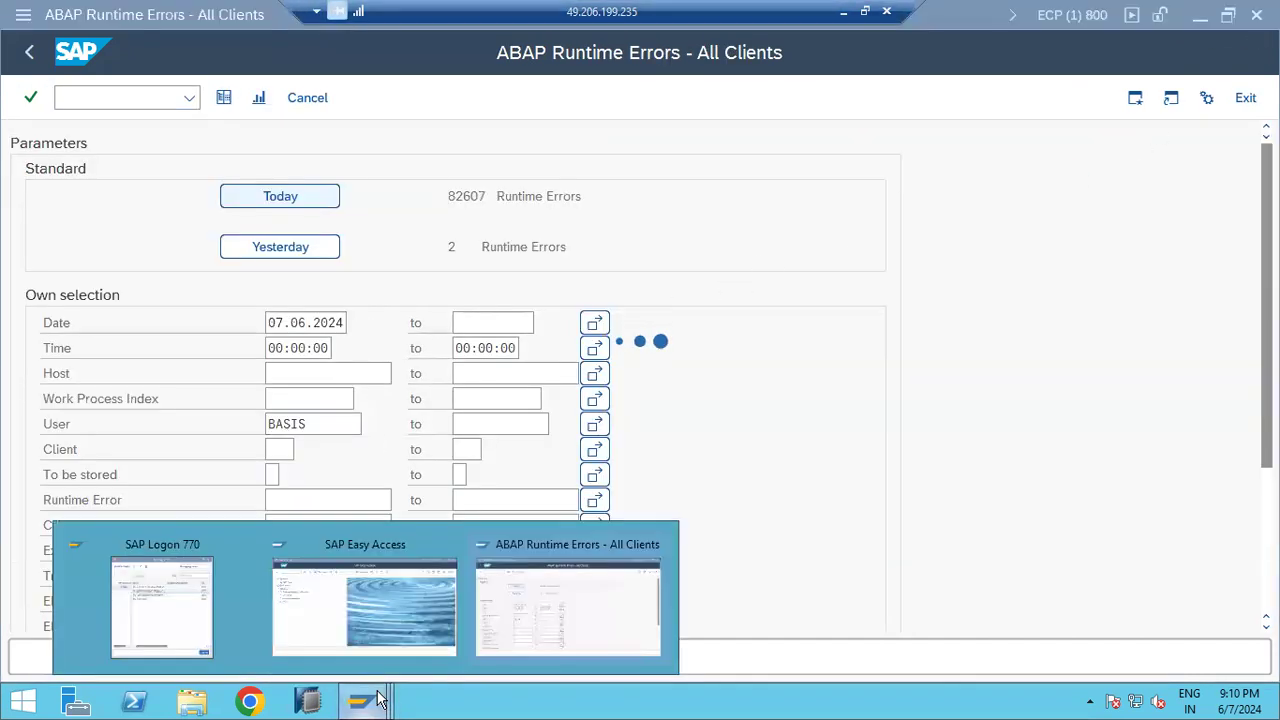
click(547, 615)
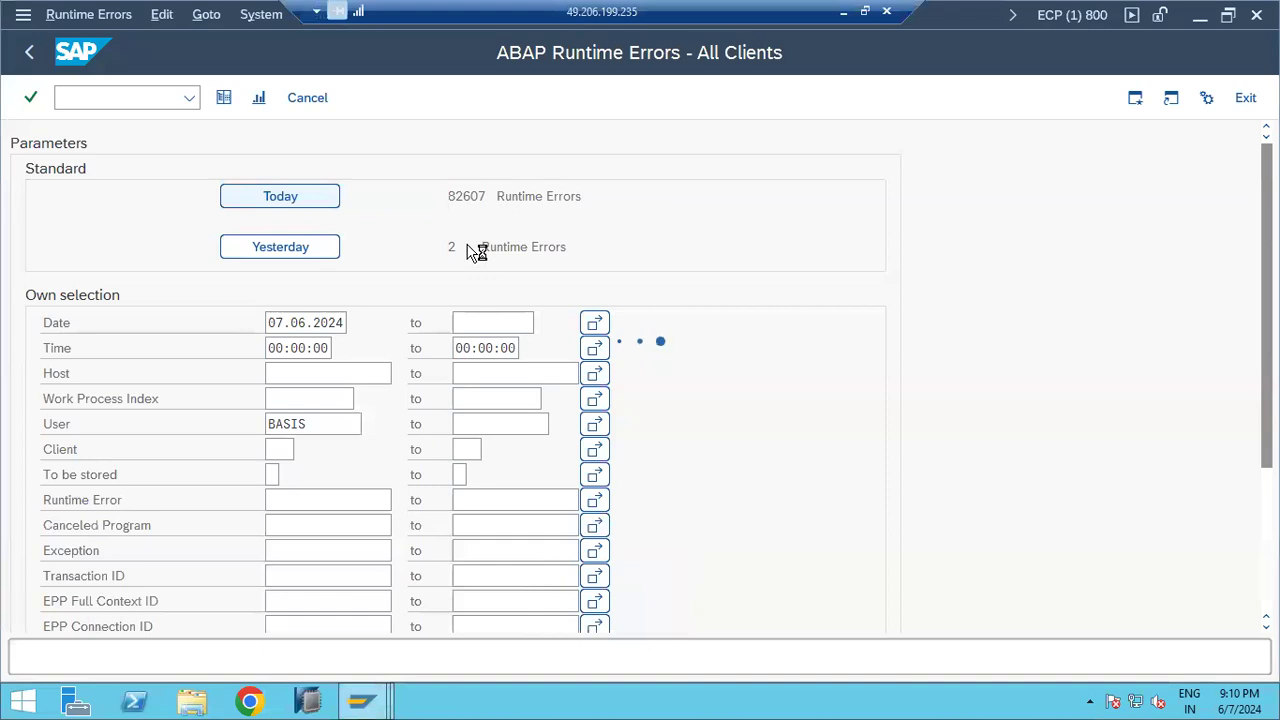
click(844, 30)
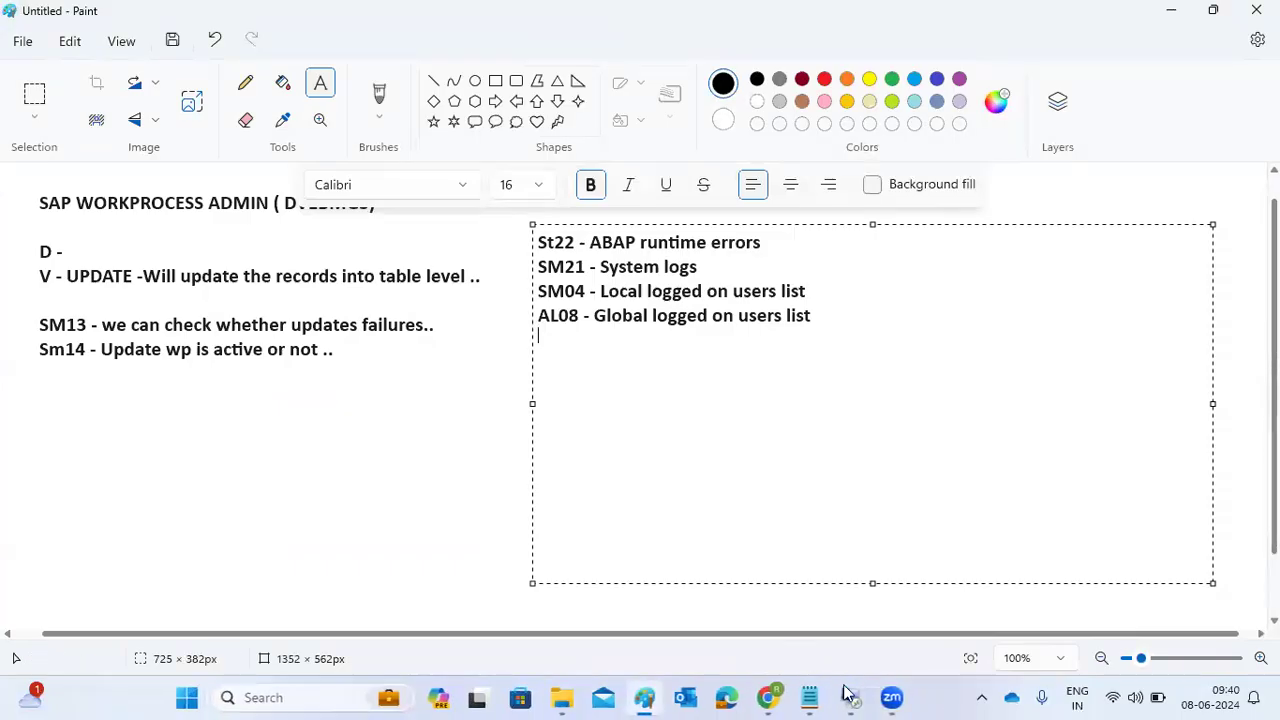
mouse_move(853, 695)
click(881, 615)
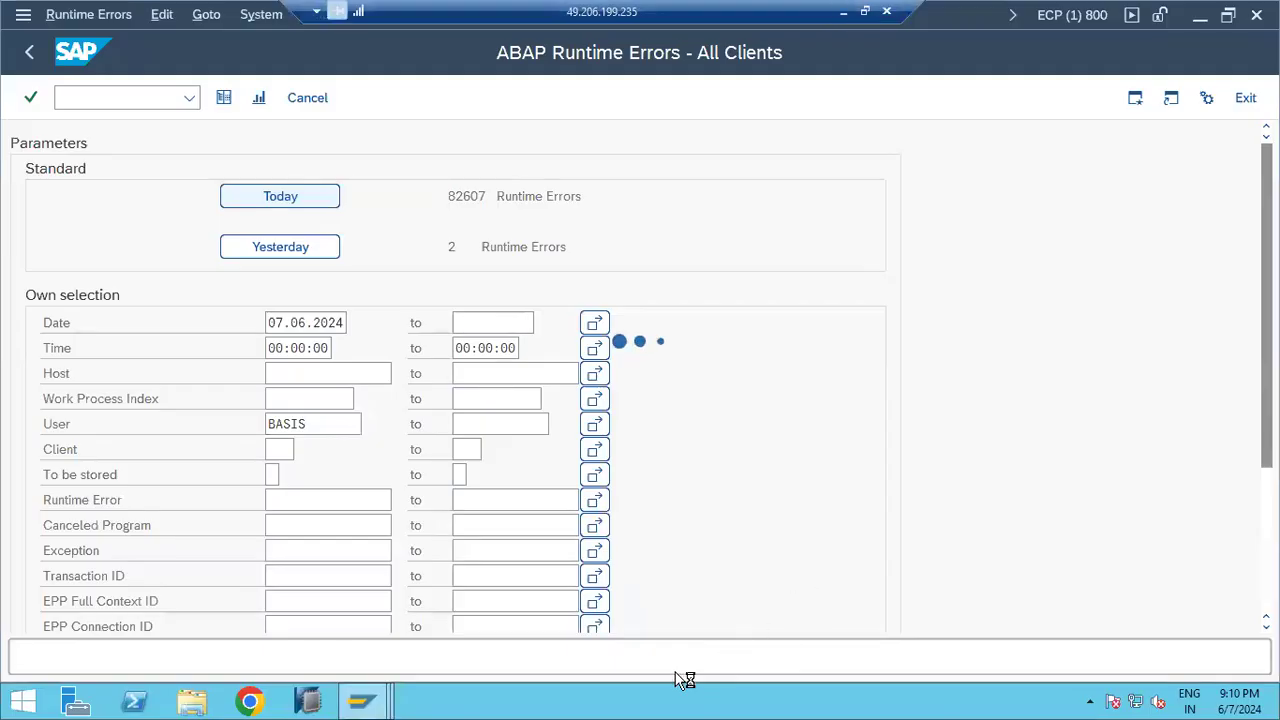
Bring up the remaining NW1 SAP Easy Access window and log off from the system
mouse_move(388, 703)
click(356, 665)
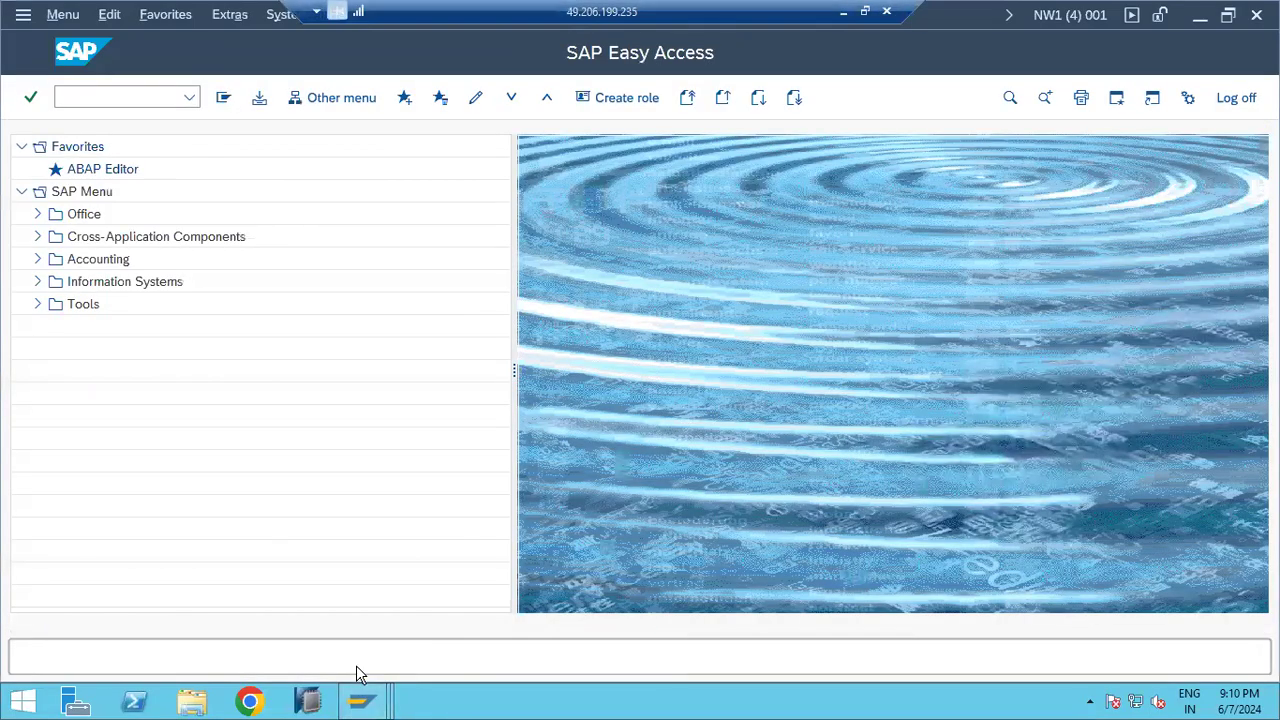
click(852, 266)
click(1236, 97)
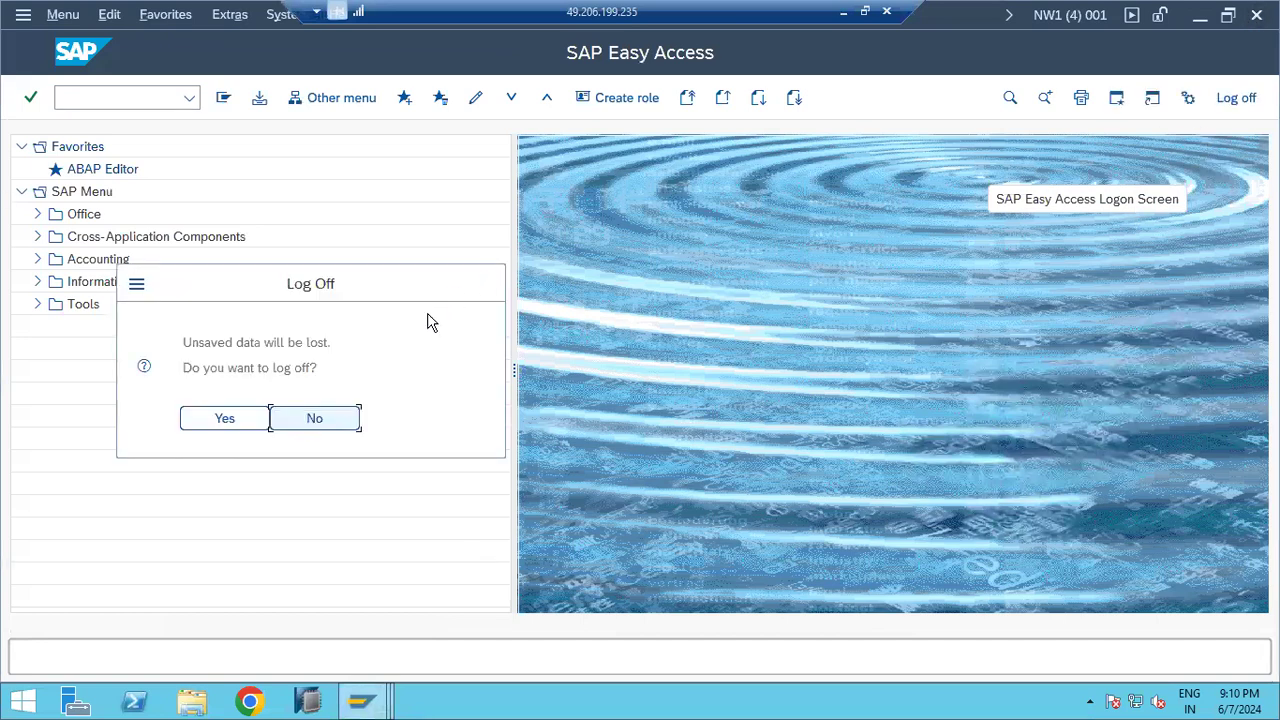
click(224, 418)
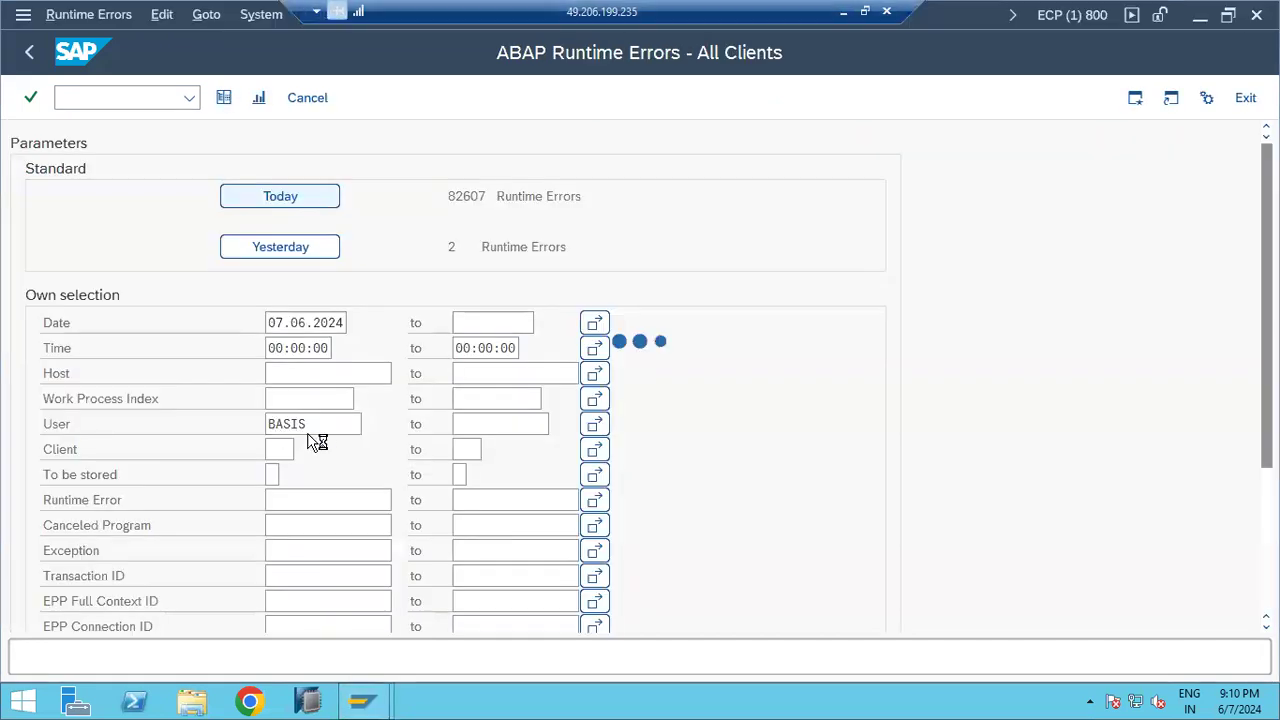
Bring up SAP Logon 770 and open the SAP ECC DEVELOPMENT connection
mouse_move(362, 700)
click(305, 655)
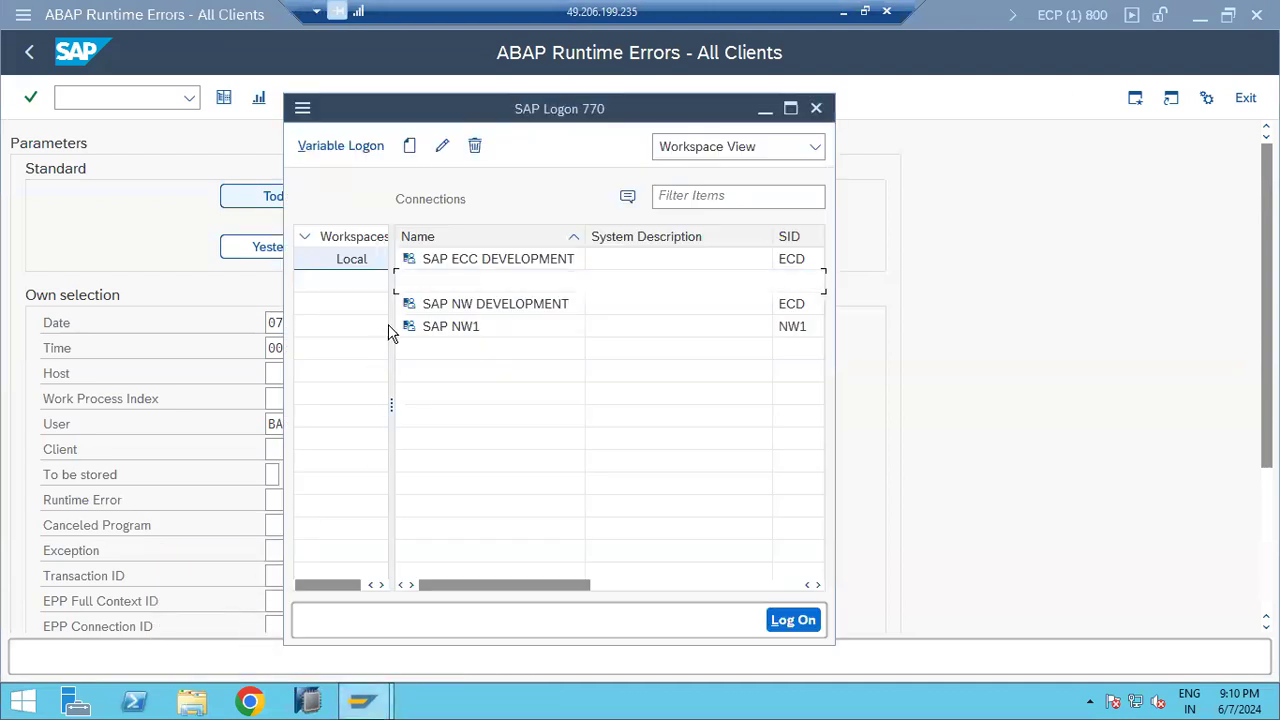
click(452, 262)
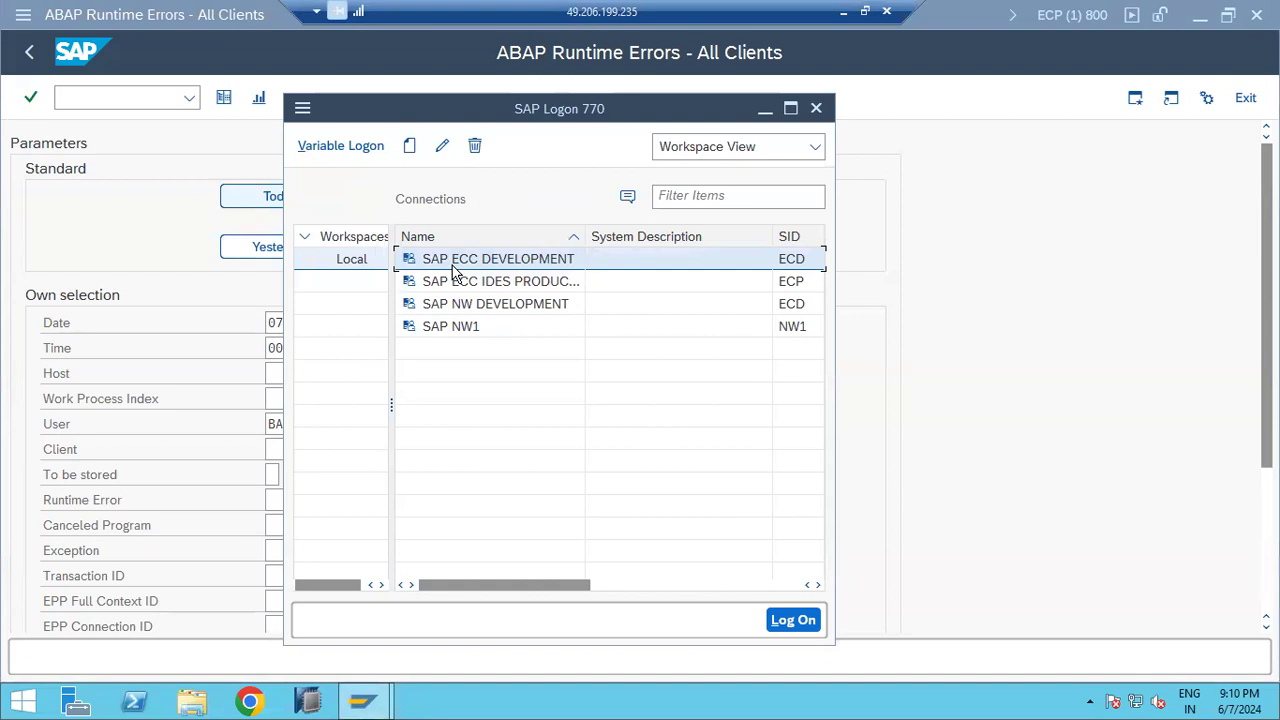
double_click(455, 262)
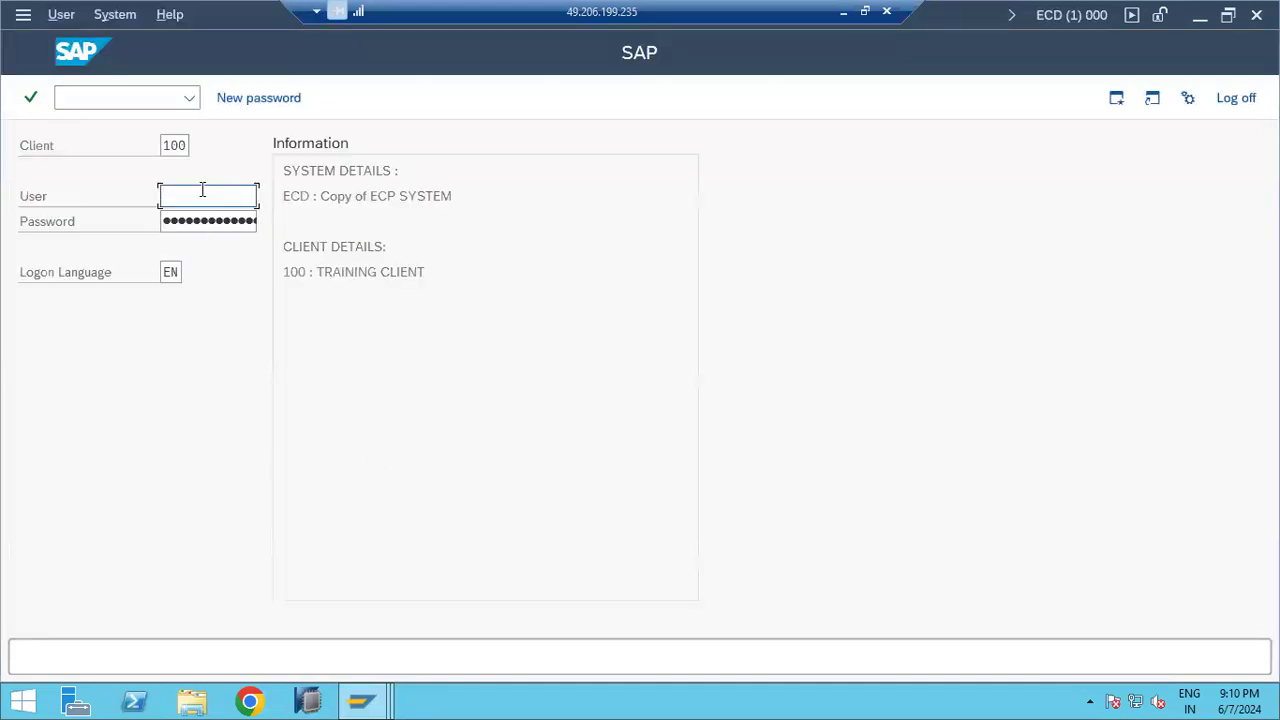
Log on to ECD client 100 as user basis with the account password
text(basis)
key(Tab)
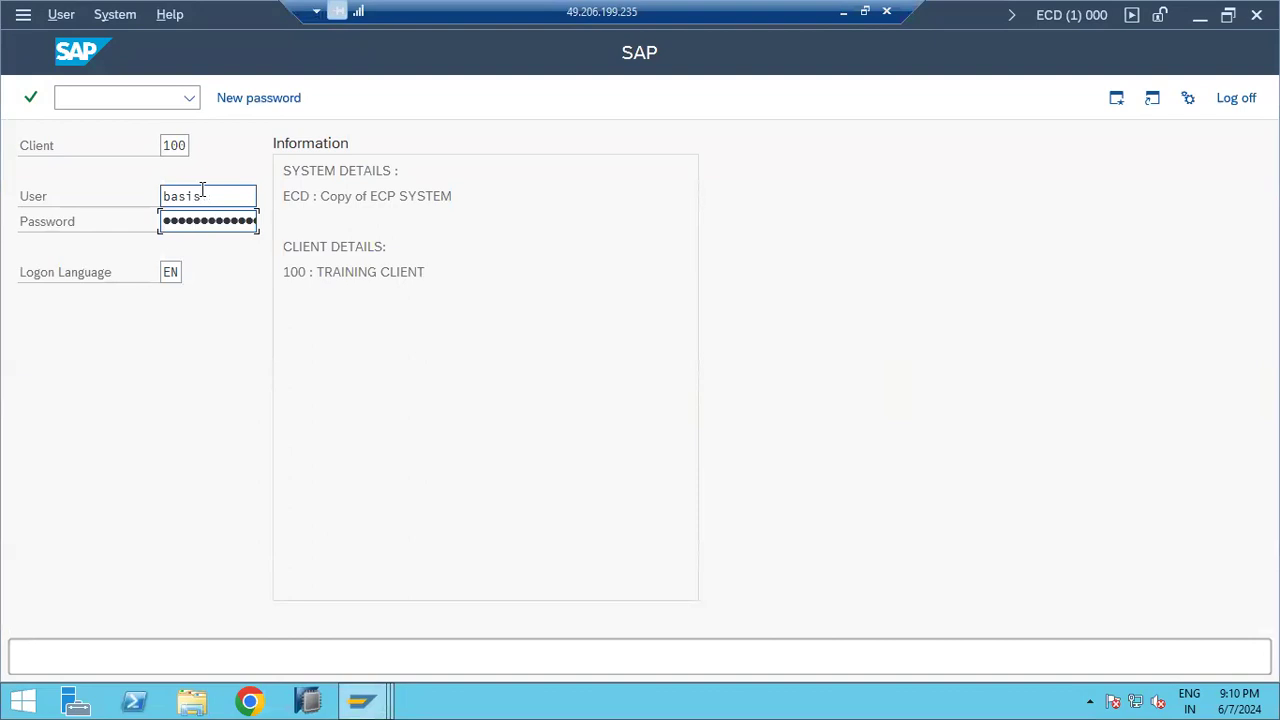
key(Return)
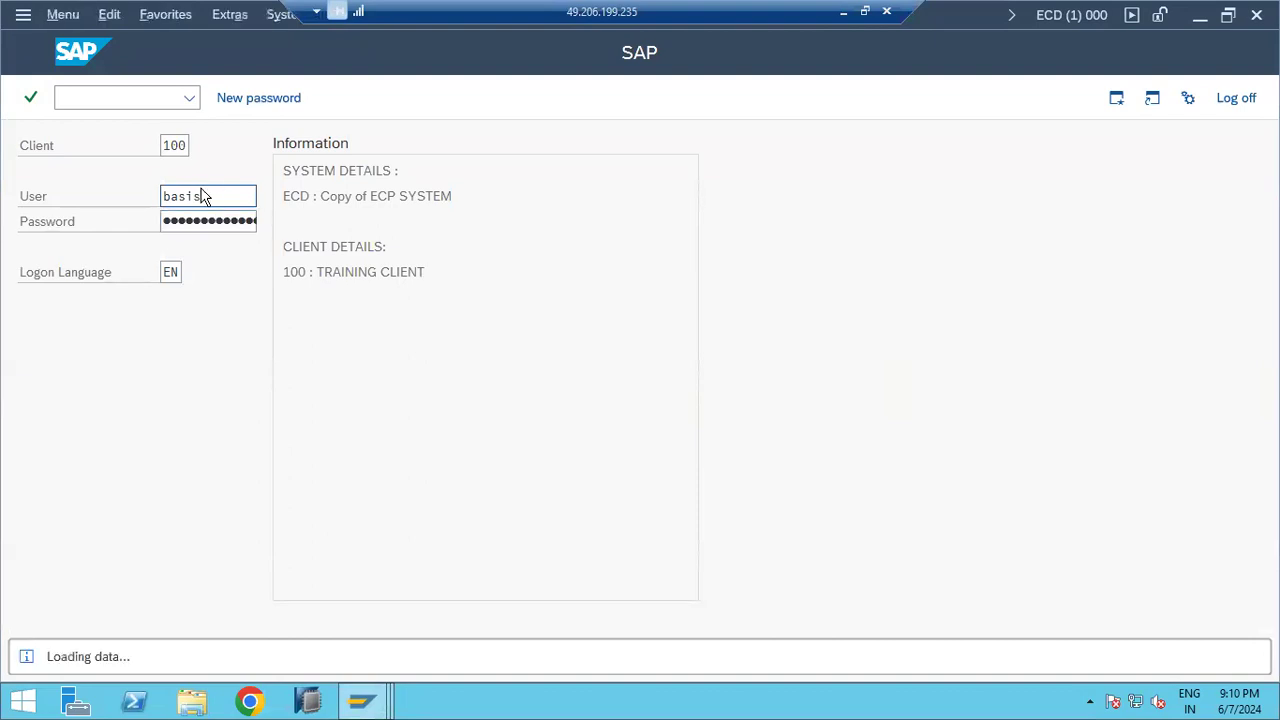
Run transaction AL08 in the ECD session and keep its window in front
text(al08)
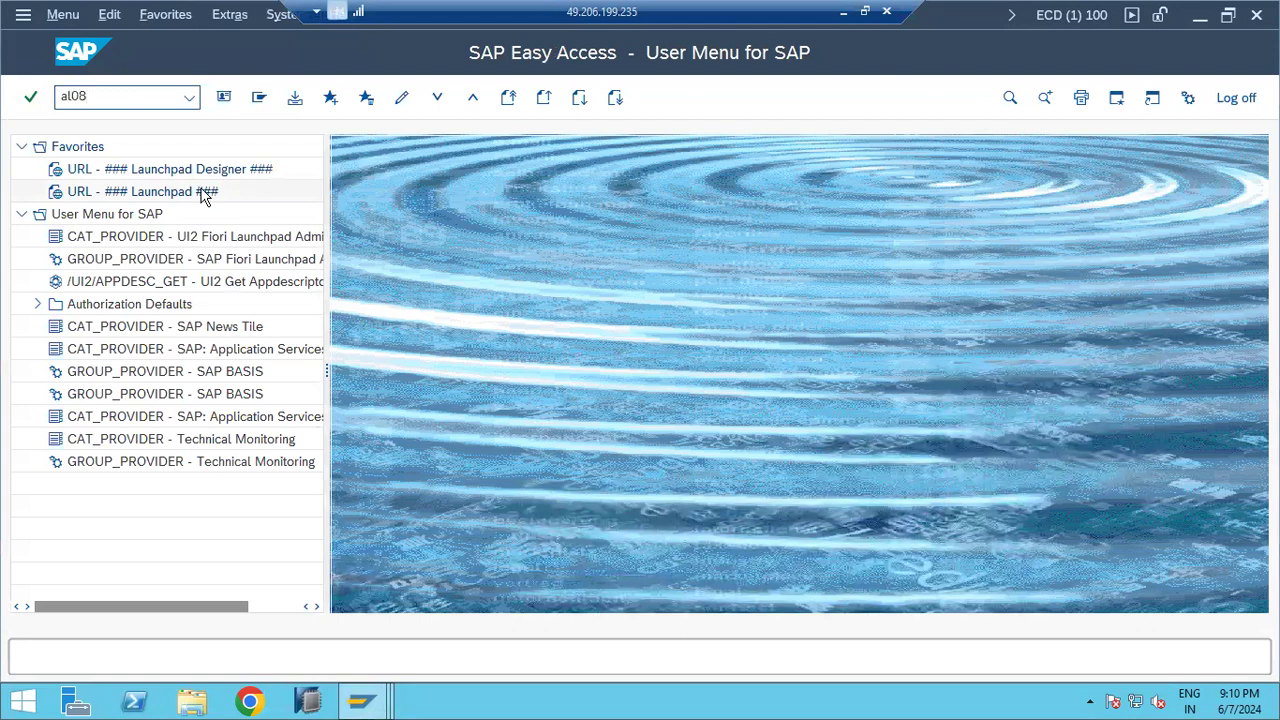
key(Return)
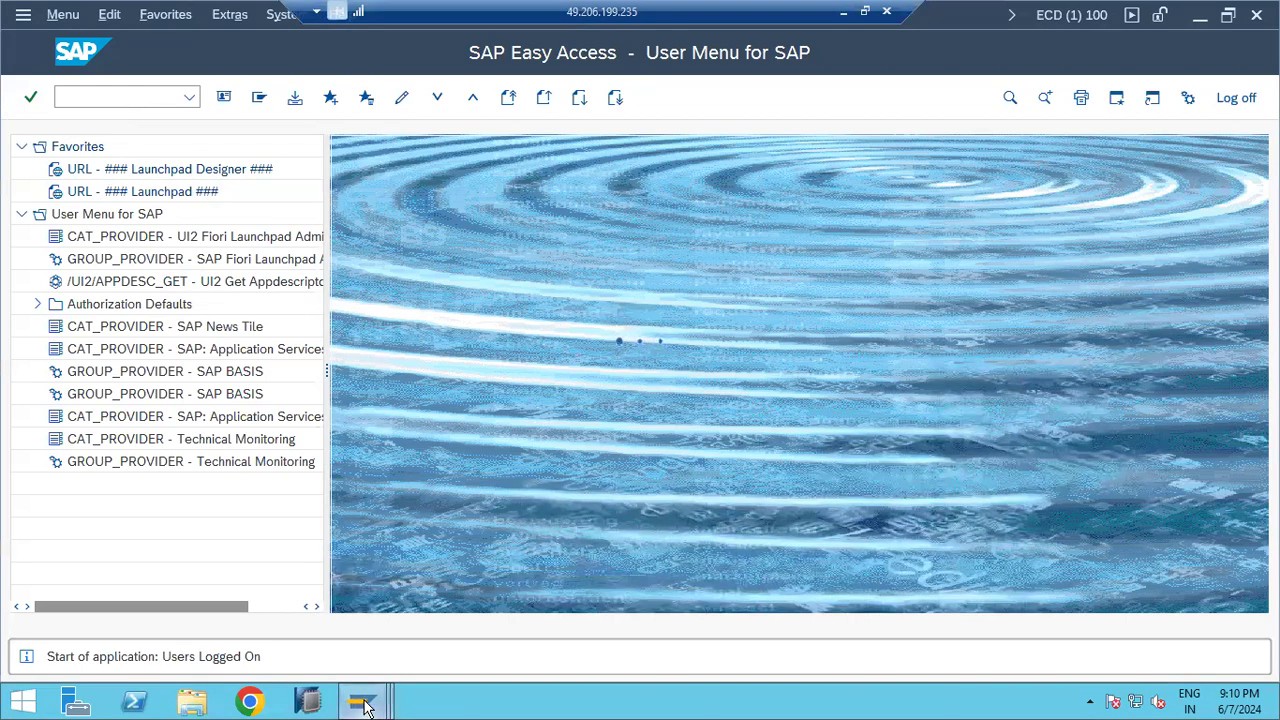
mouse_move(365, 706)
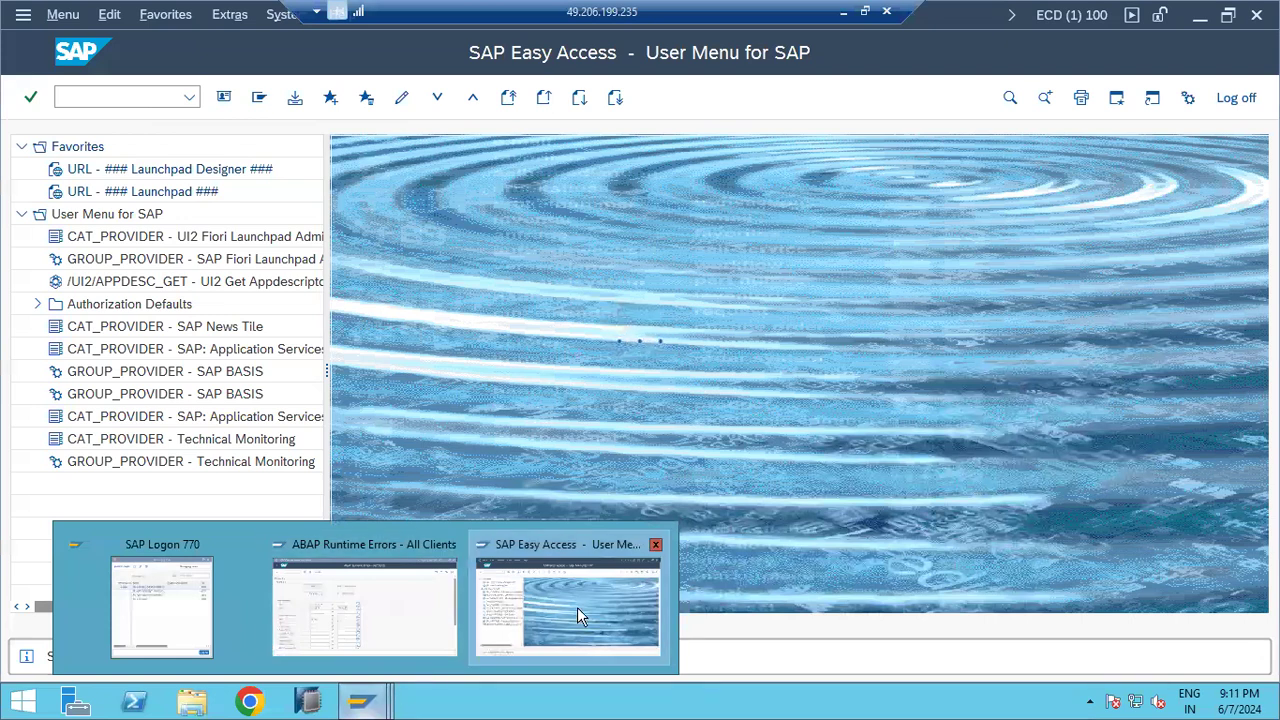
click(560, 630)
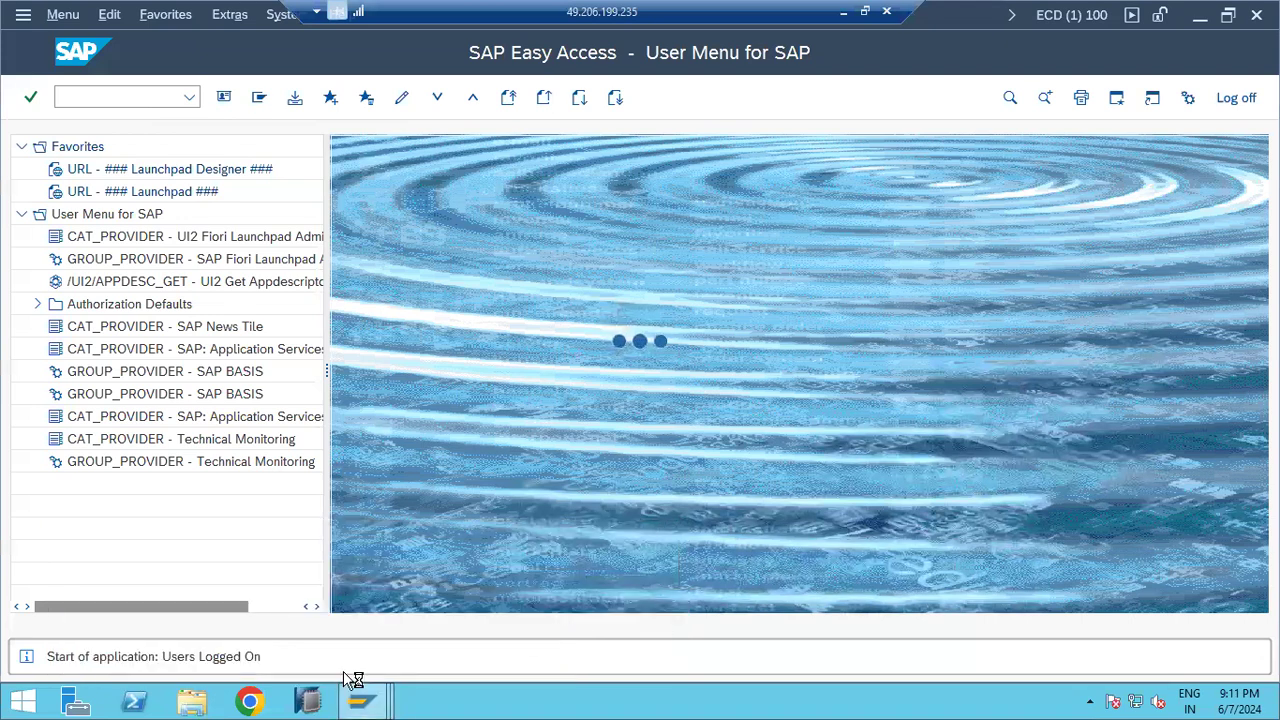
Check the ECP ABAP Runtime Errors window and return to ECD's system-wide list of user sessions
mouse_move(380, 705)
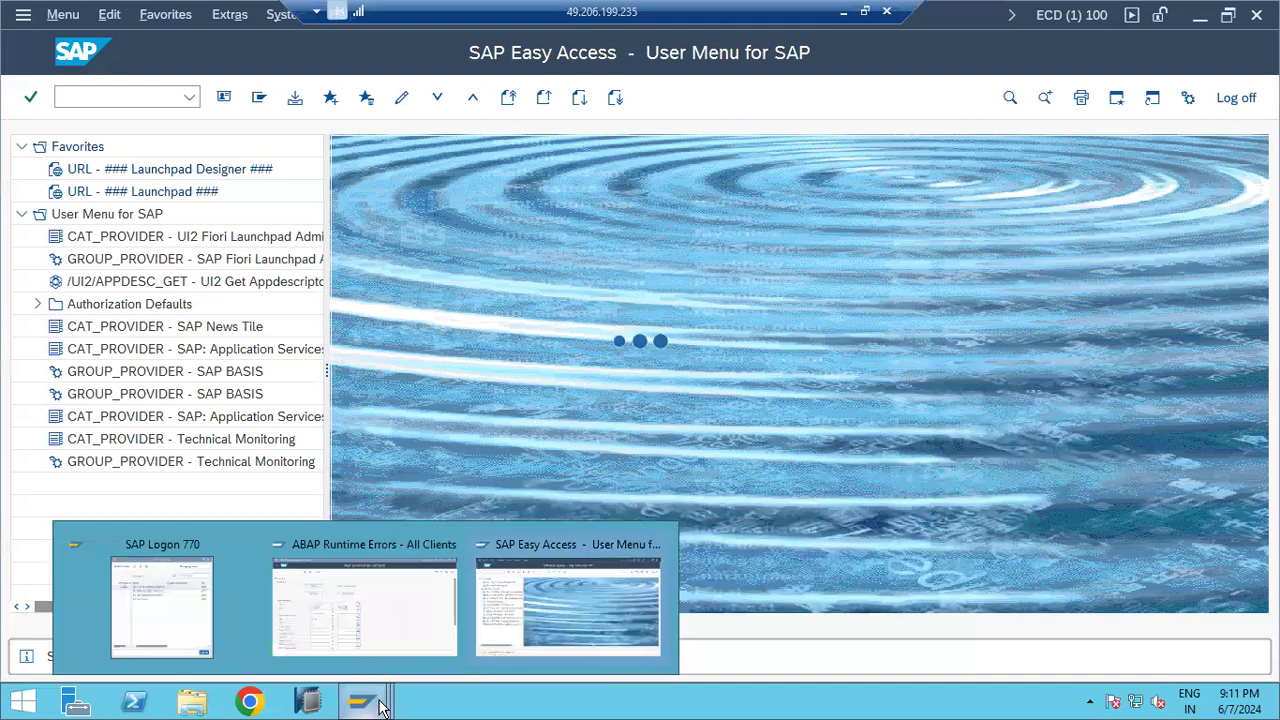
click(361, 627)
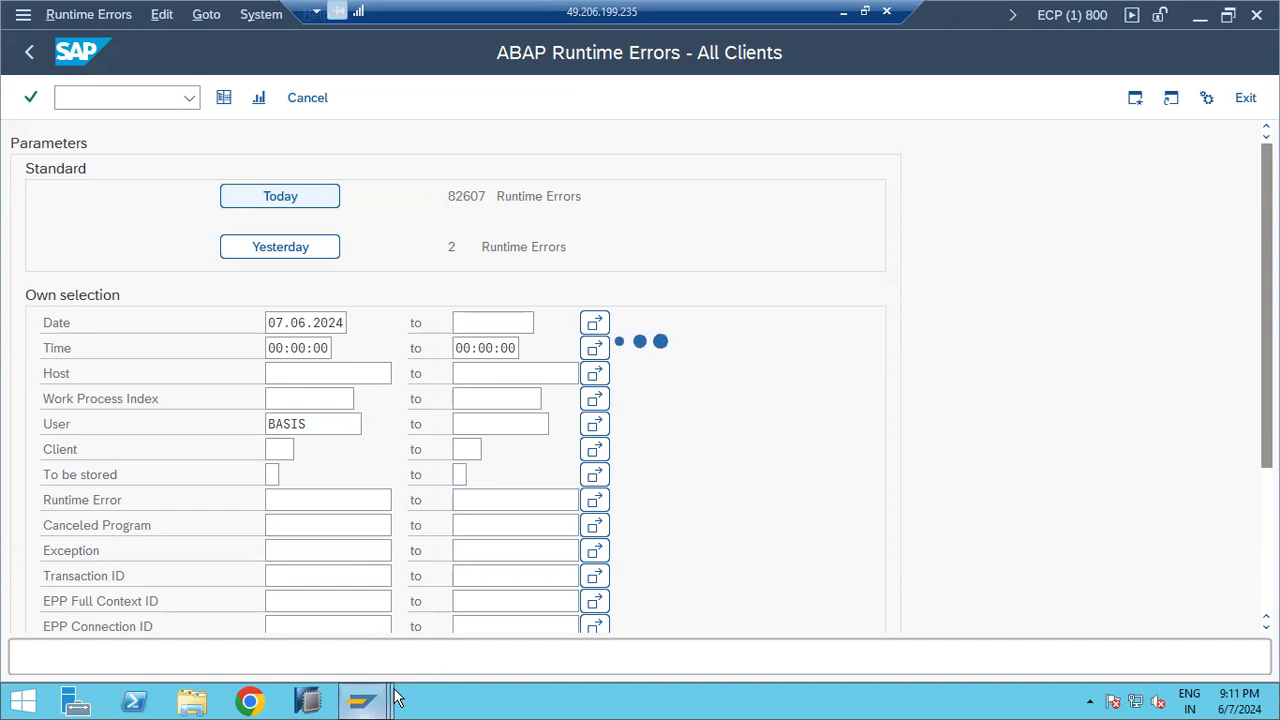
mouse_move(398, 696)
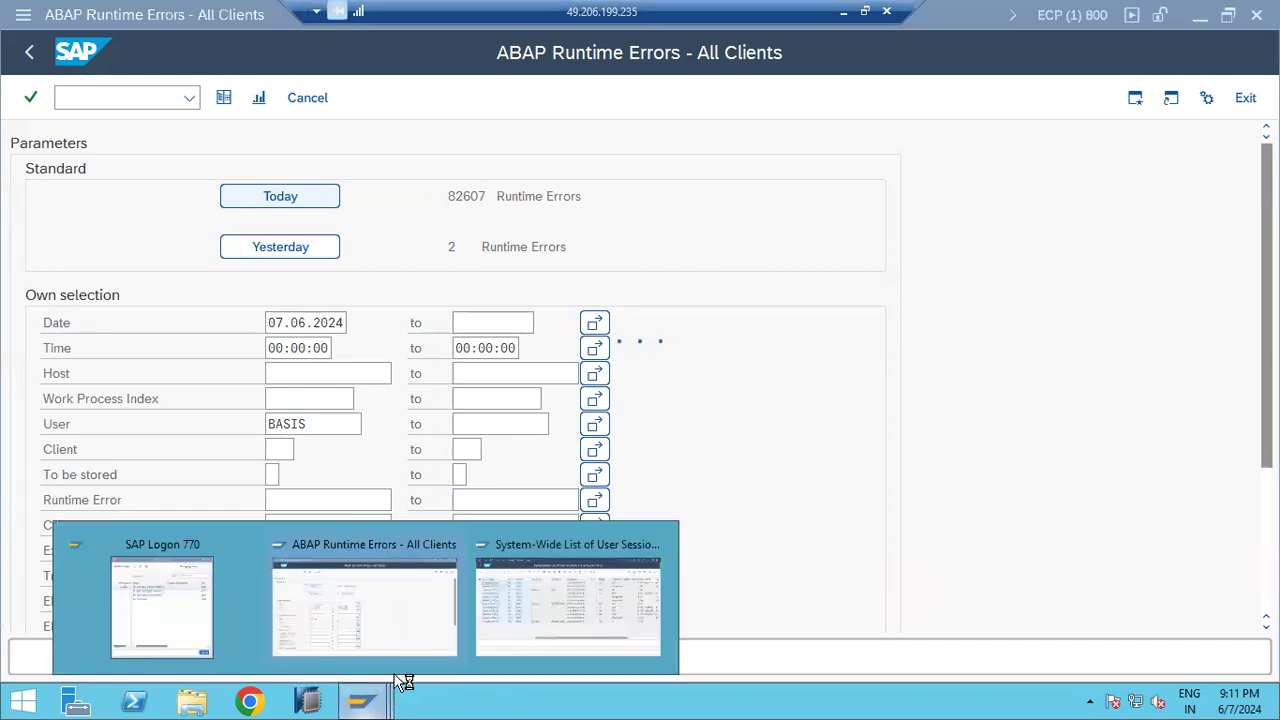
click(501, 600)
click(777, 221)
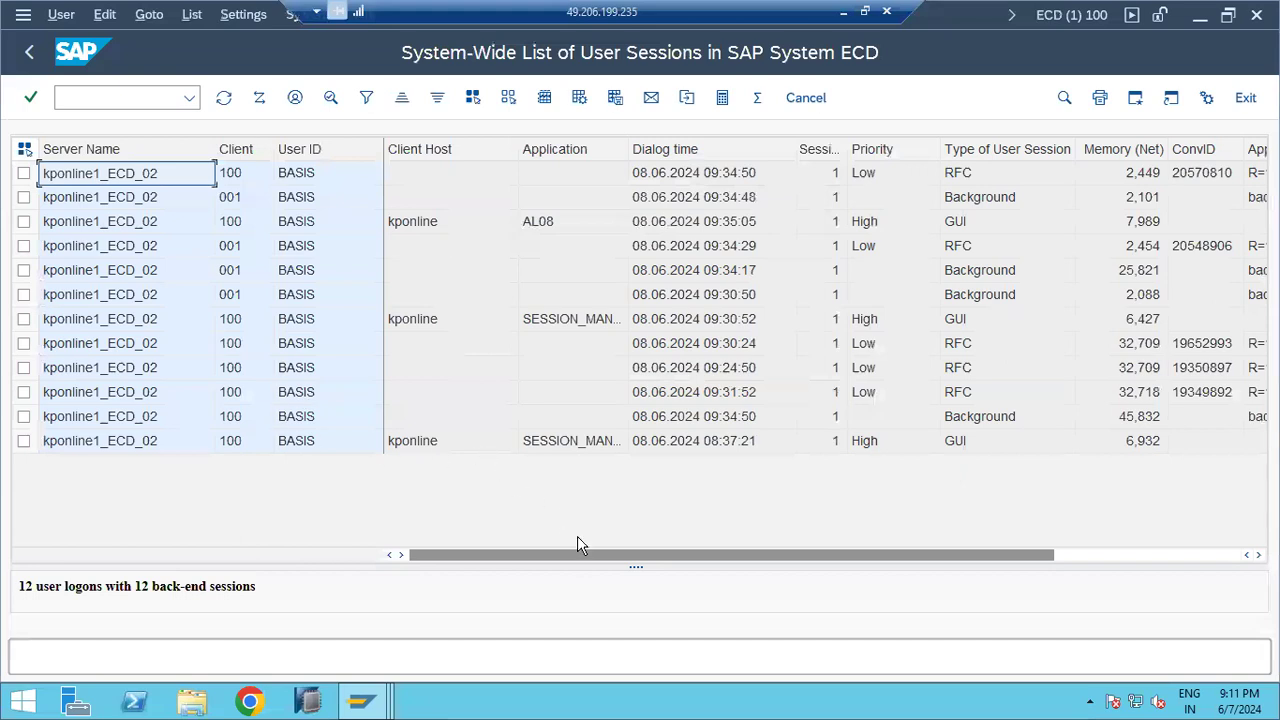
Examine the remaining columns and the logon summary of ECD's system-wide user session list
drag(588, 556, 763, 591)
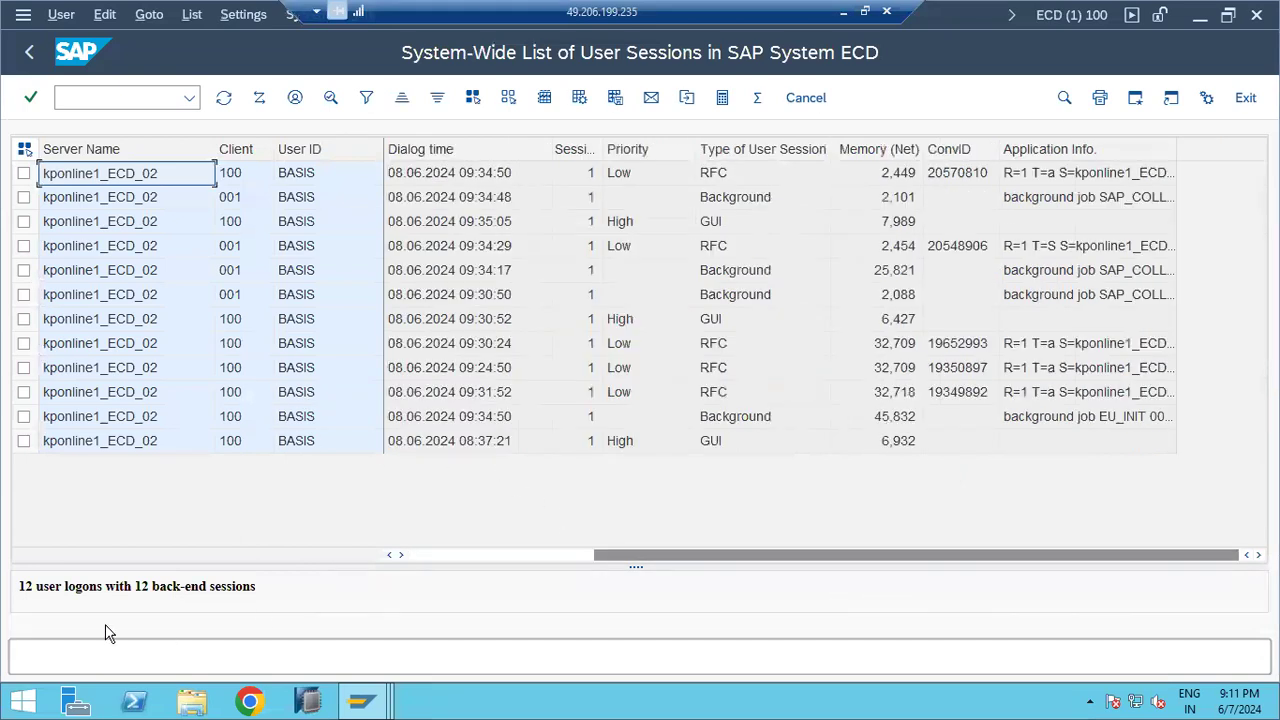
drag(32, 588, 437, 580)
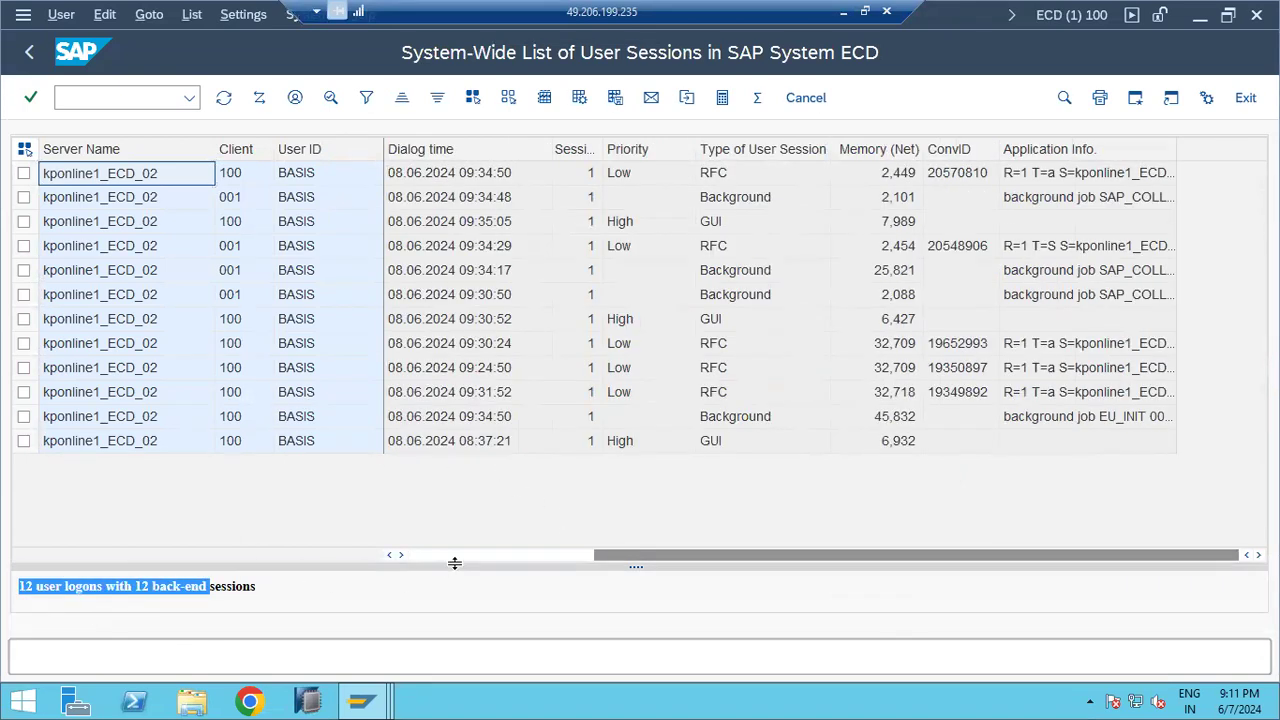
click(457, 558)
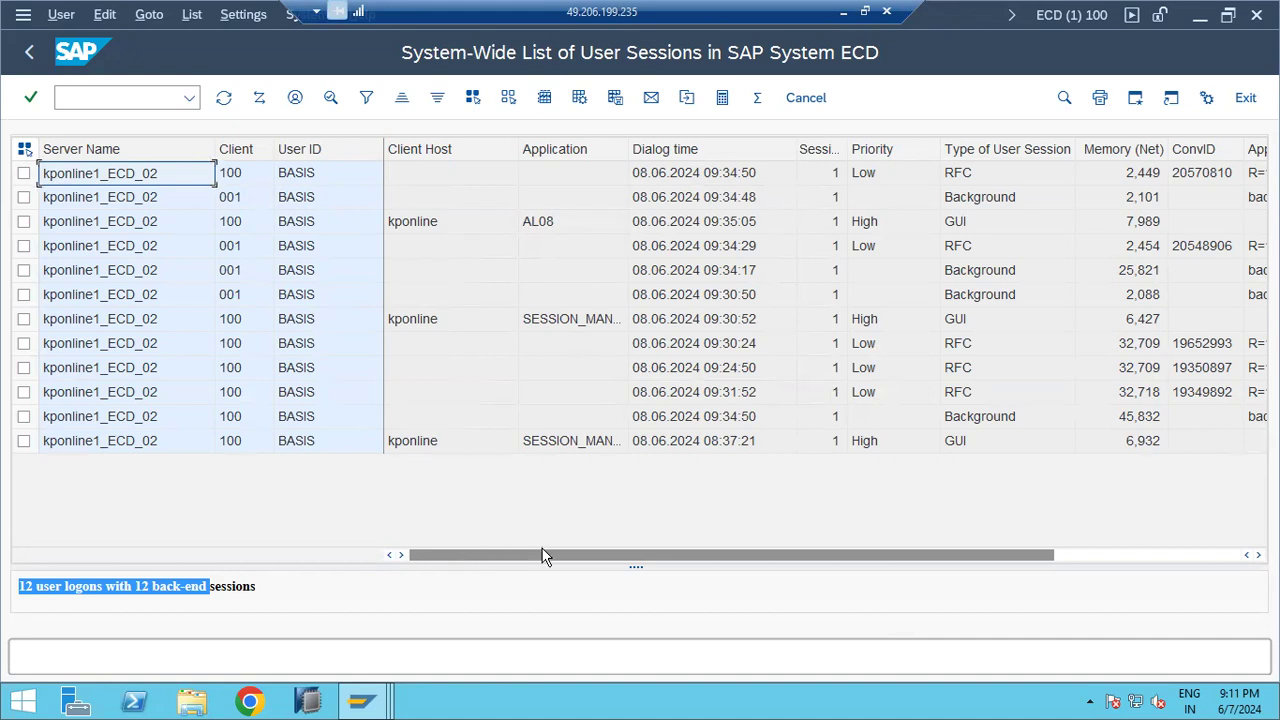
click(1116, 555)
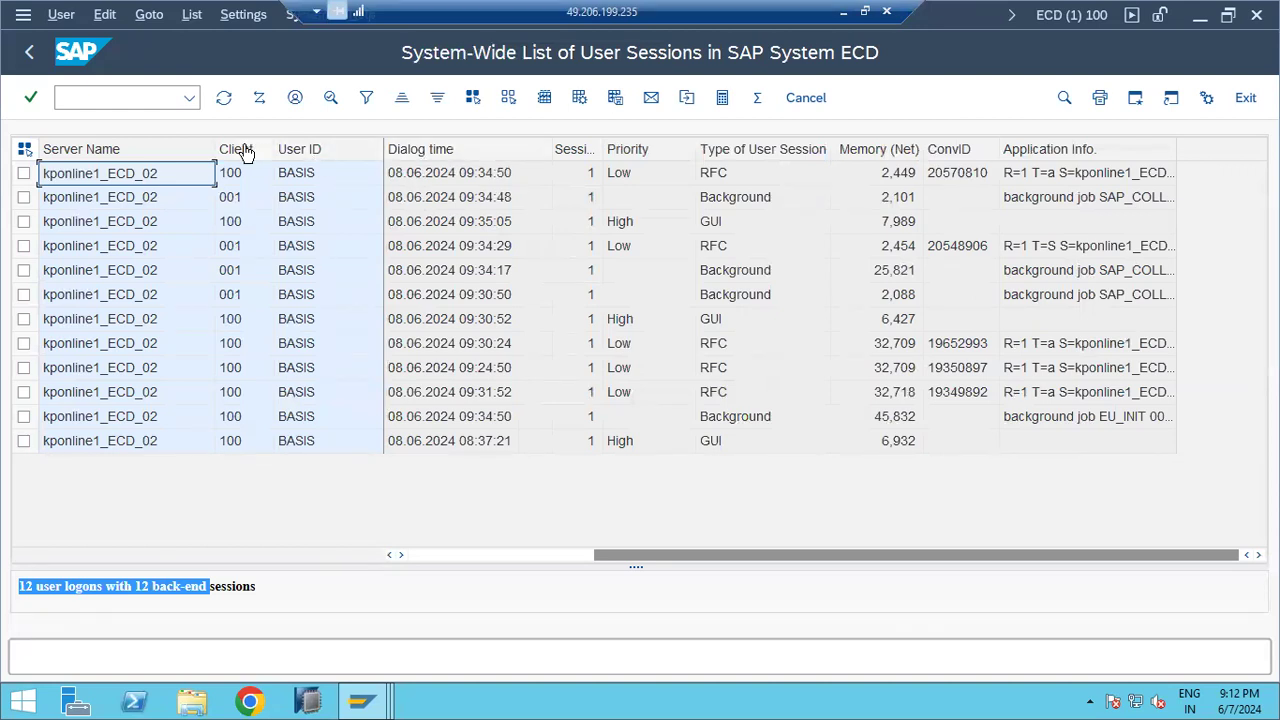
Leave the AL08 list, check the ECP ABAP Runtime Errors window, and return to ECD's SAP Easy Access screen
click(29, 53)
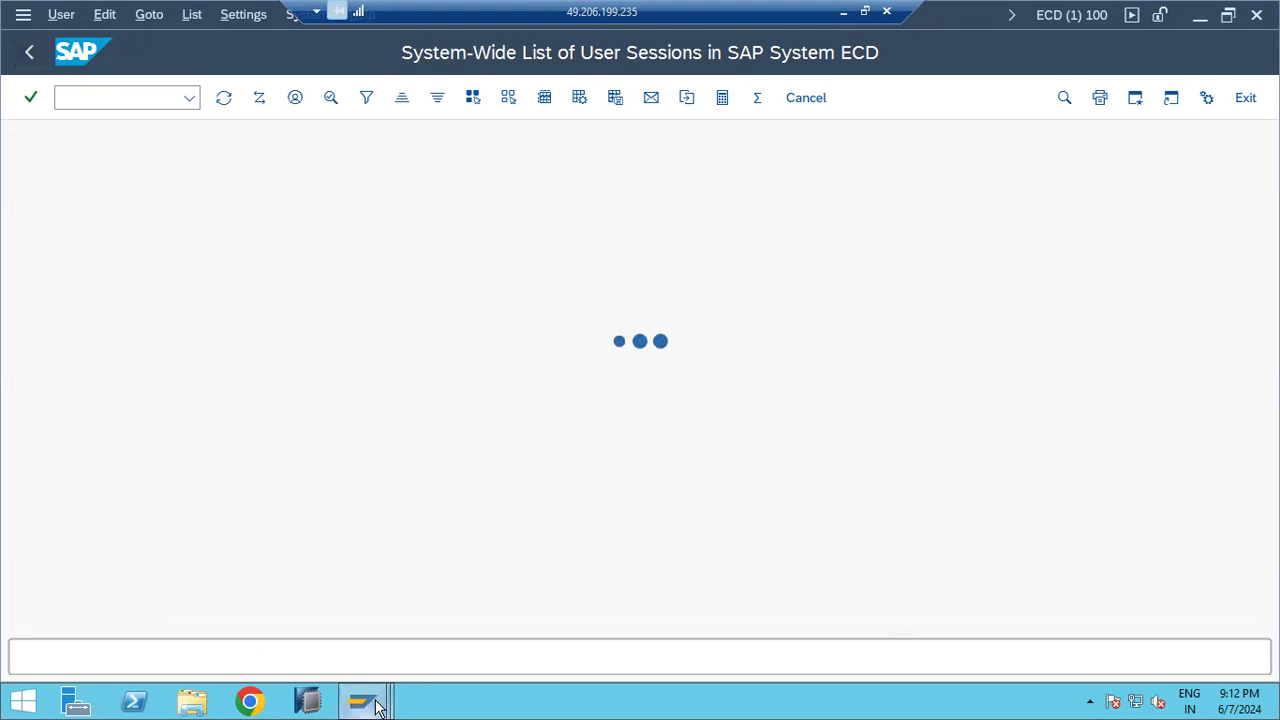
mouse_move(378, 706)
click(386, 650)
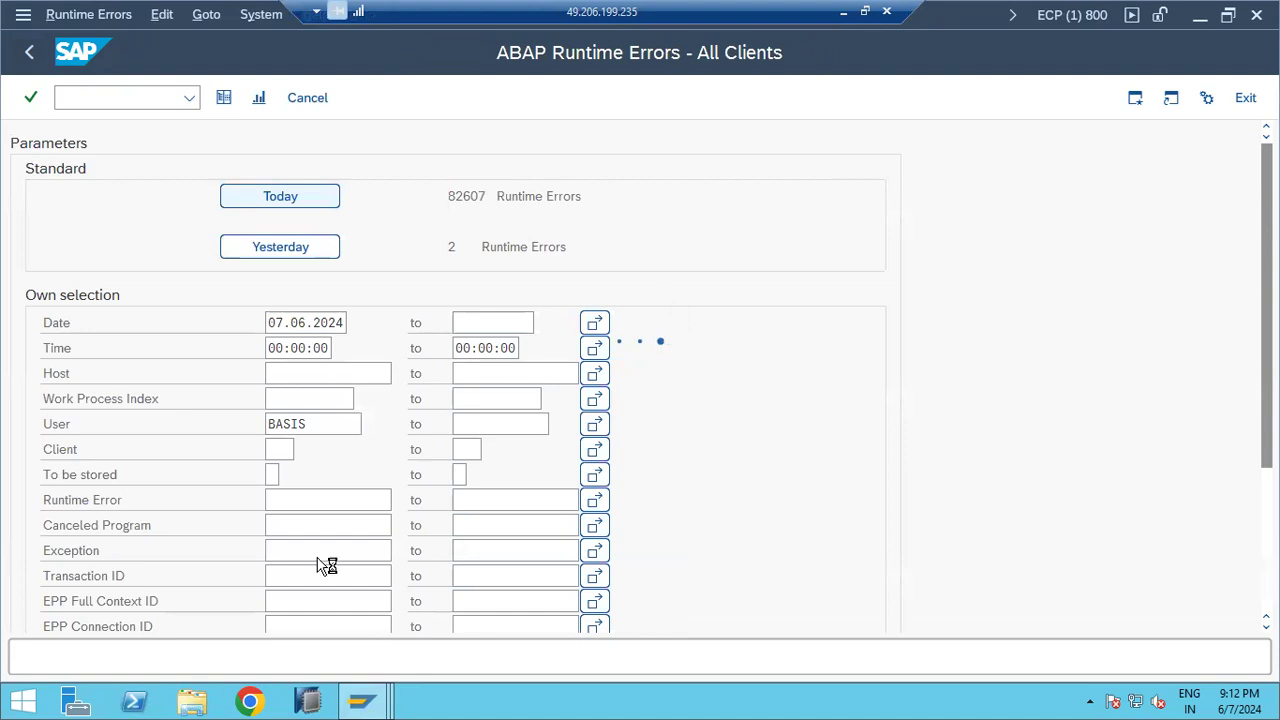
mouse_move(362, 702)
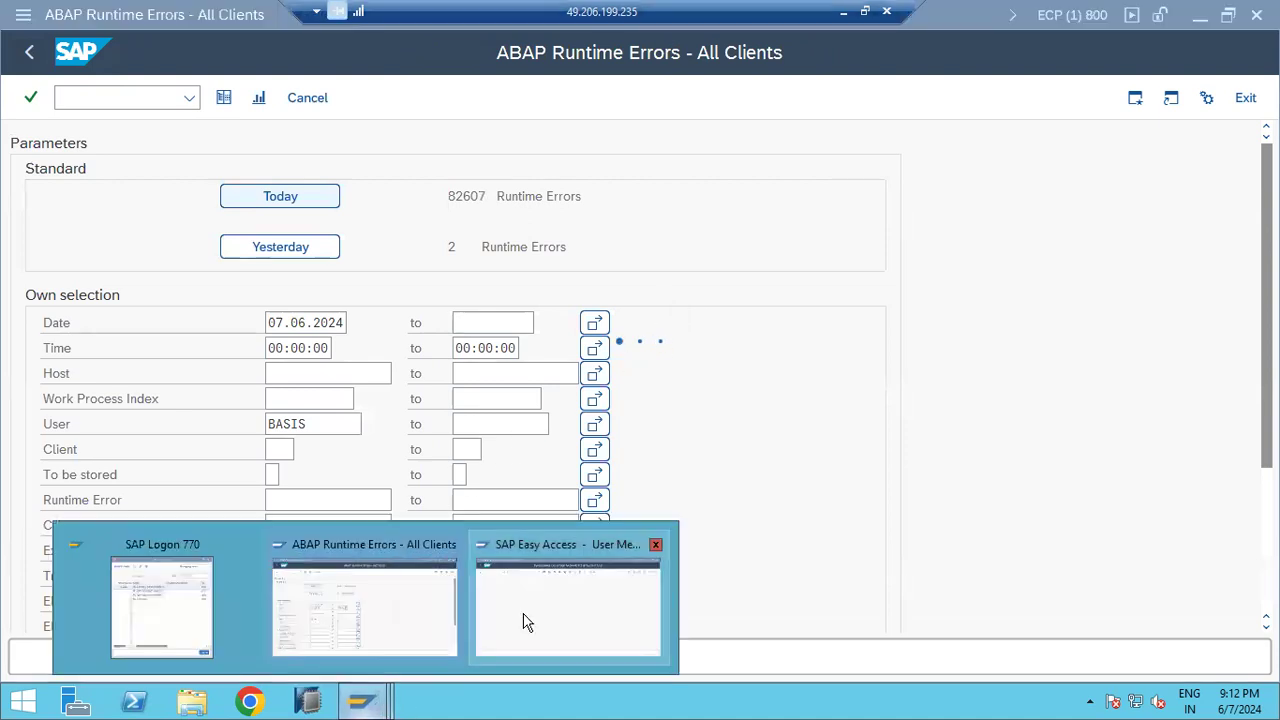
click(527, 622)
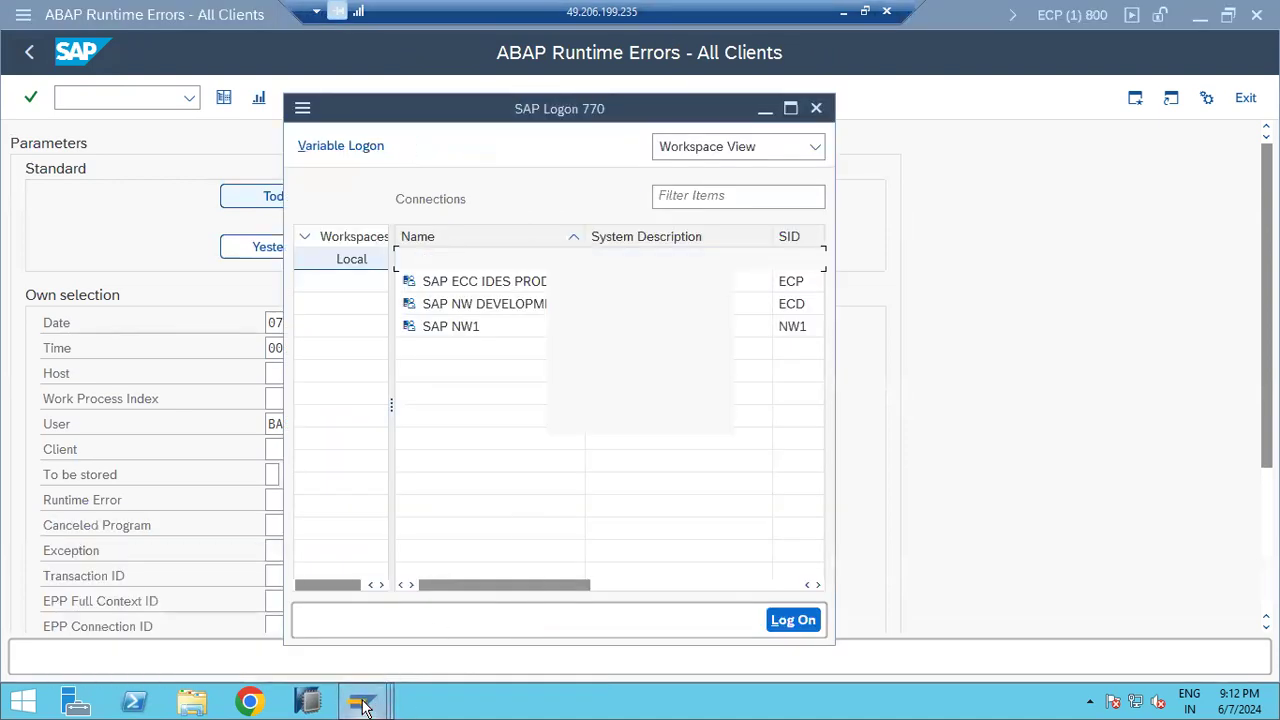
mouse_move(362, 704)
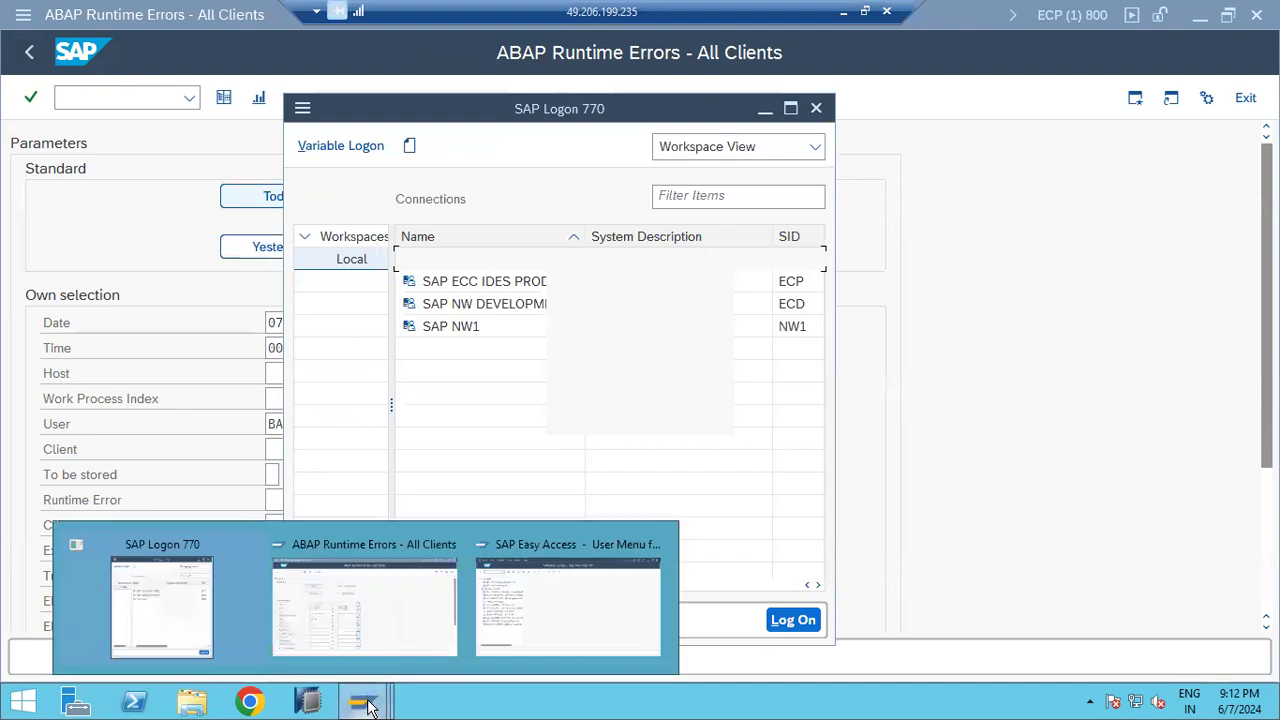
click(530, 592)
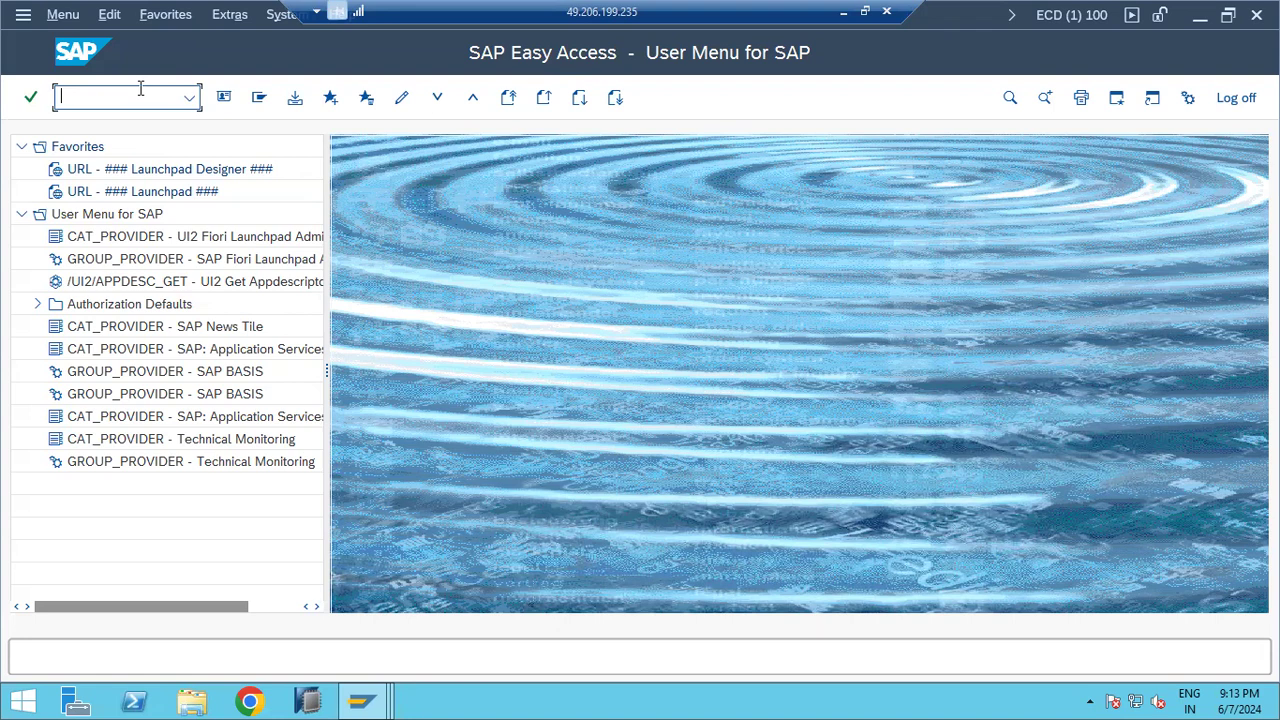
Switch to the ECP ABAP Runtime Errors window and try a window command on the busy session
click(365, 703)
click(438, 620)
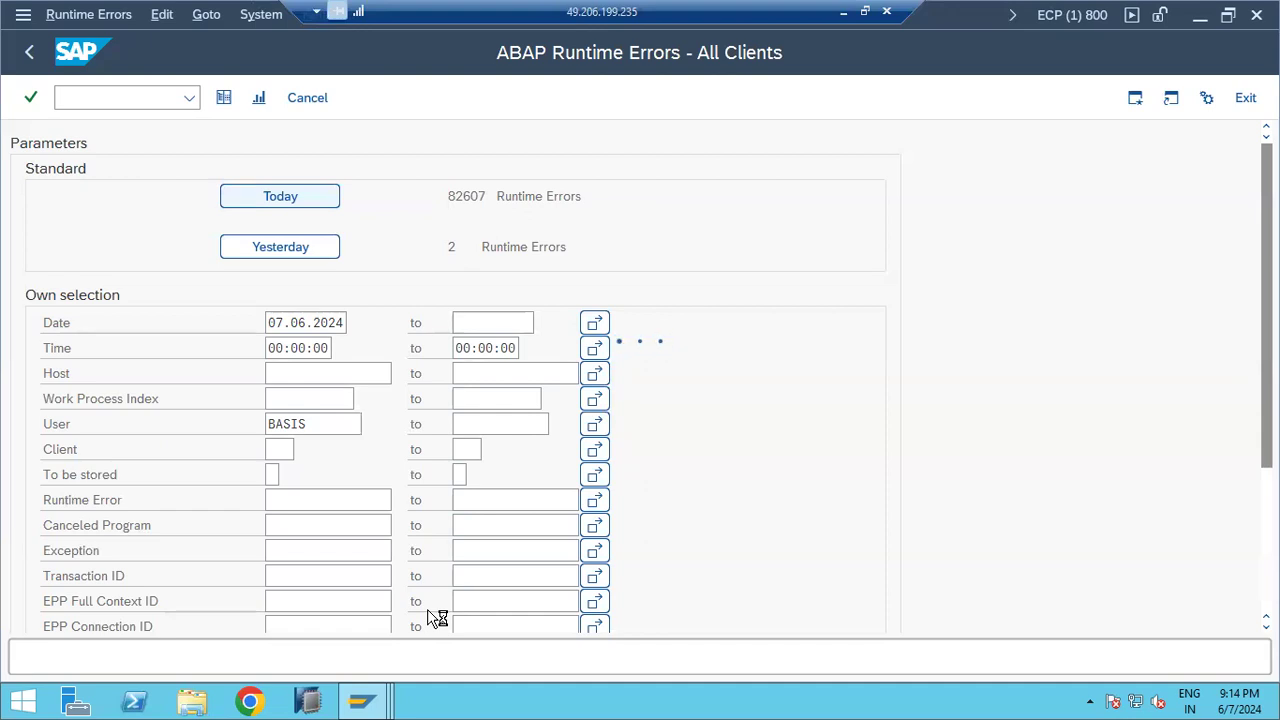
click(22, 15)
click(72, 228)
Switch to the Paint notes and highlight the SM04 and AL08 lines about local and global logged-on users
click(843, 12)
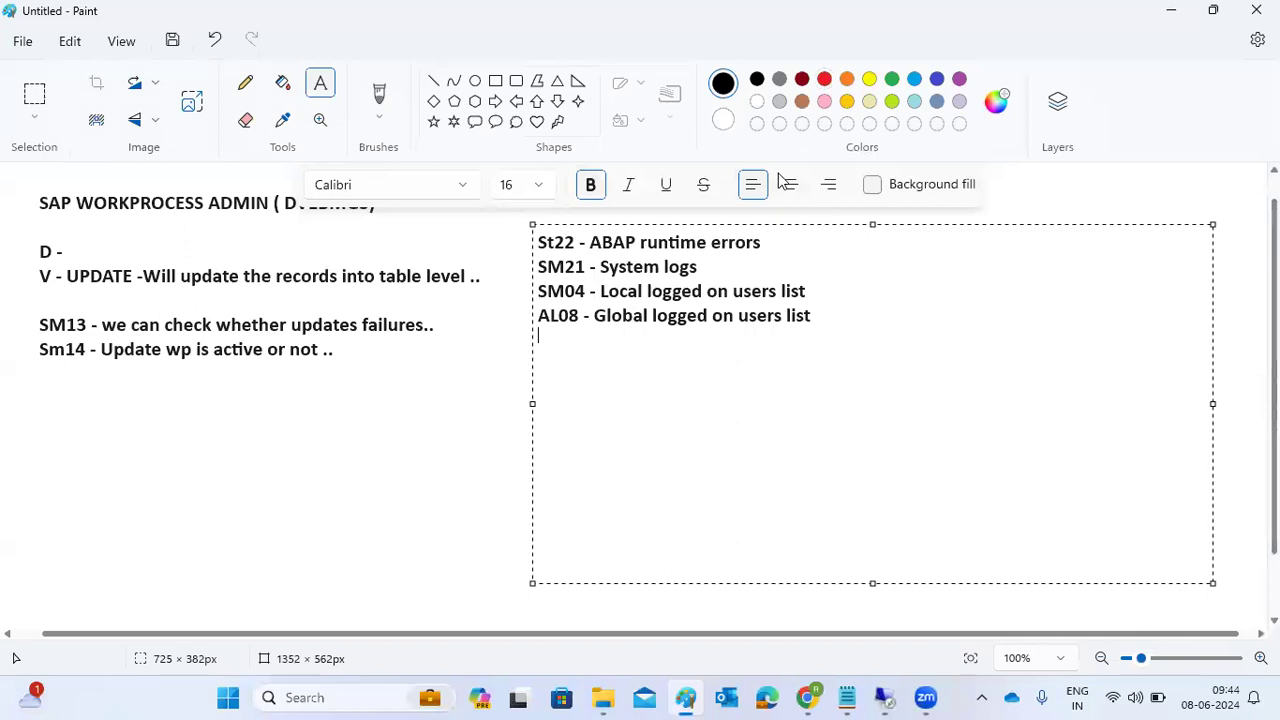
mouse_move(547, 290)
mouse_down()
mouse_move(737, 279)
mouse_move(823, 290)
mouse_up()
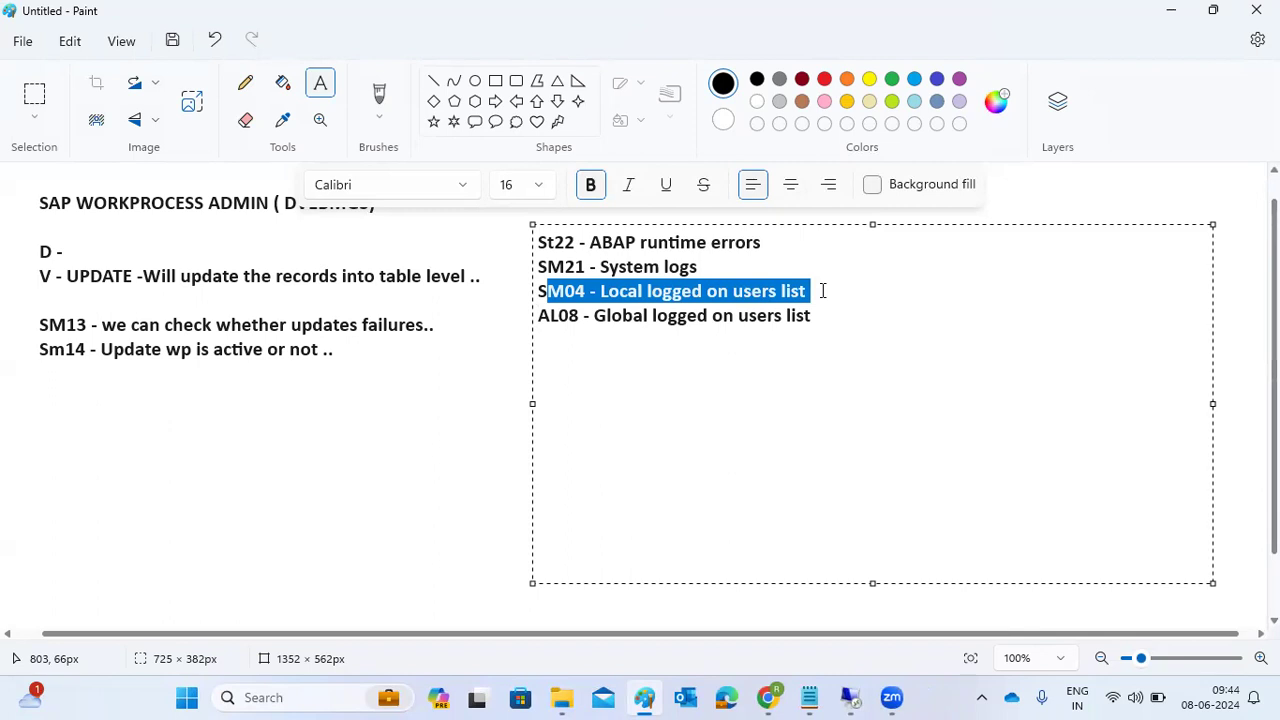
click(822, 290)
drag(822, 290, 624, 316)
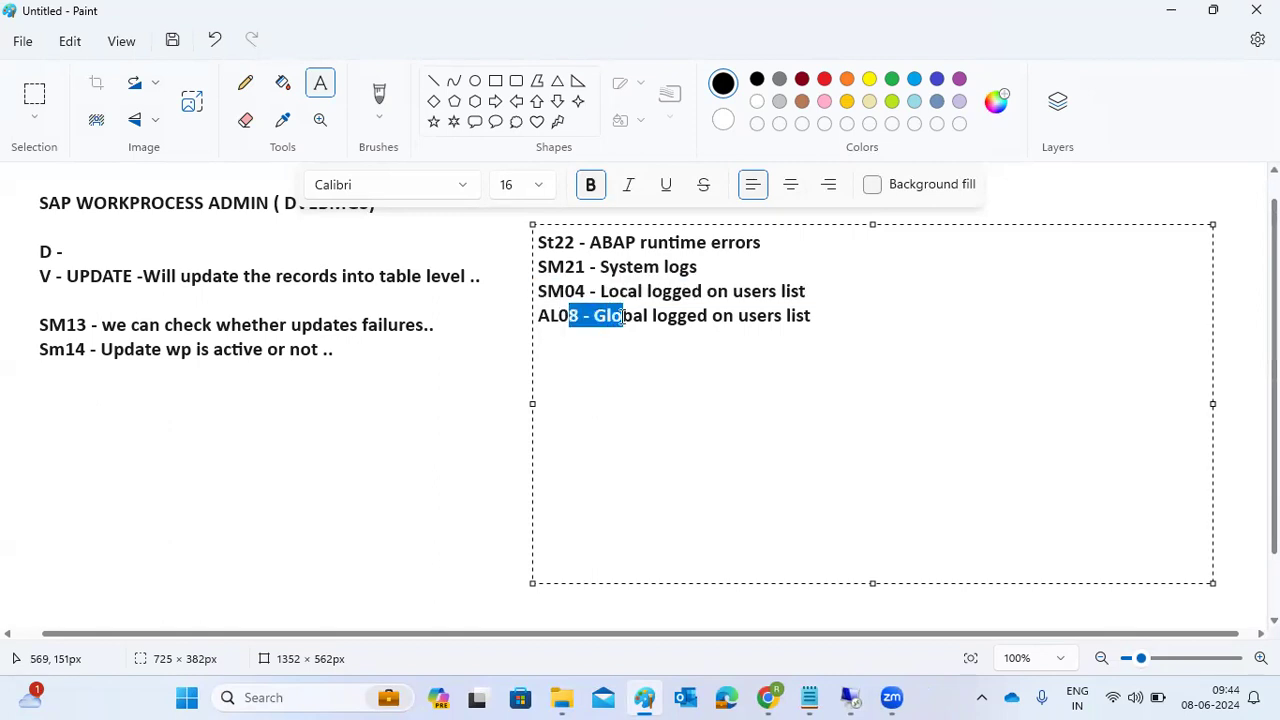
click(828, 305)
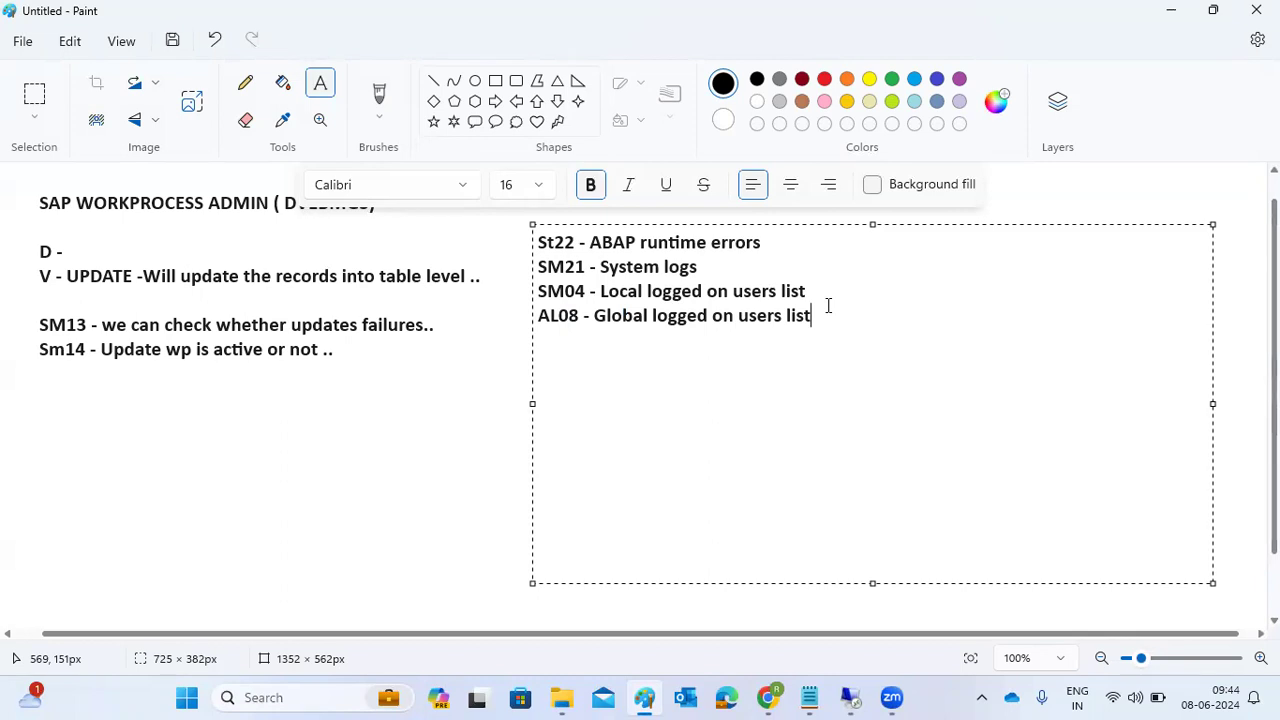
drag(553, 316, 808, 317)
Return to the remote desktop and retry the window command on the ECP ABAP Runtime Errors session
mouse_move(849, 697)
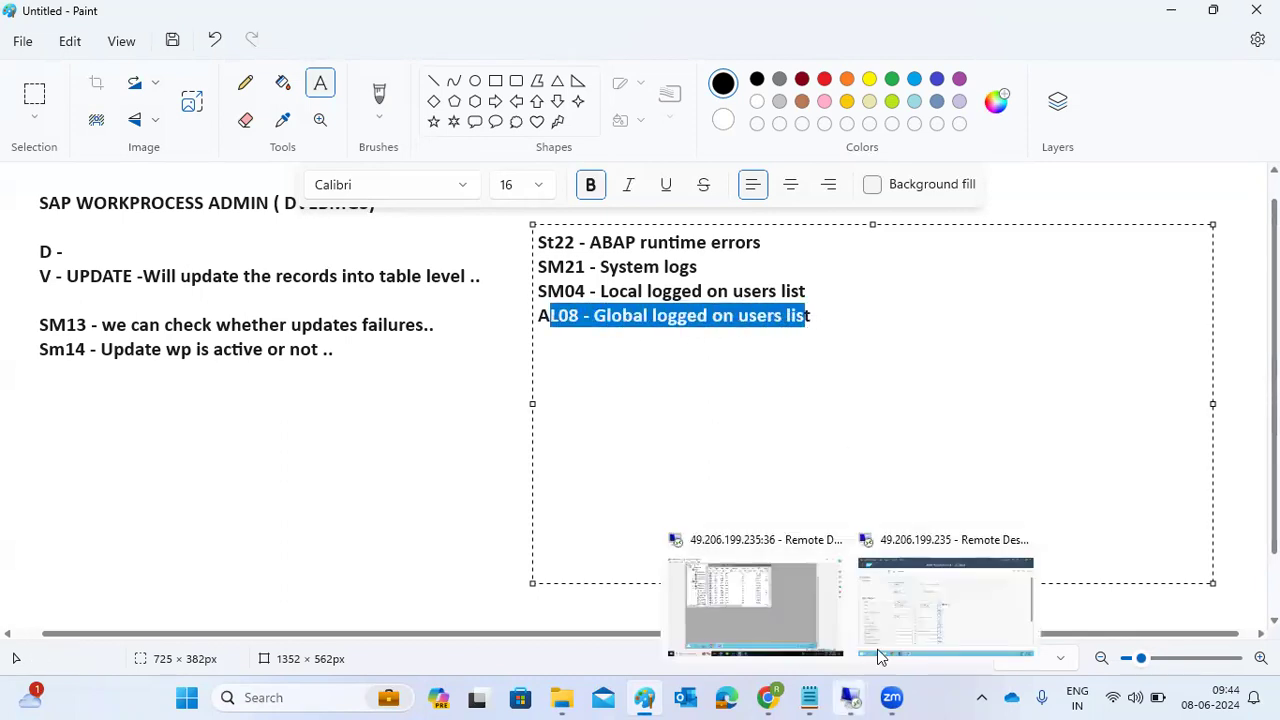
click(907, 602)
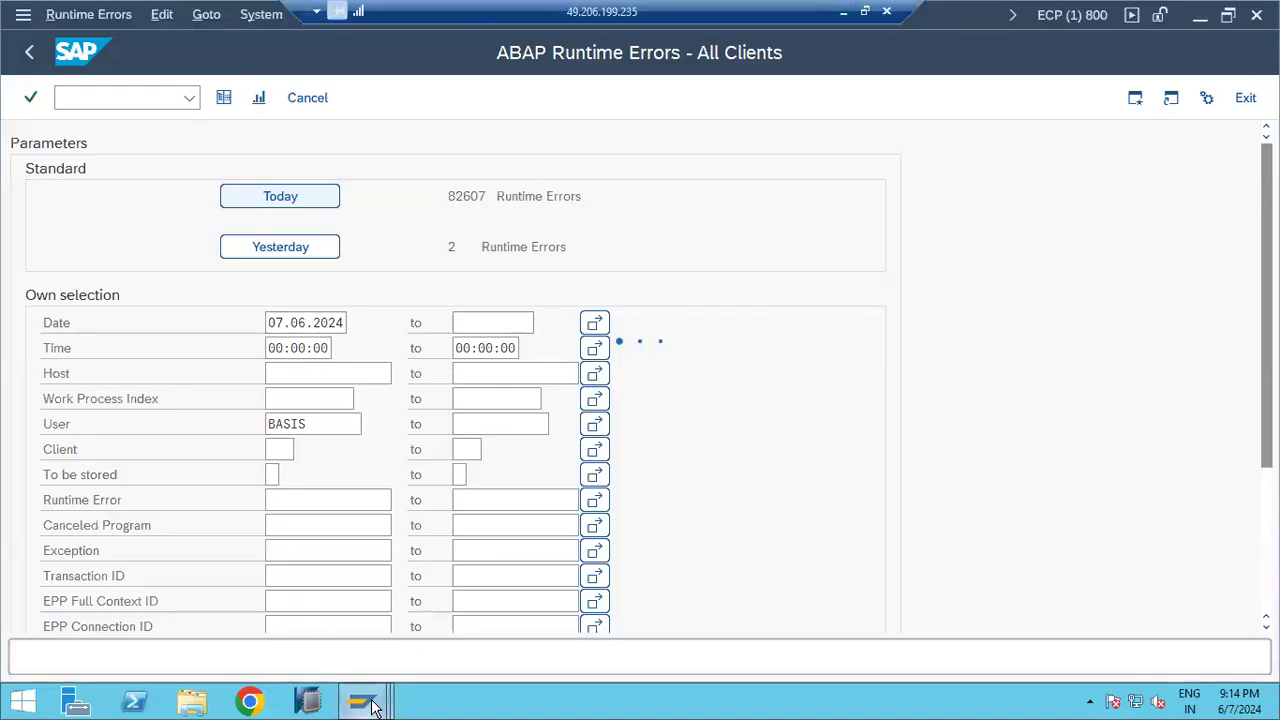
mouse_move(372, 706)
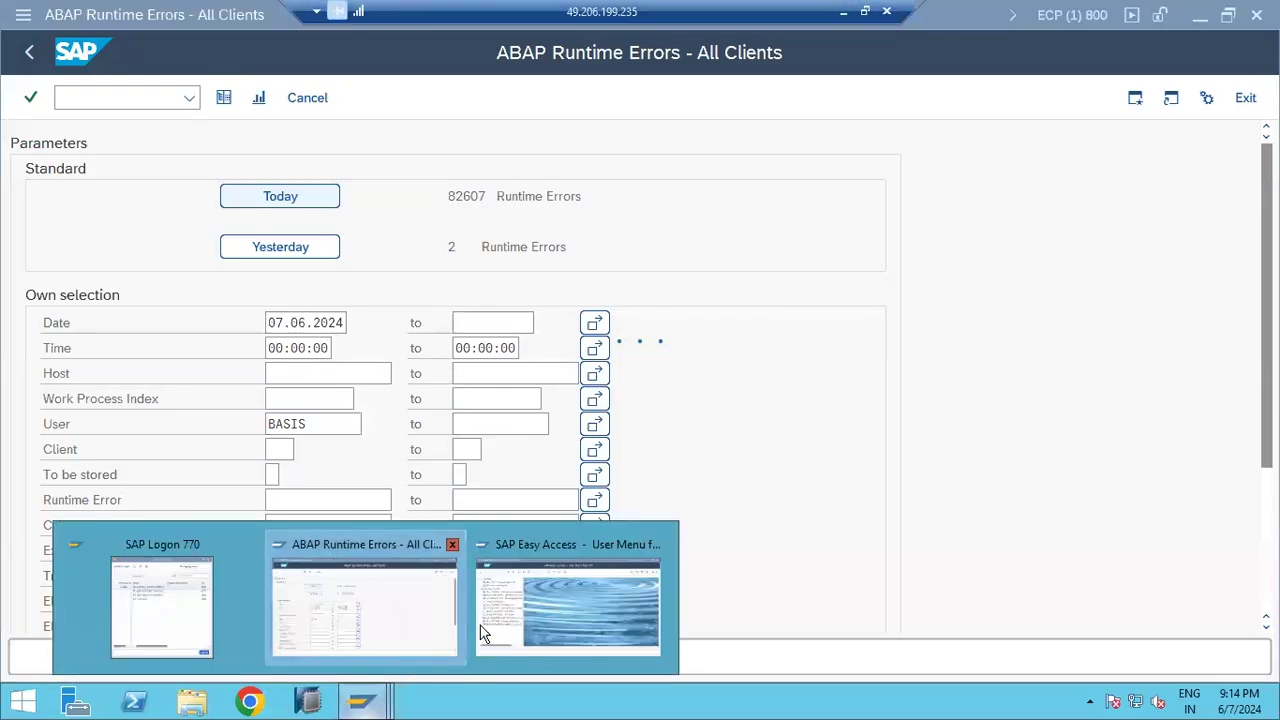
click(426, 602)
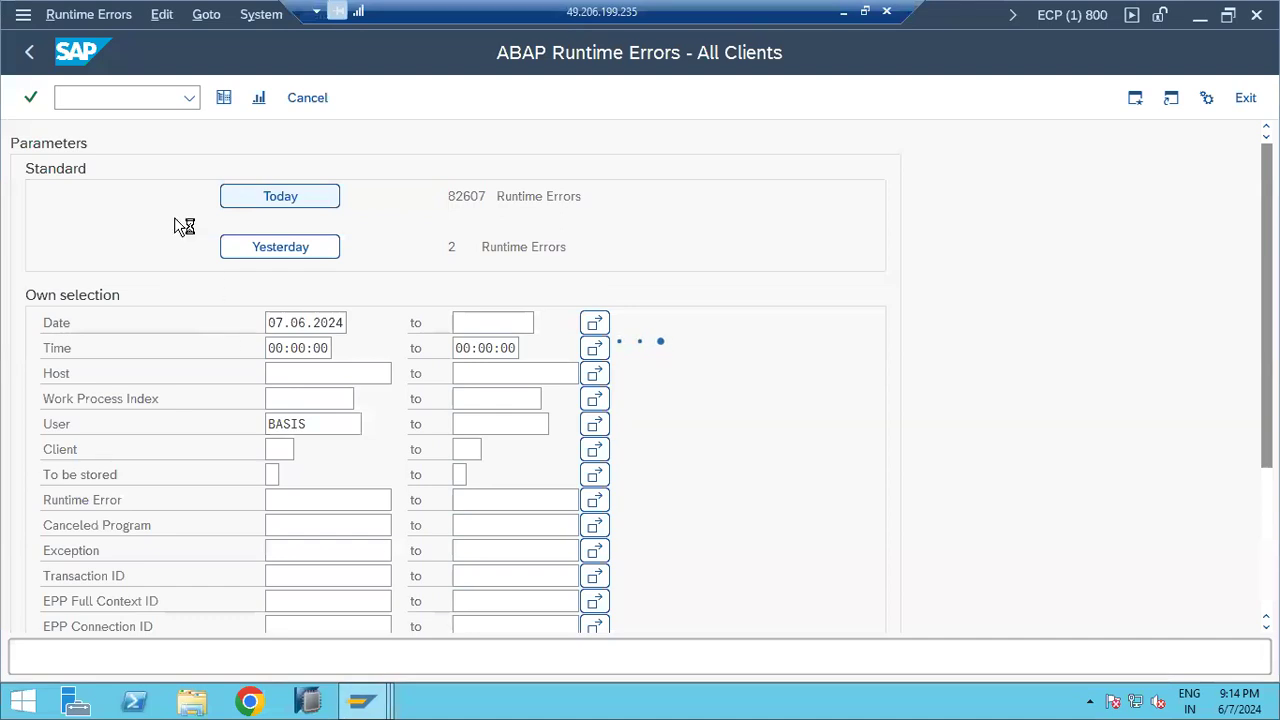
click(22, 14)
click(81, 222)
Run transaction SM04 in the ECD session and dismiss the Internet Explorer security message
mouse_move(373, 706)
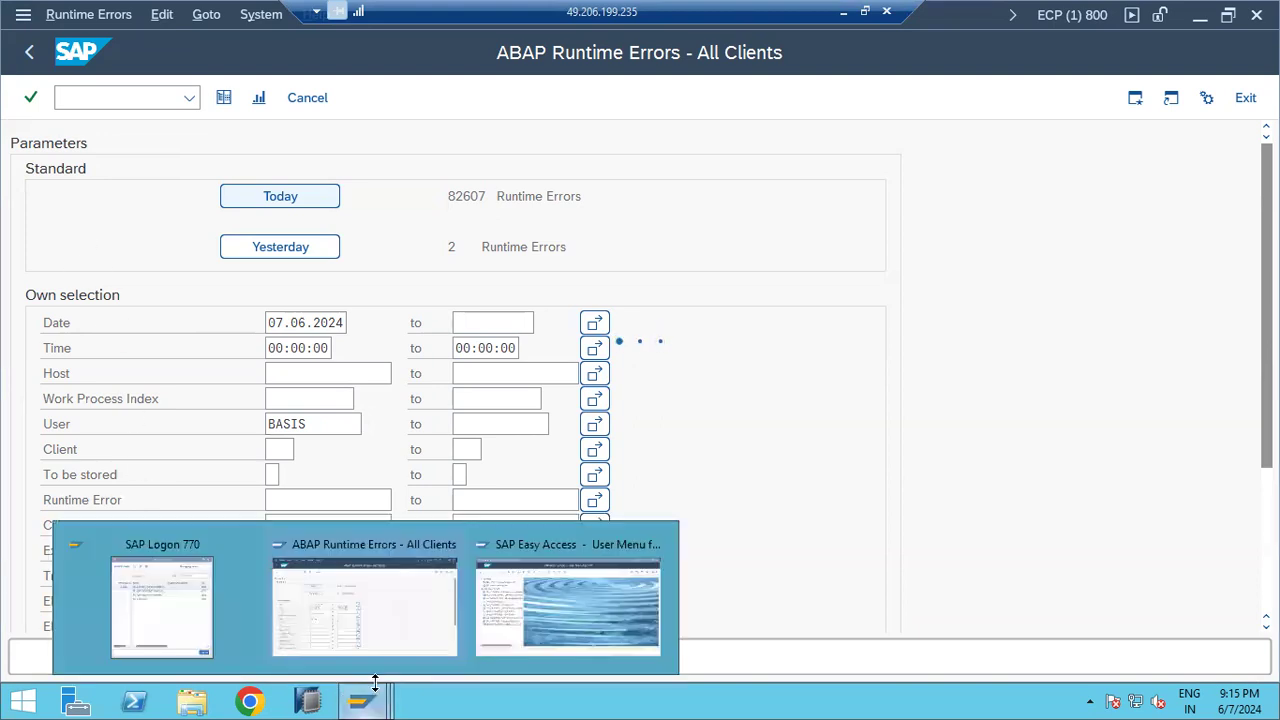
click(549, 592)
text(sm04)
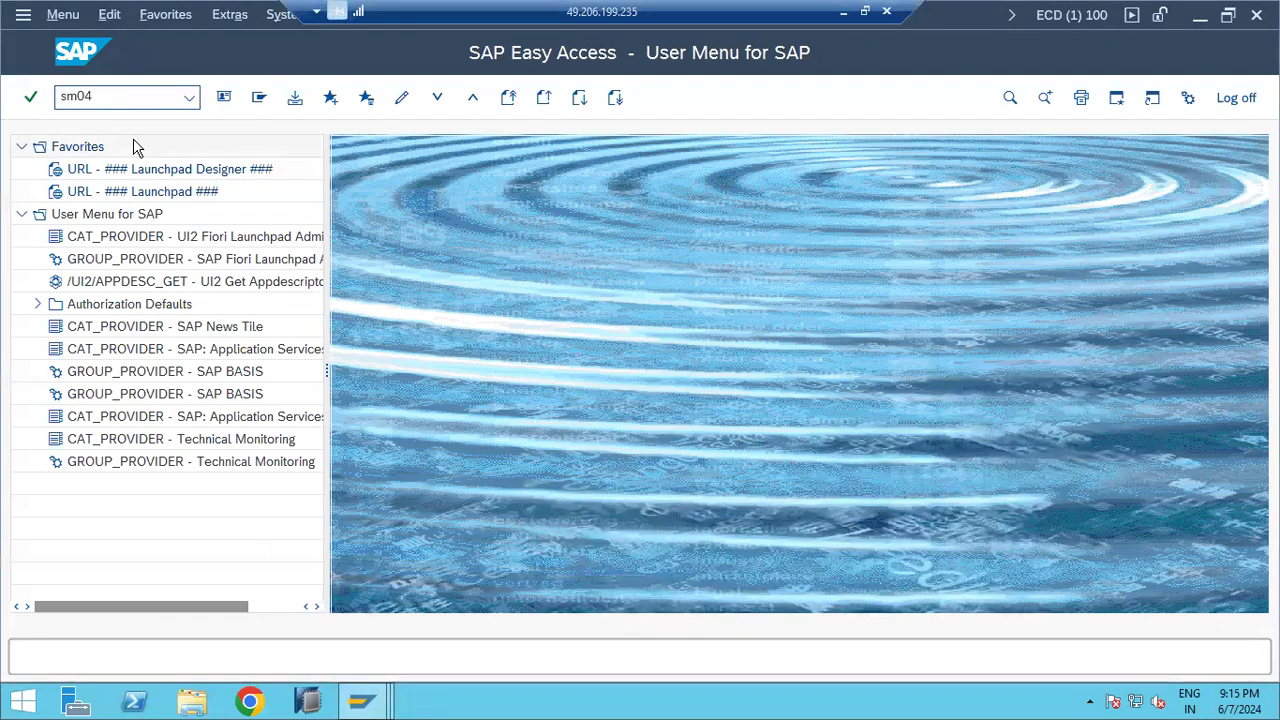
key(Return)
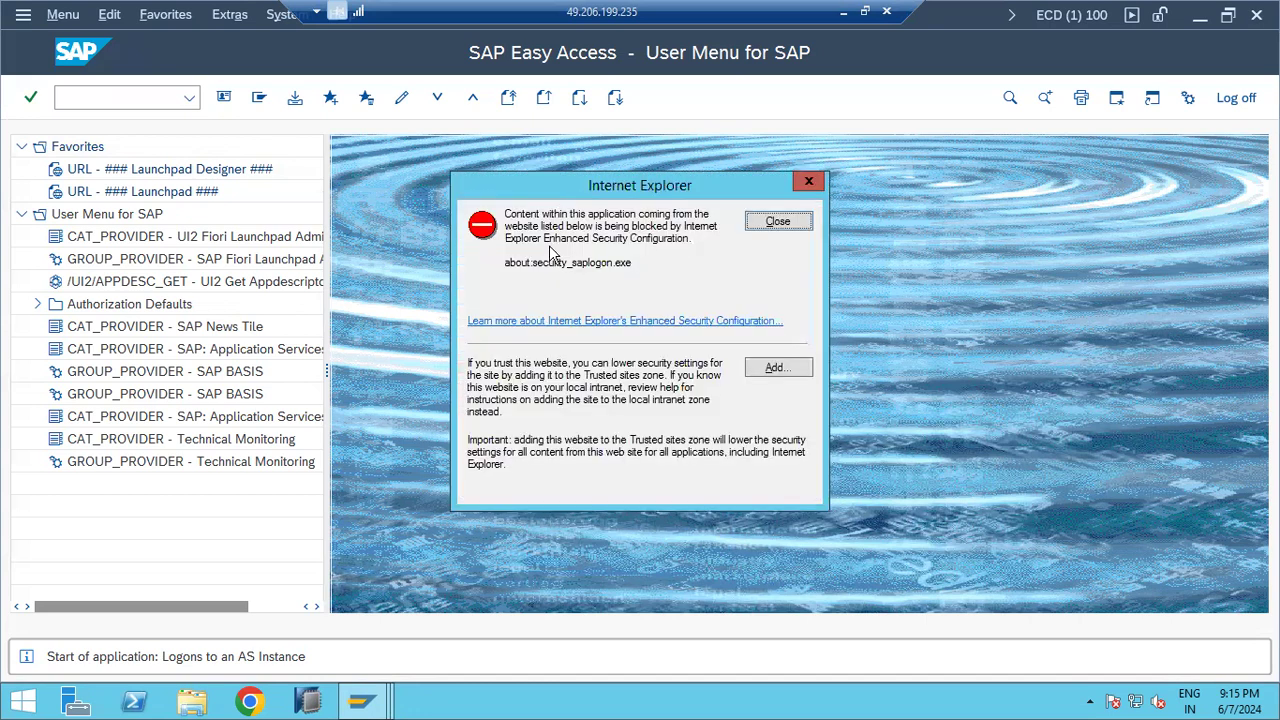
click(778, 222)
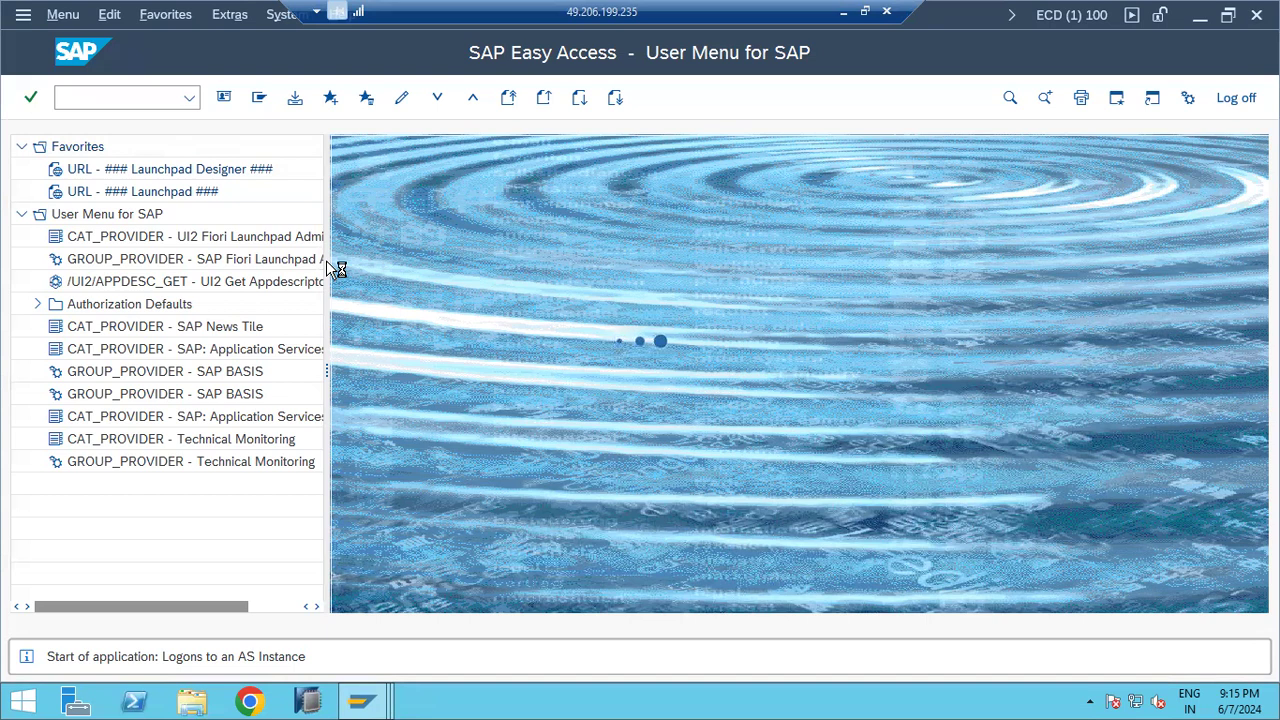
Check the ECP ABAP Runtime Errors window and minimize SAP Logon 770
mouse_move(350, 706)
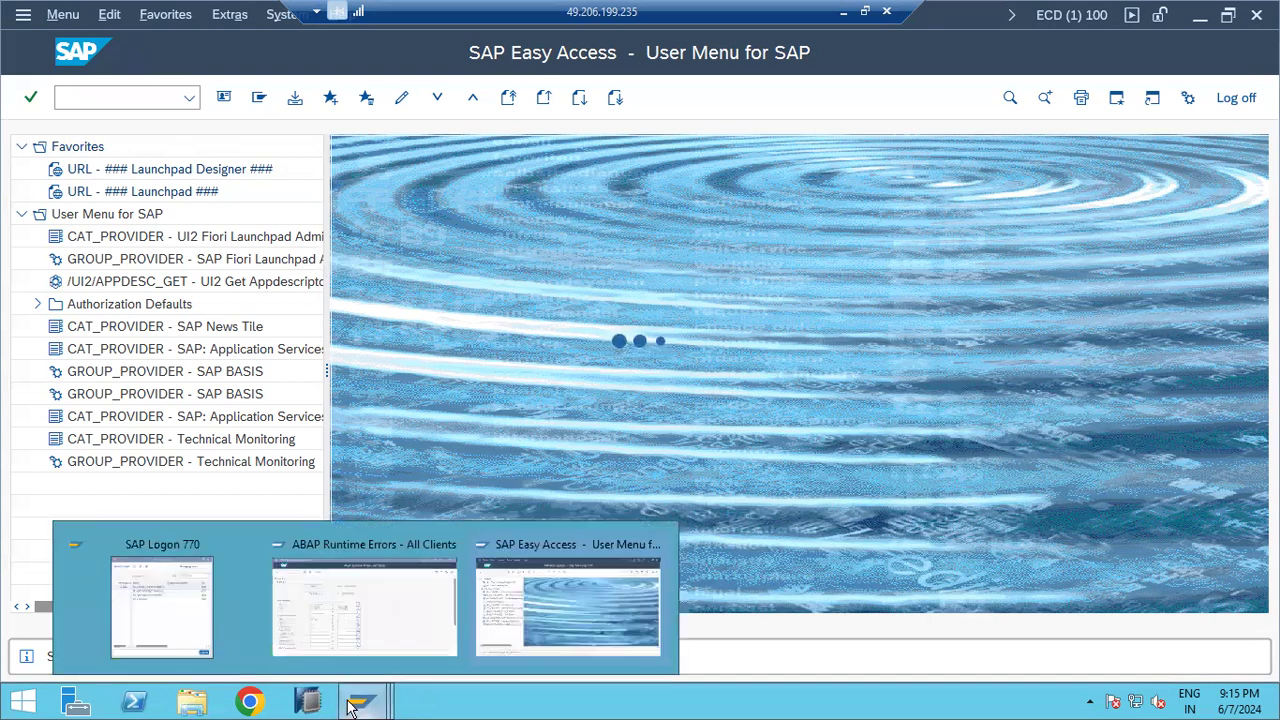
click(341, 635)
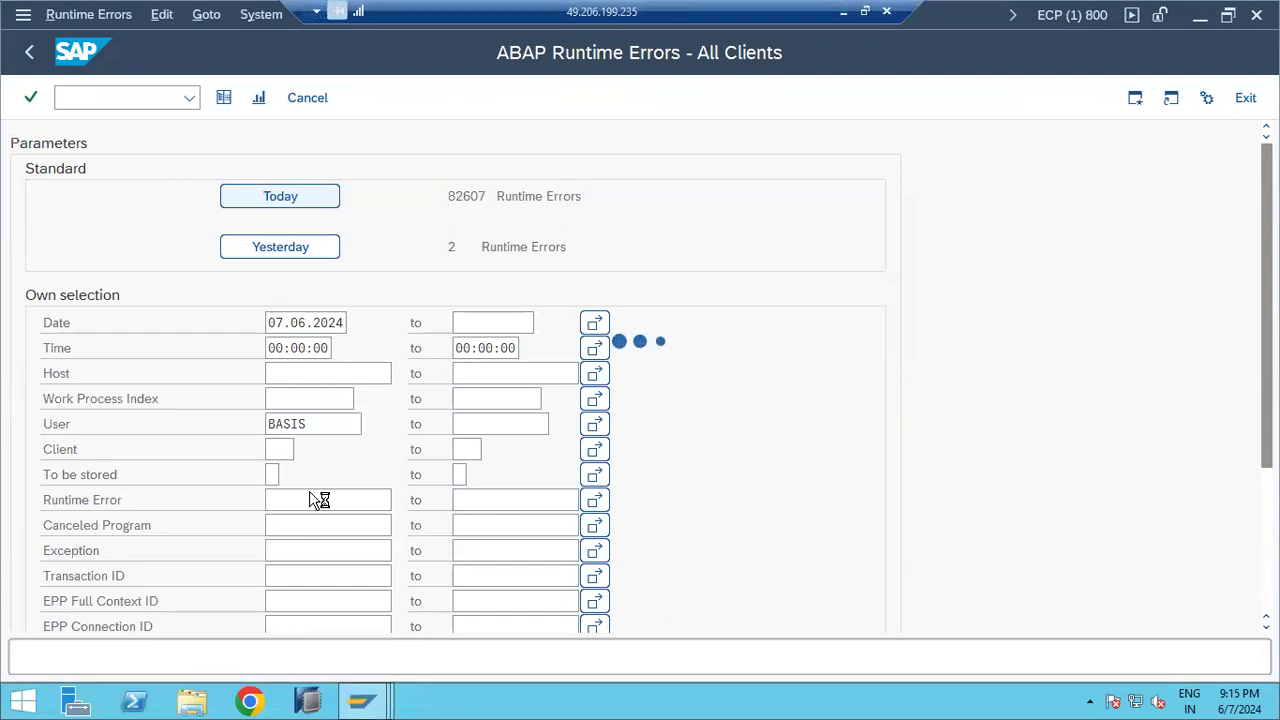
mouse_move(366, 704)
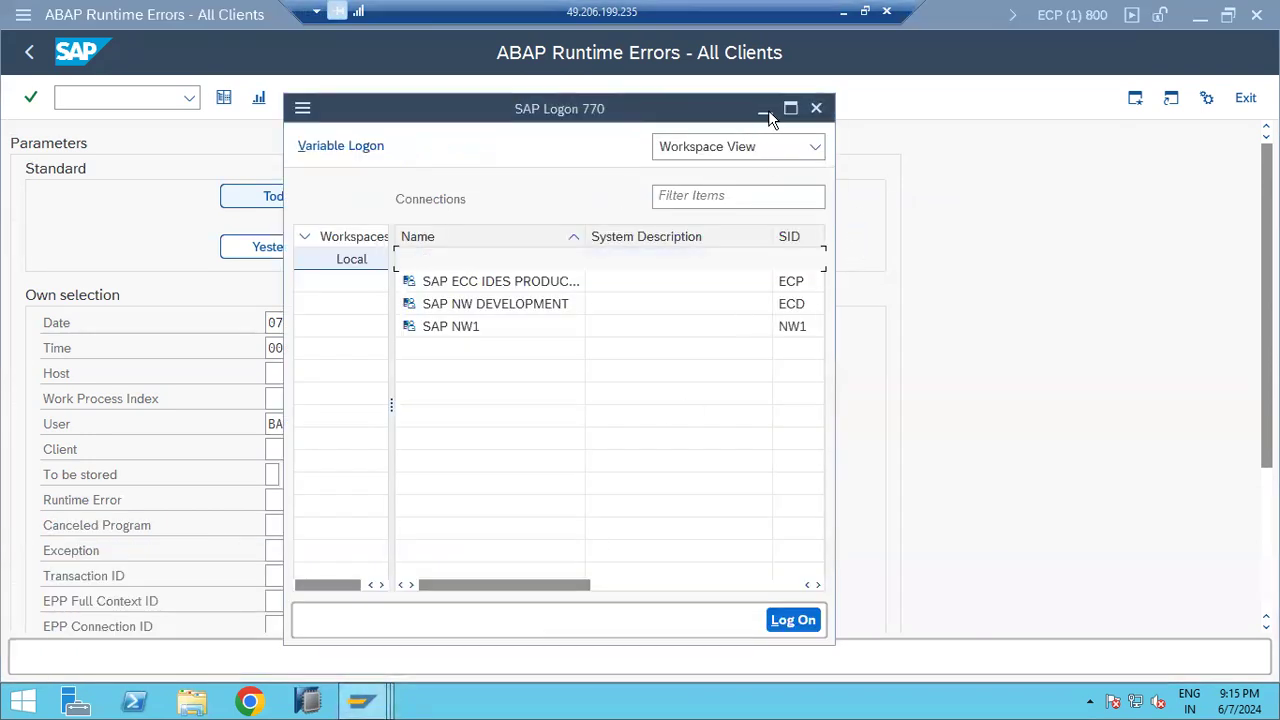
click(765, 110)
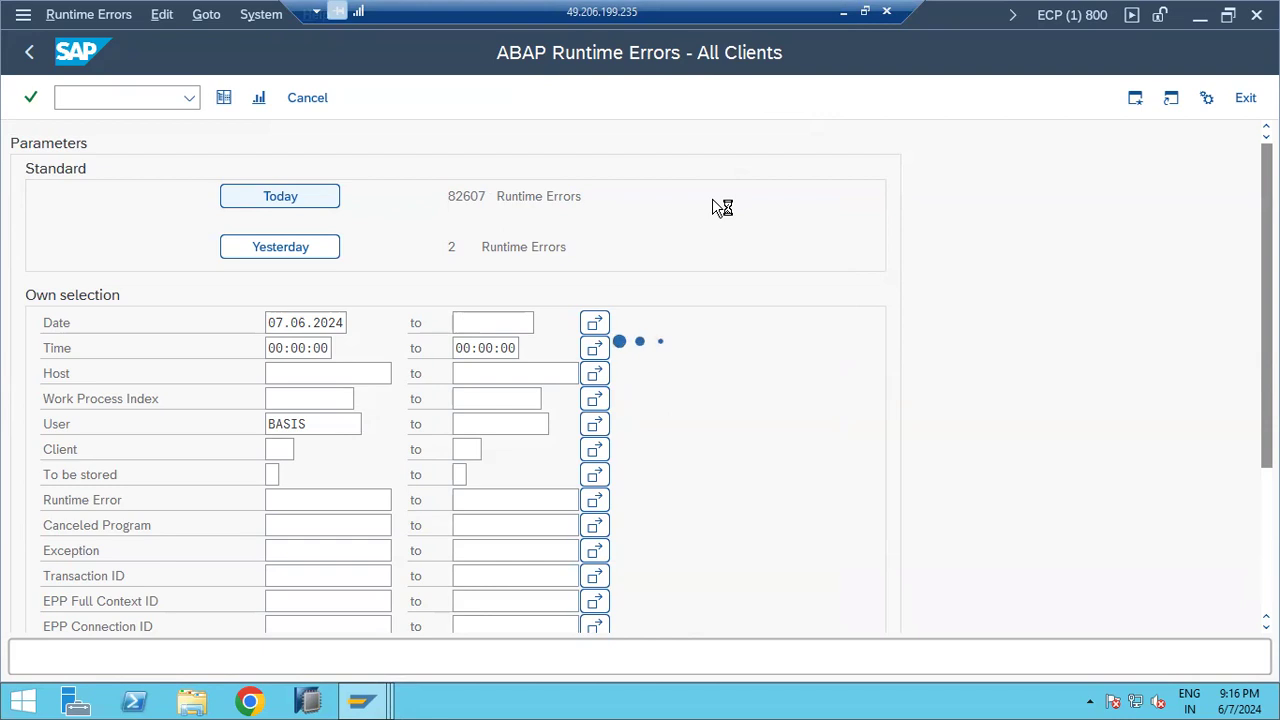
Bring up ECD's SM04 user session list and highlight the Client Host and Application columns in turn
click(381, 702)
click(490, 655)
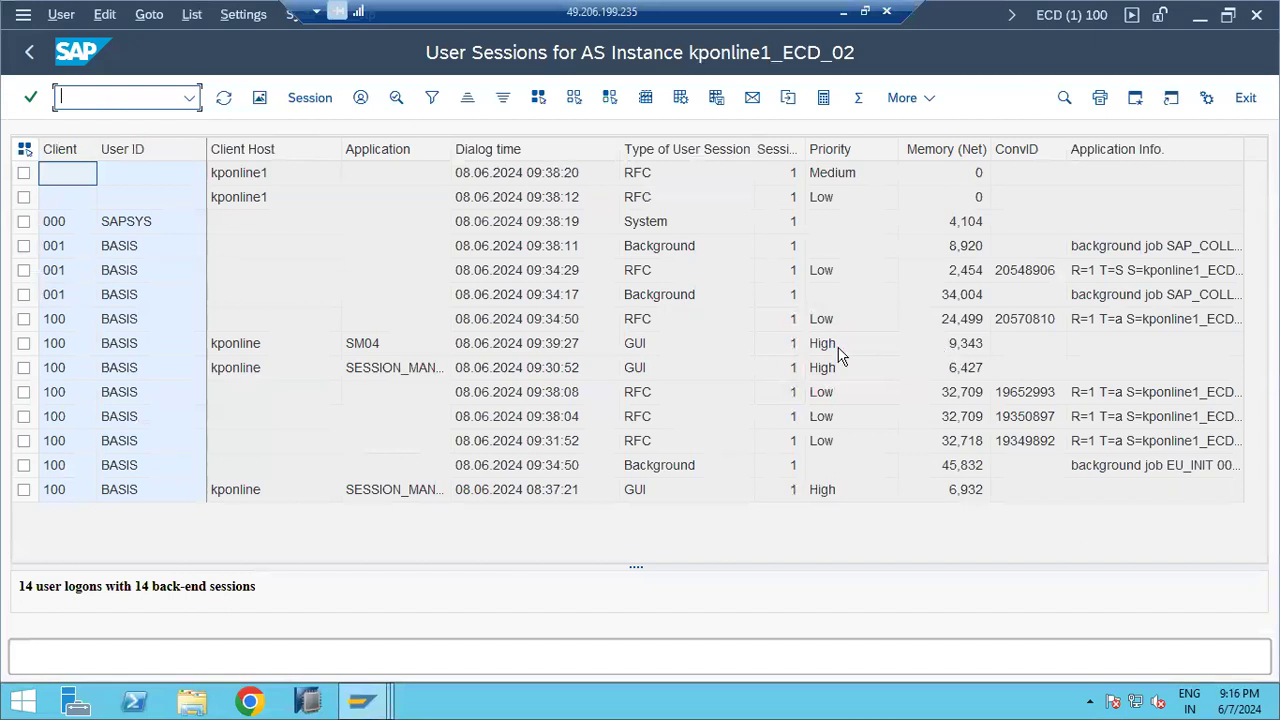
click(245, 150)
click(385, 150)
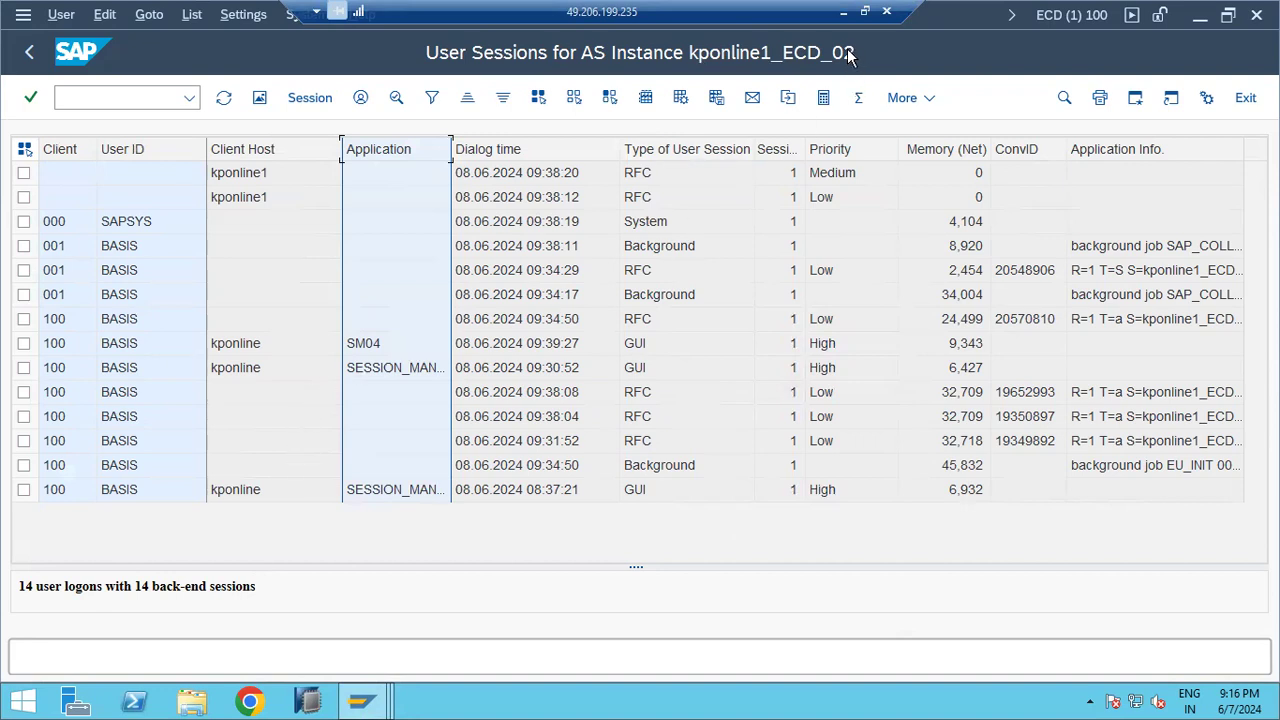
Switch the ECD session to transaction AL08 with /nal08 and dismiss the Internet Explorer security message
click(80, 100)
text(/nal08)
key(Return)
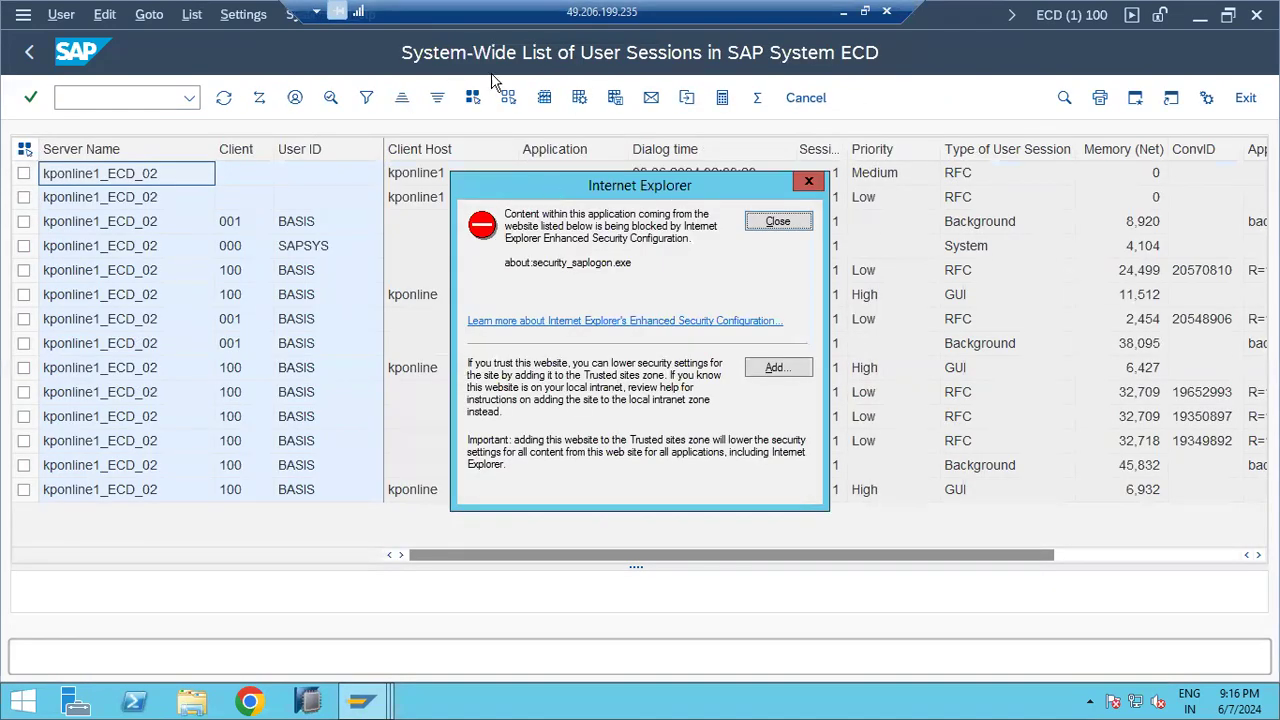
click(778, 222)
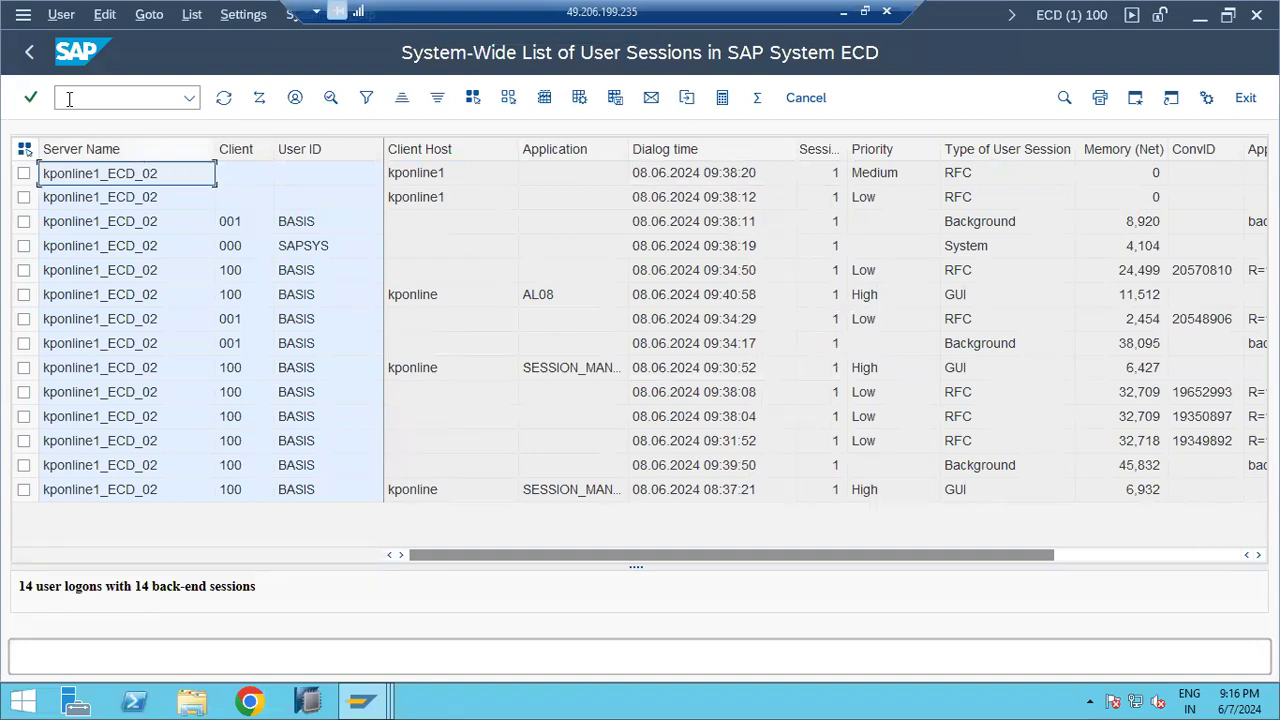
Switch to Paint and add the note "SM51 - to check the active app servers" below the AL08 line, separated by a blank line
click(845, 12)
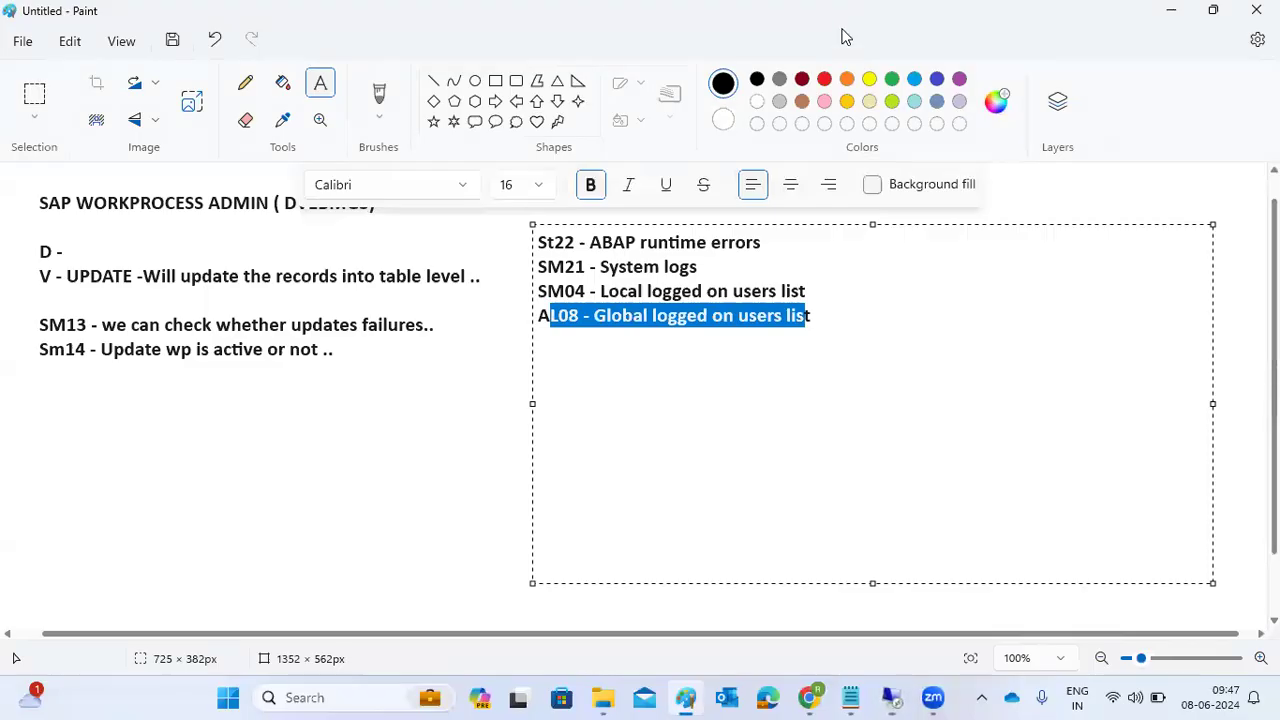
click(831, 314)
key(Return)
key(Return)
text(SM)
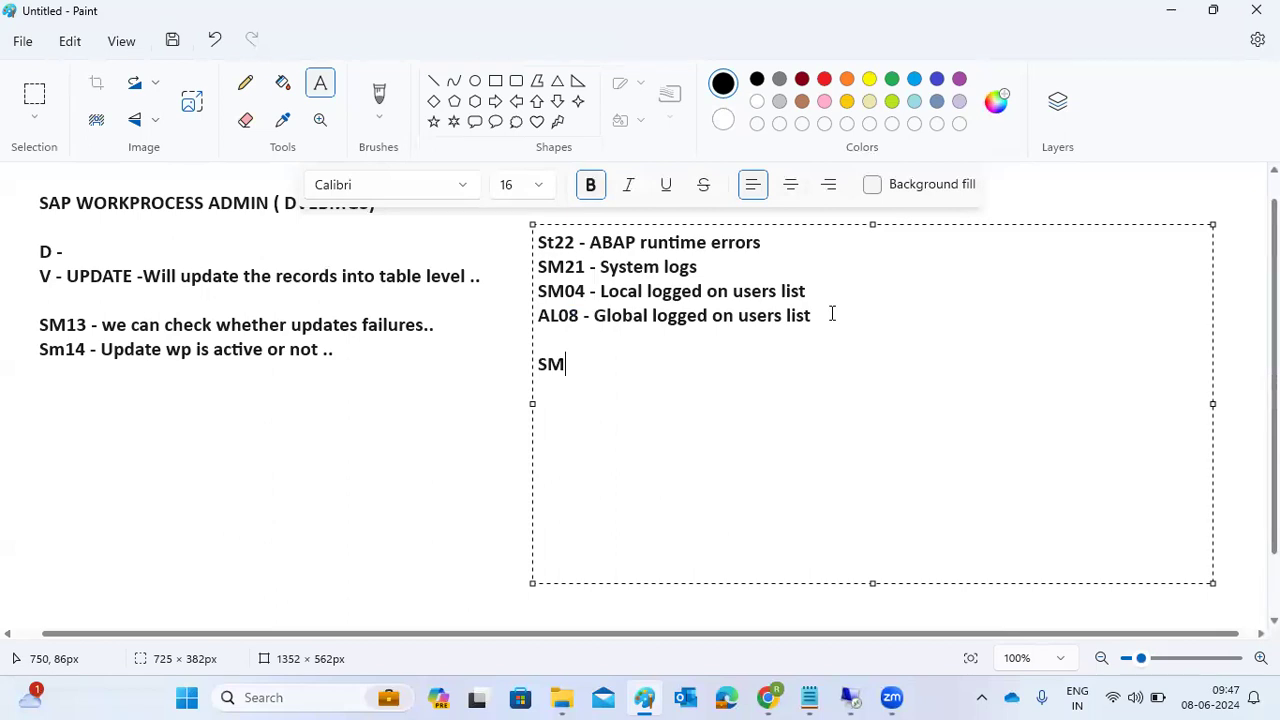
text(51 - to check the act)
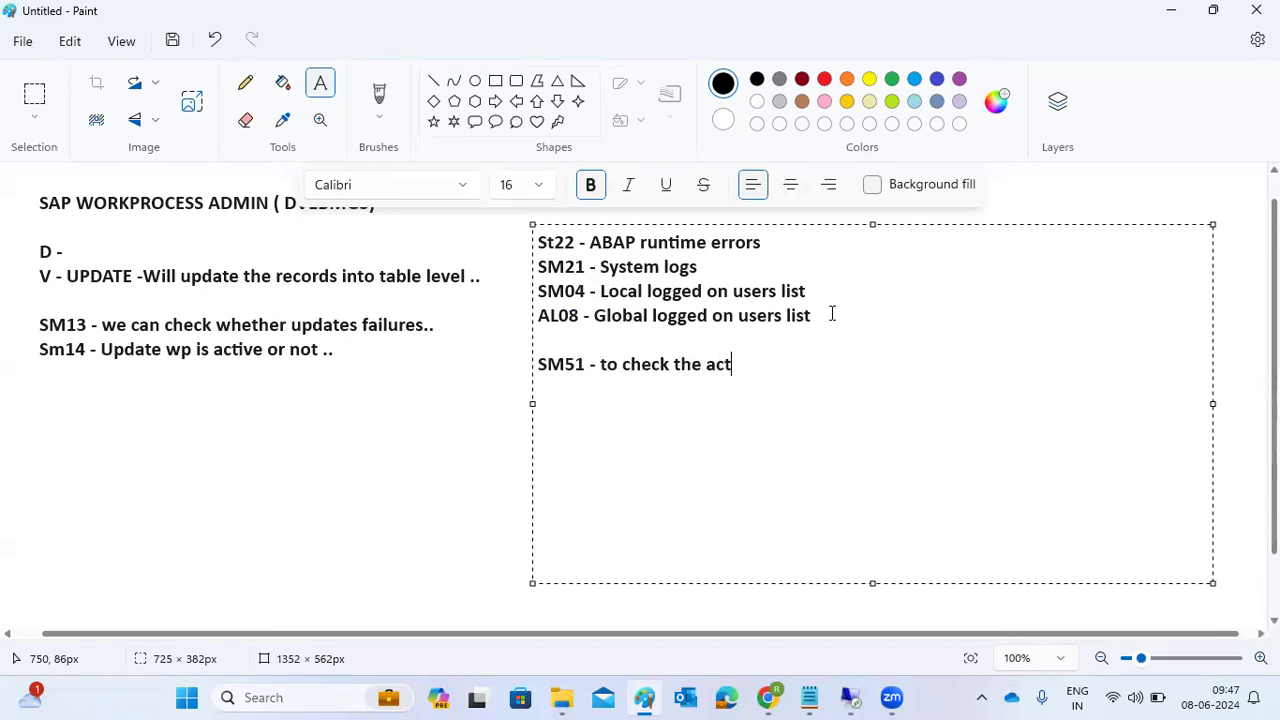
text(ive app servers)
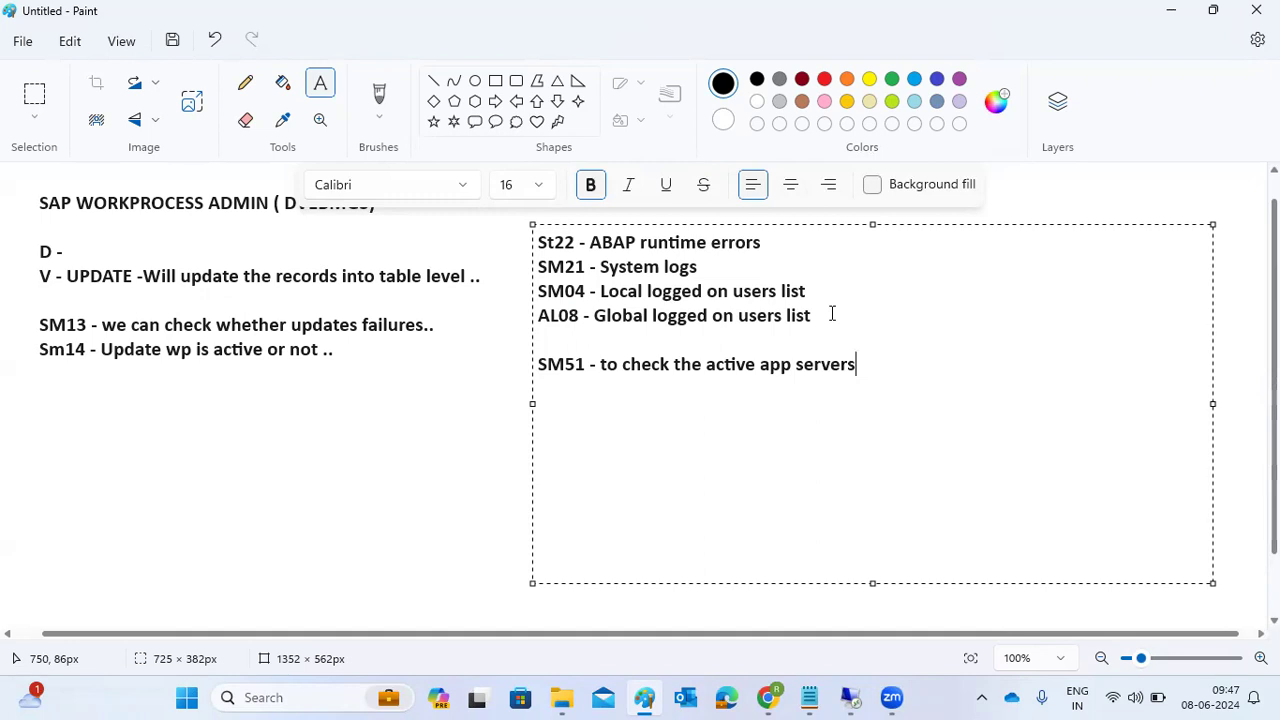
Switch to ECD's system-wide user session list and examine the server names and the remaining session columns
mouse_move(850, 697)
click(900, 597)
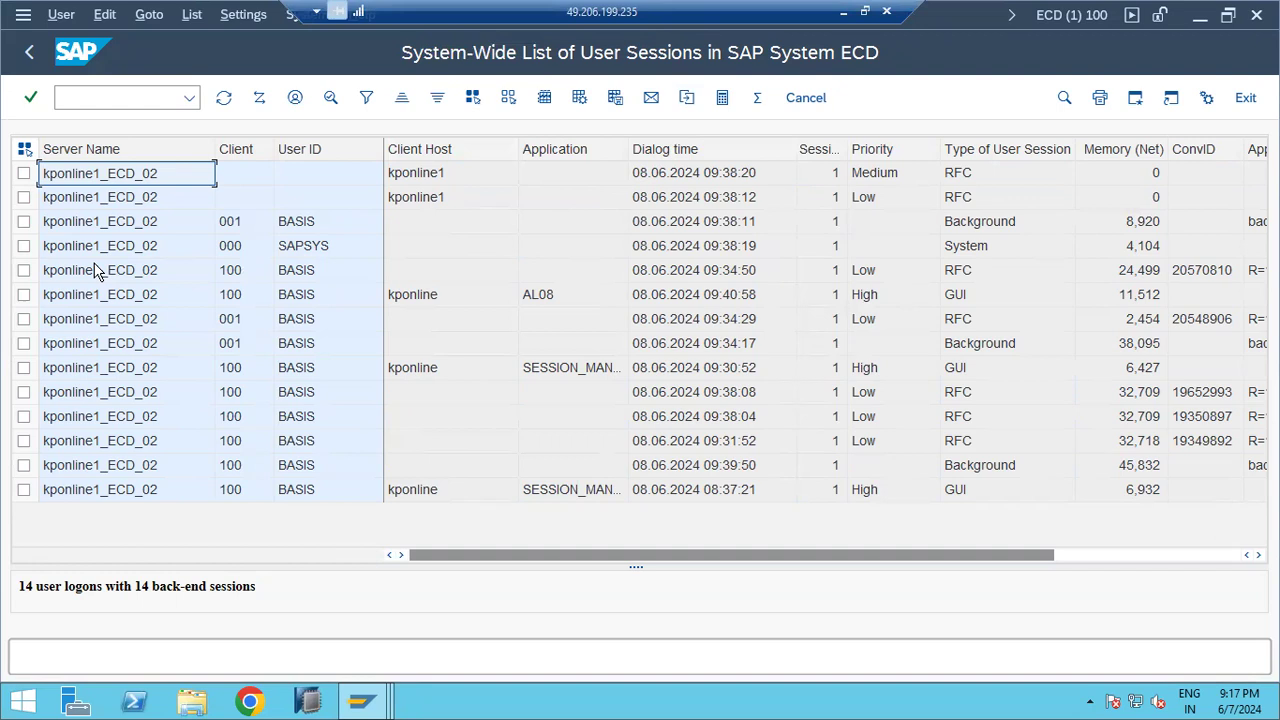
click(95, 199)
click(92, 246)
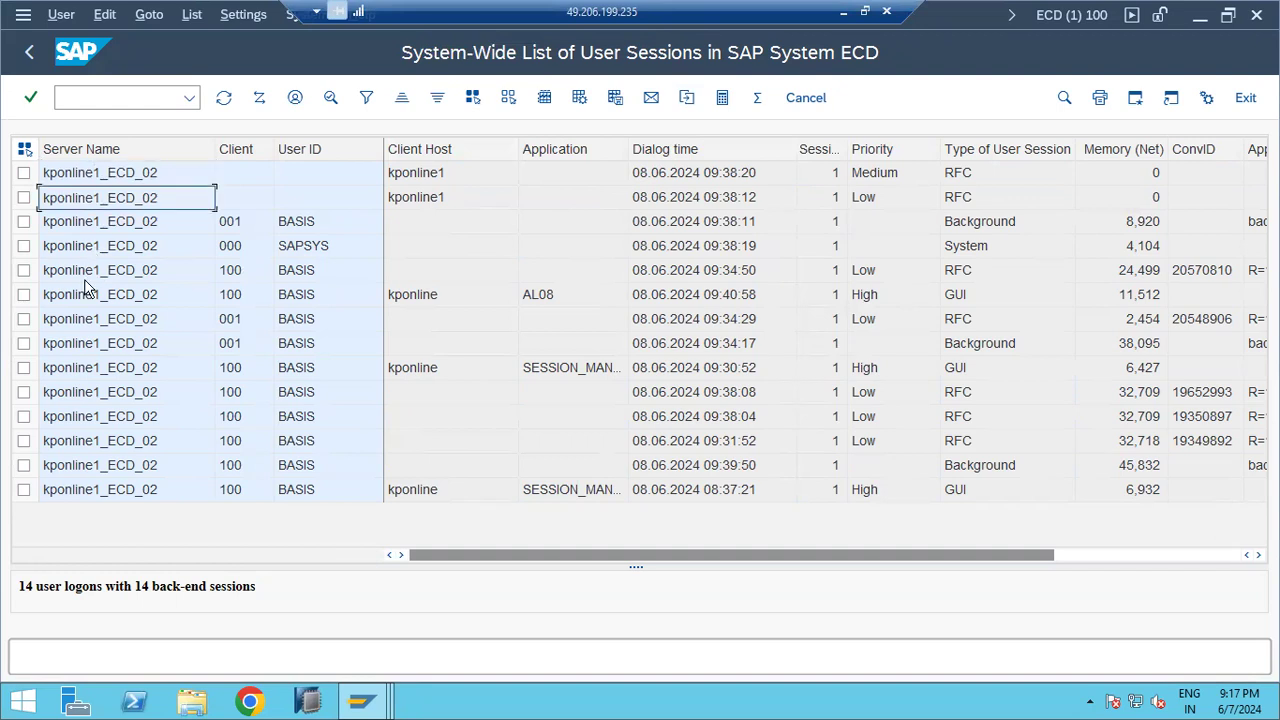
click(88, 296)
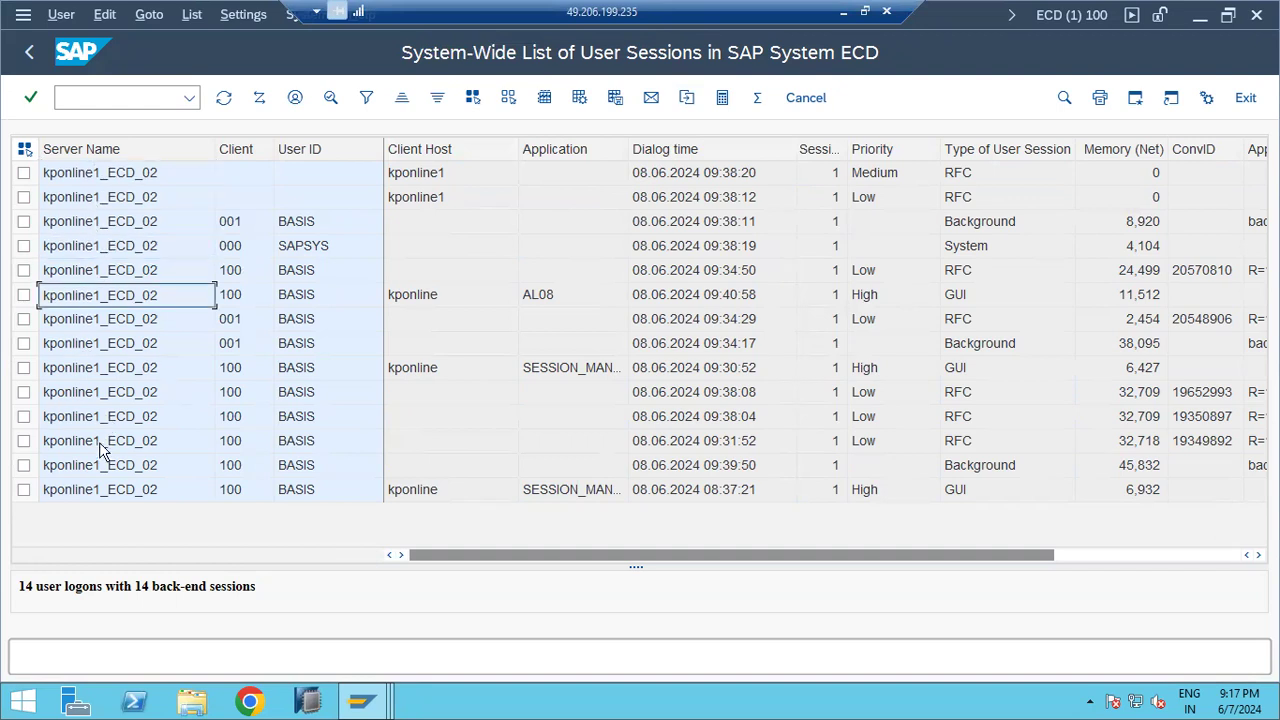
scroll(60, 505, right, 3)
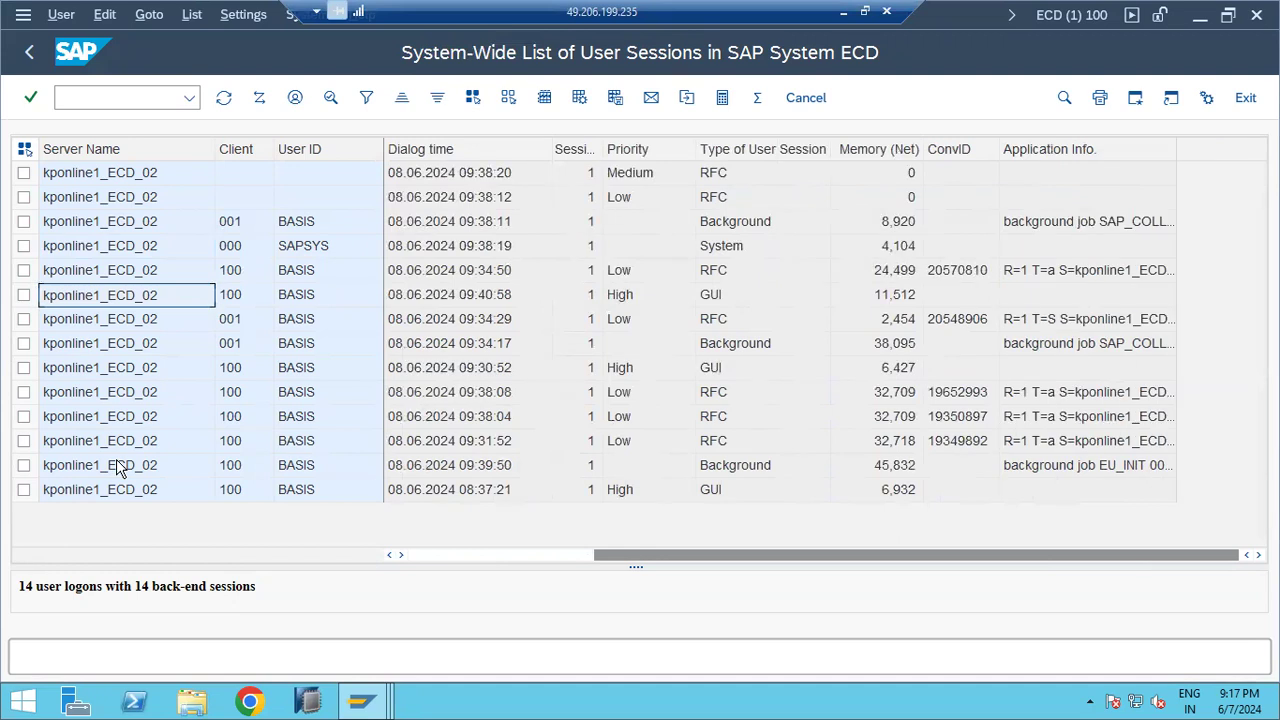
scroll(138, 370, left, 3)
Leave the user session list and run transaction SM51 in the ECD session
click(138, 370)
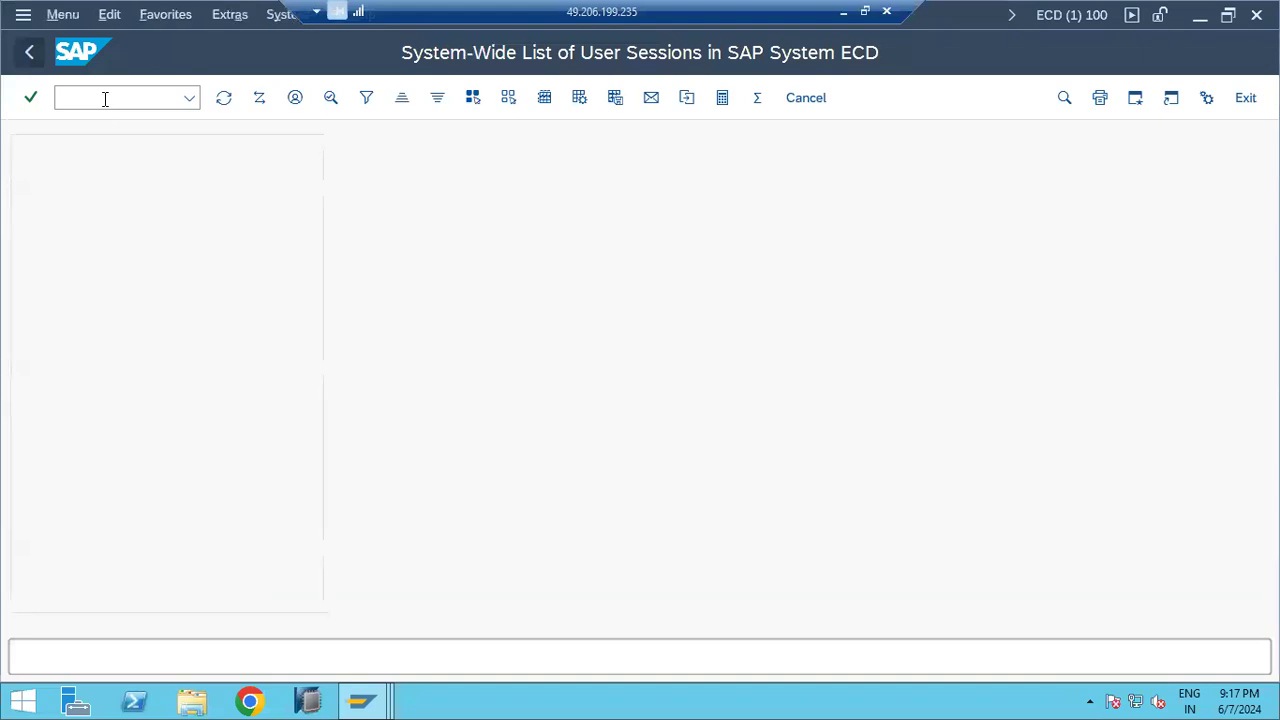
text(sm51)
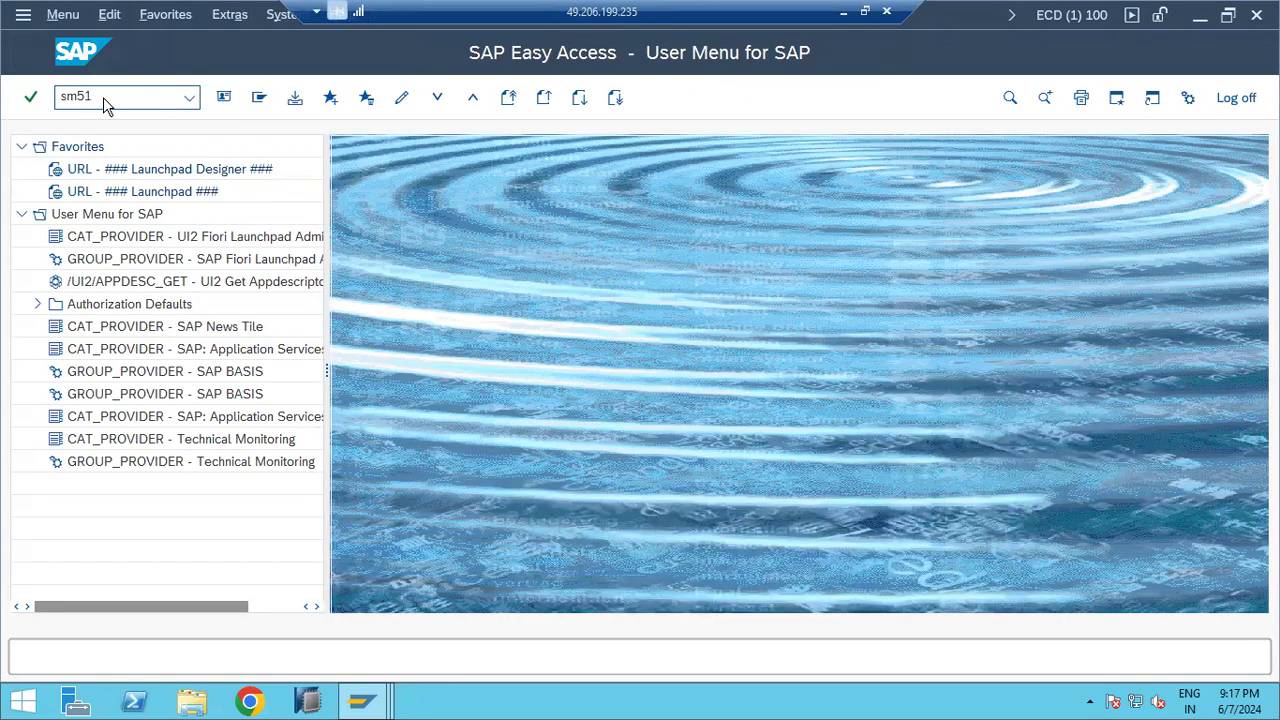
key(Return)
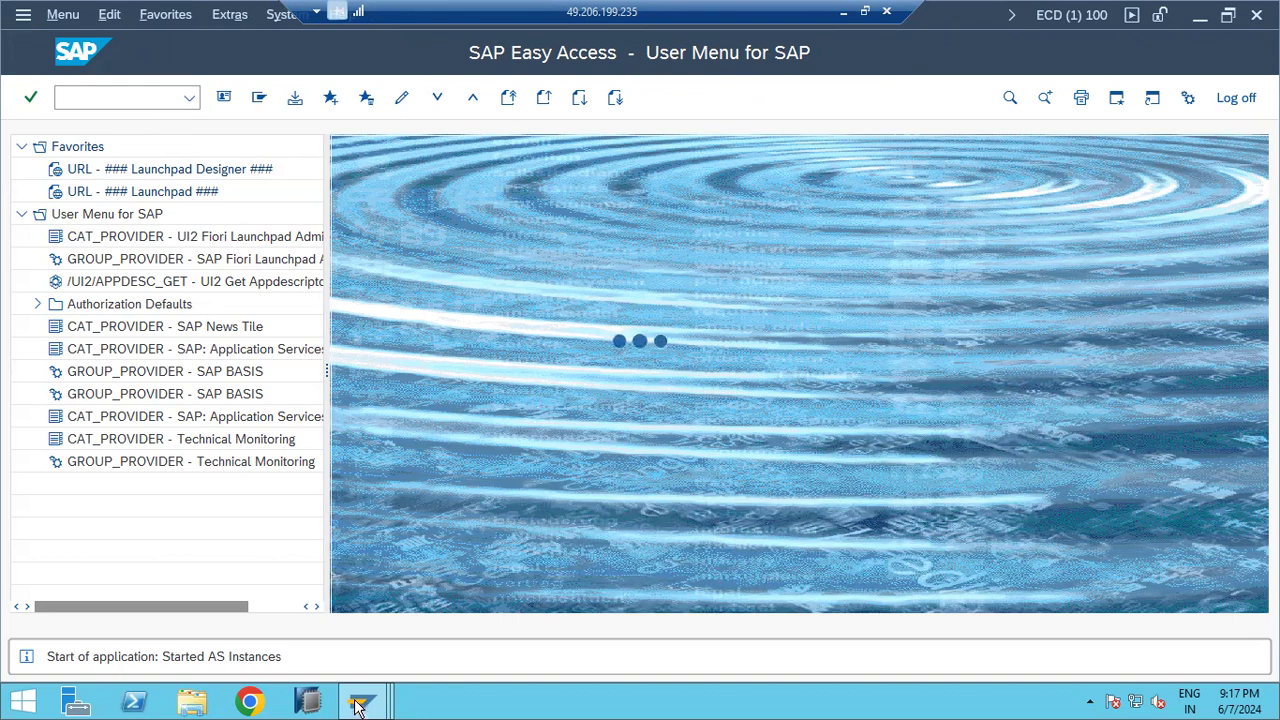
Bring up ECP's ABAP Runtime Errors window and try to stop its running transaction
mouse_move(358, 705)
click(366, 640)
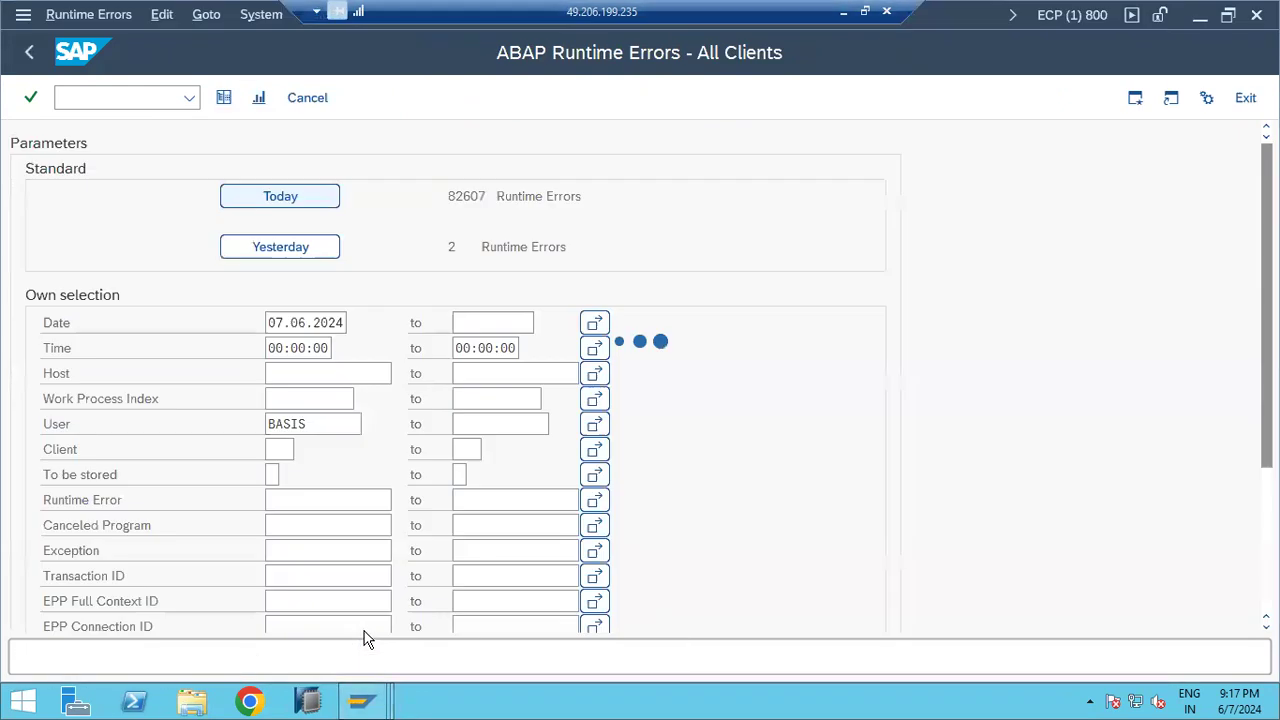
click(23, 14)
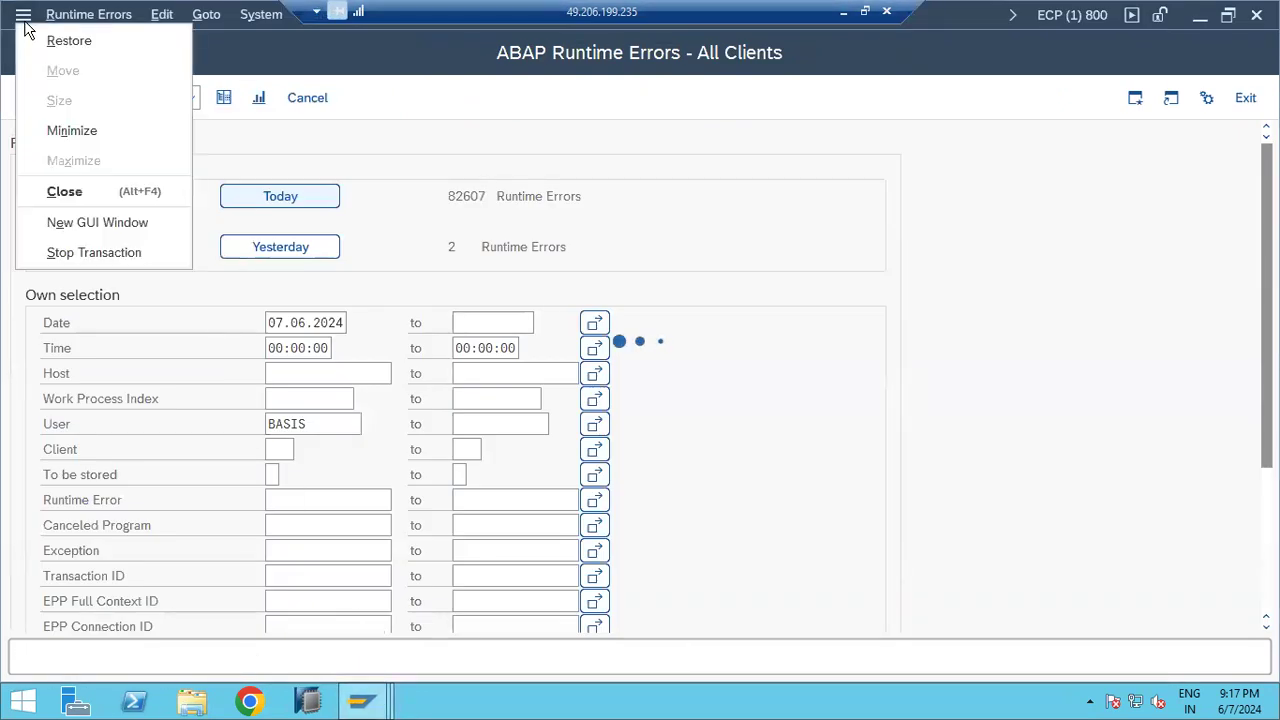
click(82, 255)
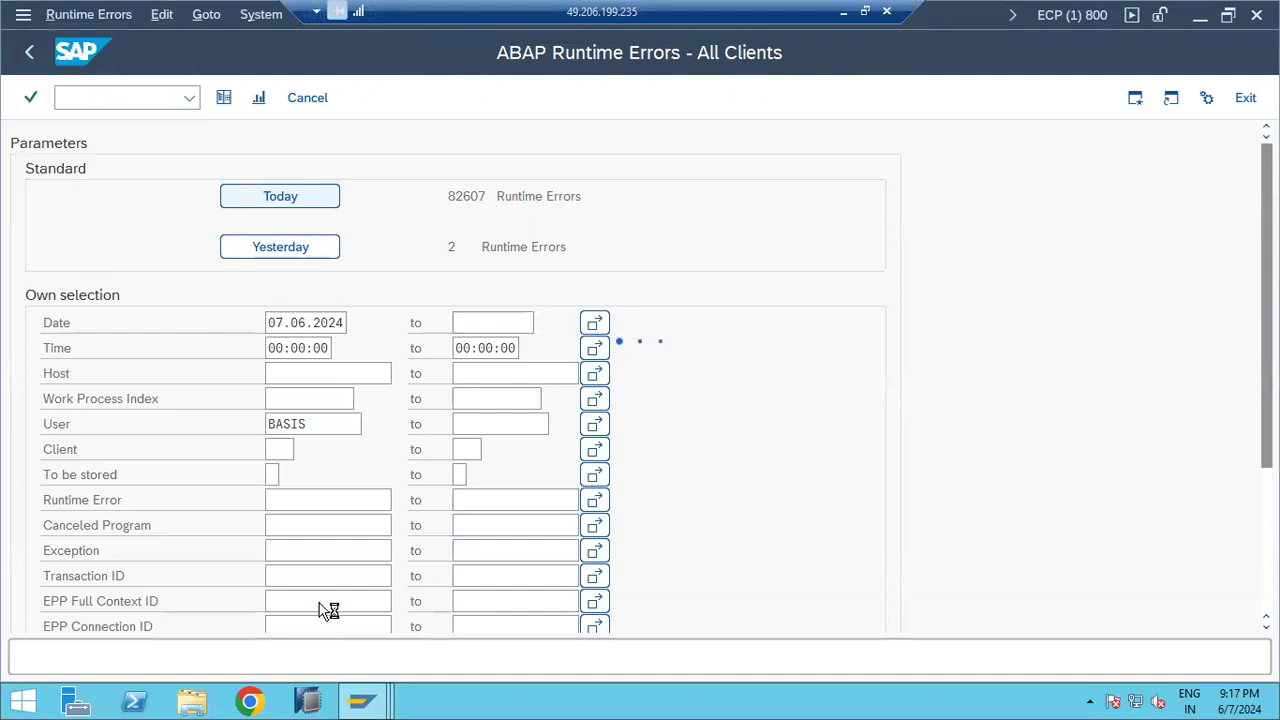
Return to the ECD SAP Easy Access window and check the progress of the SM51 call
mouse_move(365, 700)
click(545, 584)
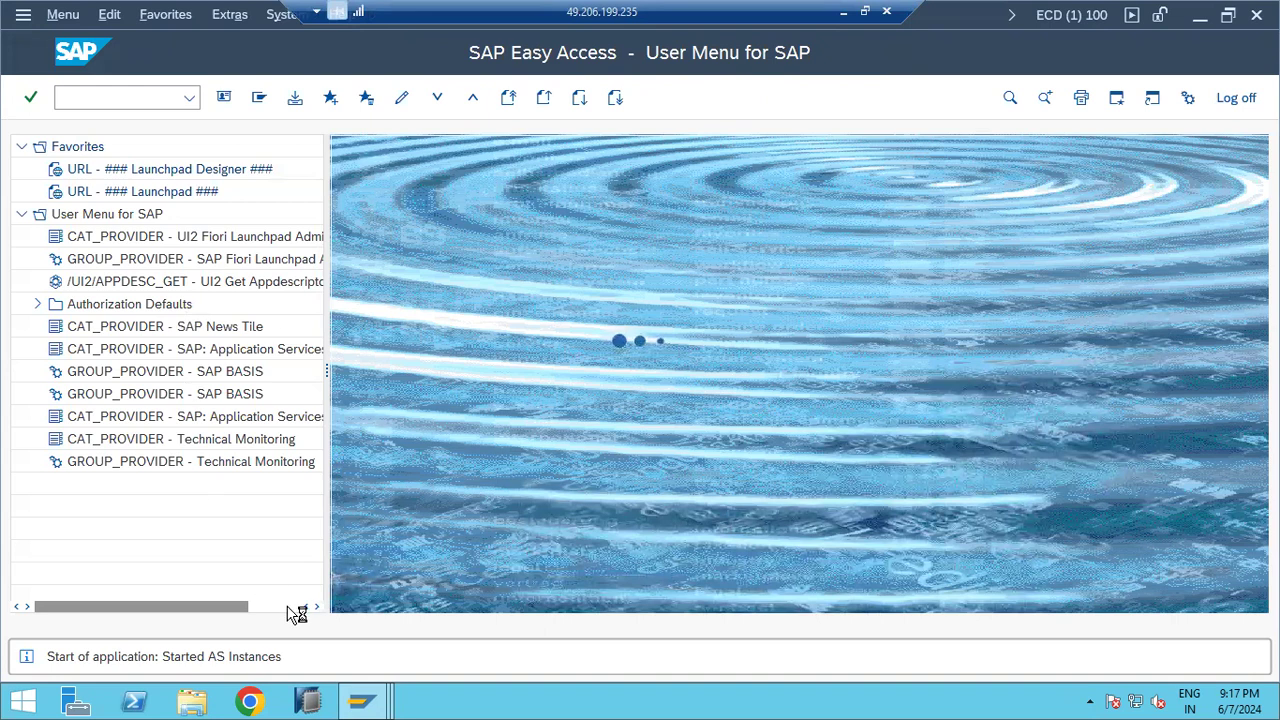
mouse_move(357, 706)
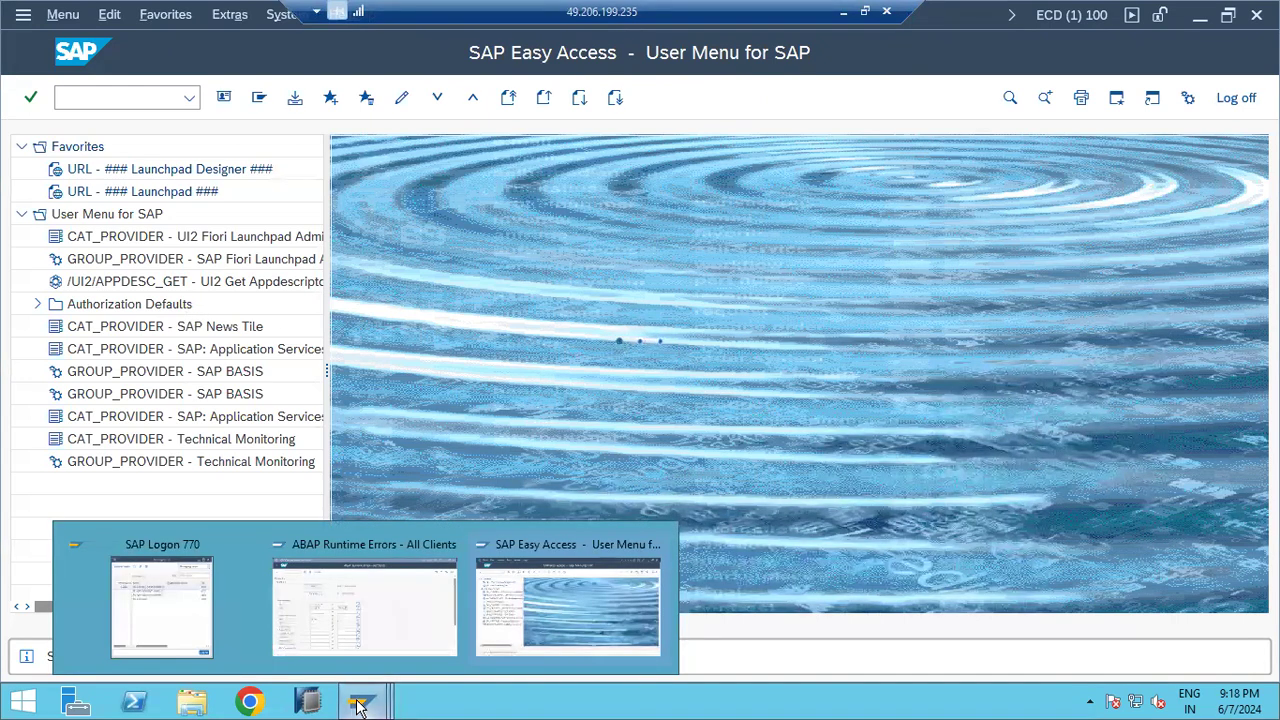
click(566, 592)
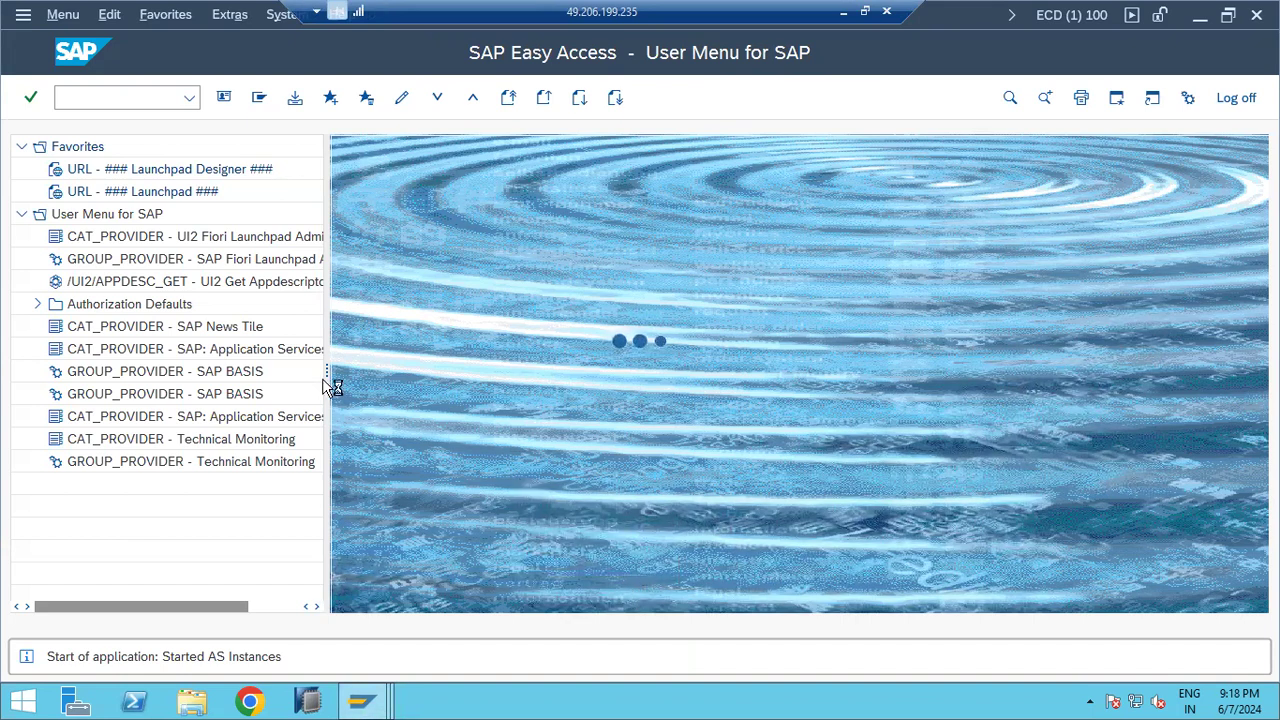
Open the SAP NW1 connection from SAP Logon 770 and log on with user basis and the account password
click(362, 700)
click(190, 610)
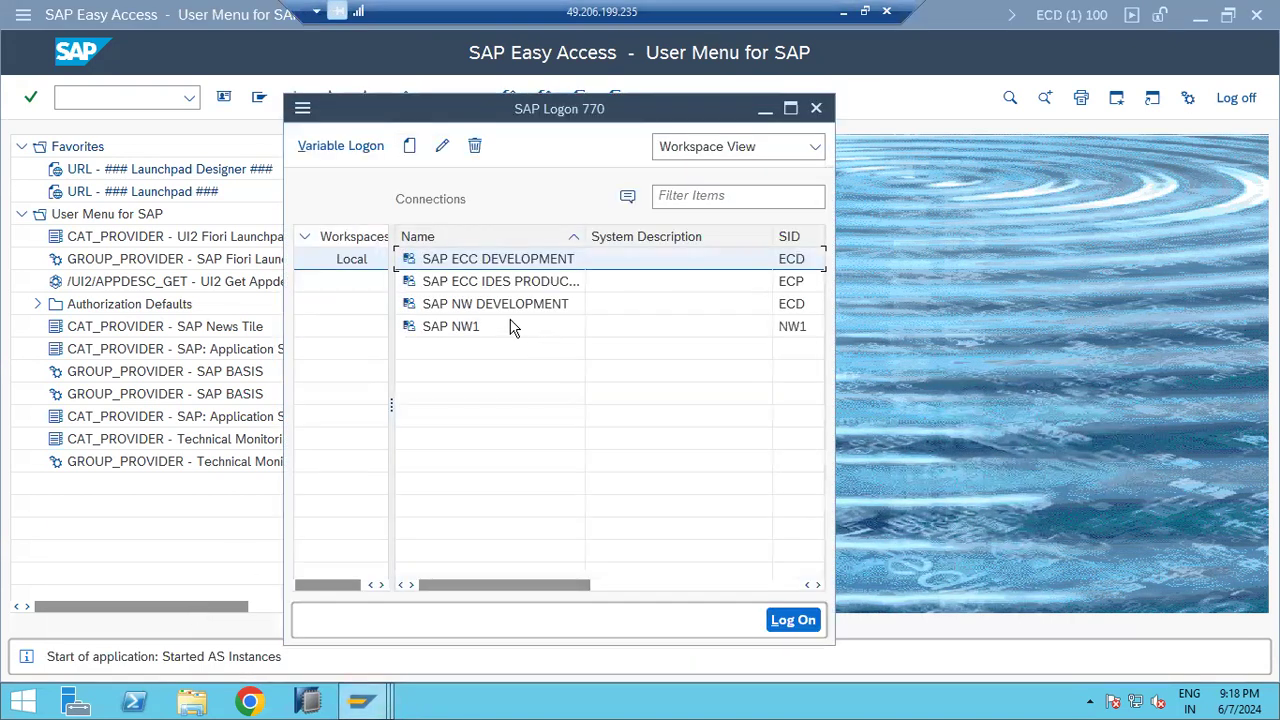
double_click(497, 326)
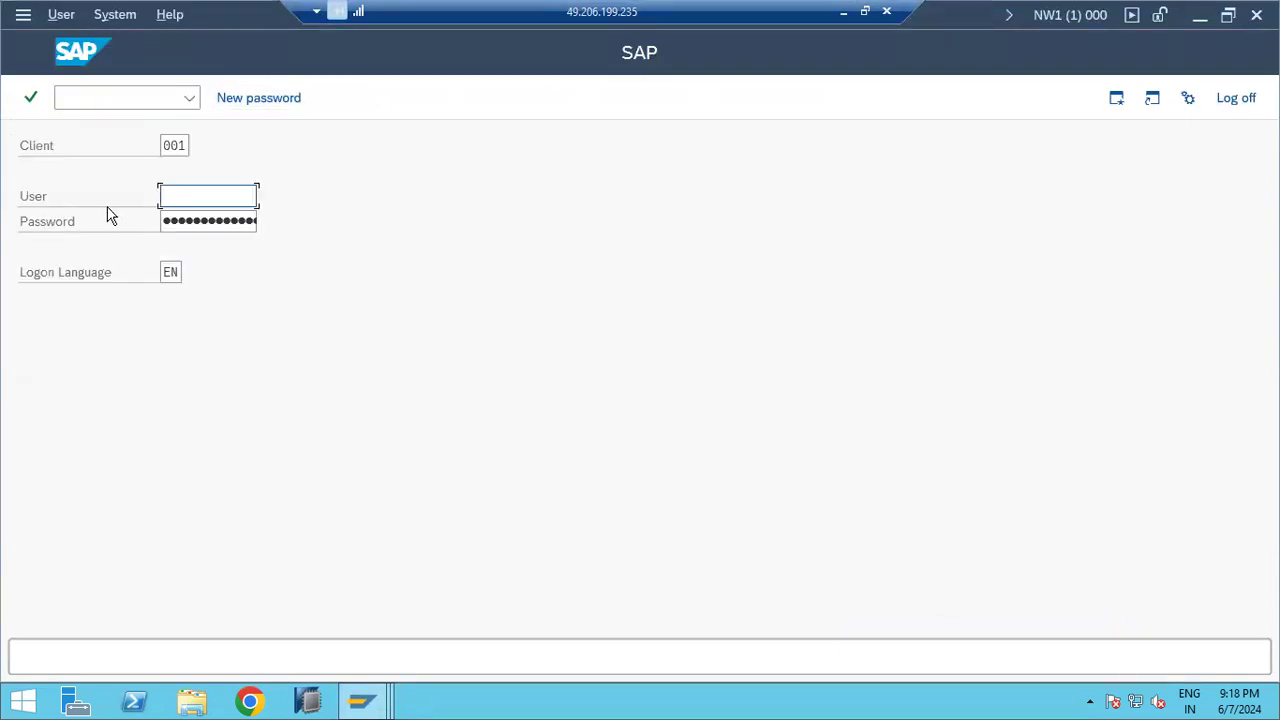
text(asis)
key(Tab)
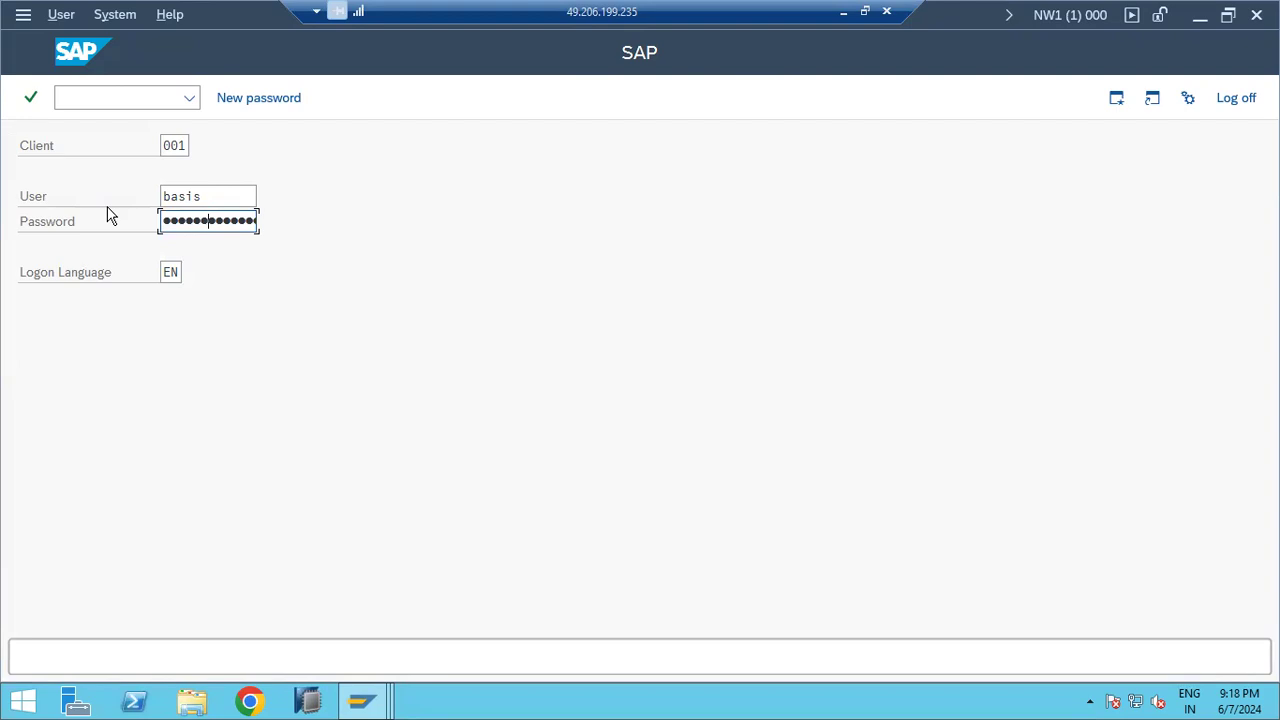
key(Return)
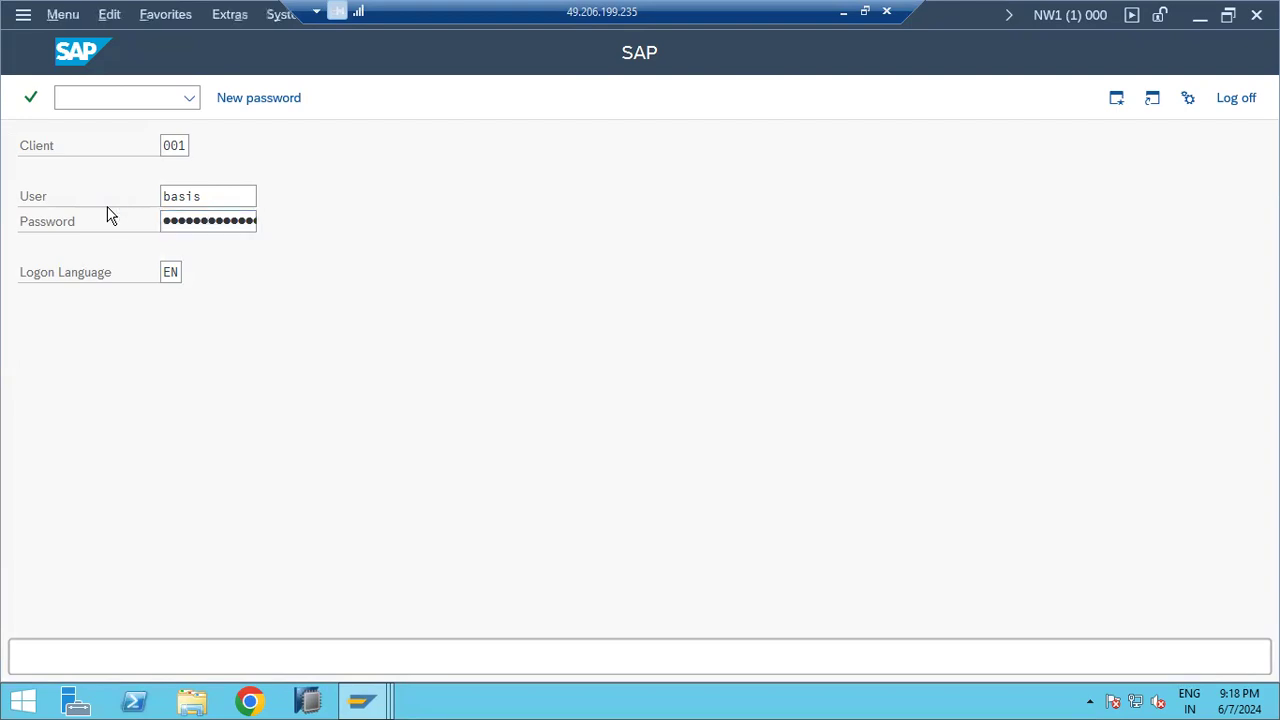
Run transaction SM51 in NW1 and open the work processes of instance saptraining1_NW1_00, dismissing the Internet Explorer security messages
text(sm6)
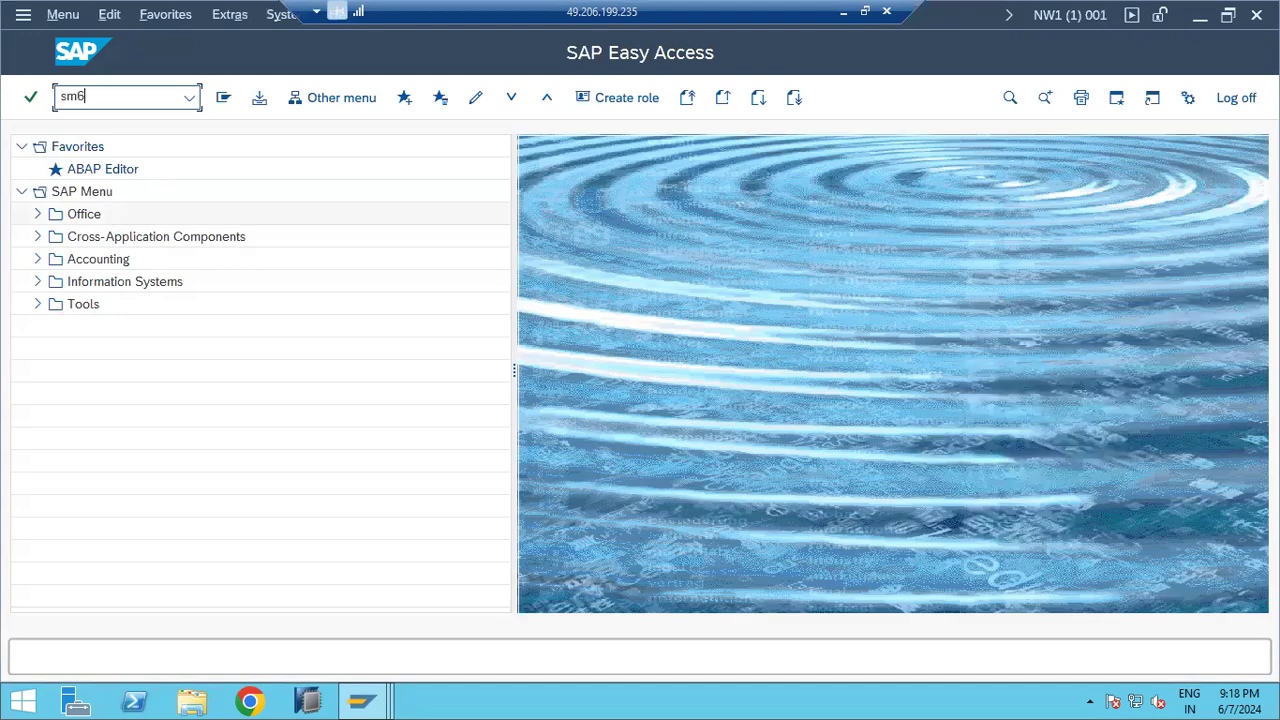
text(51)
key(Return)
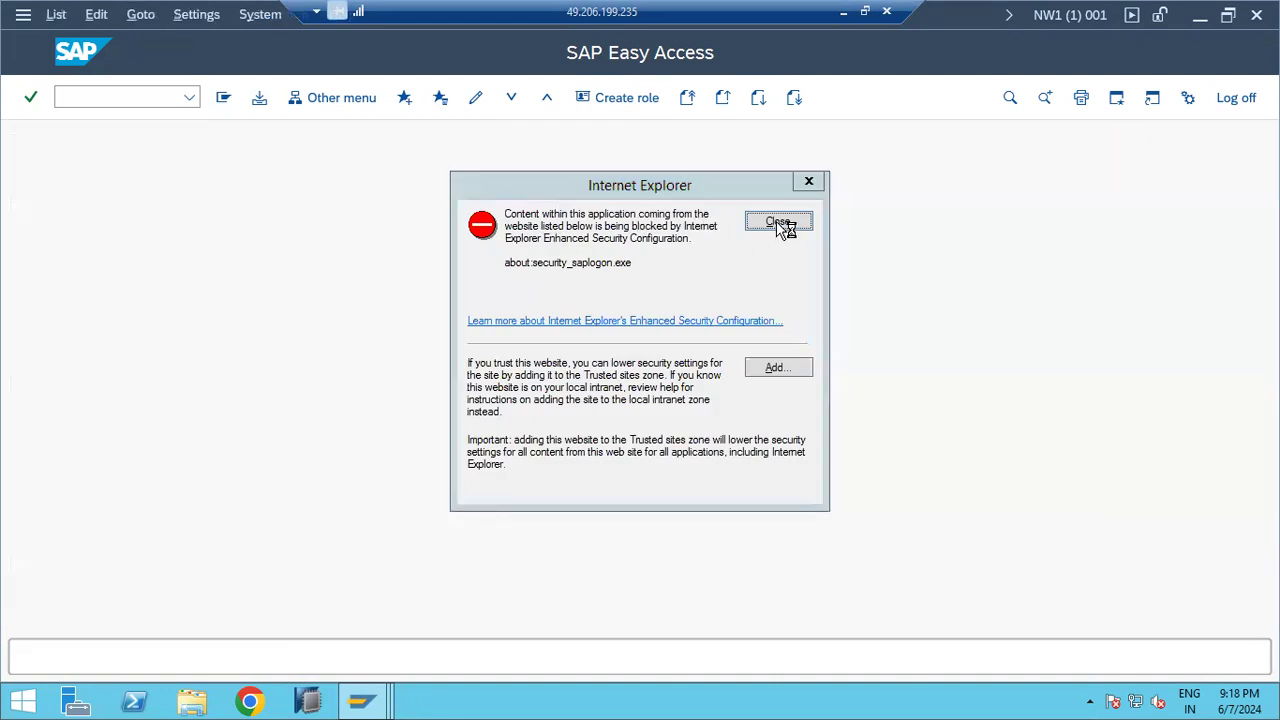
click(778, 222)
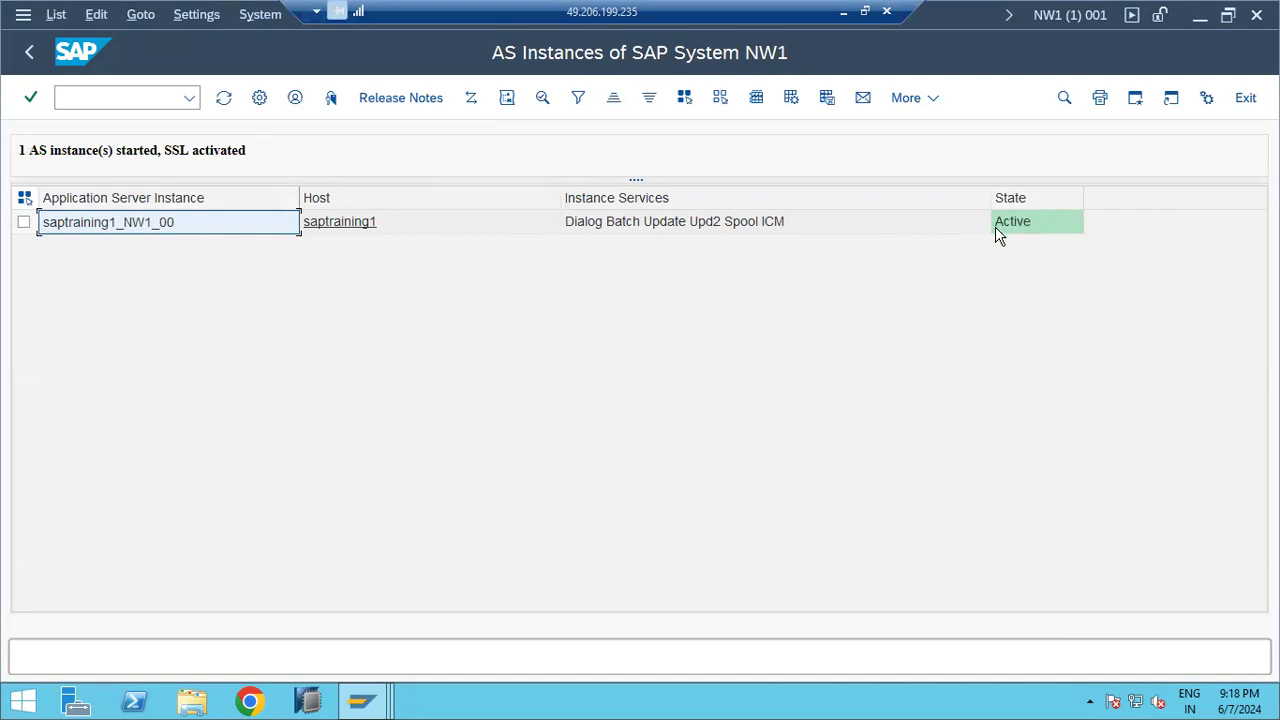
double_click(79, 232)
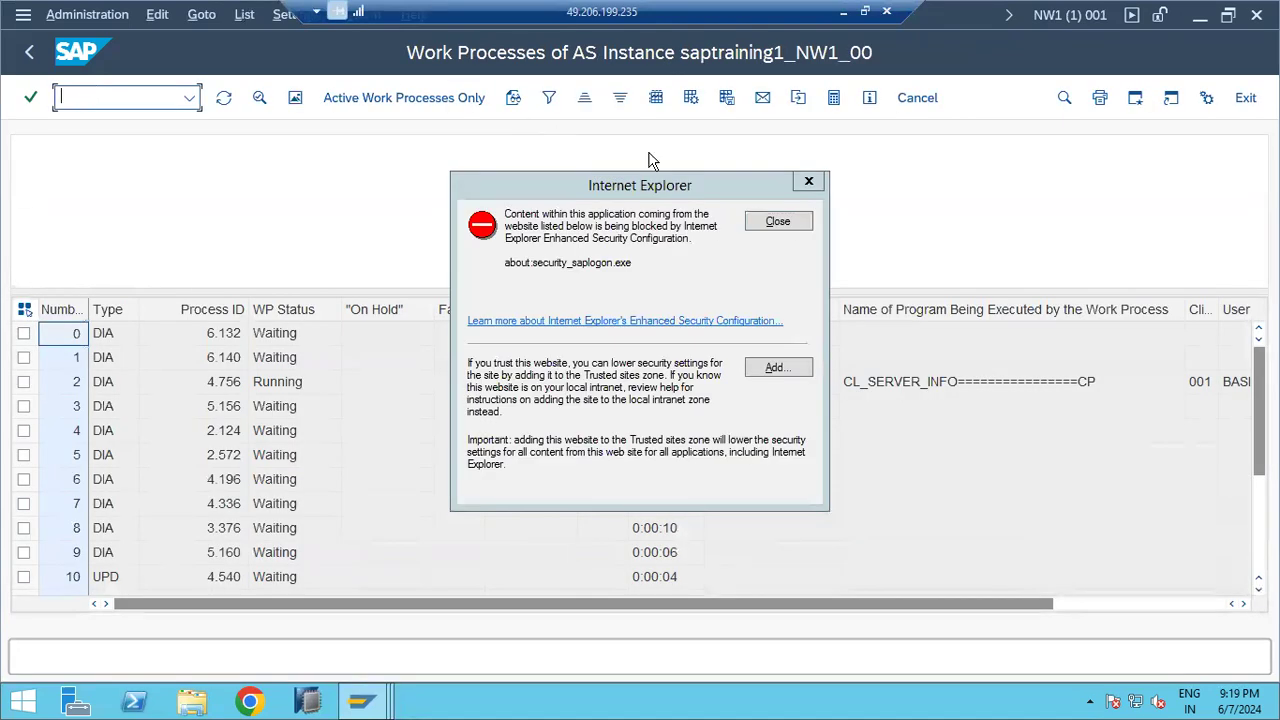
click(789, 221)
Switch the NW1 session to transaction SM04 with /nsm04 and dismiss the Internet Explorer security message
click(152, 99)
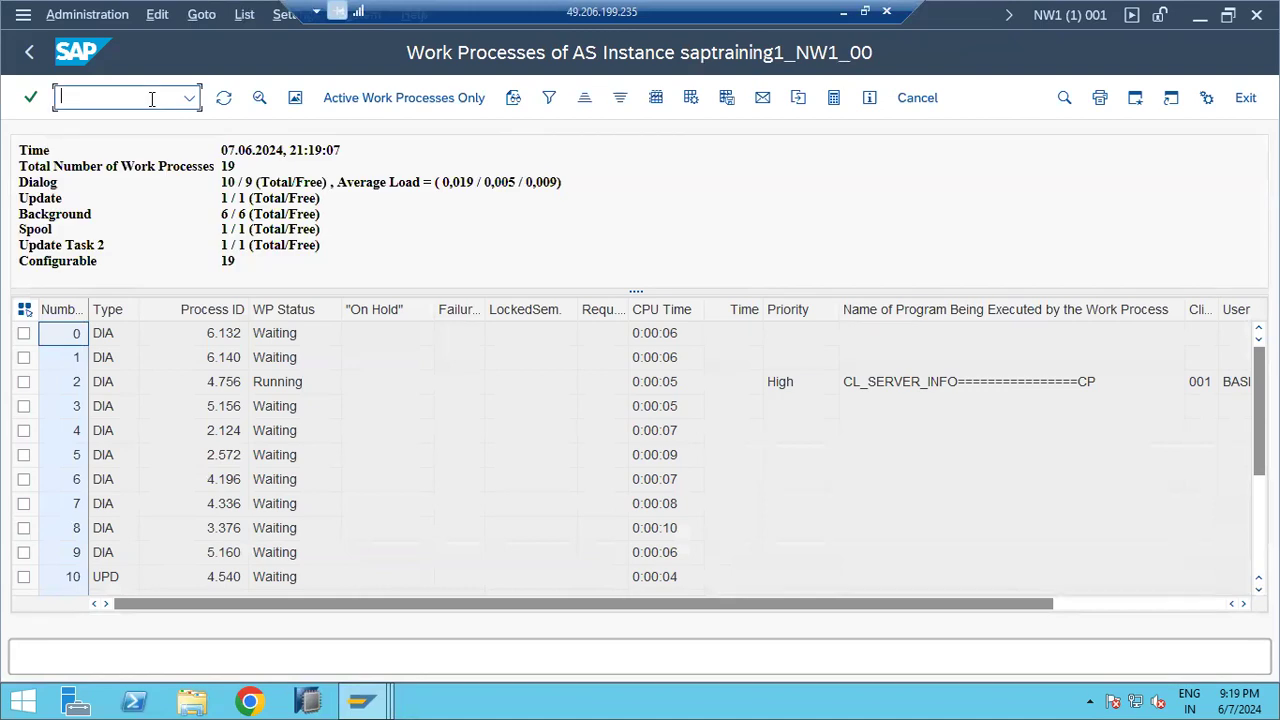
text(/nsm04)
key(Return)
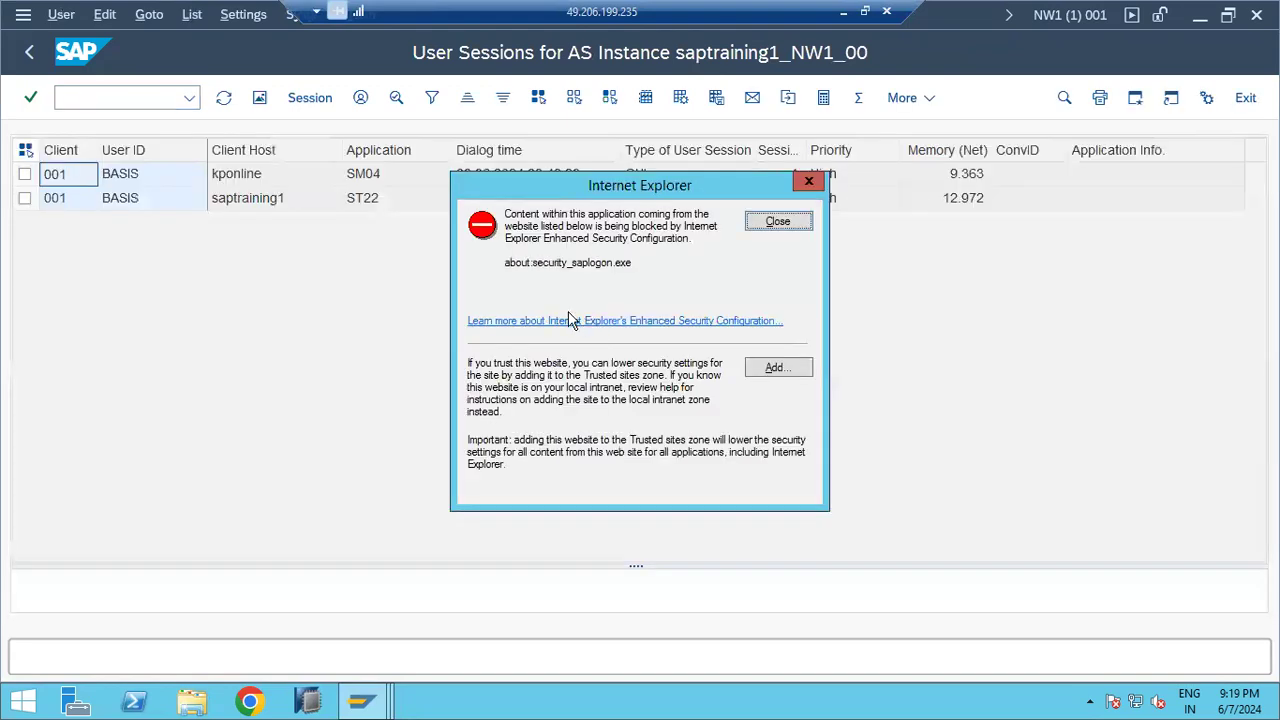
click(778, 221)
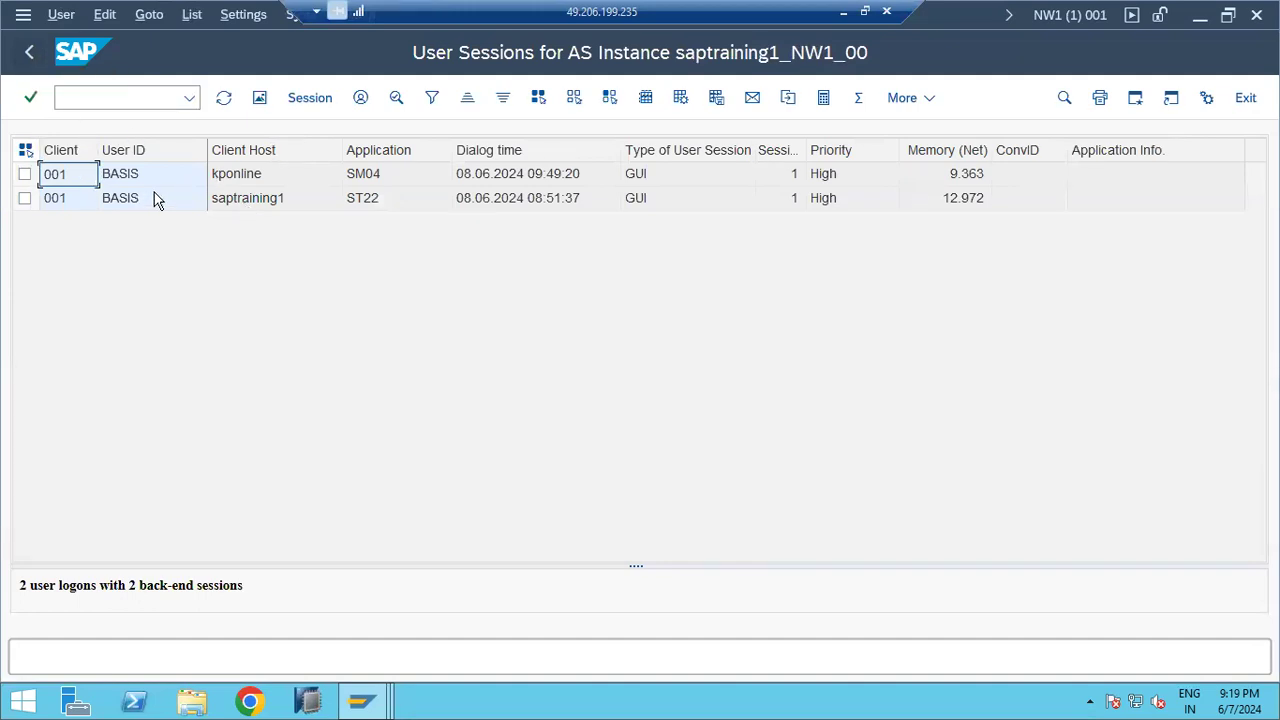
Select the BASIS logon from client host kponline and delete its back-end session
click(127, 177)
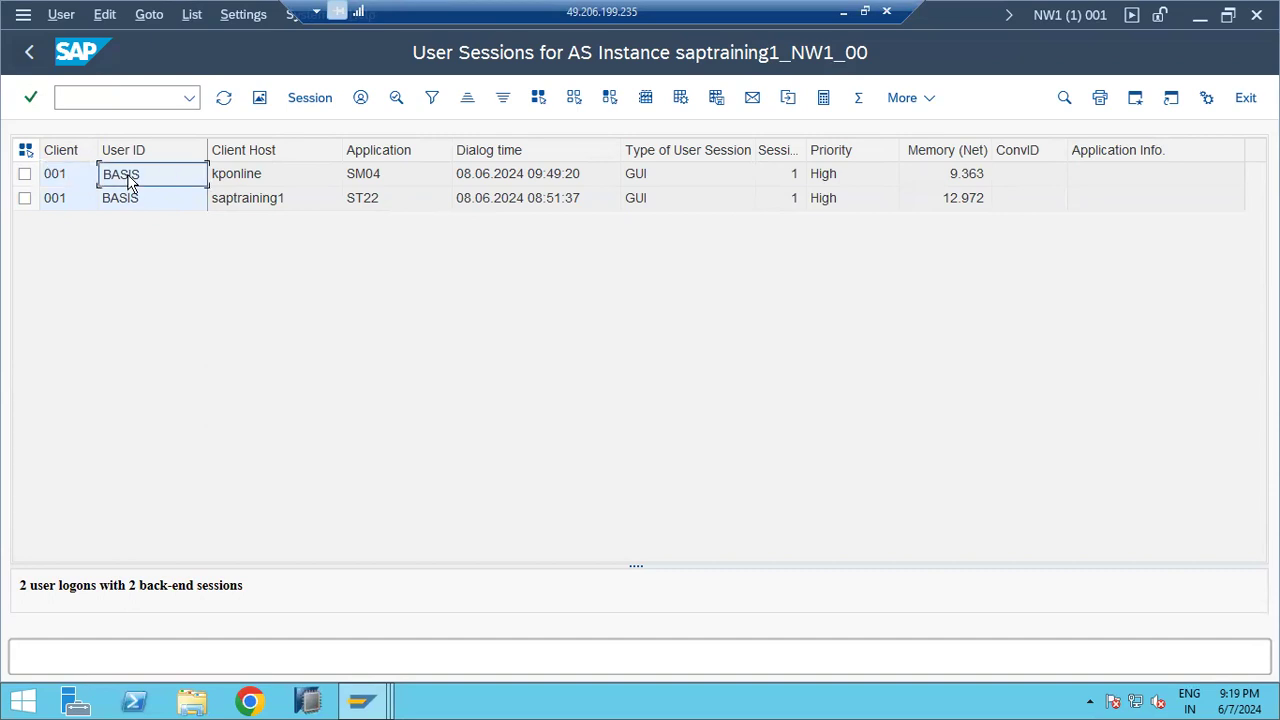
click(26, 177)
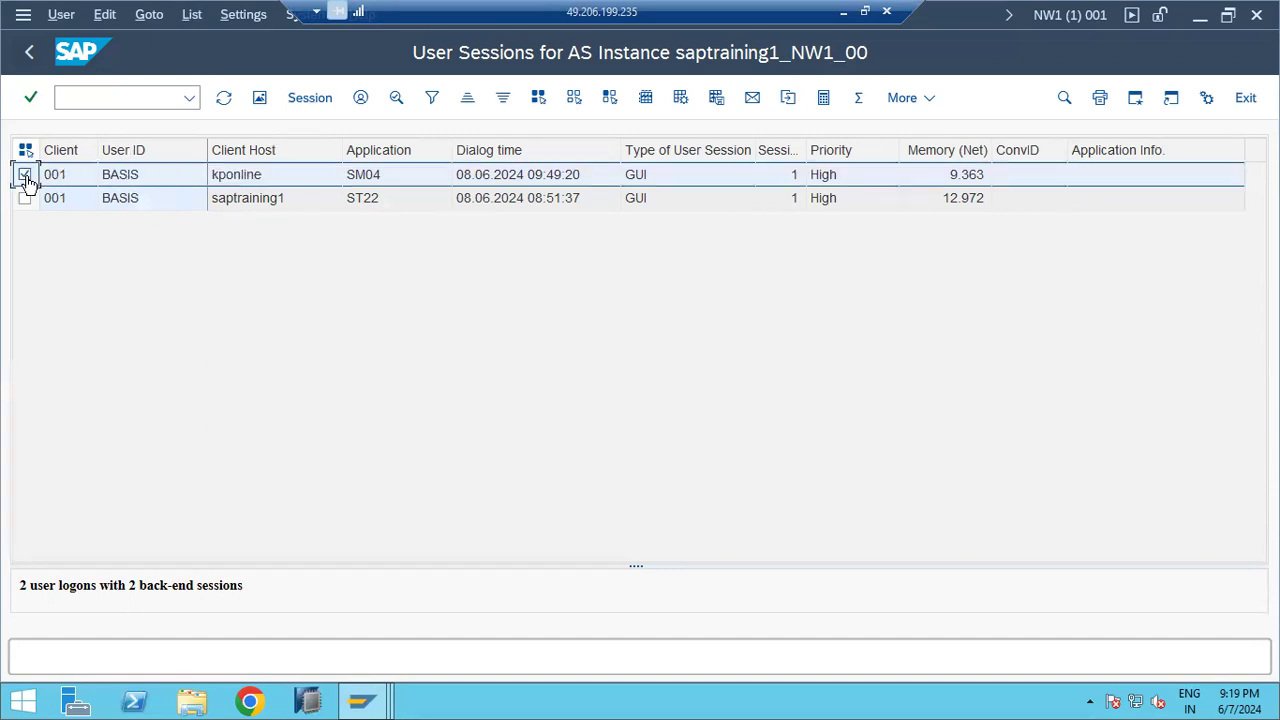
click(296, 99)
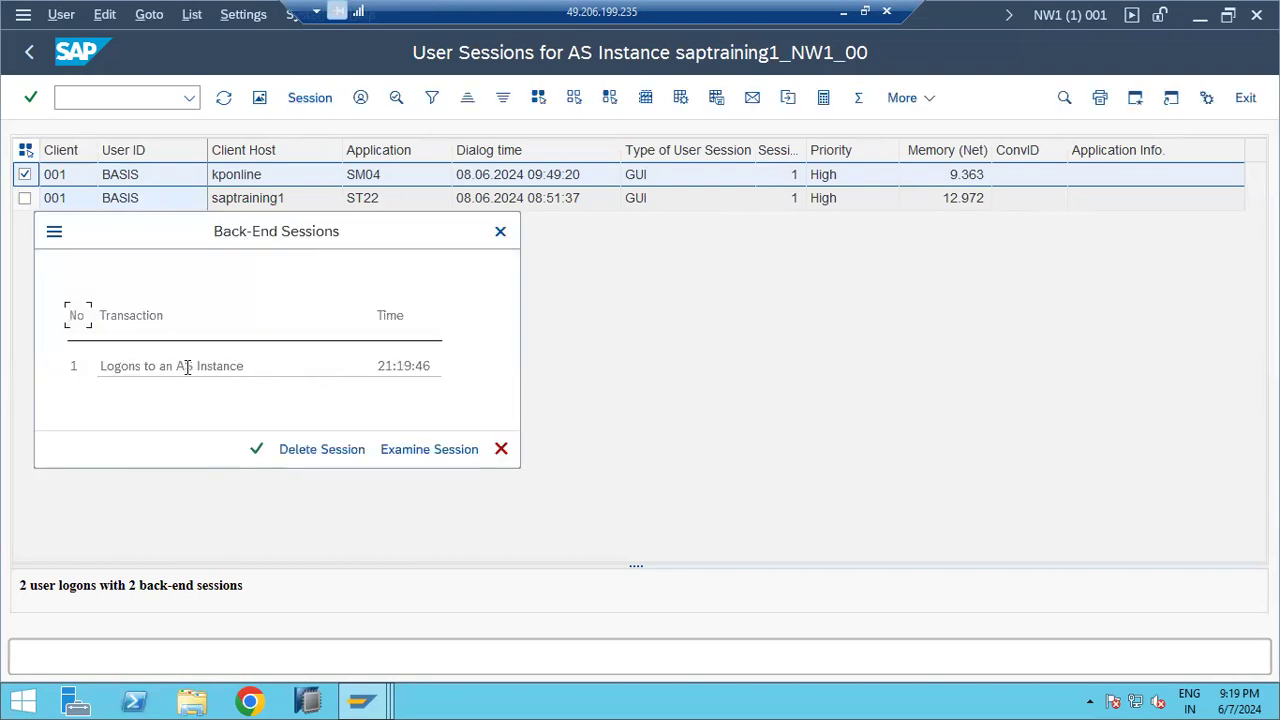
click(310, 450)
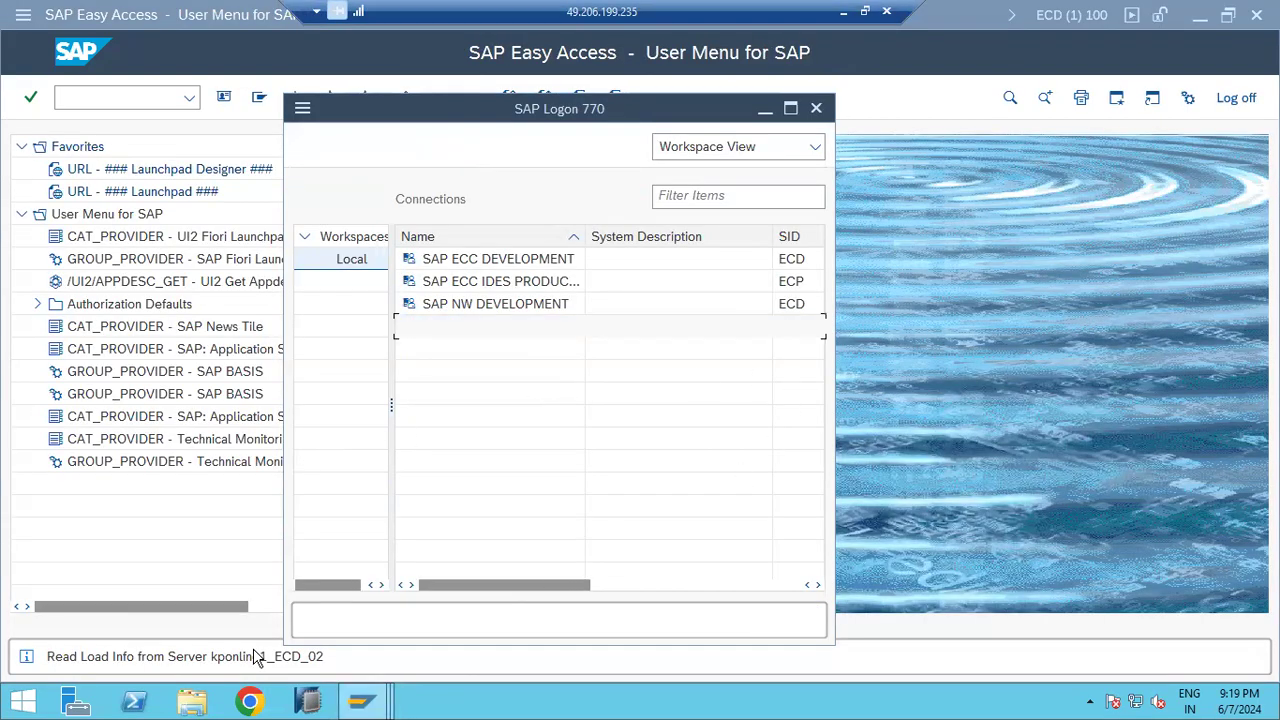
Check the ECD SAP Easy Access and ECP ABAP Runtime Errors windows, and return to Paint
mouse_move(372, 706)
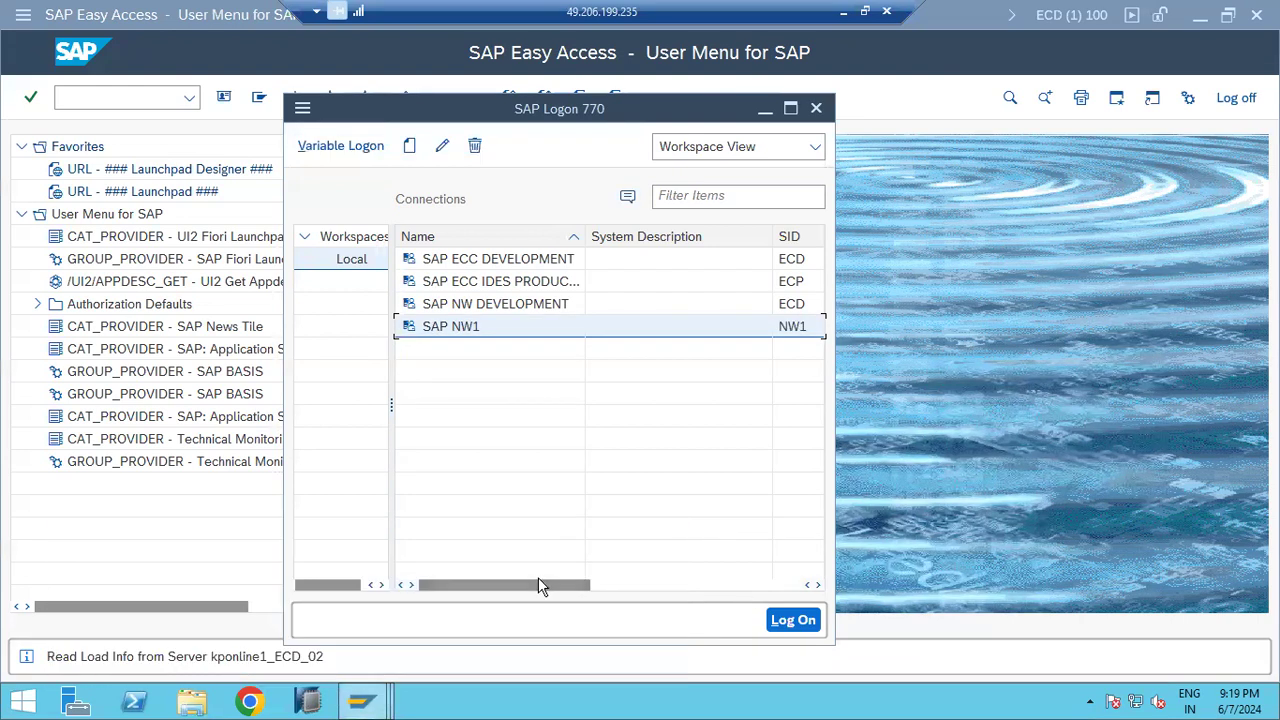
click(947, 462)
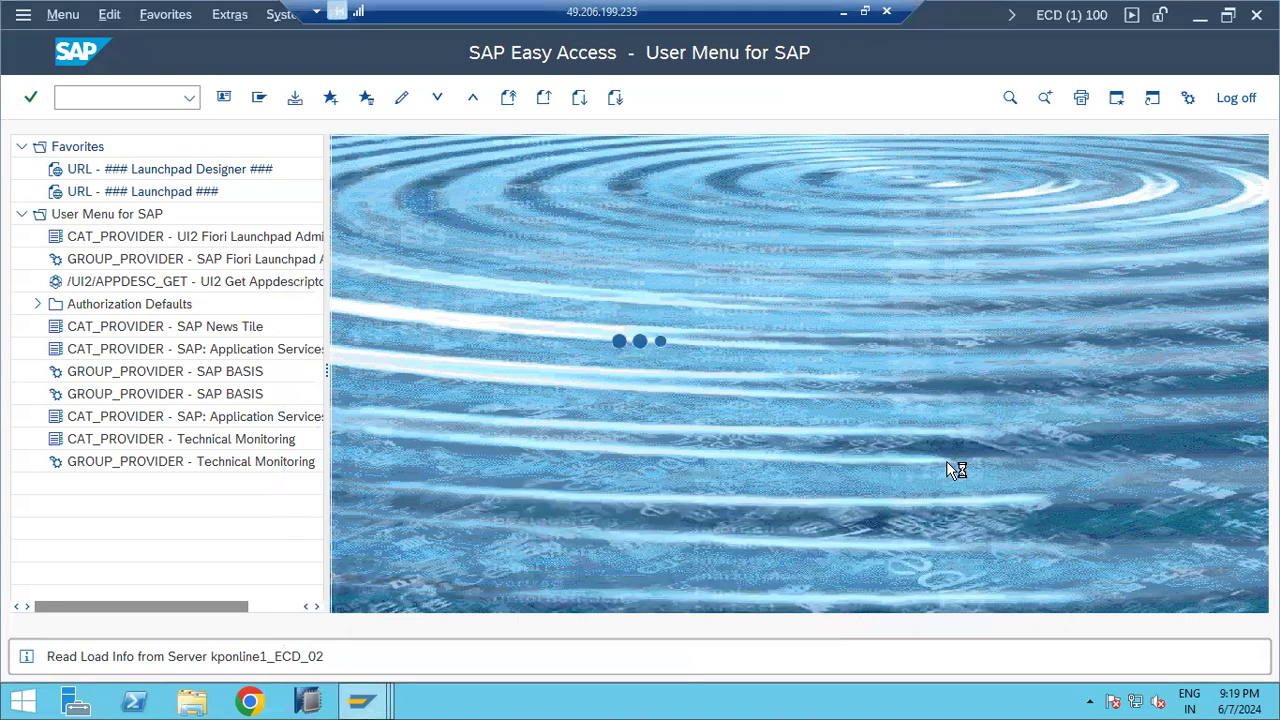
click(380, 706)
click(398, 638)
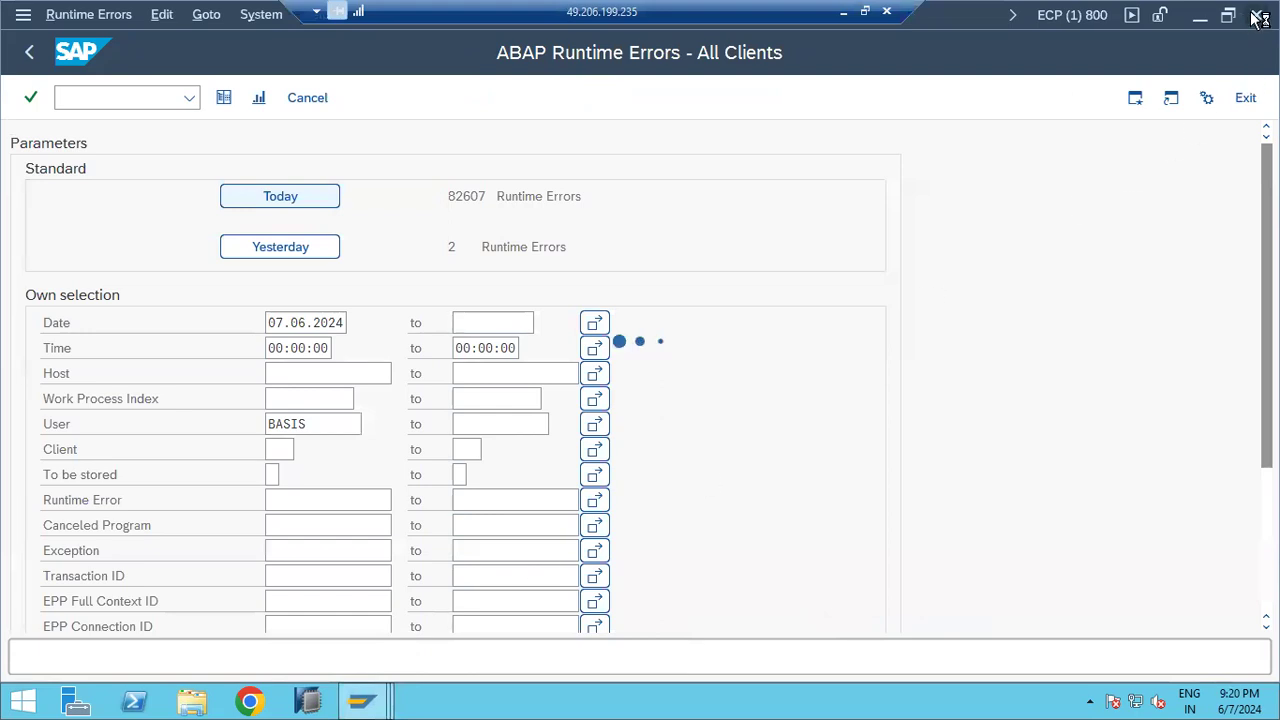
click(363, 704)
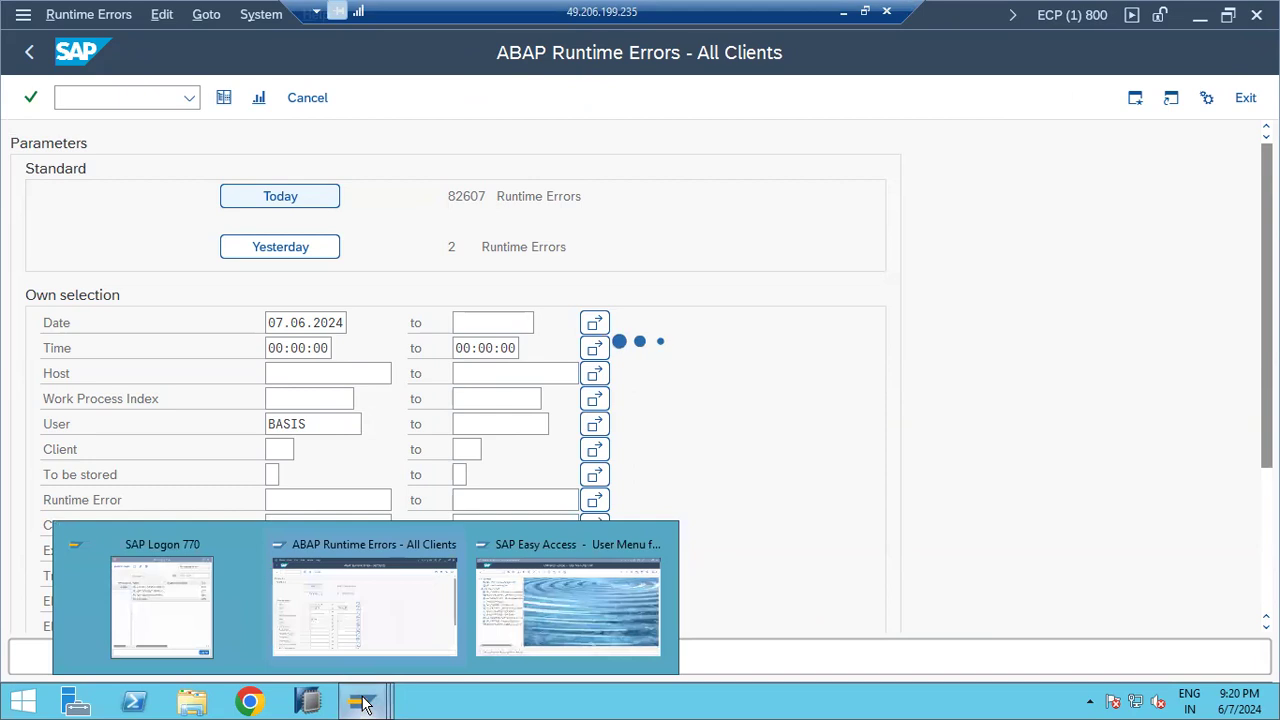
click(829, 33)
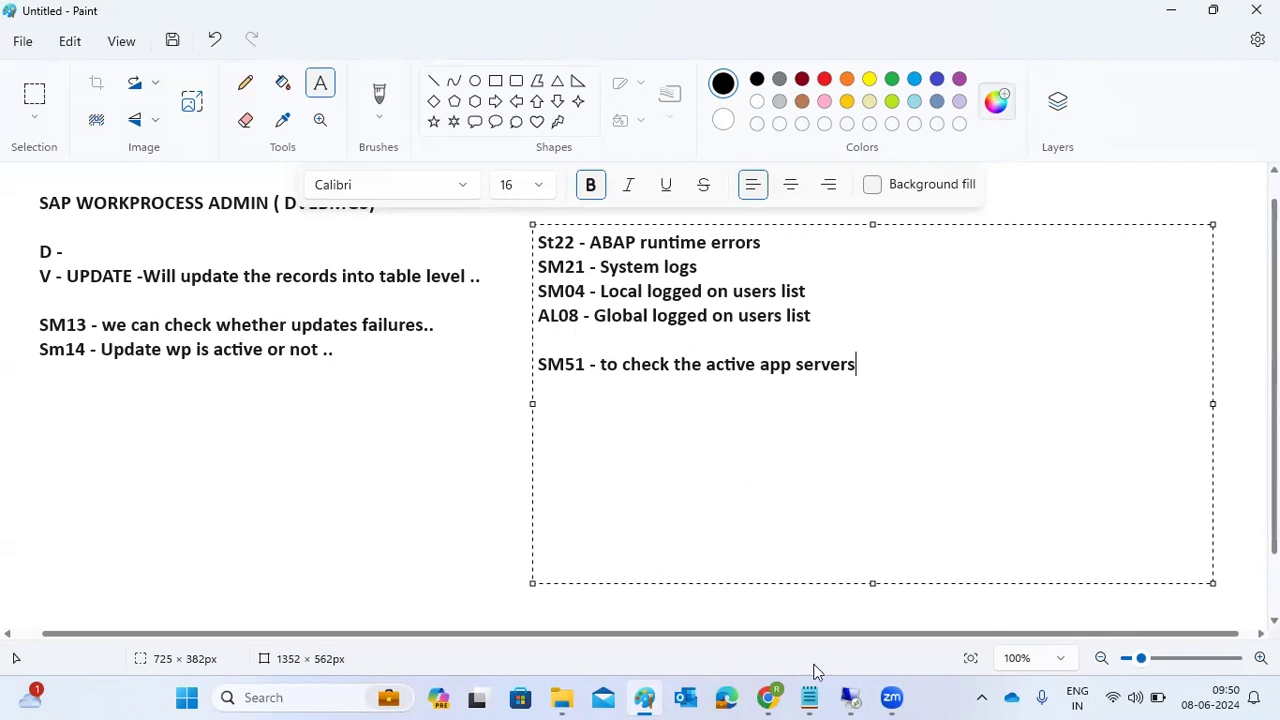
Switch to the remote SAP Management Console and compare the process lists of ECP's kponline1 0 and ECD's kponline1 2 instances
mouse_move(850, 697)
click(727, 602)
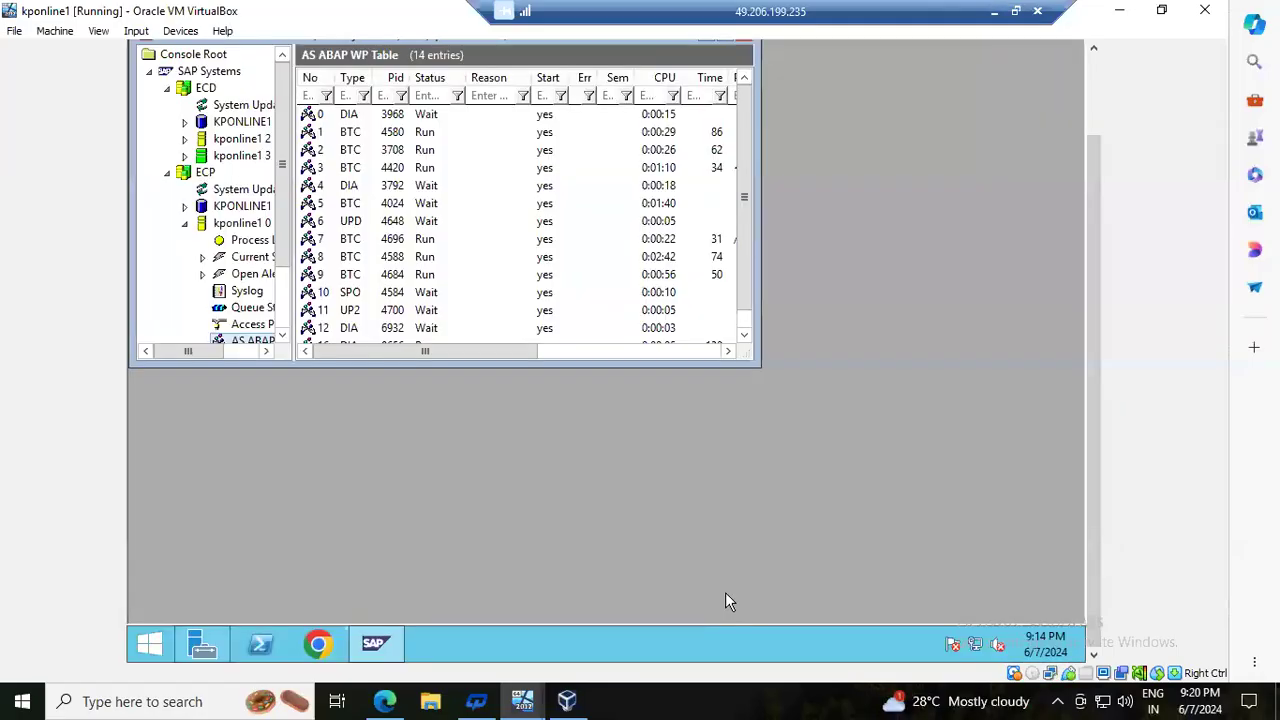
click(228, 248)
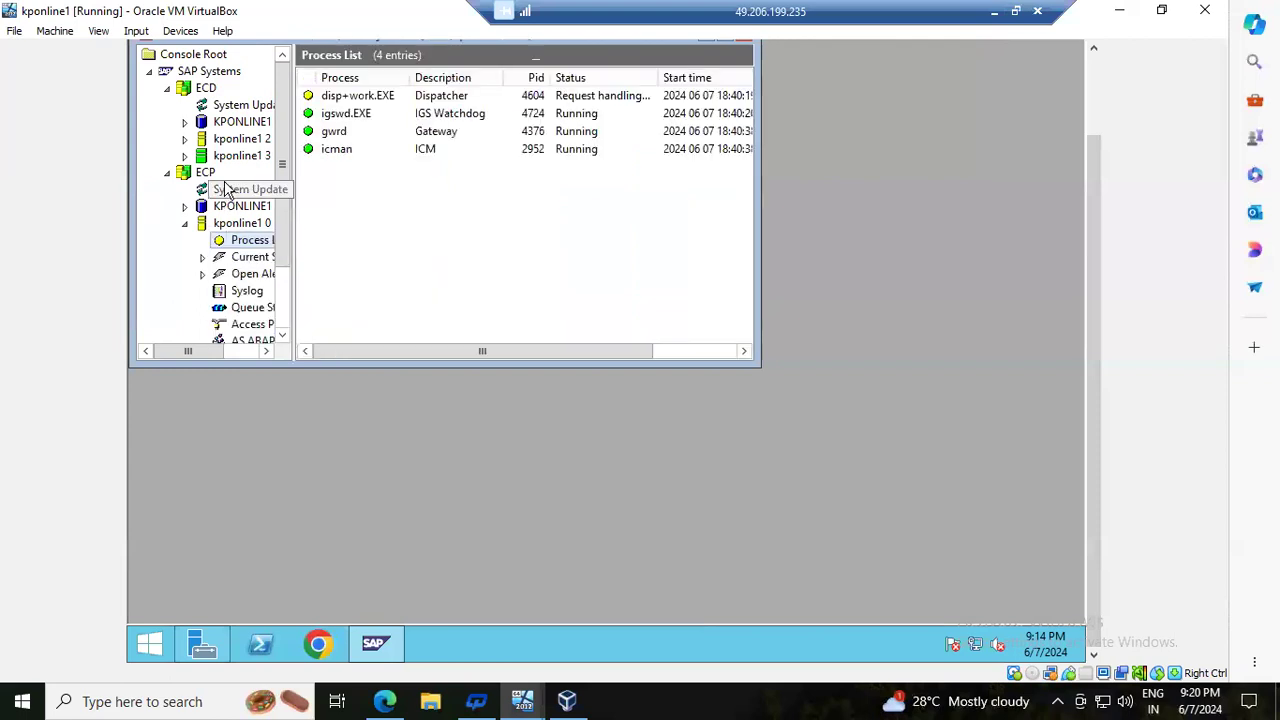
click(184, 138)
click(218, 156)
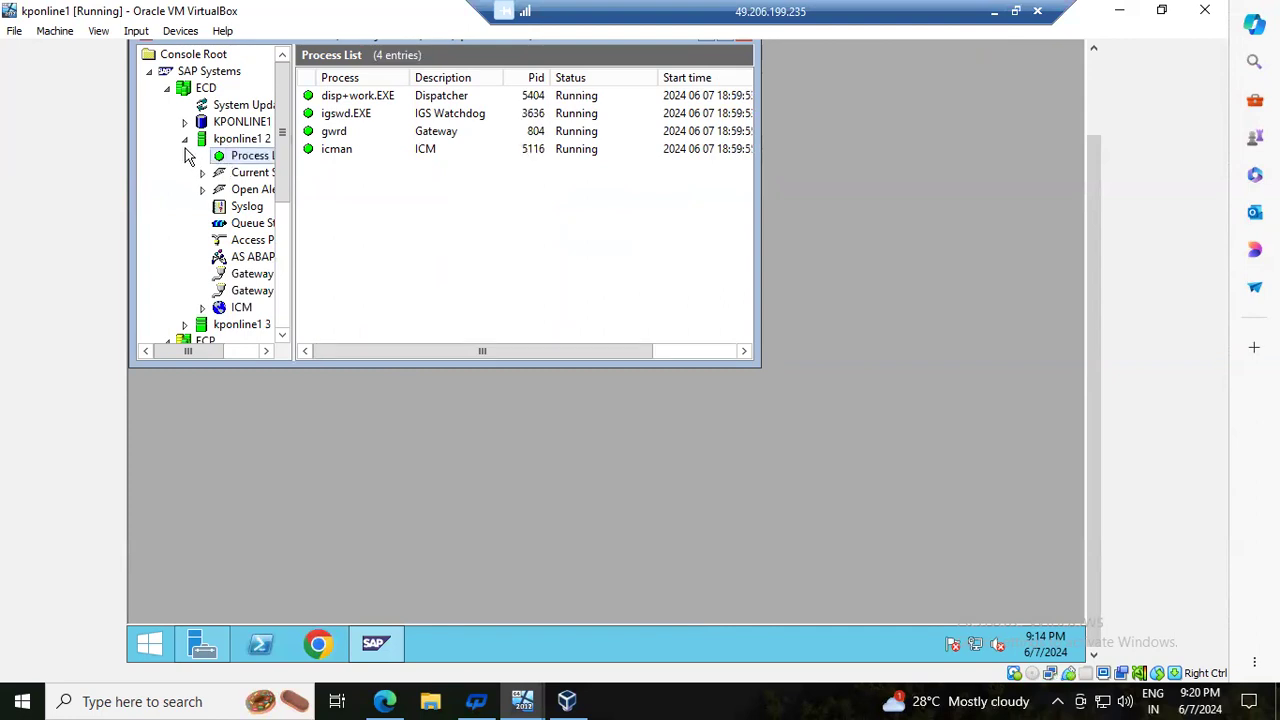
click(184, 139)
click(226, 242)
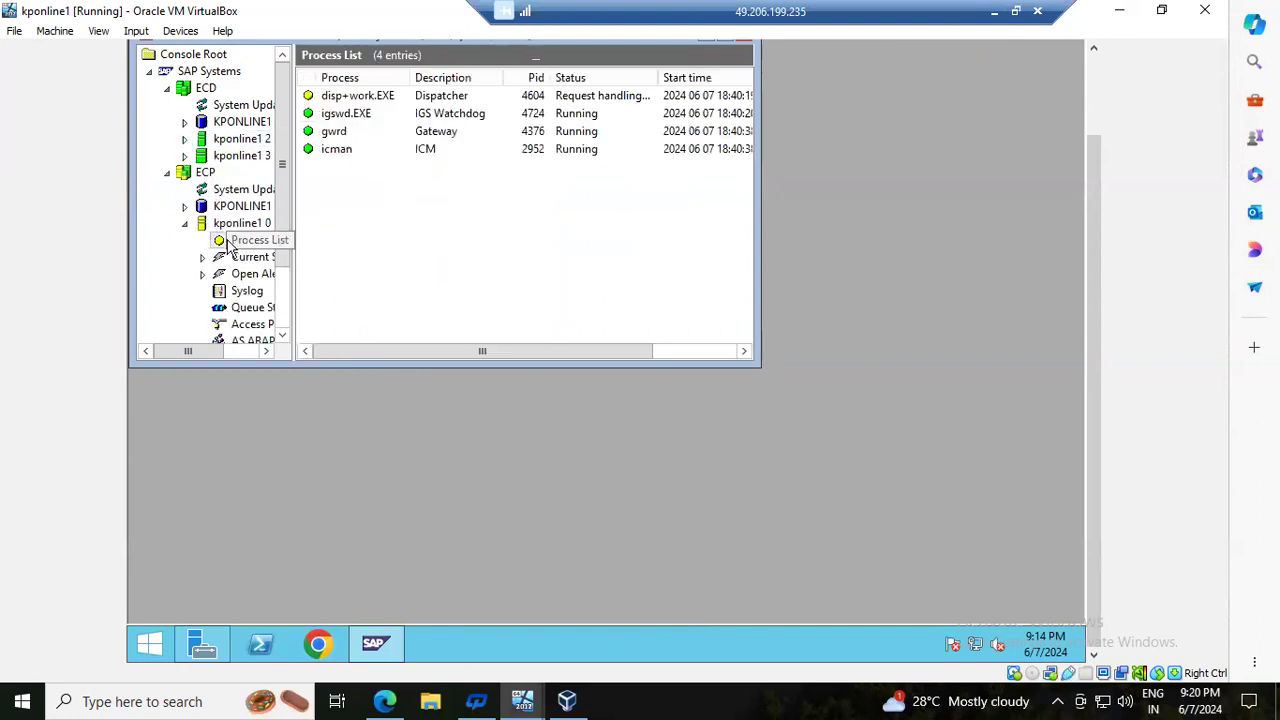